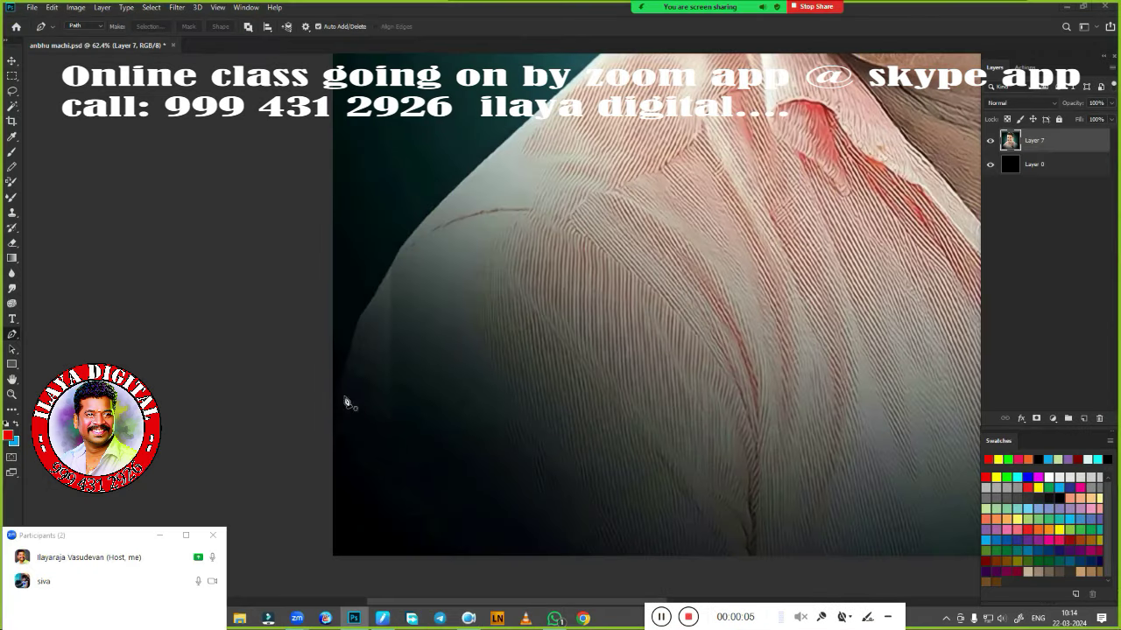
# Trace the shoulder outline up toward the neck with Pen tool anchor points
pyautogui.scroll(1, 366, 310)
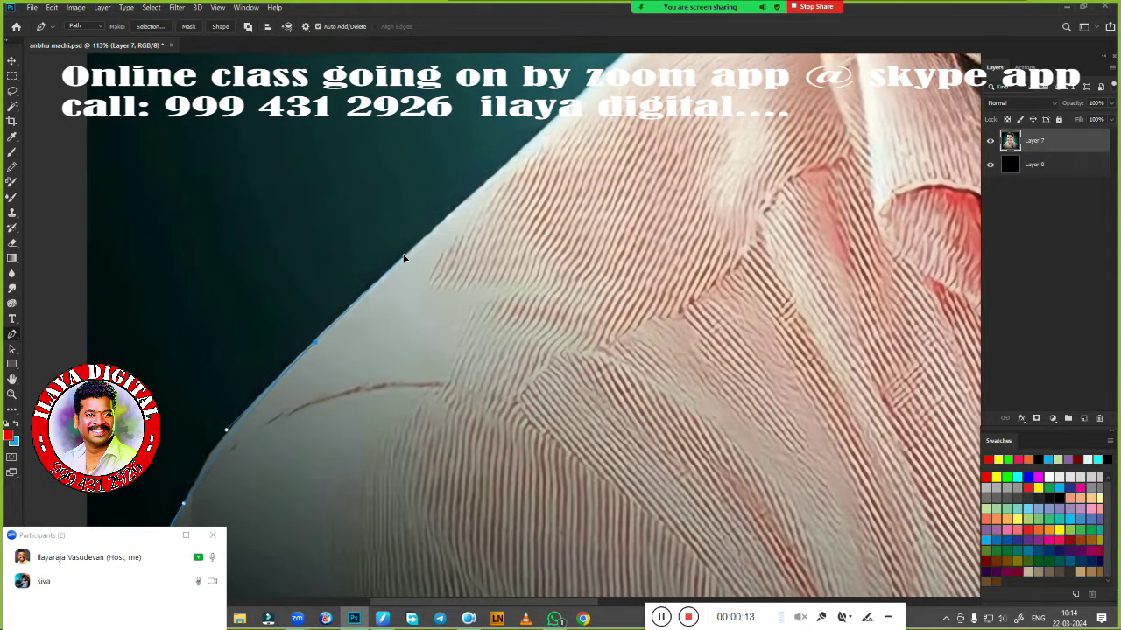
pyautogui.click(406, 291)
pyautogui.click(441, 270)
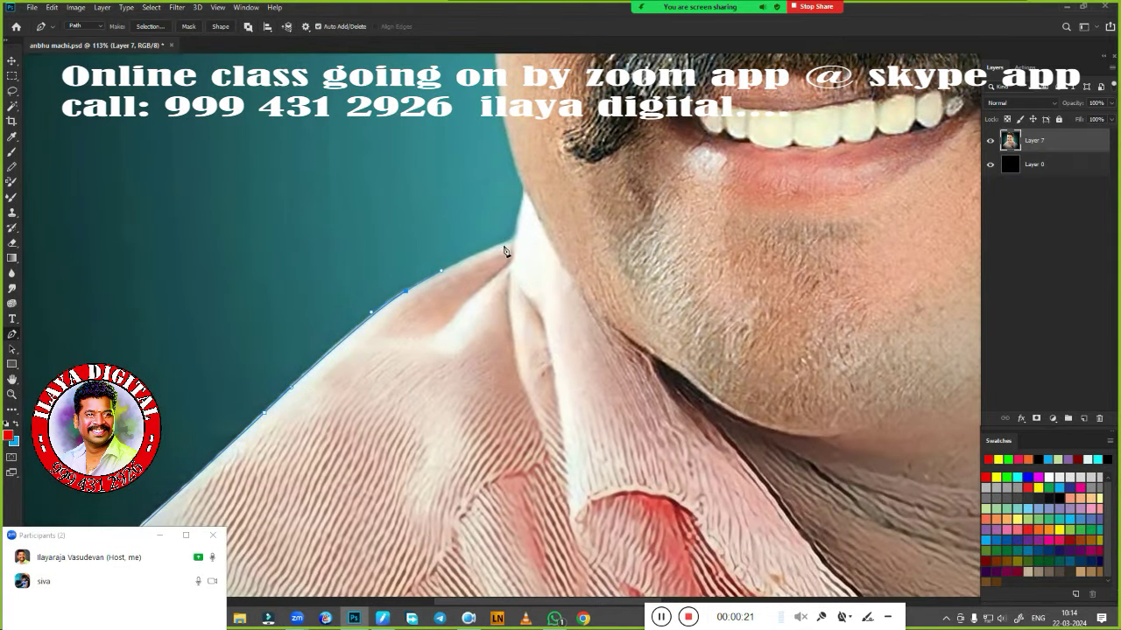
pyautogui.click(510, 244)
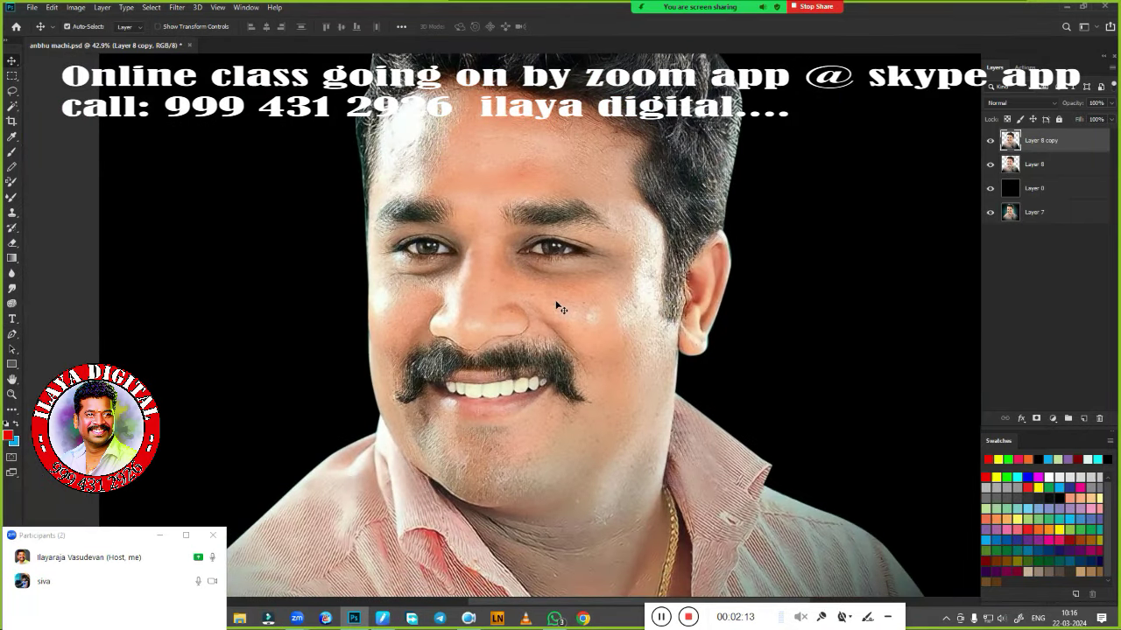
# Adjust clarity, contrast and exposure in Camera Raw Filter, then deepen Blacks in Selective Color
pyautogui.click(177, 7)
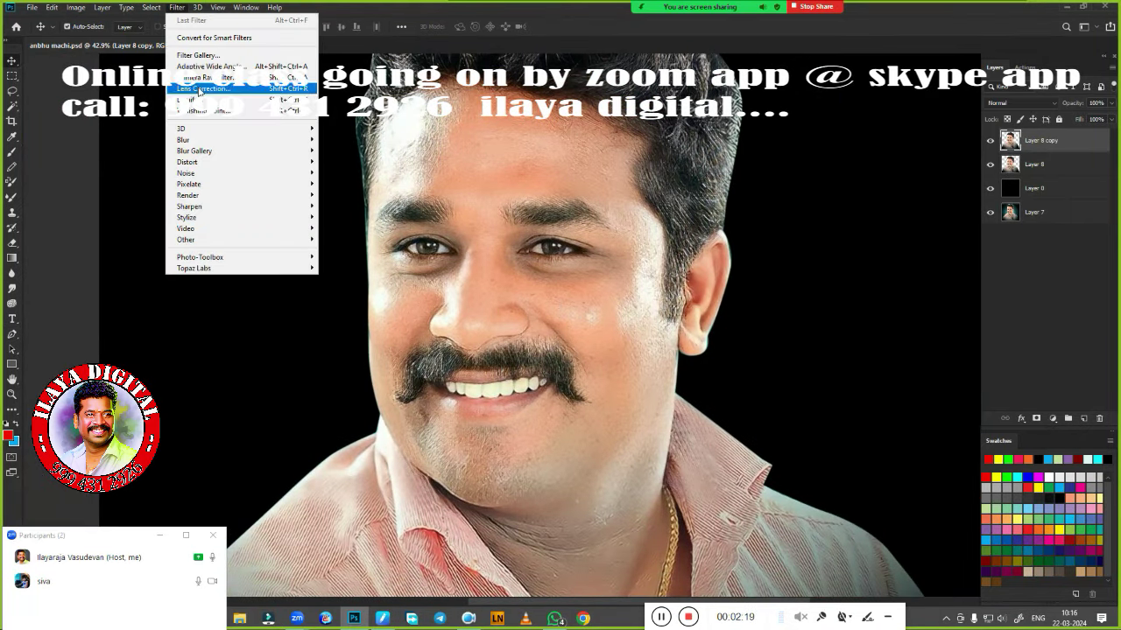
pyautogui.click(197, 93)
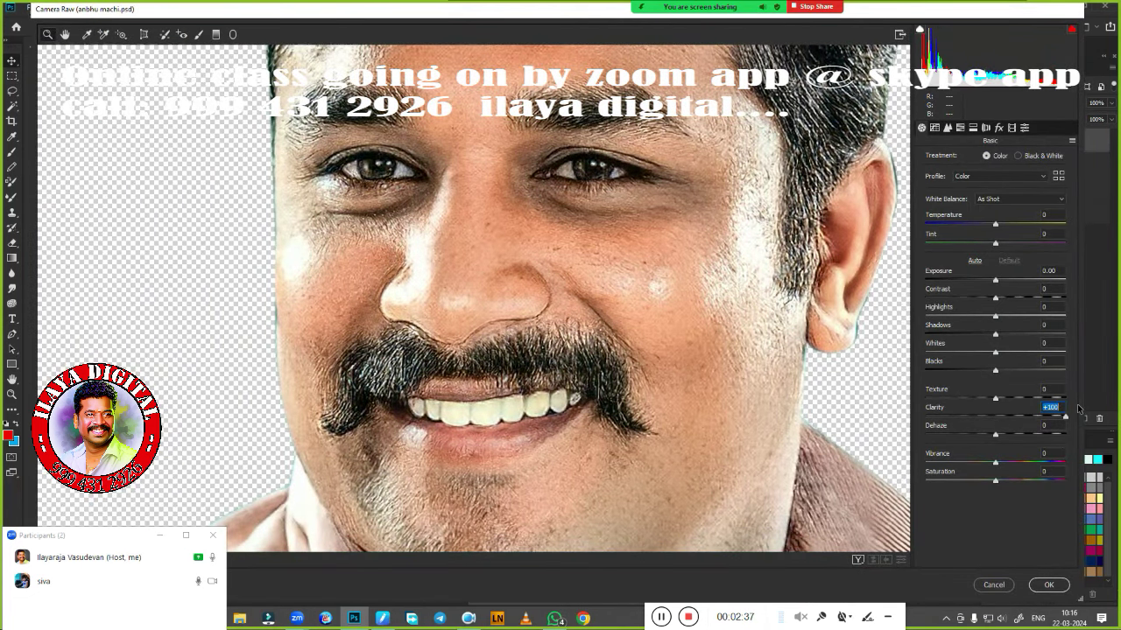
pyautogui.moveTo(1027, 416); pyautogui.dragTo(997, 417)
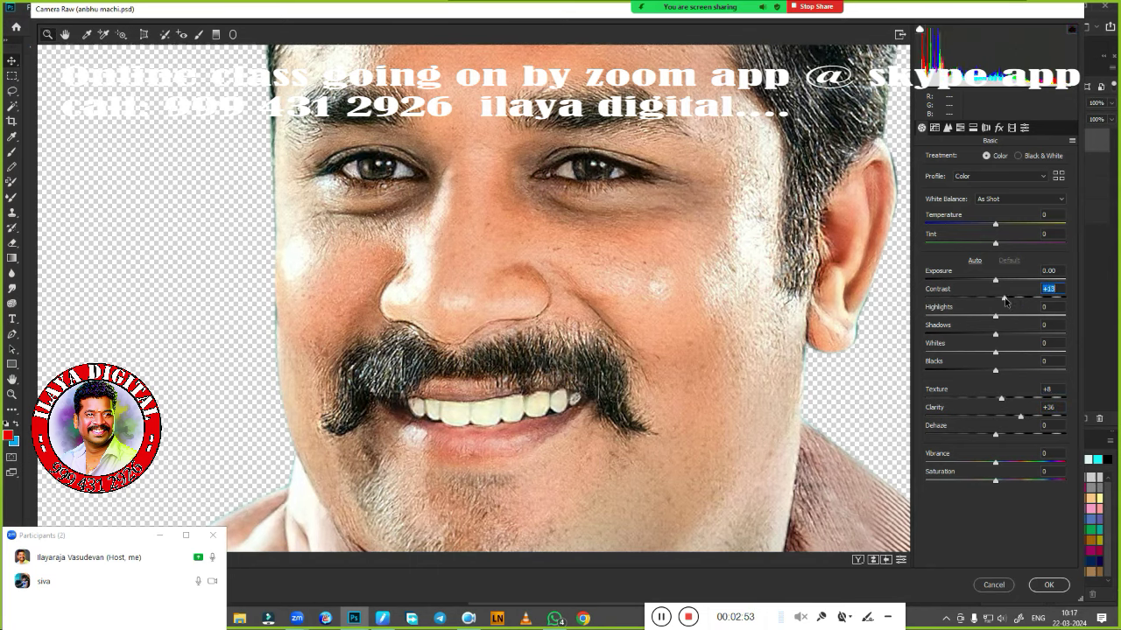
pyautogui.moveTo(998, 294); pyautogui.dragTo(1066, 296)
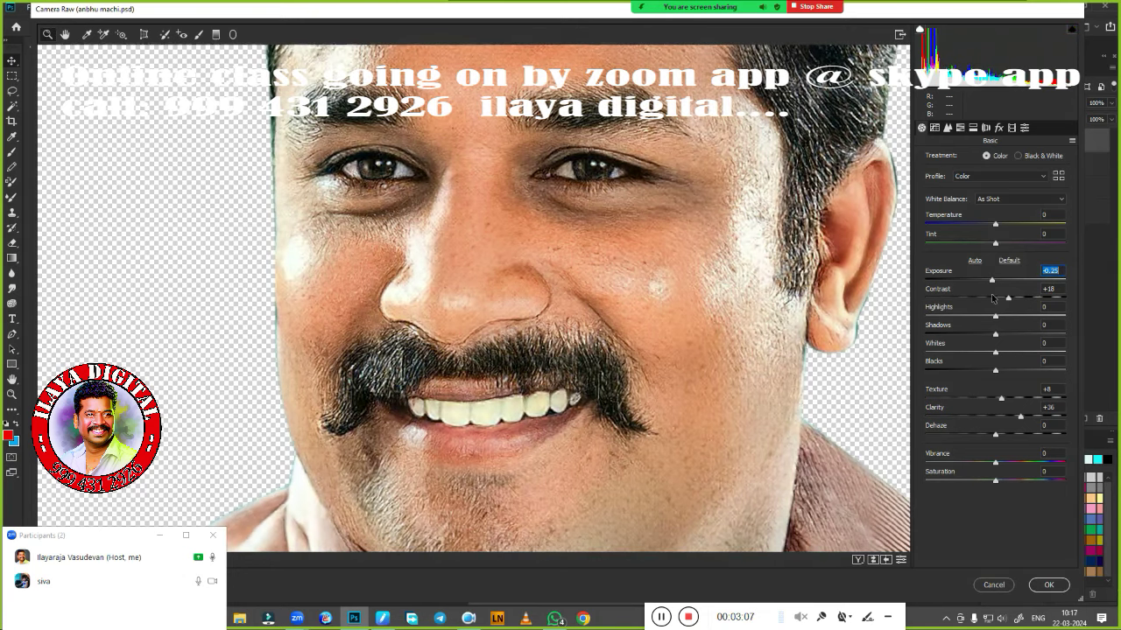
pyautogui.moveTo(992, 281); pyautogui.dragTo(994, 282)
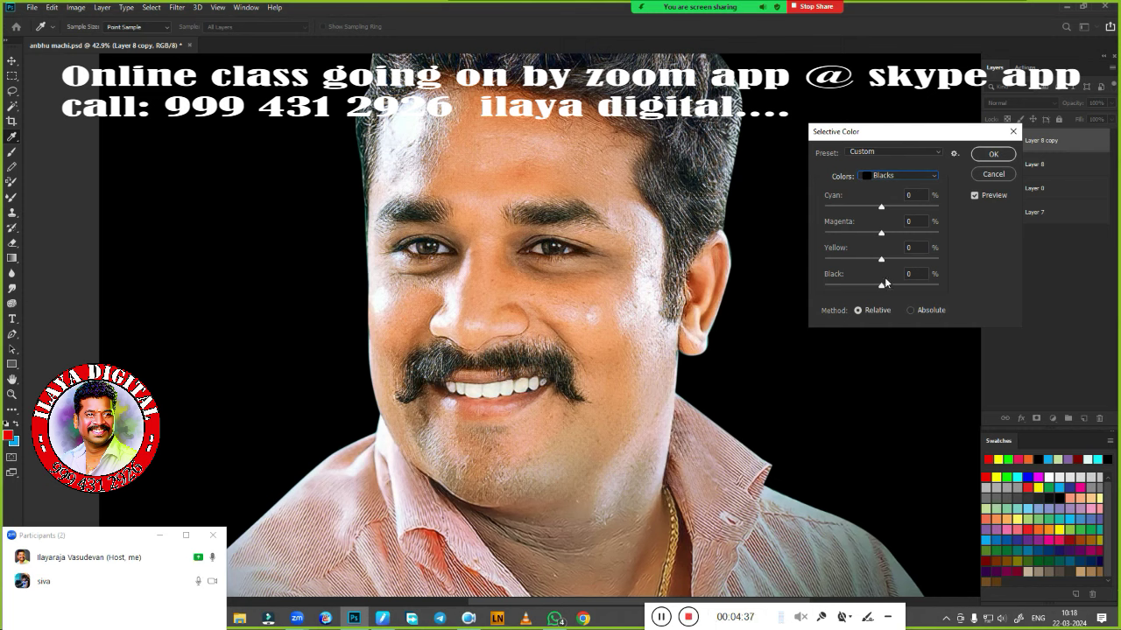
pyautogui.moveTo(883, 291); pyautogui.dragTo(896, 287)
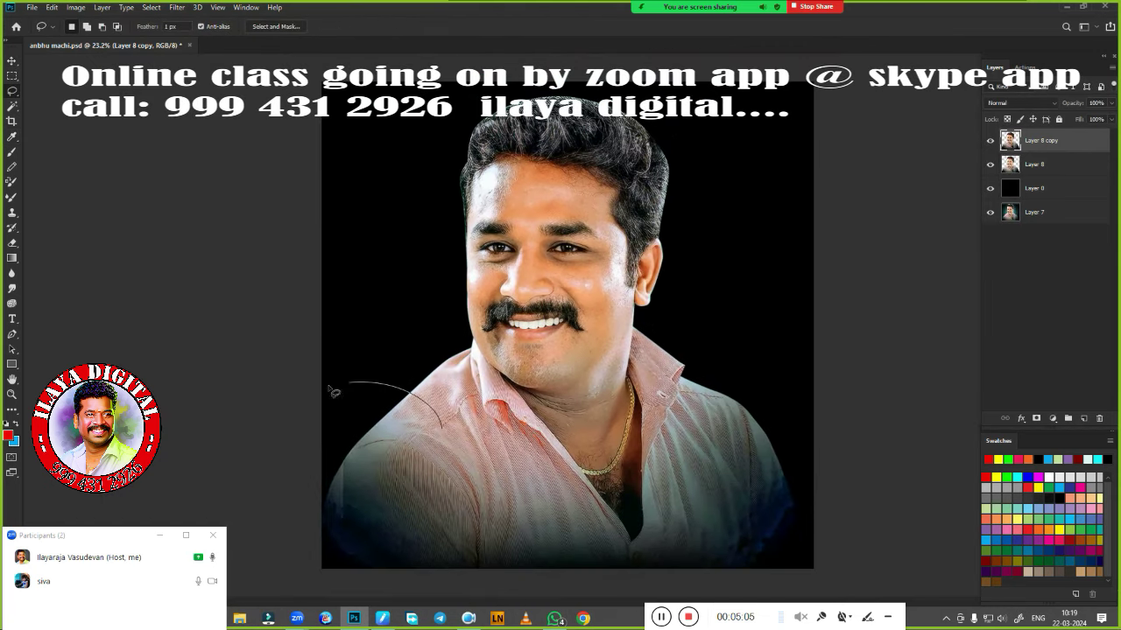
# Duplicate the adjusted portrait layer and apply Unsharp Mask to the new copy
pyautogui.moveTo(324, 390); pyautogui.dragTo(667, 449)
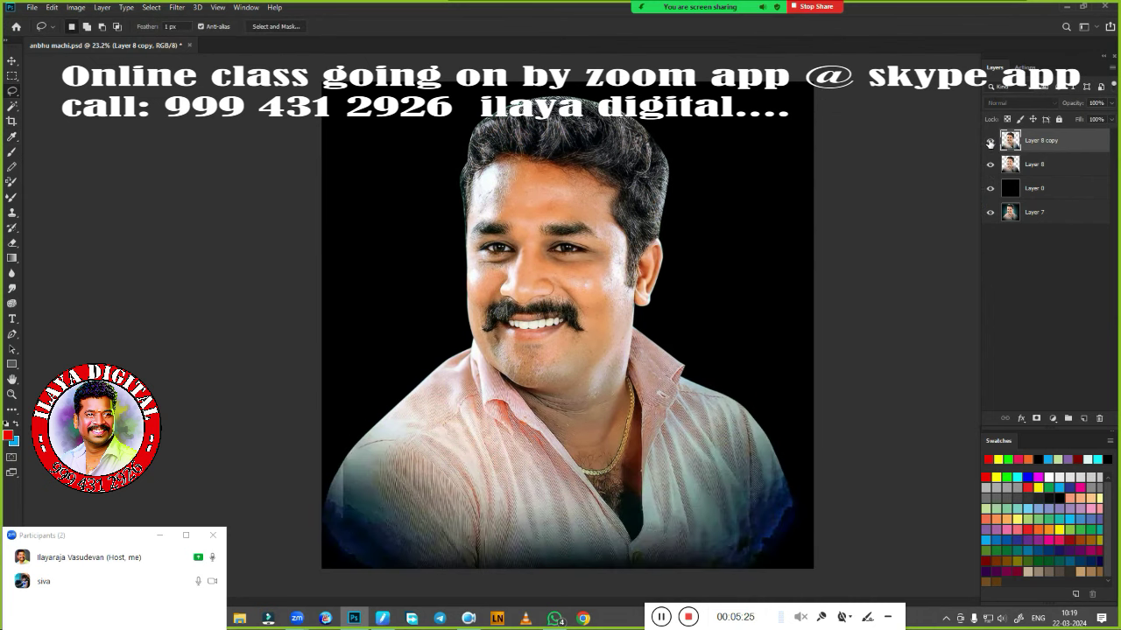
pyautogui.hotkey('ctrl', 'j')
pyautogui.click(177, 7)
pyautogui.moveTo(189, 206)
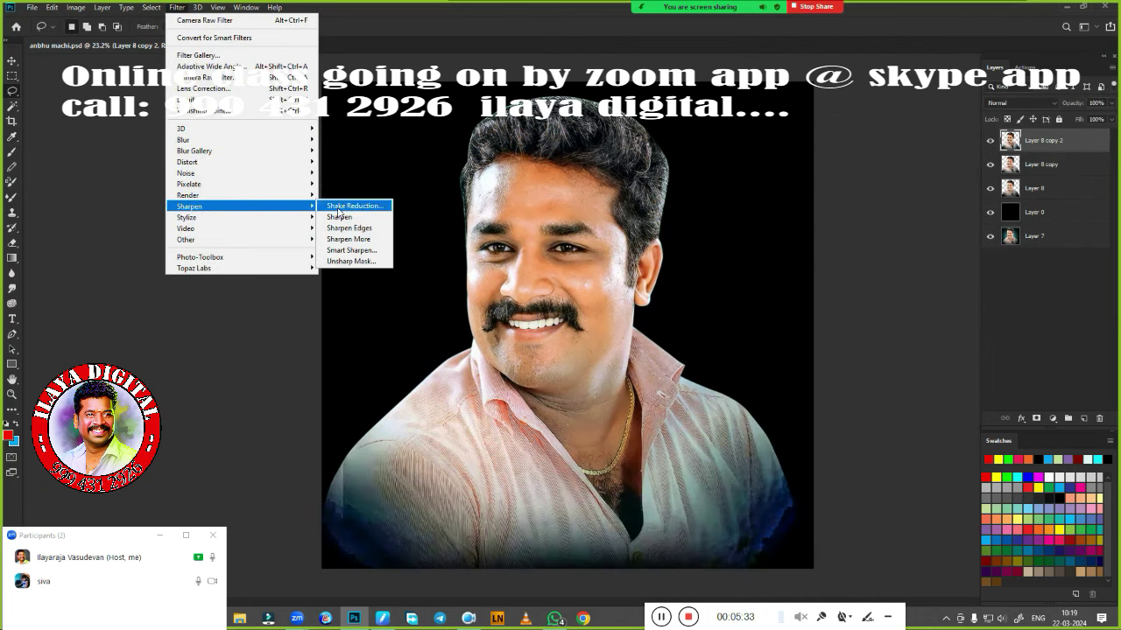
pyautogui.click(351, 261)
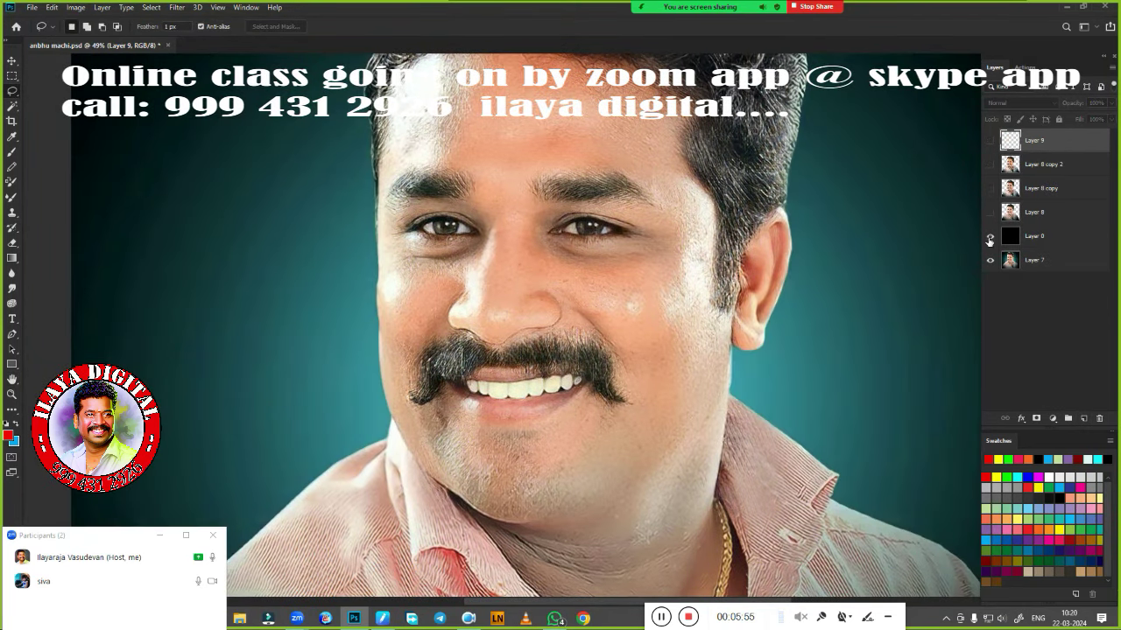
# Toggle layer visibility to compare, leaving Layer 8 copy 2 and Layer 9 visible
pyautogui.click(989, 237)
pyautogui.click(991, 212)
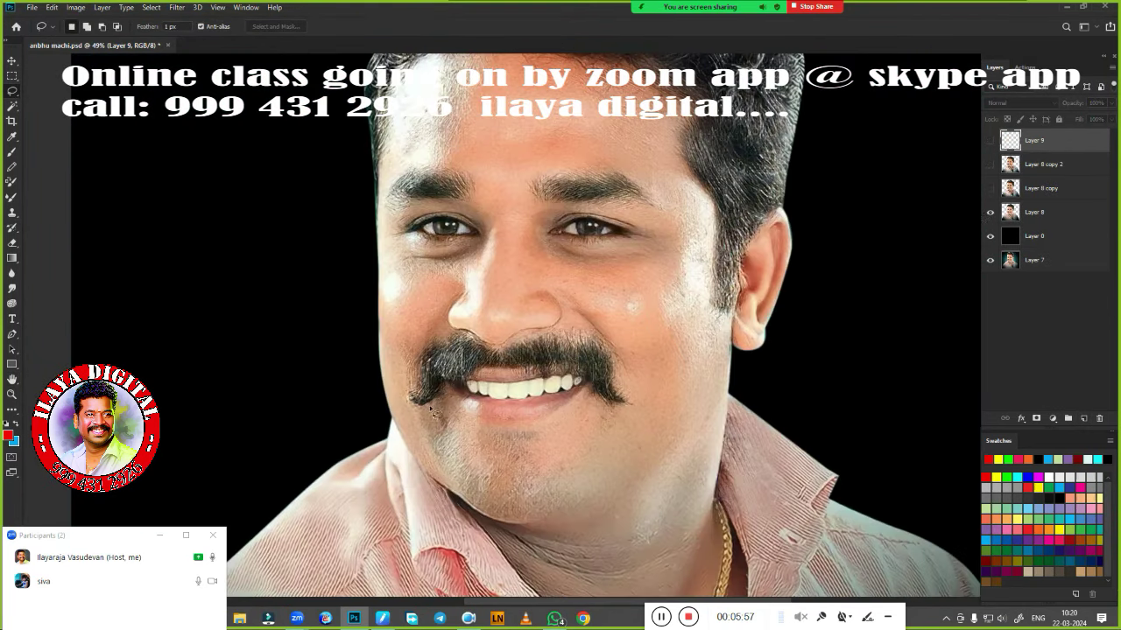
pyautogui.click(990, 188)
pyautogui.click(990, 188)
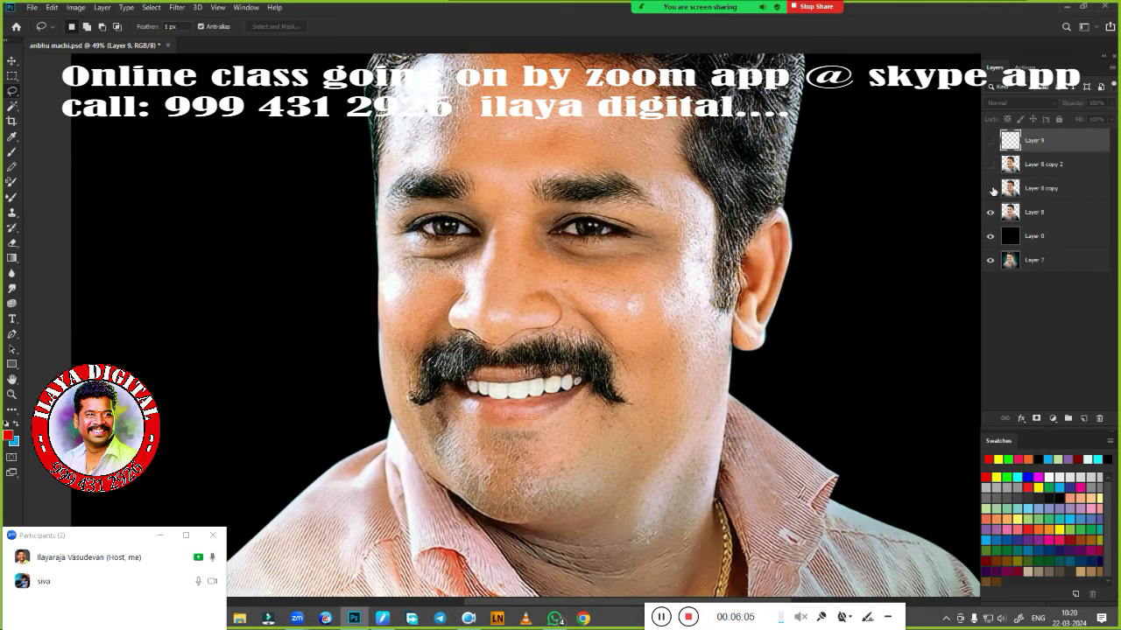
pyautogui.click(990, 188)
pyautogui.click(992, 189)
pyautogui.moveTo(995, 166); pyautogui.dragTo(1004, 146)
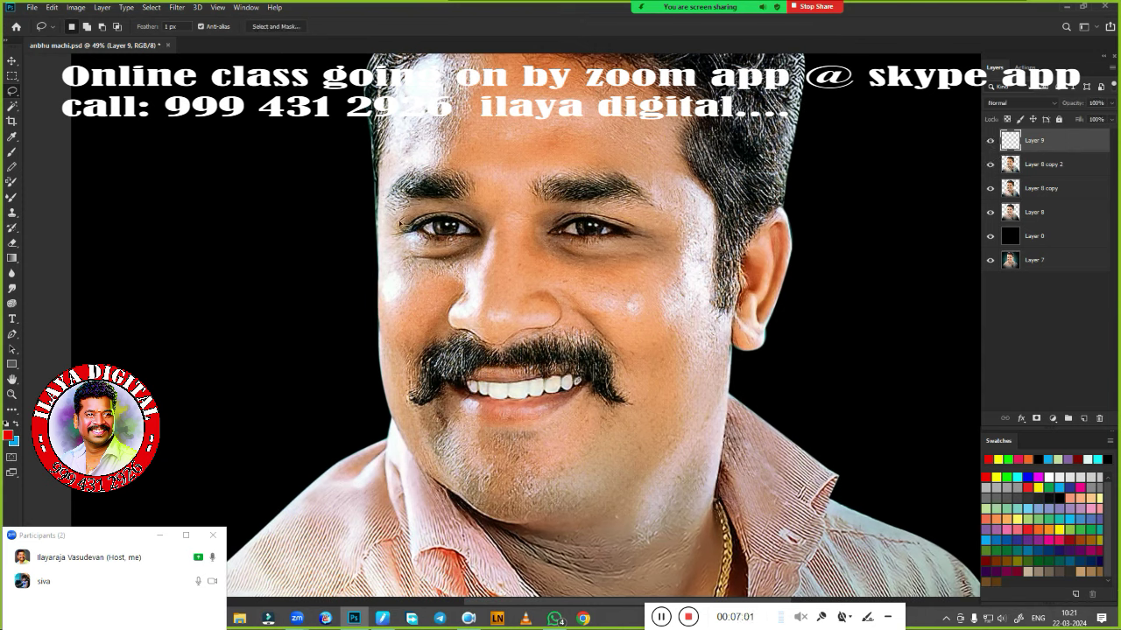
# Browse brush presets on the canvas while toggling between the Smudge and Mixer Brush tools
pyautogui.press('r')
pyautogui.rightClick(454, 226)
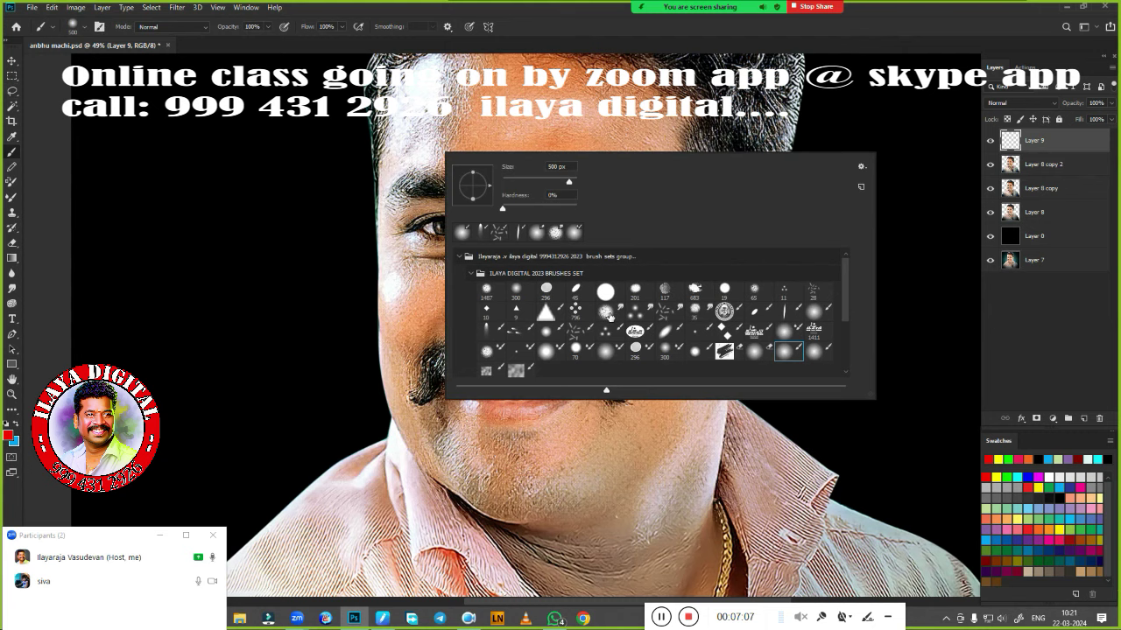
pyautogui.click(553, 23)
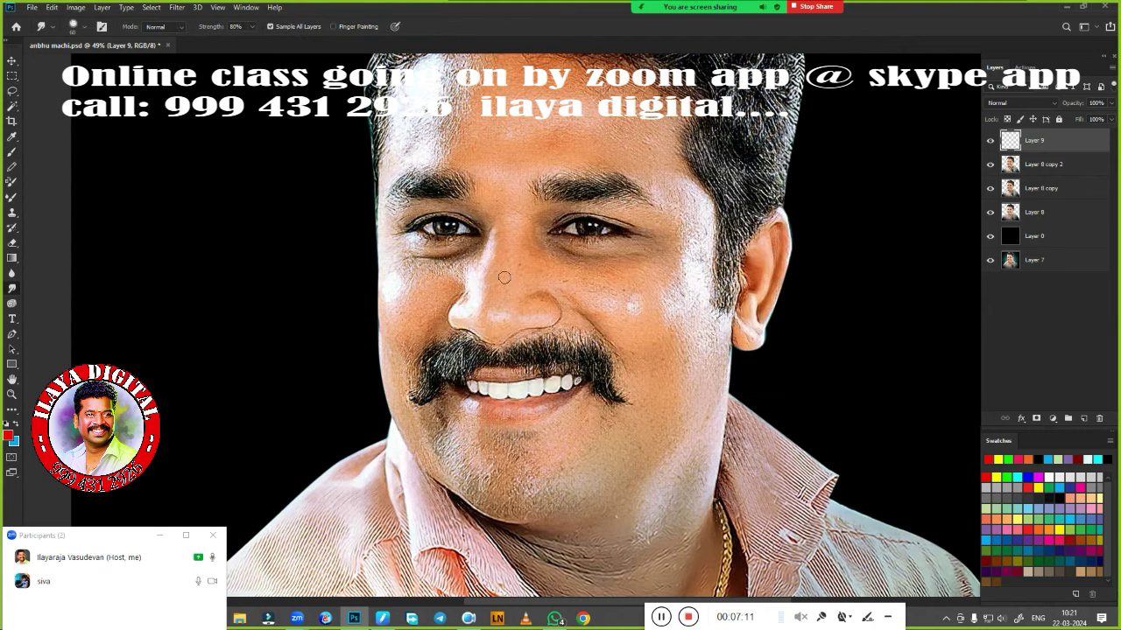
pyautogui.rightClick(534, 315)
pyautogui.press('b')
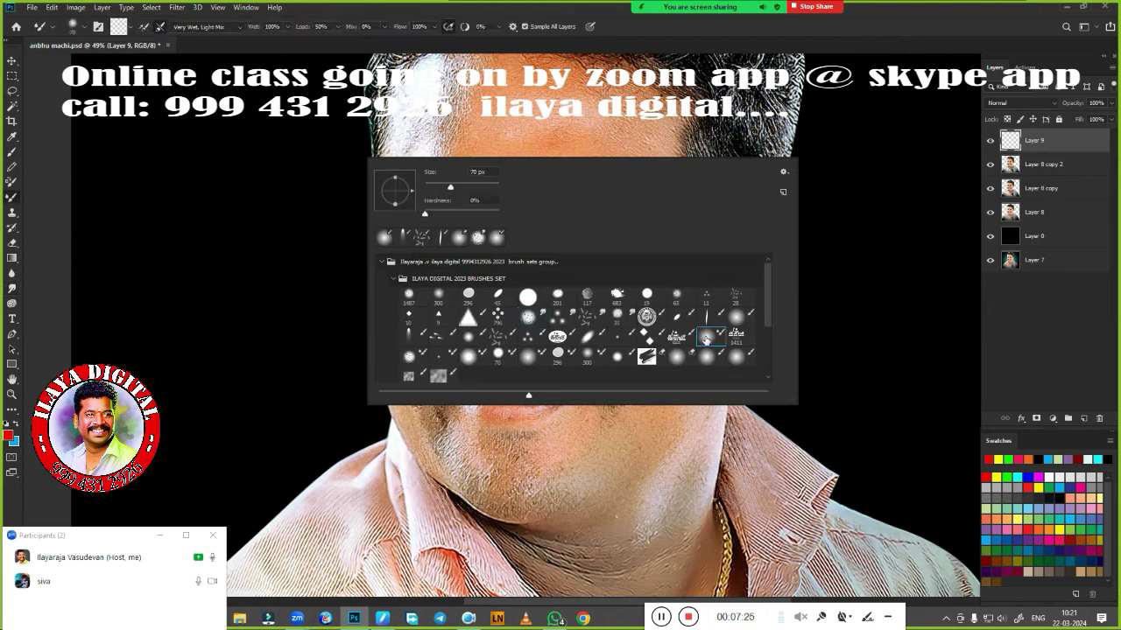
pyautogui.press('r')
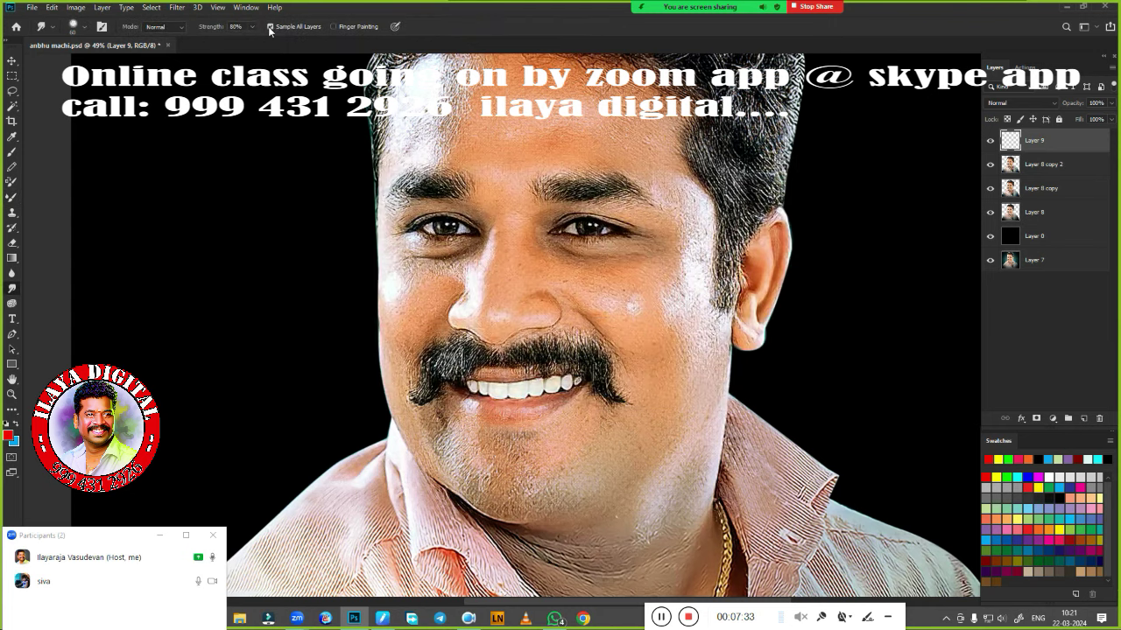
pyautogui.rightClick(595, 443)
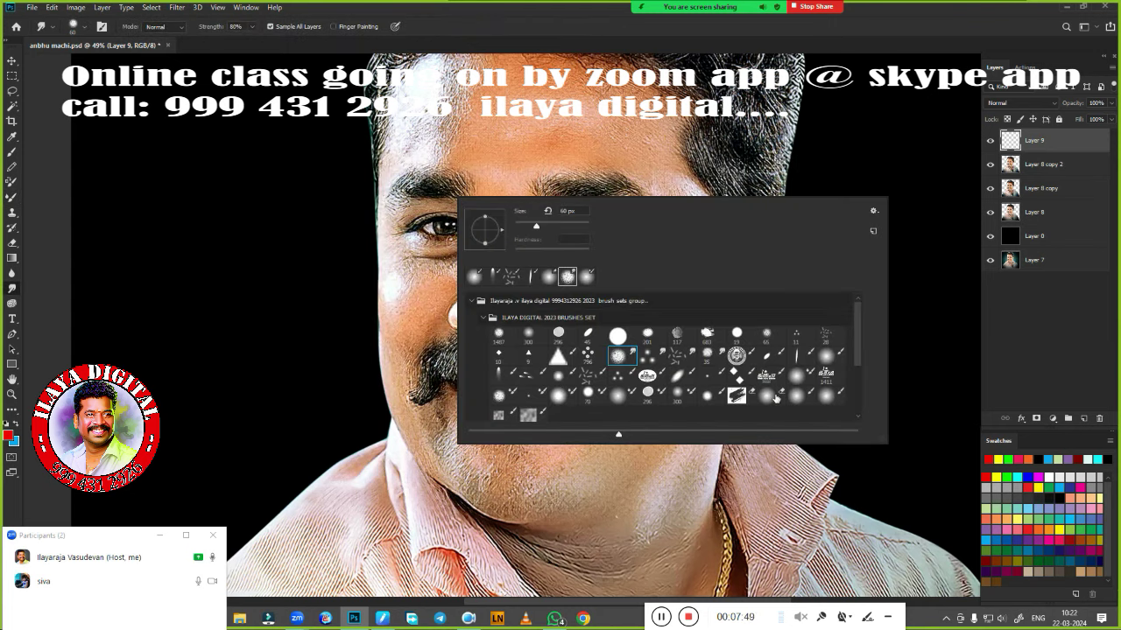
pyautogui.press('Escape')
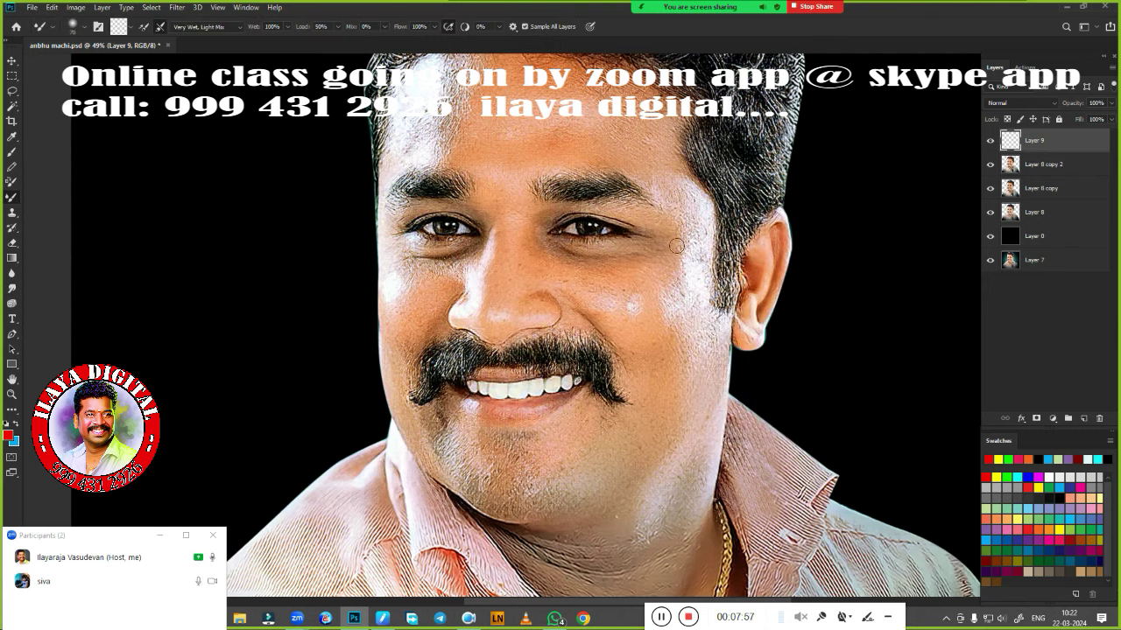
pyautogui.scroll(5, 439, 275)
pyautogui.rightClick(439, 276)
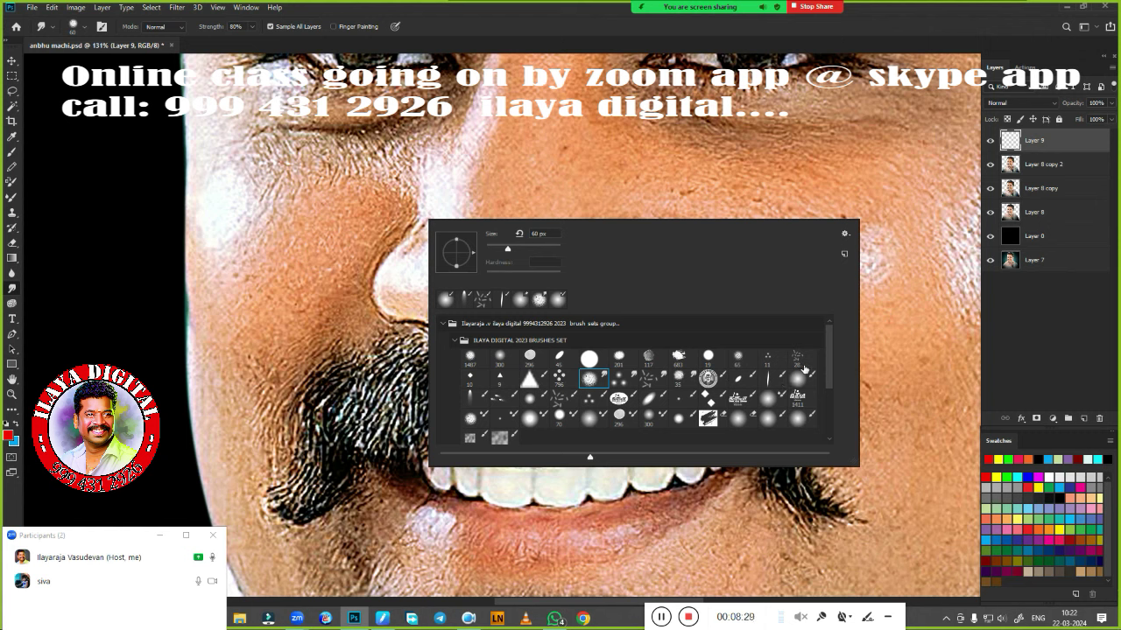
pyautogui.press('Return')
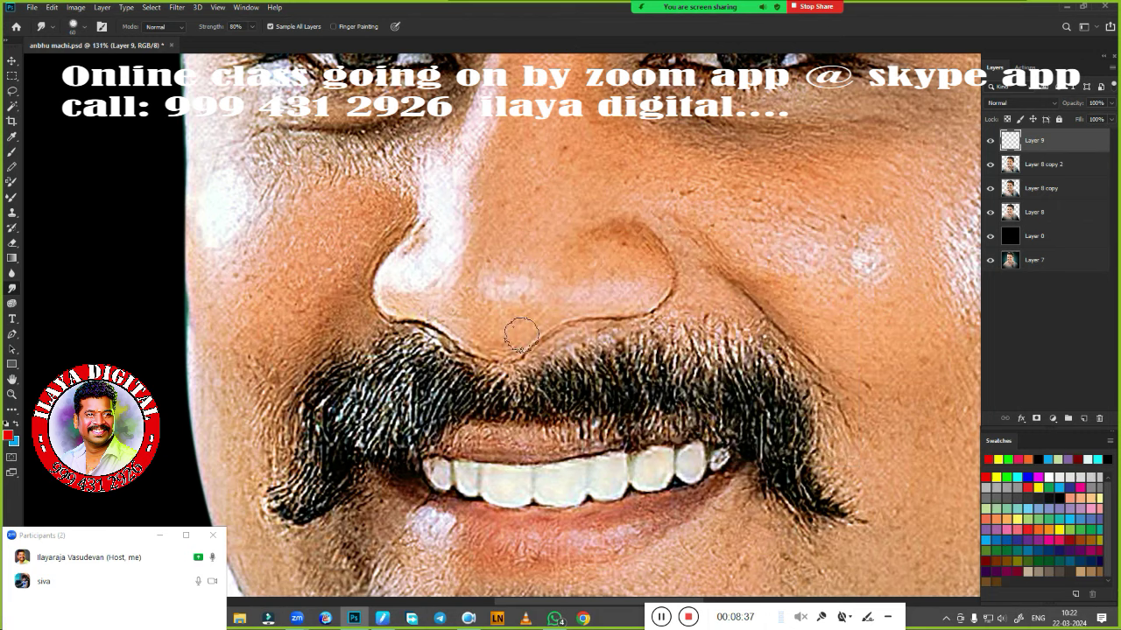
pyautogui.rightClick(316, 339)
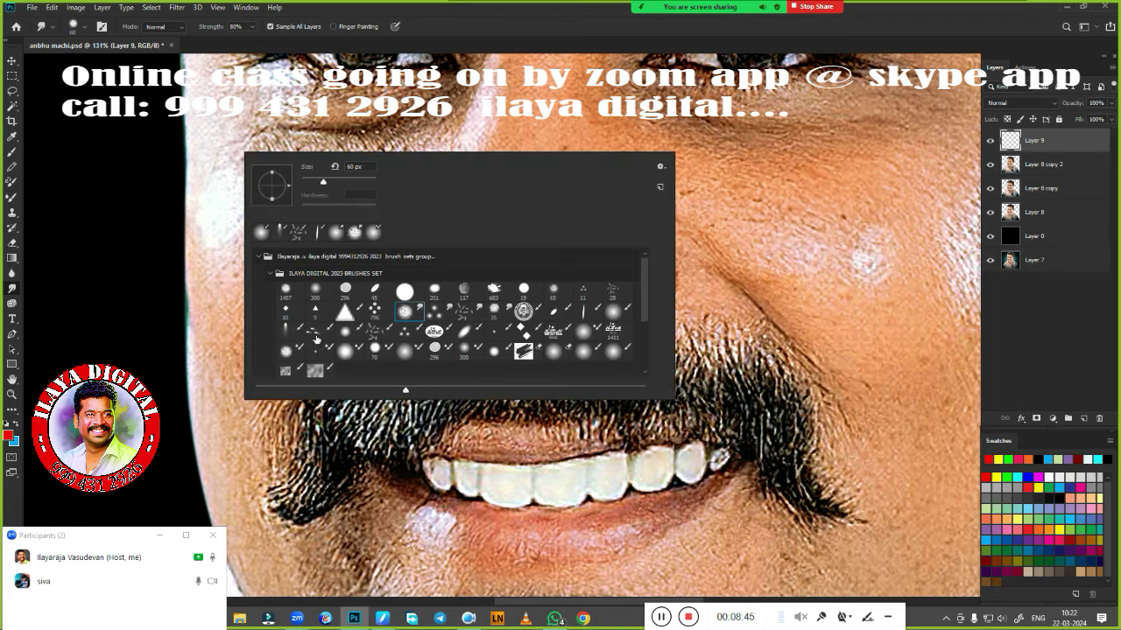
pyautogui.press('Return')
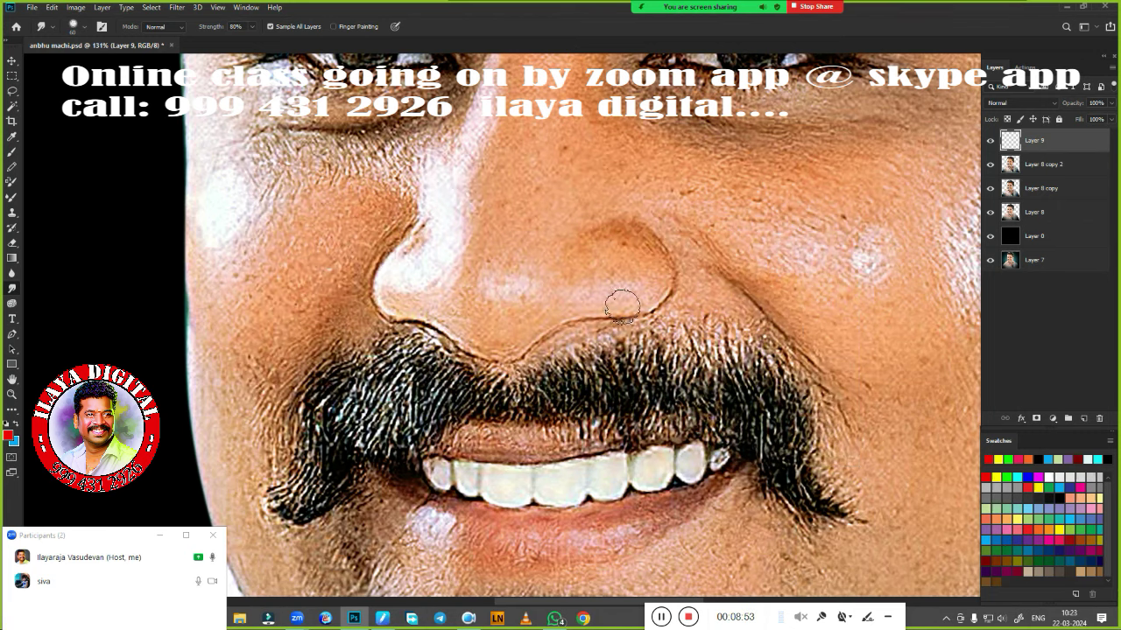
# Open Brush Settings beside the canvas and try several presets before choosing the Mixer Brush
pyautogui.press('F5')
pyautogui.moveTo(299, 134); pyautogui.dragTo(829, 95)
pyautogui.rightClick(211, 330)
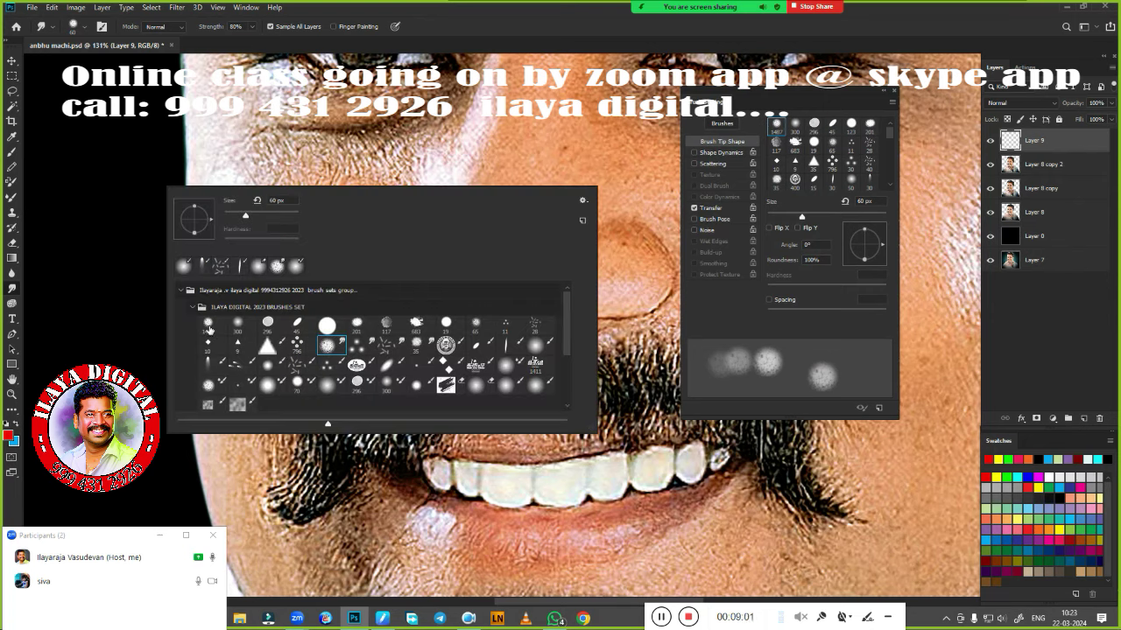
pyautogui.click(208, 328)
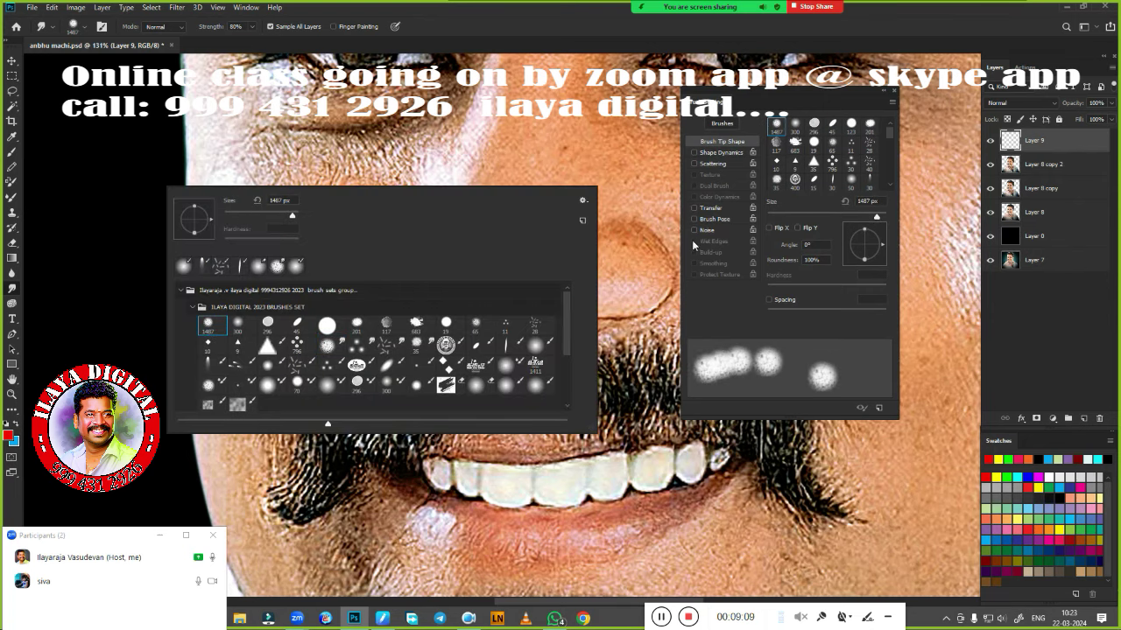
pyautogui.click(238, 324)
pyautogui.click(850, 124)
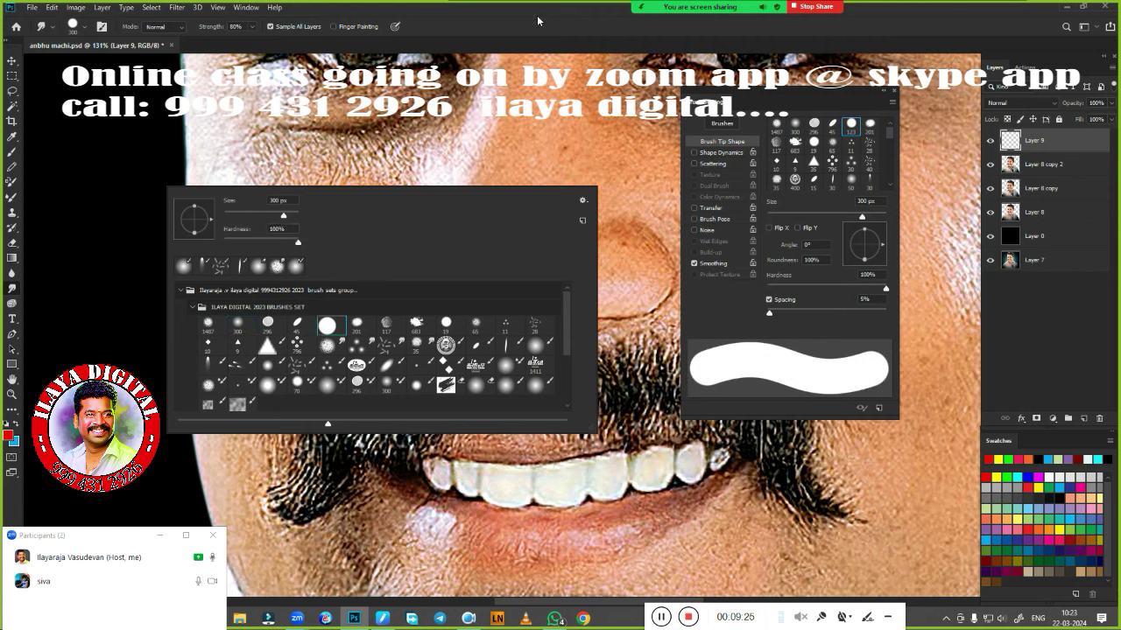
pyautogui.click(444, 344)
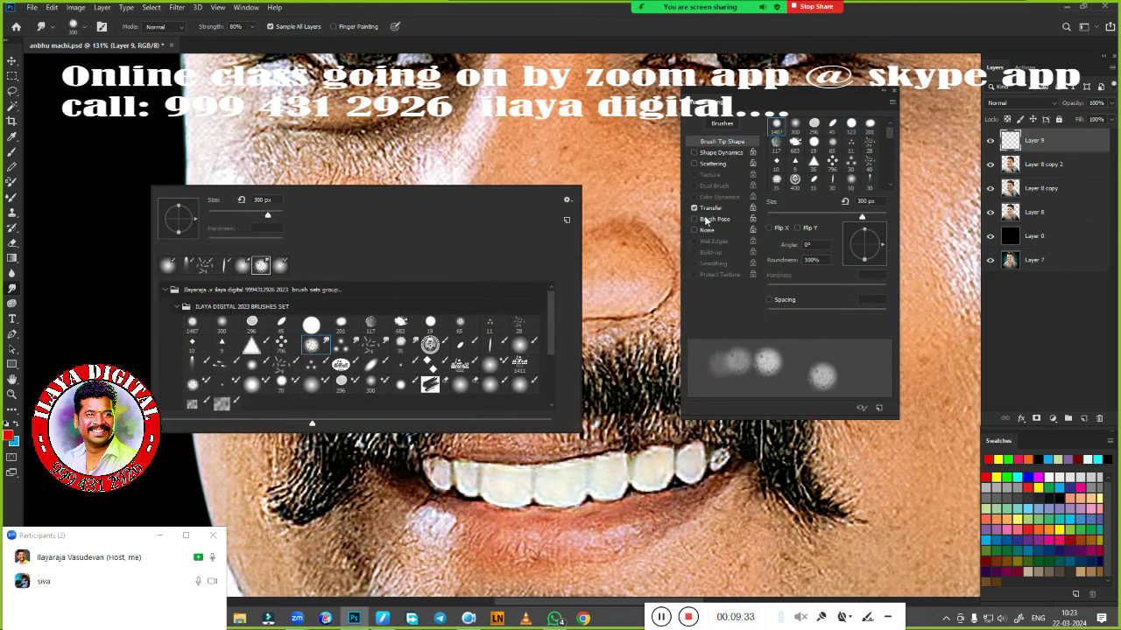
pyautogui.click(812, 206)
# Choose the soft round 70 px brush preset and close Brush Settings
pyautogui.rightClick(170, 213)
pyautogui.click(514, 391)
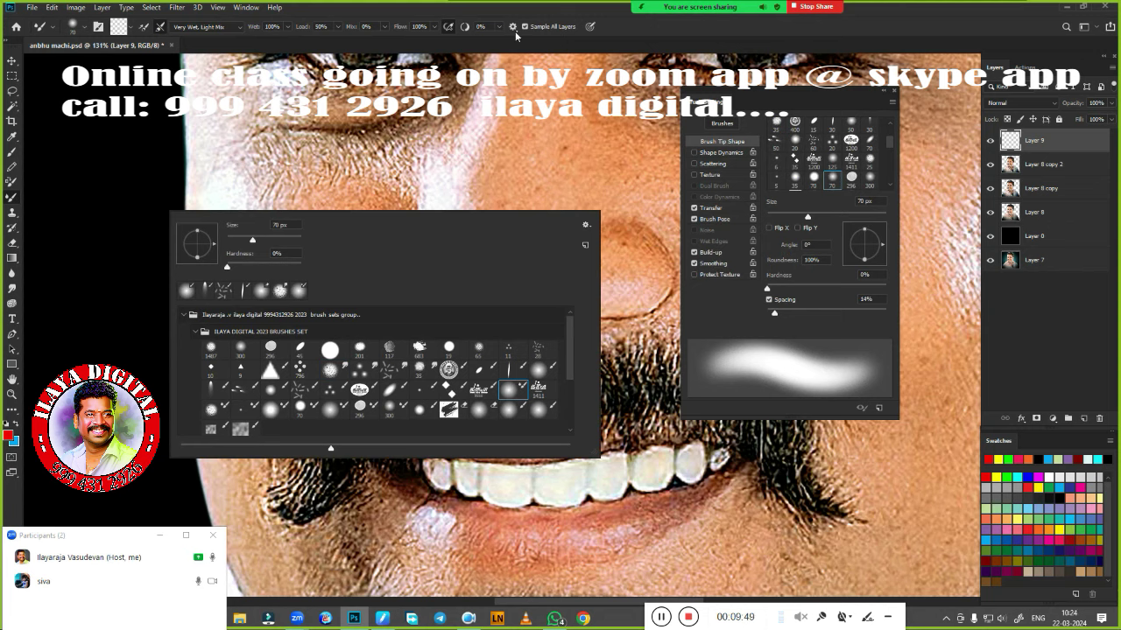
pyautogui.click(509, 409)
pyautogui.doubleClick(300, 407)
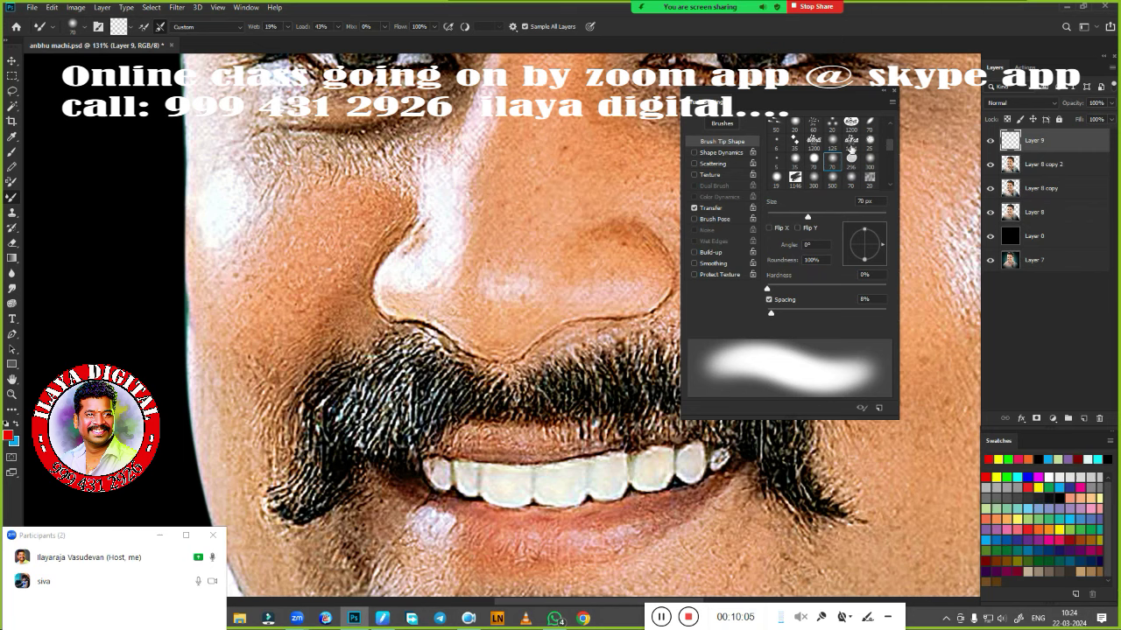
pyautogui.click(894, 91)
pyautogui.rightClick(466, 184)
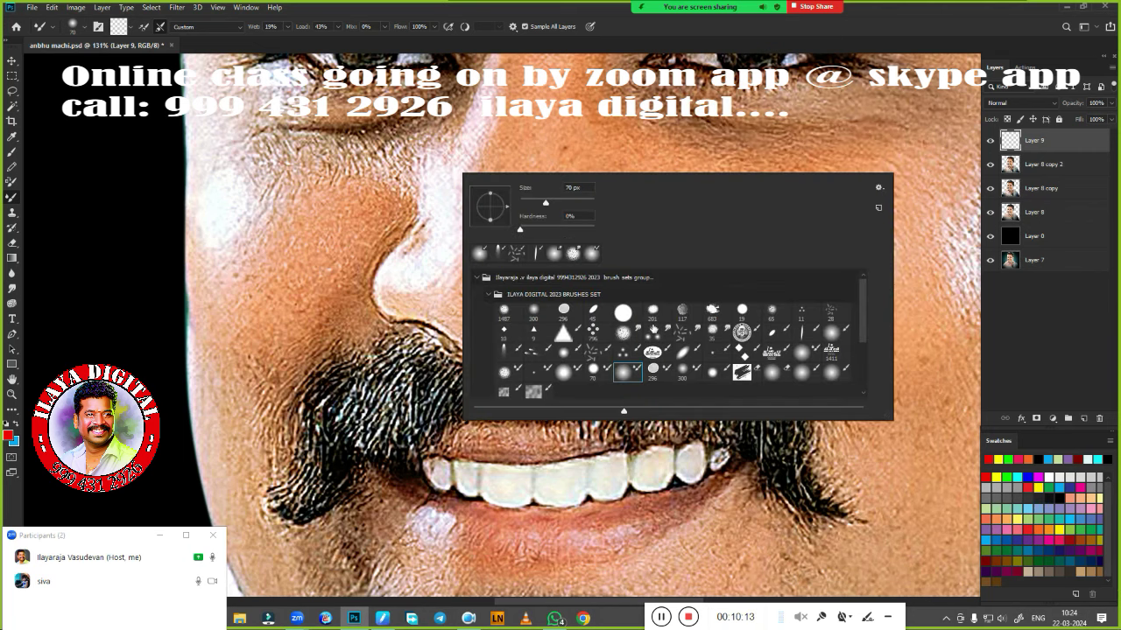
# Smudge the skin between nose and moustache and both nostrils into smooth tan skin
pyautogui.press('r')
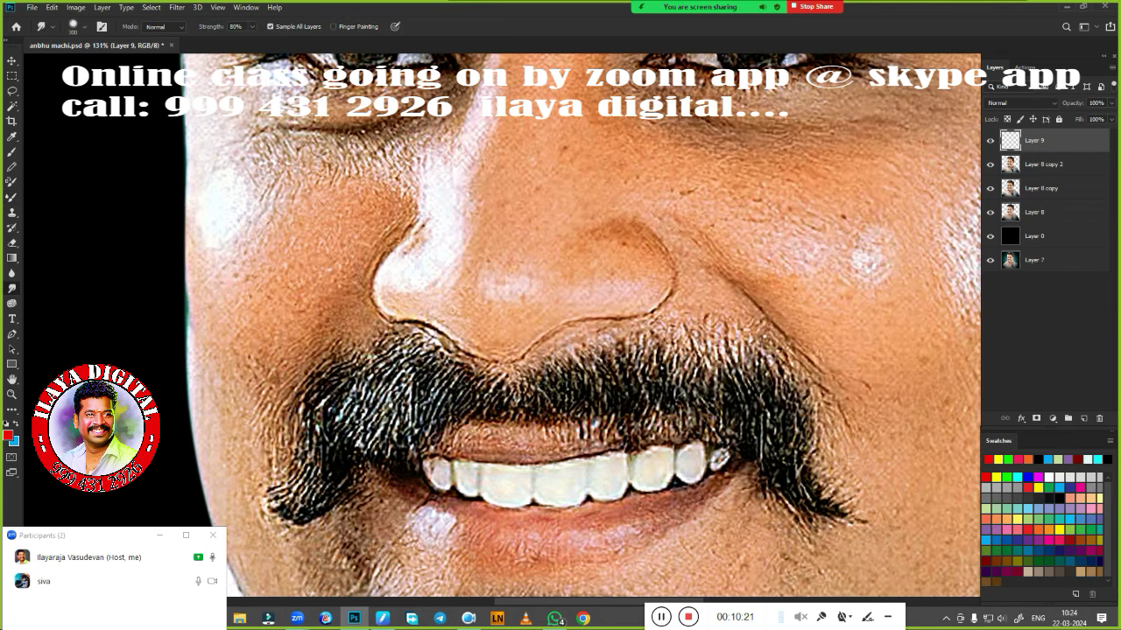
pyautogui.hotkey('ctrl', '+')
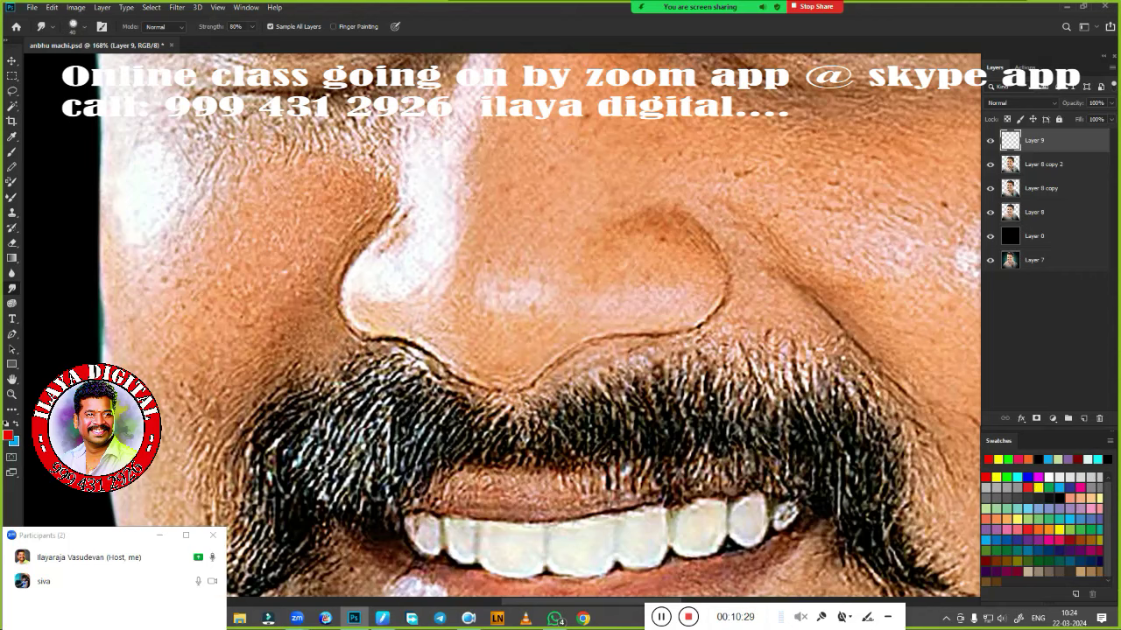
pyautogui.scroll(-2, 529, 335)
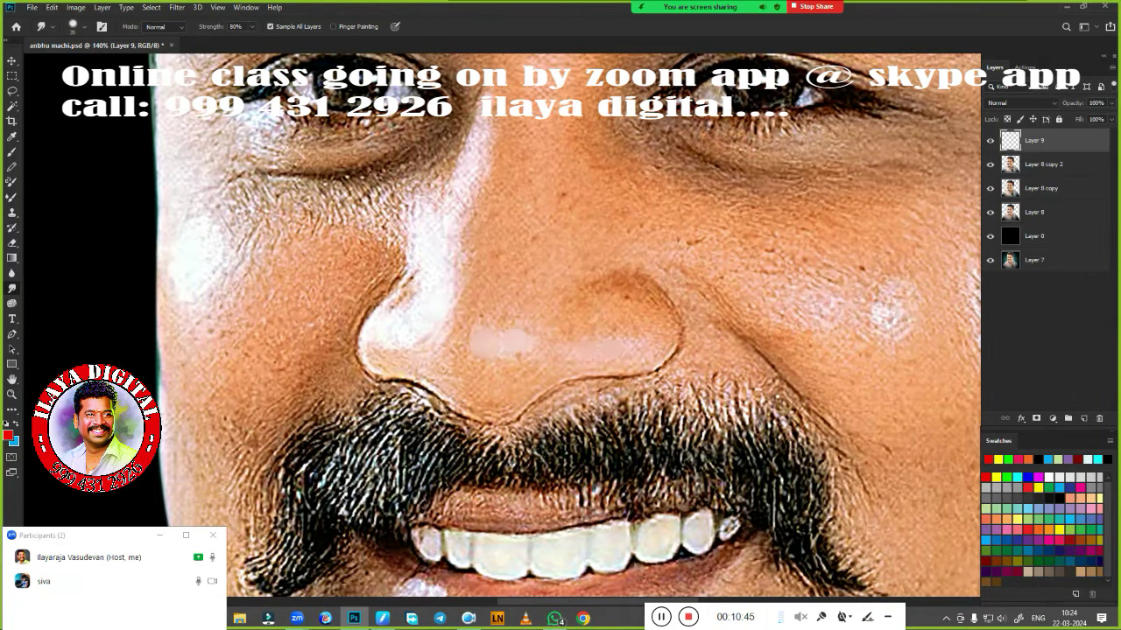
pyautogui.scroll(2, 618, 260)
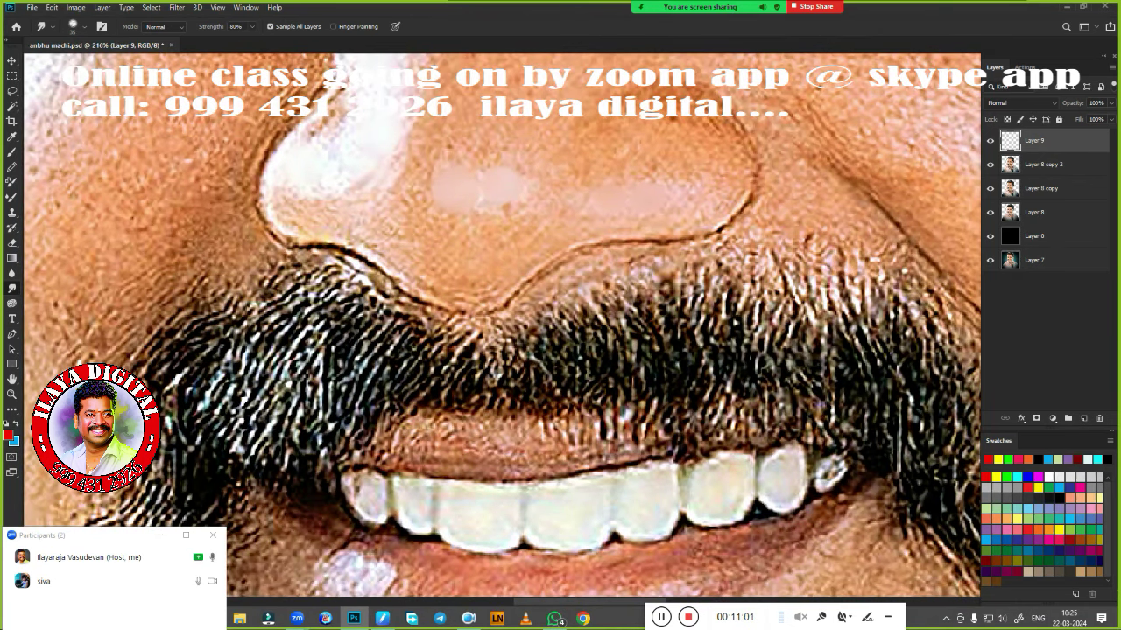
pyautogui.moveTo(386, 249)
pyautogui.mouseDown()
pyautogui.moveTo(463, 270)
pyautogui.moveTo(502, 260)
pyautogui.moveTo(432, 278)
pyautogui.moveTo(440, 237)
pyautogui.moveTo(426, 248)
pyautogui.moveTo(516, 262)
pyautogui.mouseUp()
pyautogui.moveTo(570, 230)
pyautogui.mouseDown()
pyautogui.moveTo(640, 220)
pyautogui.moveTo(558, 225)
pyautogui.mouseUp()
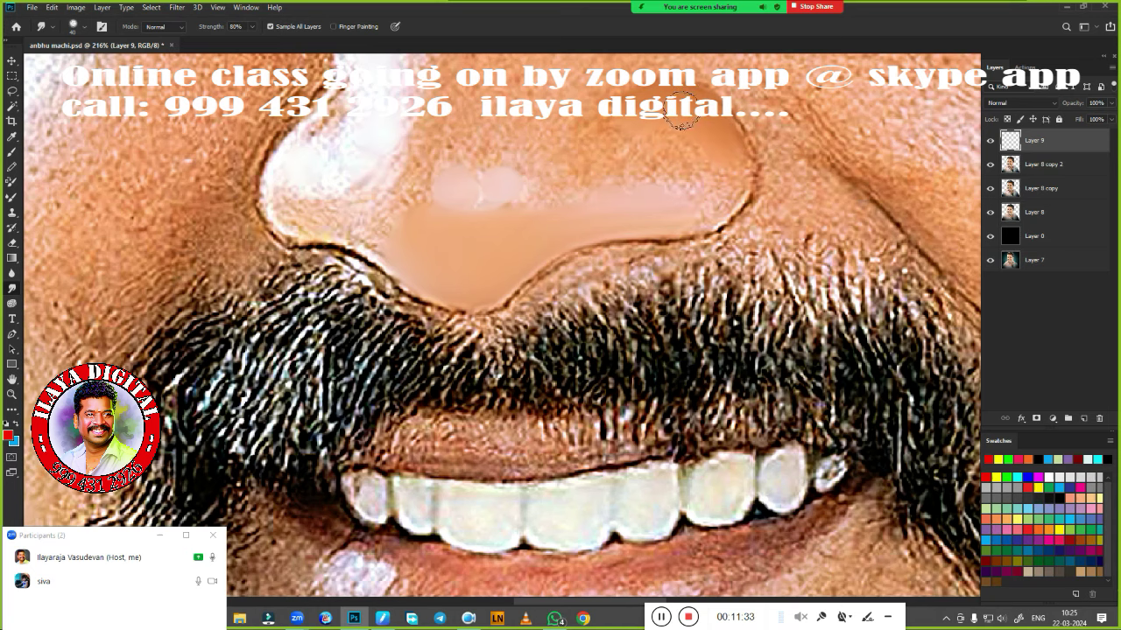
pyautogui.moveTo(721, 132)
pyautogui.mouseDown()
pyautogui.moveTo(730, 177)
pyautogui.moveTo(688, 208)
pyautogui.moveTo(726, 170)
pyautogui.mouseUp()
pyautogui.moveTo(590, 218)
pyautogui.mouseDown()
pyautogui.moveTo(687, 204)
pyautogui.moveTo(718, 187)
pyautogui.moveTo(700, 192)
pyautogui.mouseUp()
pyautogui.moveTo(681, 148)
pyautogui.mouseDown()
pyautogui.moveTo(621, 143)
pyautogui.moveTo(691, 143)
pyautogui.moveTo(696, 131)
pyautogui.moveTo(679, 156)
pyautogui.mouseUp()
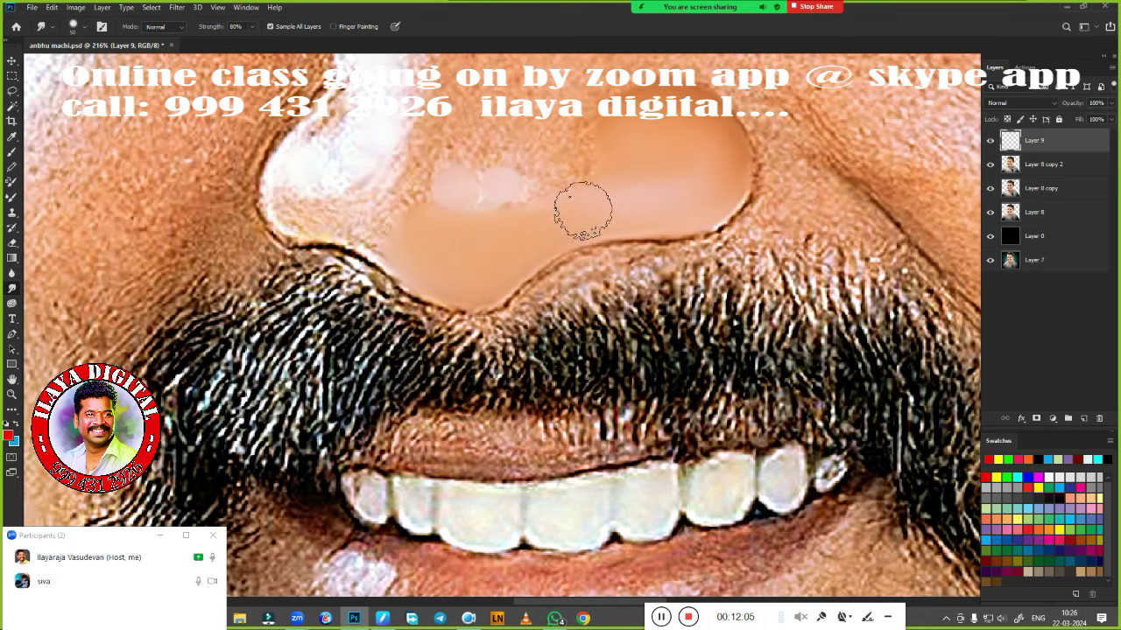
pyautogui.moveTo(583, 205)
pyautogui.mouseDown()
pyautogui.moveTo(302, 216)
pyautogui.moveTo(416, 259)
pyautogui.mouseUp()
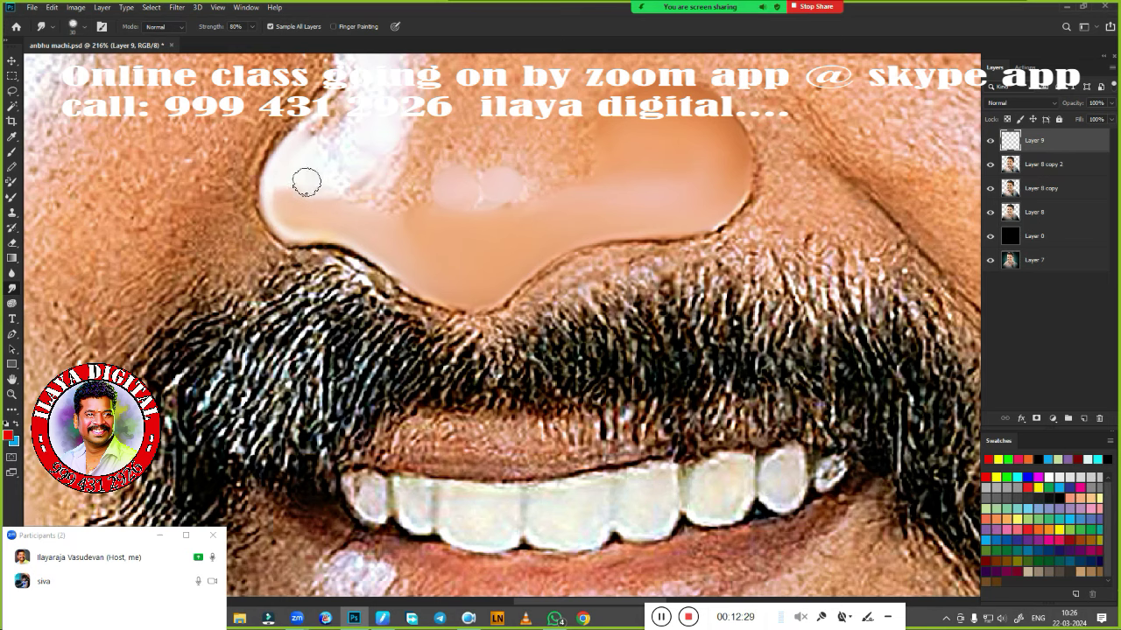
pyautogui.moveTo(307, 182)
pyautogui.mouseDown()
pyautogui.moveTo(288, 188)
pyautogui.moveTo(408, 272)
pyautogui.moveTo(417, 151)
pyautogui.moveTo(412, 198)
pyautogui.mouseUp()
pyautogui.moveTo(331, 119); pyautogui.dragTo(313, 136)
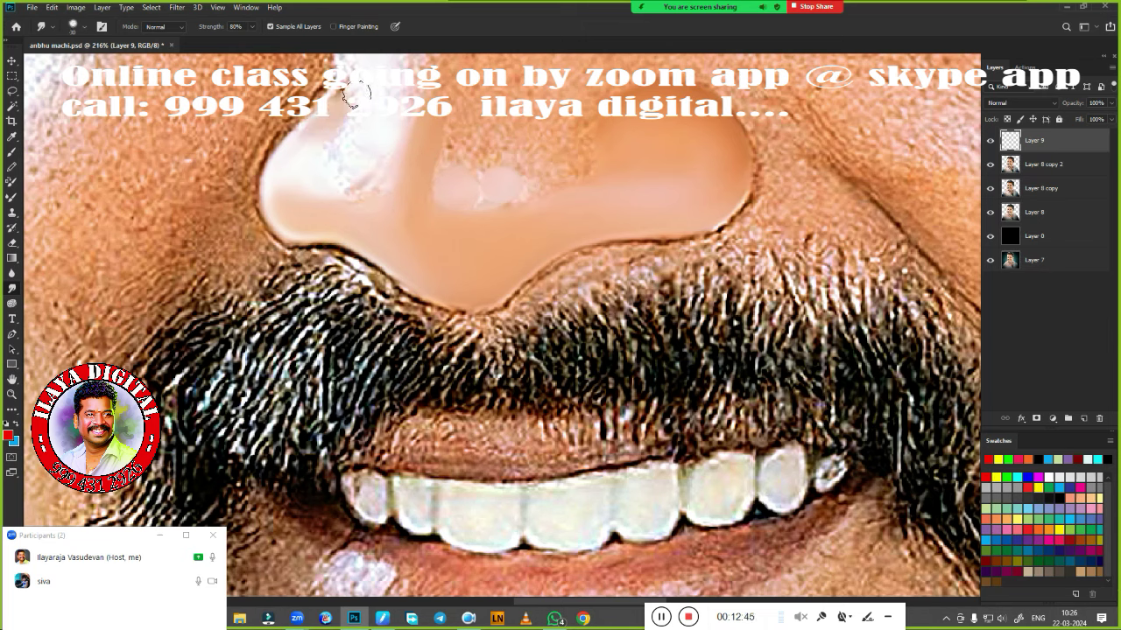
pyautogui.moveTo(377, 111)
pyautogui.mouseDown()
pyautogui.moveTo(345, 180)
pyautogui.moveTo(355, 183)
pyautogui.moveTo(345, 180)
pyautogui.mouseUp()
pyautogui.moveTo(465, 193); pyautogui.dragTo(503, 199)
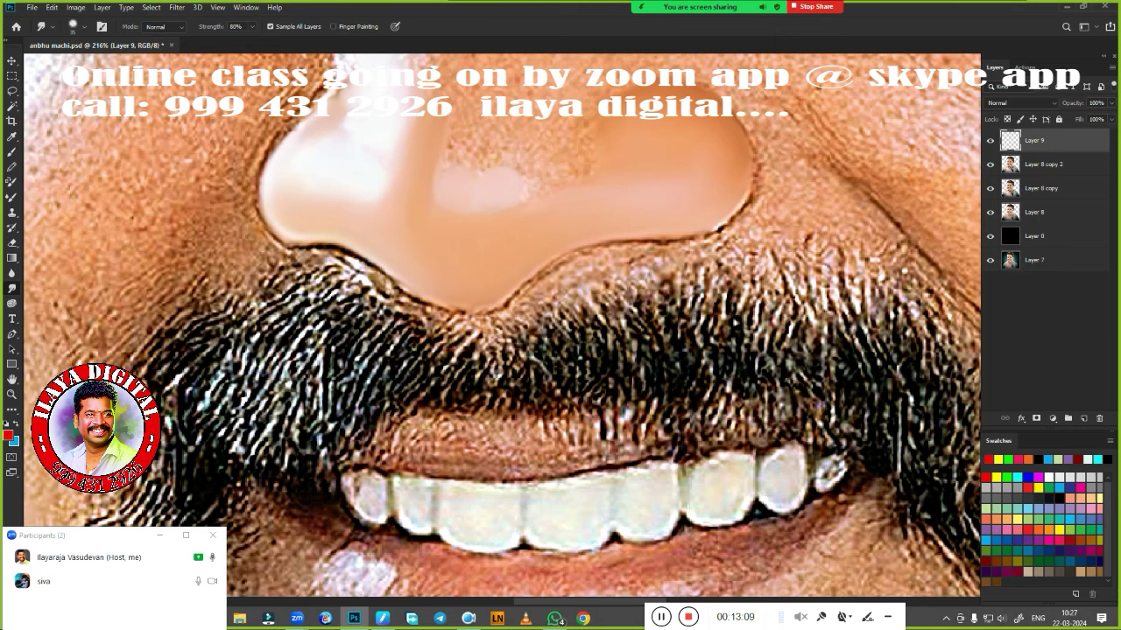
# Blend the nose bridge and nose bump into an even peach tone
pyautogui.scroll(-4, 539, 313)
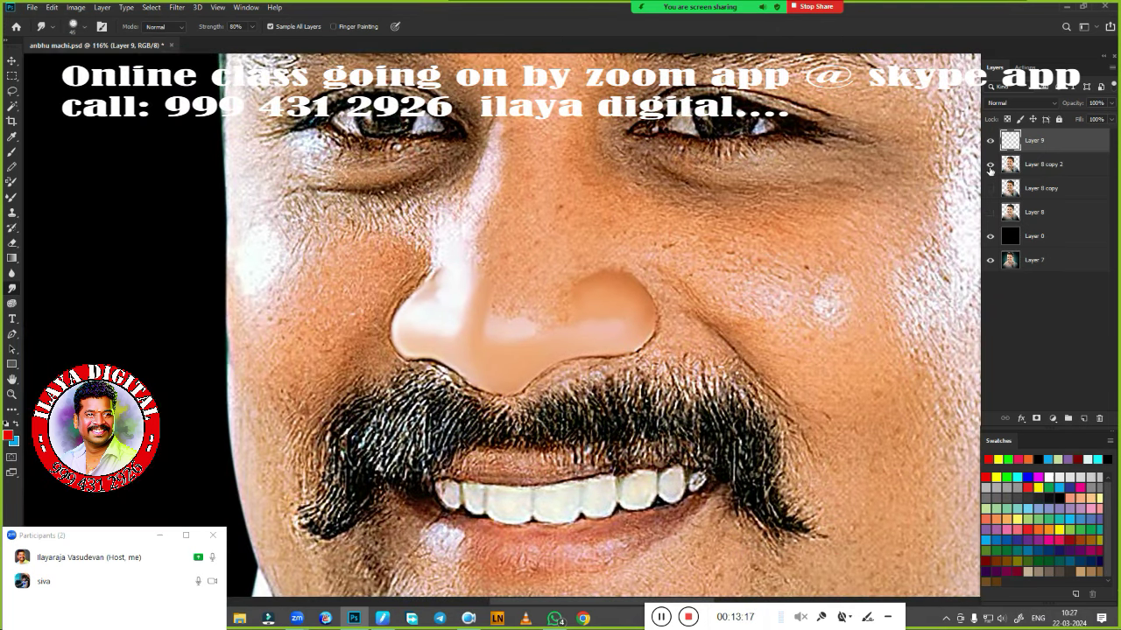
pyautogui.scroll(1, 621, 330)
pyautogui.scroll(1, 640, 328)
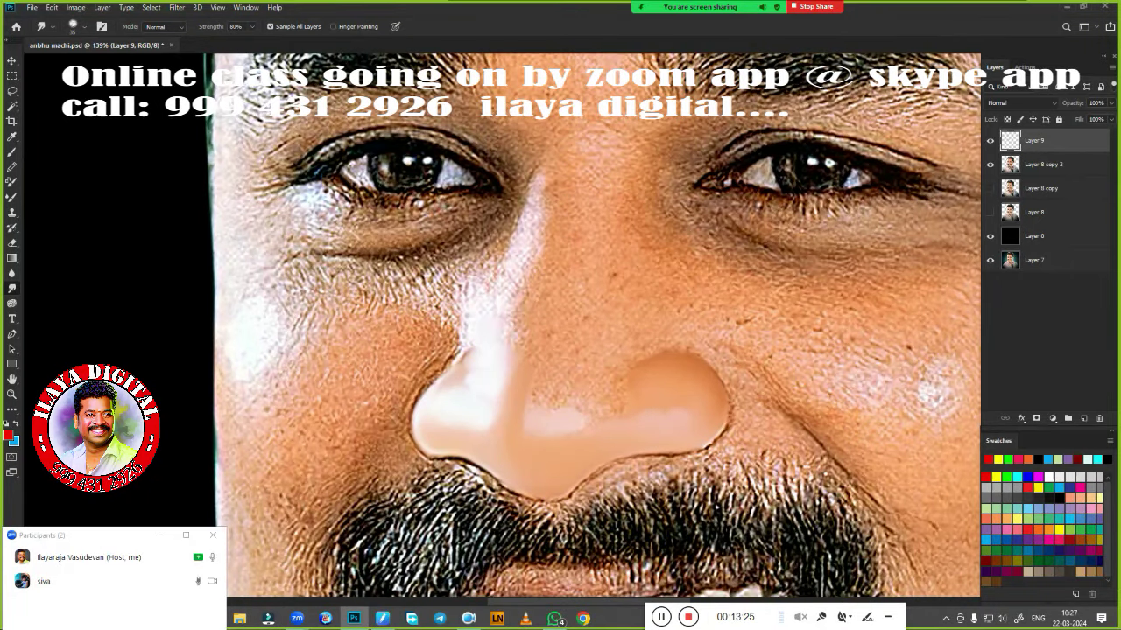
pyautogui.moveTo(537, 189); pyautogui.dragTo(533, 223)
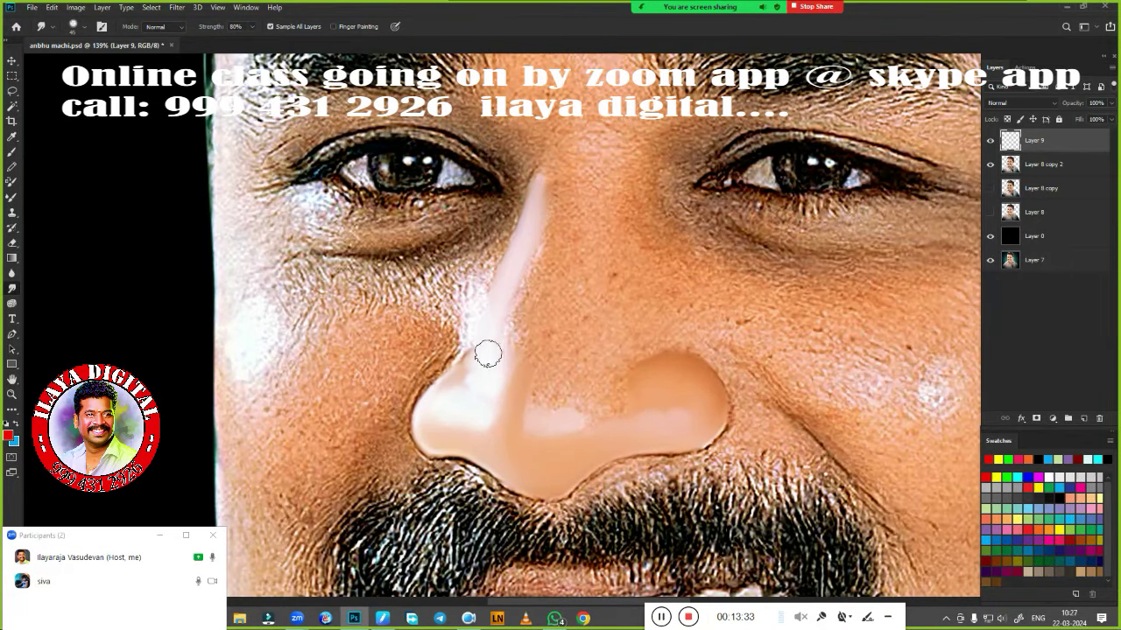
pyautogui.moveTo(487, 354); pyautogui.dragTo(540, 187)
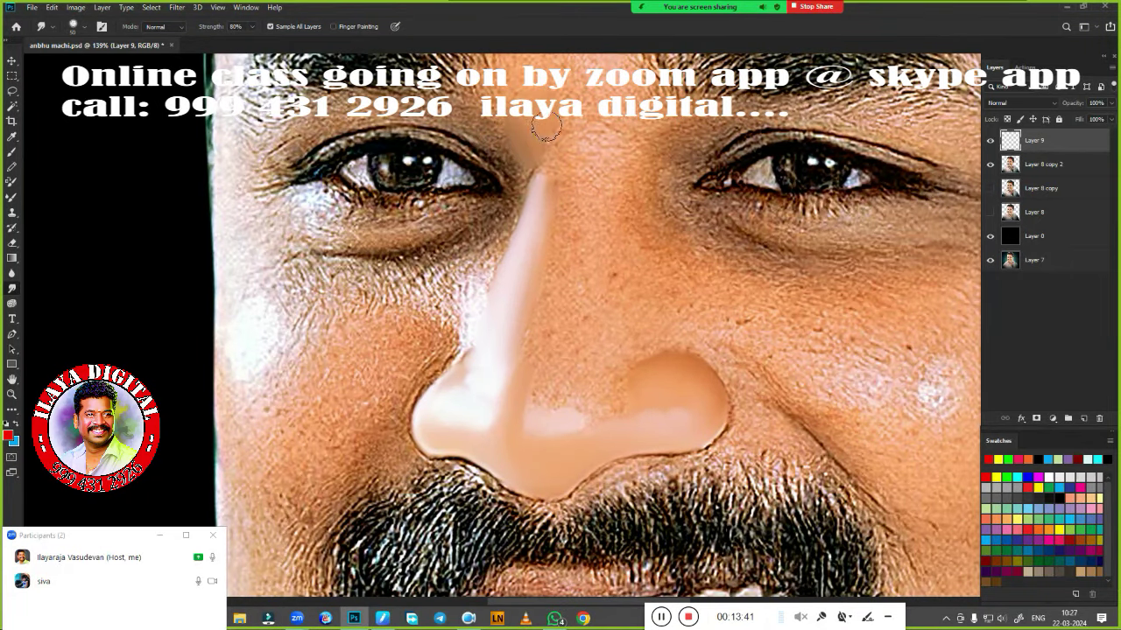
pyautogui.moveTo(545, 128); pyautogui.dragTo(543, 156)
pyautogui.moveTo(582, 350); pyautogui.dragTo(604, 166)
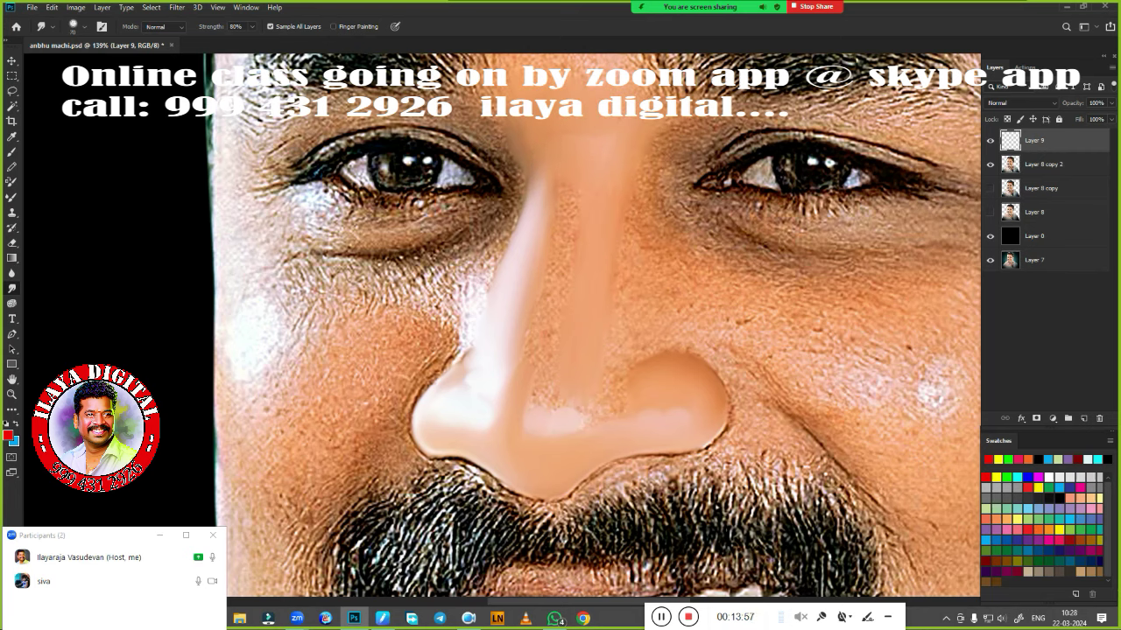
pyautogui.moveTo(569, 154)
pyautogui.mouseDown()
pyautogui.moveTo(569, 214)
pyautogui.moveTo(546, 279)
pyautogui.mouseUp()
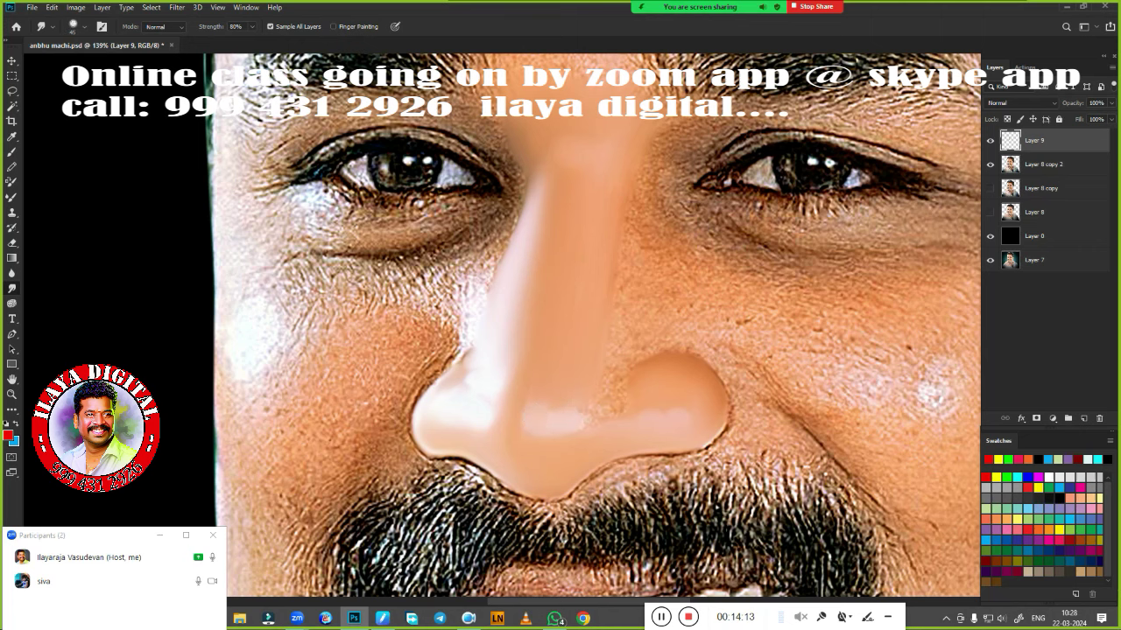
pyautogui.scroll(-3, 569, 425)
pyautogui.scroll(3, 575, 187)
pyautogui.scroll(2, 602, 340)
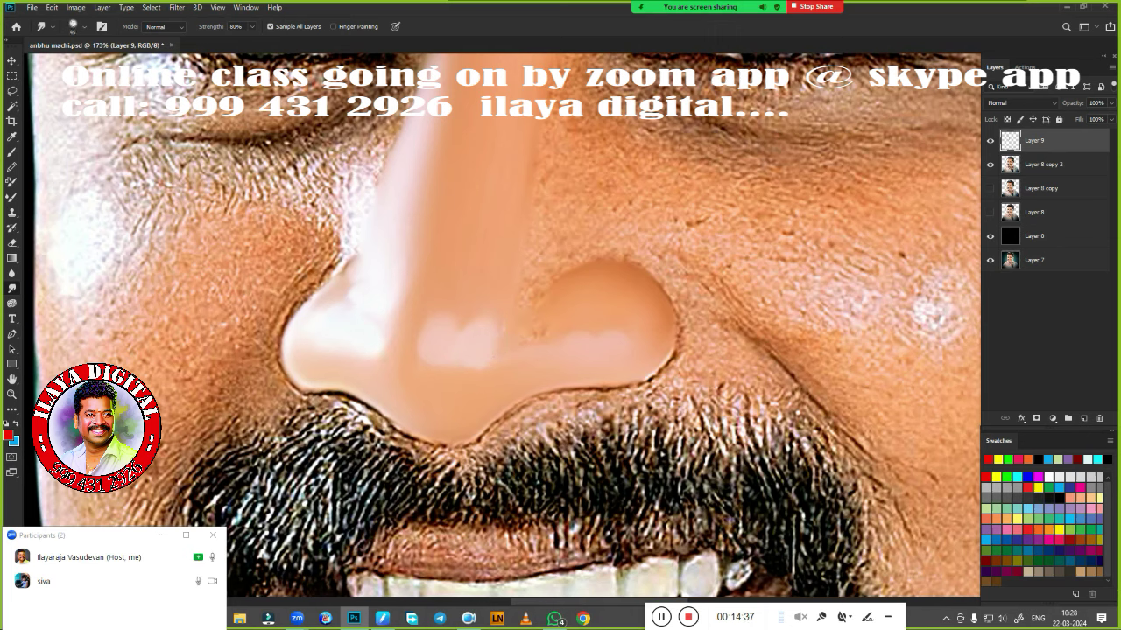
pyautogui.moveTo(564, 299)
pyautogui.mouseDown()
pyautogui.moveTo(548, 303)
pyautogui.moveTo(537, 336)
pyautogui.mouseUp()
pyautogui.scroll(-3, 605, 301)
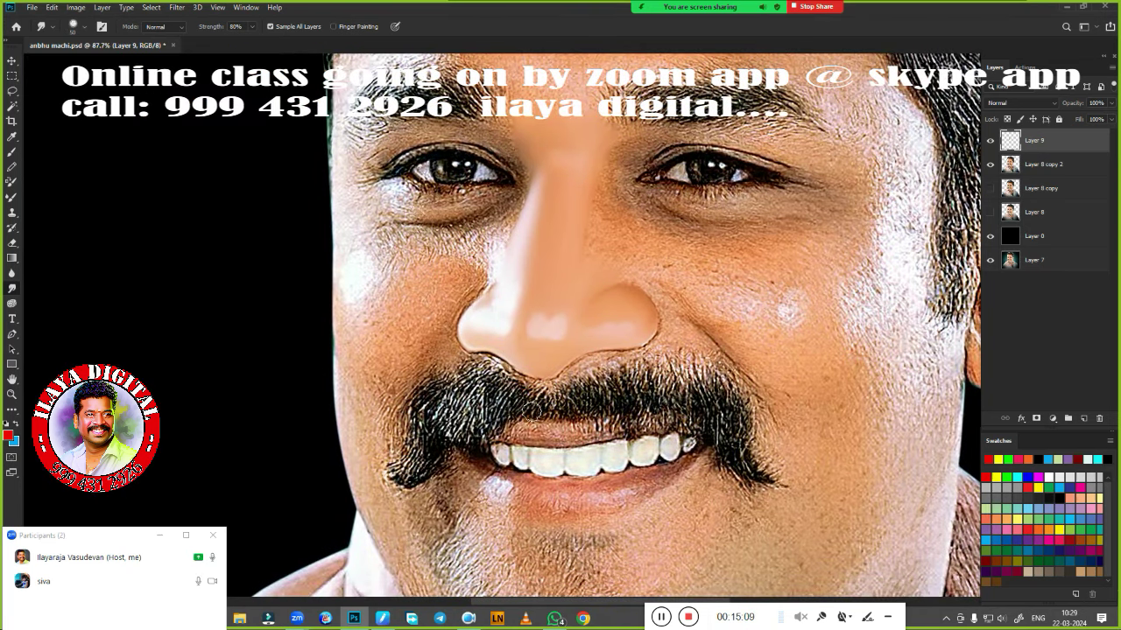
# Hide Layer 9 and make a feathered lasso selection around both eyes on Layer 8 copy 2
pyautogui.hotkey('ctrl', ',')
pyautogui.scroll(-1, 511, 316)
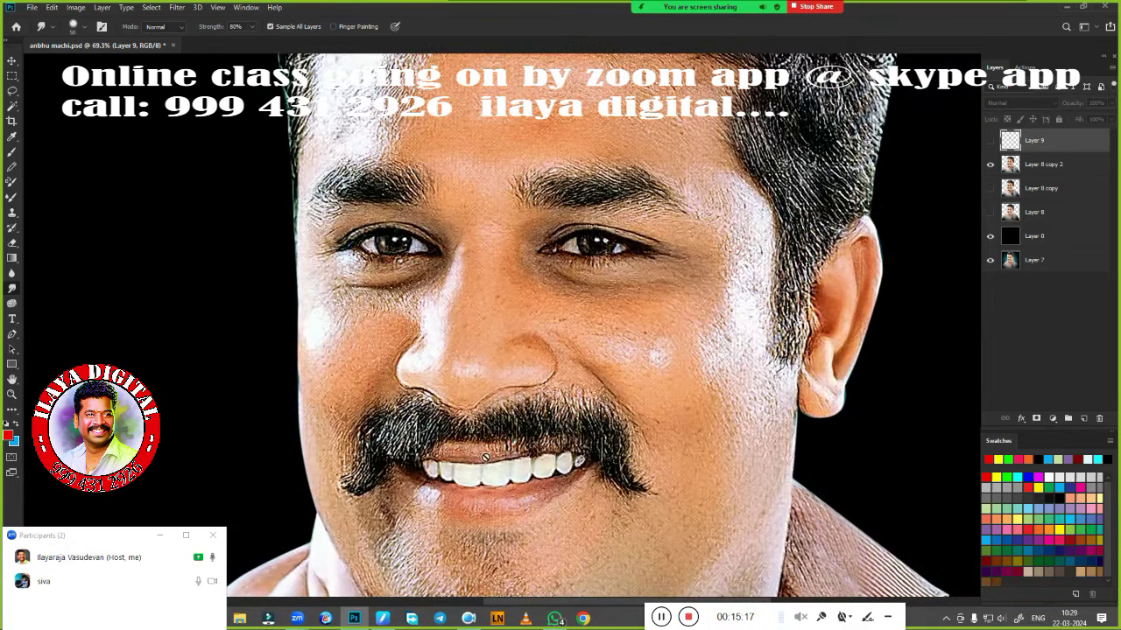
pyautogui.scroll(-1, 510, 315)
pyautogui.press('l')
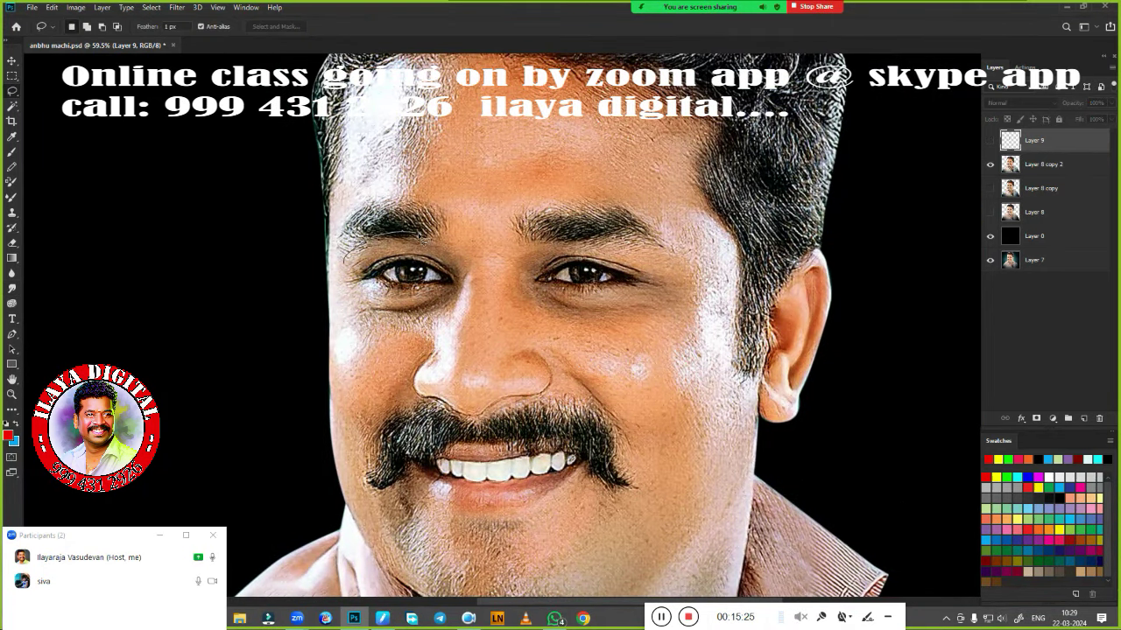
pyautogui.moveTo(625, 333); pyautogui.dragTo(523, 305)
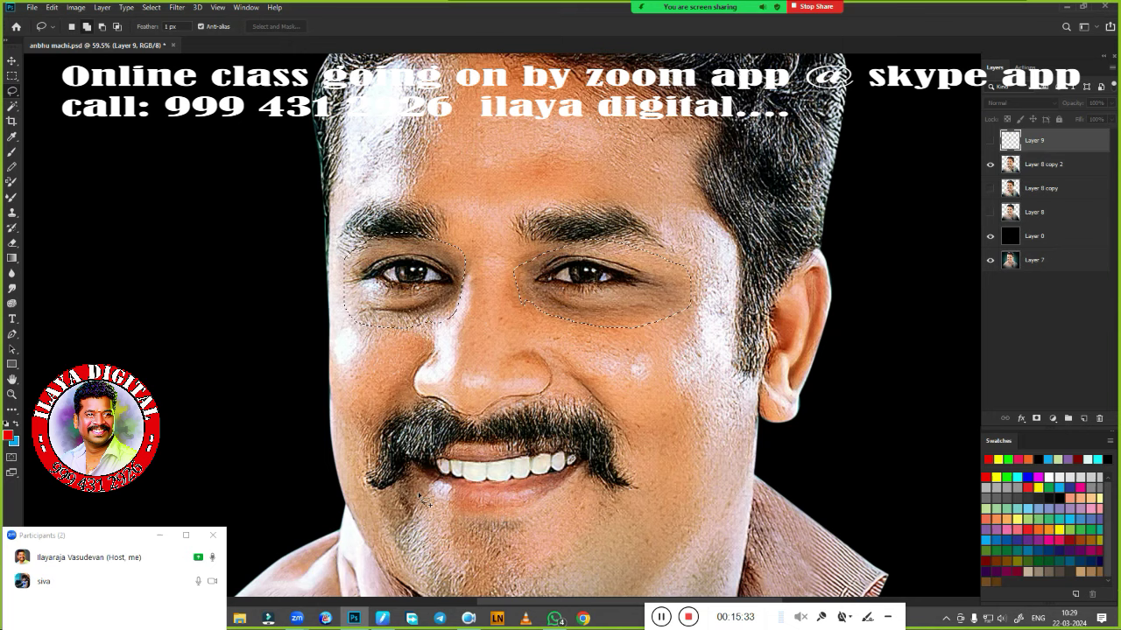
pyautogui.hotkey('shift', 'F6')
pyautogui.press('Return')
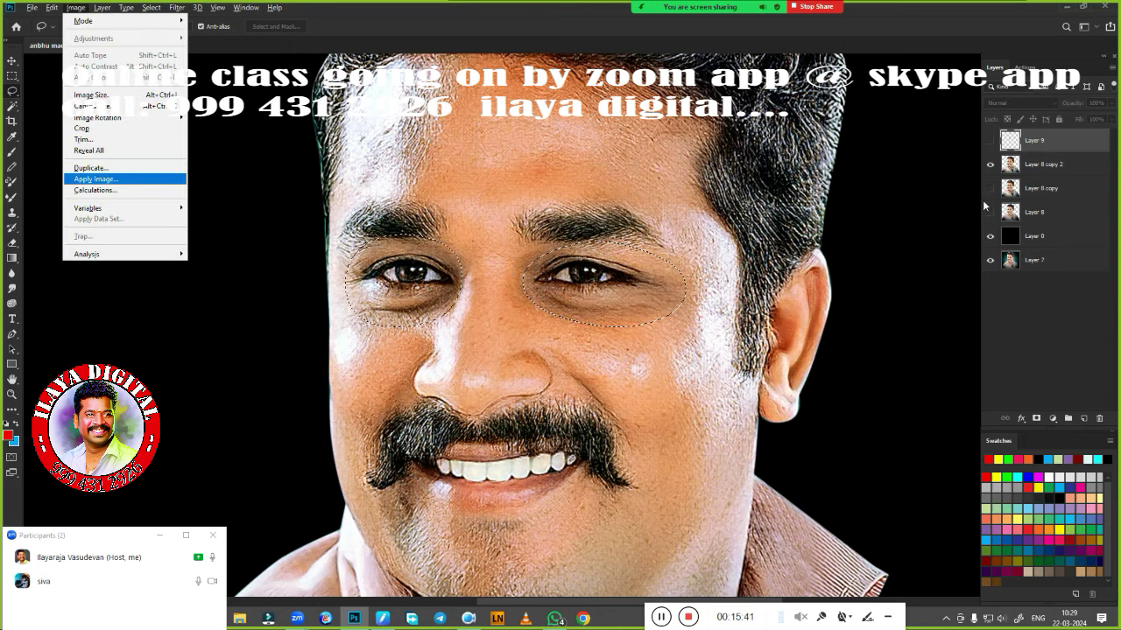
pyautogui.click(1042, 164)
pyautogui.press('c')
pyautogui.press('Escape')
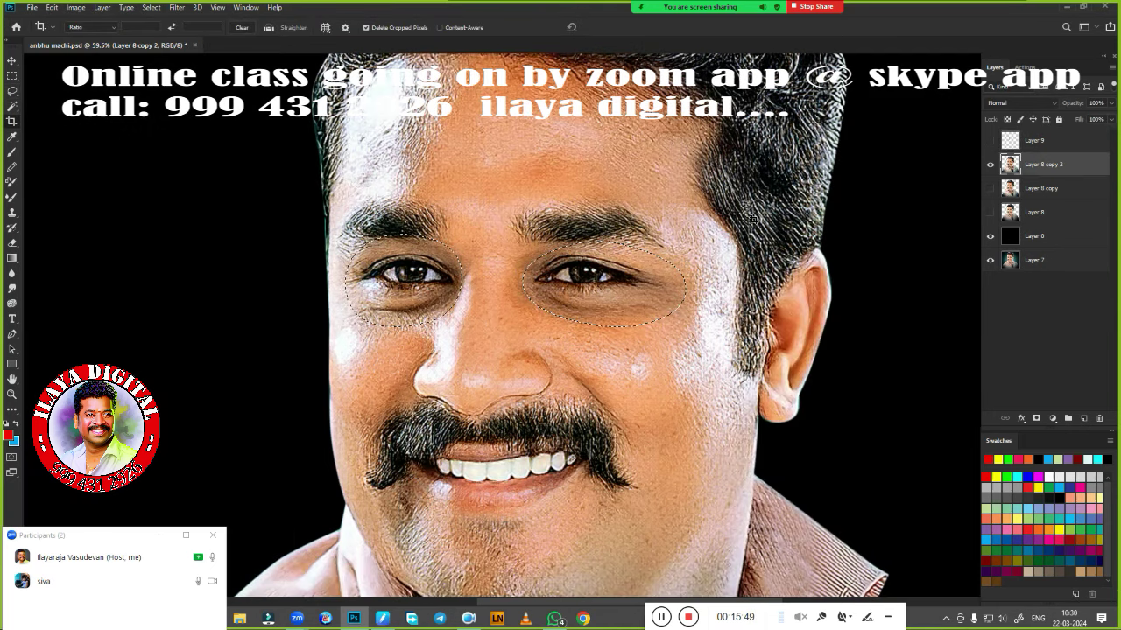
pyautogui.hotkey('shift', 'F6')
pyautogui.press('Return')
# Raise the eye areas' brightness to 20 and apply midtone Color Balance +13, -3, -10
pyautogui.hotkey('alt', 'i')
pyautogui.press('a')
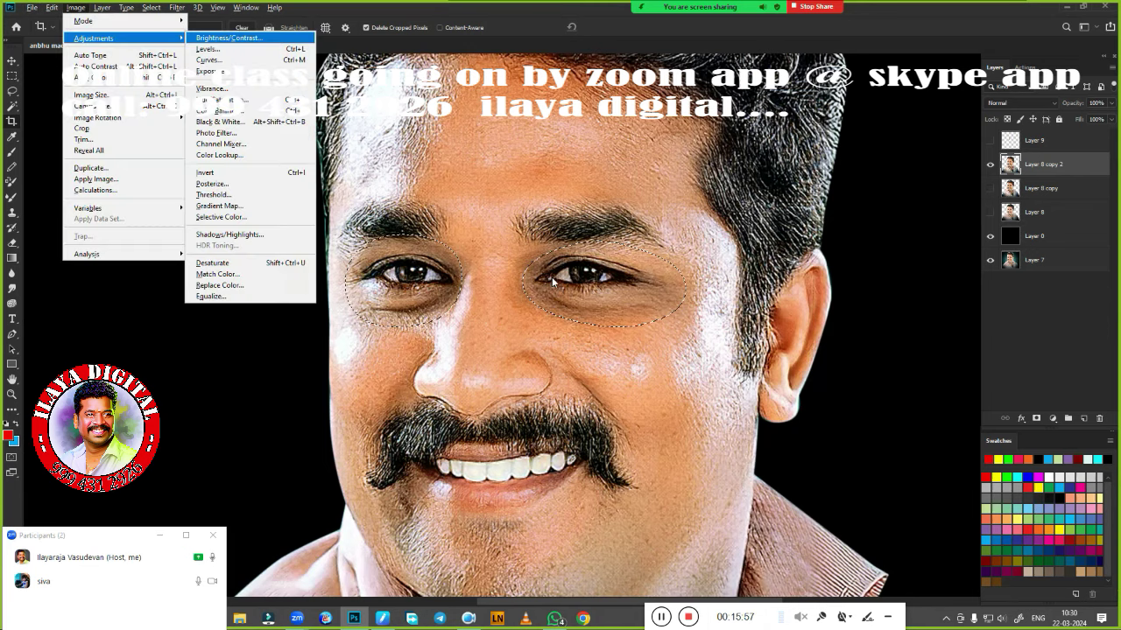
pyautogui.press('Return')
pyautogui.moveTo(878, 149); pyautogui.dragTo(885, 150)
pyautogui.press('Return')
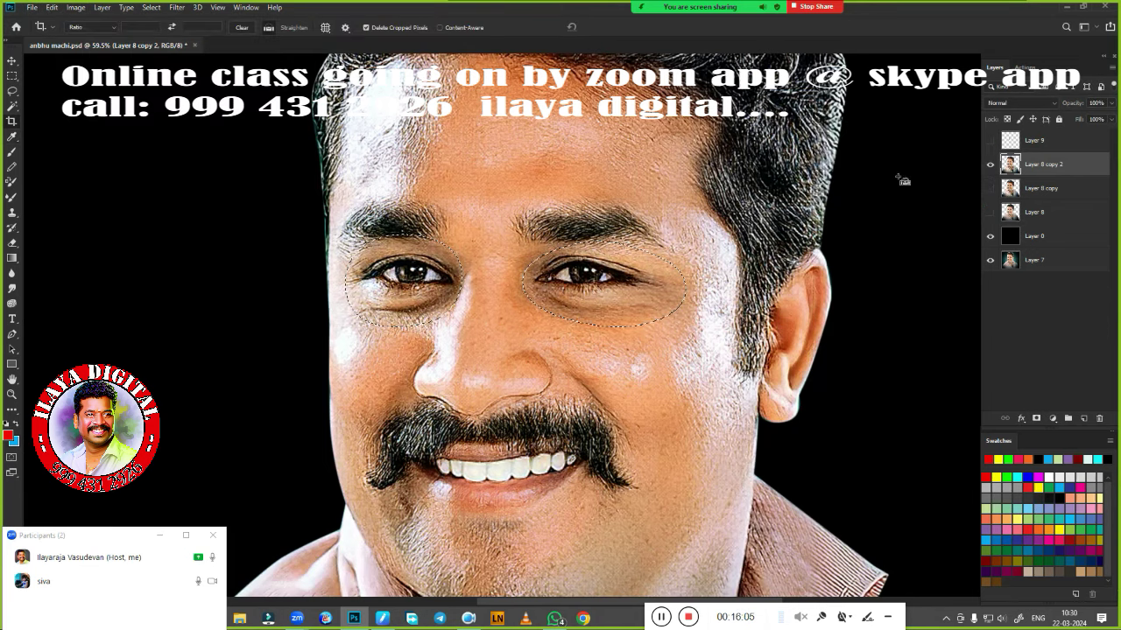
pyautogui.hotkey('ctrl', 'b')
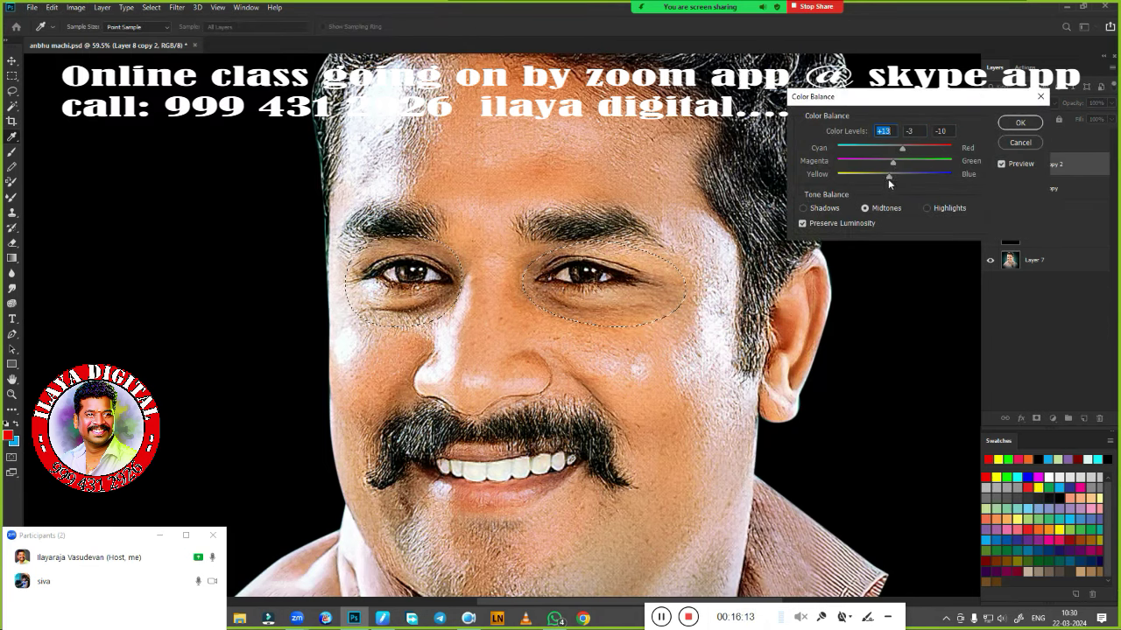
pyautogui.press('Return')
pyautogui.press('c')
pyautogui.scroll(1, 504, 300)
# Return to Layer 9 and trace a pen path around the right cheek from the nose crease
pyautogui.scroll(1, 504, 300)
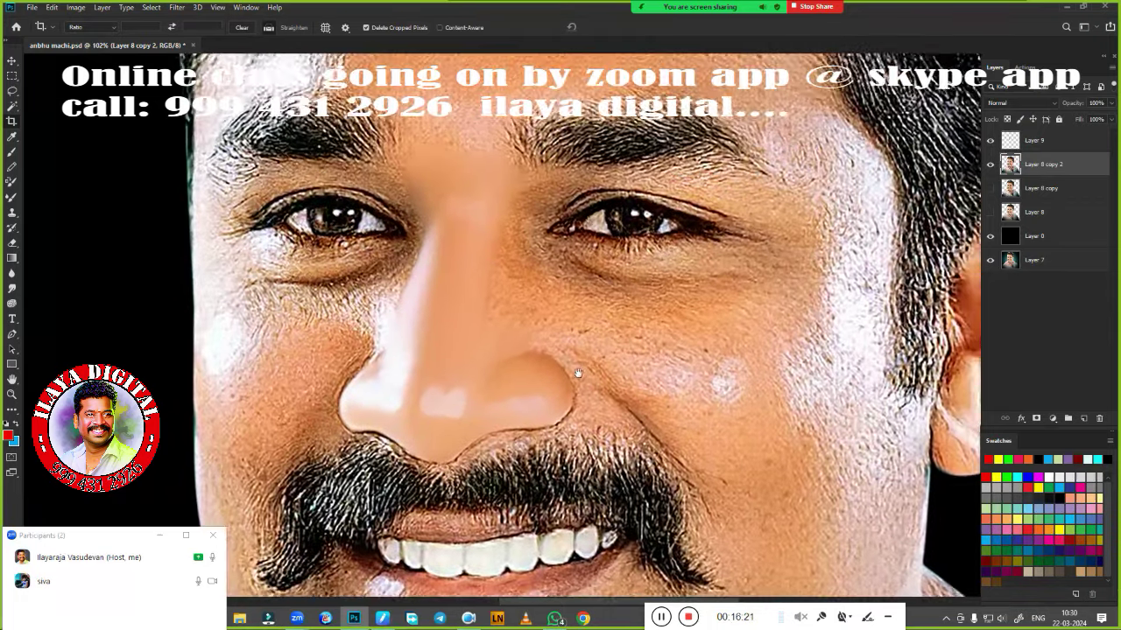
pyautogui.scroll(-3, 490, 302)
pyautogui.hotkey('alt', ']')
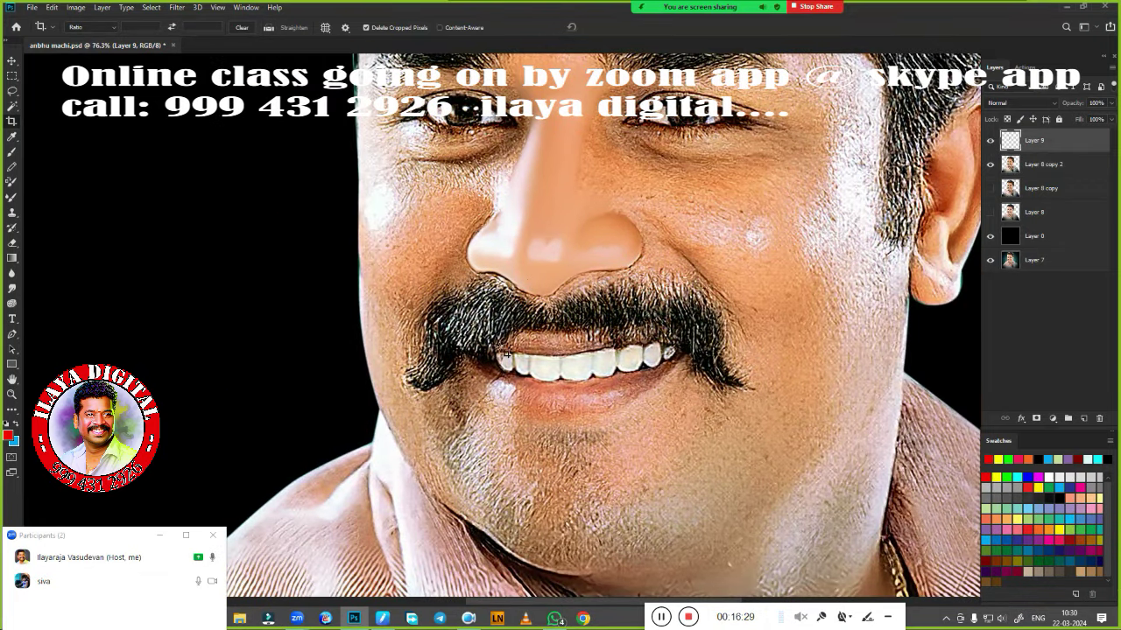
pyautogui.press('p')
pyautogui.scroll(-3, 507, 354)
pyautogui.scroll(4, 526, 346)
pyautogui.scroll(-2, 551, 337)
pyautogui.scroll(3, 596, 328)
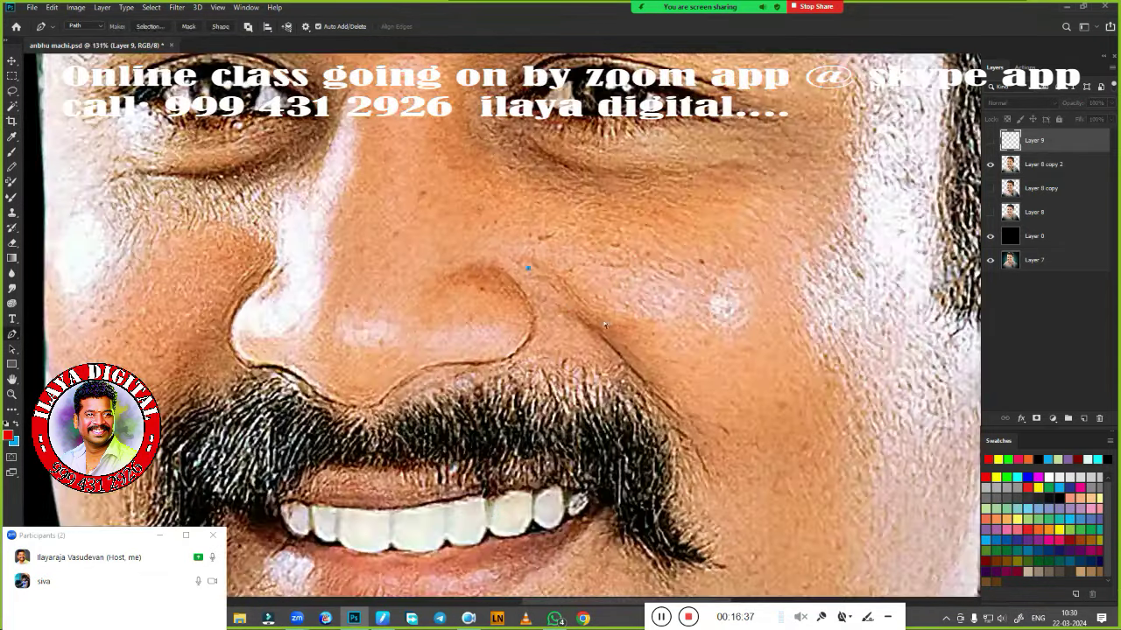
pyautogui.click(543, 284)
pyautogui.scroll(-1, 678, 510)
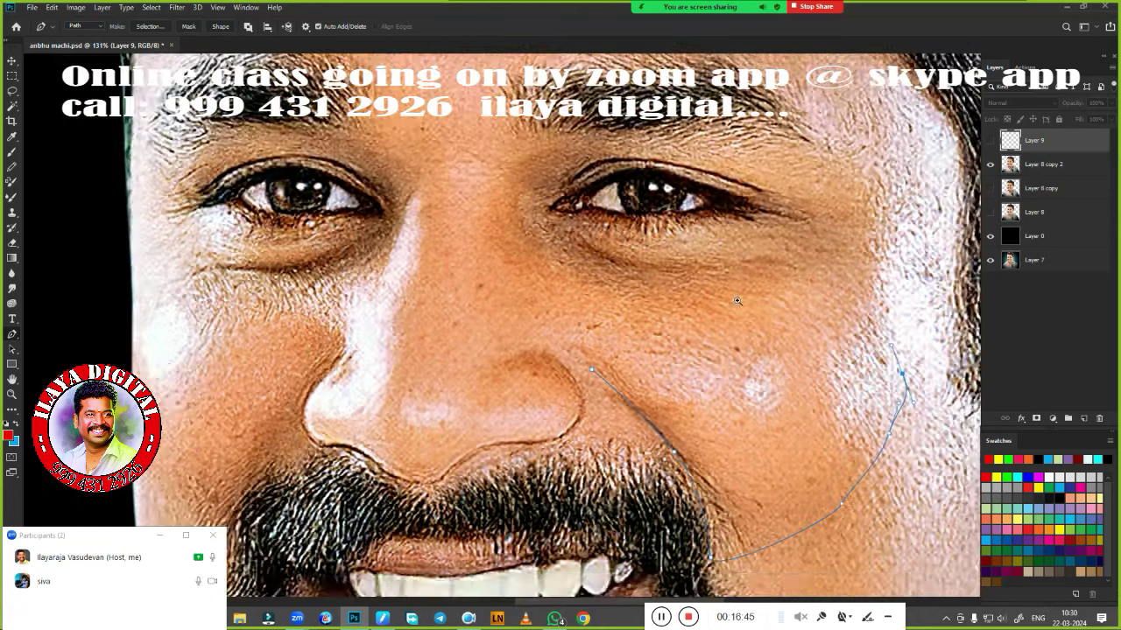
pyautogui.moveTo(861, 455); pyautogui.dragTo(836, 368)
pyautogui.click(842, 359)
pyautogui.click(878, 235)
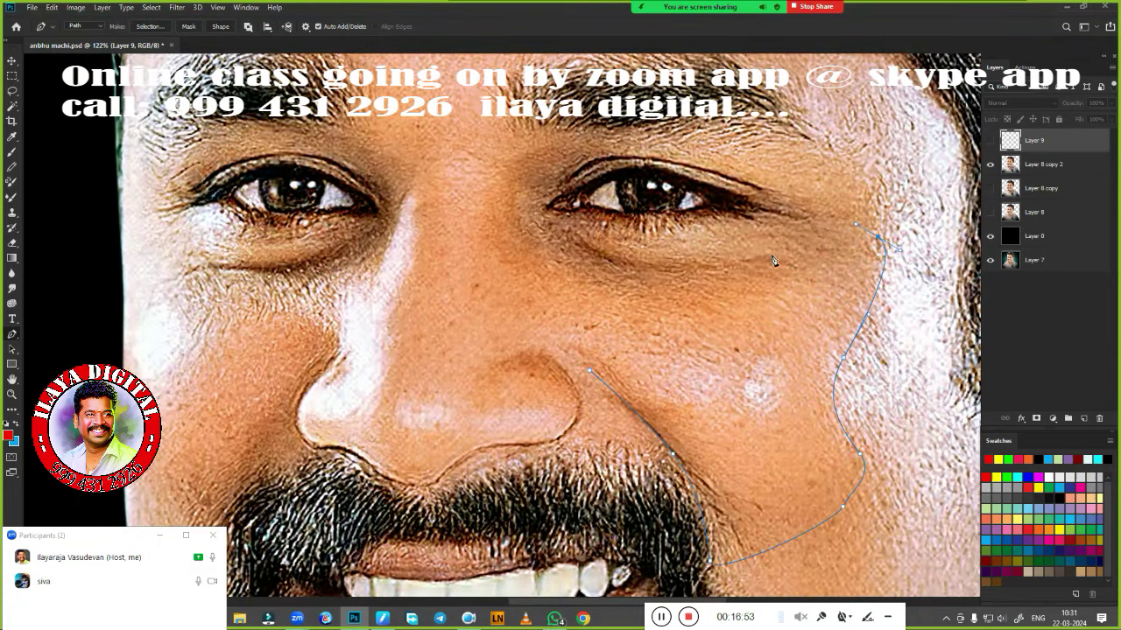
pyautogui.moveTo(754, 260); pyautogui.dragTo(714, 273)
# Convert the cheek path into a feathered selection
pyautogui.hotkey('ctrl', 'Return')
pyautogui.hotkey('shift', 'F6')
pyautogui.press('Return')
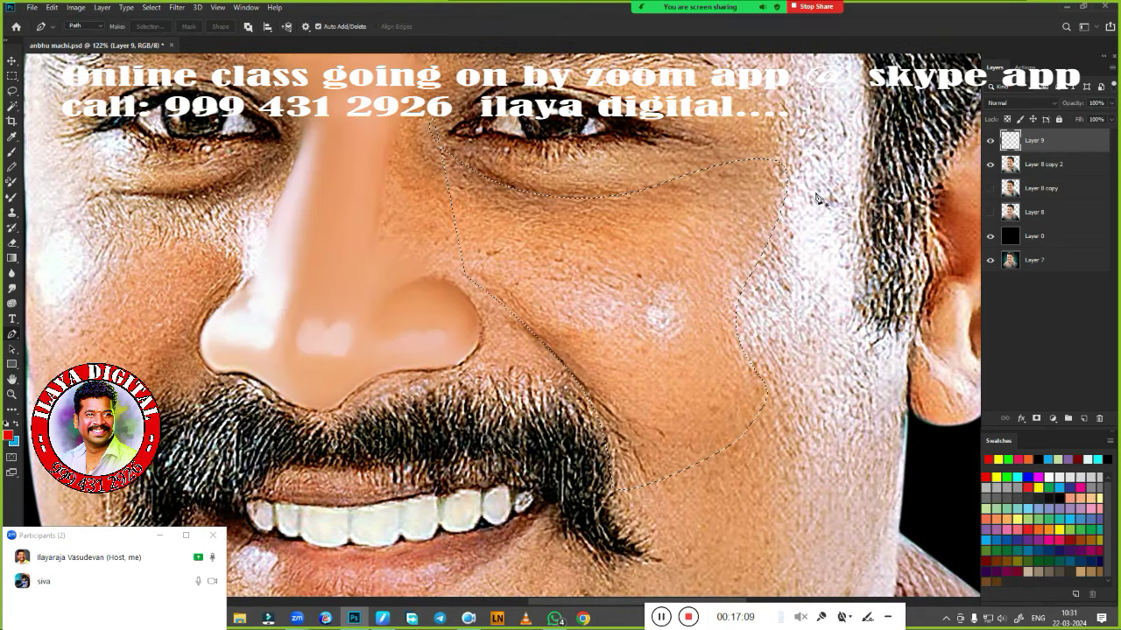
pyautogui.scroll(2, 550, 386)
pyautogui.rightClick(560, 214)
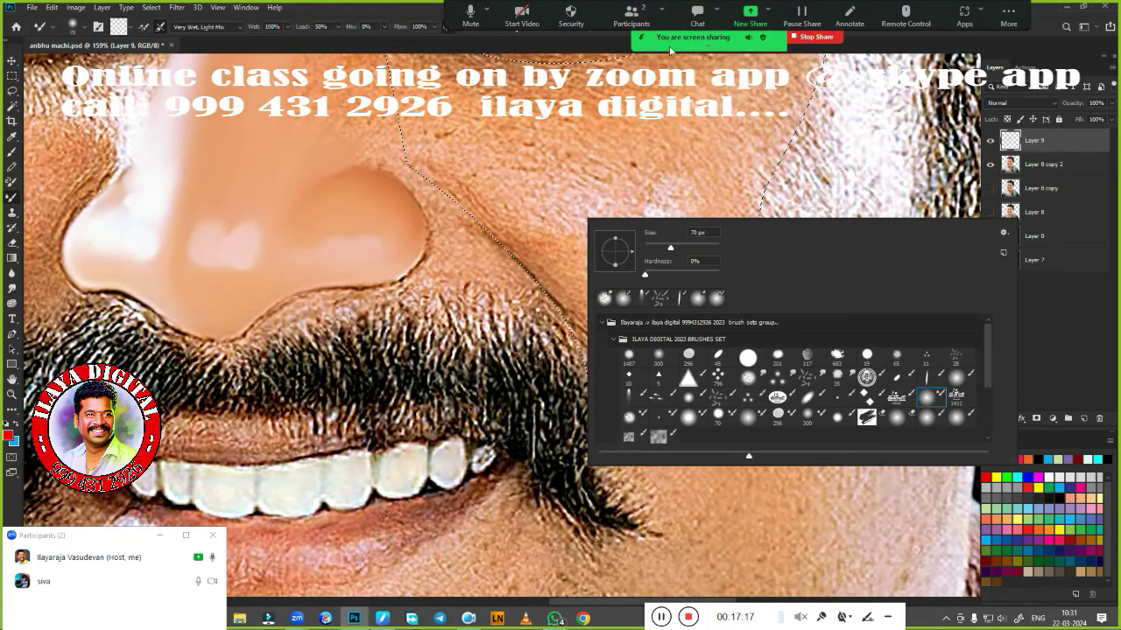
# Blend the nose-to-mouth crease and under-eye skin with a soft Mixer Brush
pyautogui.click(612, 351)
pyautogui.moveTo(569, 351); pyautogui.dragTo(402, 172)
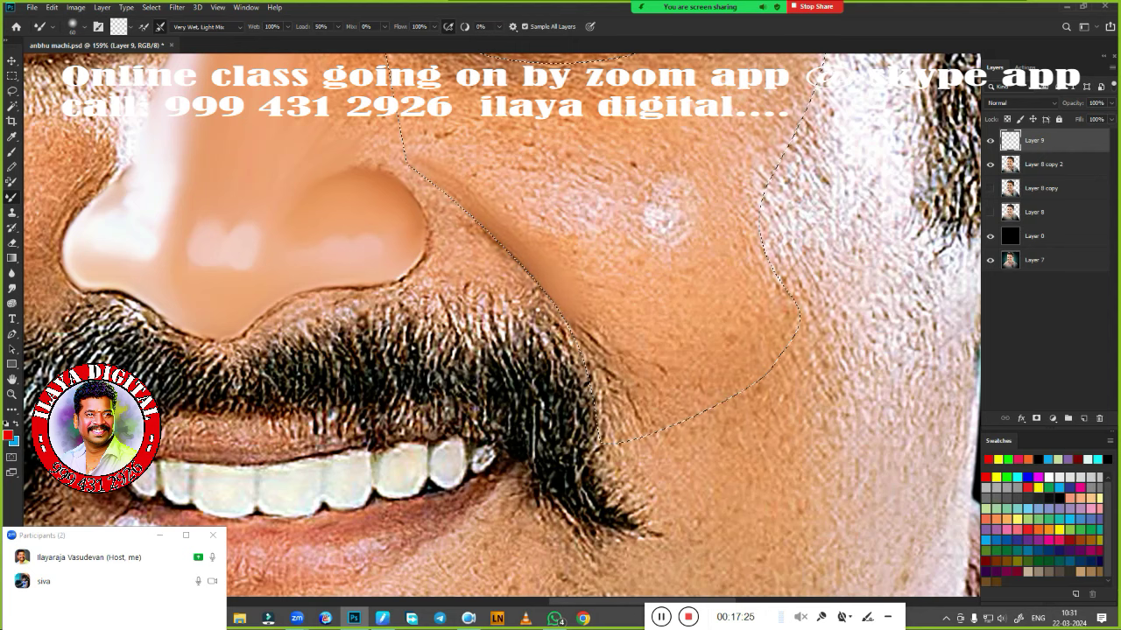
pyautogui.scroll(-2, 402, 173)
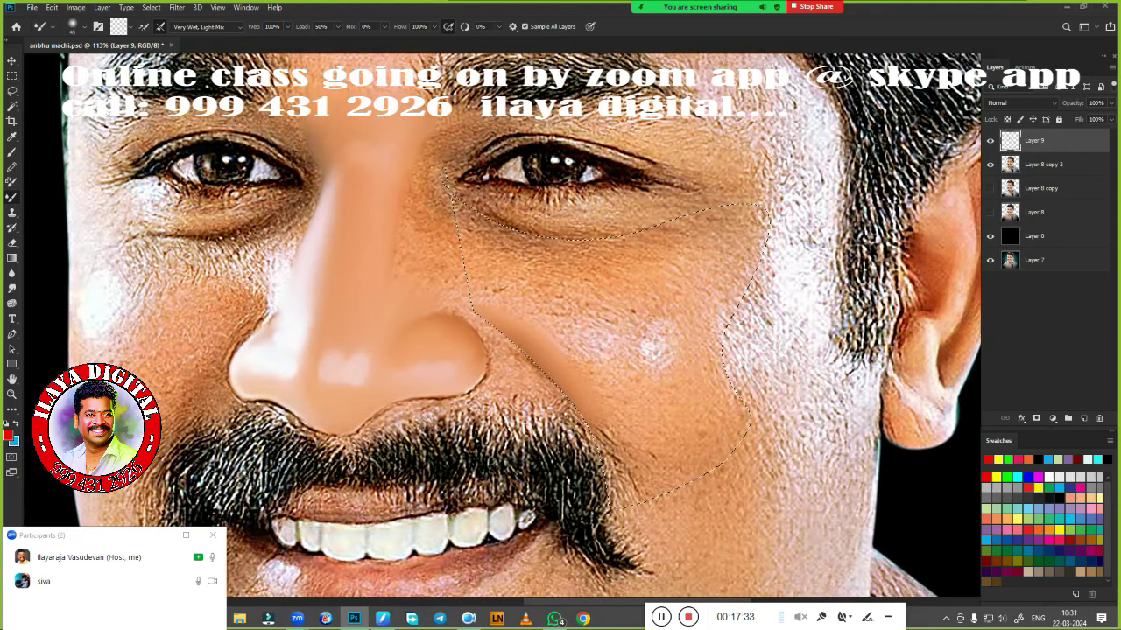
pyautogui.moveTo(506, 233)
pyautogui.mouseDown()
pyautogui.moveTo(768, 222)
pyautogui.moveTo(671, 421)
pyautogui.mouseUp()
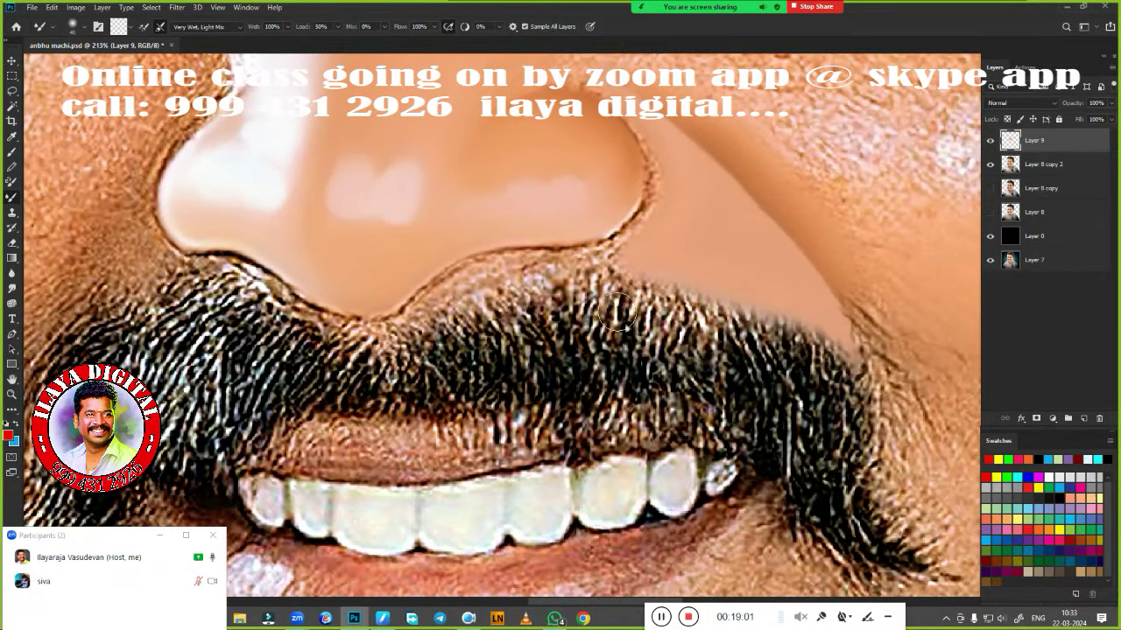
# Smooth the top edge of the moustache below the nose
pyautogui.moveTo(425, 293)
pyautogui.mouseDown()
pyautogui.moveTo(490, 253)
pyautogui.moveTo(629, 236)
pyautogui.mouseUp()
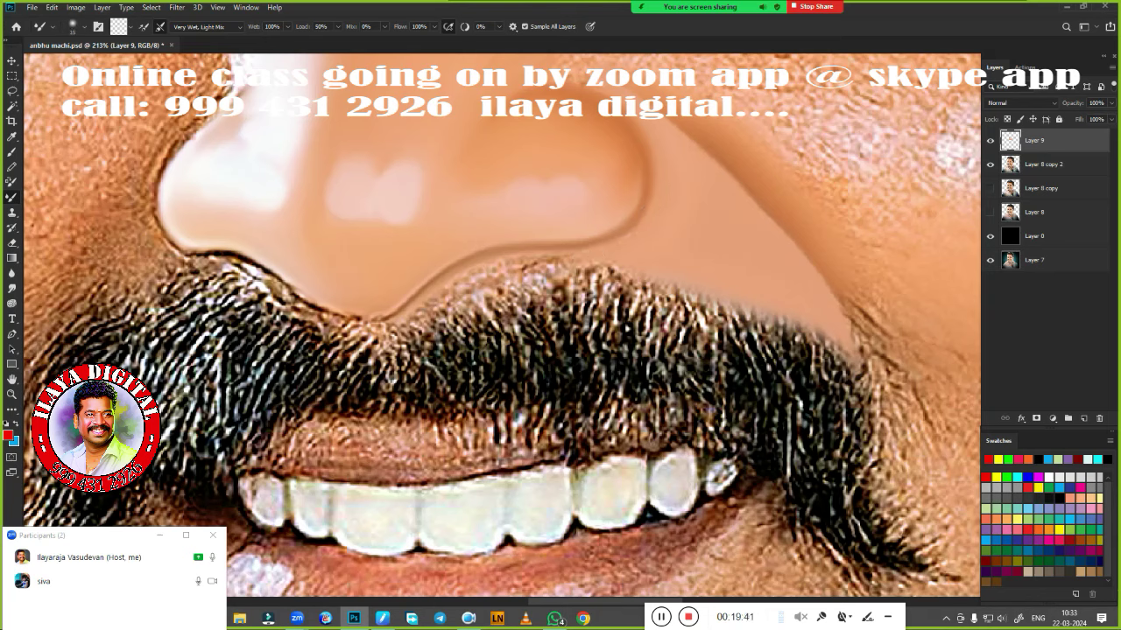
pyautogui.moveTo(496, 266)
pyautogui.mouseDown()
pyautogui.moveTo(565, 263)
pyautogui.moveTo(526, 244)
pyautogui.mouseUp()
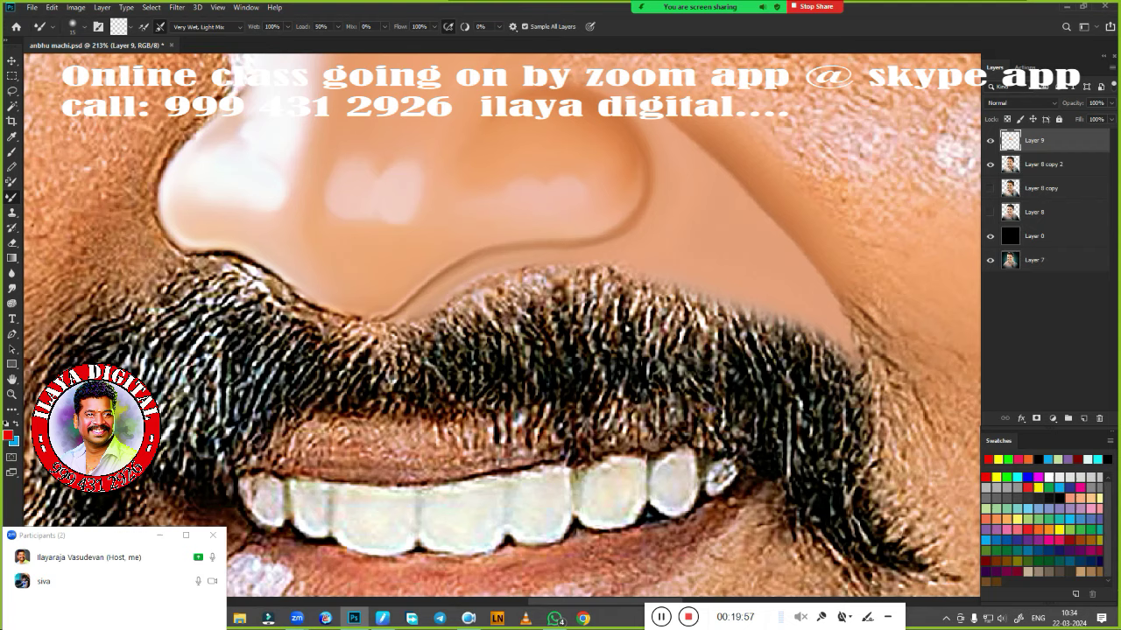
pyautogui.keyDown('alt'); pyautogui.scroll(-5, 613, 91); pyautogui.keyUp('alt')
pyautogui.keyDown('alt'); pyautogui.scroll(5, 610, 363); pyautogui.keyUp('alt')
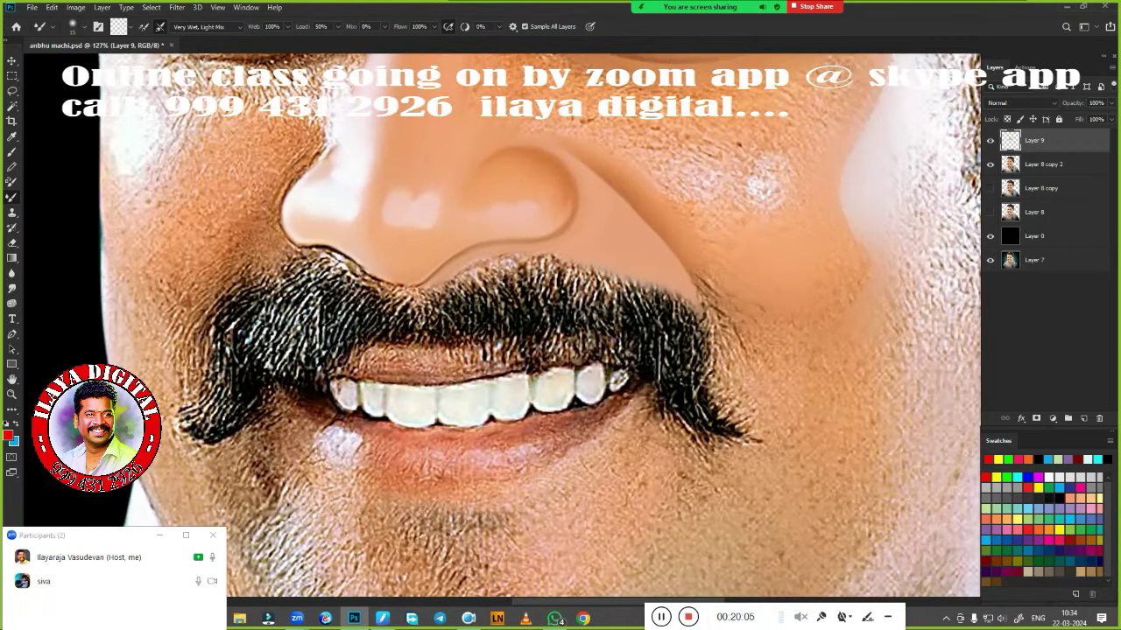
pyautogui.press('e')
pyautogui.keyDown('alt'); pyautogui.scroll(-2, 604, 354); pyautogui.keyUp('alt')
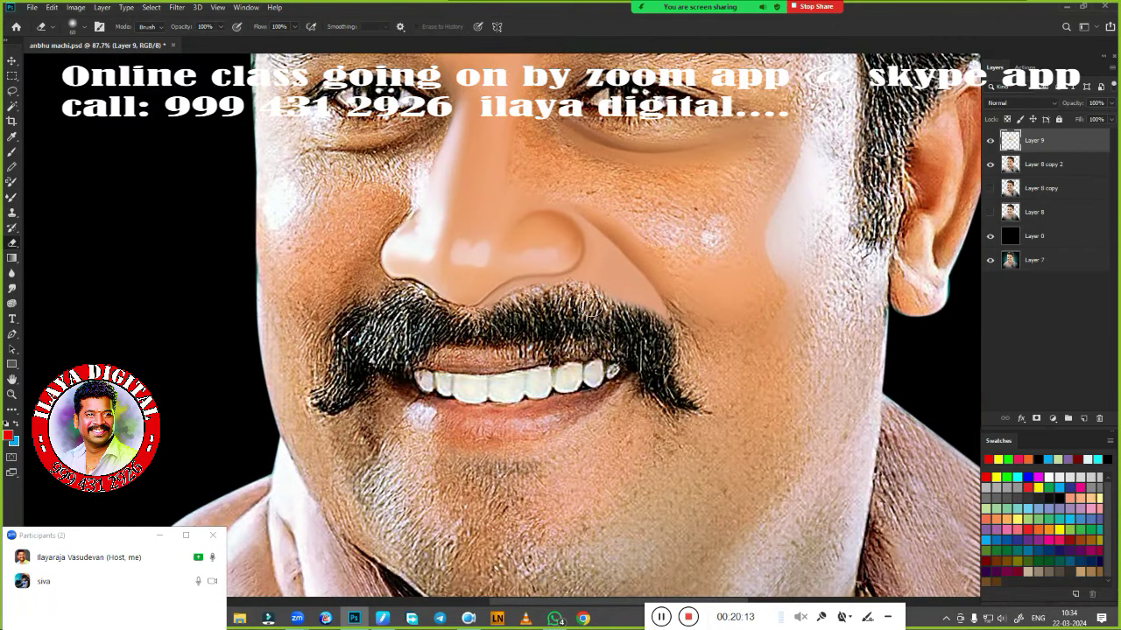
# Restore the moustache's right-end texture, then smudge the cheek and under-eye skin smooth
pyautogui.moveTo(589, 308)
pyautogui.mouseDown()
pyautogui.moveTo(648, 322)
pyautogui.moveTo(584, 302)
pyautogui.mouseUp()
pyautogui.keyDown('alt'); pyautogui.scroll(-3, 608, 403); pyautogui.keyUp('alt')
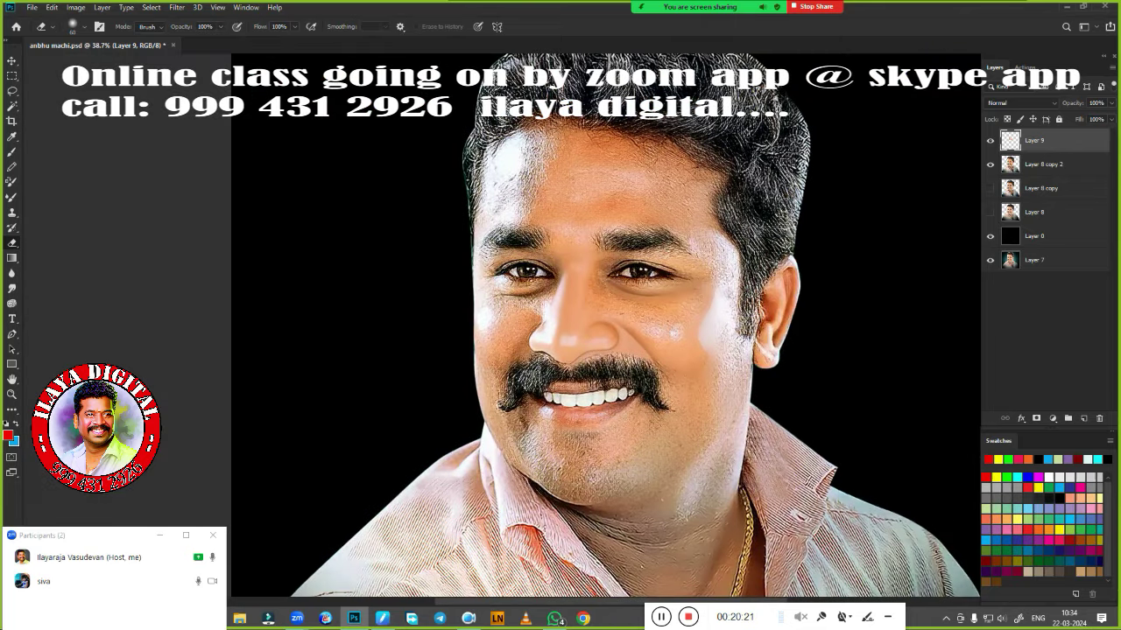
pyautogui.keyDown('alt'); pyautogui.scroll(3, 608, 404); pyautogui.keyUp('alt')
pyautogui.keyDown('alt'); pyautogui.scroll(2, 755, 342); pyautogui.keyUp('alt')
pyautogui.press('r')
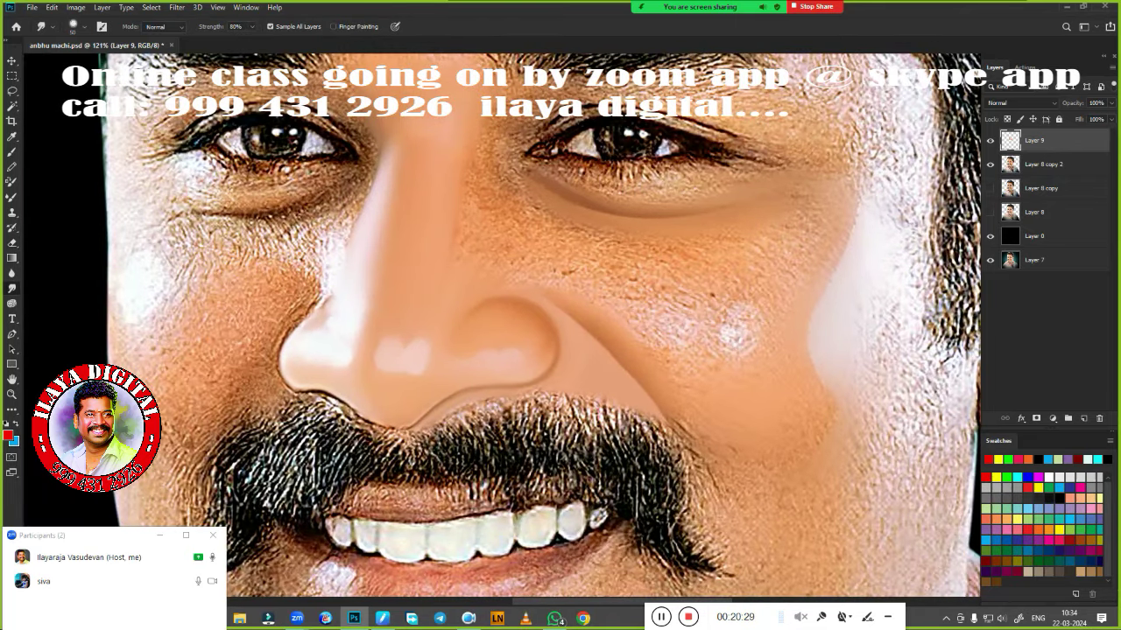
pyautogui.click(733, 333)
pyautogui.click(674, 330)
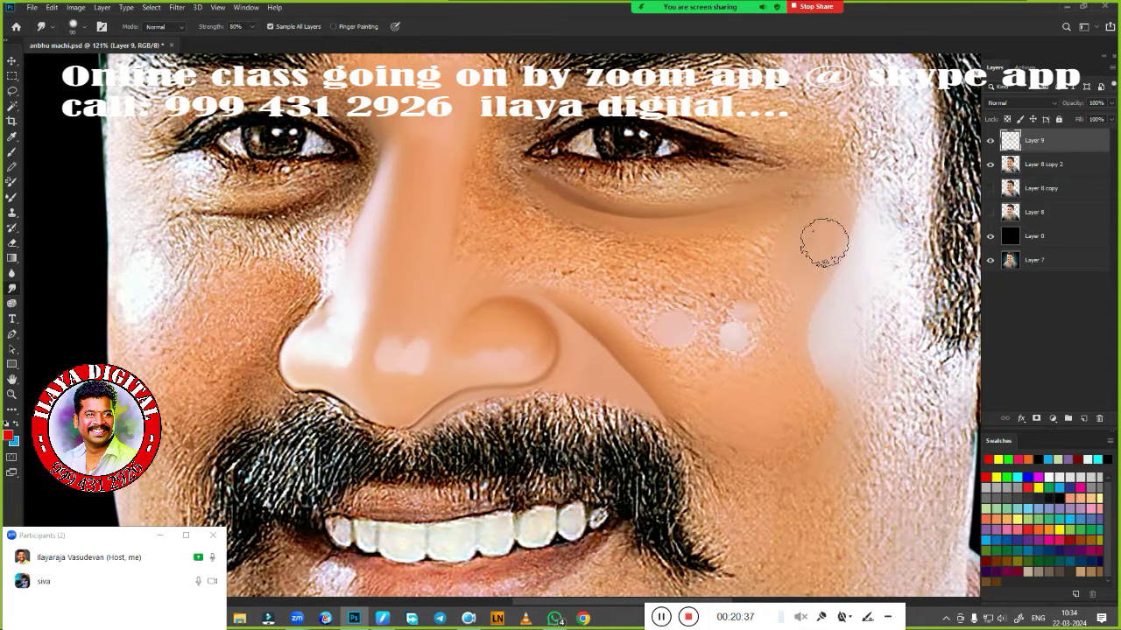
pyautogui.moveTo(482, 245)
pyautogui.mouseDown()
pyautogui.moveTo(555, 250)
pyautogui.moveTo(546, 270)
pyautogui.moveTo(577, 231)
pyautogui.moveTo(640, 240)
pyautogui.moveTo(620, 289)
pyautogui.mouseUp()
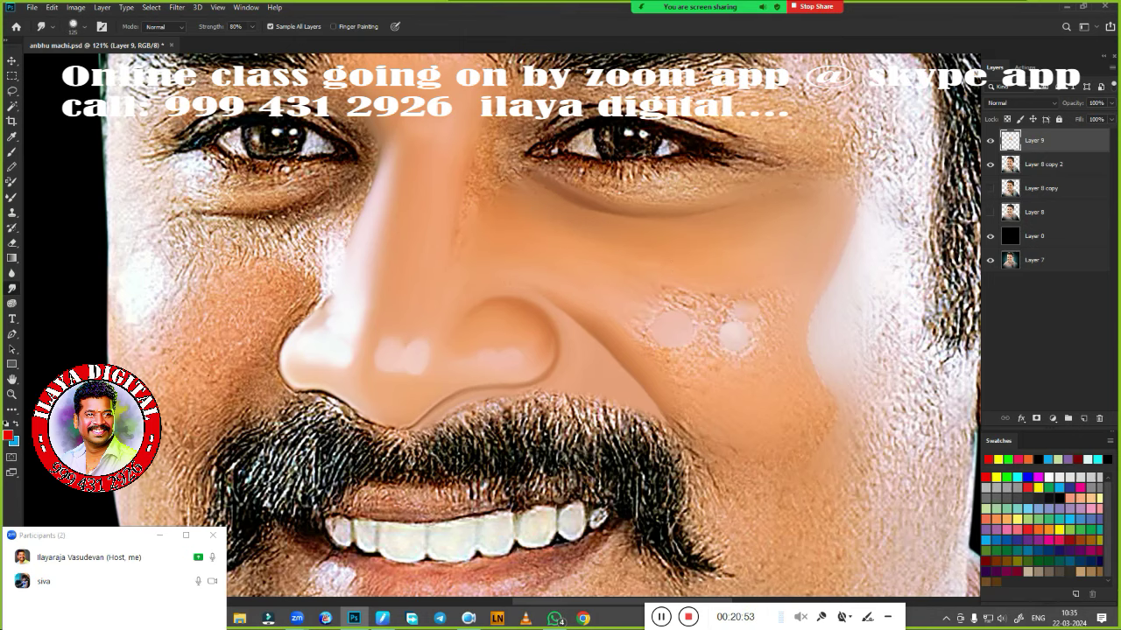
pyautogui.moveTo(613, 482); pyautogui.dragTo(692, 525)
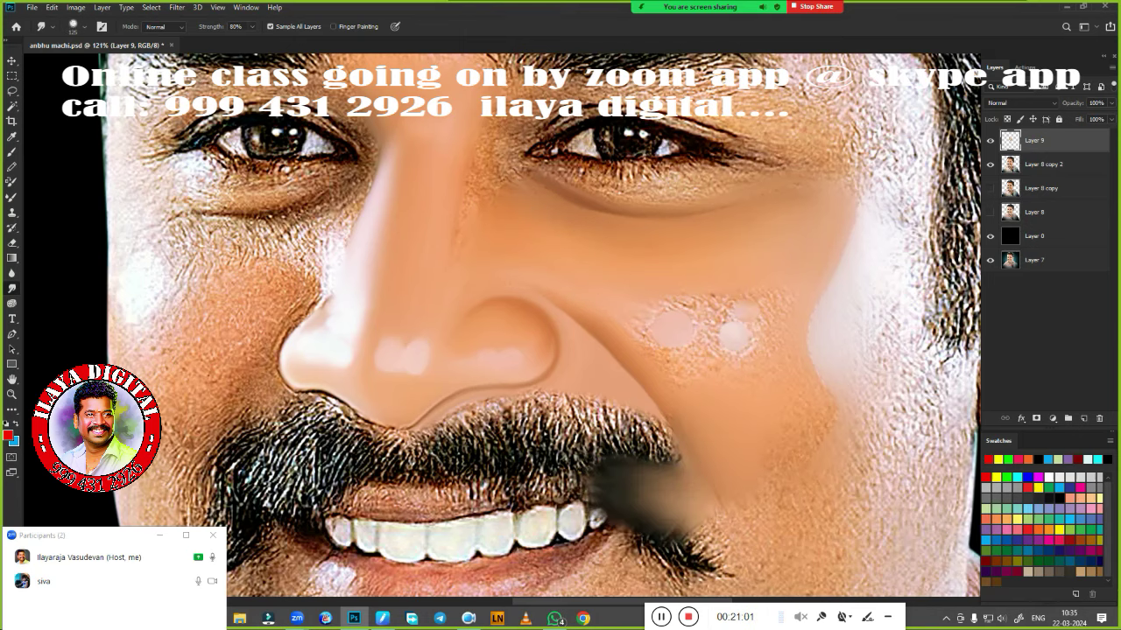
pyautogui.hotkey('ctrl', 'z')
# Blend the lower cheek, the cheek highlight and the bright right cheek edge with a larger brush
pyautogui.moveTo(734, 459)
pyautogui.mouseDown()
pyautogui.moveTo(721, 465)
pyautogui.moveTo(733, 412)
pyautogui.moveTo(788, 447)
pyautogui.mouseUp()
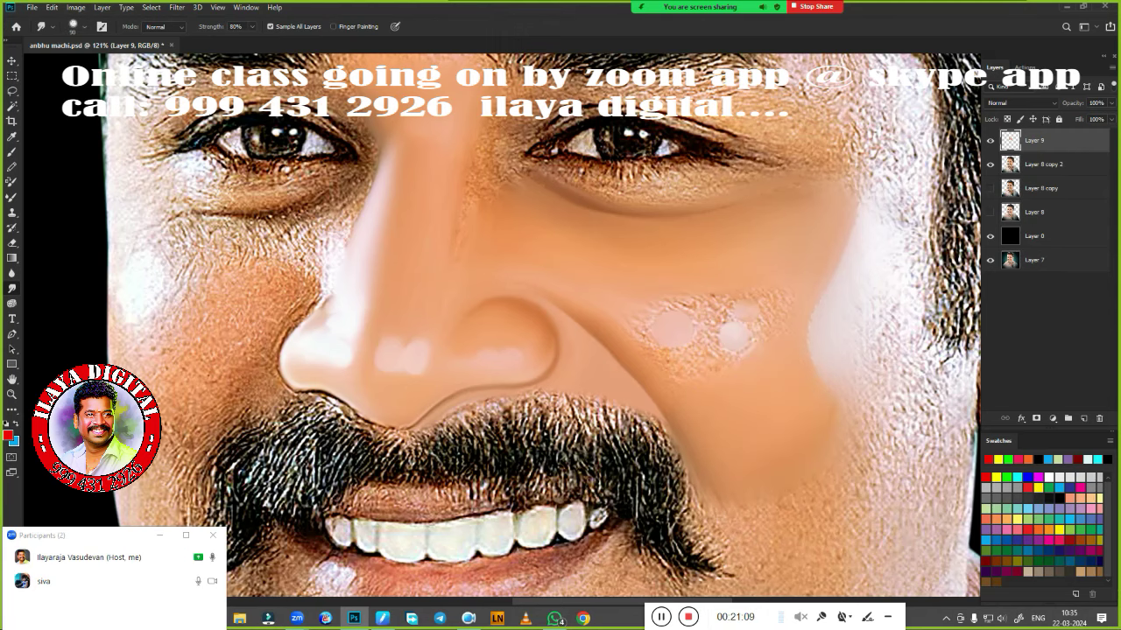
pyautogui.moveTo(824, 303)
pyautogui.mouseDown()
pyautogui.moveTo(870, 280)
pyautogui.moveTo(867, 373)
pyautogui.mouseUp()
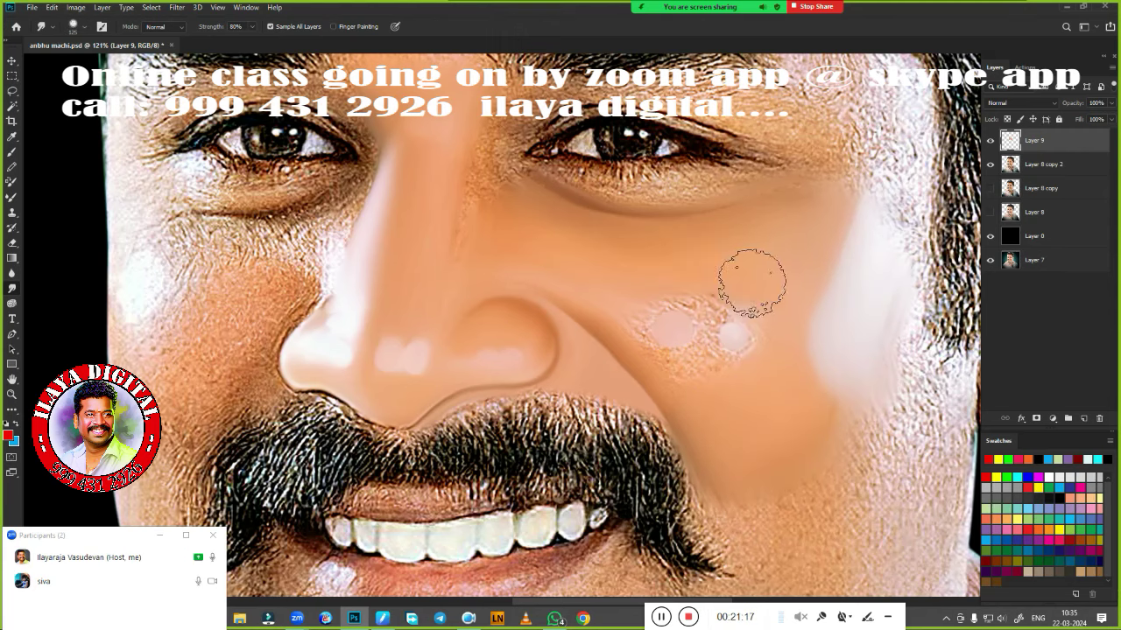
pyautogui.moveTo(751, 280)
pyautogui.mouseDown()
pyautogui.moveTo(746, 311)
pyautogui.moveTo(718, 331)
pyautogui.mouseUp()
pyautogui.press(']')
pyautogui.press(']')
pyautogui.press(']')
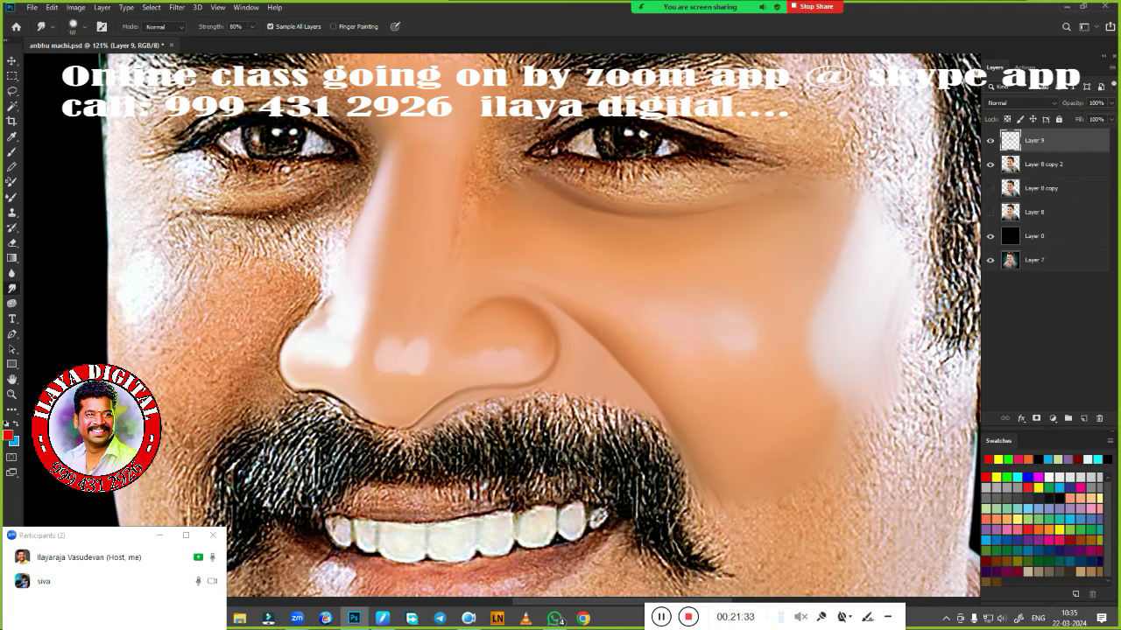
pyautogui.moveTo(902, 151)
pyautogui.mouseDown()
pyautogui.moveTo(896, 230)
pyautogui.moveTo(915, 340)
pyautogui.mouseUp()
pyautogui.moveTo(886, 93); pyautogui.dragTo(911, 416)
# Soften the skin texture on the nose bridge
pyautogui.hotkey('ctrl', '0')
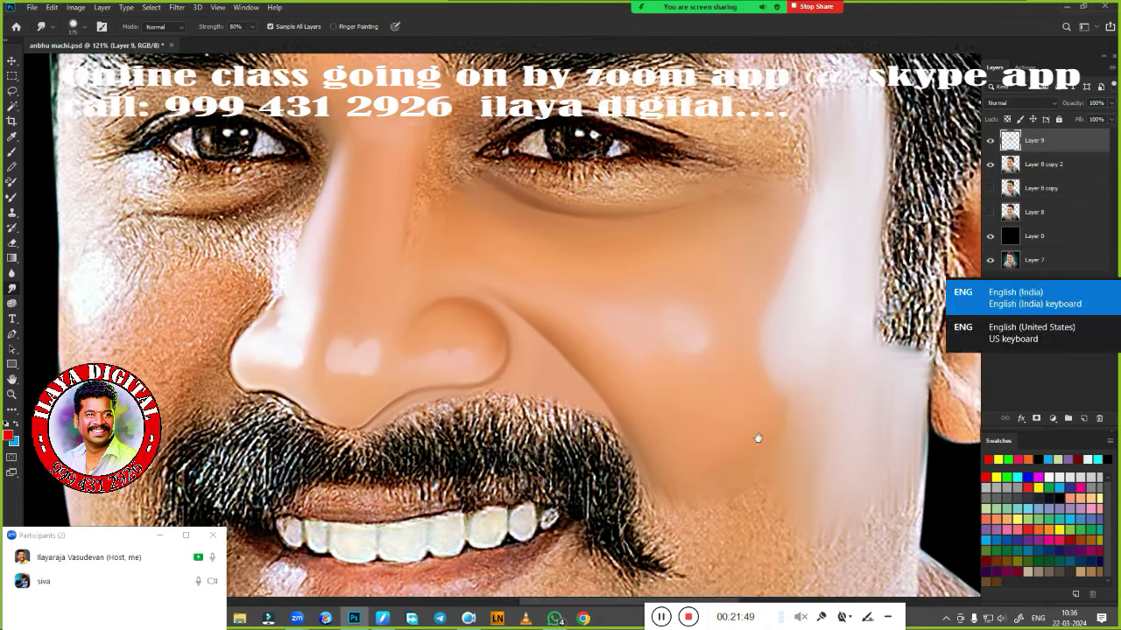
pyautogui.scroll(4, 692, 119)
pyautogui.scroll(1, 691, 119)
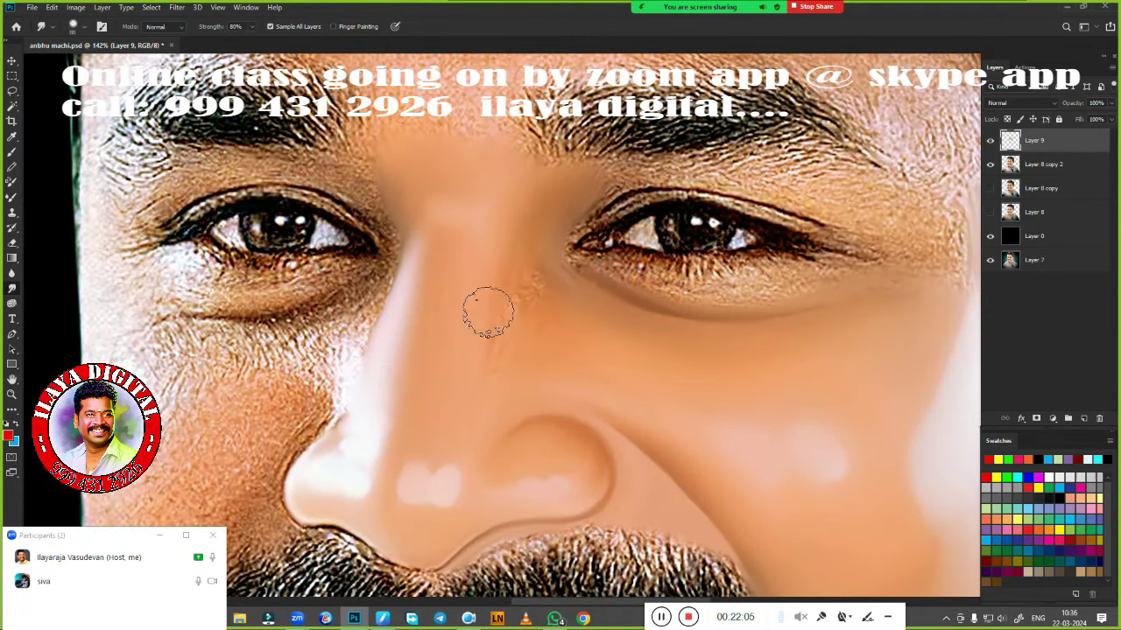
pyautogui.moveTo(488, 312); pyautogui.dragTo(555, 280)
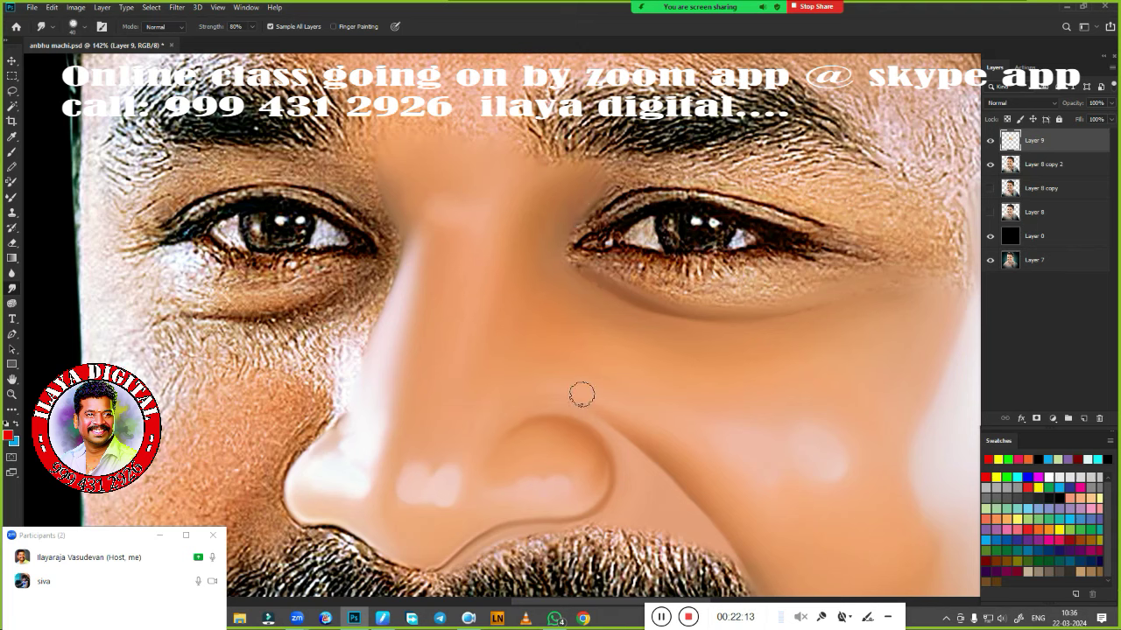
pyautogui.scroll(-5, 646, 505)
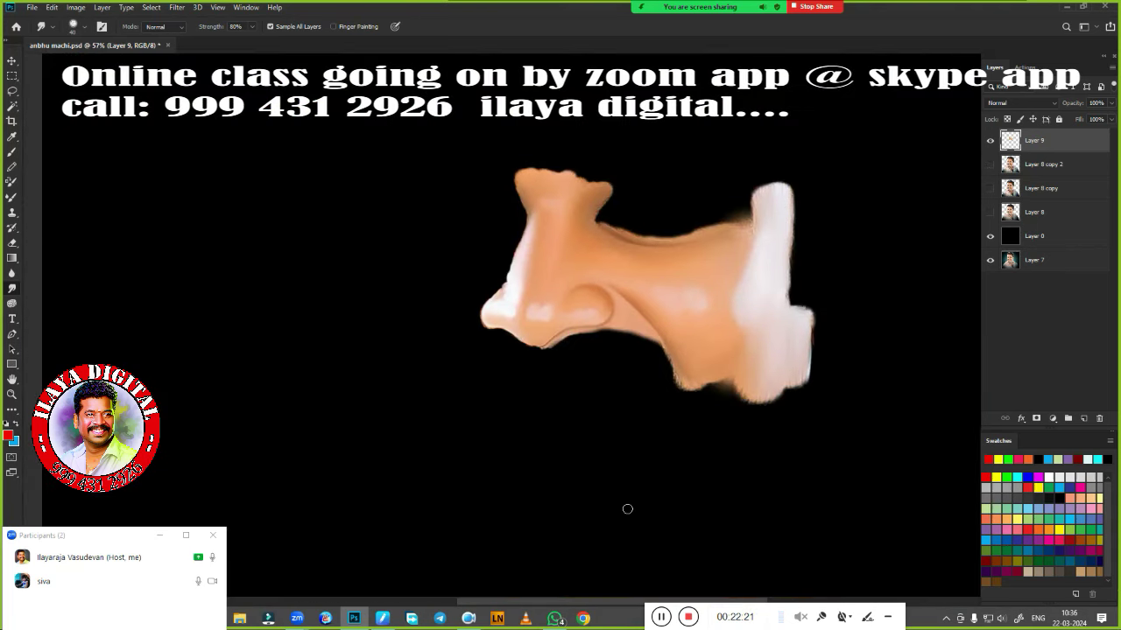
# Inspect the painted layer up close, then show Layer 8 copy 2 and fit the portrait on screen
pyautogui.scroll(3, 646, 383)
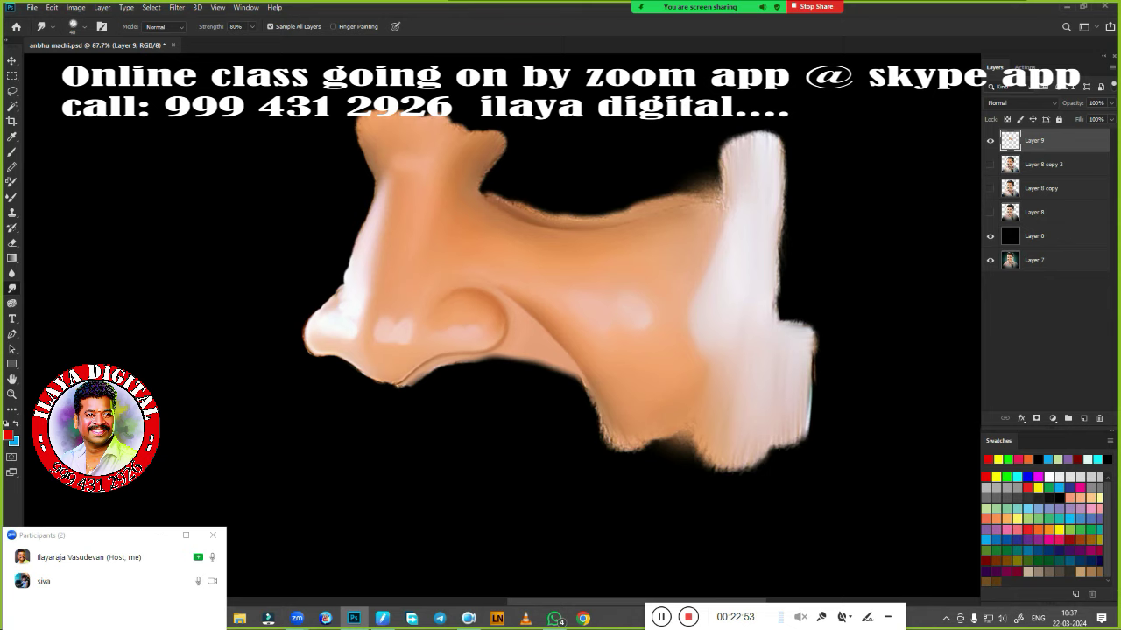
pyautogui.scroll(3, 565, 329)
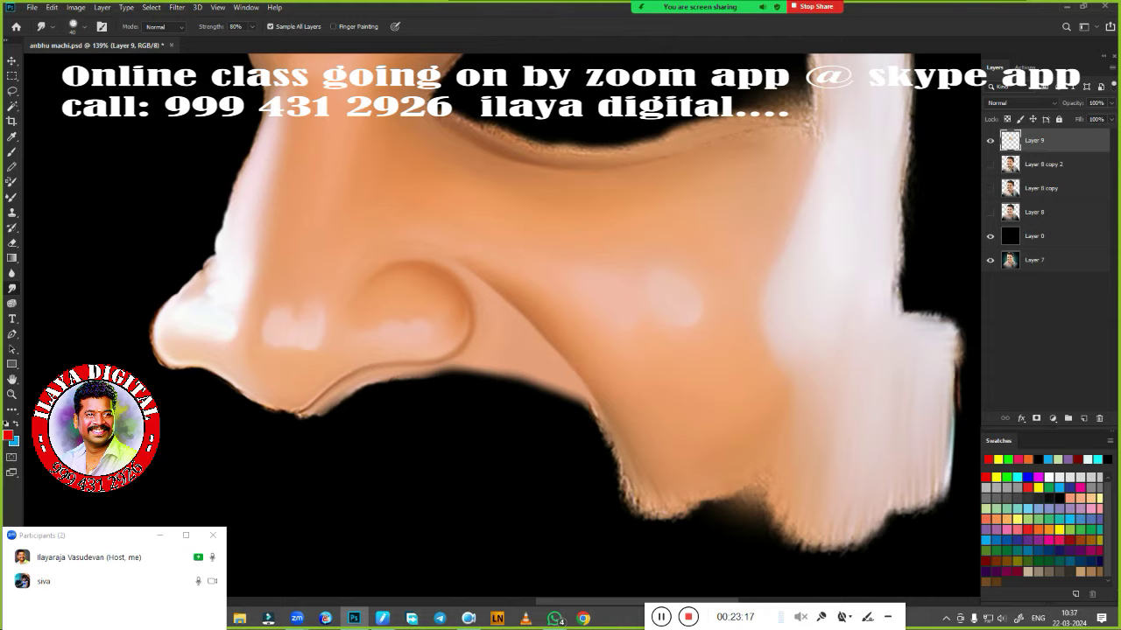
pyautogui.click(990, 165)
pyautogui.hotkey('ctrl', '0')
# Outline the nose down to its tip, blend the nose-bridge highlight, then deselect
pyautogui.scroll(2, 612, 280)
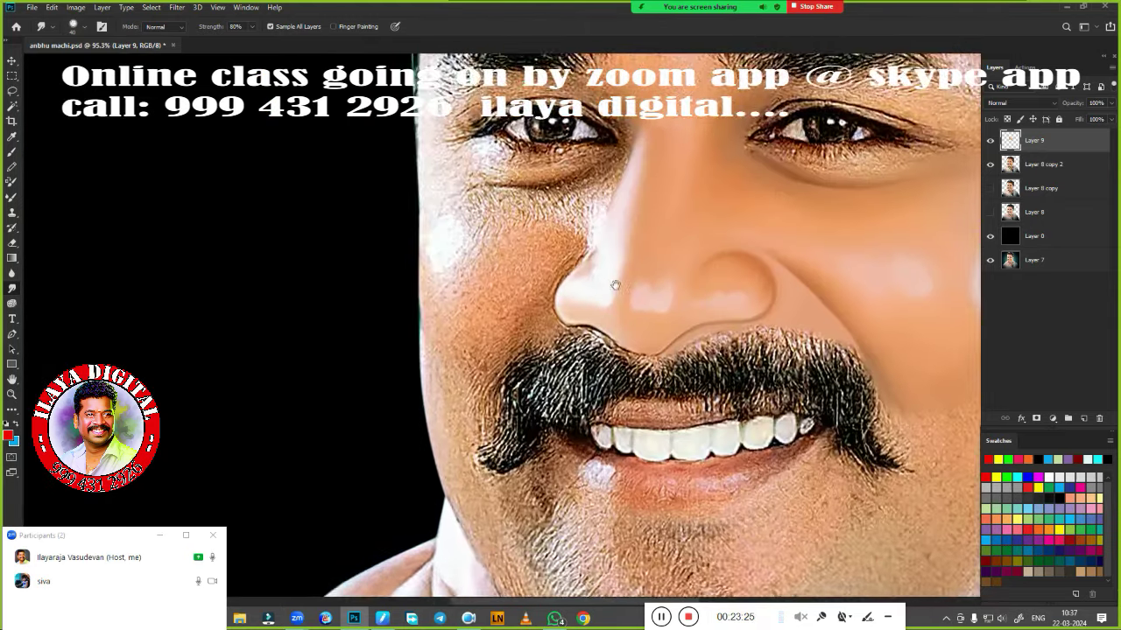
pyautogui.scroll(2, 613, 280)
pyautogui.scroll(1, 604, 262)
pyautogui.press('p')
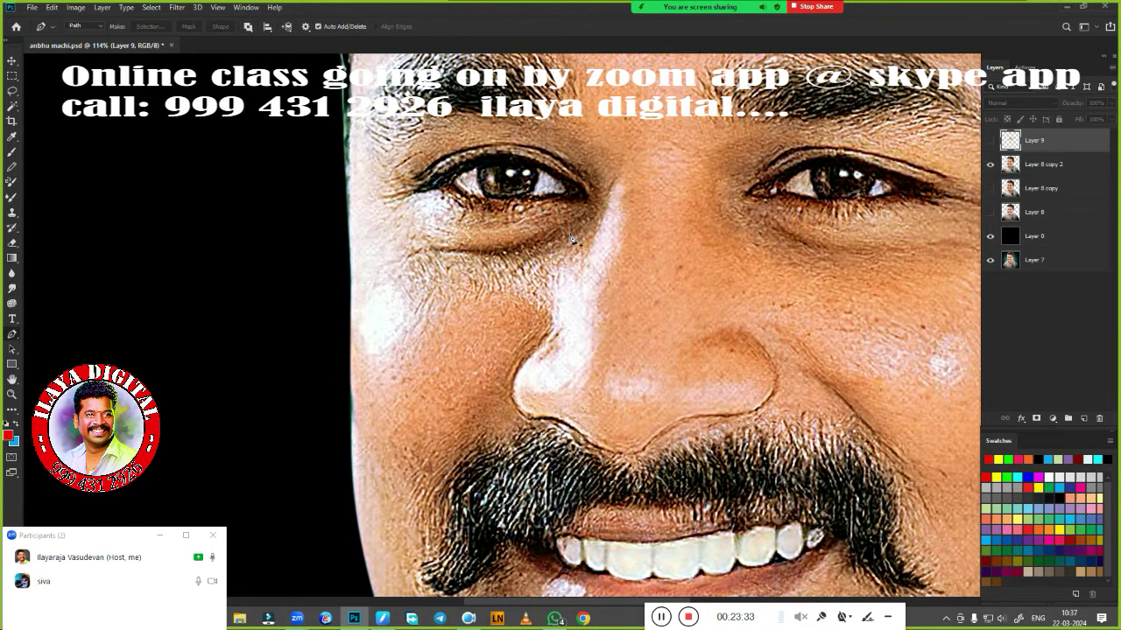
pyautogui.moveTo(574, 386); pyautogui.dragTo(551, 396)
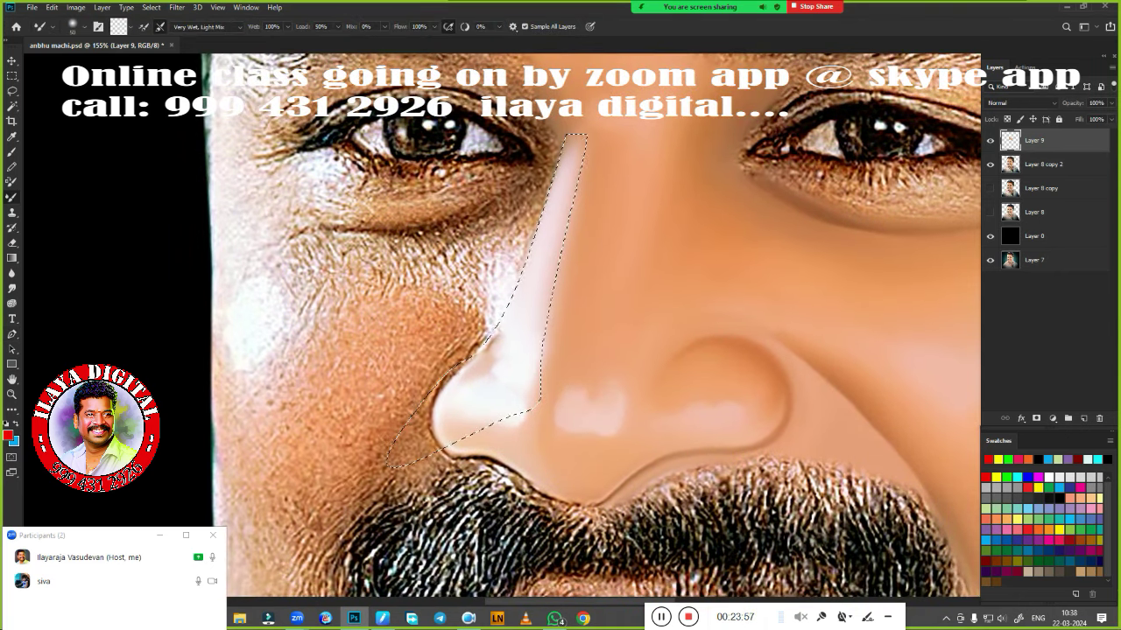
pyautogui.moveTo(553, 345); pyautogui.dragTo(535, 447)
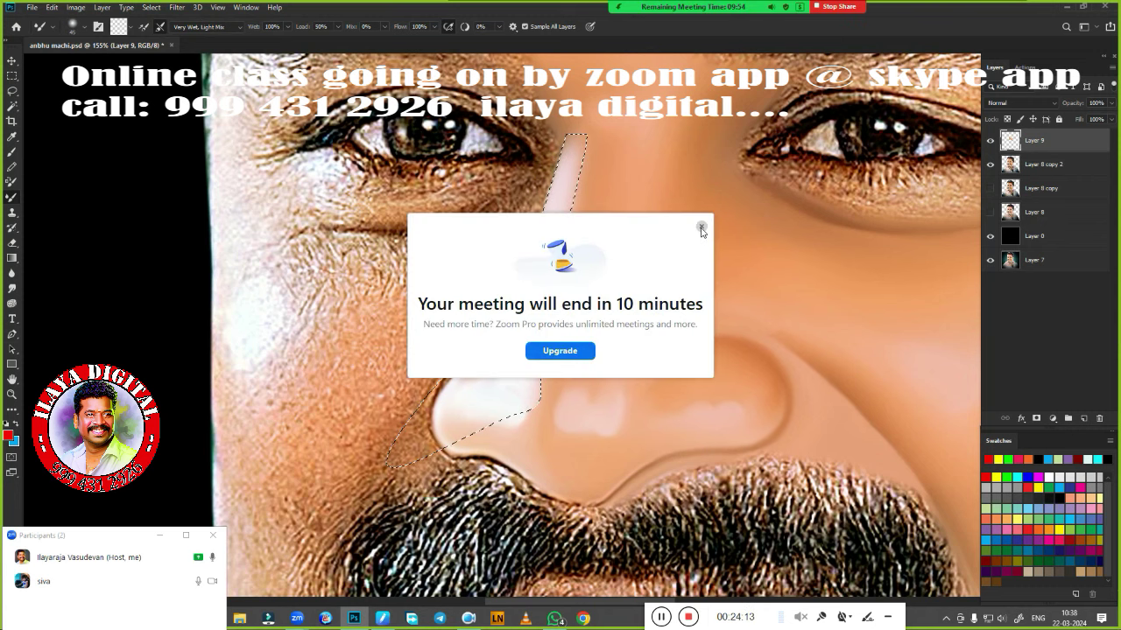
pyautogui.hotkey('ctrl', 'd')
pyautogui.hotkey('ctrl', '0')
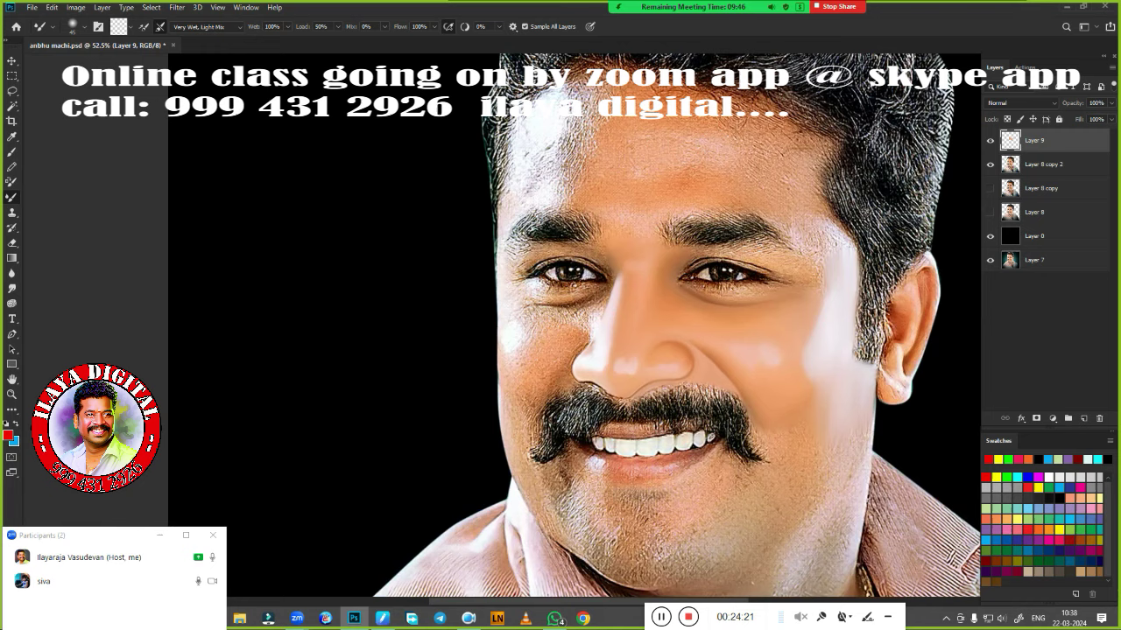
# Trace a path around the left eye and cheek, make it a selection, and show Layer 9
pyautogui.scroll(5, 657, 330)
pyautogui.press('p')
pyautogui.scroll(-2, 624, 224)
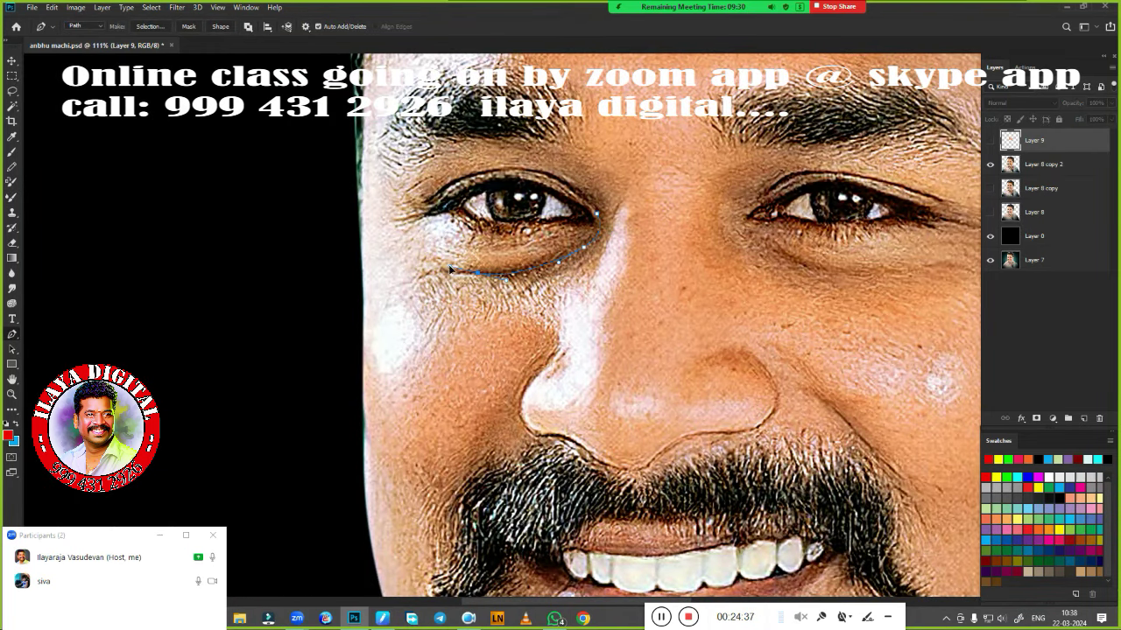
pyautogui.scroll(-1, 411, 423)
pyautogui.moveTo(390, 280); pyautogui.dragTo(395, 338)
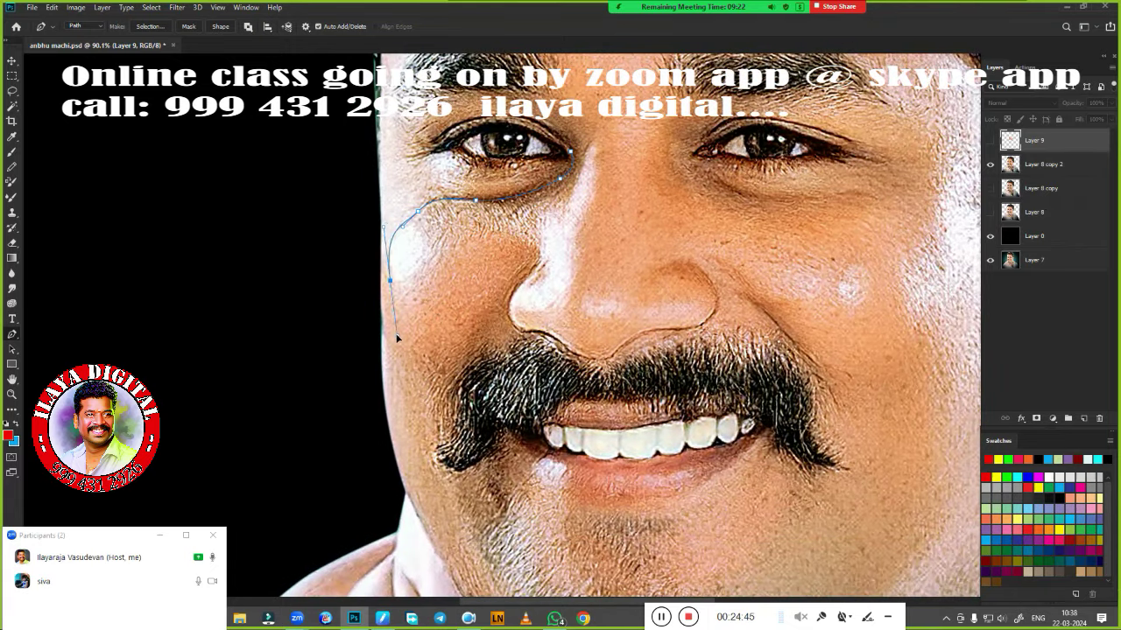
pyautogui.moveTo(457, 383); pyautogui.dragTo(499, 307)
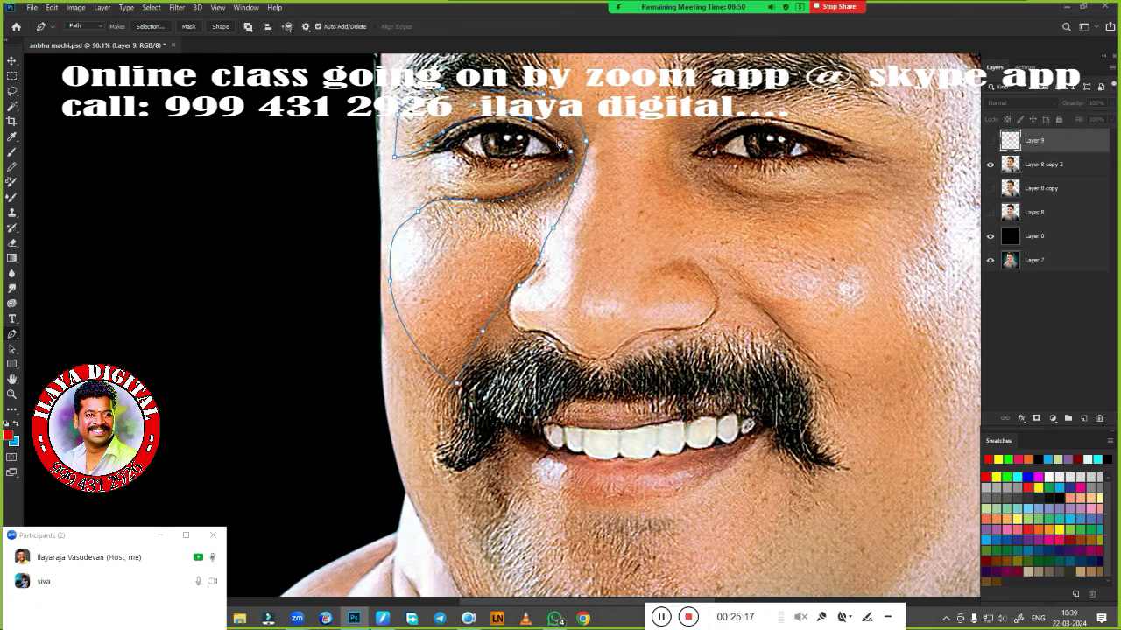
pyautogui.hotkey('ctrl', 'Return')
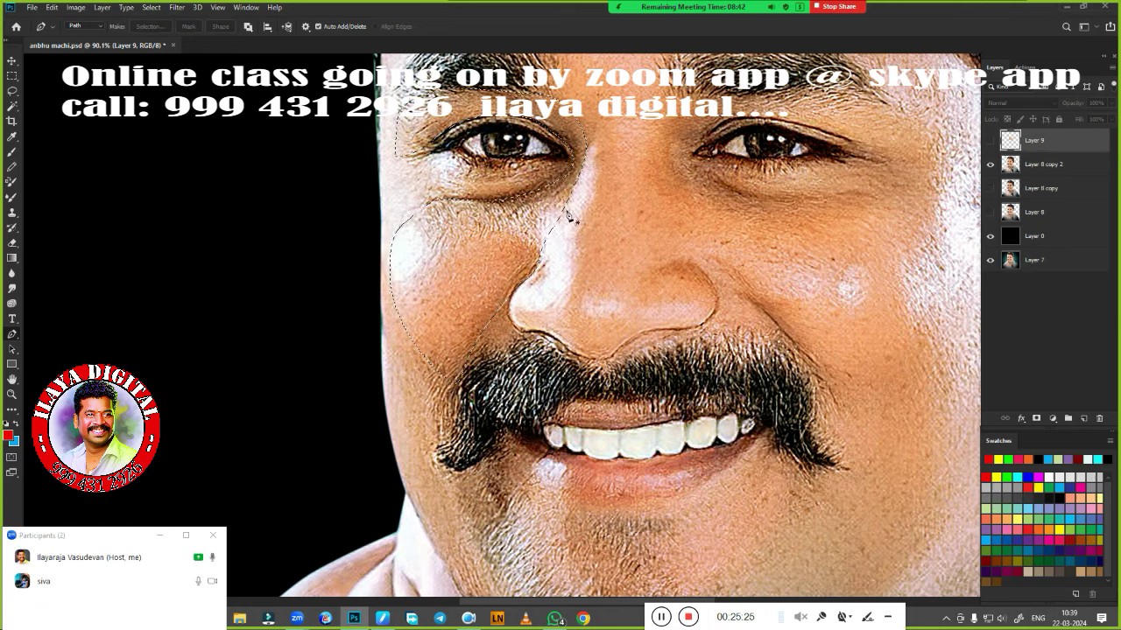
pyautogui.click(990, 140)
pyautogui.scroll(3, 575, 305)
# Mixer-brush the skin above the eye and under the lower eyelid, then feather the selection
pyautogui.press('b')
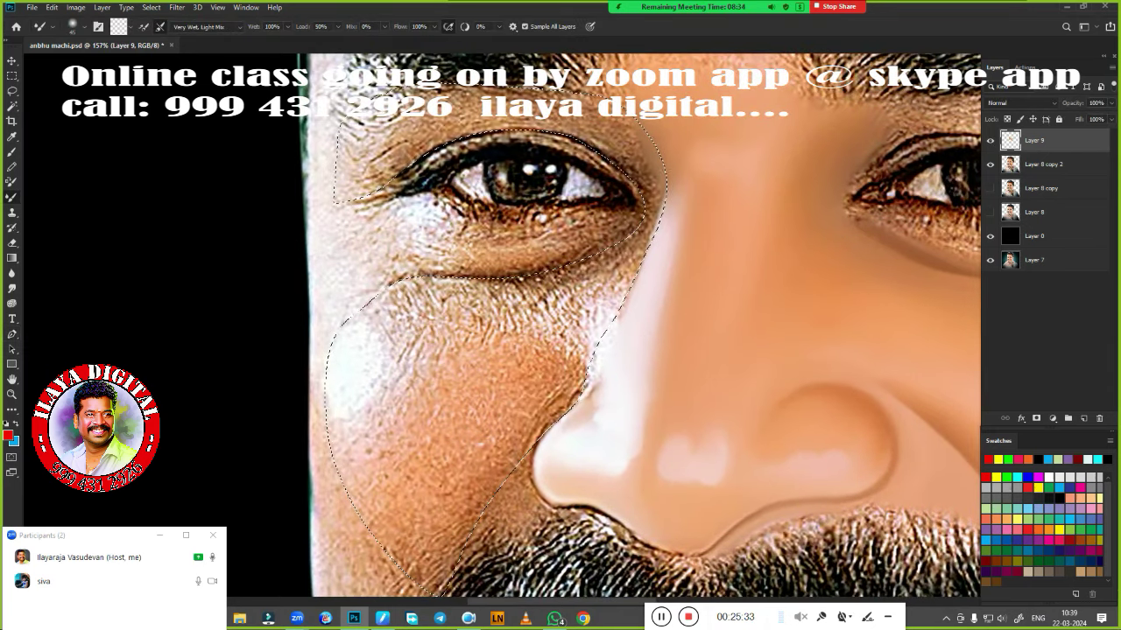
pyautogui.moveTo(345, 170)
pyautogui.mouseDown()
pyautogui.moveTo(561, 136)
pyautogui.moveTo(613, 140)
pyautogui.moveTo(376, 180)
pyautogui.moveTo(385, 184)
pyautogui.mouseUp()
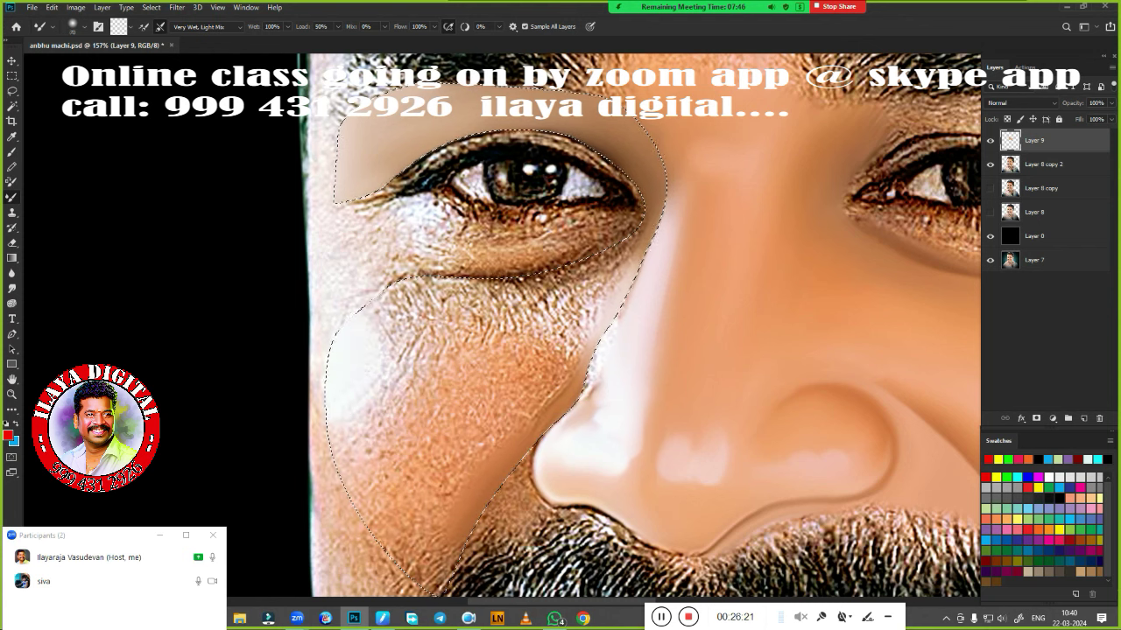
pyautogui.moveTo(420, 286); pyautogui.dragTo(569, 284)
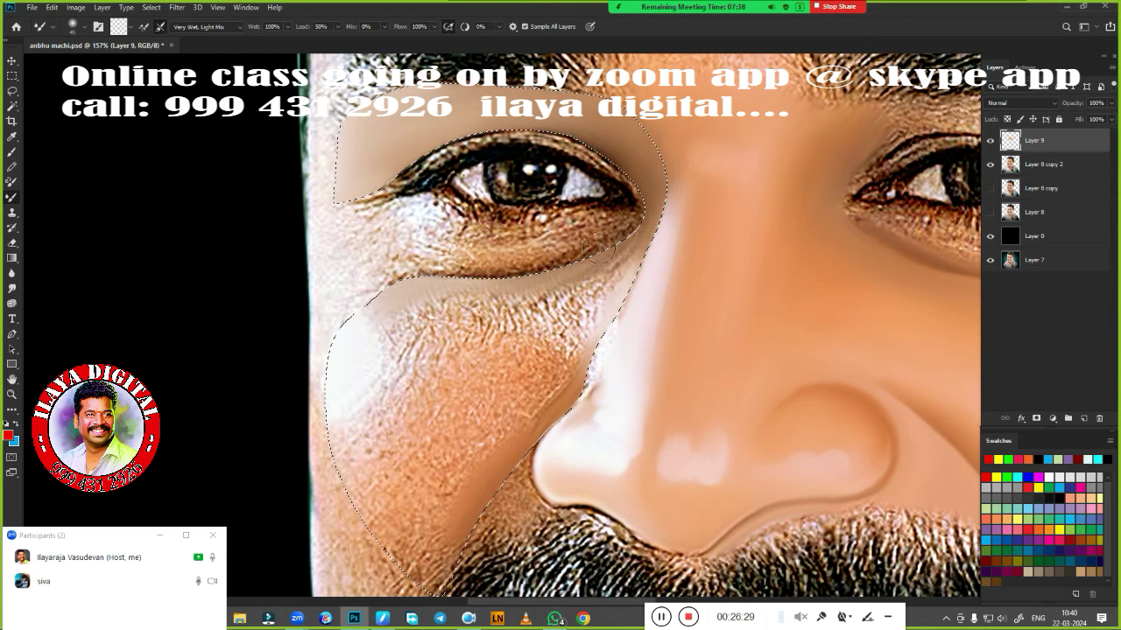
pyautogui.hotkey('shift', 'F6')
pyautogui.press('Return')
pyautogui.scroll(2, 416, 393)
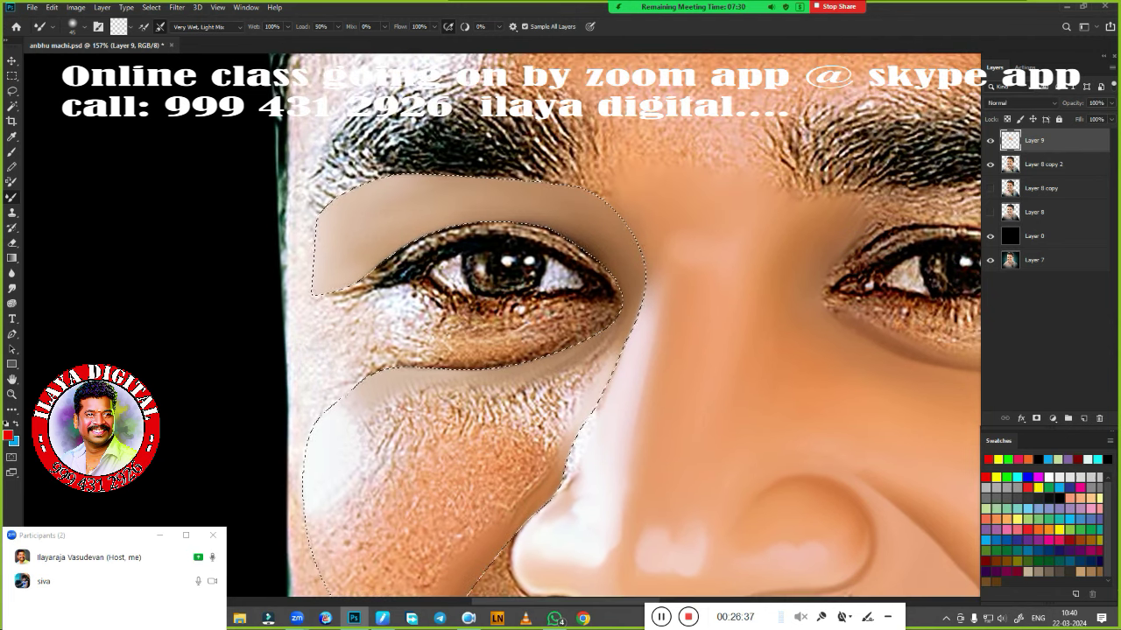
pyautogui.scroll(-5, 516, 394)
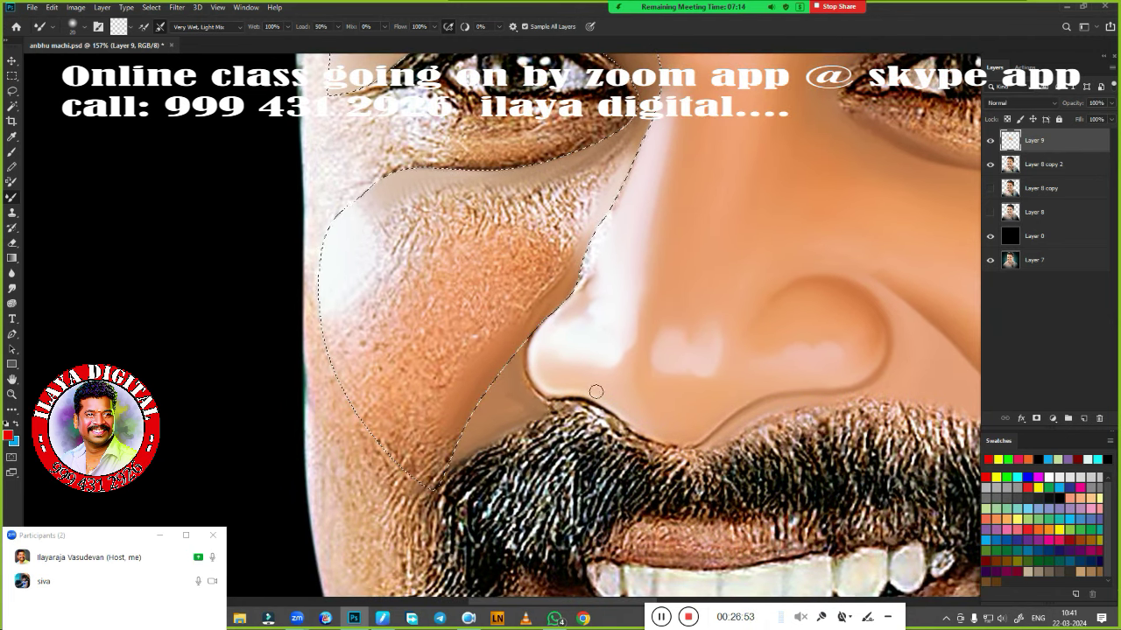
# Blend a lighter tone along the upper eyelid crease and a darker tone along the lower eyelid
pyautogui.moveTo(584, 315); pyautogui.dragTo(505, 473)
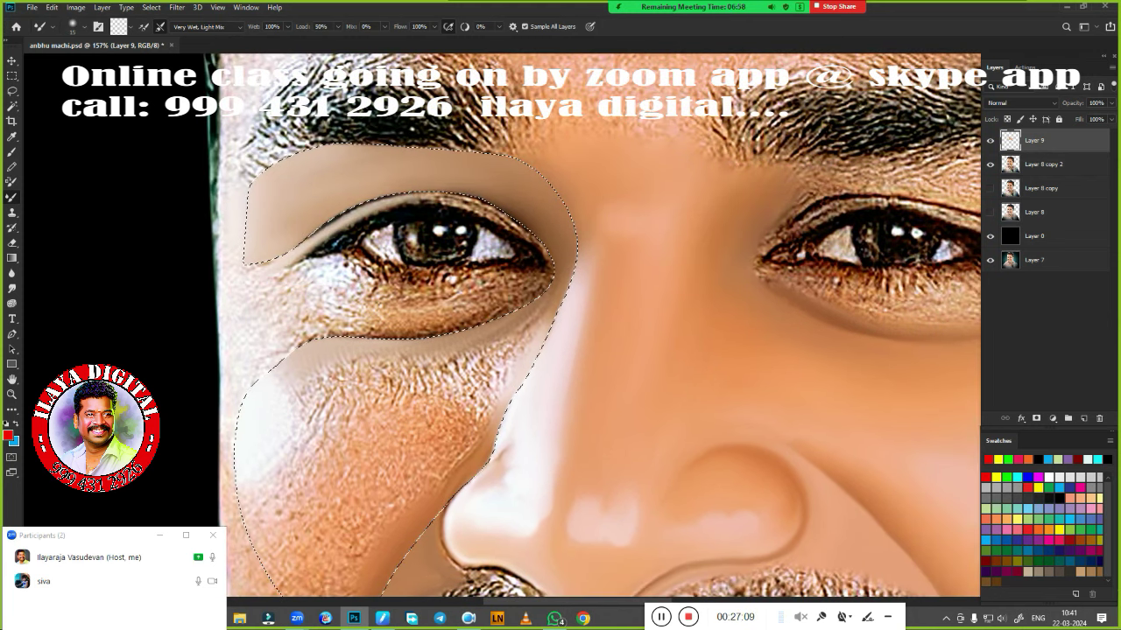
pyautogui.moveTo(289, 254); pyautogui.dragTo(477, 203)
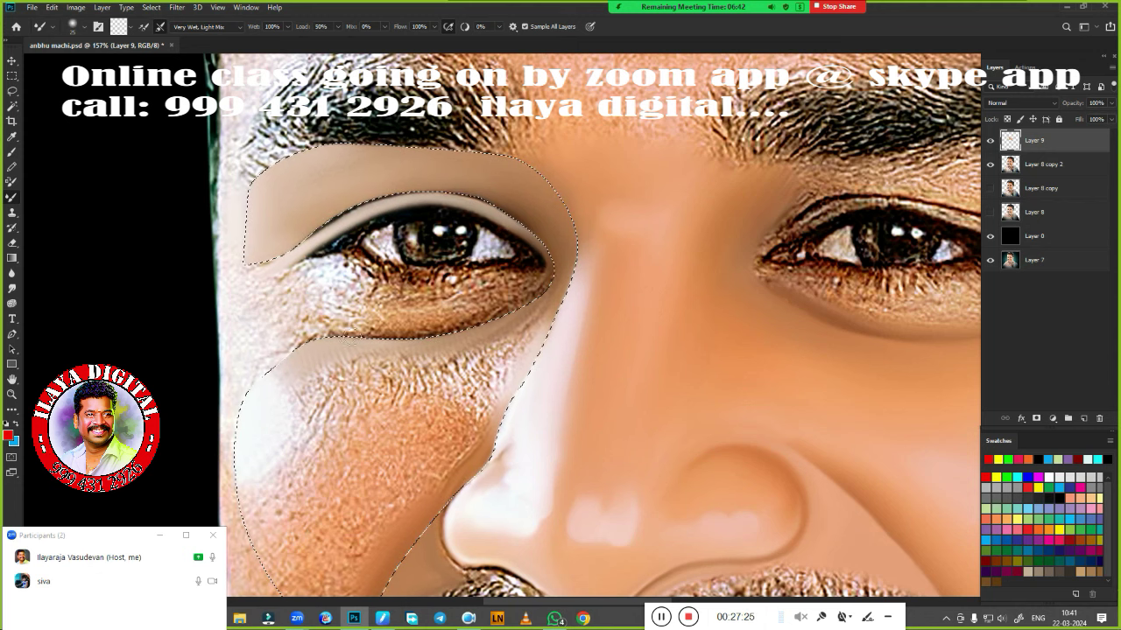
pyautogui.moveTo(350, 344); pyautogui.dragTo(321, 342)
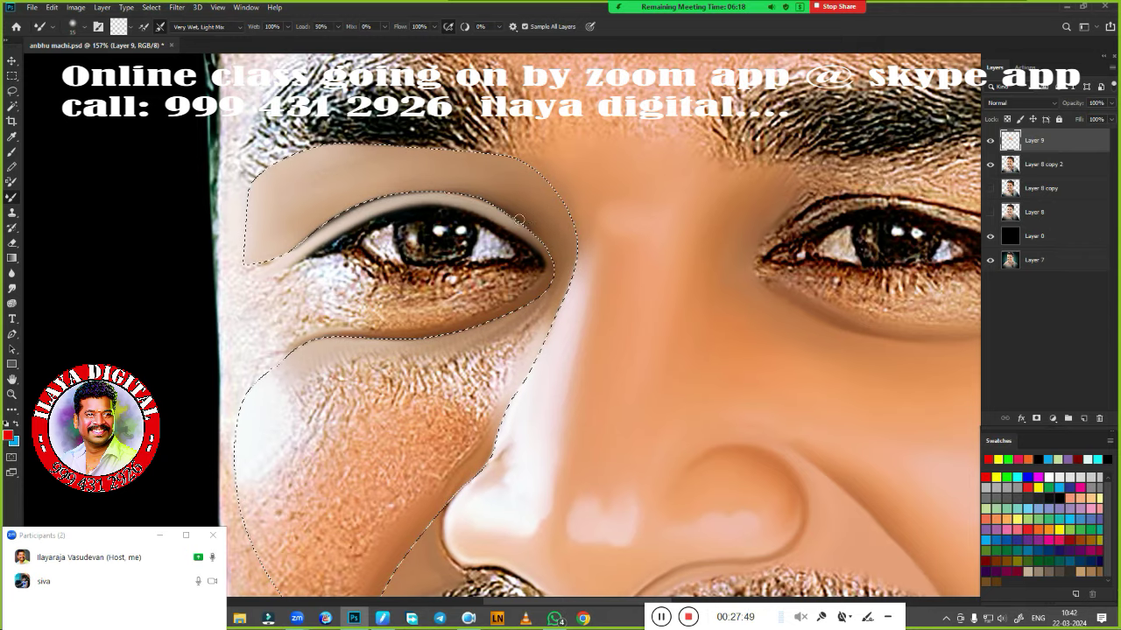
pyautogui.scroll(-1, 551, 290)
# Darken the shading along the nose's lower edge above the moustache, rotating the view
pyautogui.scroll(-3, 550, 290)
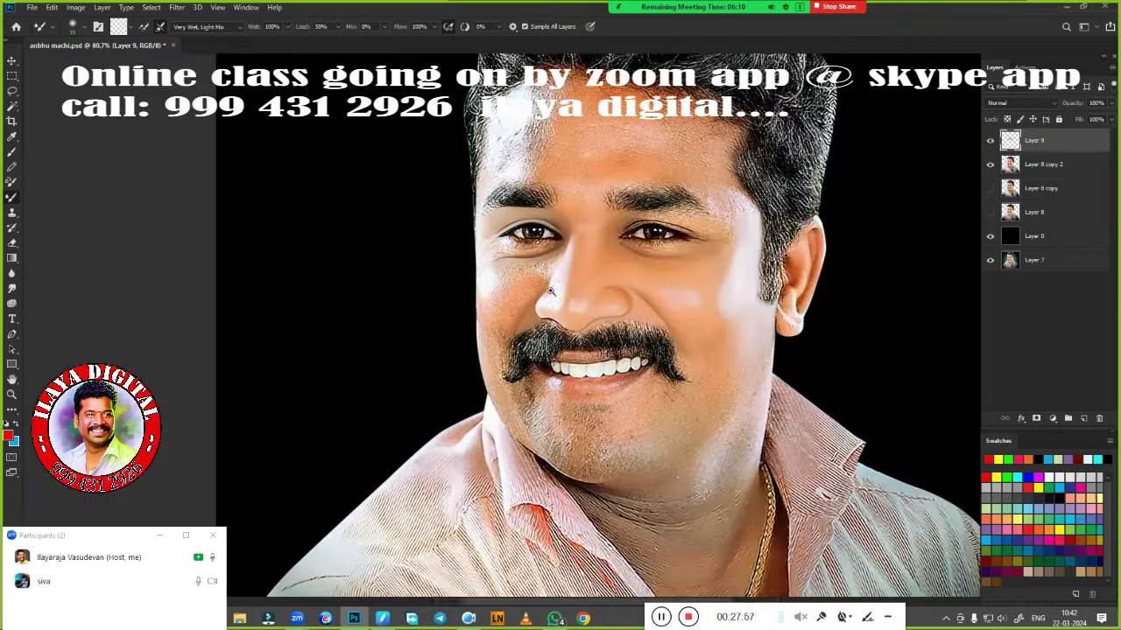
pyautogui.scroll(3, 597, 302)
pyautogui.scroll(1, 597, 302)
pyautogui.scroll(1, 597, 303)
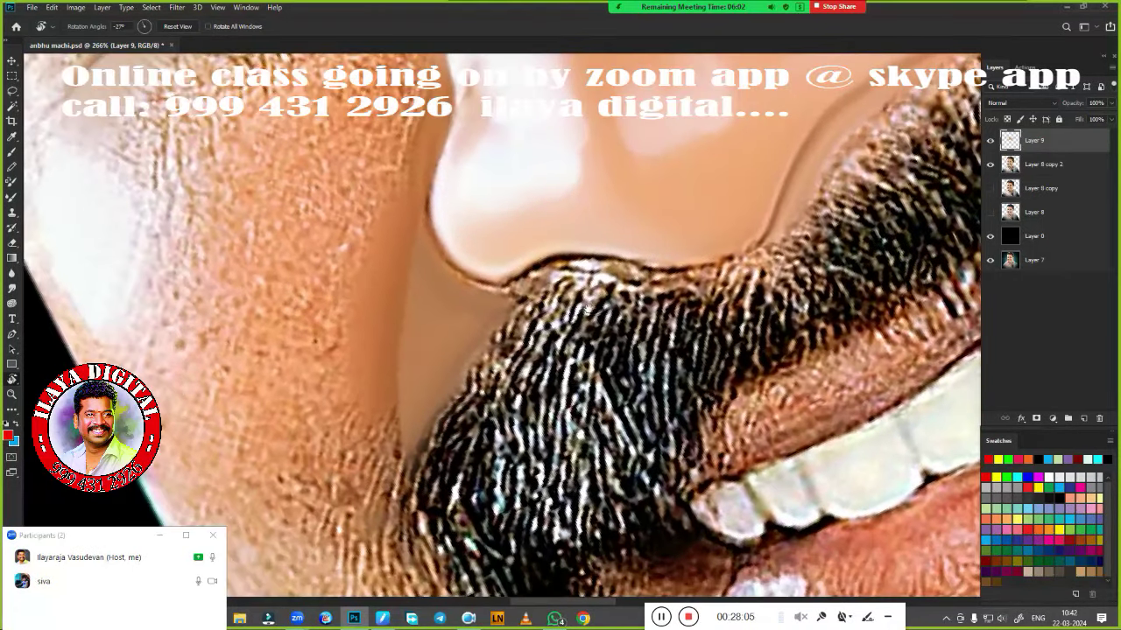
pyautogui.moveTo(637, 262); pyautogui.dragTo(703, 266)
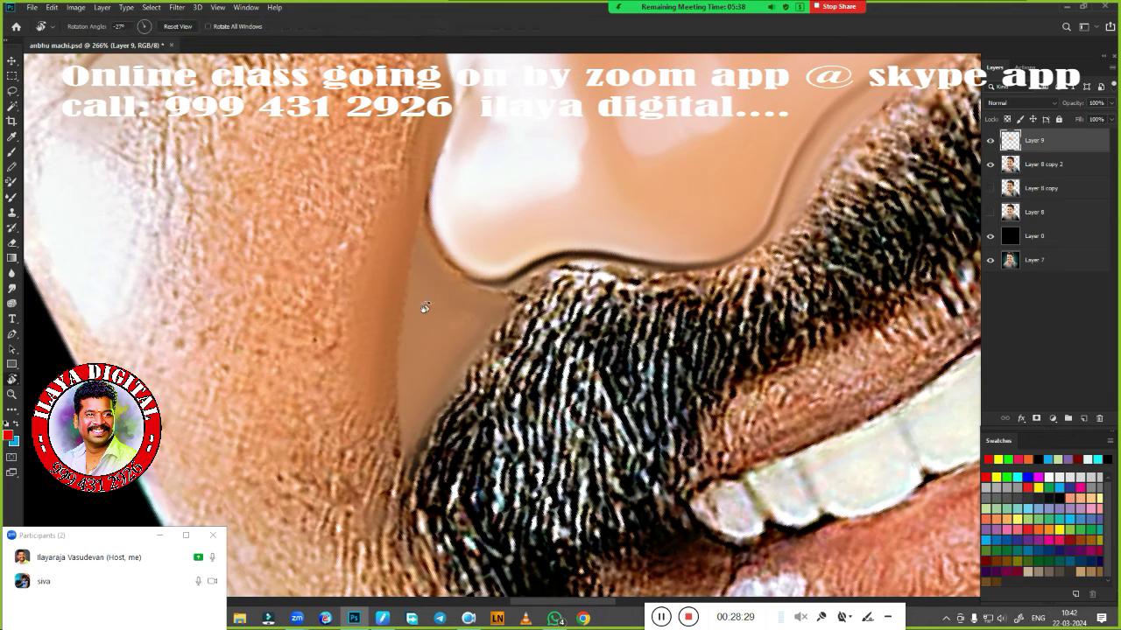
pyautogui.moveTo(420, 305); pyautogui.dragTo(408, 334)
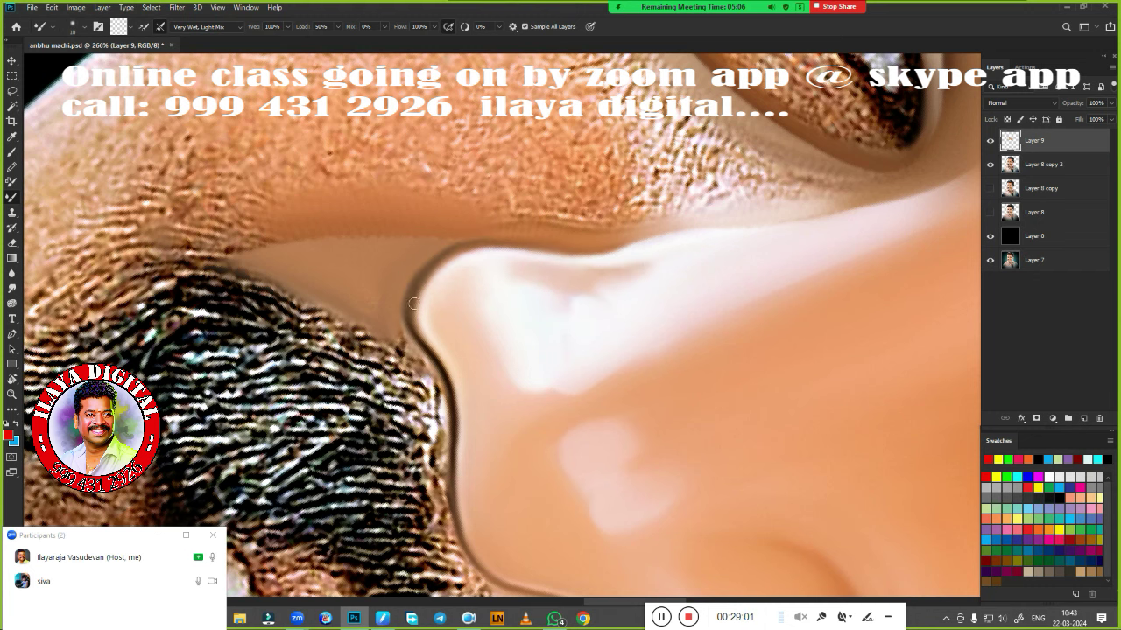
# Fit the face on screen, pick the Eraser, and zoom back toward the eyes
pyautogui.hotkey('ctrl', '0')
pyautogui.scroll(5, 560, 333)
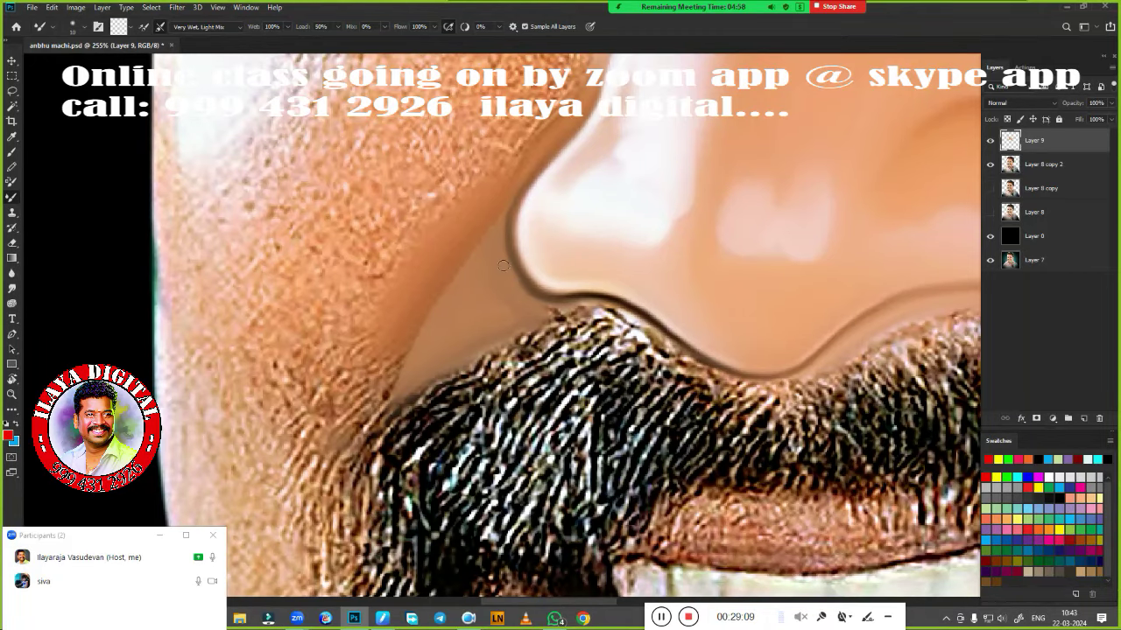
pyautogui.scroll(-3, 387, 395)
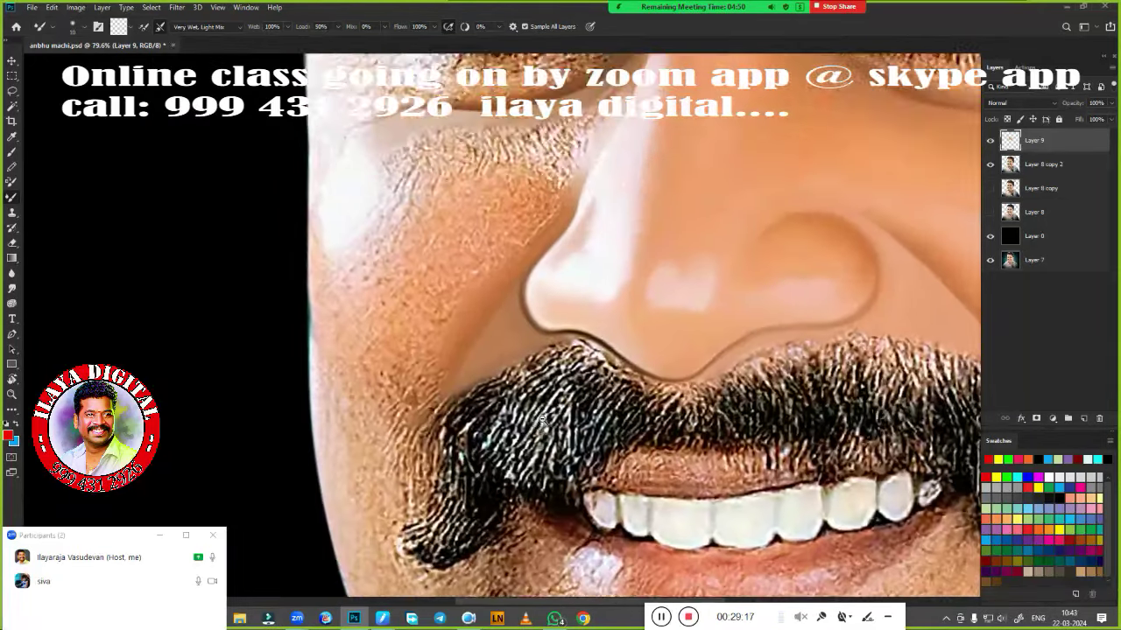
pyautogui.press('e')
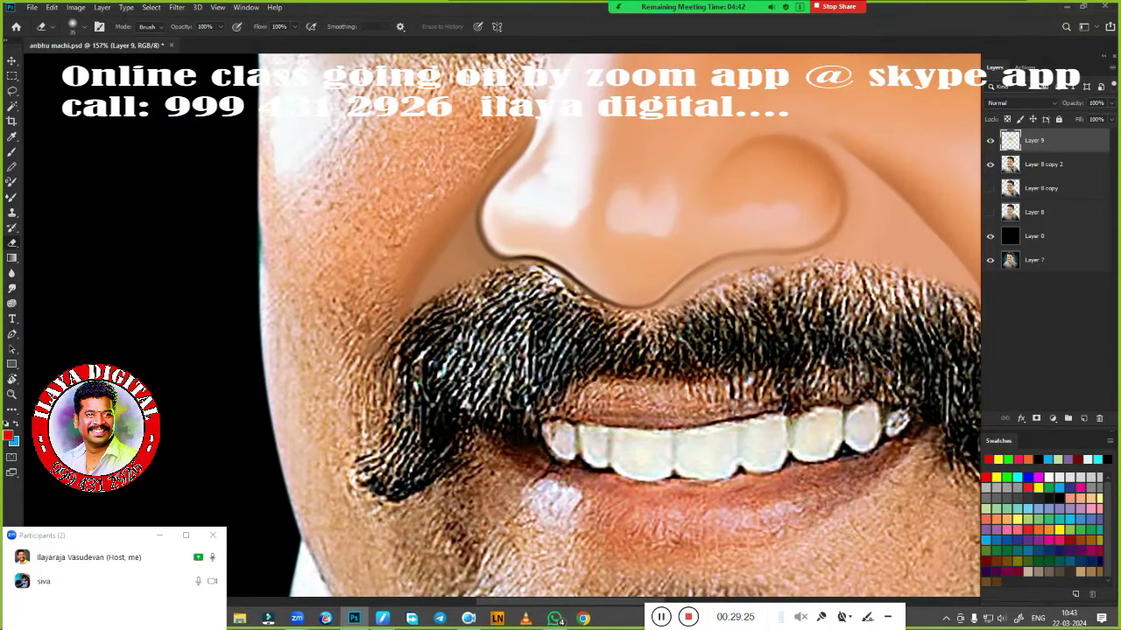
pyautogui.hotkey('ctrl', '0')
pyautogui.scroll(2, 442, 149)
pyautogui.scroll(2, 441, 149)
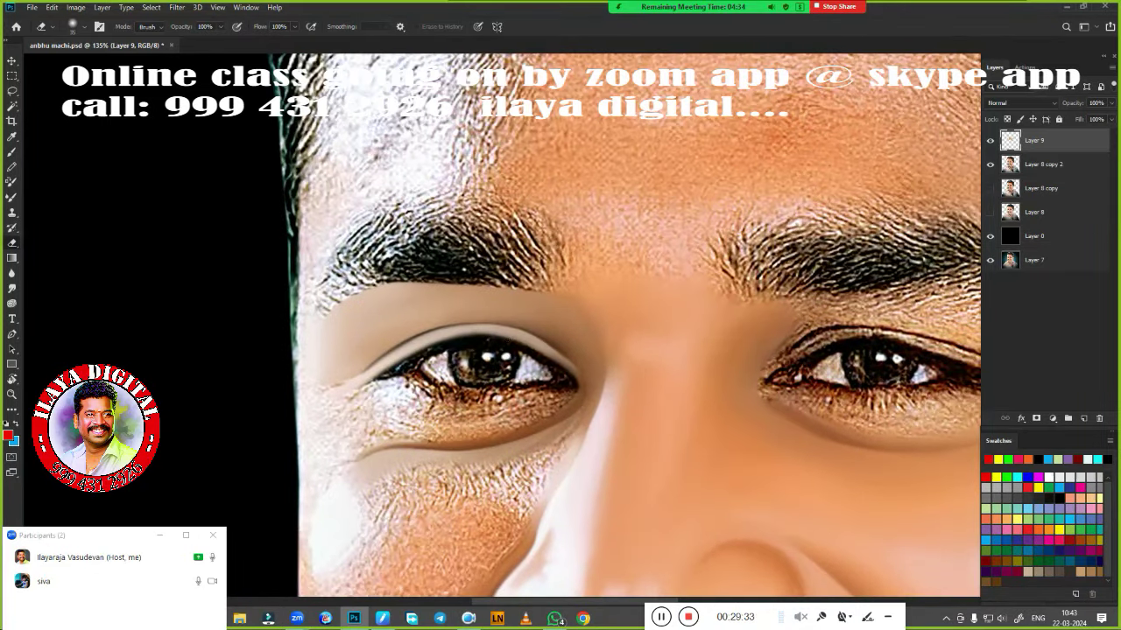
# Smudge the left eyebrow and its lower edge into smooth strokes at 80% strength
pyautogui.click(12, 288)
pyautogui.moveTo(329, 272)
pyautogui.mouseDown()
pyautogui.moveTo(420, 215)
pyautogui.moveTo(371, 283)
pyautogui.moveTo(499, 226)
pyautogui.moveTo(569, 229)
pyautogui.moveTo(456, 249)
pyautogui.moveTo(580, 295)
pyautogui.moveTo(376, 272)
pyautogui.moveTo(554, 289)
pyautogui.mouseUp()
pyautogui.moveTo(399, 278); pyautogui.dragTo(302, 403)
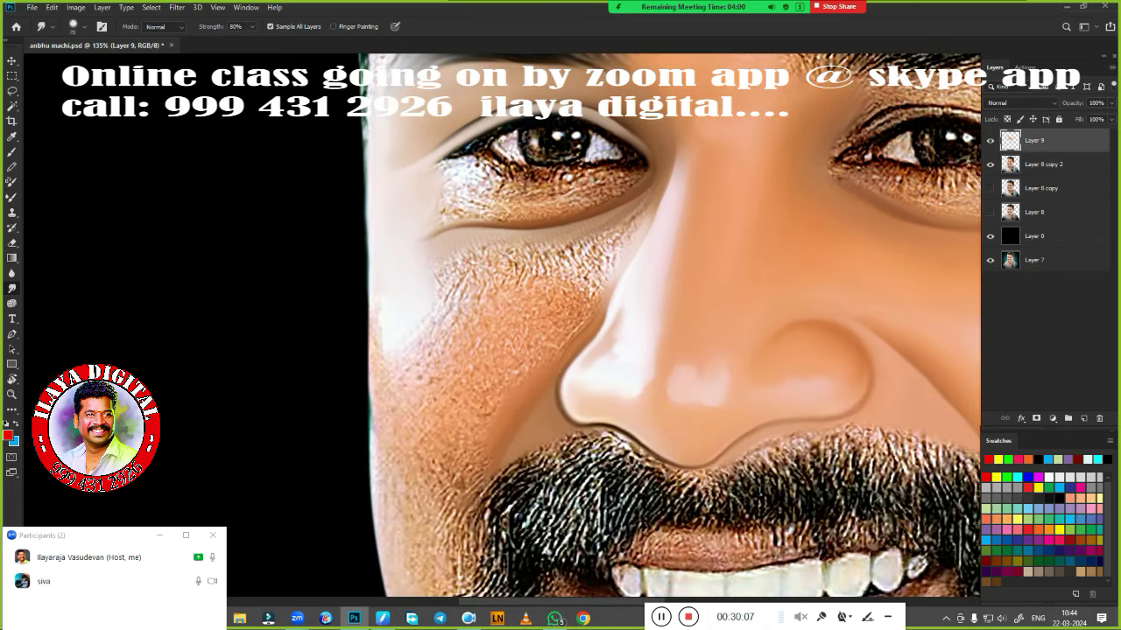
pyautogui.moveTo(342, 521); pyautogui.dragTo(411, 303)
pyautogui.scroll(-2, 408, 292)
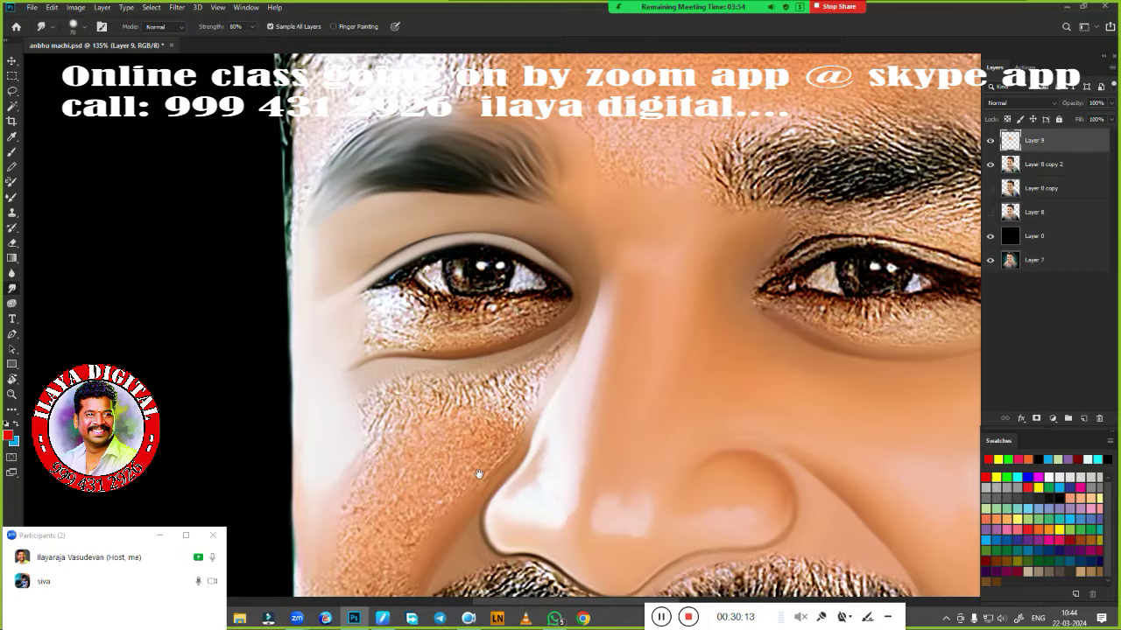
pyautogui.scroll(-3, 438, 288)
pyautogui.scroll(5, 519, 289)
pyautogui.moveTo(519, 289); pyautogui.dragTo(507, 245)
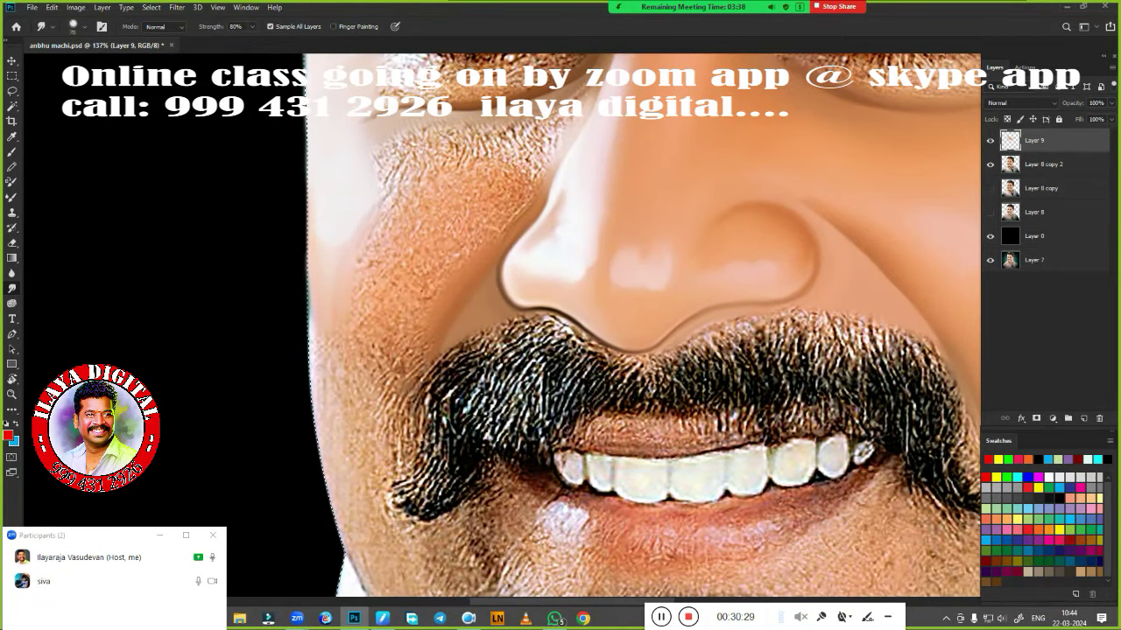
# Smooth the speckled cheek skin left of the nose and under the left eye
pyautogui.moveTo(333, 380)
pyautogui.mouseDown()
pyautogui.moveTo(417, 336)
pyautogui.moveTo(362, 450)
pyautogui.moveTo(345, 380)
pyautogui.moveTo(395, 351)
pyautogui.mouseUp()
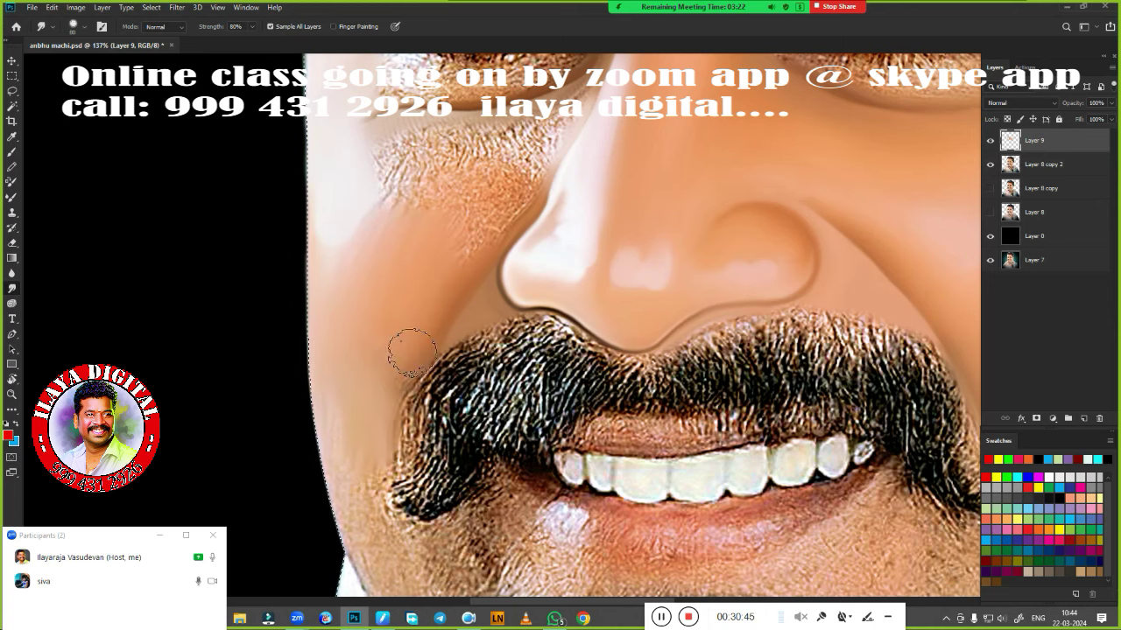
pyautogui.moveTo(400, 225); pyautogui.dragTo(359, 333)
pyautogui.moveTo(359, 263); pyautogui.dragTo(307, 429)
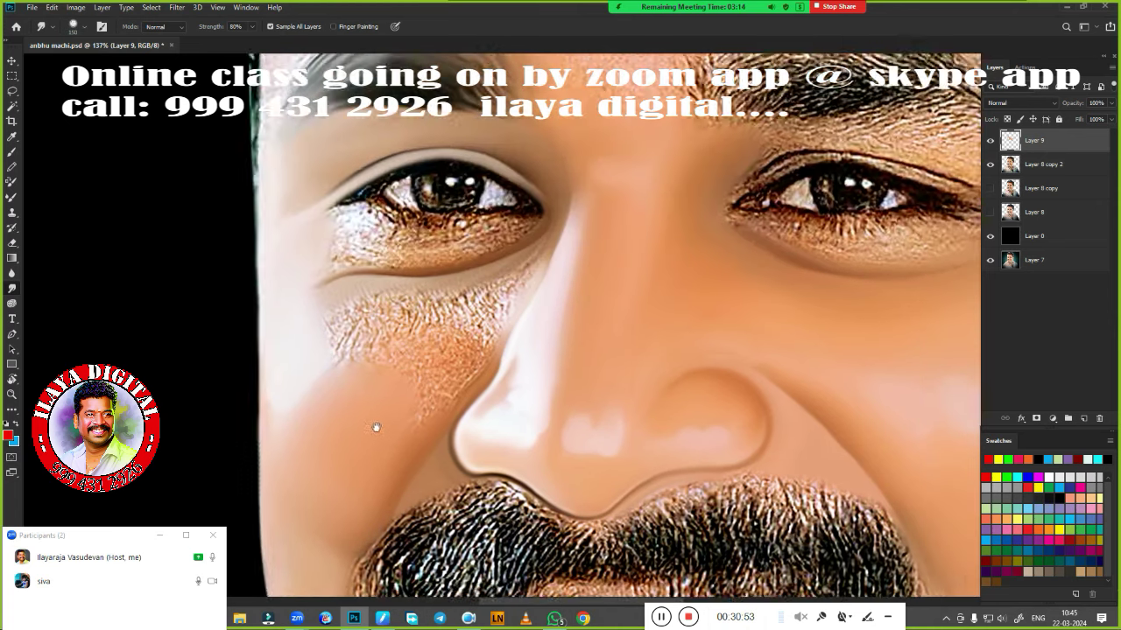
pyautogui.moveTo(364, 324)
pyautogui.mouseDown()
pyautogui.moveTo(305, 325)
pyautogui.moveTo(412, 332)
pyautogui.moveTo(495, 306)
pyautogui.mouseUp()
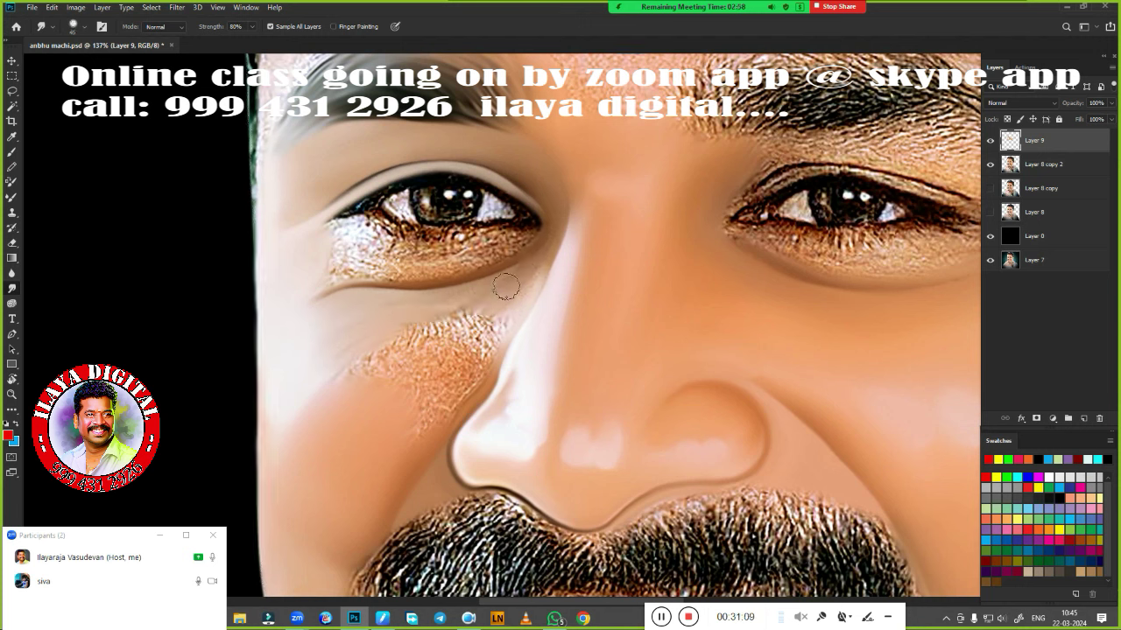
pyautogui.moveTo(490, 341)
pyautogui.mouseDown()
pyautogui.moveTo(445, 388)
pyautogui.moveTo(403, 357)
pyautogui.moveTo(429, 368)
pyautogui.moveTo(436, 411)
pyautogui.mouseUp()
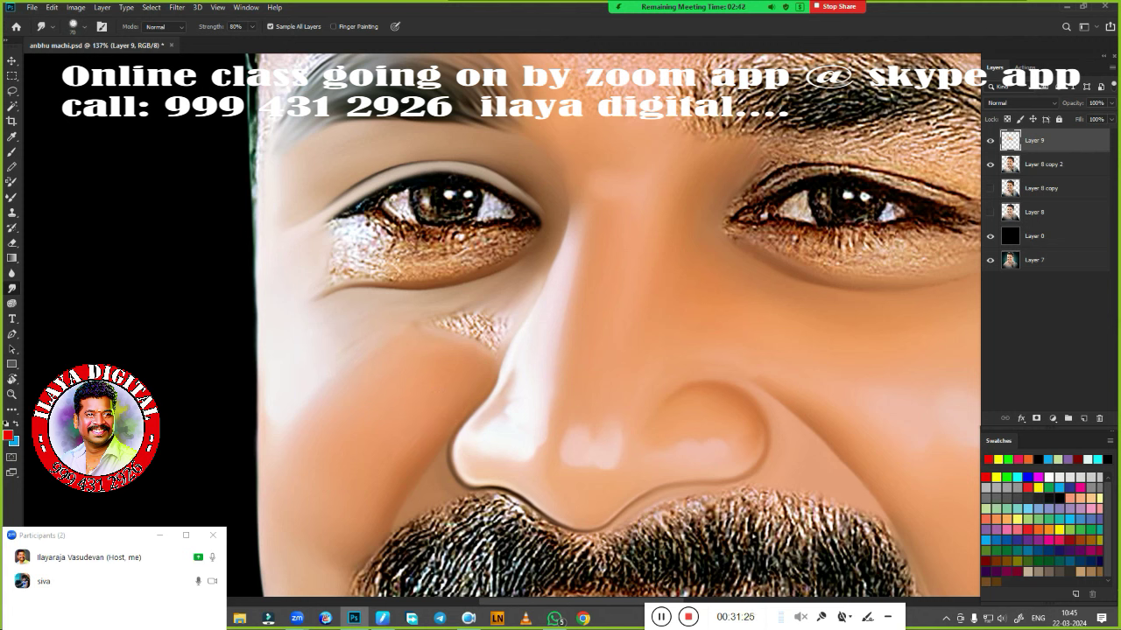
pyautogui.moveTo(442, 320)
pyautogui.mouseDown()
pyautogui.moveTo(493, 307)
pyautogui.moveTo(476, 350)
pyautogui.moveTo(452, 338)
pyautogui.moveTo(522, 301)
pyautogui.mouseUp()
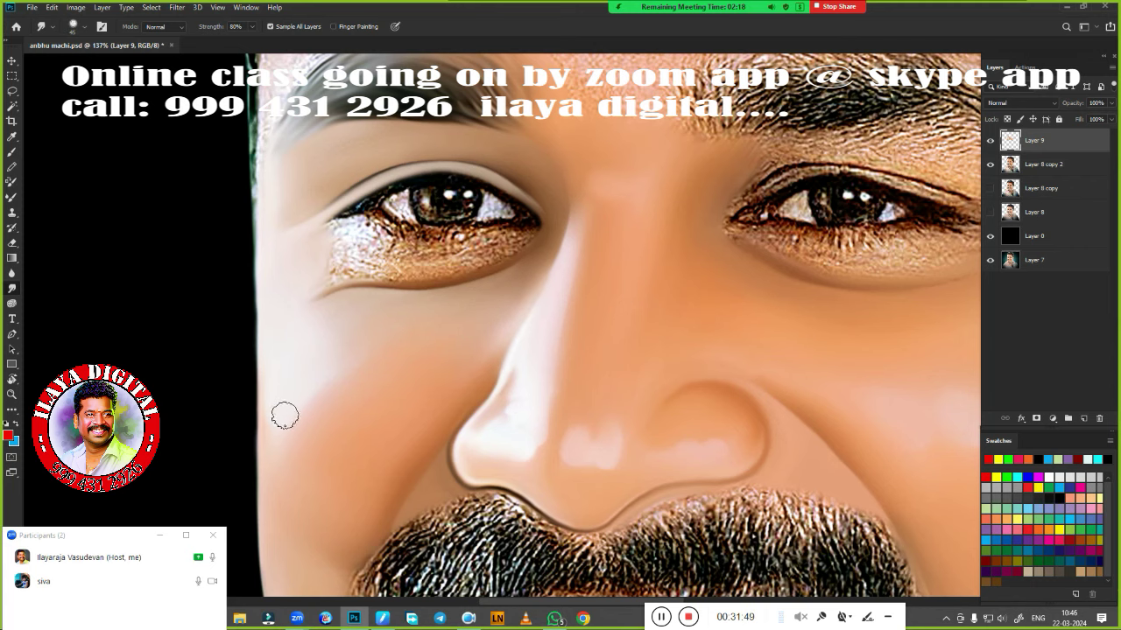
pyautogui.scroll(-3, 502, 334)
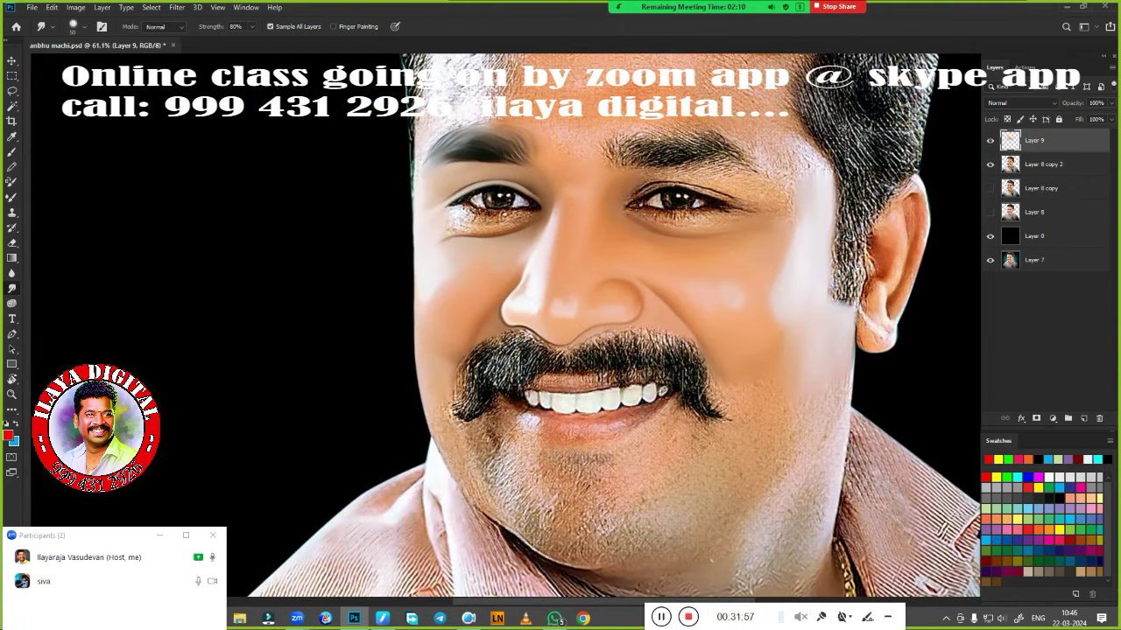
pyautogui.scroll(1, 663, 347)
# Turn the traced eyelid pen path into a selection, with Layer 9 shown again
pyautogui.scroll(1, 663, 347)
pyautogui.click(990, 140)
pyautogui.press('p')
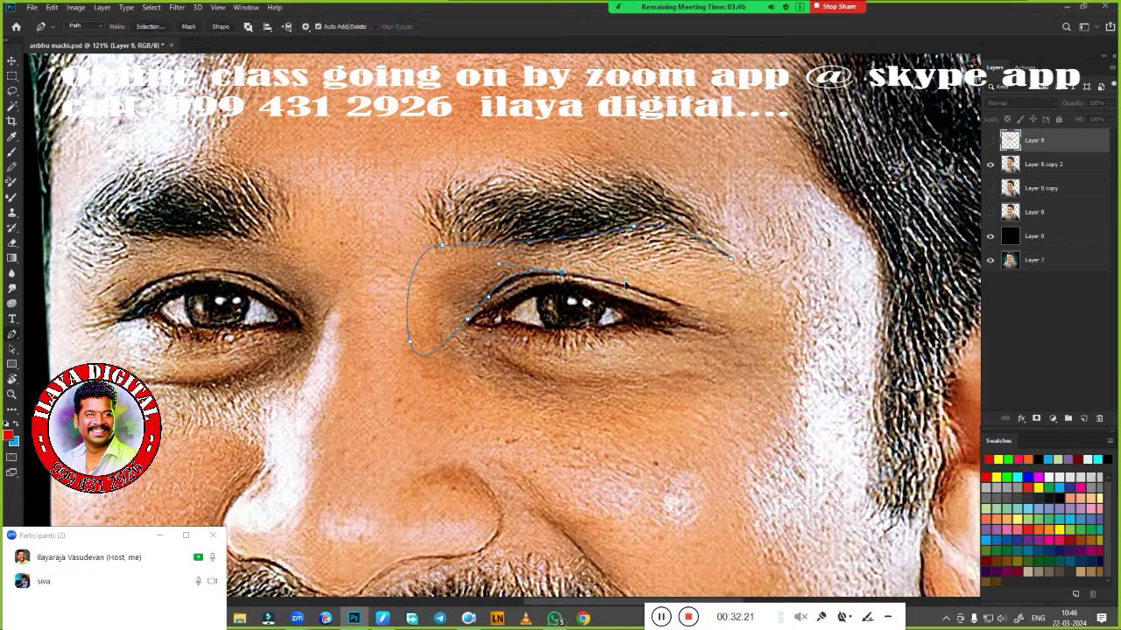
pyautogui.rightClick(800, 320)
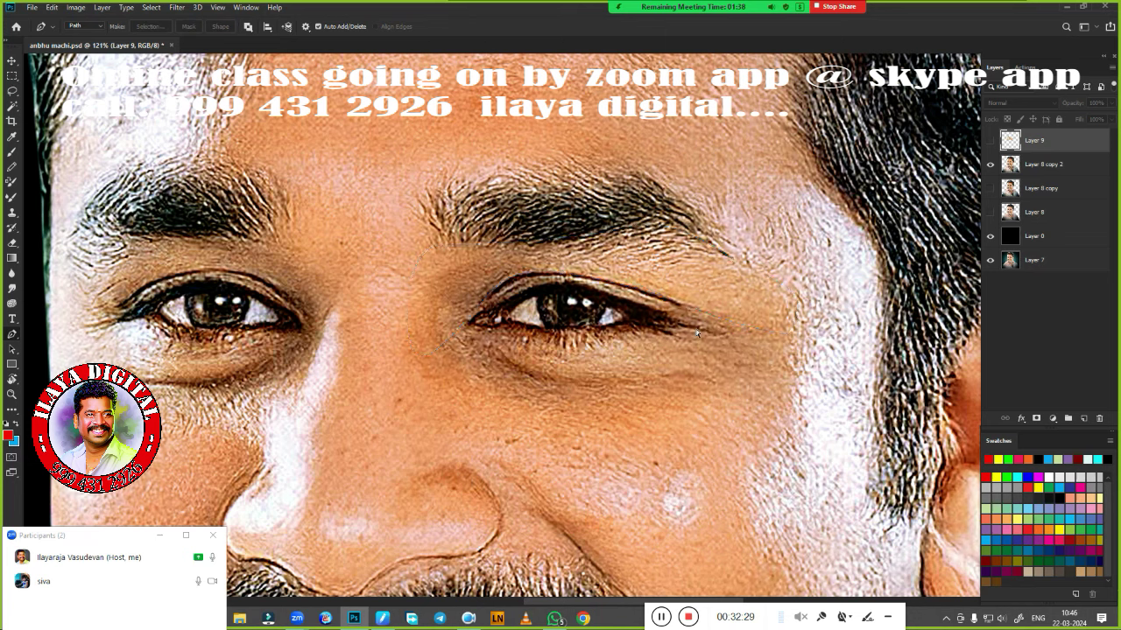
pyautogui.click(832, 350)
pyautogui.press('Return')
pyautogui.click(990, 140)
# On a new Layer 10, paint even skin tone over the eyelid selection
pyautogui.click(1084, 419)
pyautogui.click(990, 164)
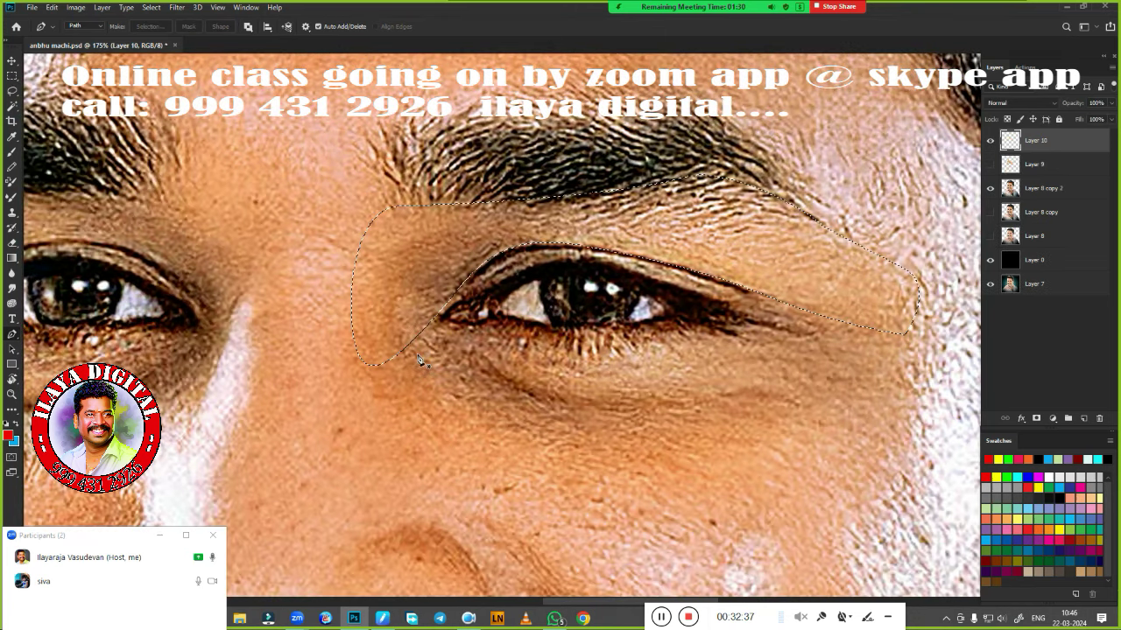
pyautogui.moveTo(377, 219); pyautogui.dragTo(473, 223)
pyautogui.moveTo(893, 289); pyautogui.dragTo(700, 245)
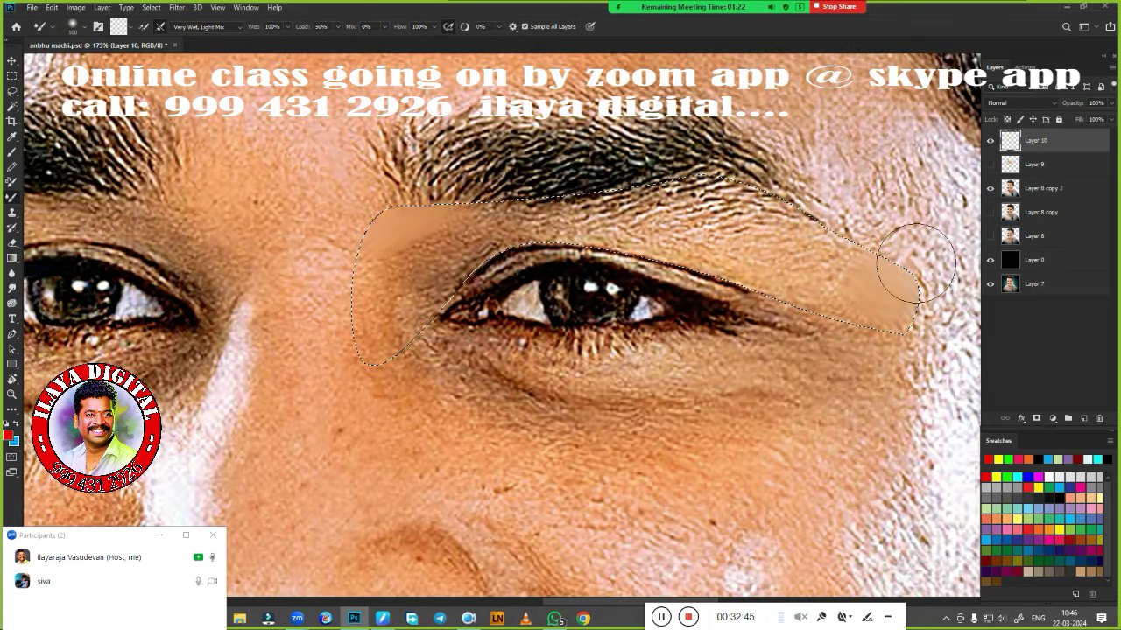
pyautogui.moveTo(394, 332); pyautogui.dragTo(486, 232)
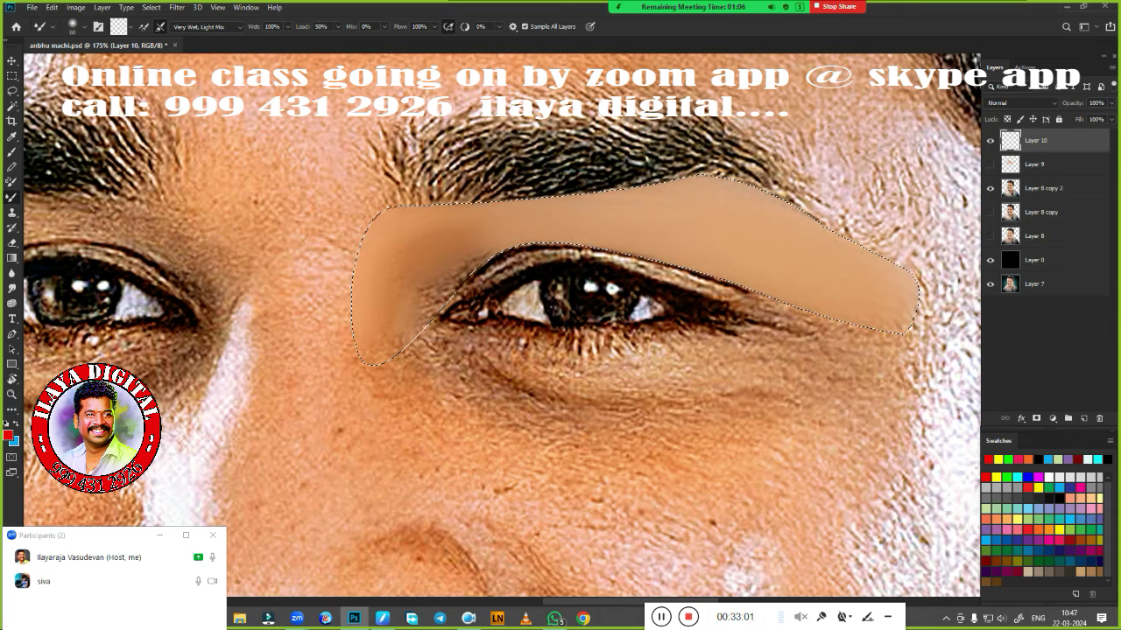
# Smudge the eyebrow's inner and outer ends and upper edge into smooth skin tone
pyautogui.press('r')
pyautogui.moveTo(414, 200); pyautogui.dragTo(473, 263)
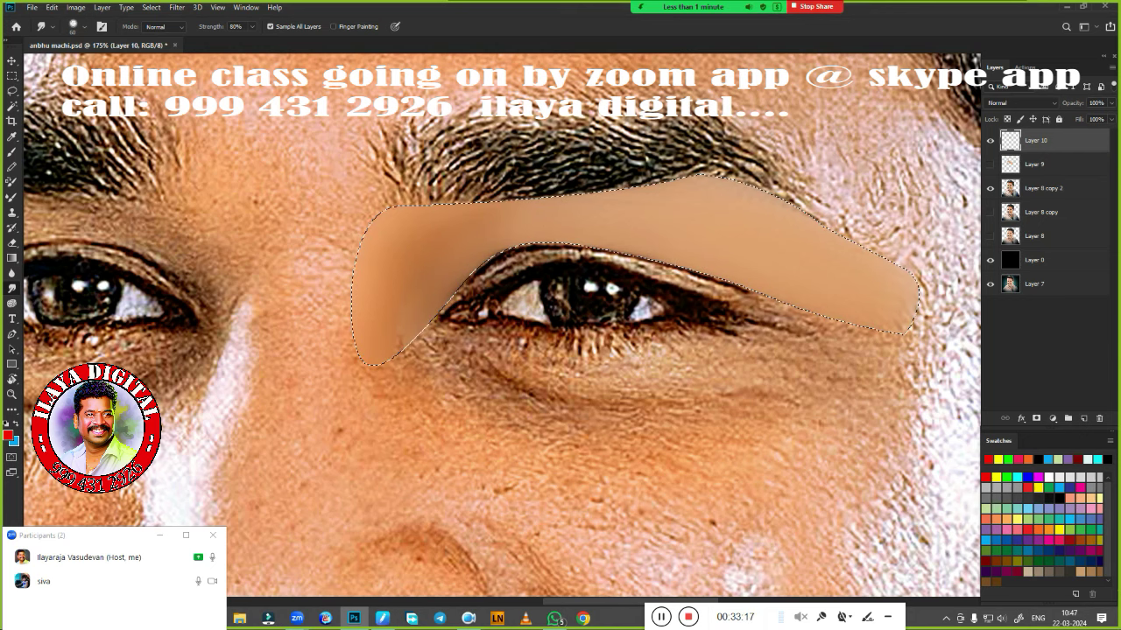
pyautogui.moveTo(893, 324); pyautogui.dragTo(876, 254)
pyautogui.moveTo(522, 299); pyautogui.dragTo(460, 396)
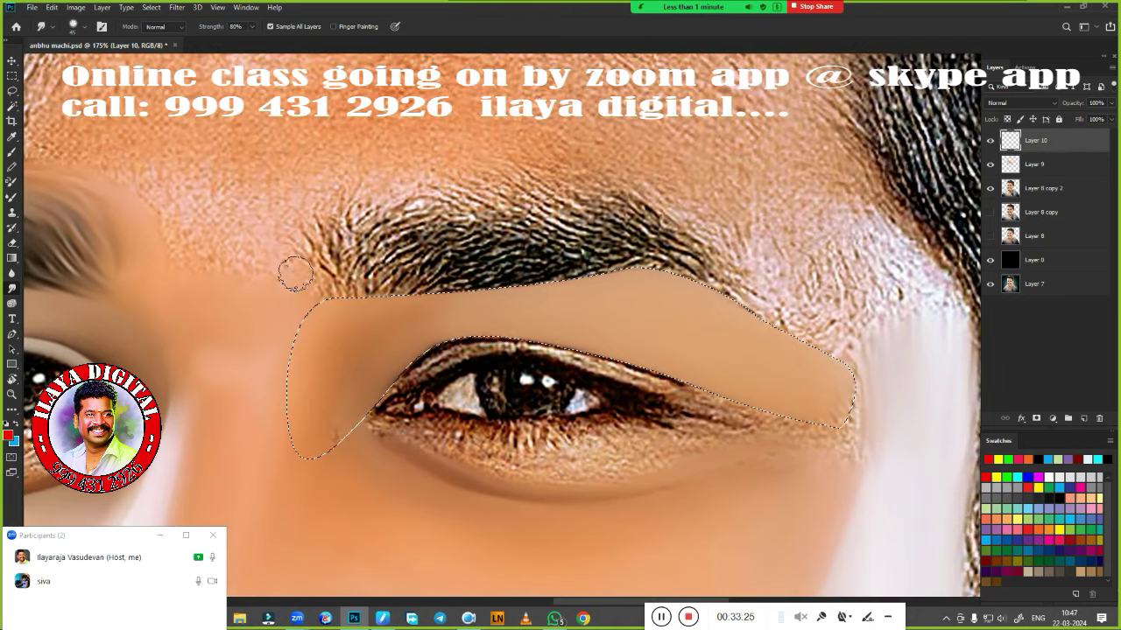
pyautogui.moveTo(295, 268); pyautogui.dragTo(337, 253)
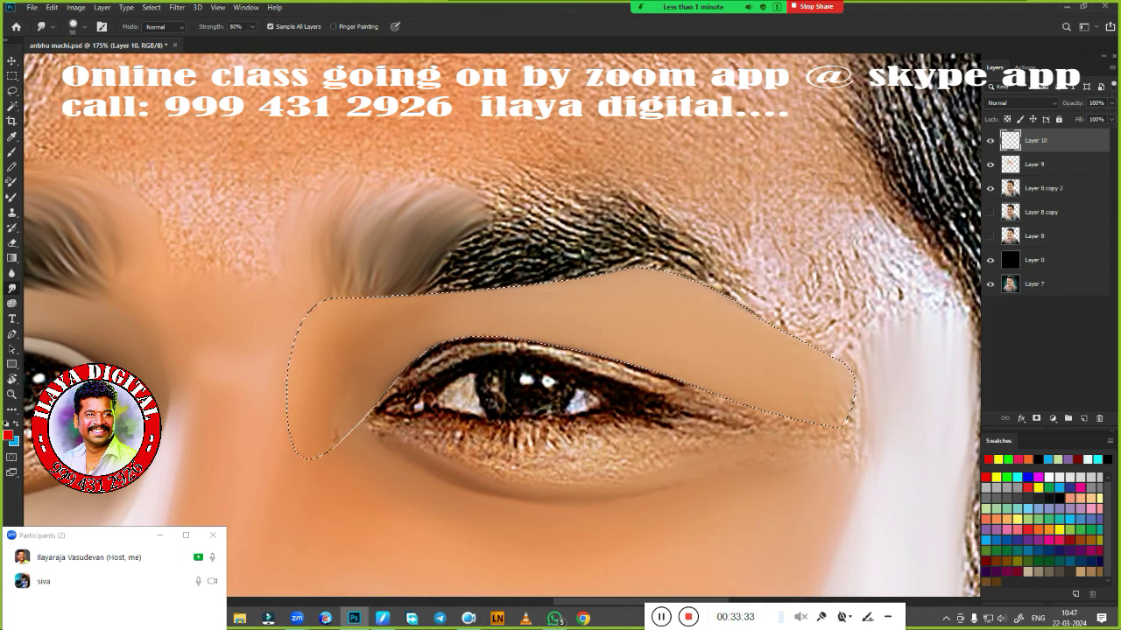
pyautogui.moveTo(464, 184)
pyautogui.mouseDown()
pyautogui.moveTo(643, 253)
pyautogui.moveTo(412, 278)
pyautogui.moveTo(613, 263)
pyautogui.mouseUp()
pyautogui.scroll(2, 499, 324)
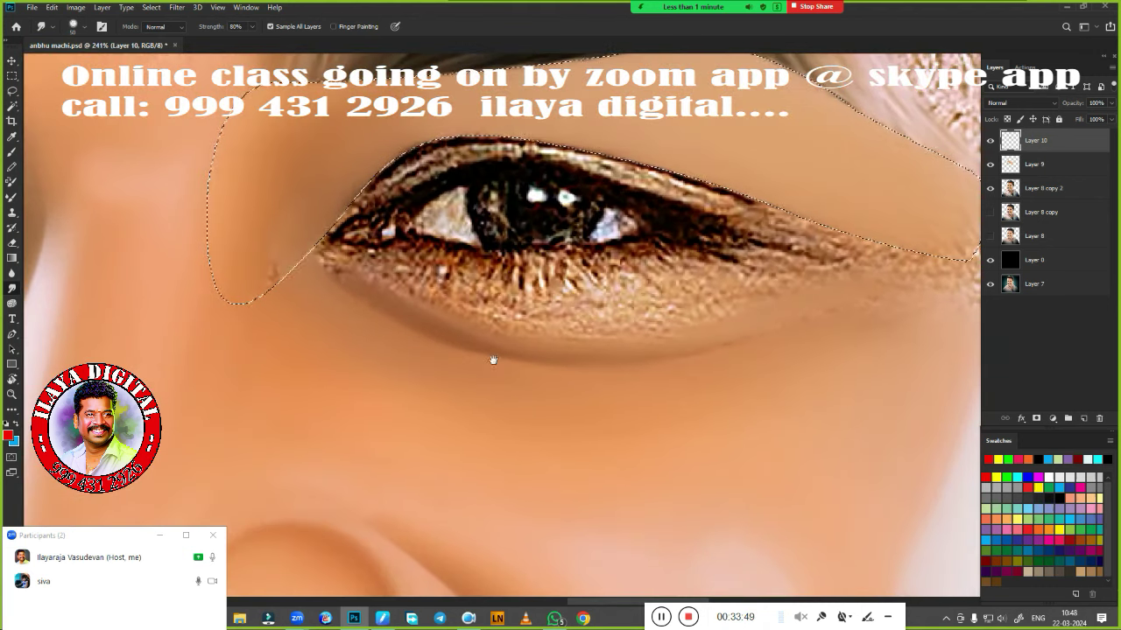
# Blend the upper eyelid line smooth with the Mixer Brush, then deselect
pyautogui.press('b')
pyautogui.moveTo(298, 276)
pyautogui.mouseDown()
pyautogui.moveTo(420, 189)
pyautogui.moveTo(473, 183)
pyautogui.mouseUp()
pyautogui.moveTo(630, 219); pyautogui.dragTo(737, 251)
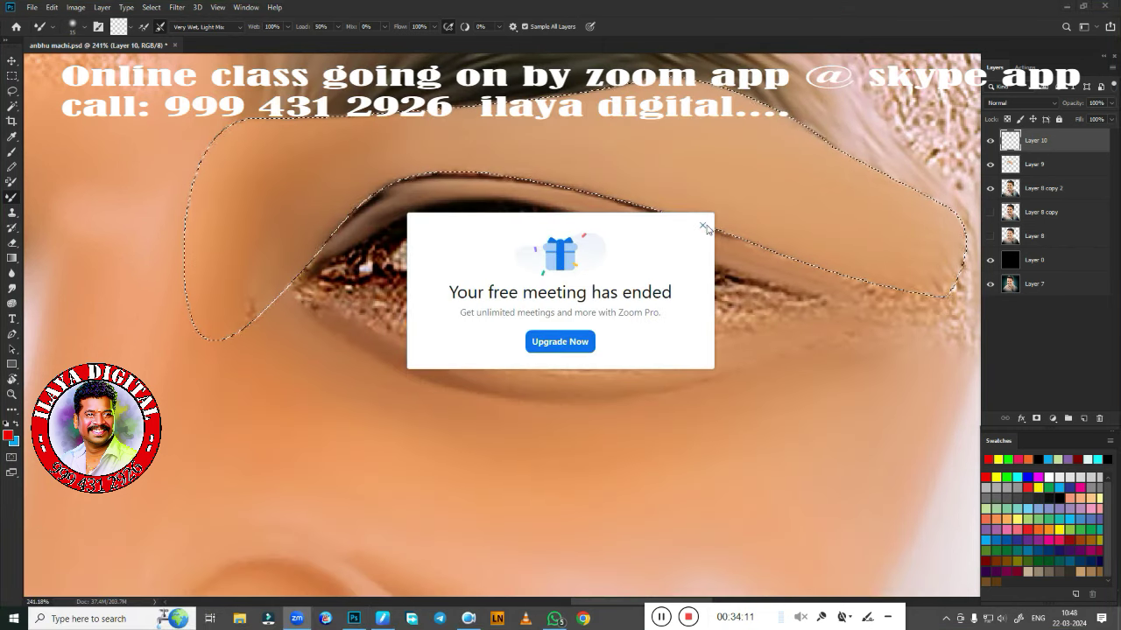
pyautogui.click(704, 227)
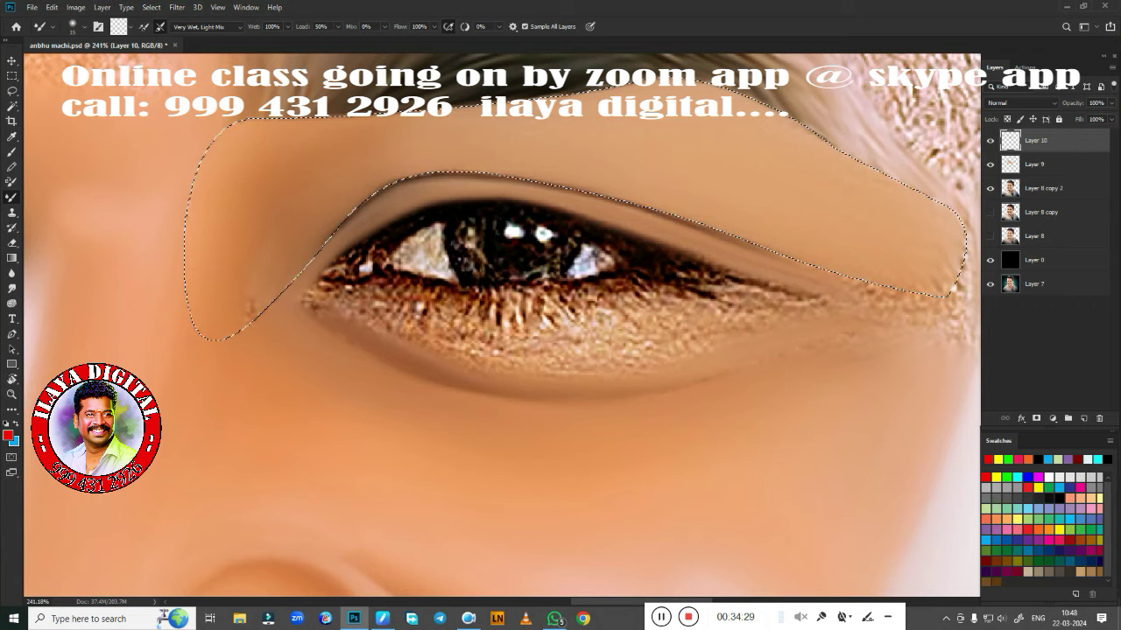
pyautogui.hotkey('ctrl', 'd')
pyautogui.keyDown('alt'); pyautogui.scroll(-5, 524, 396); pyautogui.keyUp('alt')
# Smudge the hairline, the textured skin beside the eye and the inner eye corner smooth
pyautogui.moveTo(525, 396); pyautogui.dragTo(630, 322)
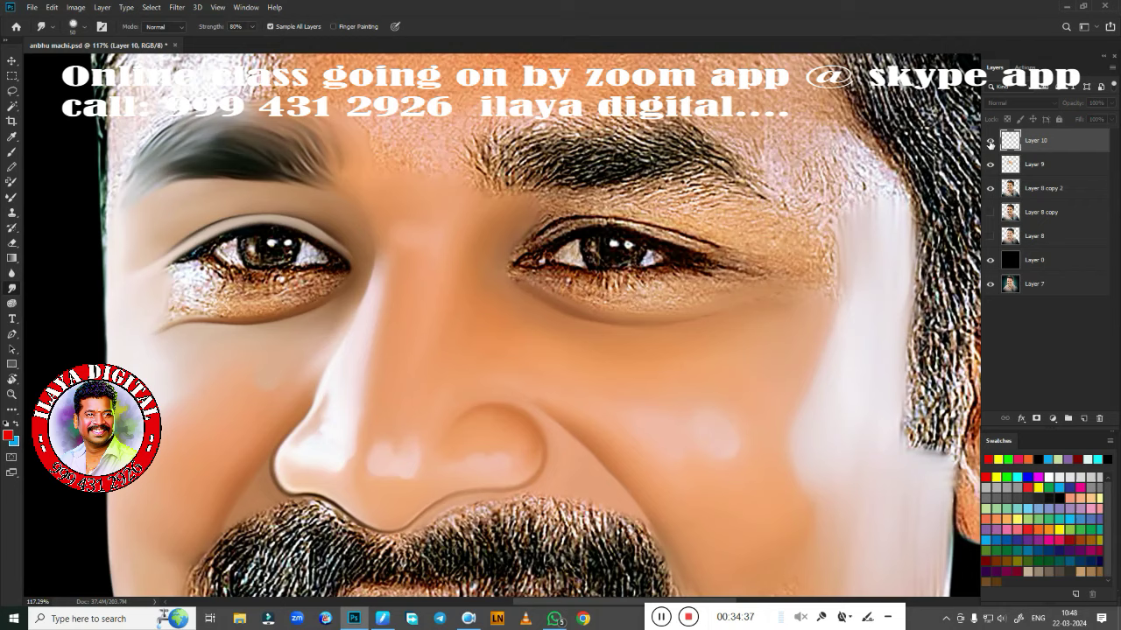
pyautogui.press('e')
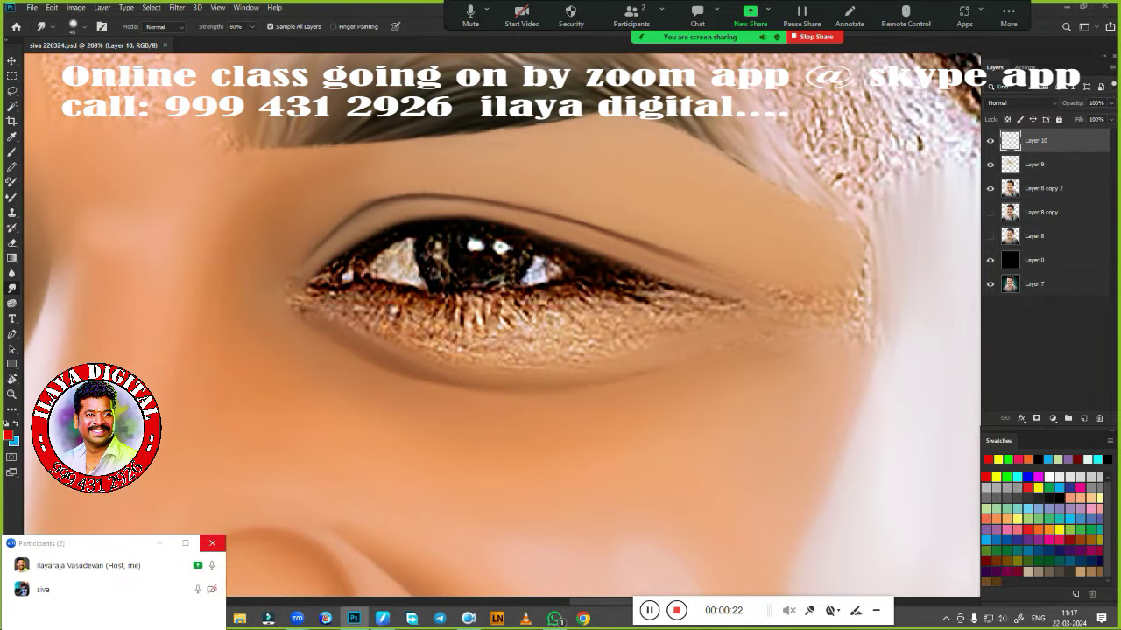
pyautogui.click(234, 153)
pyautogui.moveTo(263, 140); pyautogui.dragTo(875, 341)
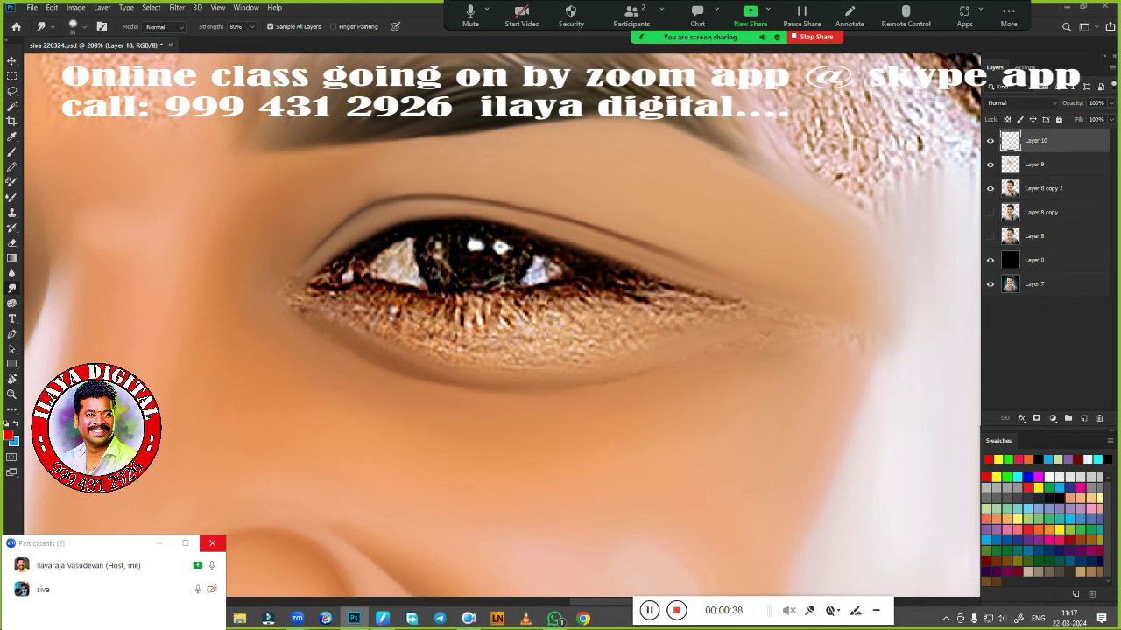
pyautogui.moveTo(294, 303); pyautogui.dragTo(300, 278)
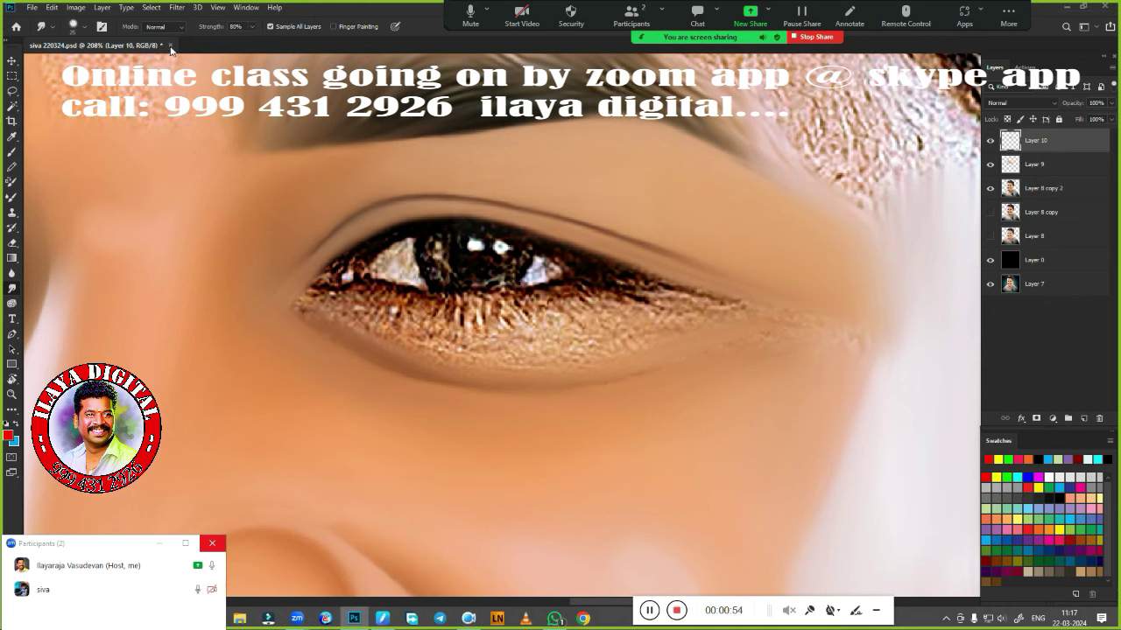
pyautogui.click(169, 44)
pyautogui.click(1101, 8)
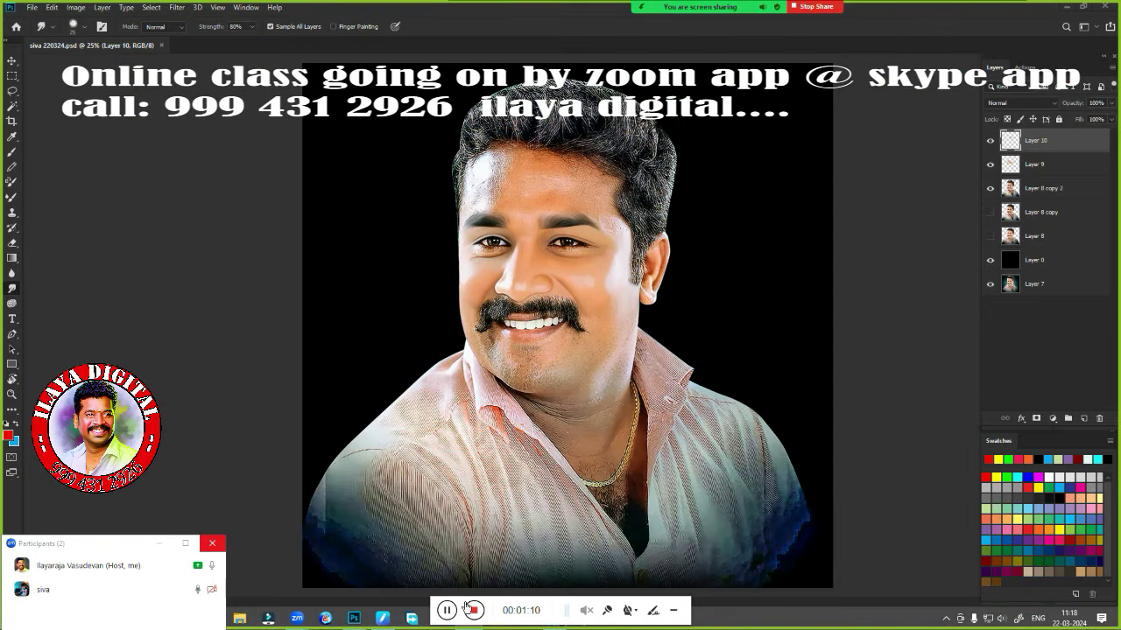
# Merge Layer 9 into Layer 10 and paint the eye white light cyan
pyautogui.moveTo(508, 197)
pyautogui.mouseDown()
pyautogui.moveTo(909, 214)
pyautogui.moveTo(662, 291)
pyautogui.mouseUp()
pyautogui.hotkey('ctrl', 'e')
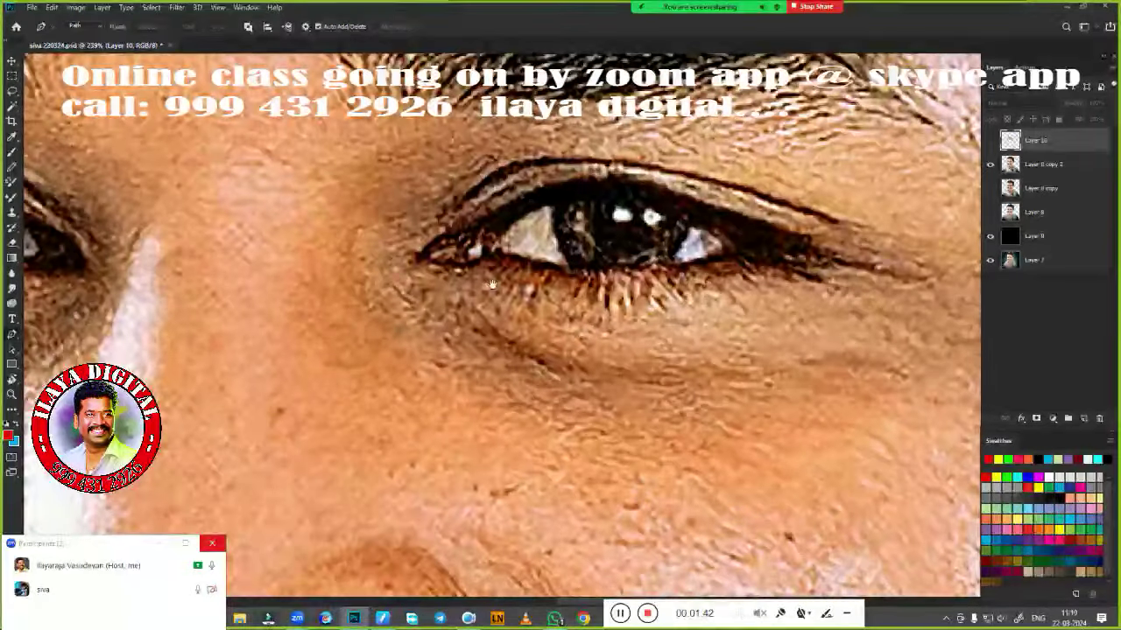
pyautogui.click(493, 250)
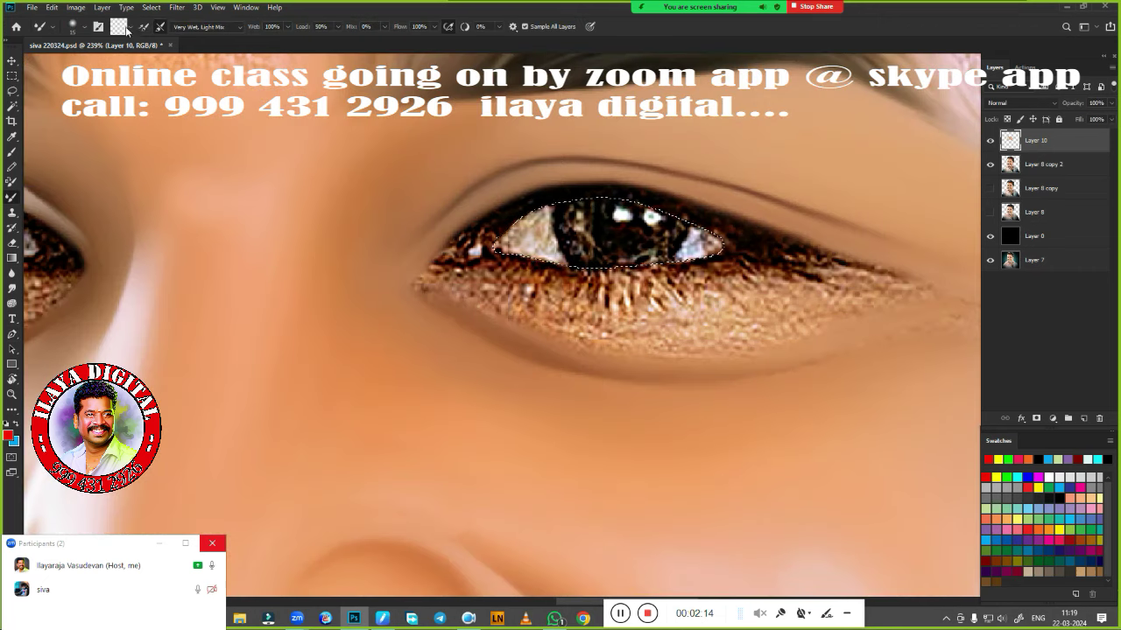
pyautogui.click(118, 26)
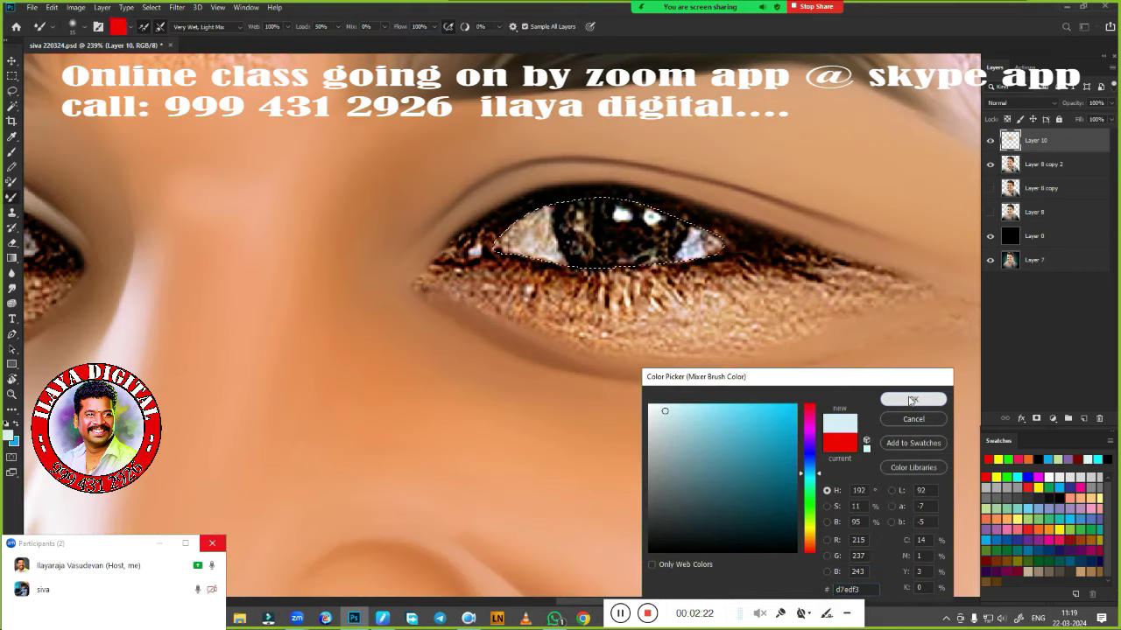
pyautogui.click(912, 400)
pyautogui.scroll(3, 897, 338)
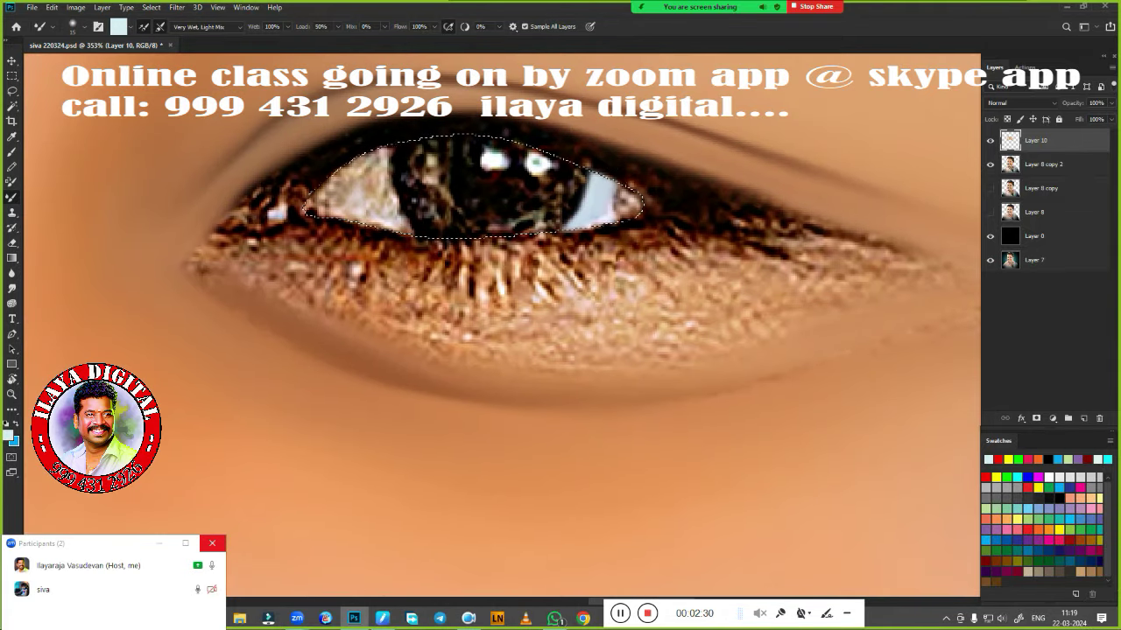
pyautogui.moveTo(385, 200); pyautogui.dragTo(348, 182)
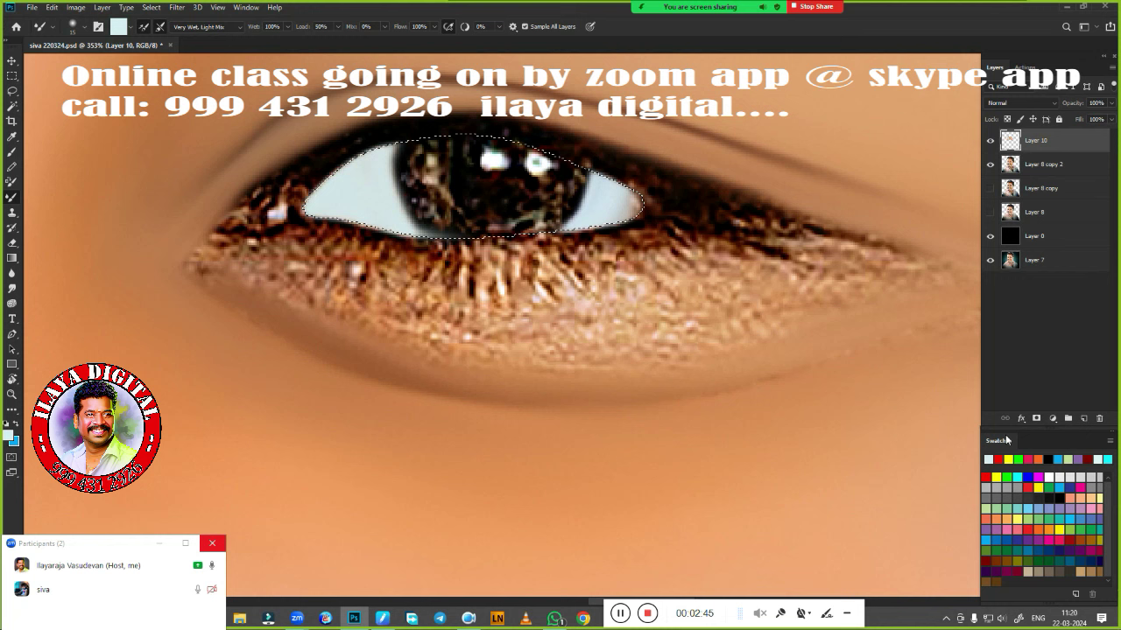
# Paint bright red into both eye-white corners and soften it
pyautogui.click(992, 559)
pyautogui.click(986, 478)
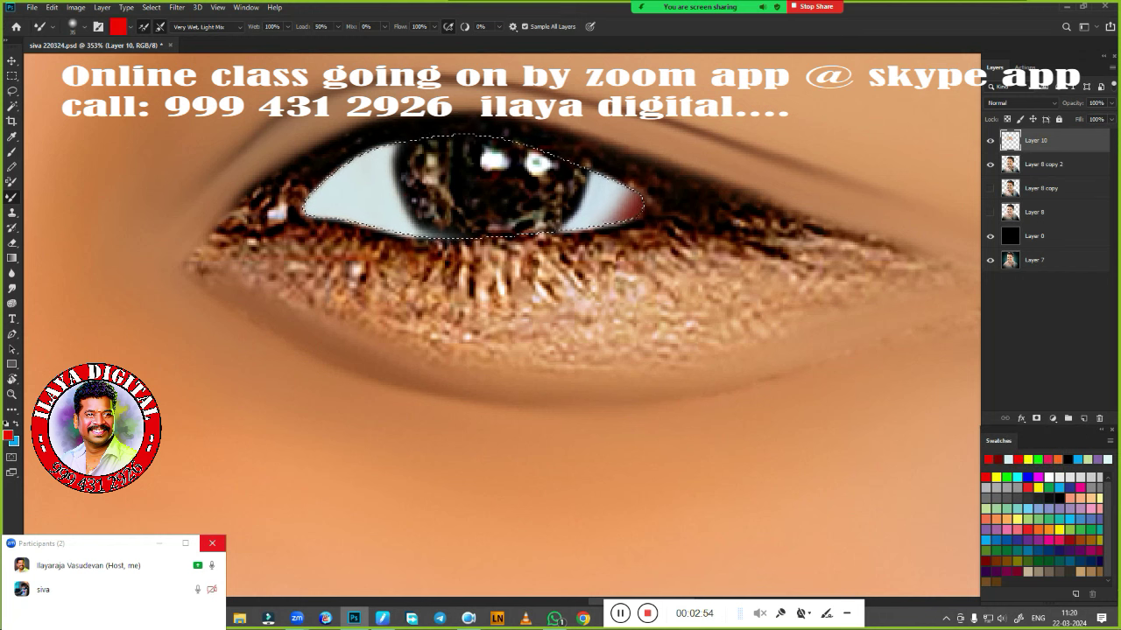
pyautogui.moveTo(307, 212); pyautogui.dragTo(341, 188)
pyautogui.moveTo(639, 203)
pyautogui.mouseDown()
pyautogui.moveTo(626, 218)
pyautogui.moveTo(644, 210)
pyautogui.mouseUp()
pyautogui.click(11, 273)
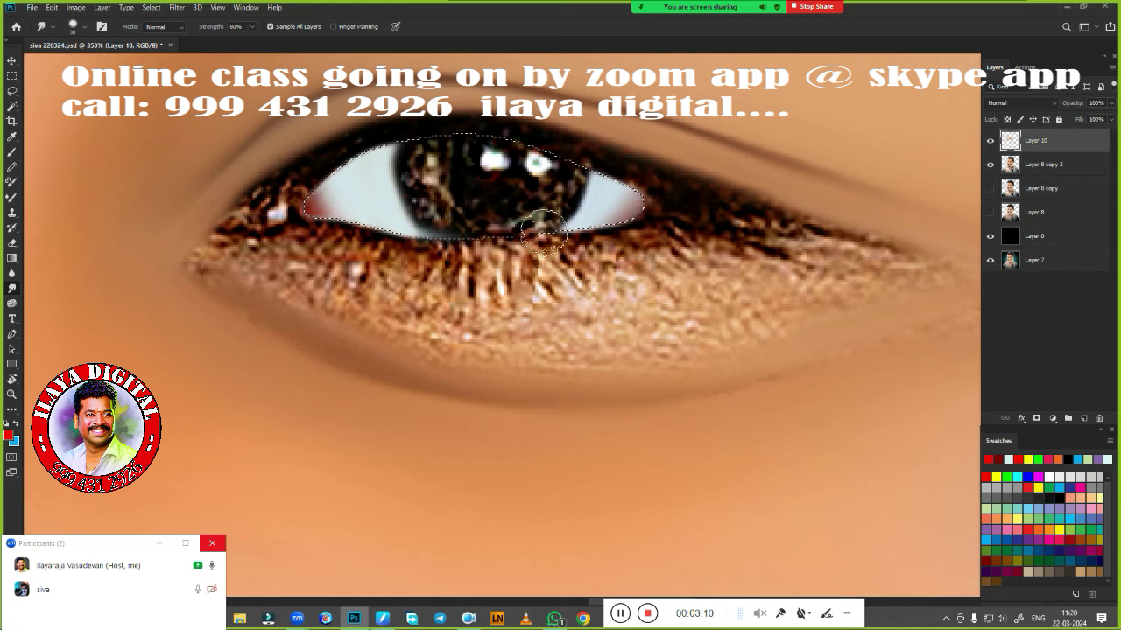
pyautogui.press('b')
pyautogui.moveTo(490, 219); pyautogui.dragTo(552, 305)
# On a new layer, paint a smoother, darker lower eyelid band and inner corner
pyautogui.click(990, 140)
pyautogui.click(990, 140)
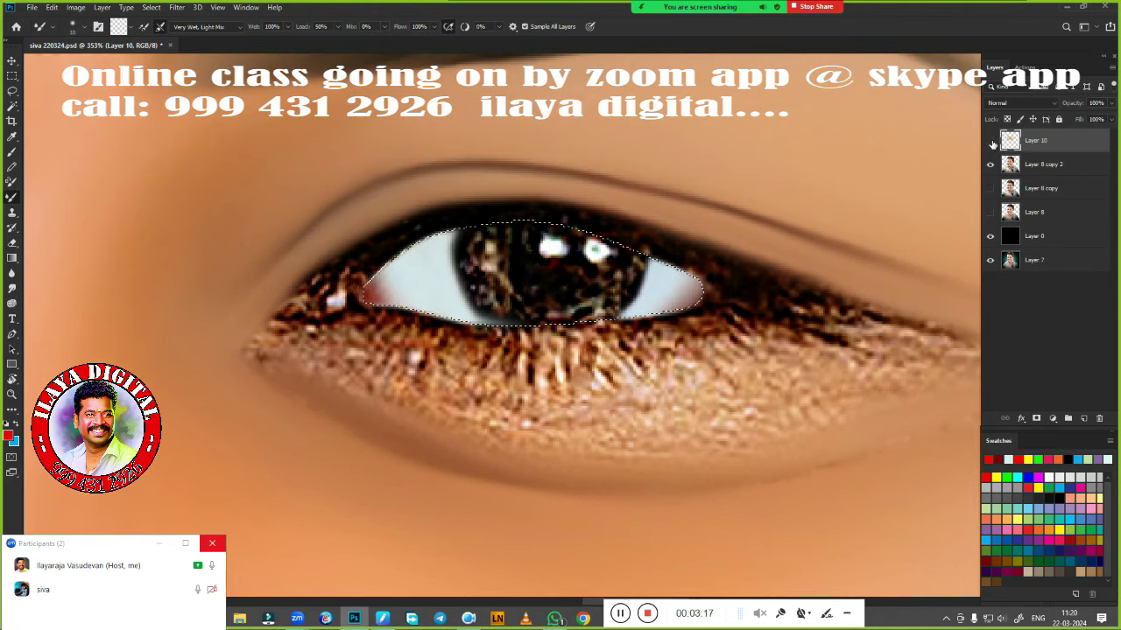
pyautogui.hotkey('ctrl', 'shift', 'alt', 'n')
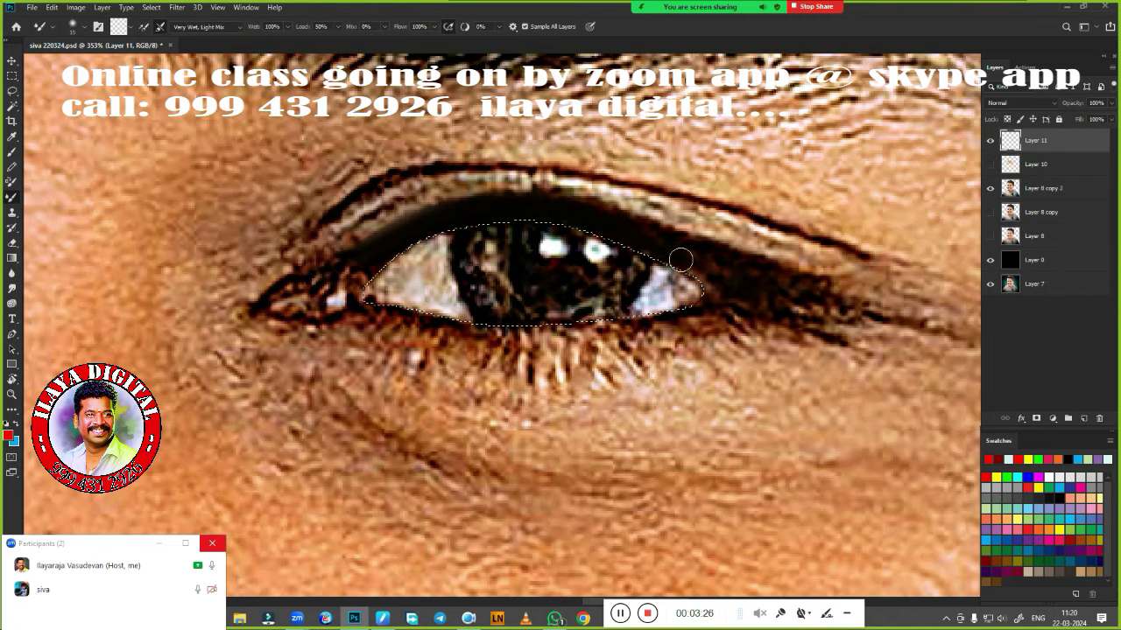
pyautogui.moveTo(674, 316)
pyautogui.mouseDown()
pyautogui.moveTo(516, 322)
pyautogui.moveTo(648, 329)
pyautogui.moveTo(394, 315)
pyautogui.moveTo(644, 325)
pyautogui.mouseUp()
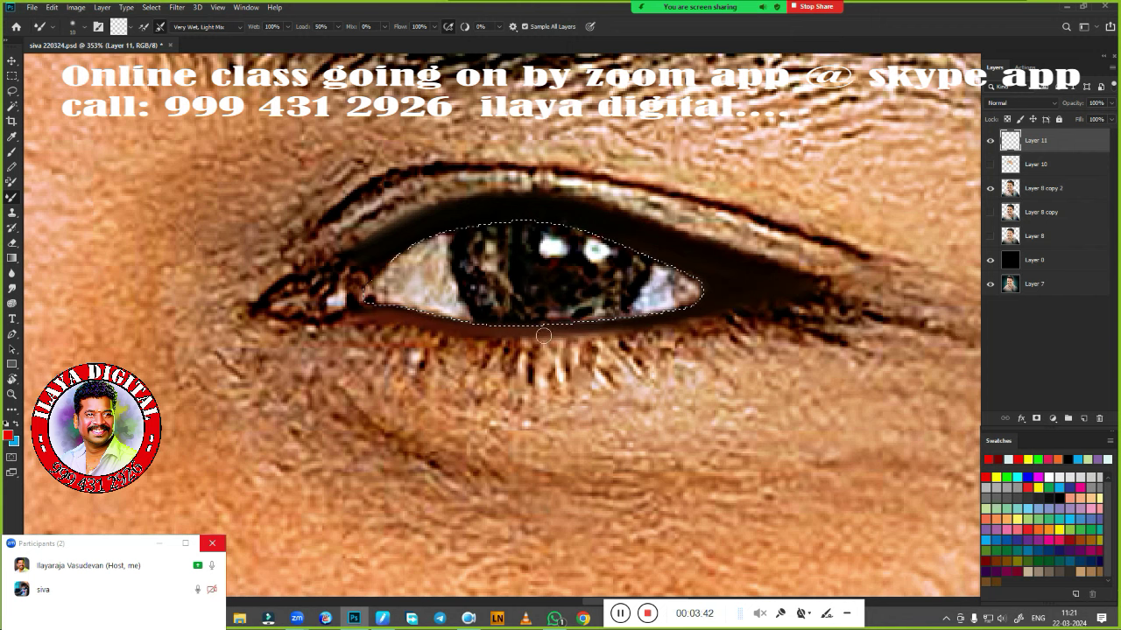
pyautogui.moveTo(347, 318)
pyautogui.mouseDown()
pyautogui.moveTo(293, 317)
pyautogui.moveTo(275, 298)
pyautogui.moveTo(262, 320)
pyautogui.moveTo(396, 313)
pyautogui.mouseUp()
pyautogui.click(990, 164)
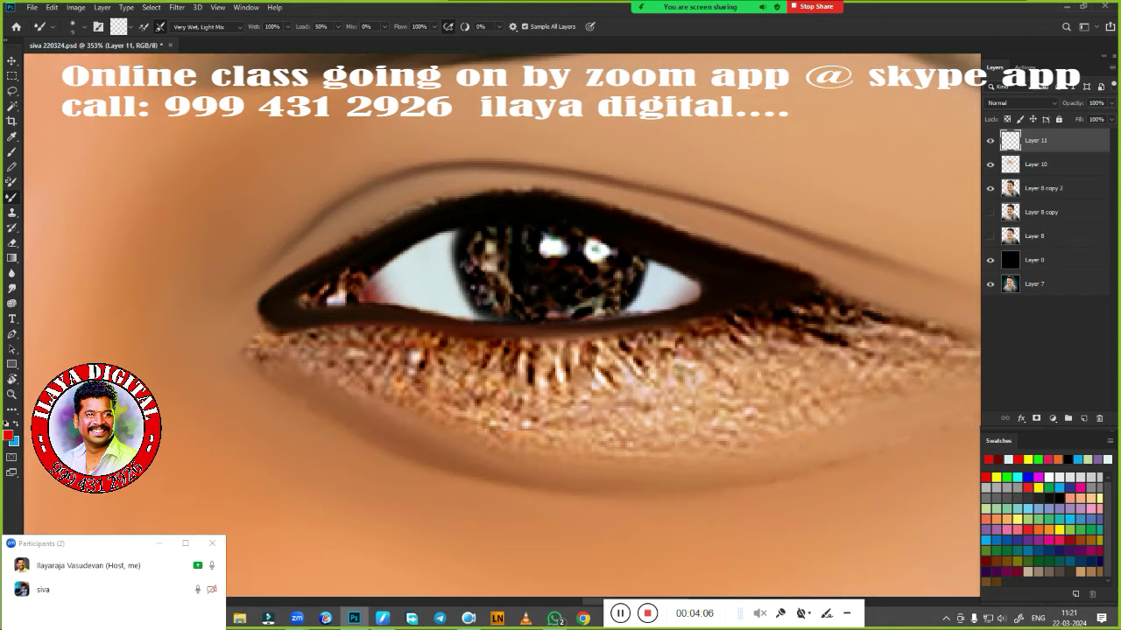
# Smooth the upper eyelid crease, inner eye corner and lower-lid lashes with Smudge
pyautogui.moveTo(490, 188)
pyautogui.mouseDown()
pyautogui.moveTo(621, 209)
pyautogui.moveTo(832, 291)
pyautogui.mouseUp()
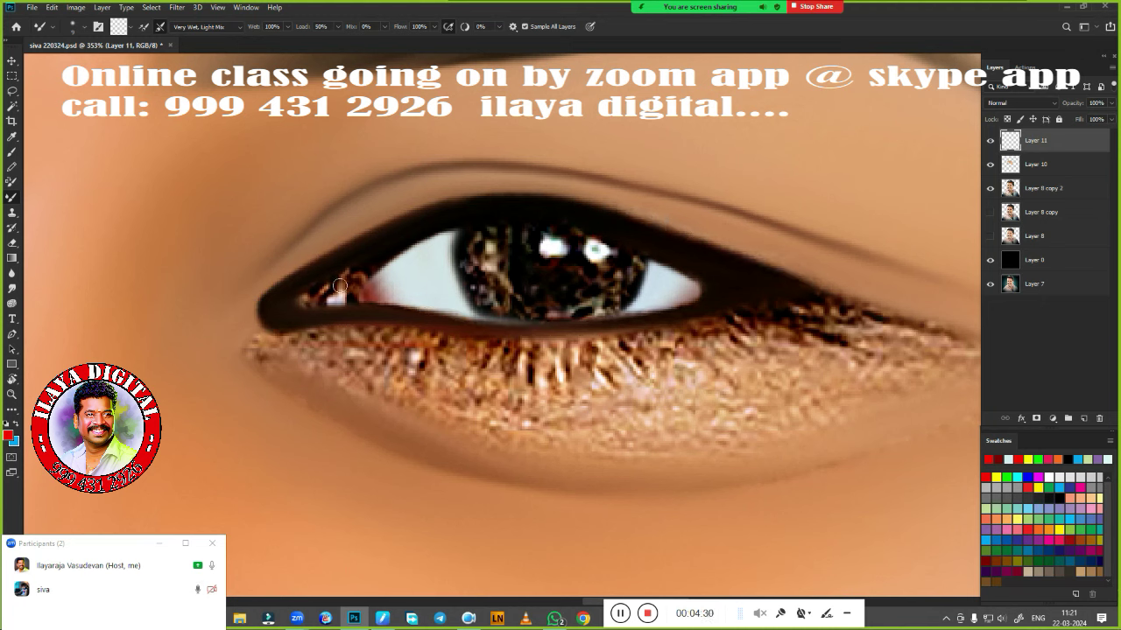
pyautogui.press('r')
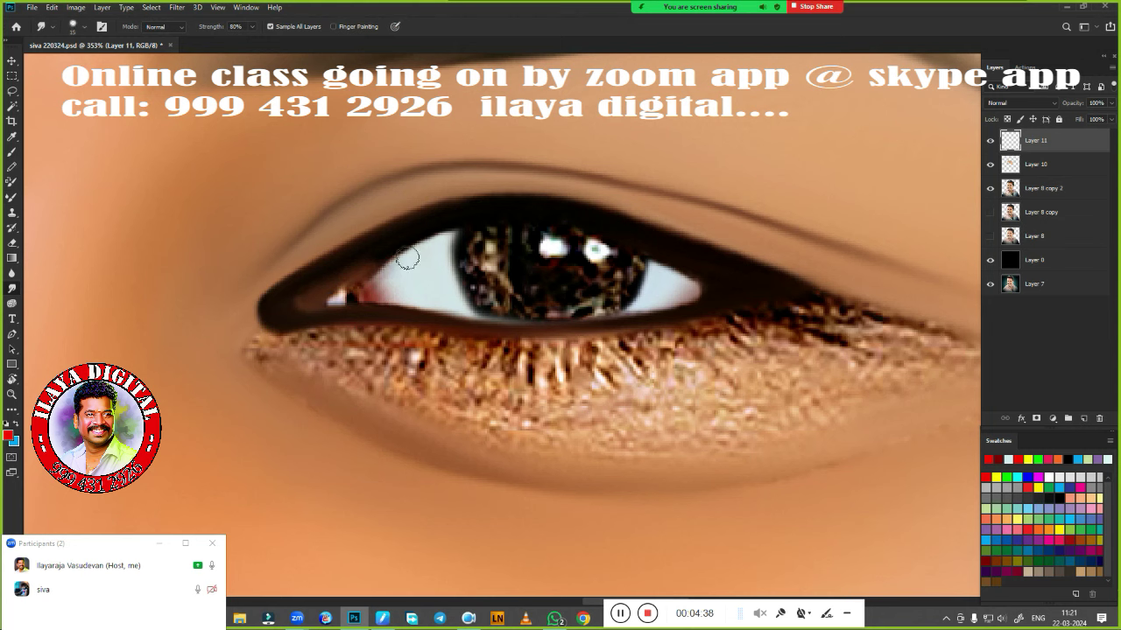
pyautogui.moveTo(407, 259); pyautogui.dragTo(380, 268)
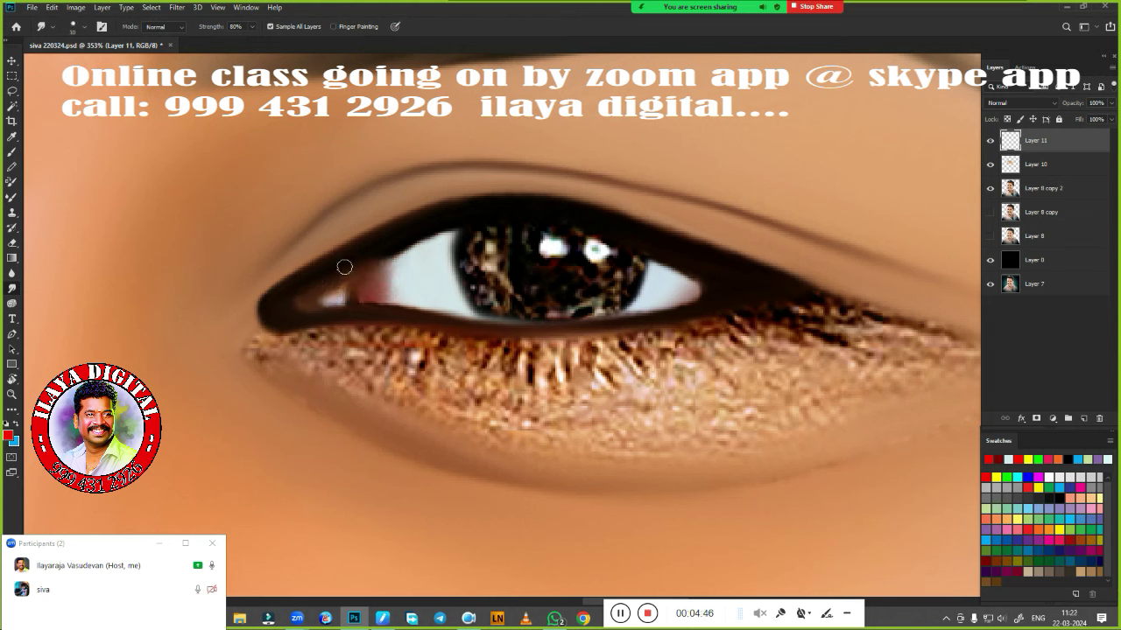
pyautogui.press('[')
pyautogui.press('[')
pyautogui.press('[')
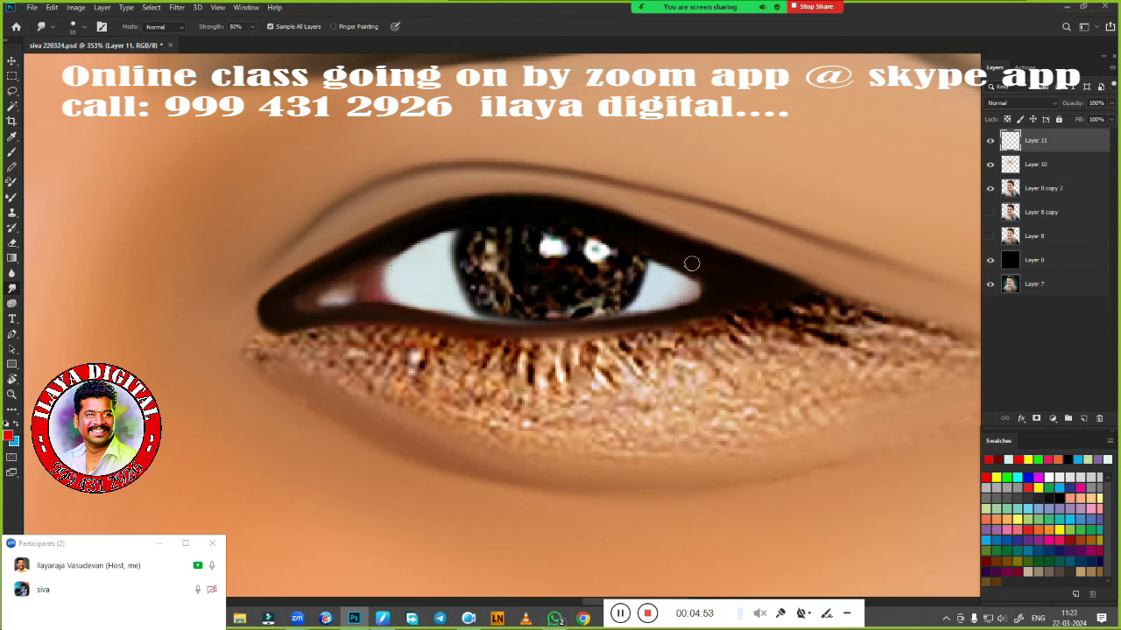
pyautogui.moveTo(254, 350); pyautogui.dragTo(503, 350)
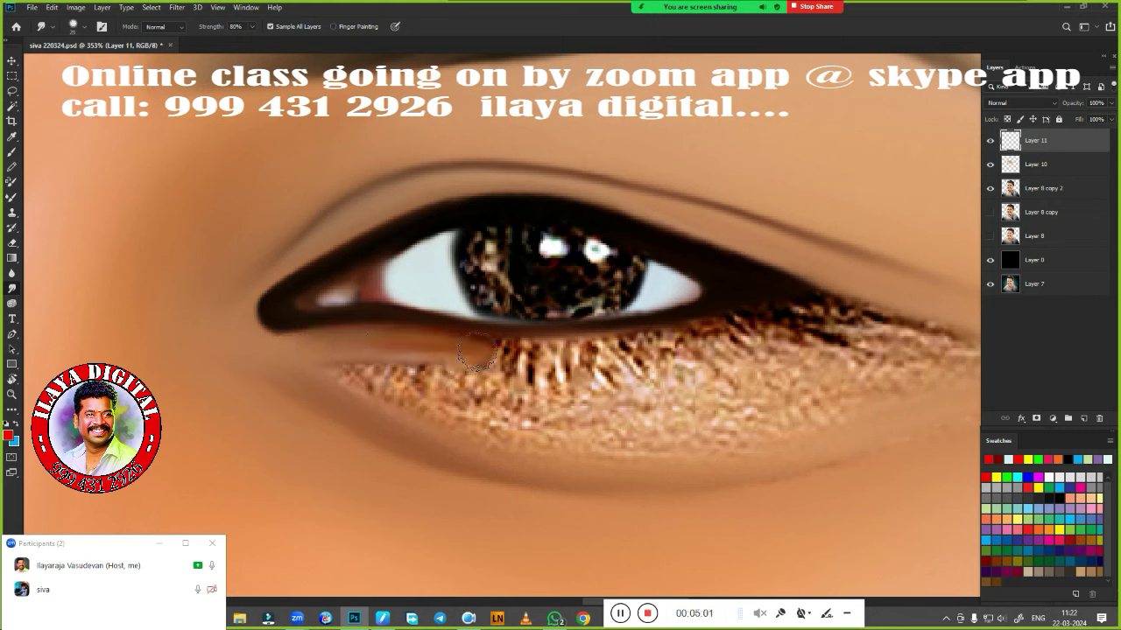
pyautogui.moveTo(595, 345)
pyautogui.mouseDown()
pyautogui.moveTo(735, 337)
pyautogui.moveTo(465, 338)
pyautogui.moveTo(795, 305)
pyautogui.moveTo(776, 310)
pyautogui.mouseUp()
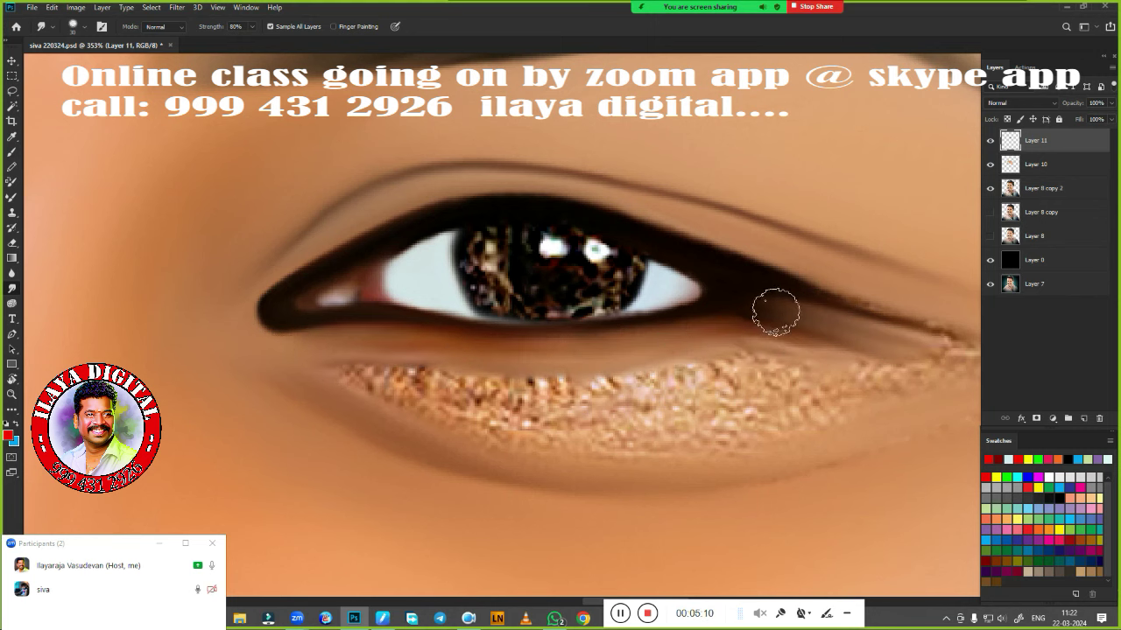
# Smudge the glittery texture below the lower lid and the outer-corner wrinkles smooth
pyautogui.moveTo(587, 389)
pyautogui.mouseDown()
pyautogui.moveTo(780, 368)
pyautogui.moveTo(436, 376)
pyautogui.mouseUp()
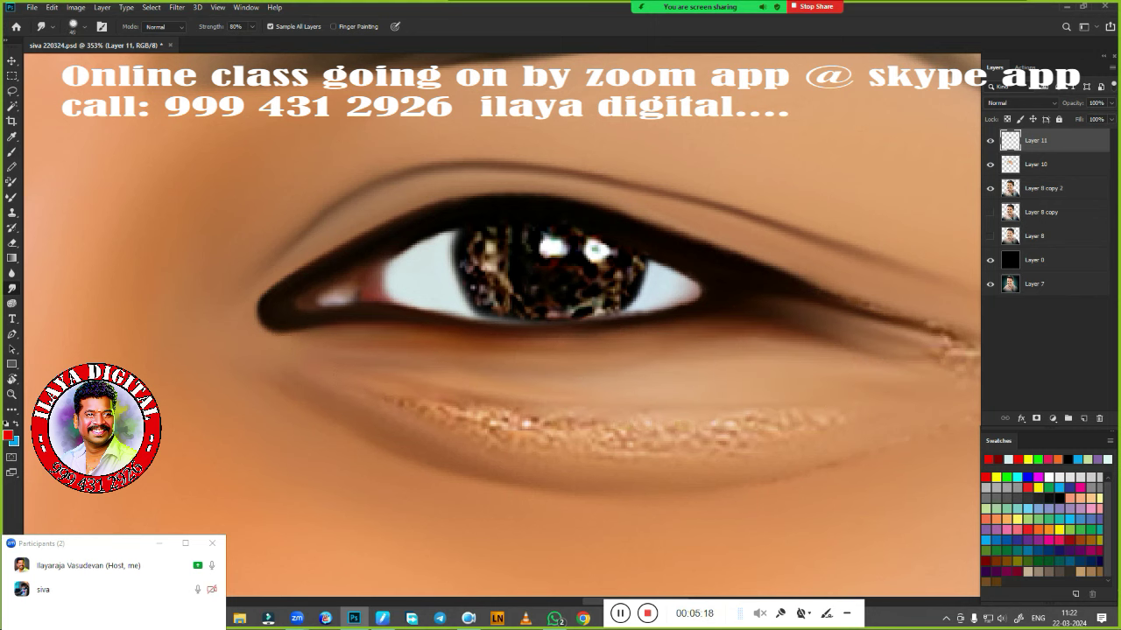
pyautogui.moveTo(429, 421); pyautogui.dragTo(840, 420)
pyautogui.moveTo(840, 420)
pyautogui.mouseDown()
pyautogui.moveTo(464, 424)
pyautogui.moveTo(428, 379)
pyautogui.mouseUp()
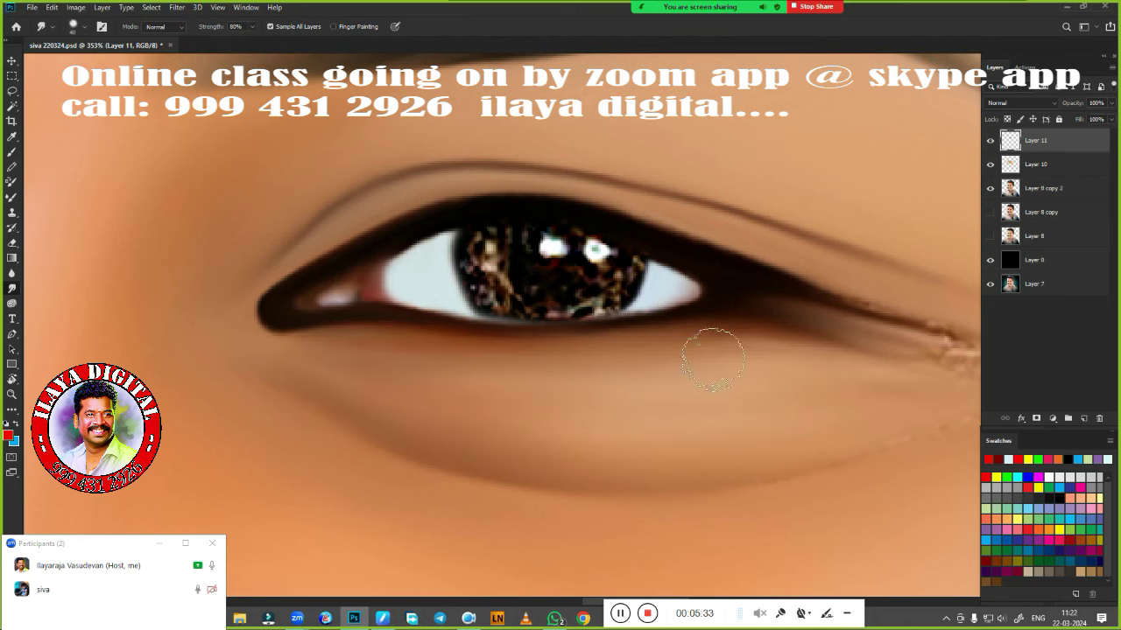
pyautogui.scroll(-3, 689, 345)
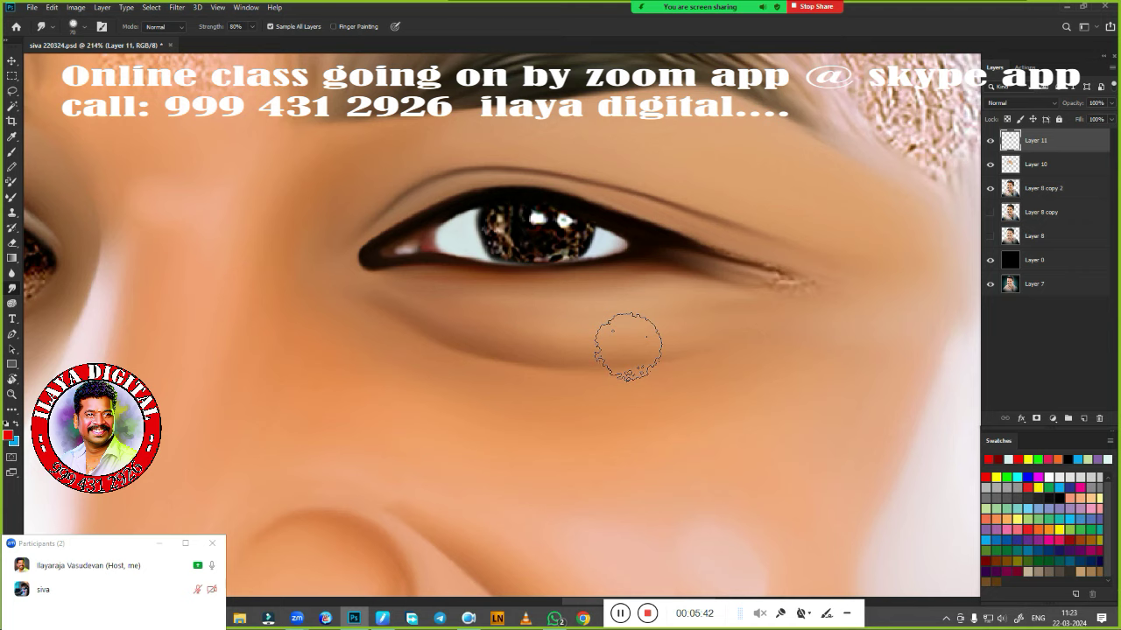
pyautogui.moveTo(821, 293)
pyautogui.mouseDown()
pyautogui.moveTo(803, 254)
pyautogui.moveTo(711, 260)
pyautogui.moveTo(670, 279)
pyautogui.mouseUp()
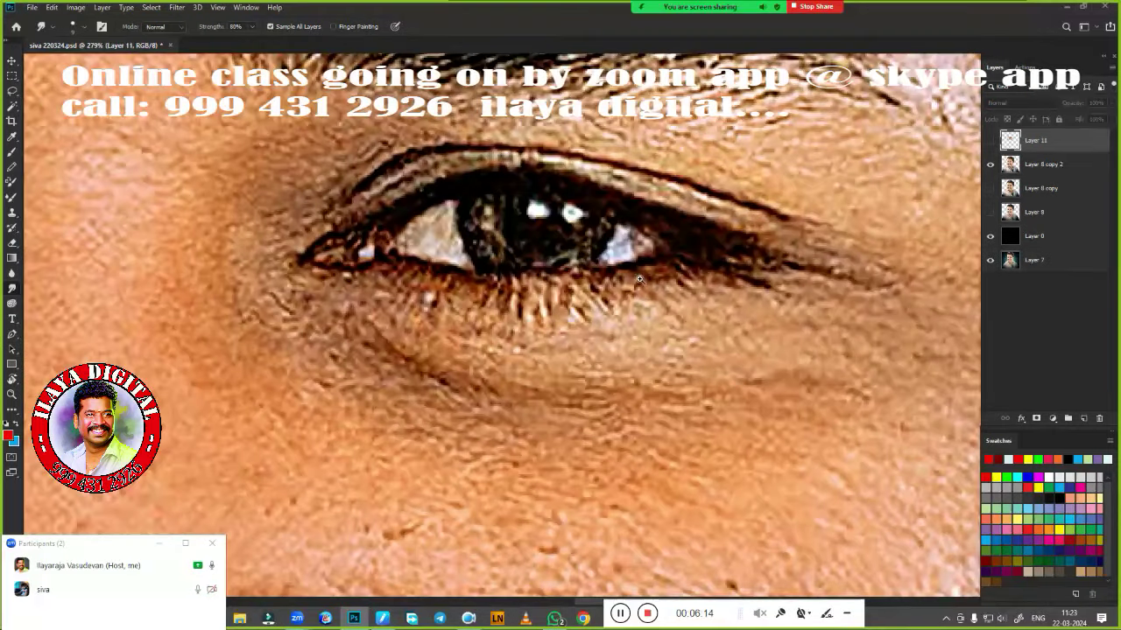
# Select the iris with a circular marquee and smudge the speckles into solid dark brown
pyautogui.hotkey('shift', 'm')
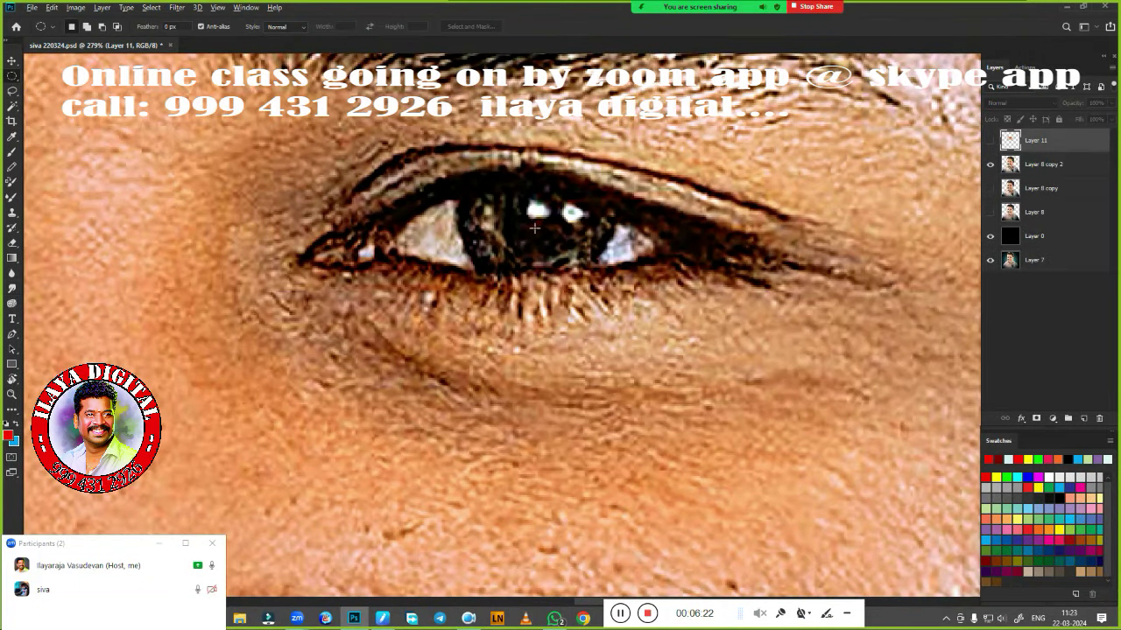
pyautogui.moveTo(534, 228)
pyautogui.mouseDown()
pyautogui.moveTo(621, 329)
pyautogui.moveTo(616, 350)
pyautogui.mouseUp()
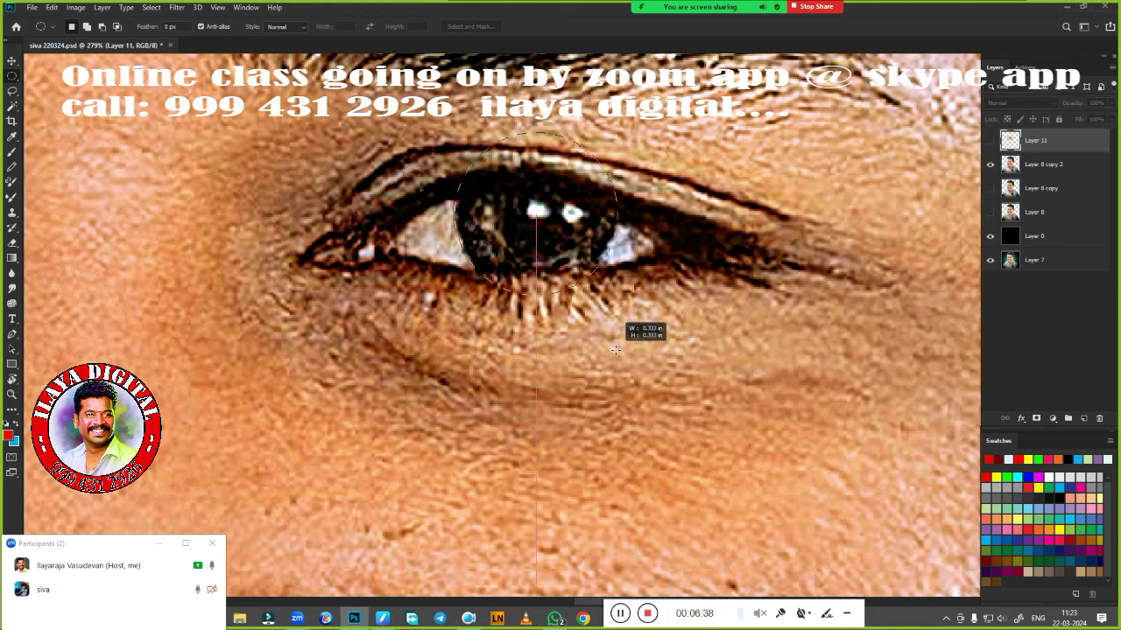
pyautogui.click(990, 140)
pyautogui.press('r')
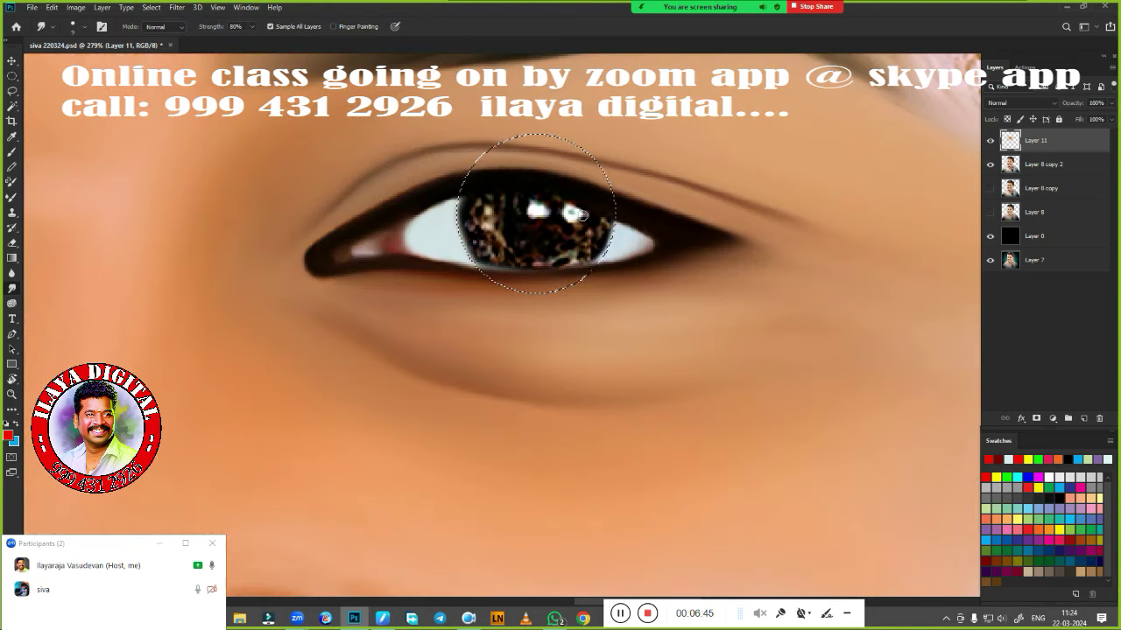
pyautogui.moveTo(581, 215)
pyautogui.mouseDown()
pyautogui.moveTo(555, 233)
pyautogui.moveTo(483, 243)
pyautogui.moveTo(595, 254)
pyautogui.mouseUp()
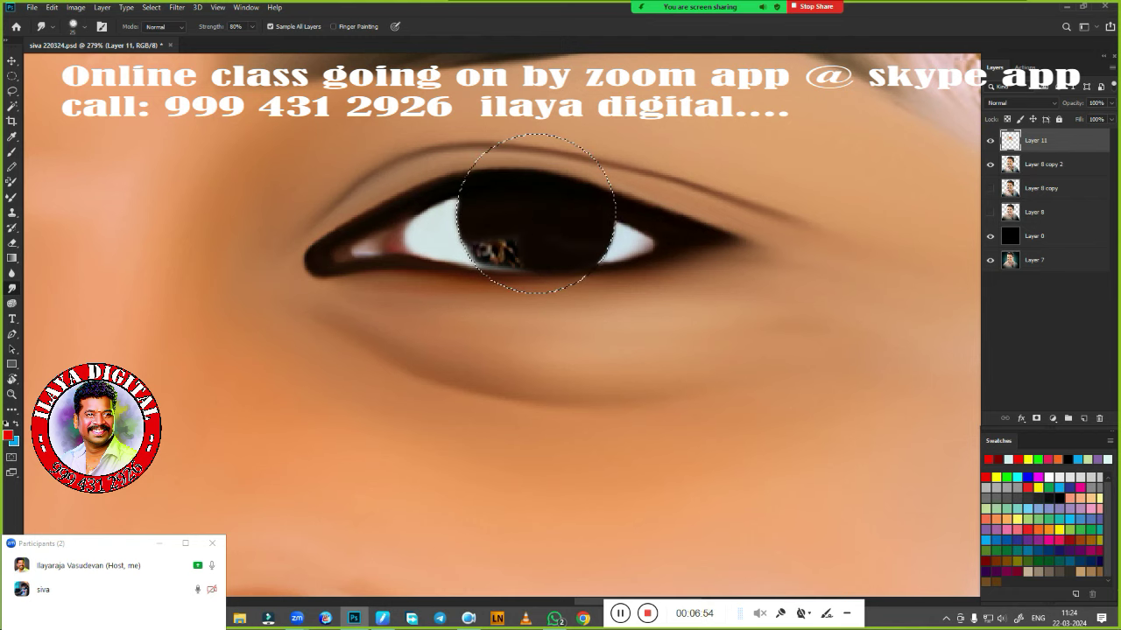
pyautogui.moveTo(500, 252)
pyautogui.mouseDown()
pyautogui.moveTo(475, 238)
pyautogui.moveTo(566, 243)
pyautogui.mouseUp()
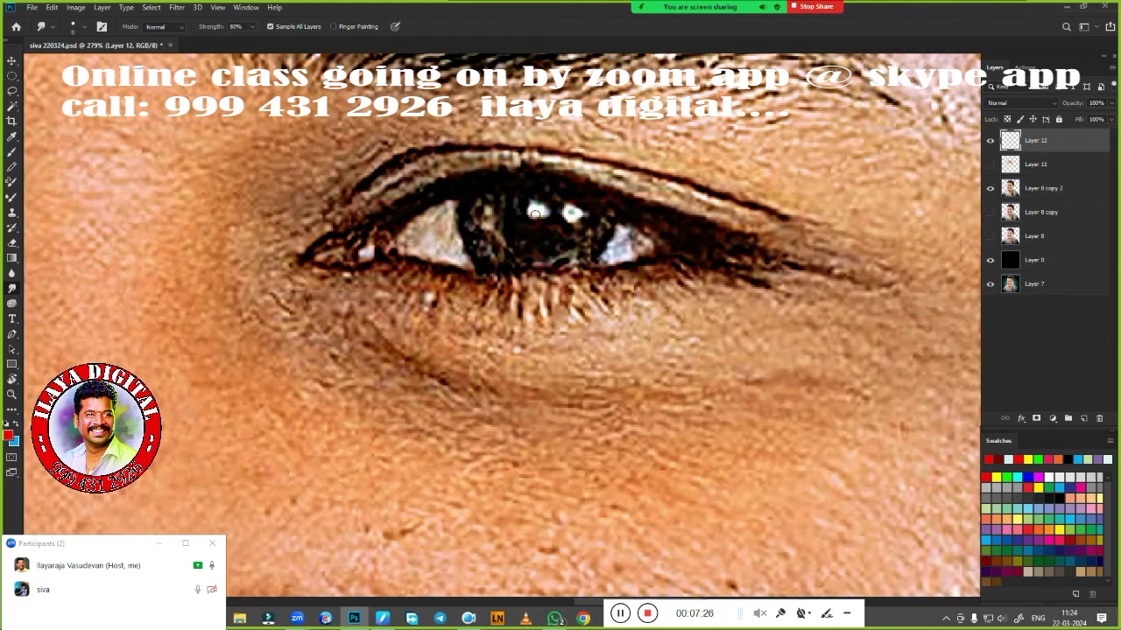
pyautogui.click(990, 165)
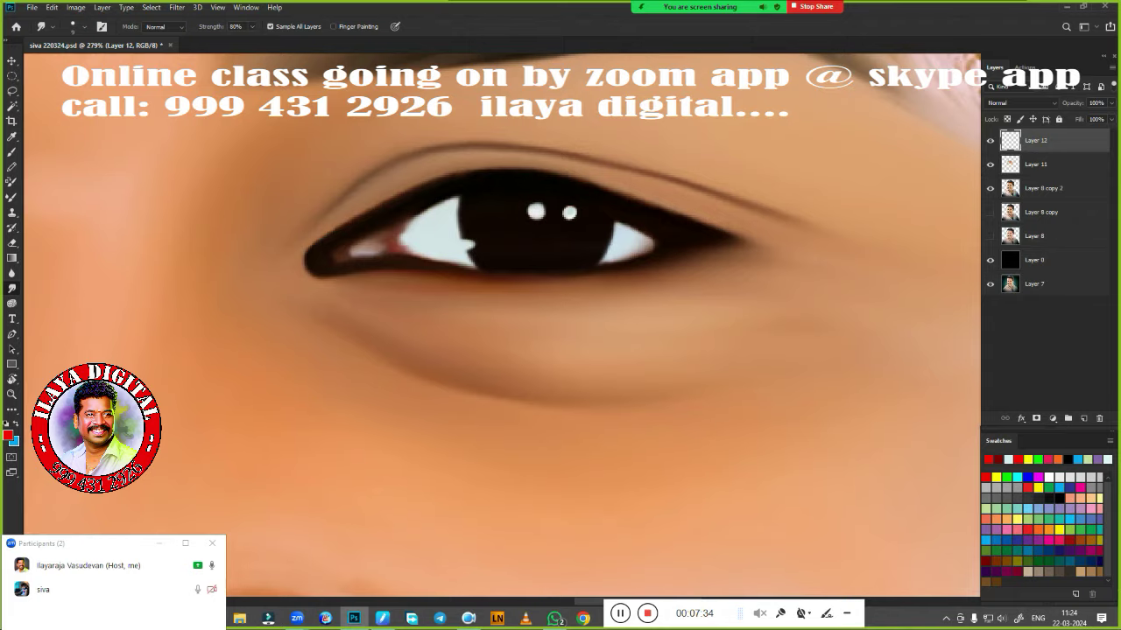
pyautogui.hotkey('ctrl', '0')
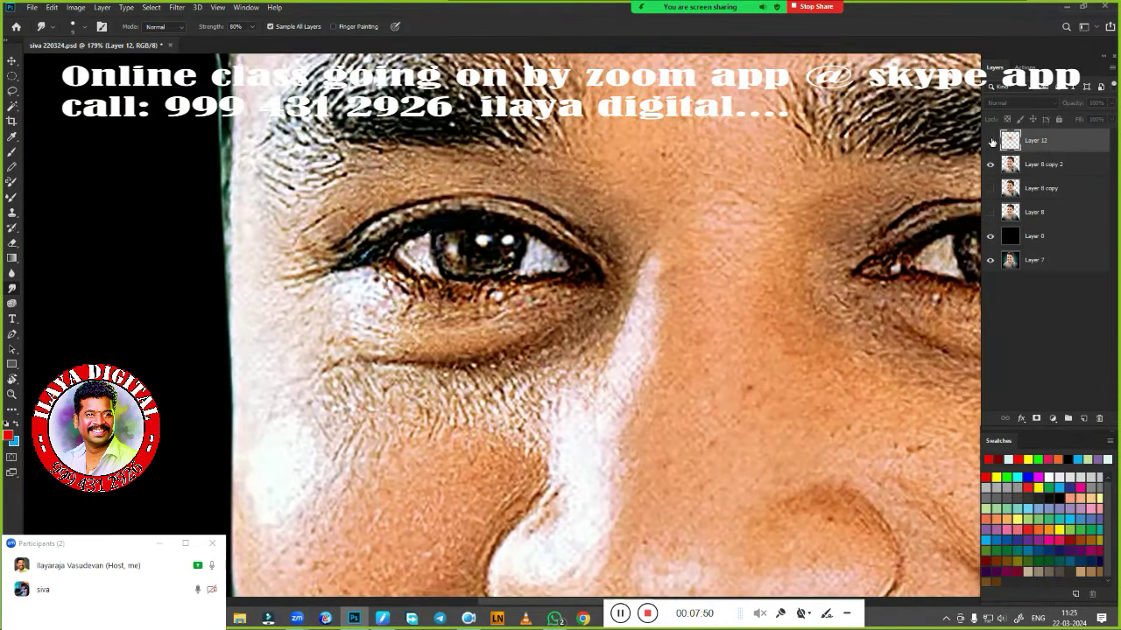
# Paint the selected eye white a light colour with the Mixer Brush
pyautogui.press('p')
pyautogui.scroll(5, 379, 186)
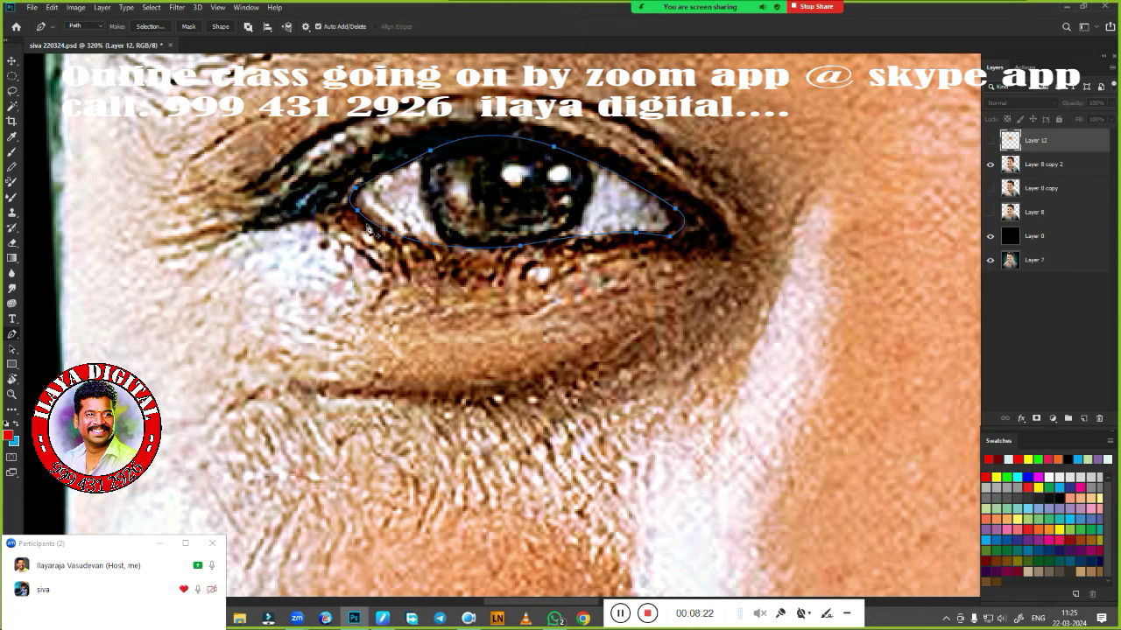
pyautogui.click(990, 140)
pyautogui.press('b')
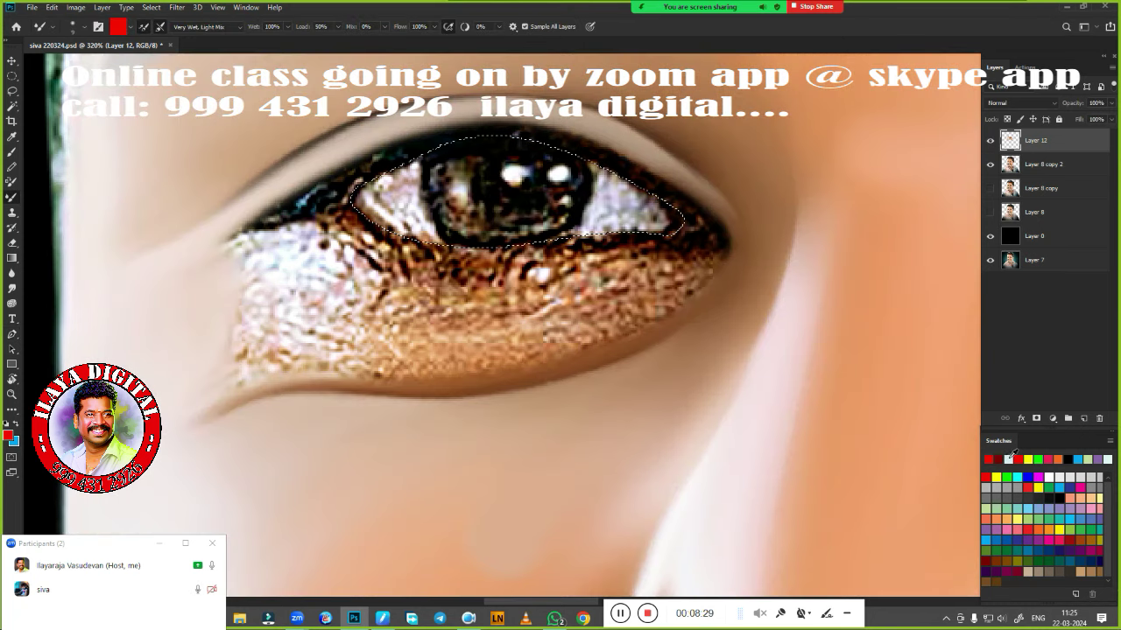
pyautogui.click(1009, 459)
pyautogui.moveTo(573, 210); pyautogui.dragTo(643, 215)
pyautogui.moveTo(394, 202)
pyautogui.mouseDown()
pyautogui.moveTo(442, 205)
pyautogui.moveTo(429, 179)
pyautogui.mouseUp()
# Set a light blue paint colour and blend the eye white into the red inner corner
pyautogui.click(118, 26)
pyautogui.press('Return')
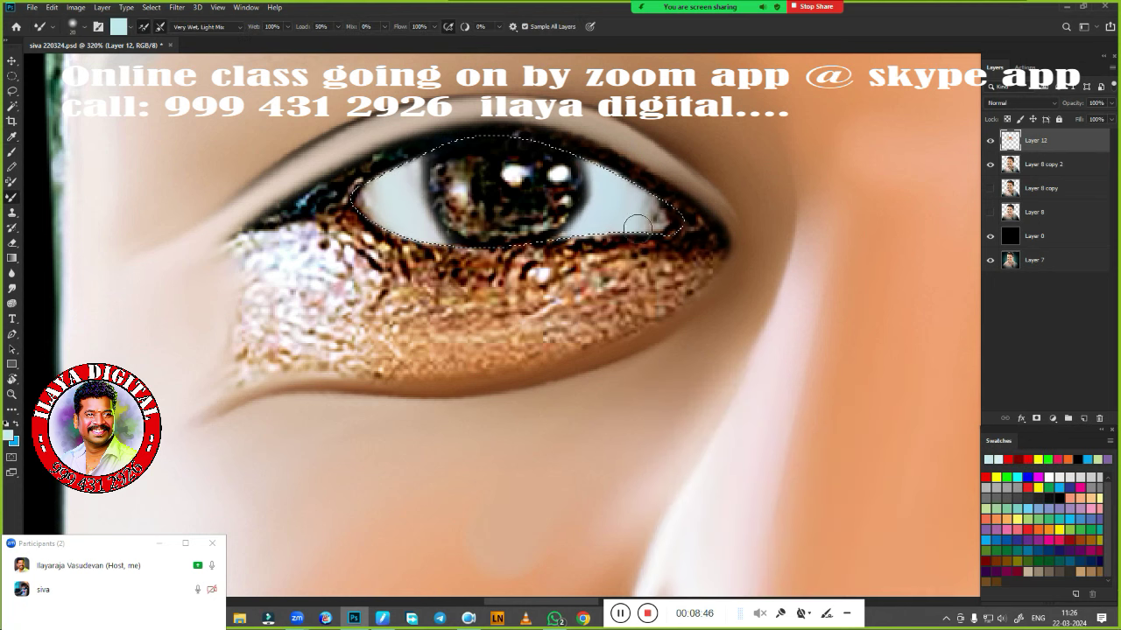
pyautogui.click(1016, 458)
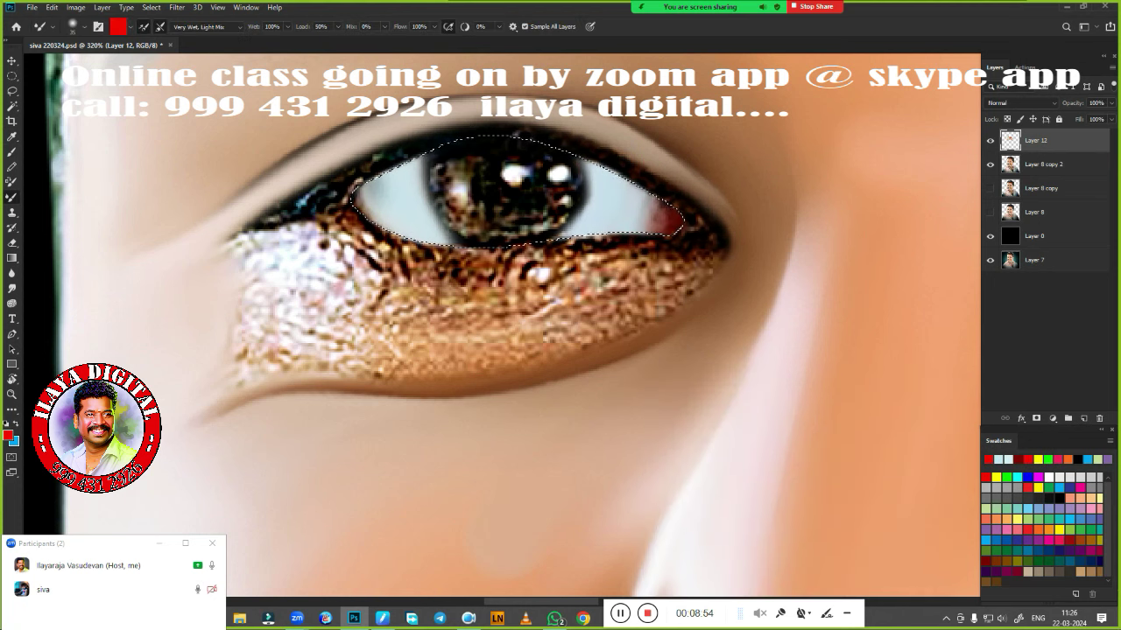
pyautogui.press('r')
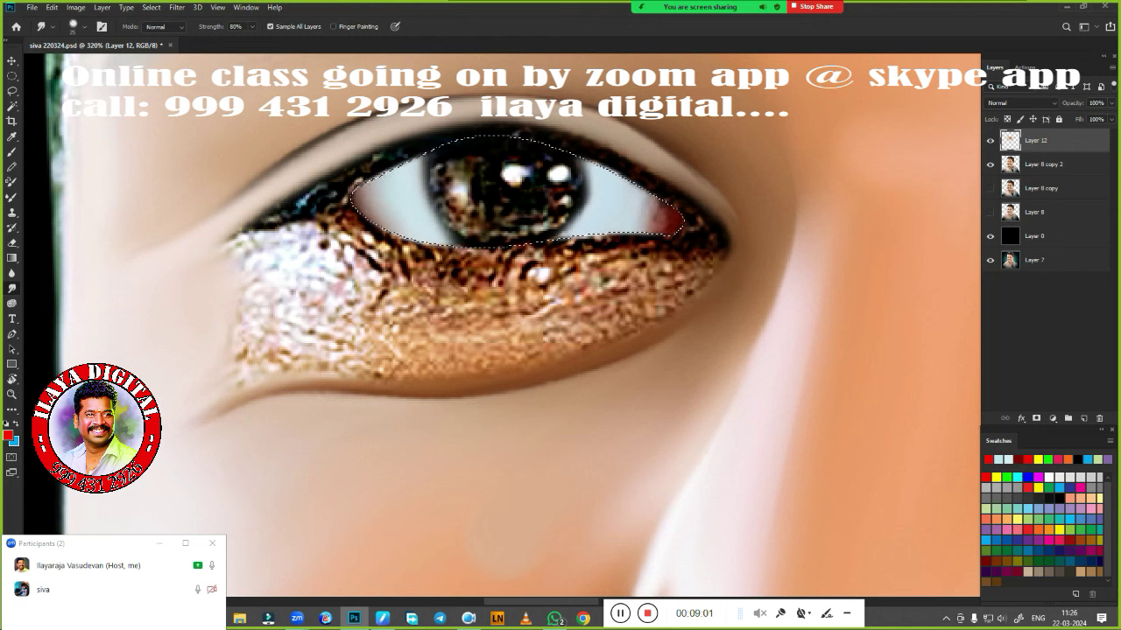
pyautogui.moveTo(644, 208); pyautogui.dragTo(676, 223)
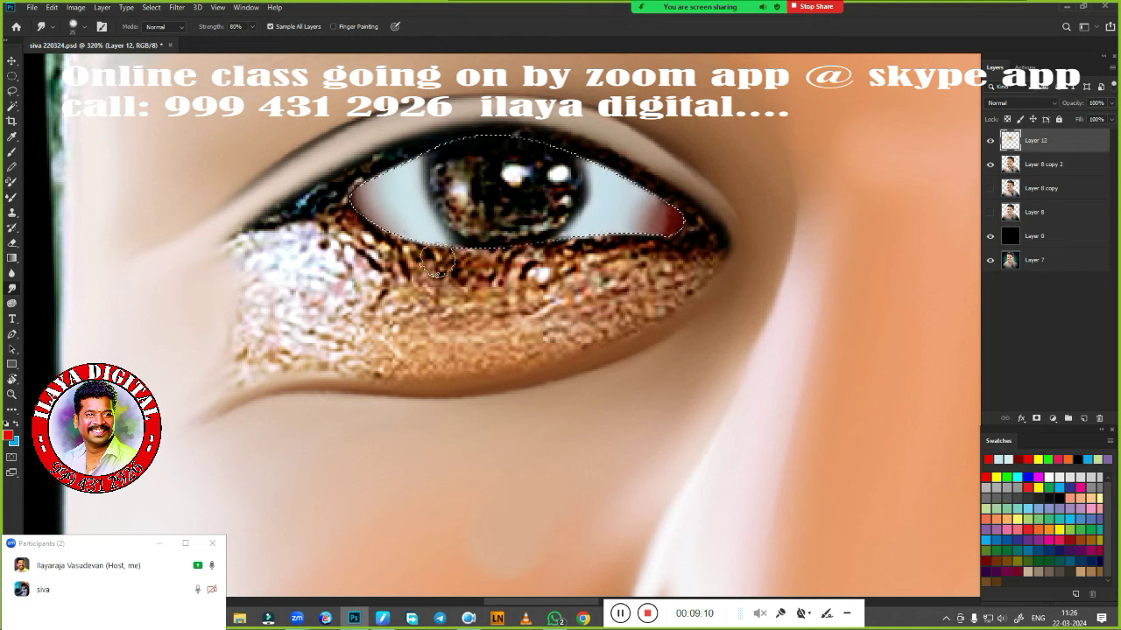
# Darken the upper and lower lash lines into smooth dark bands
pyautogui.press('b')
pyautogui.moveTo(593, 263); pyautogui.dragTo(541, 311)
pyautogui.moveTo(219, 272); pyautogui.dragTo(324, 214)
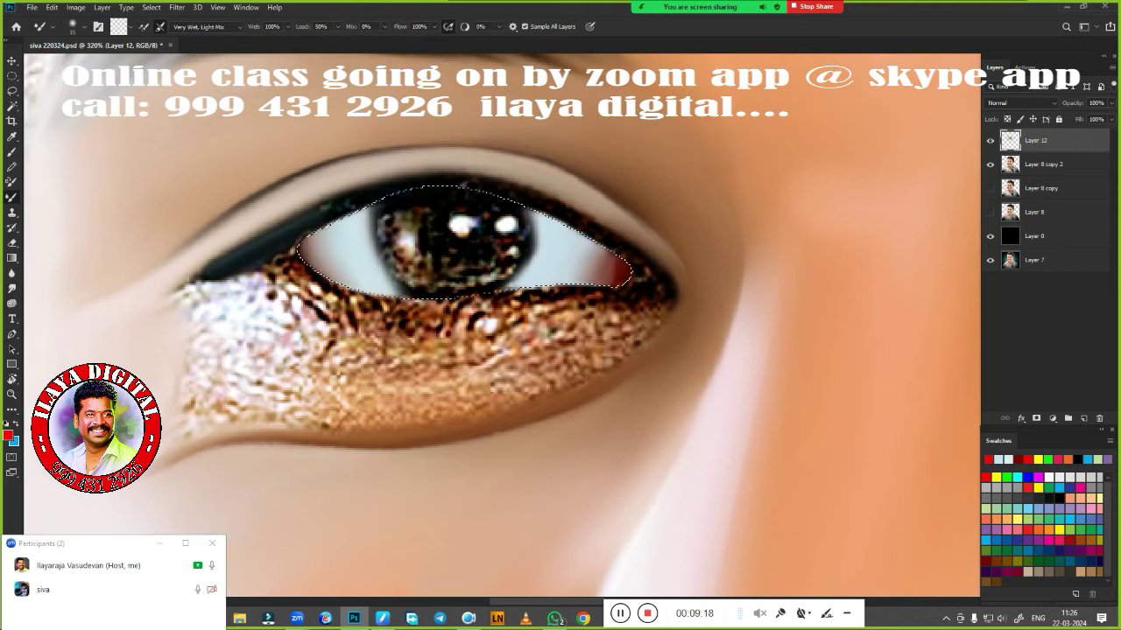
pyautogui.moveTo(254, 254); pyautogui.dragTo(333, 219)
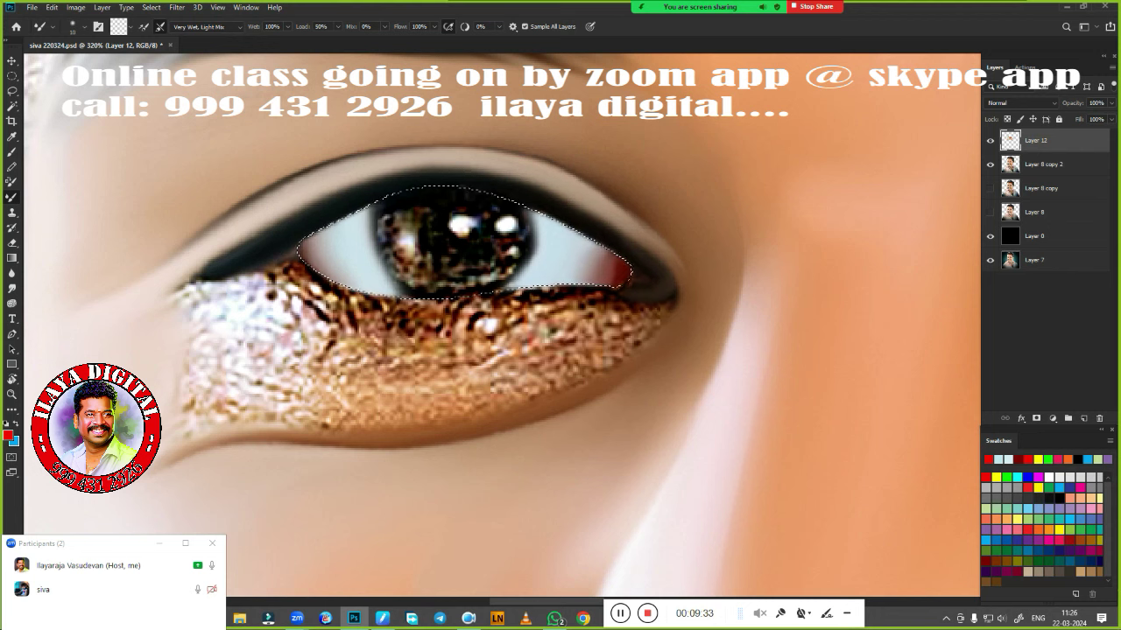
pyautogui.moveTo(658, 296); pyautogui.dragTo(394, 298)
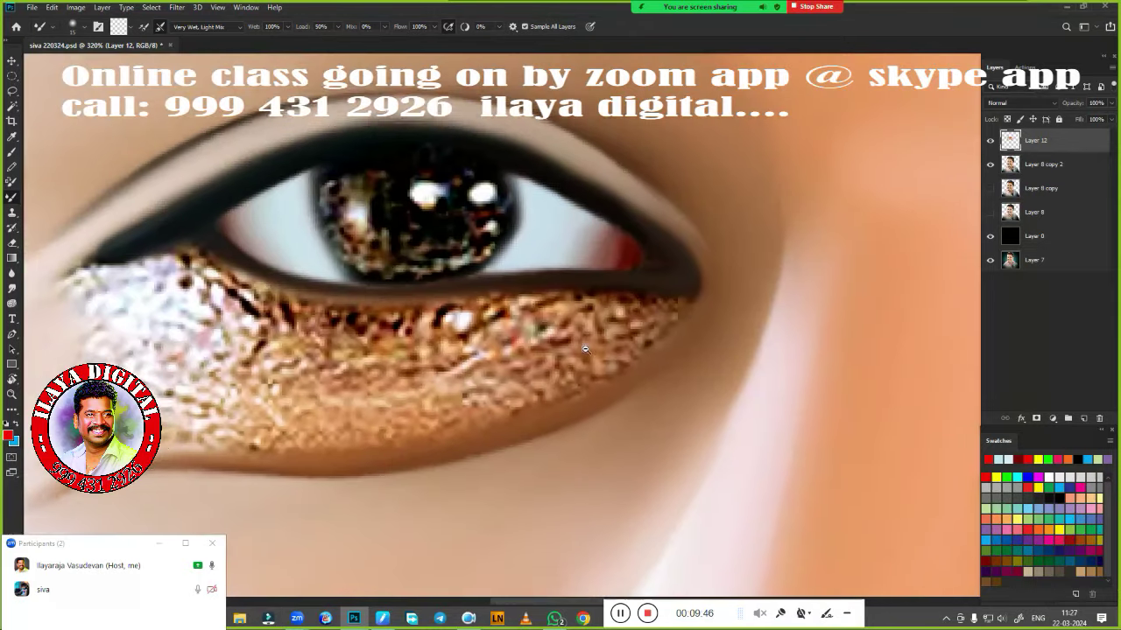
pyautogui.scroll(-3, 473, 230)
# On a new layer, reselect the iris circle, smudge its edges dark, feather, then deselect
pyautogui.moveTo(472, 231); pyautogui.dragTo(403, 244)
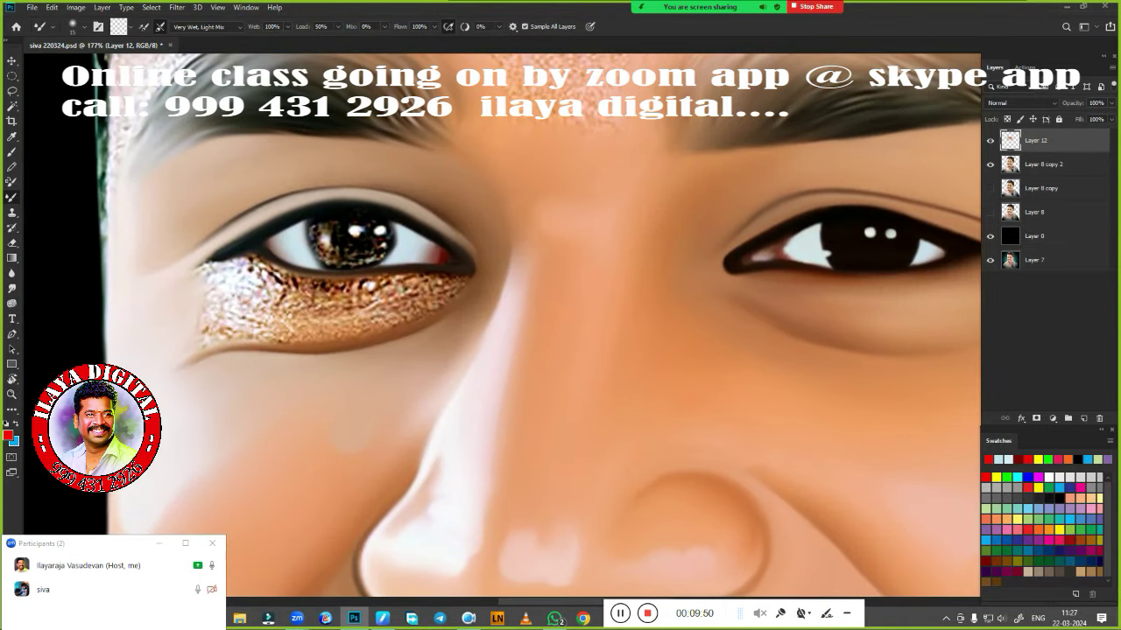
pyautogui.press('l')
pyautogui.hotkey('ctrl', 'j')
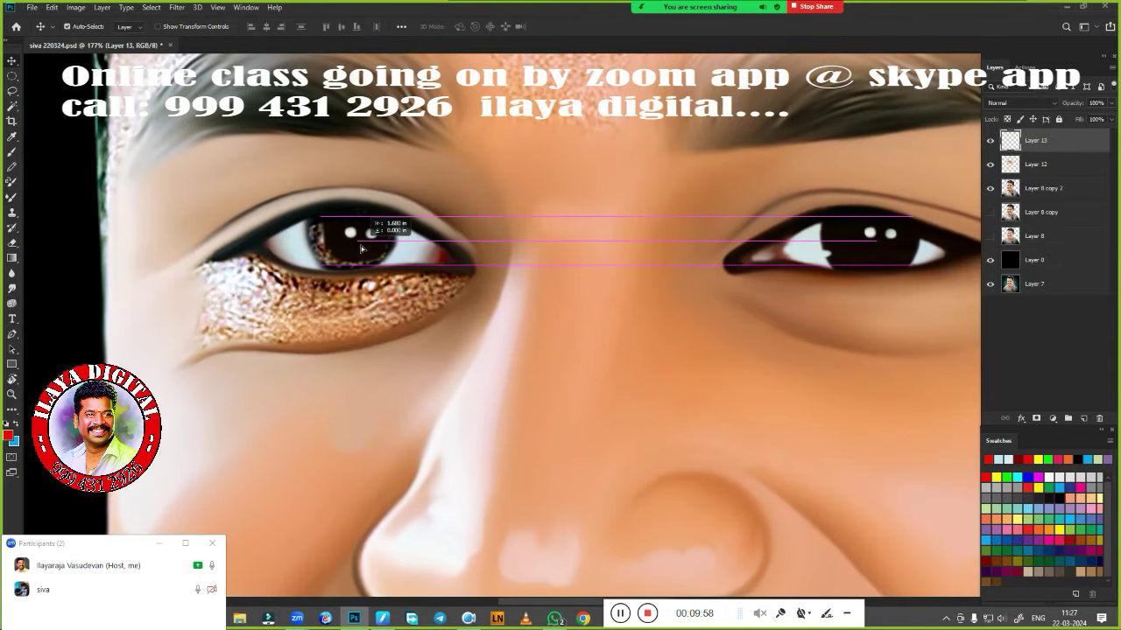
pyautogui.press('m')
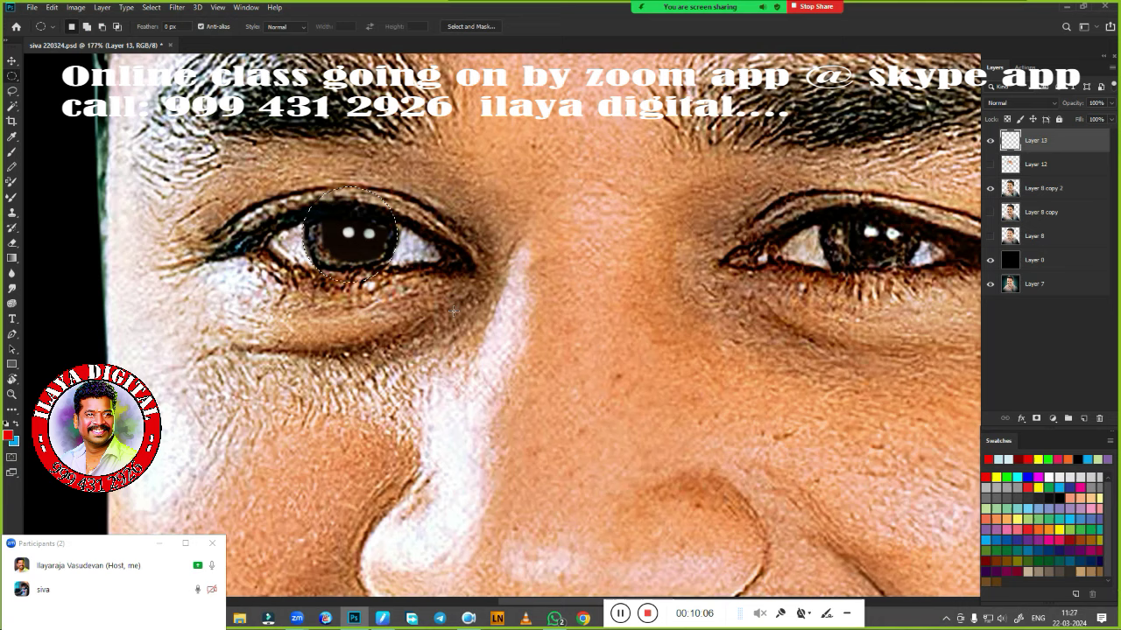
pyautogui.hotkey('ctrl', 'z')
pyautogui.scroll(5, 244, 245)
pyautogui.press('r')
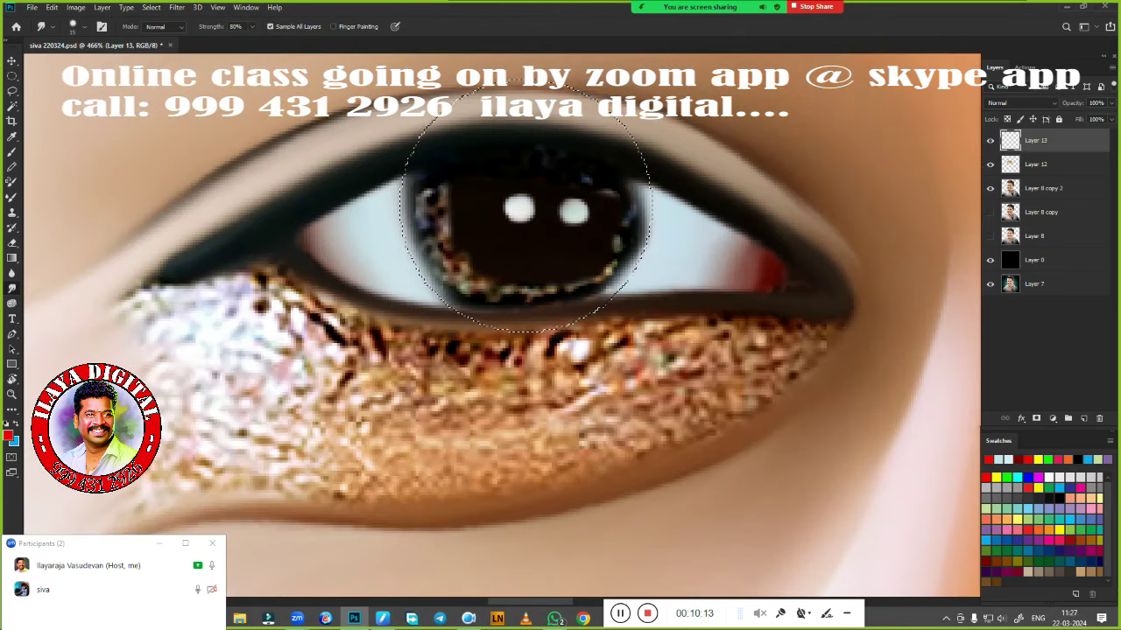
pyautogui.moveTo(541, 284)
pyautogui.mouseDown()
pyautogui.moveTo(475, 280)
pyautogui.moveTo(420, 210)
pyautogui.moveTo(414, 263)
pyautogui.mouseUp()
pyautogui.moveTo(646, 181); pyautogui.dragTo(647, 252)
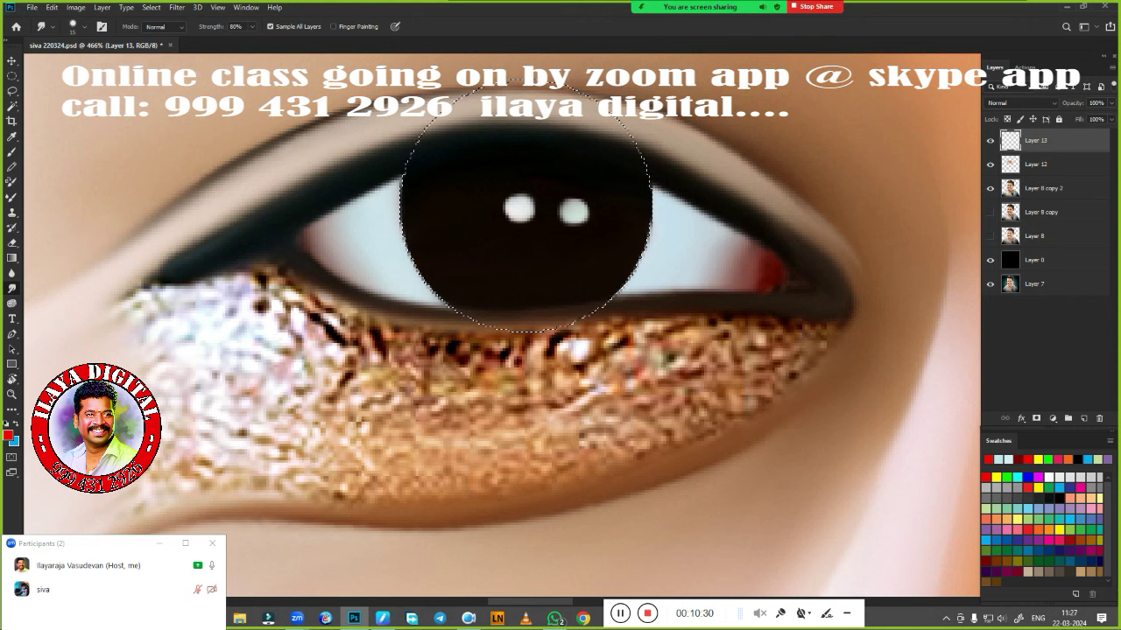
pyautogui.hotkey('shift', 'F6')
pyautogui.press('Return')
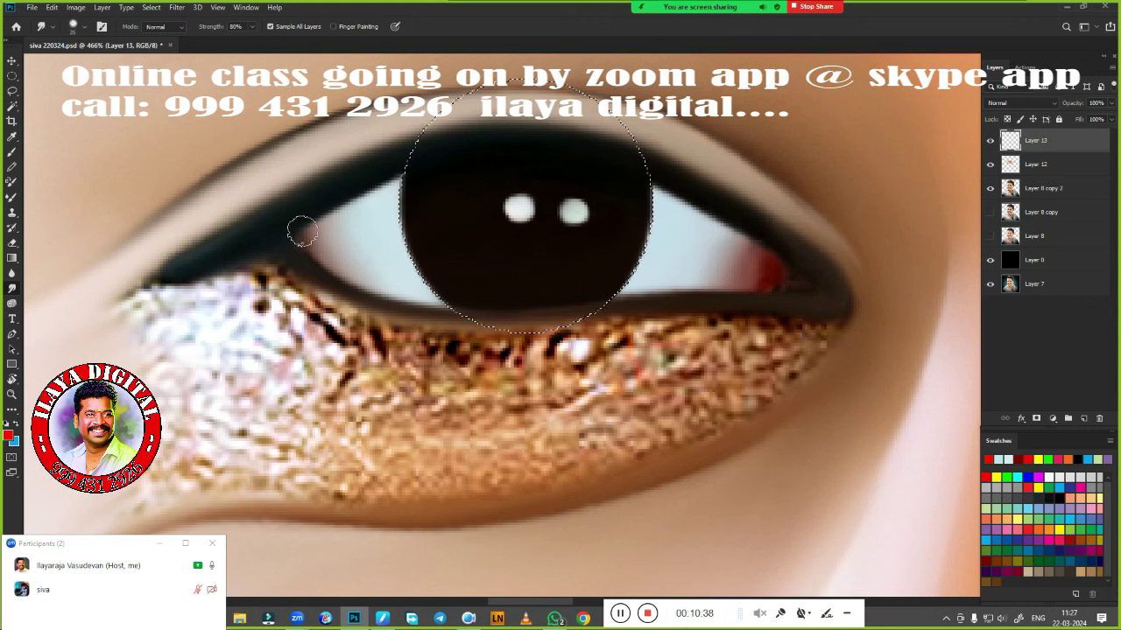
pyautogui.hotkey('ctrl', 'd')
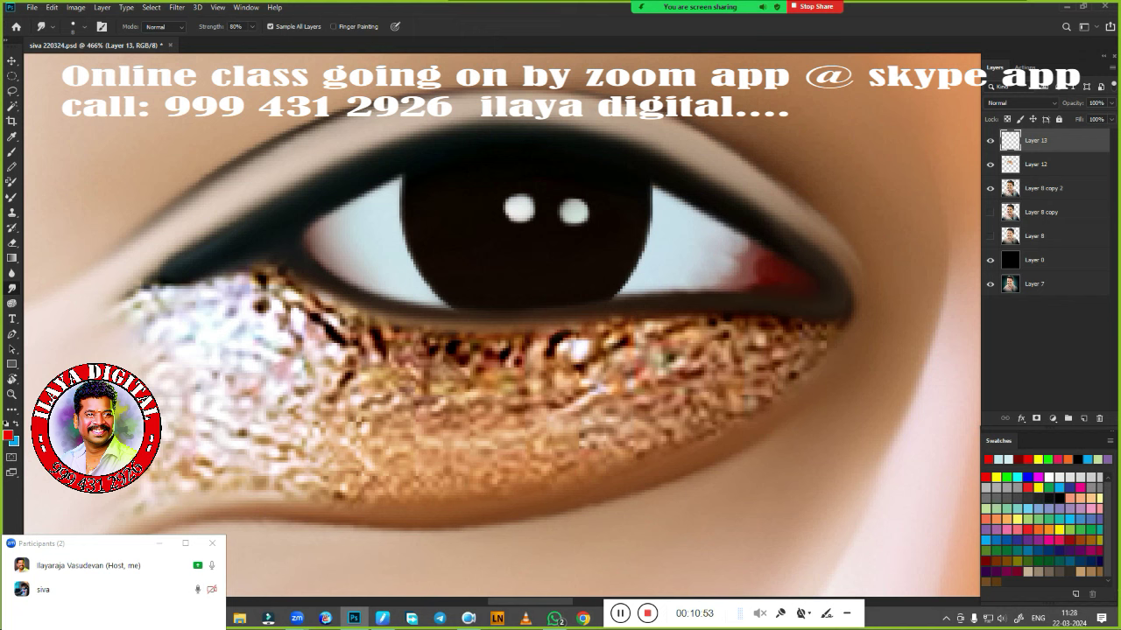
# Smudge the glitter at the inner eye corner into smooth skin
pyautogui.scroll(-5, 630, 254)
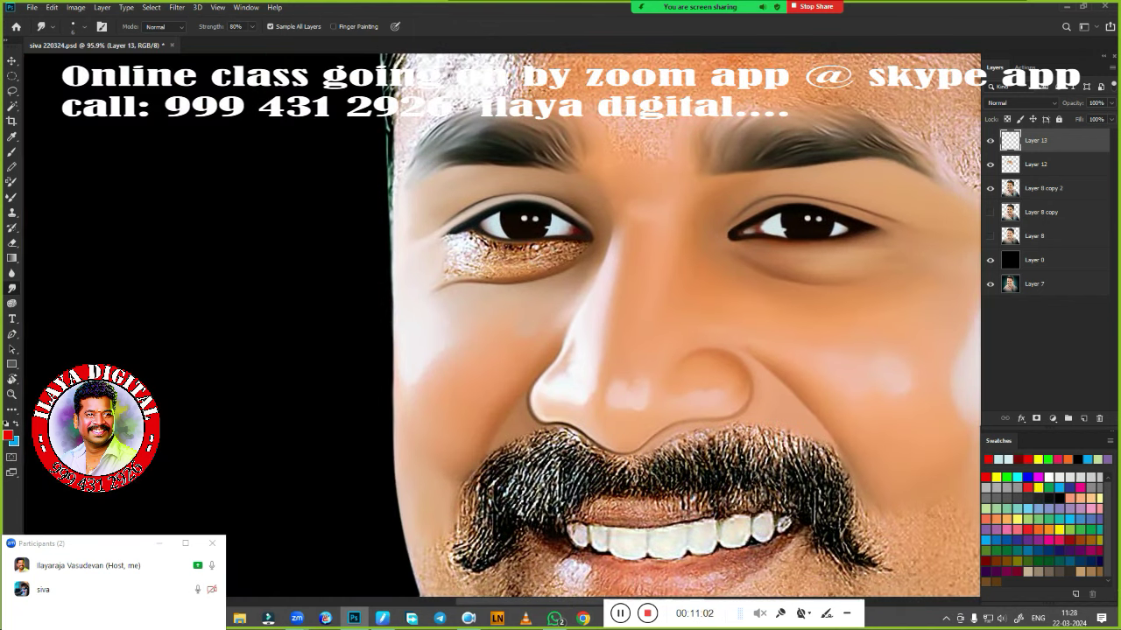
pyautogui.scroll(3, 488, 393)
pyautogui.moveTo(297, 230); pyautogui.dragTo(251, 220)
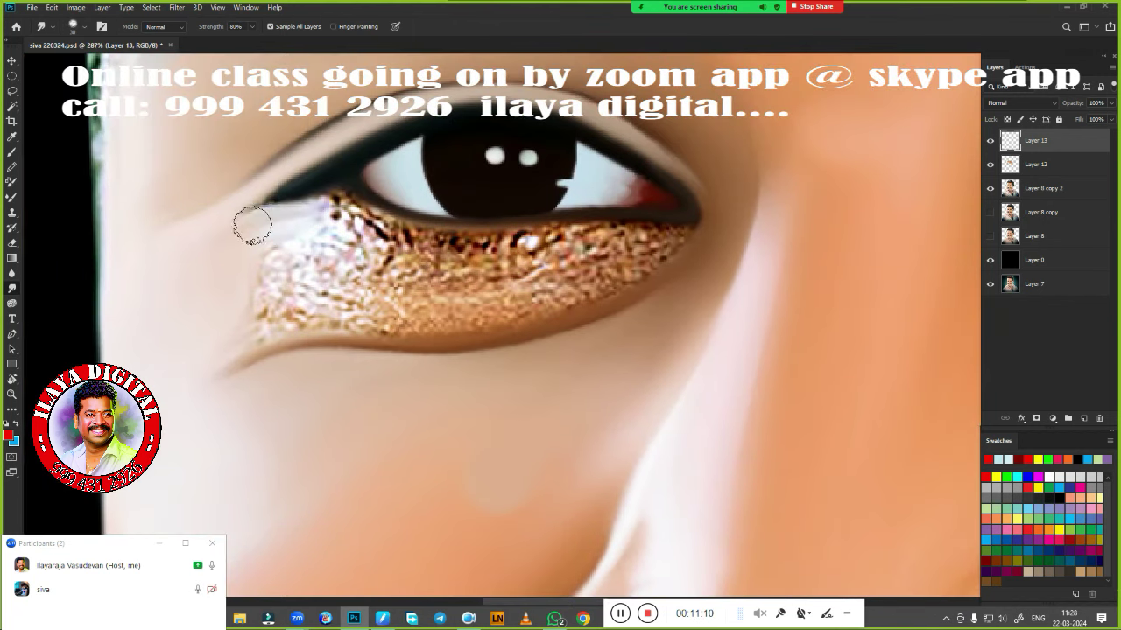
pyautogui.moveTo(331, 218); pyautogui.dragTo(245, 219)
pyautogui.moveTo(355, 259); pyautogui.dragTo(262, 296)
pyautogui.moveTo(350, 315); pyautogui.dragTo(237, 359)
# Smudge away the glitter band under the eye, turning the lower-lid glitter into a brown line
pyautogui.moveTo(403, 281); pyautogui.dragTo(313, 315)
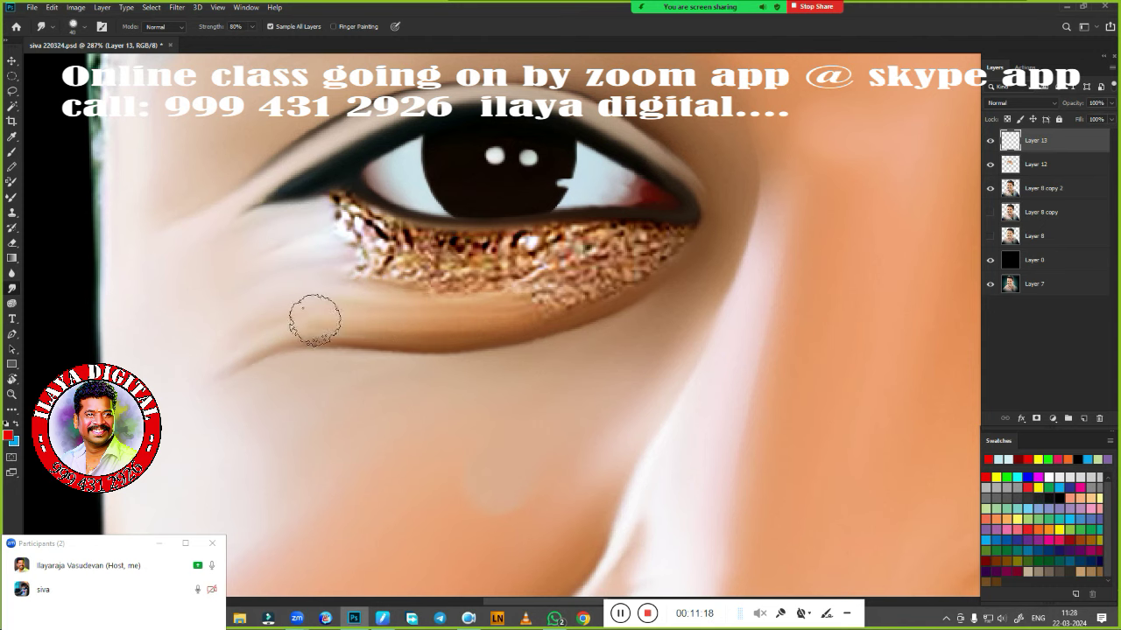
pyautogui.moveTo(648, 263); pyautogui.dragTo(491, 306)
pyautogui.moveTo(560, 289)
pyautogui.mouseDown()
pyautogui.moveTo(350, 242)
pyautogui.moveTo(619, 247)
pyautogui.mouseUp()
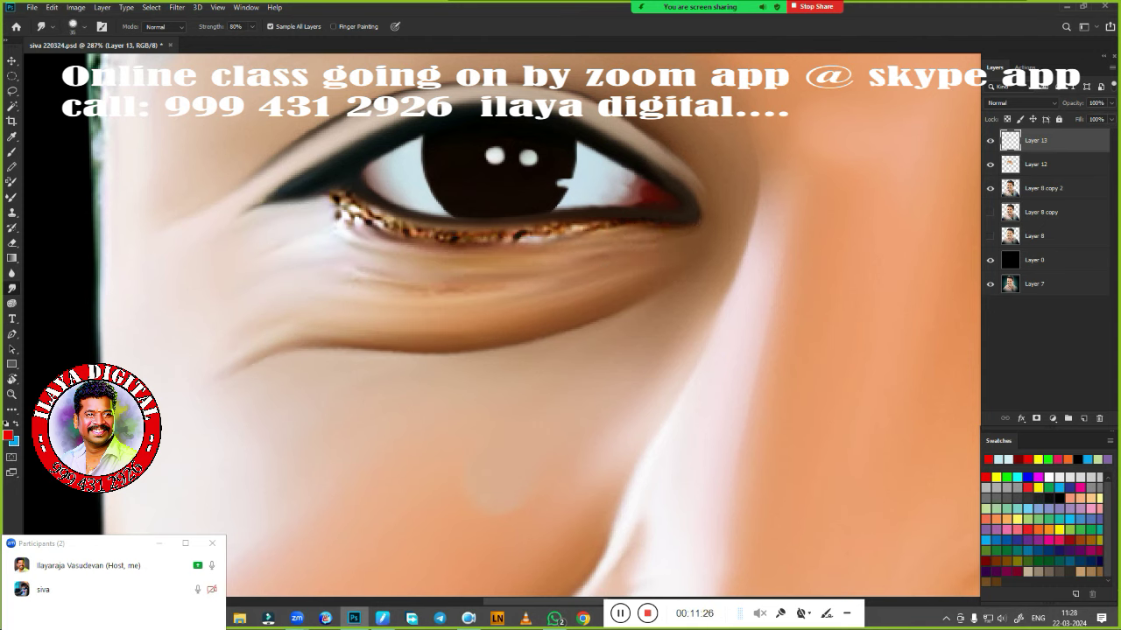
pyautogui.moveTo(333, 234); pyautogui.dragTo(455, 263)
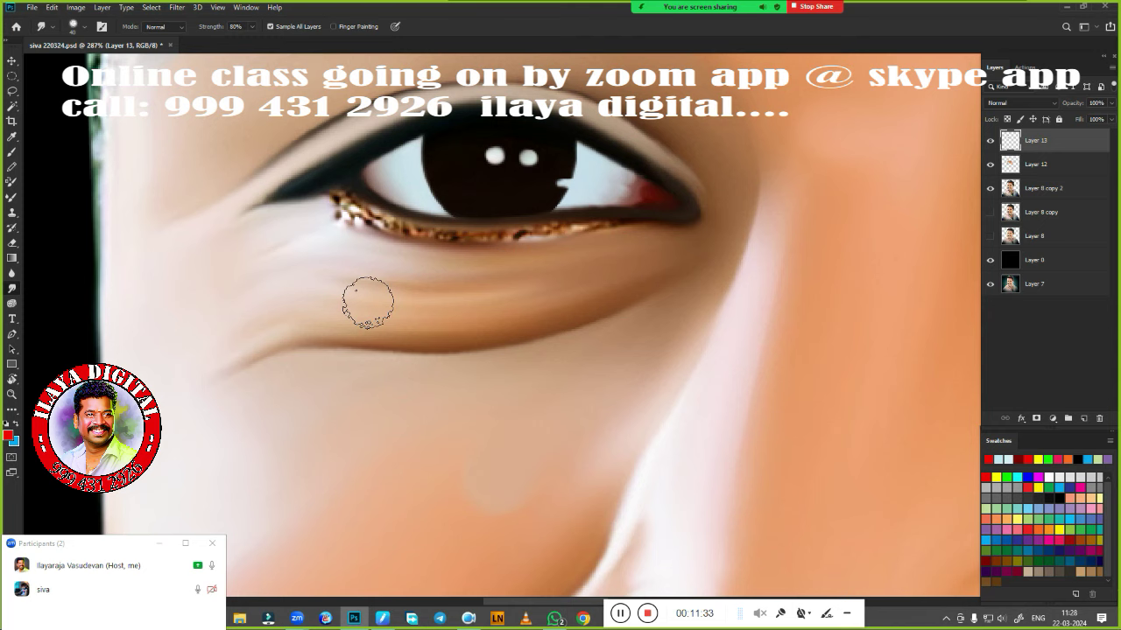
pyautogui.moveTo(337, 212)
pyautogui.mouseDown()
pyautogui.moveTo(640, 229)
pyautogui.moveTo(453, 240)
pyautogui.moveTo(535, 233)
pyautogui.moveTo(254, 202)
pyautogui.mouseUp()
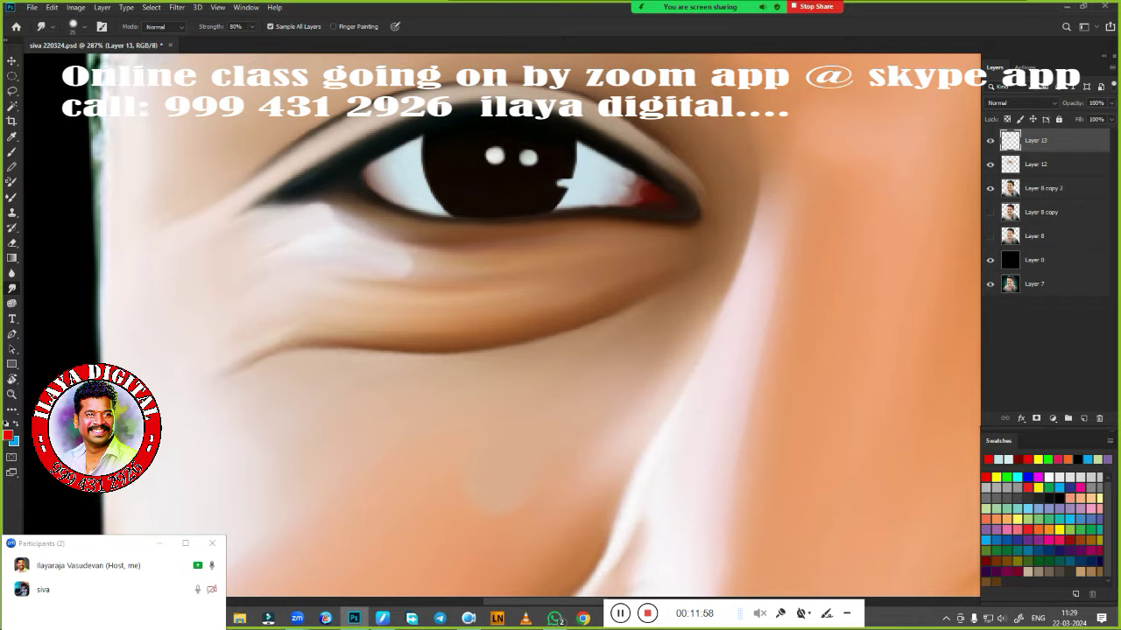
pyautogui.hotkey('ctrl', '0')
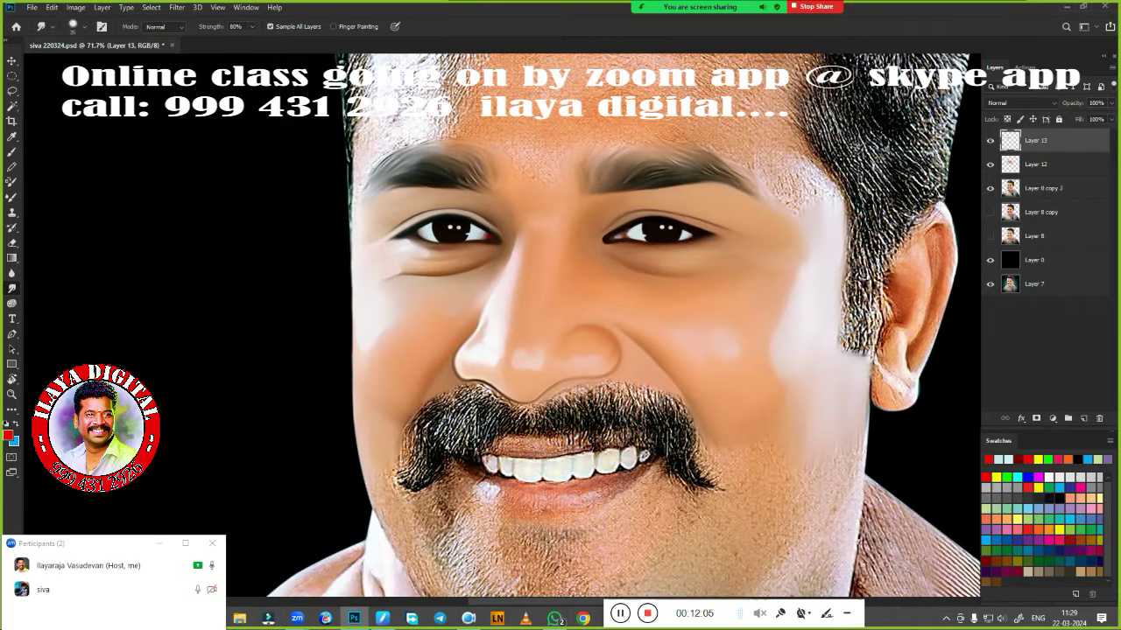
# Check Layer 8 copy 2, then lasso-select the forehead below the hairline
pyautogui.click(990, 188)
pyautogui.click(991, 189)
pyautogui.scroll(2, 574, 287)
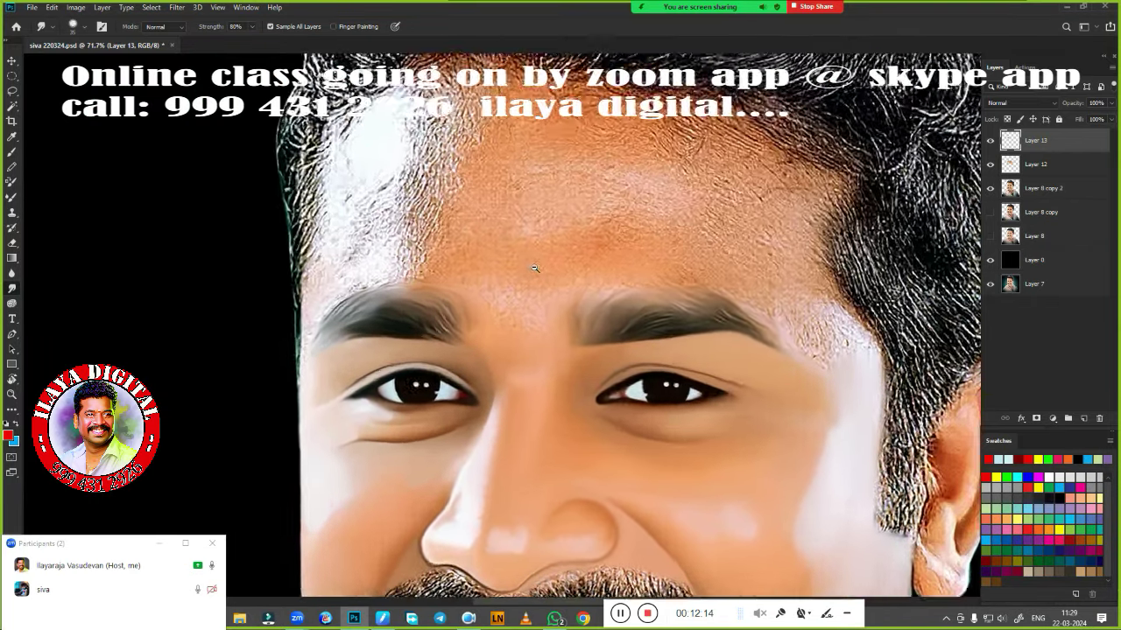
pyautogui.press('l')
pyautogui.moveTo(265, 323); pyautogui.dragTo(292, 366)
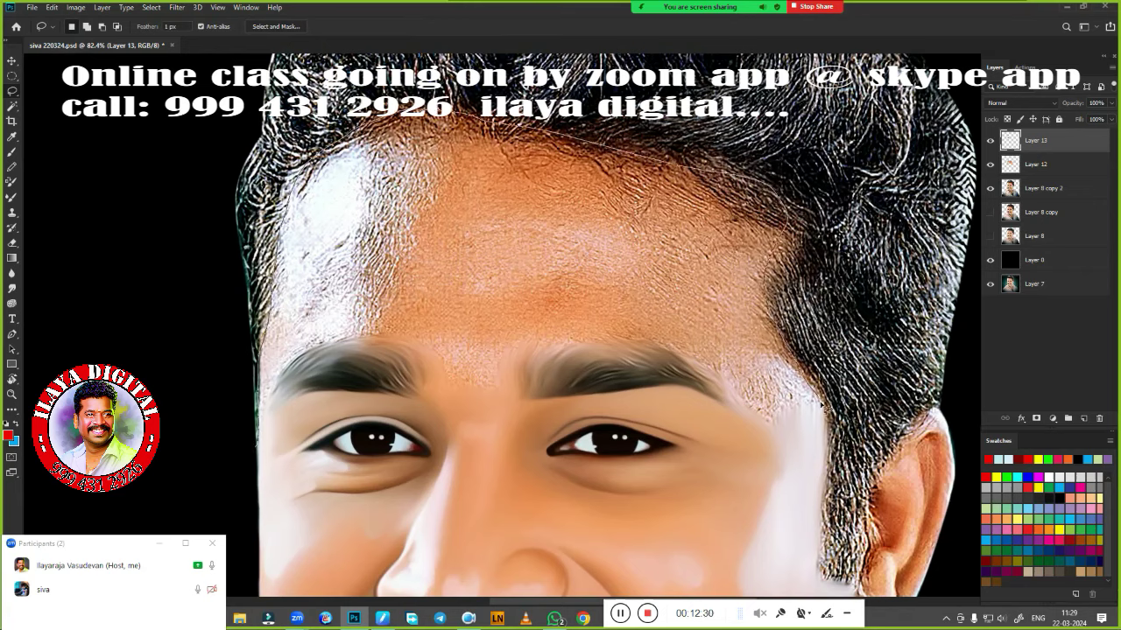
pyautogui.moveTo(711, 176); pyautogui.dragTo(261, 442)
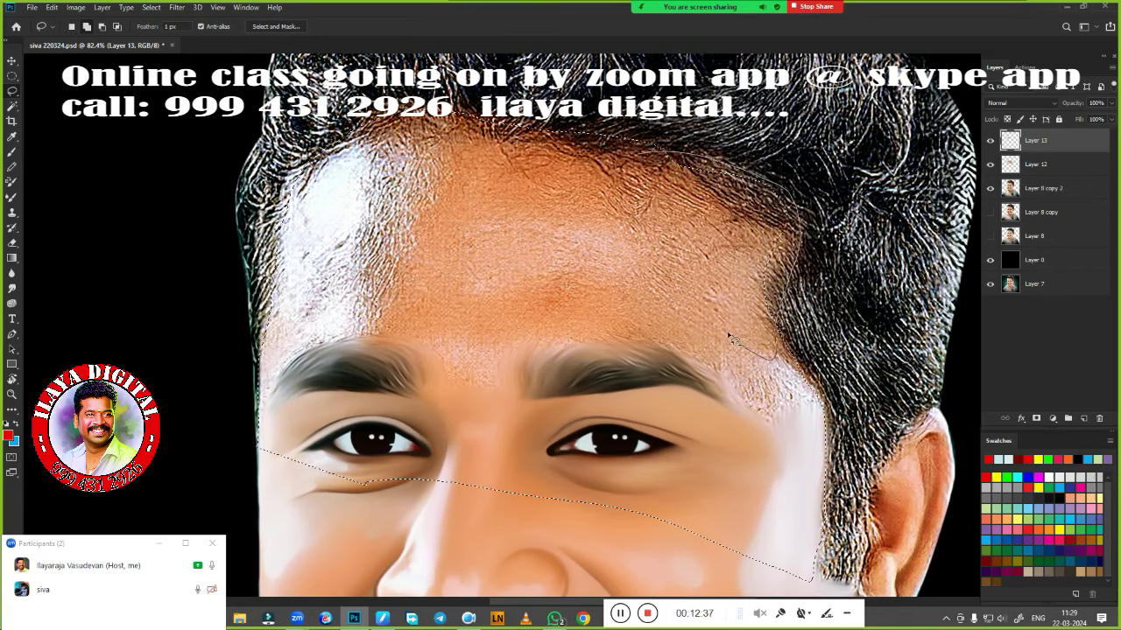
# Smudge the white hairline patch and the centre and upper forehead into smooth skin
pyautogui.press('r')
pyautogui.moveTo(603, 296); pyautogui.dragTo(743, 280)
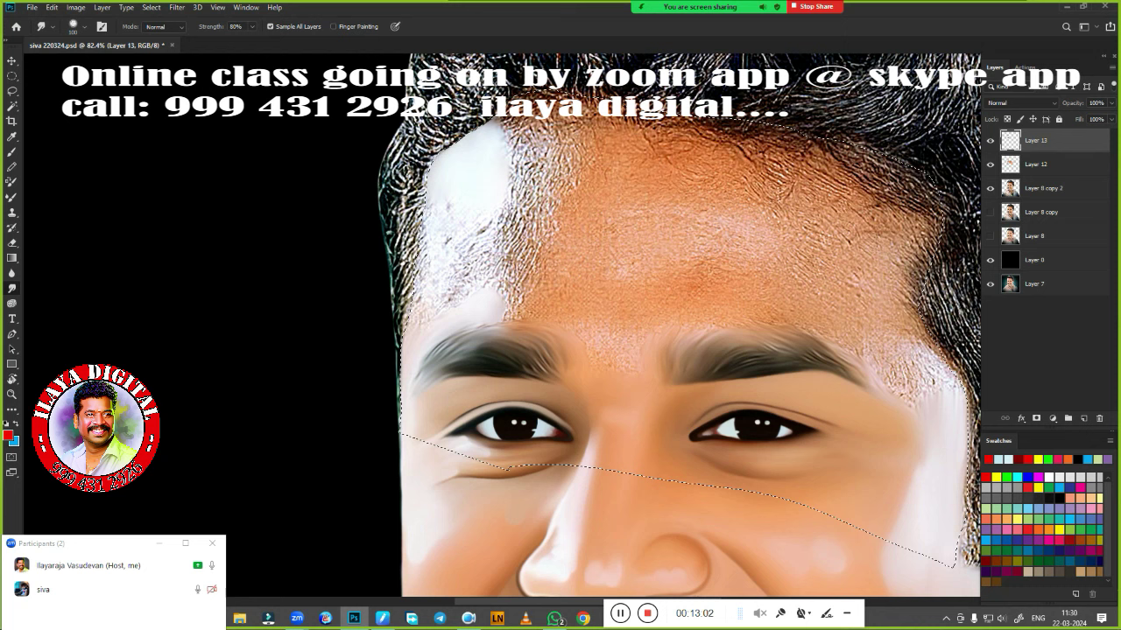
pyautogui.moveTo(429, 237)
pyautogui.mouseDown()
pyautogui.moveTo(442, 307)
pyautogui.moveTo(451, 237)
pyautogui.mouseUp()
pyautogui.moveTo(455, 289)
pyautogui.mouseDown()
pyautogui.moveTo(516, 218)
pyautogui.moveTo(517, 141)
pyautogui.moveTo(569, 237)
pyautogui.mouseUp()
pyautogui.press(']')
pyautogui.moveTo(701, 238)
pyautogui.mouseDown()
pyautogui.moveTo(658, 237)
pyautogui.moveTo(709, 148)
pyautogui.moveTo(771, 175)
pyautogui.moveTo(753, 175)
pyautogui.mouseUp()
pyautogui.moveTo(547, 136); pyautogui.dragTo(525, 137)
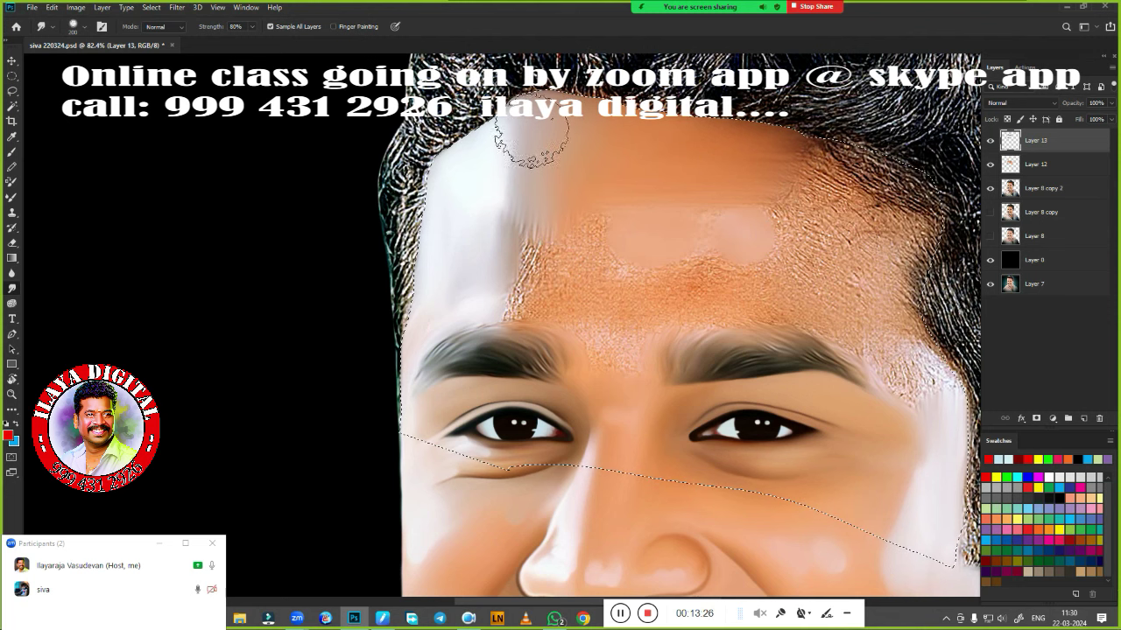
pyautogui.press('[')
pyautogui.press('[')
pyautogui.press('[')
pyautogui.moveTo(513, 208); pyautogui.dragTo(507, 315)
# Smooth the right forehead along the hairline and the textured band across the forehead
pyautogui.press('[')
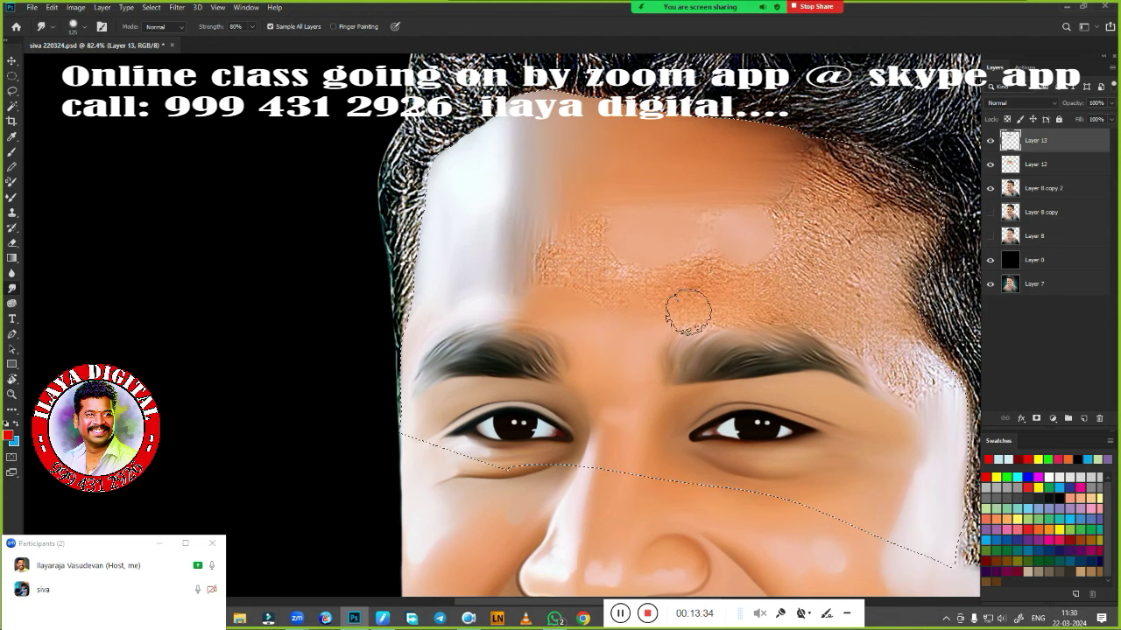
pyautogui.moveTo(931, 393); pyautogui.dragTo(909, 267)
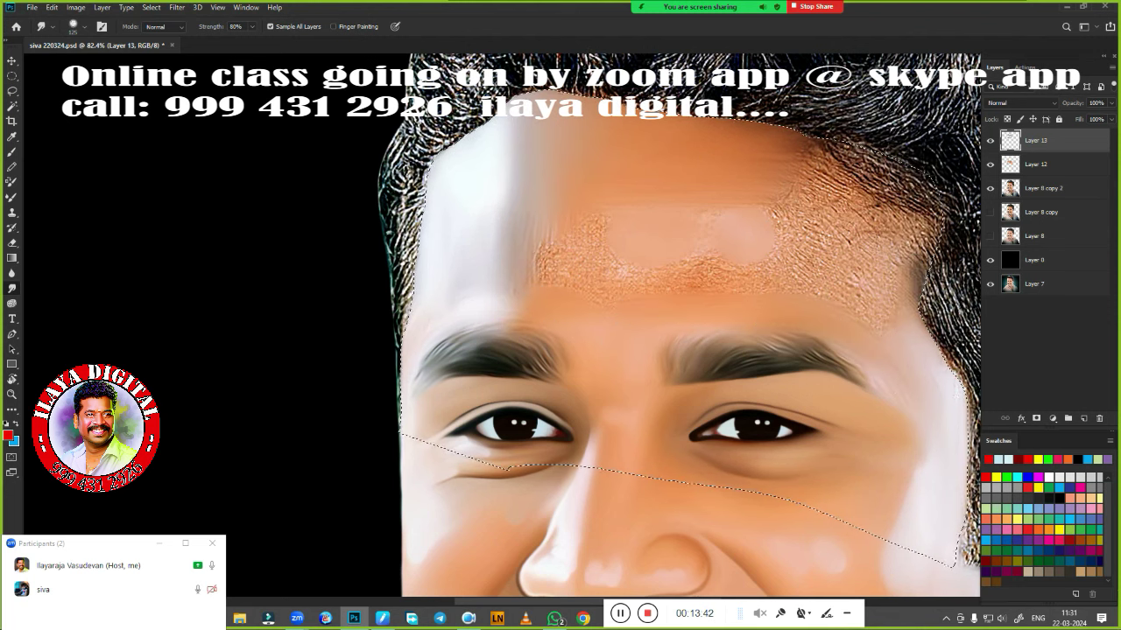
pyautogui.press(']')
pyautogui.press(']')
pyautogui.press(']')
pyautogui.moveTo(910, 201)
pyautogui.mouseDown()
pyautogui.moveTo(795, 175)
pyautogui.moveTo(820, 213)
pyautogui.moveTo(912, 197)
pyautogui.mouseUp()
pyautogui.press('[')
pyautogui.press('[')
pyautogui.press('[')
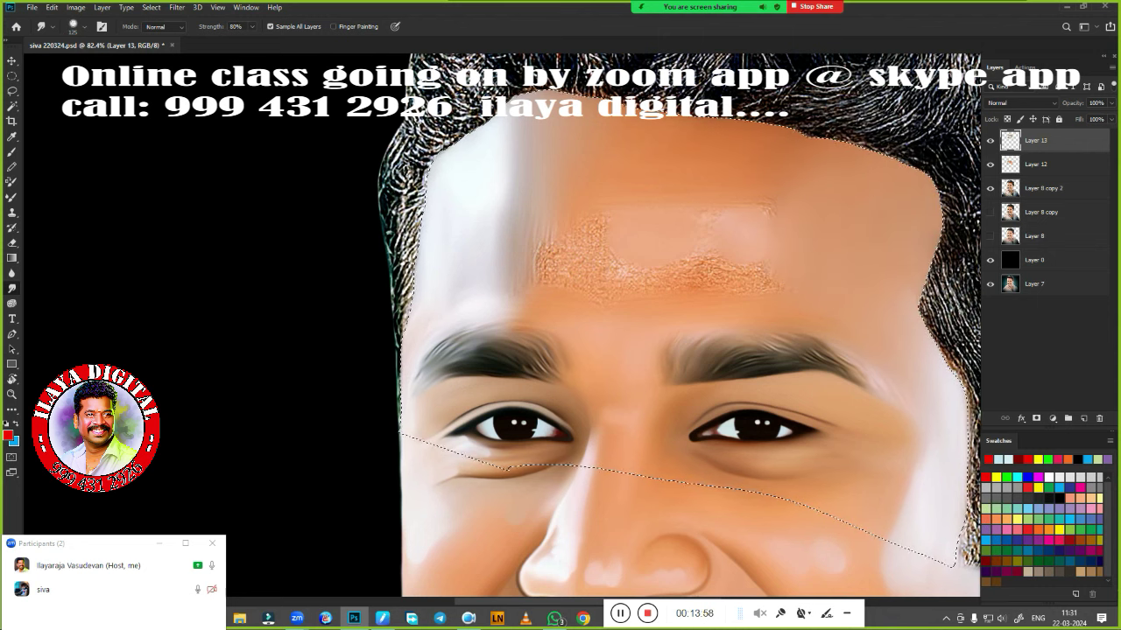
pyautogui.press(']')
pyautogui.moveTo(555, 243)
pyautogui.mouseDown()
pyautogui.moveTo(708, 268)
pyautogui.moveTo(520, 180)
pyautogui.mouseUp()
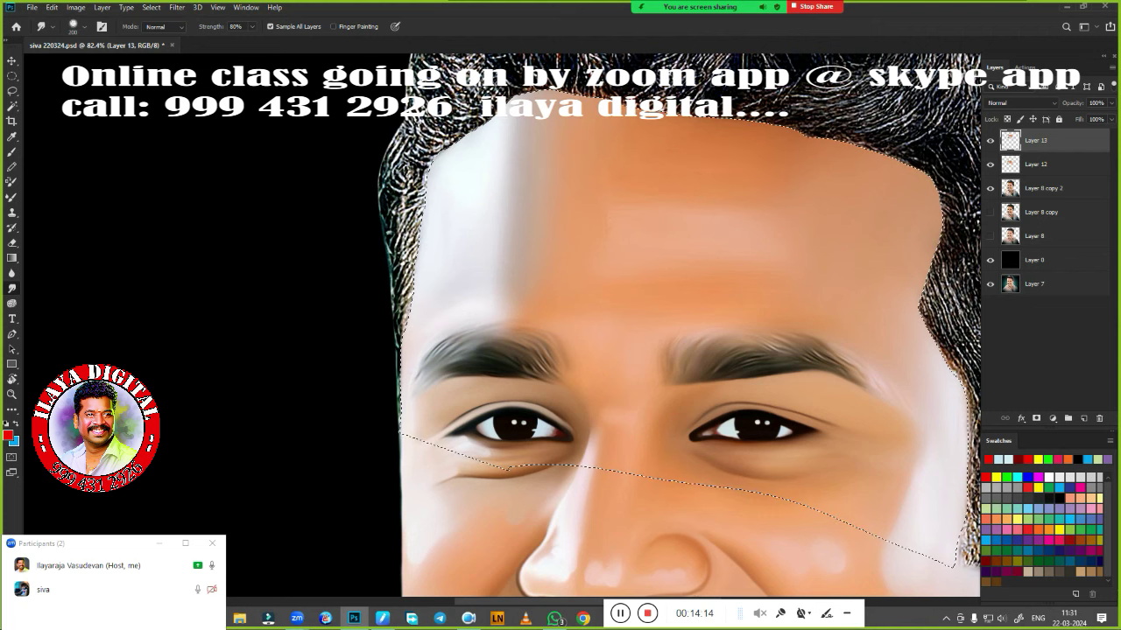
pyautogui.press('[')
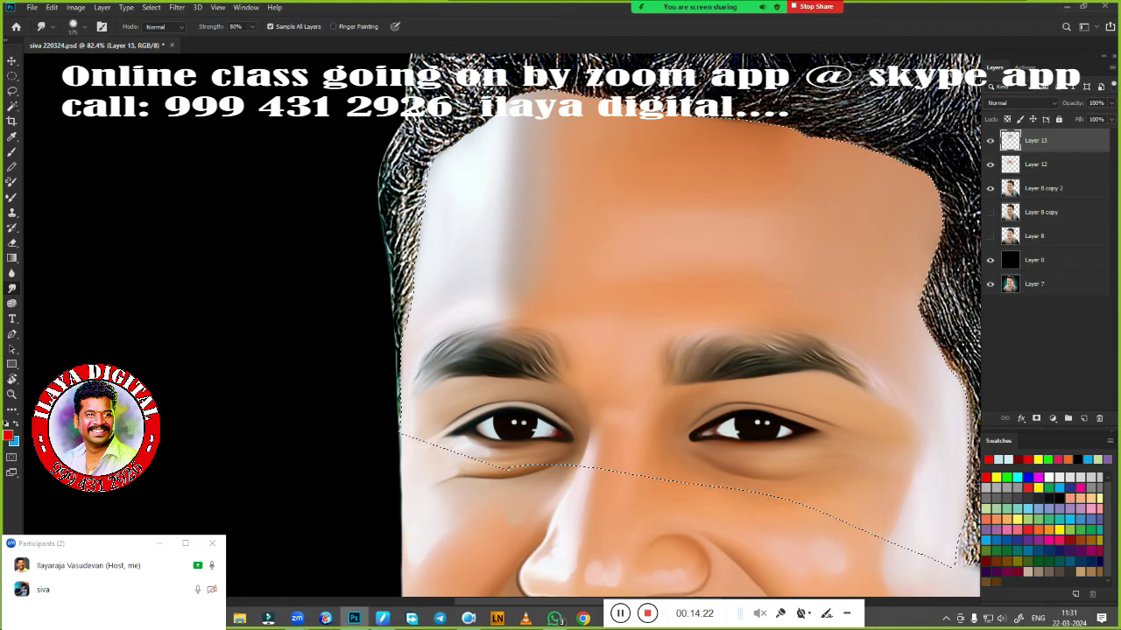
pyautogui.press('[')
pyautogui.press('[')
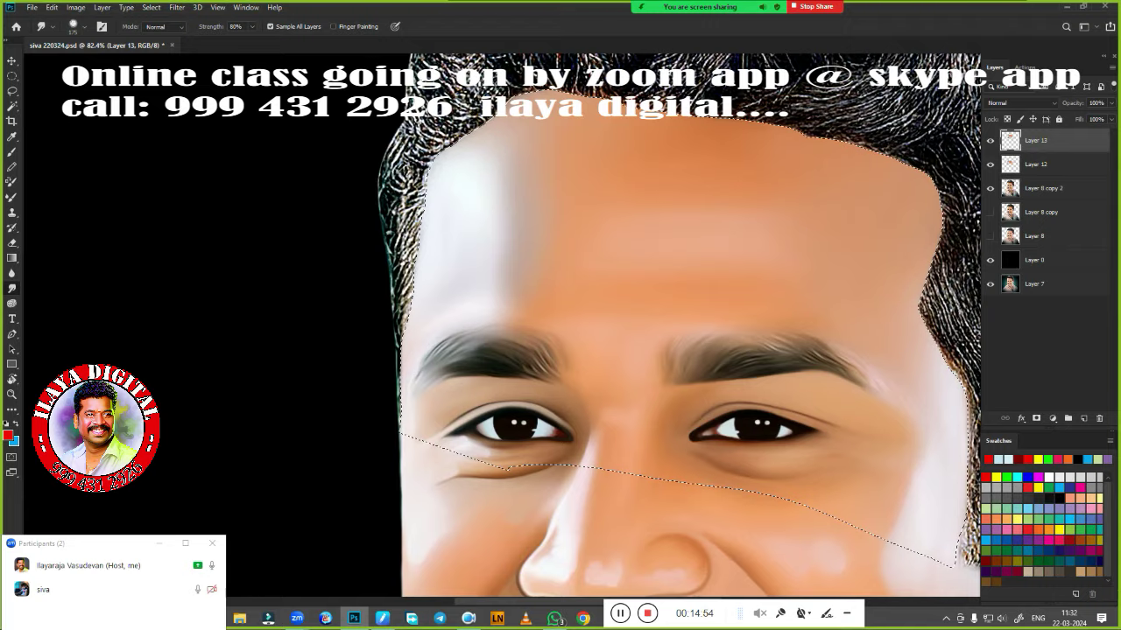
pyautogui.scroll(-3, 726, 429)
pyautogui.scroll(2, 692, 368)
pyautogui.scroll(1, 685, 355)
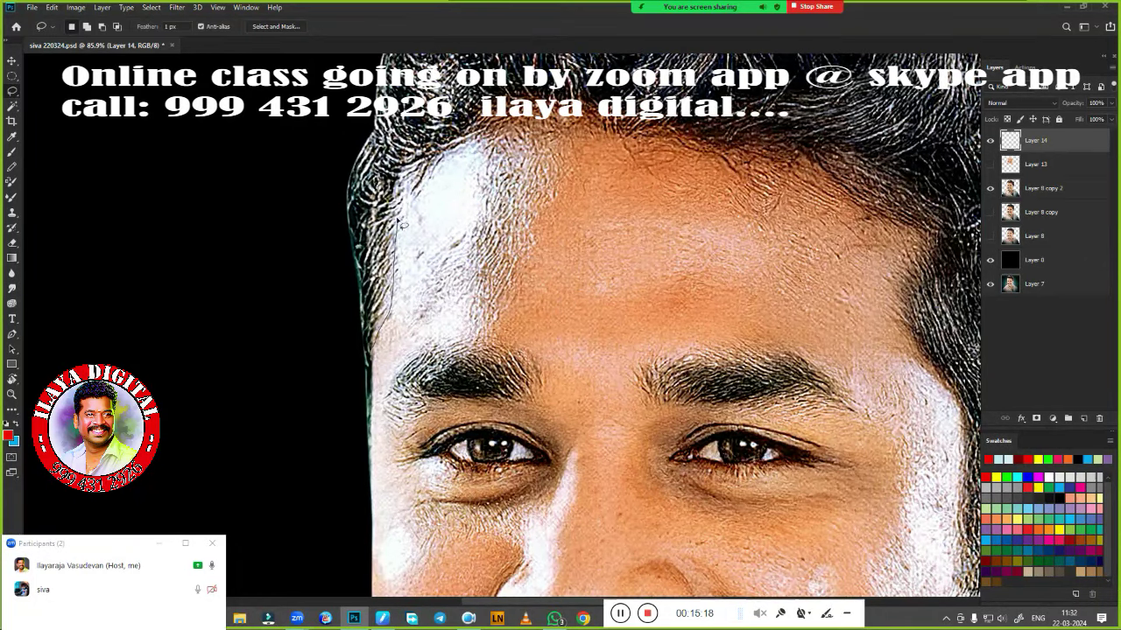
# Lasso and smudge the white patch at the left hairline, then deselect
pyautogui.moveTo(525, 125); pyautogui.dragTo(446, 346)
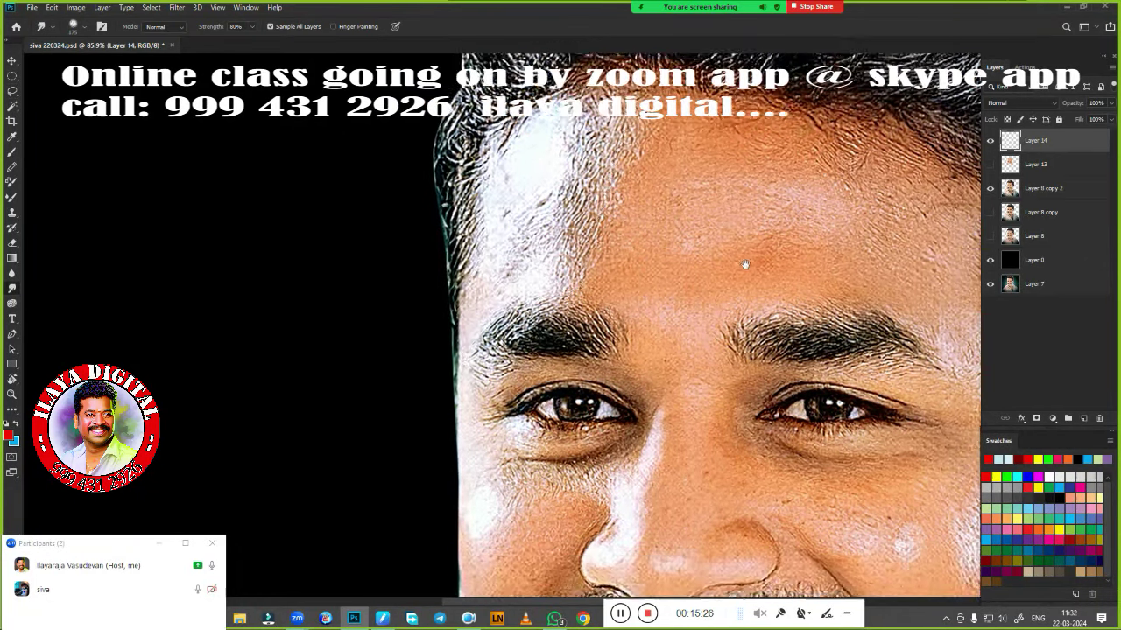
pyautogui.moveTo(525, 140)
pyautogui.mouseDown()
pyautogui.moveTo(449, 289)
pyautogui.moveTo(546, 265)
pyautogui.moveTo(612, 98)
pyautogui.mouseUp()
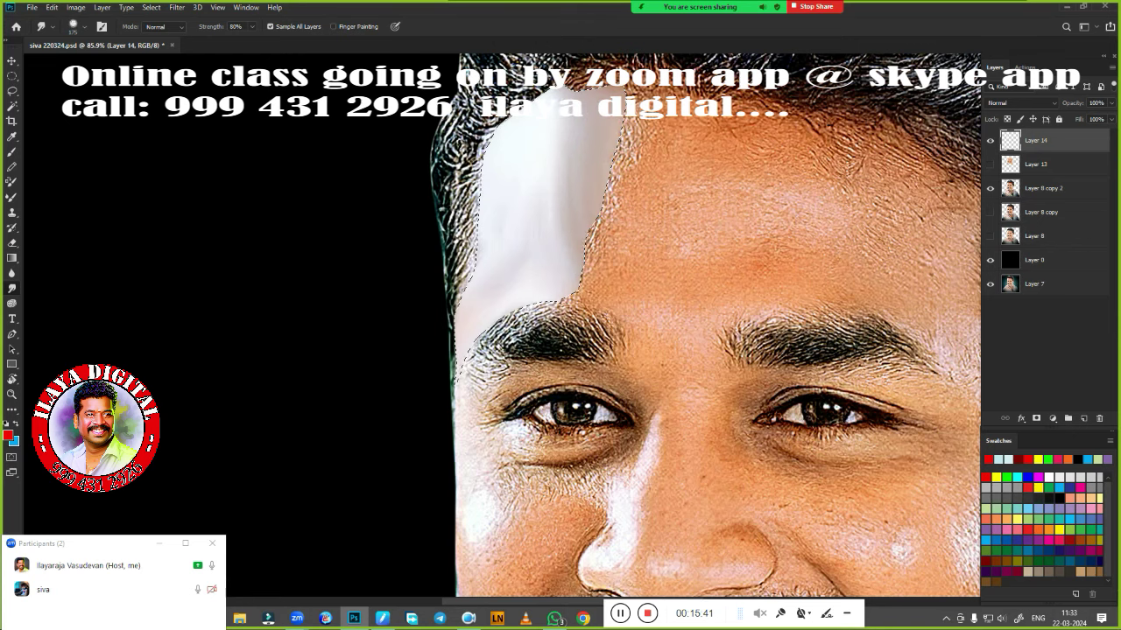
pyautogui.press(']')
pyautogui.press(']')
pyautogui.hotkey('ctrl', 'd')
# Show the smoothed forehead on Layer 13 and merge it into Layer 14
pyautogui.click(990, 163)
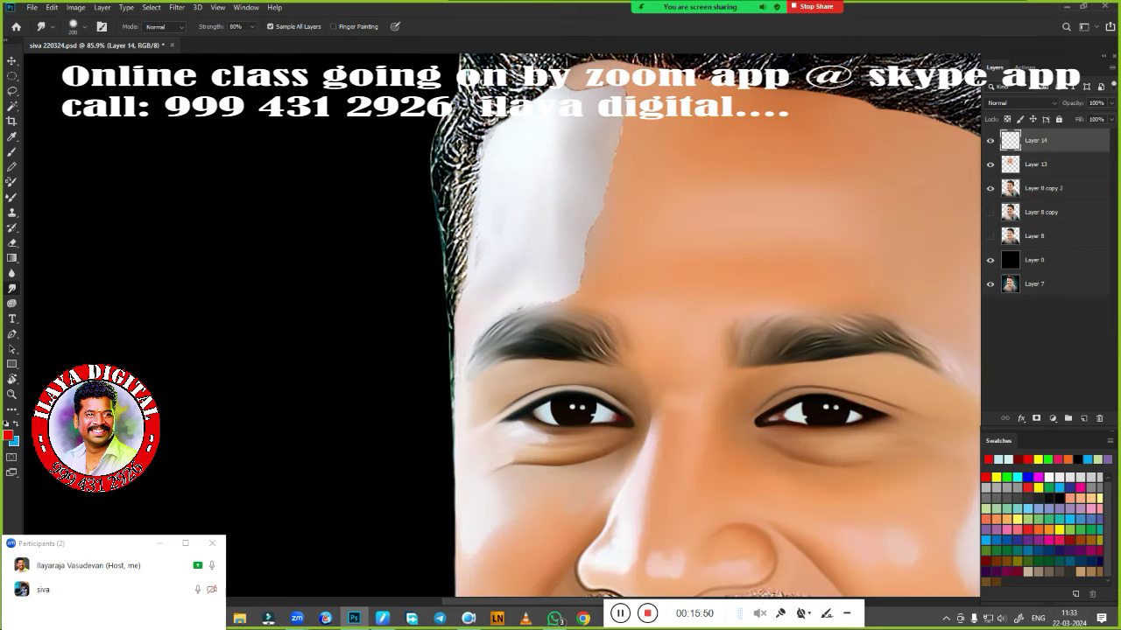
pyautogui.press('e')
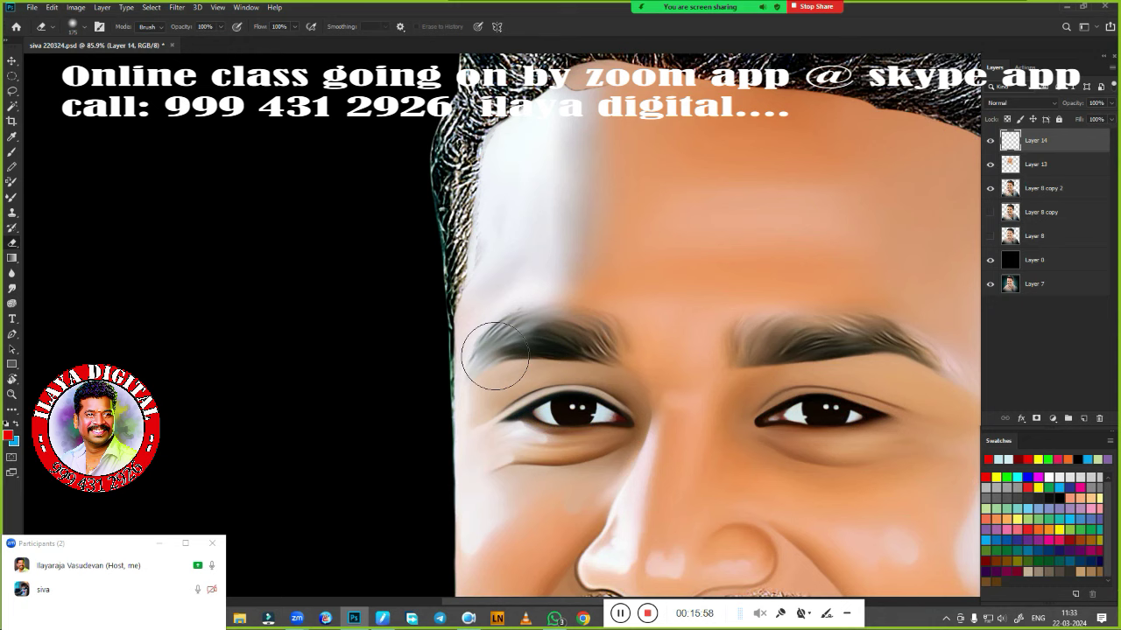
pyautogui.press('r')
pyautogui.scroll(-3, 600, 250)
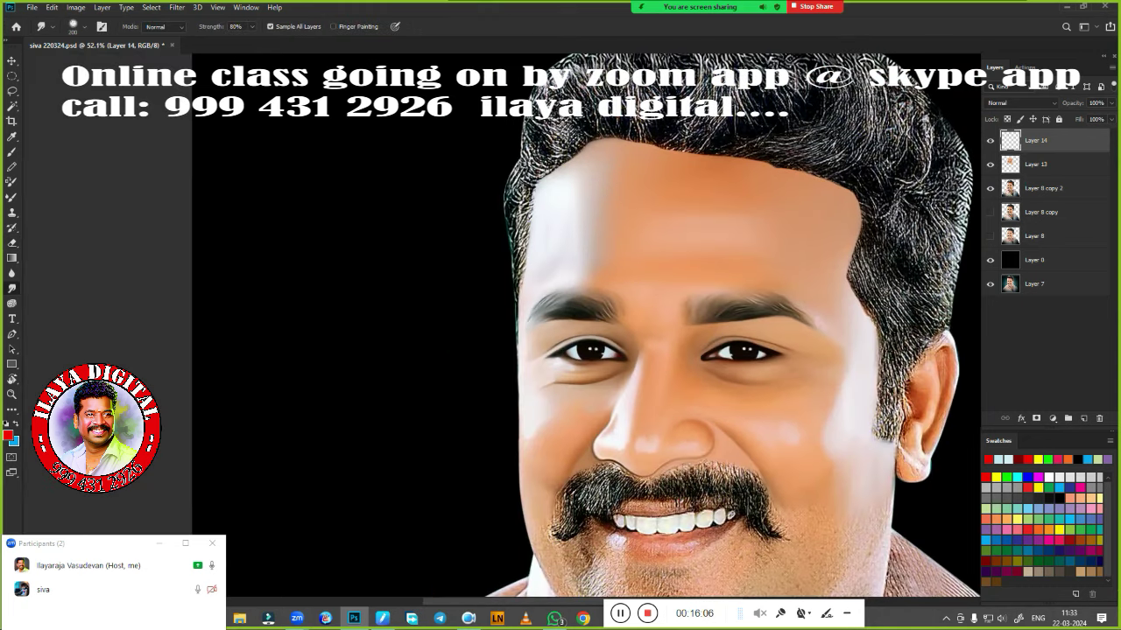
pyautogui.press('e')
pyautogui.hotkey('ctrl', 'e')
# Pan and zoom around the hair to inspect the merged forehead edges
pyautogui.scroll(3, 537, 264)
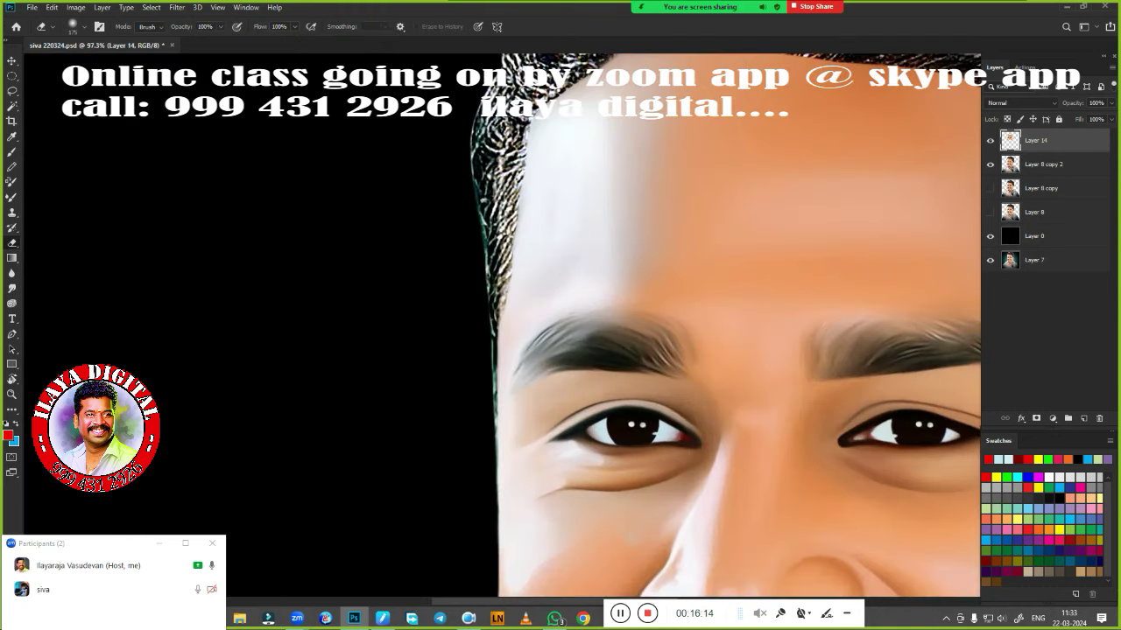
pyautogui.scroll(2, 452, 394)
pyautogui.hscroll(-2, 452, 394)
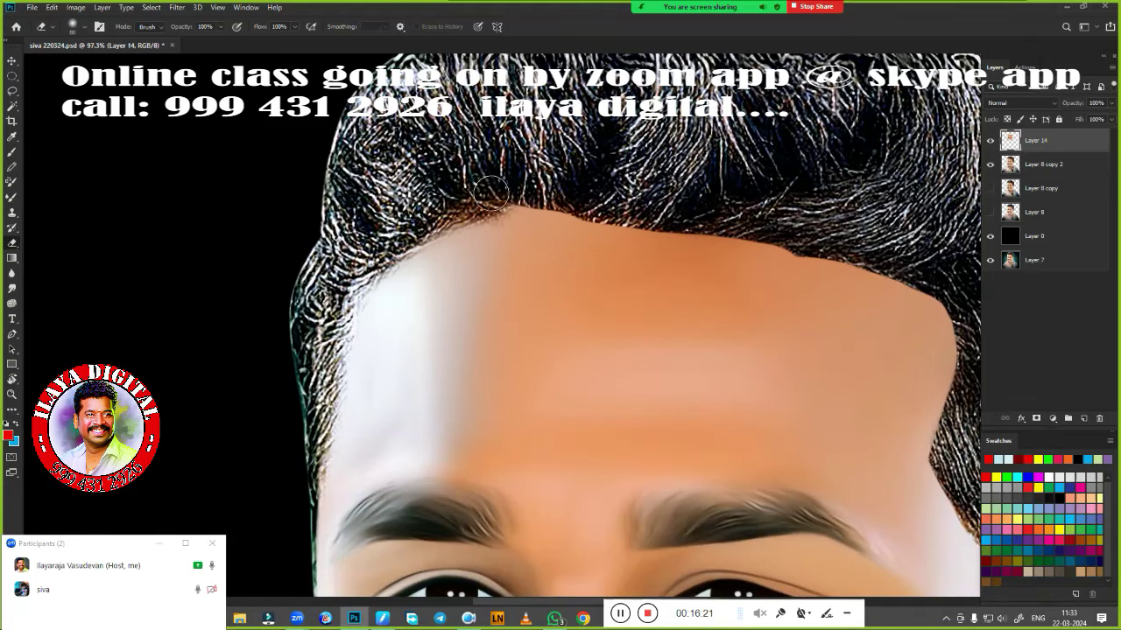
pyautogui.moveTo(840, 271); pyautogui.dragTo(499, 185)
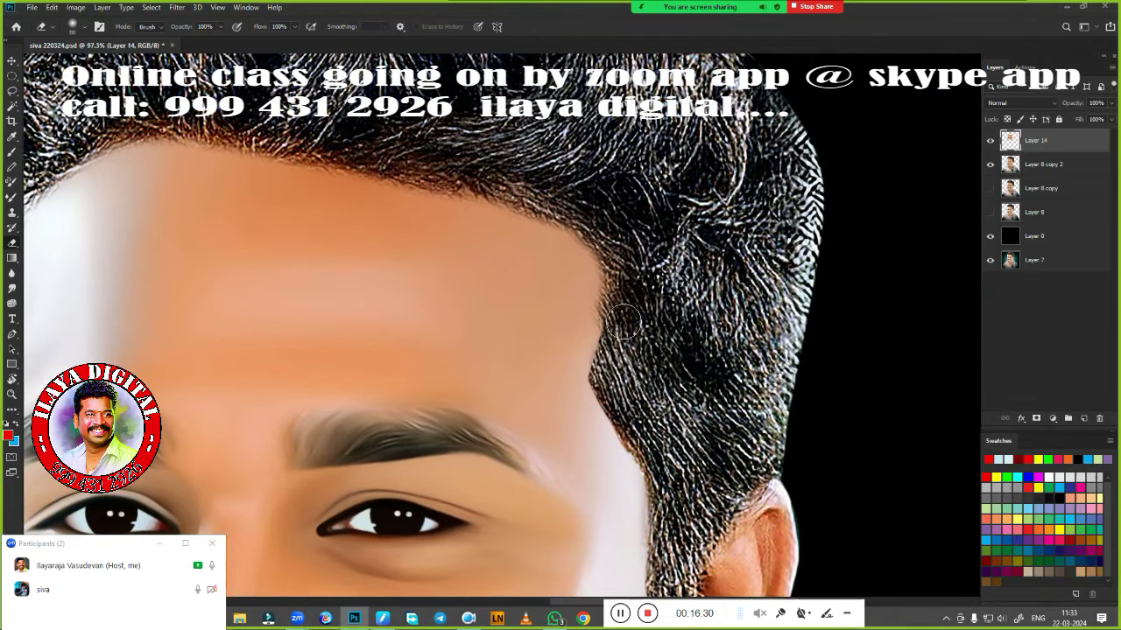
pyautogui.scroll(-2, 679, 391)
pyautogui.scroll(-2, 679, 391)
pyautogui.scroll(1, 678, 391)
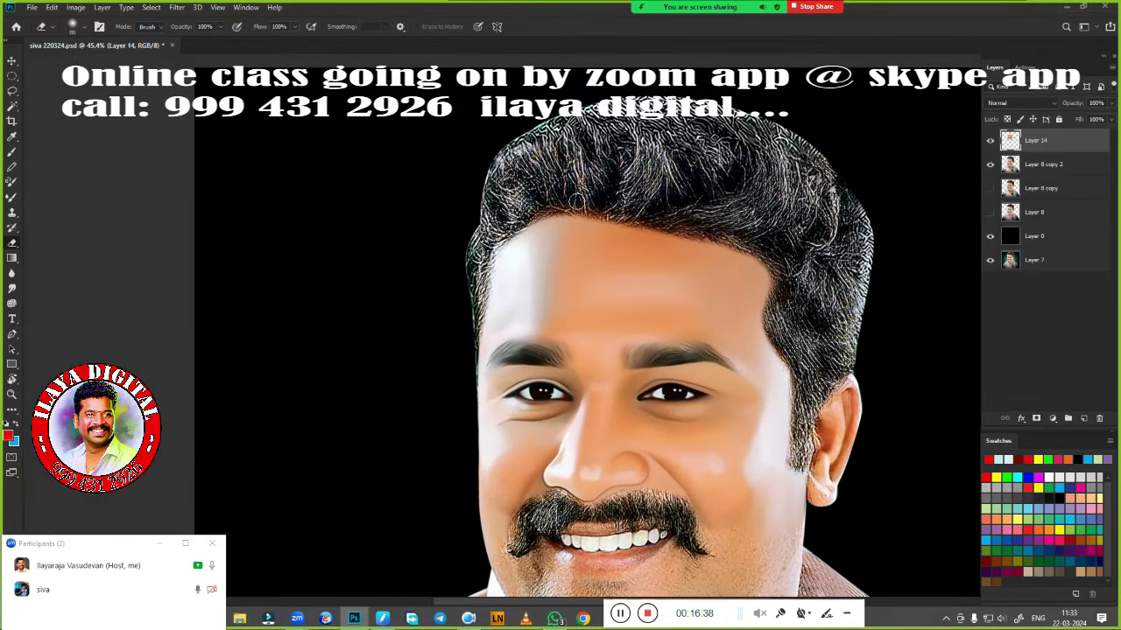
pyautogui.scroll(-2, 733, 340)
pyautogui.scroll(3, 732, 332)
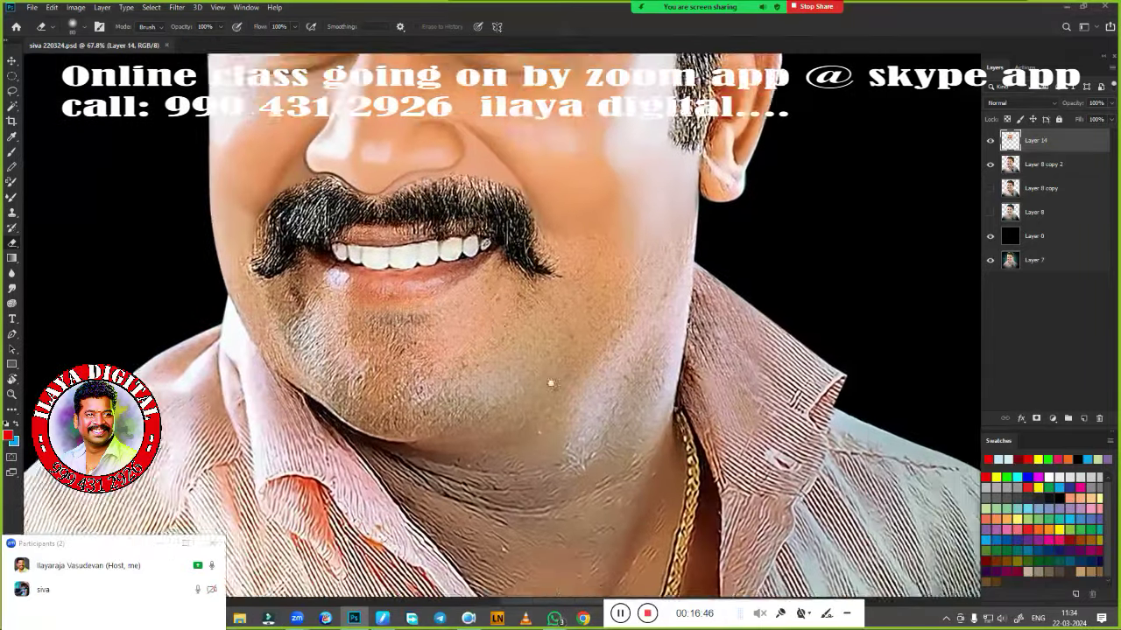
pyautogui.scroll(2, 732, 329)
pyautogui.scroll(-3, 732, 329)
# Trace a Pen path around the chin below the lower lip and make it a selection
pyautogui.scroll(3, 420, 219)
pyautogui.press('p')
pyautogui.click(402, 187)
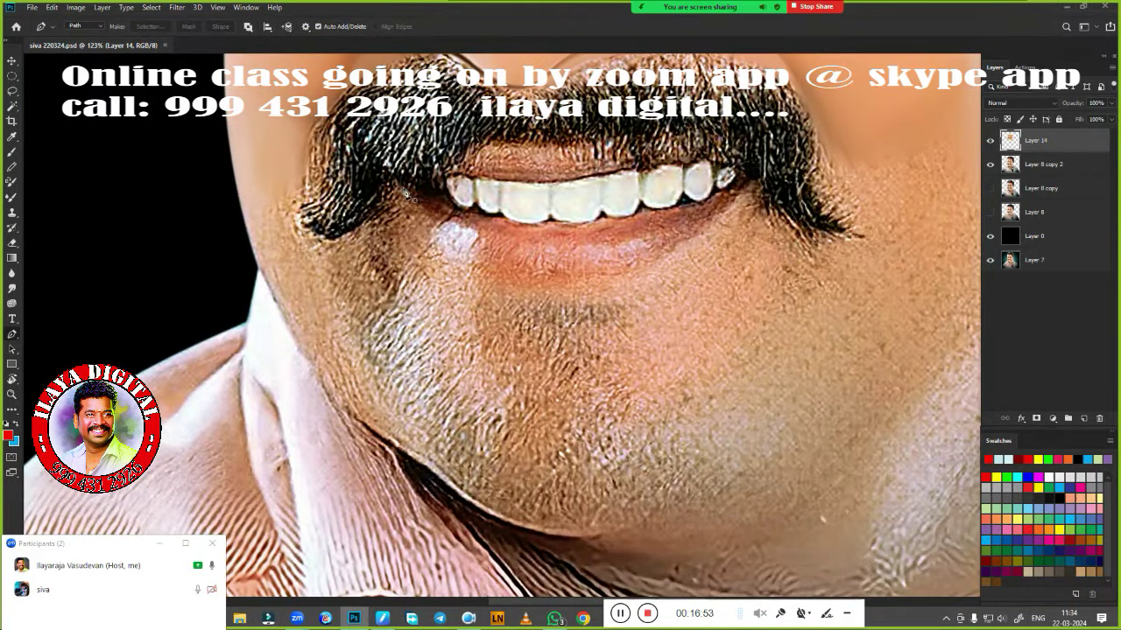
pyautogui.moveTo(503, 283); pyautogui.dragTo(543, 285)
pyautogui.moveTo(642, 272); pyautogui.dragTo(674, 253)
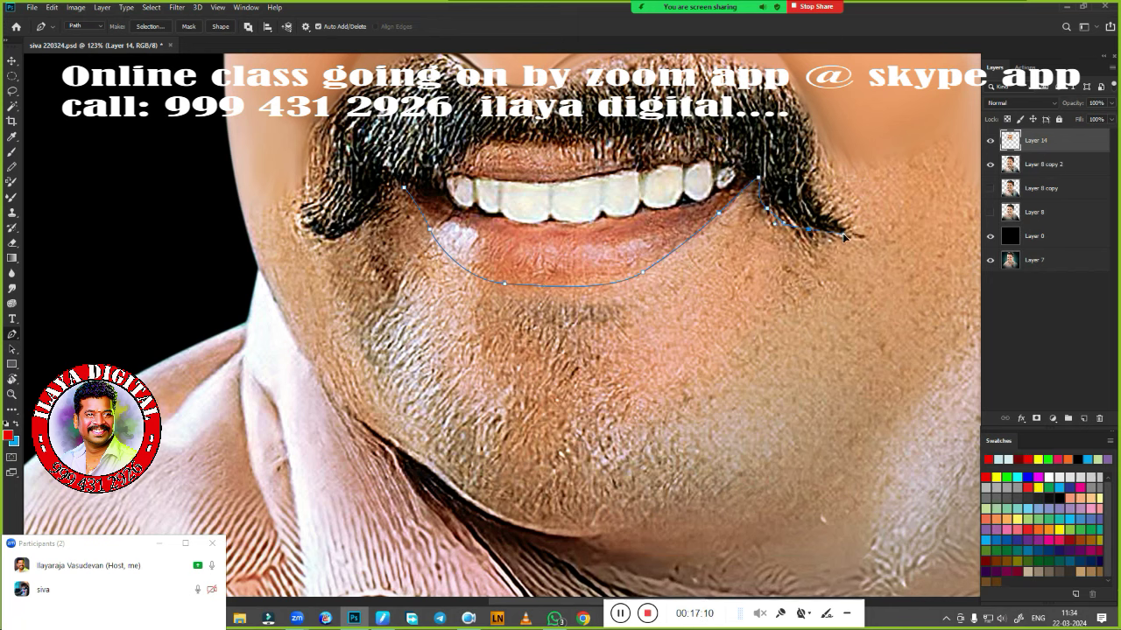
pyautogui.click(813, 342)
pyautogui.click(768, 396)
pyautogui.click(640, 432)
pyautogui.click(626, 388)
pyautogui.click(505, 400)
pyautogui.click(479, 309)
pyautogui.hotkey('ctrl', 'Return')
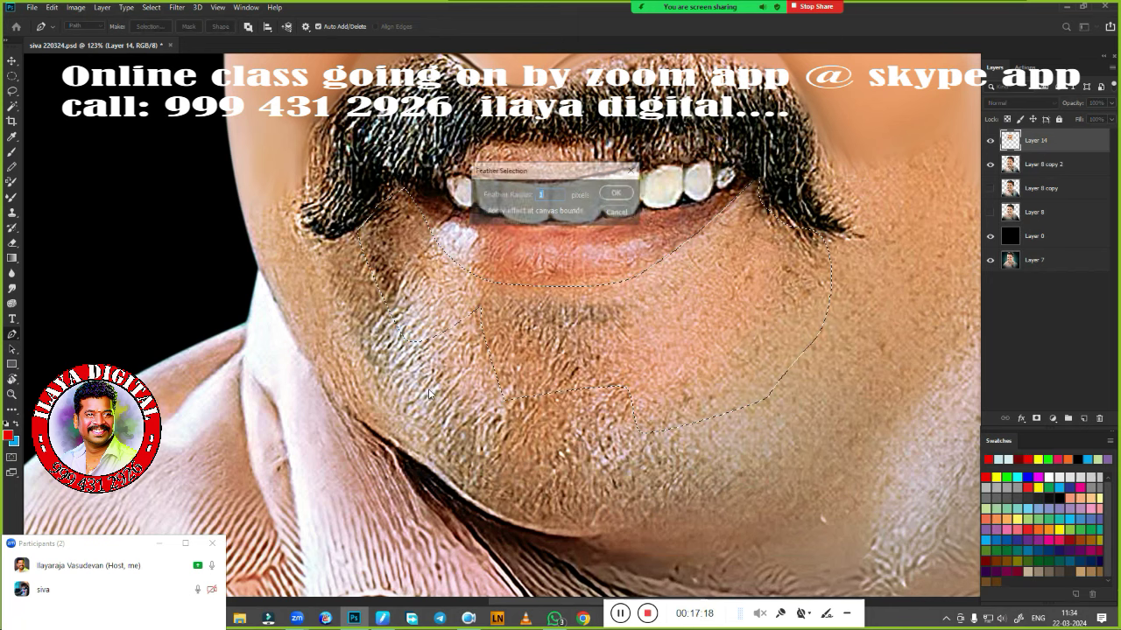
# Smudge the chin and left cheek stubble under the lower lip into smooth skin
pyautogui.scroll(2, 440, 411)
pyautogui.press('r')
pyautogui.moveTo(525, 265); pyautogui.dragTo(692, 145)
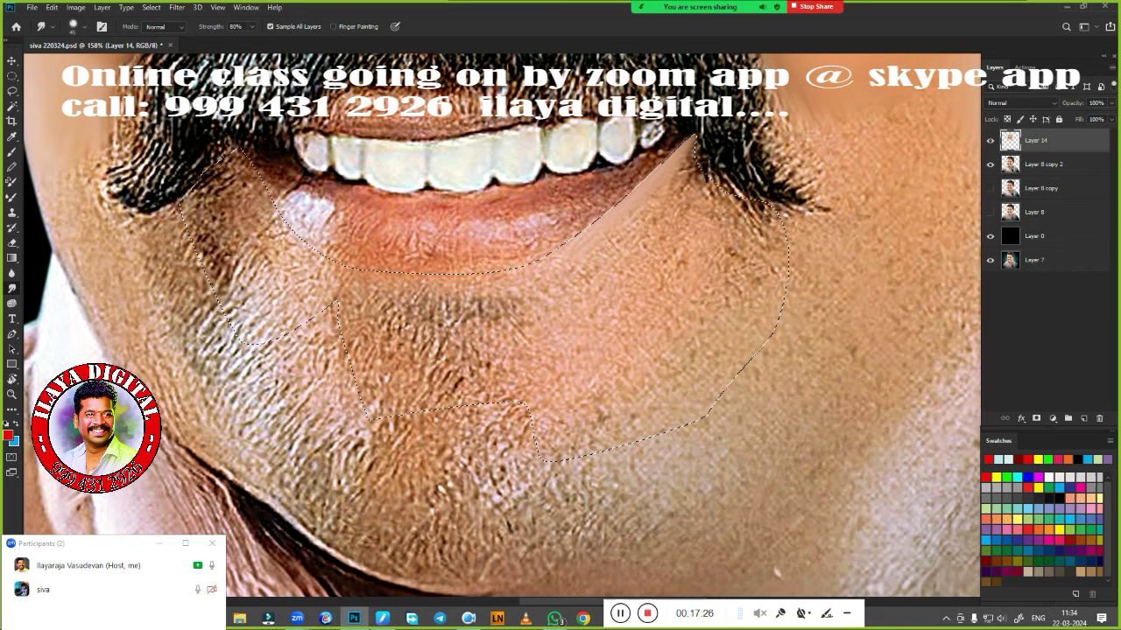
pyautogui.moveTo(490, 274)
pyautogui.mouseDown()
pyautogui.moveTo(262, 230)
pyautogui.moveTo(241, 171)
pyautogui.moveTo(201, 280)
pyautogui.mouseUp()
pyautogui.moveTo(561, 293)
pyautogui.mouseDown()
pyautogui.moveTo(584, 289)
pyautogui.moveTo(683, 175)
pyautogui.moveTo(713, 237)
pyautogui.moveTo(630, 368)
pyautogui.moveTo(551, 381)
pyautogui.mouseUp()
pyautogui.moveTo(259, 263)
pyautogui.mouseDown()
pyautogui.moveTo(210, 214)
pyautogui.moveTo(236, 162)
pyautogui.moveTo(227, 307)
pyautogui.moveTo(317, 328)
pyautogui.moveTo(300, 275)
pyautogui.moveTo(201, 245)
pyautogui.moveTo(400, 325)
pyautogui.moveTo(516, 337)
pyautogui.moveTo(458, 310)
pyautogui.moveTo(385, 407)
pyautogui.moveTo(583, 383)
pyautogui.moveTo(665, 193)
pyautogui.mouseUp()
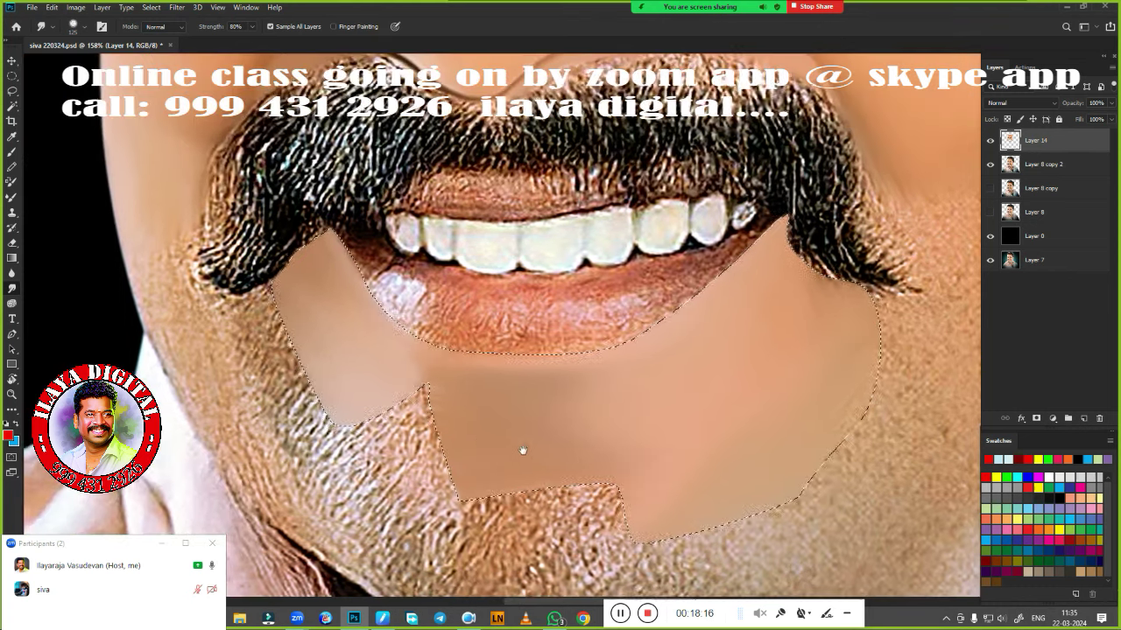
pyautogui.moveTo(521, 445); pyautogui.dragTo(608, 524)
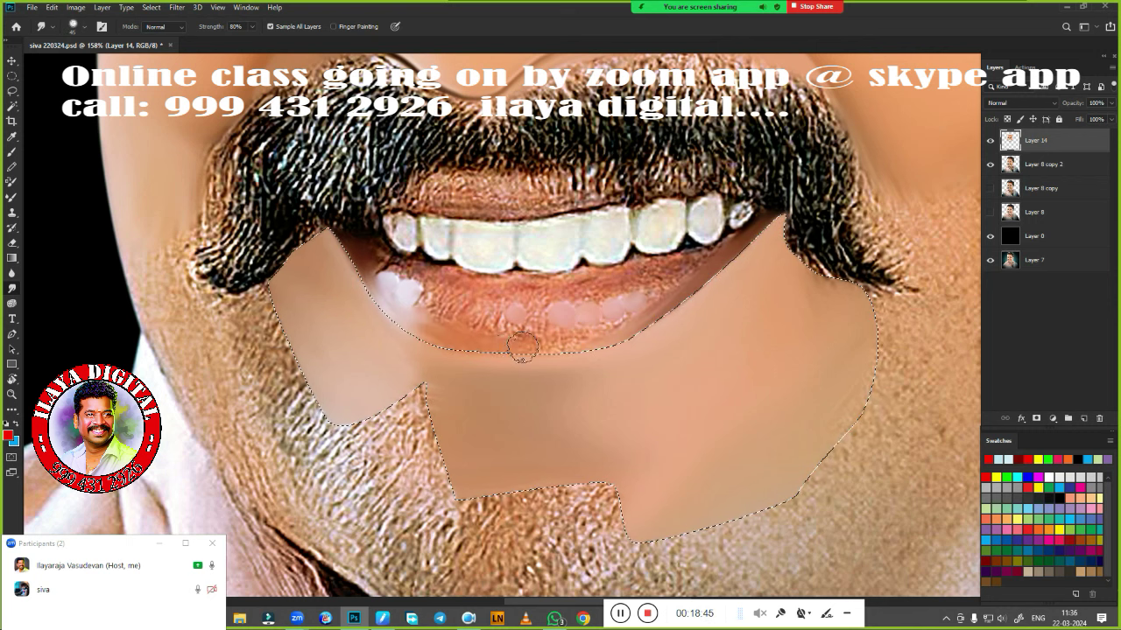
# Blend the bright lower-lip highlight darker with the Mixer Brush
pyautogui.press('b')
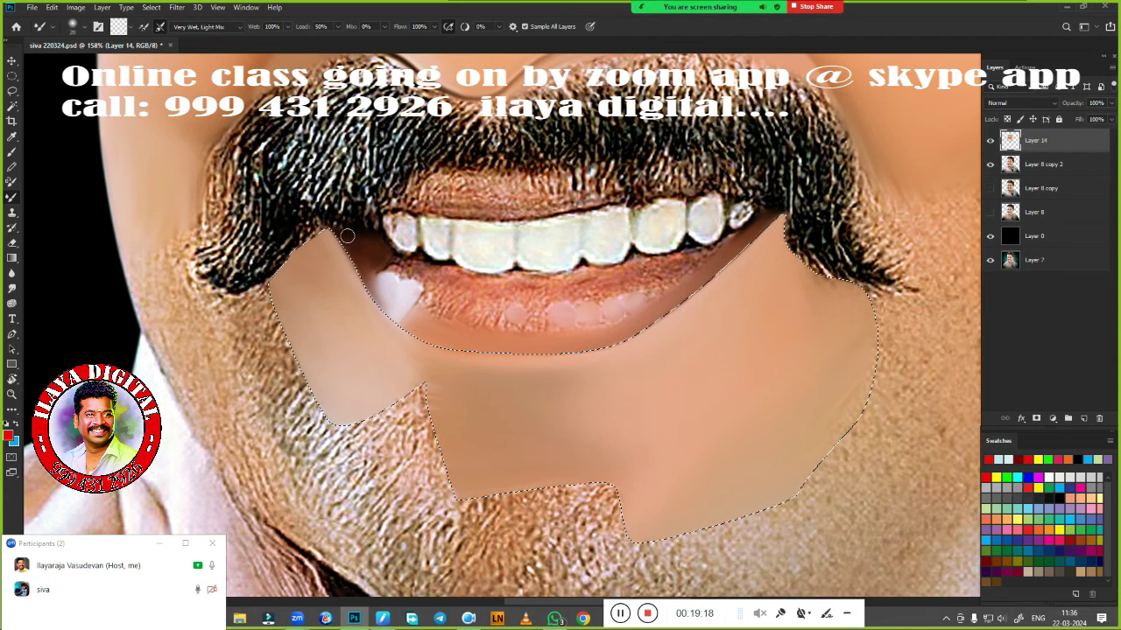
pyautogui.moveTo(414, 265)
pyautogui.mouseDown()
pyautogui.moveTo(426, 278)
pyautogui.moveTo(533, 274)
pyautogui.mouseUp()
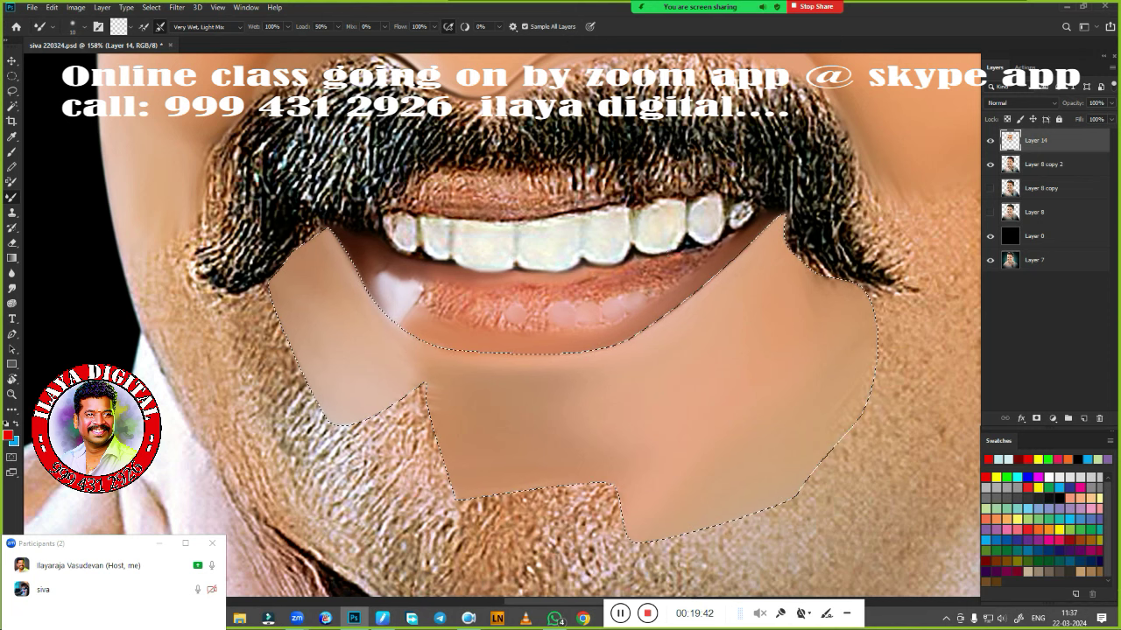
pyautogui.scroll(-5, 520, 352)
# Clear the selection and repaint the left canine and front upper teeth smooth white with the Mixer Brush
pyautogui.scroll(3, 521, 352)
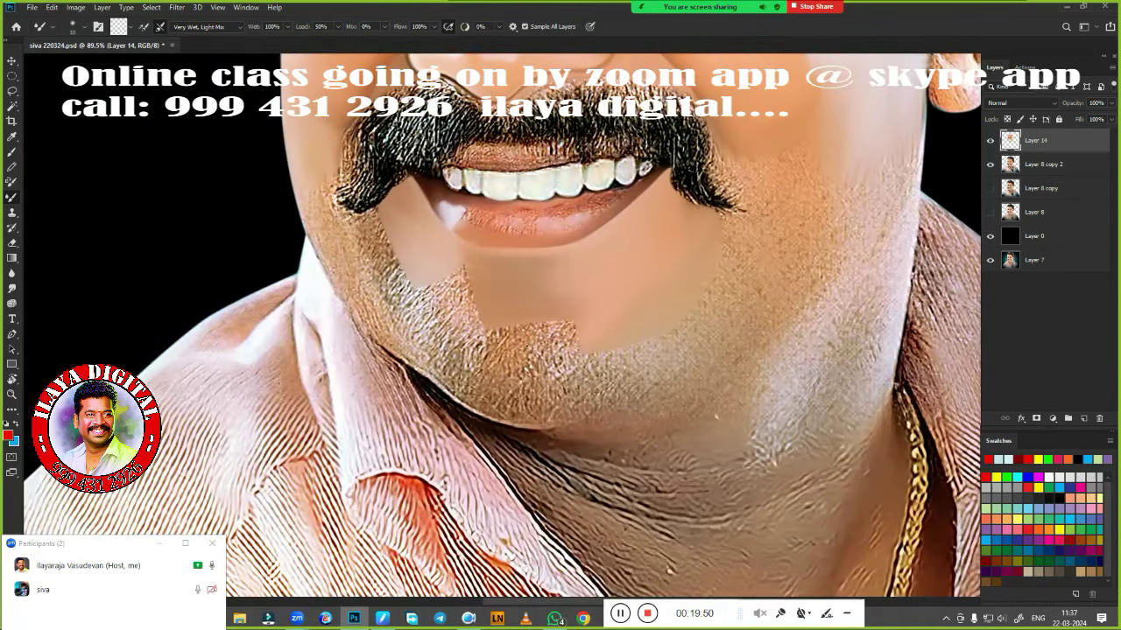
pyautogui.hotkey('ctrl', 'd')
pyautogui.press('e')
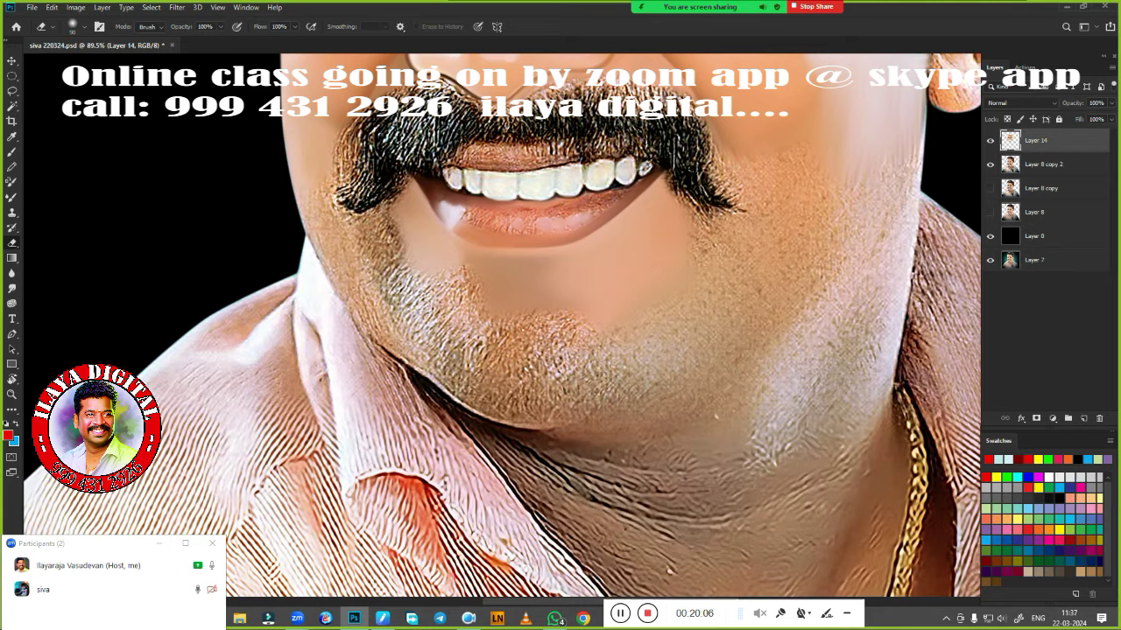
pyautogui.scroll(-5, 636, 284)
pyautogui.scroll(6, 636, 284)
pyautogui.scroll(3, 636, 285)
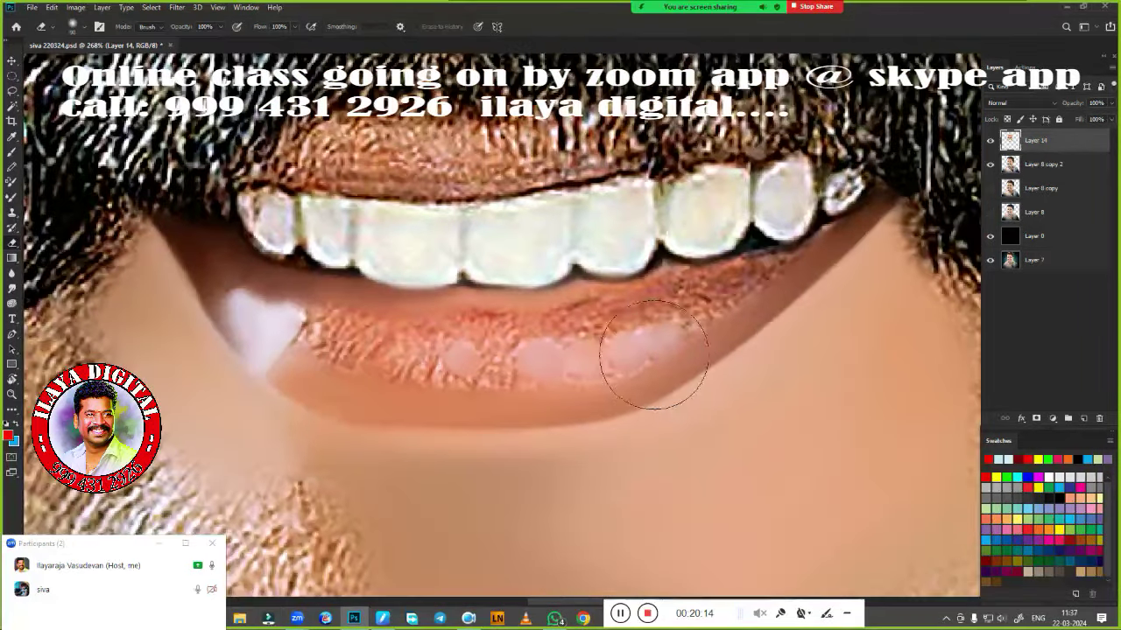
pyautogui.press('b')
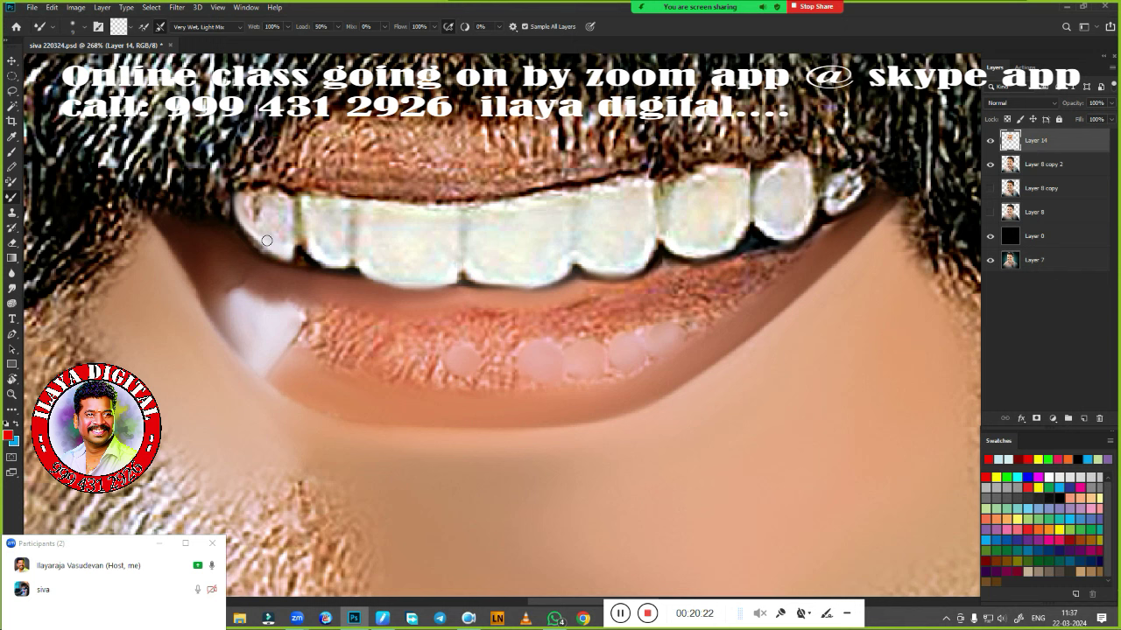
pyautogui.moveTo(254, 210); pyautogui.dragTo(278, 226)
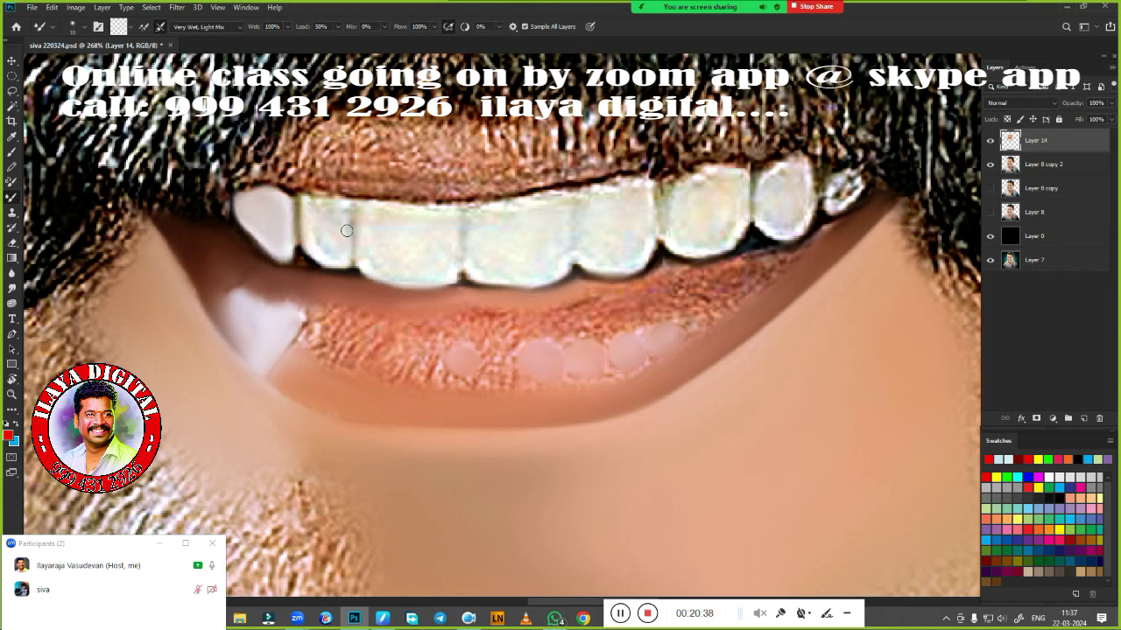
pyautogui.moveTo(332, 250)
pyautogui.mouseDown()
pyautogui.moveTo(335, 237)
pyautogui.moveTo(438, 211)
pyautogui.mouseUp()
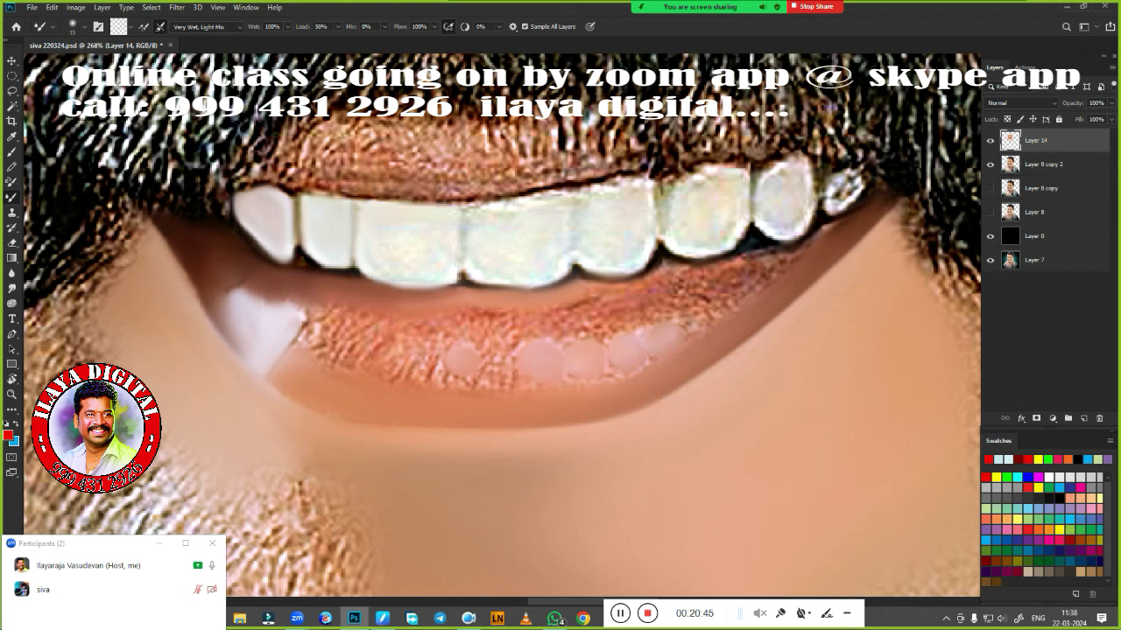
pyautogui.moveTo(378, 248)
pyautogui.mouseDown()
pyautogui.moveTo(450, 243)
pyautogui.moveTo(408, 279)
pyautogui.mouseUp()
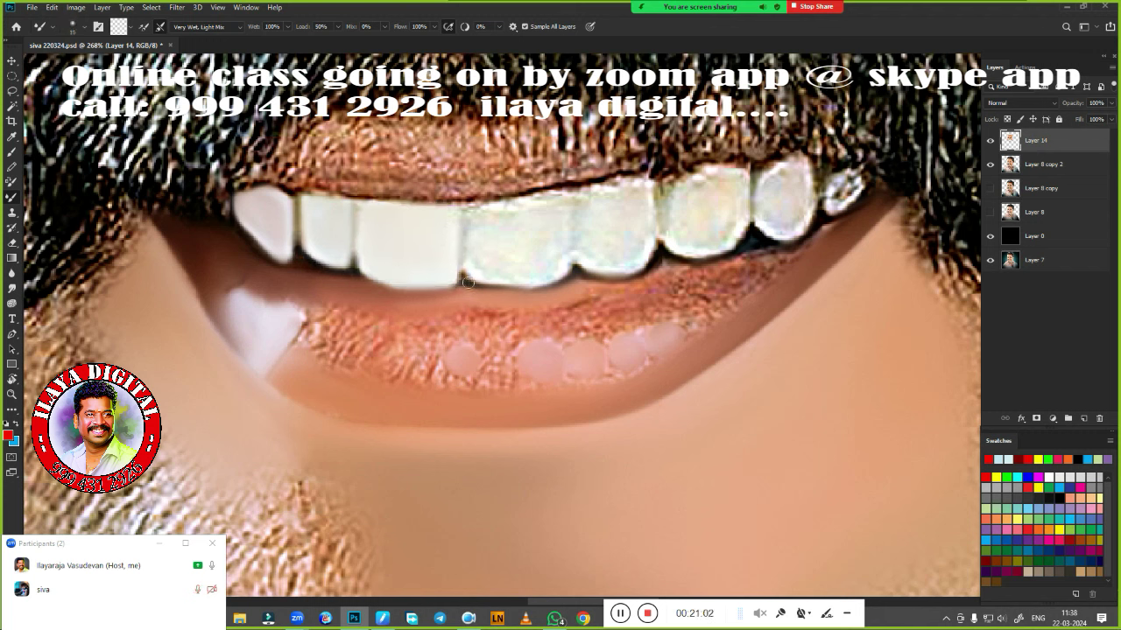
# Whiten the right upper teeth and darken the gaps between them and the gum line
pyautogui.moveTo(565, 231)
pyautogui.mouseDown()
pyautogui.moveTo(525, 200)
pyautogui.moveTo(472, 228)
pyautogui.moveTo(497, 254)
pyautogui.mouseUp()
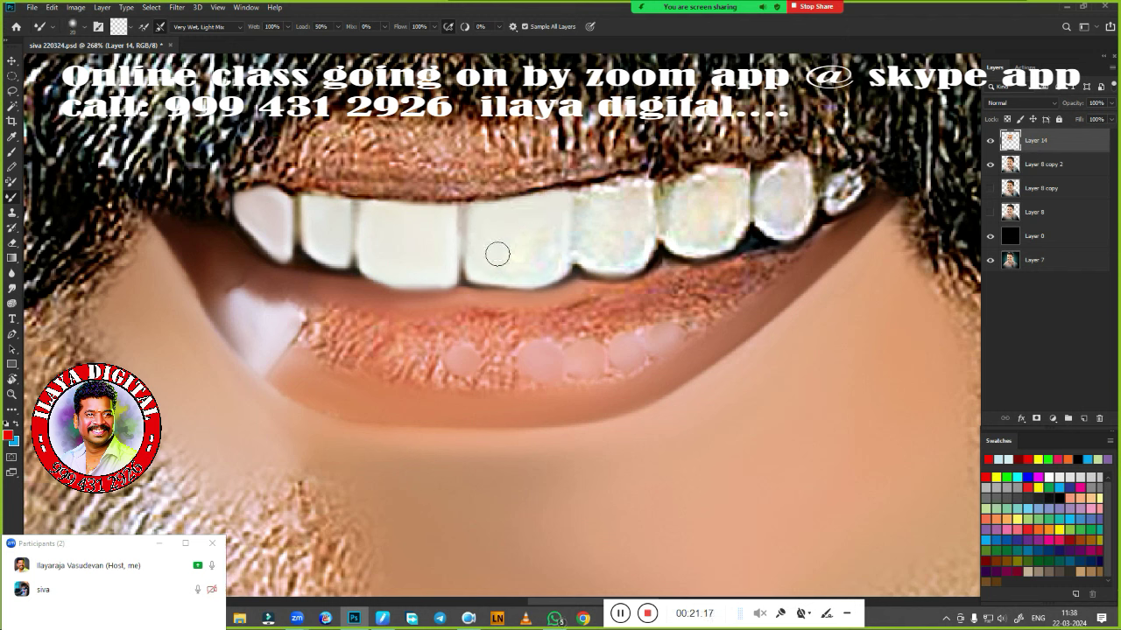
pyautogui.moveTo(576, 261)
pyautogui.mouseDown()
pyautogui.moveTo(579, 237)
pyautogui.moveTo(567, 275)
pyautogui.moveTo(604, 189)
pyautogui.moveTo(653, 179)
pyautogui.moveTo(652, 241)
pyautogui.mouseUp()
pyautogui.moveTo(593, 210)
pyautogui.mouseDown()
pyautogui.moveTo(648, 258)
pyautogui.moveTo(645, 215)
pyautogui.moveTo(678, 185)
pyautogui.moveTo(740, 173)
pyautogui.moveTo(682, 210)
pyautogui.moveTo(675, 250)
pyautogui.moveTo(722, 219)
pyautogui.mouseUp()
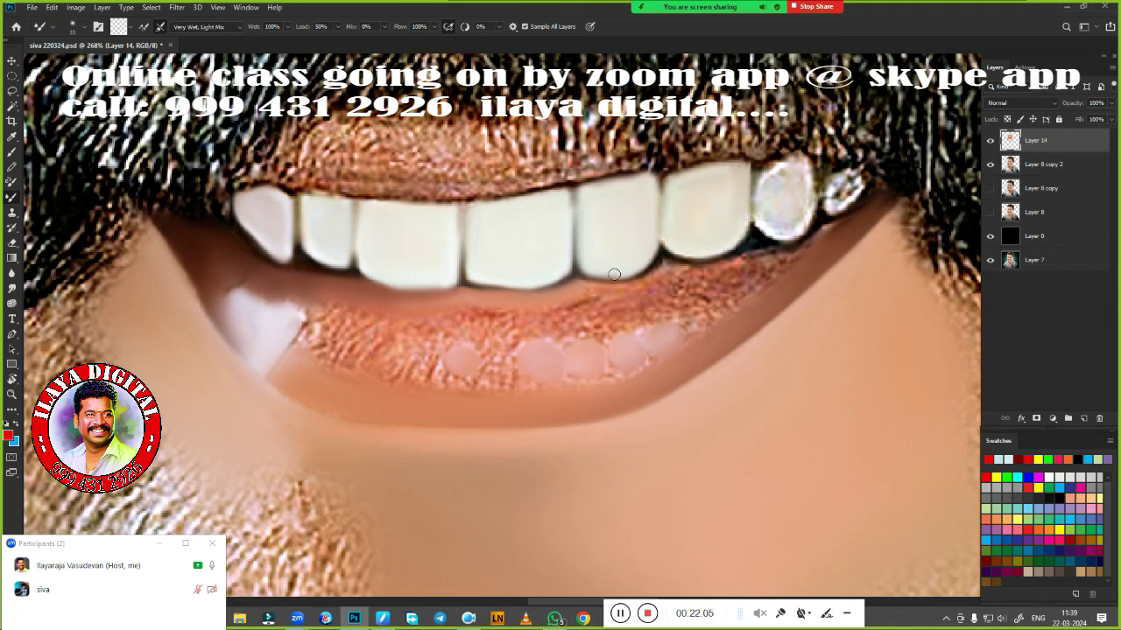
pyautogui.moveTo(756, 230)
pyautogui.mouseDown()
pyautogui.moveTo(754, 175)
pyautogui.moveTo(795, 160)
pyautogui.mouseUp()
pyautogui.moveTo(768, 230)
pyautogui.mouseDown()
pyautogui.moveTo(809, 216)
pyautogui.moveTo(807, 157)
pyautogui.moveTo(791, 225)
pyautogui.moveTo(851, 198)
pyautogui.moveTo(846, 175)
pyautogui.moveTo(862, 179)
pyautogui.moveTo(865, 165)
pyautogui.mouseUp()
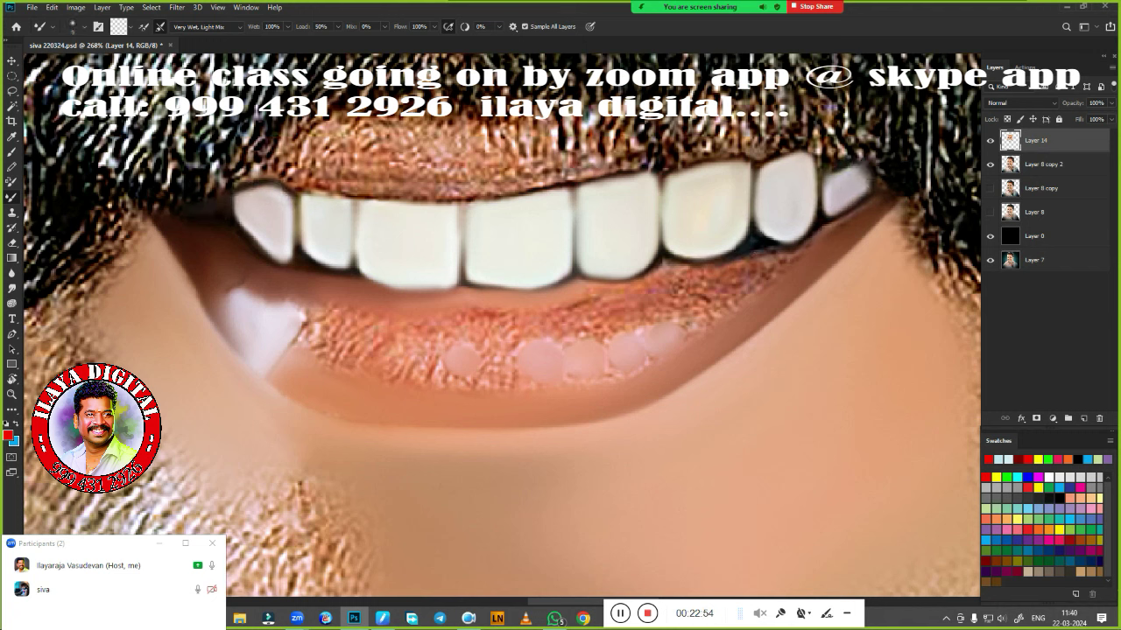
pyautogui.moveTo(278, 191)
pyautogui.mouseDown()
pyautogui.moveTo(429, 200)
pyautogui.moveTo(763, 157)
pyautogui.mouseUp()
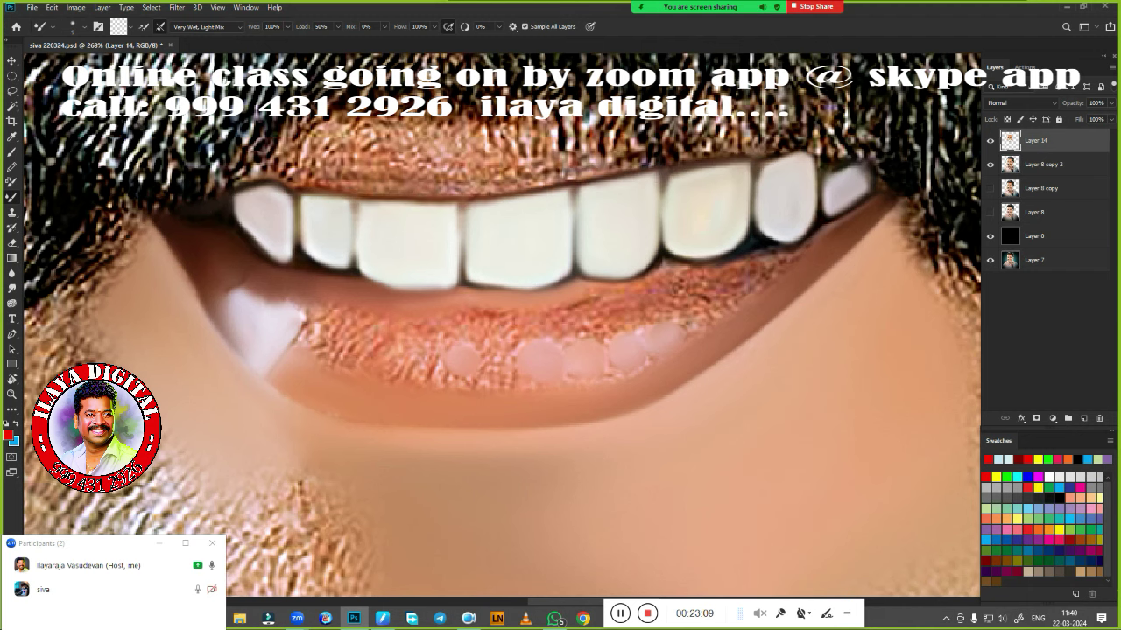
# Smudge the cracked lower lip smooth, adding a highlight and a deeper right-corner shadow
pyautogui.scroll(-5, 588, 303)
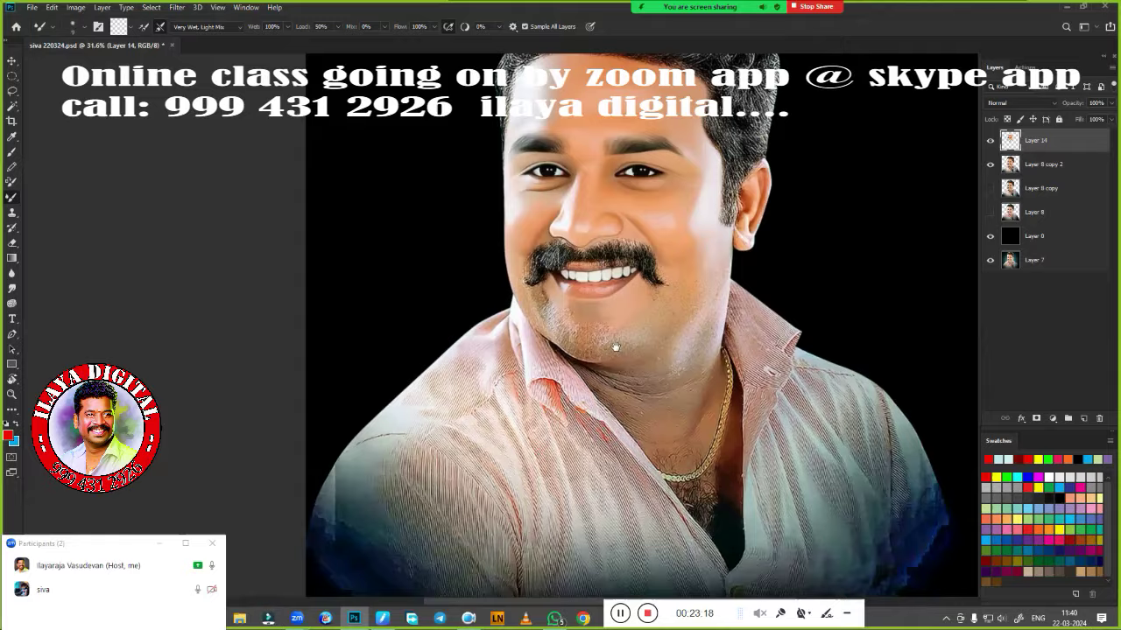
pyautogui.scroll(5, 485, 325)
pyautogui.scroll(-3, 516, 325)
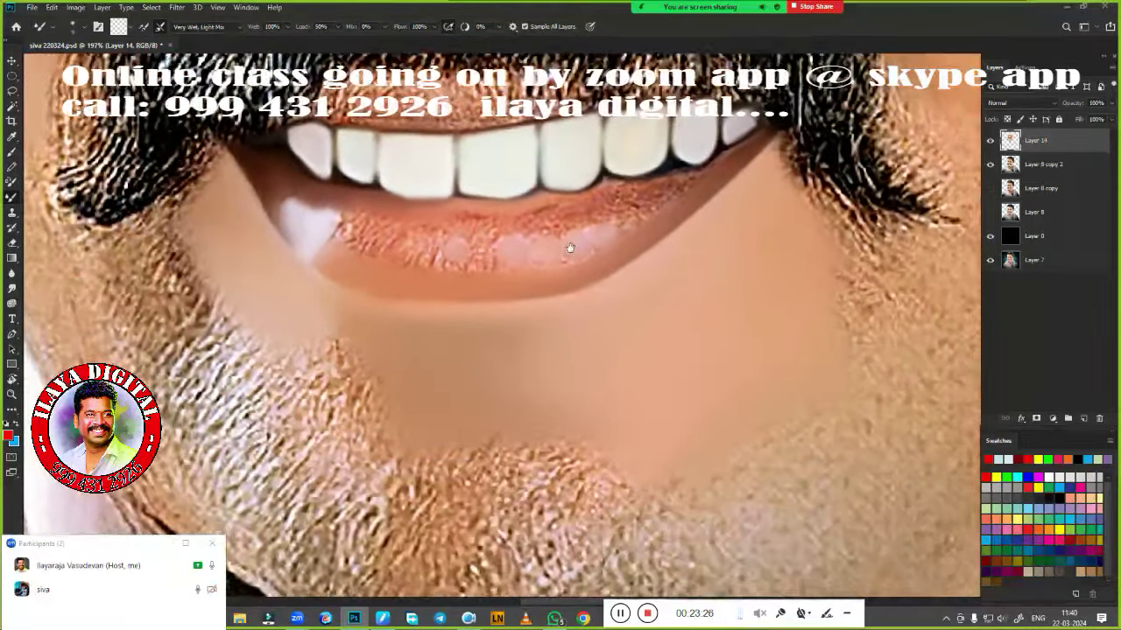
pyautogui.press('r')
pyautogui.moveTo(253, 203); pyautogui.dragTo(419, 210)
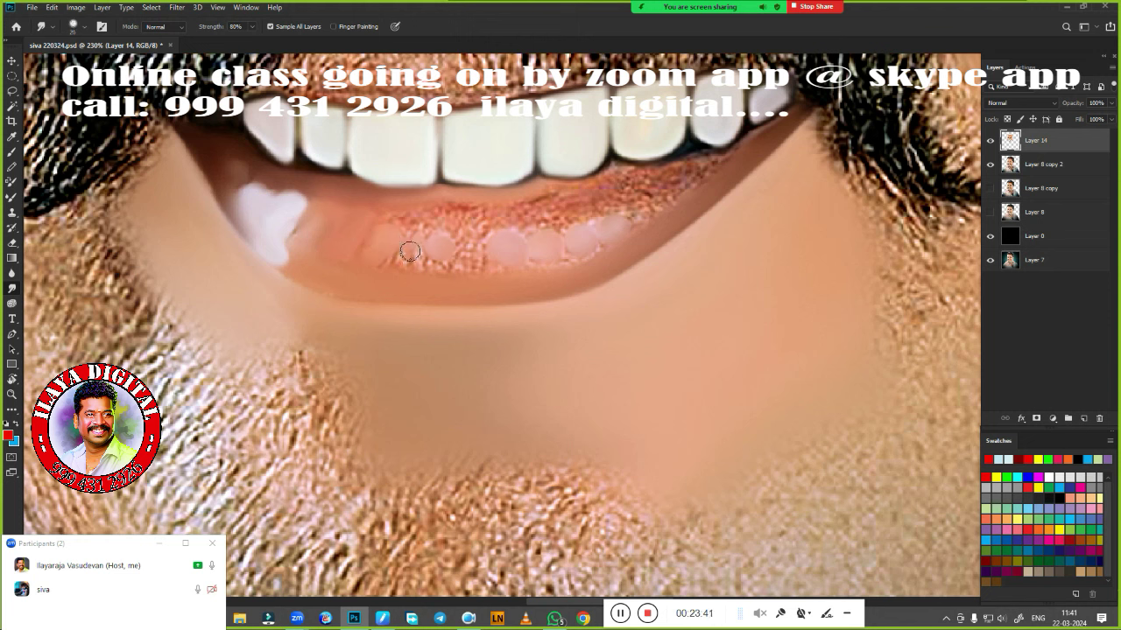
pyautogui.moveTo(526, 194); pyautogui.dragTo(704, 166)
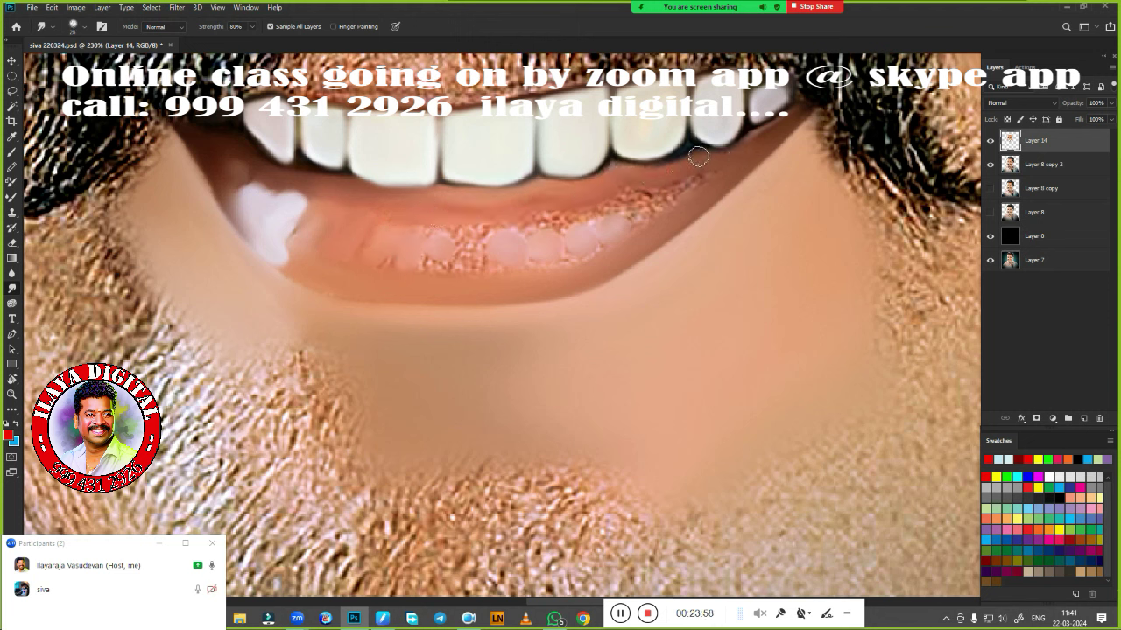
pyautogui.moveTo(613, 210); pyautogui.dragTo(570, 199)
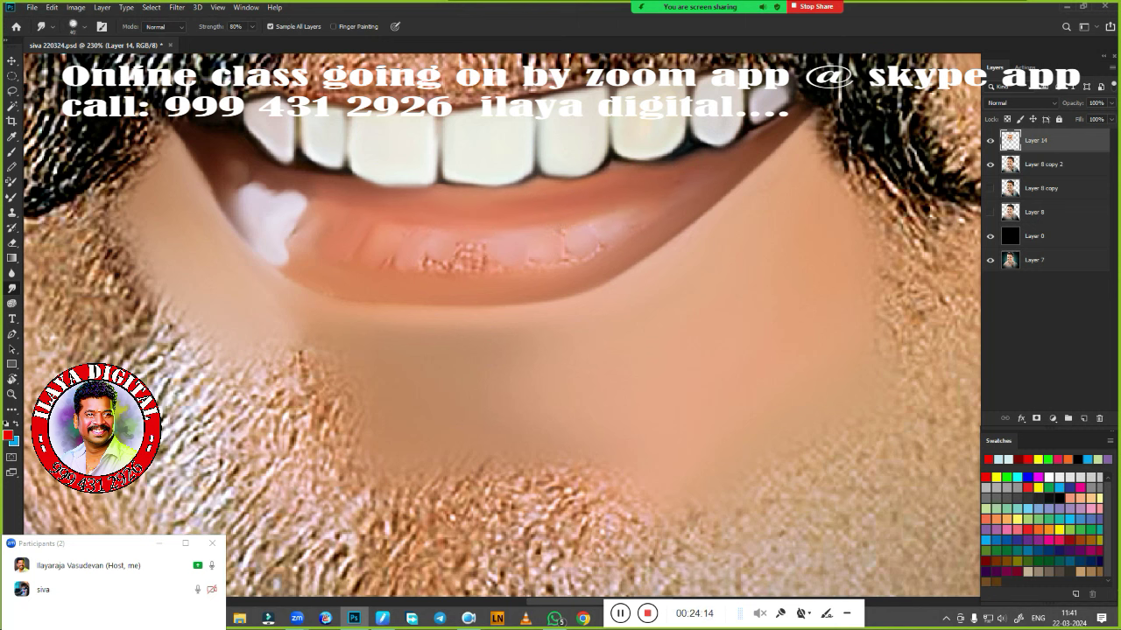
pyautogui.moveTo(481, 264)
pyautogui.mouseDown()
pyautogui.moveTo(572, 260)
pyautogui.moveTo(425, 242)
pyautogui.moveTo(508, 239)
pyautogui.mouseUp()
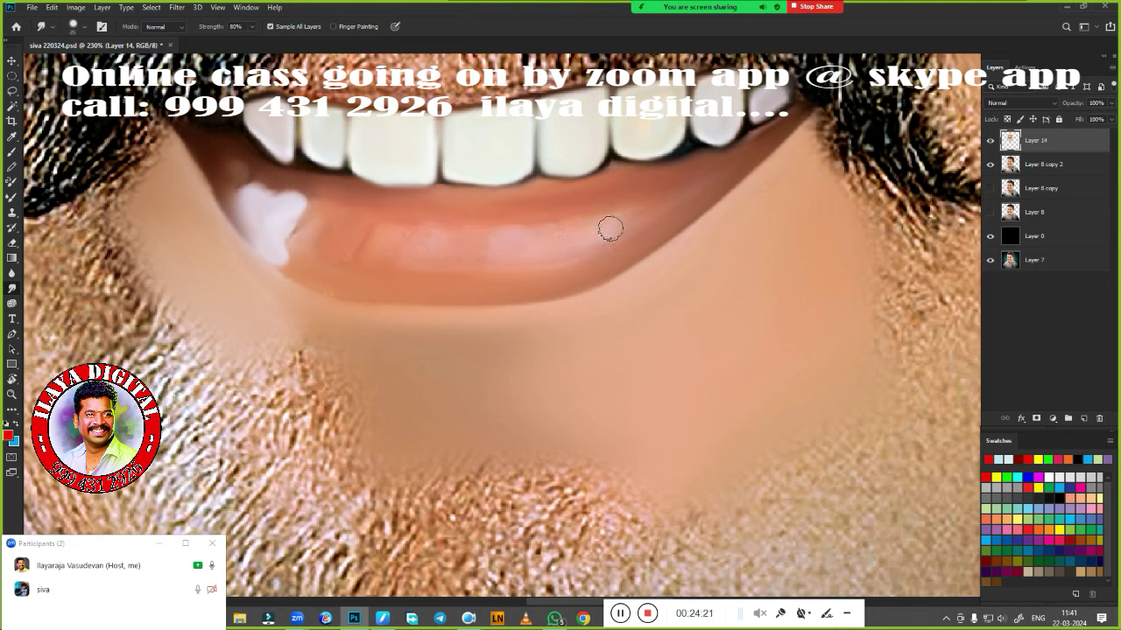
pyautogui.moveTo(610, 229); pyautogui.dragTo(644, 210)
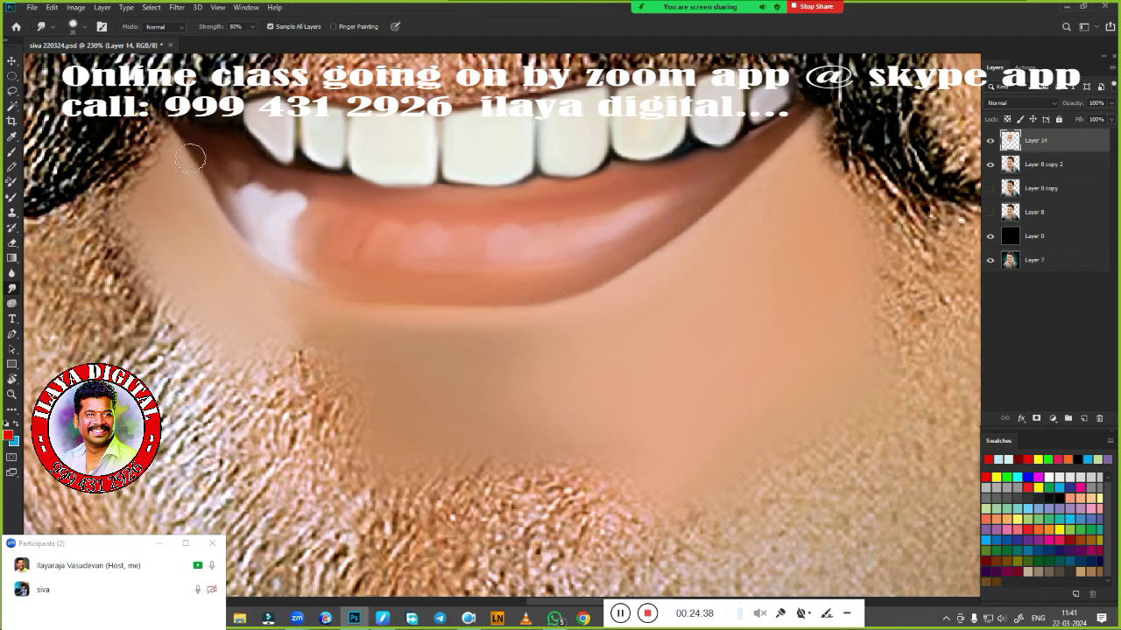
pyautogui.moveTo(838, 149); pyautogui.dragTo(712, 212)
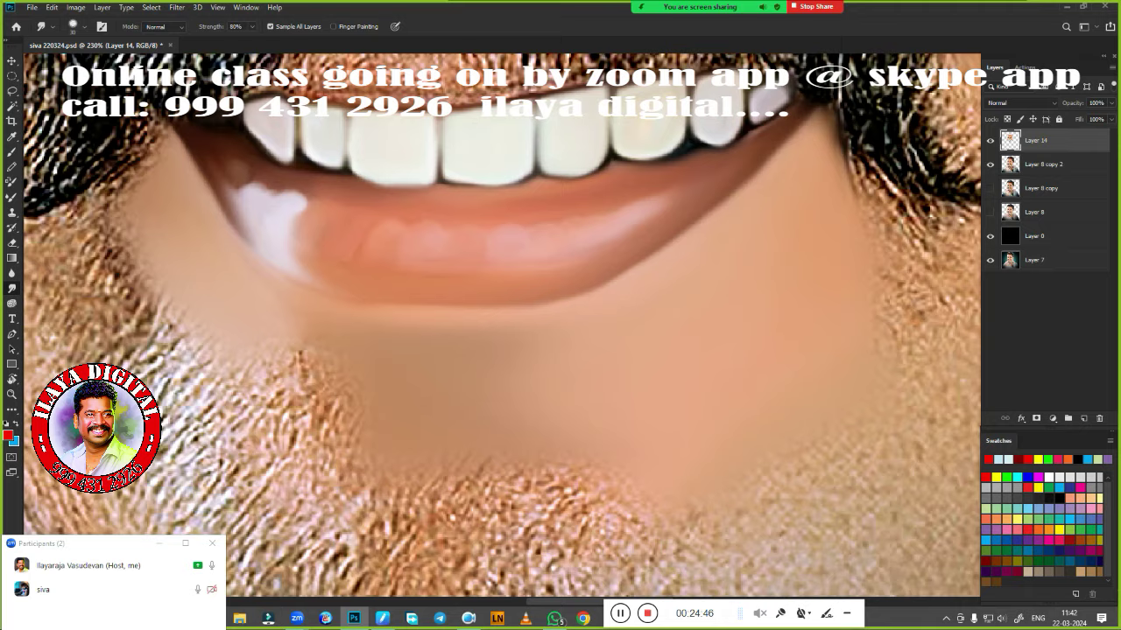
# Smudge the upper lip strip above the left, central and right teeth at 80% strength
pyautogui.scroll(-3, 518, 310)
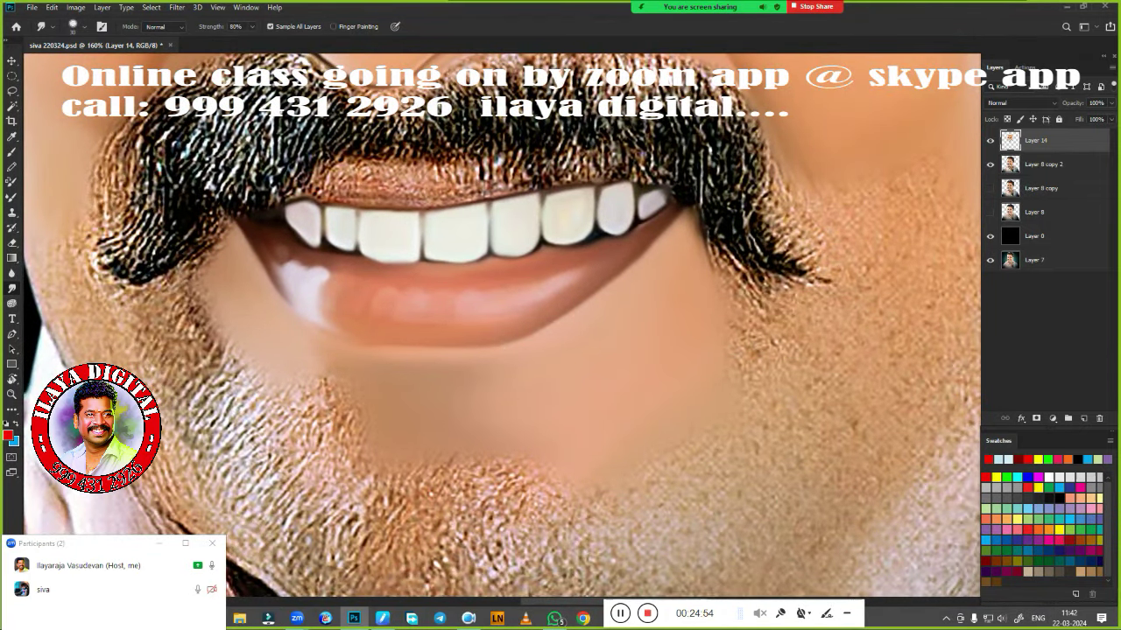
pyautogui.scroll(-5, 591, 307)
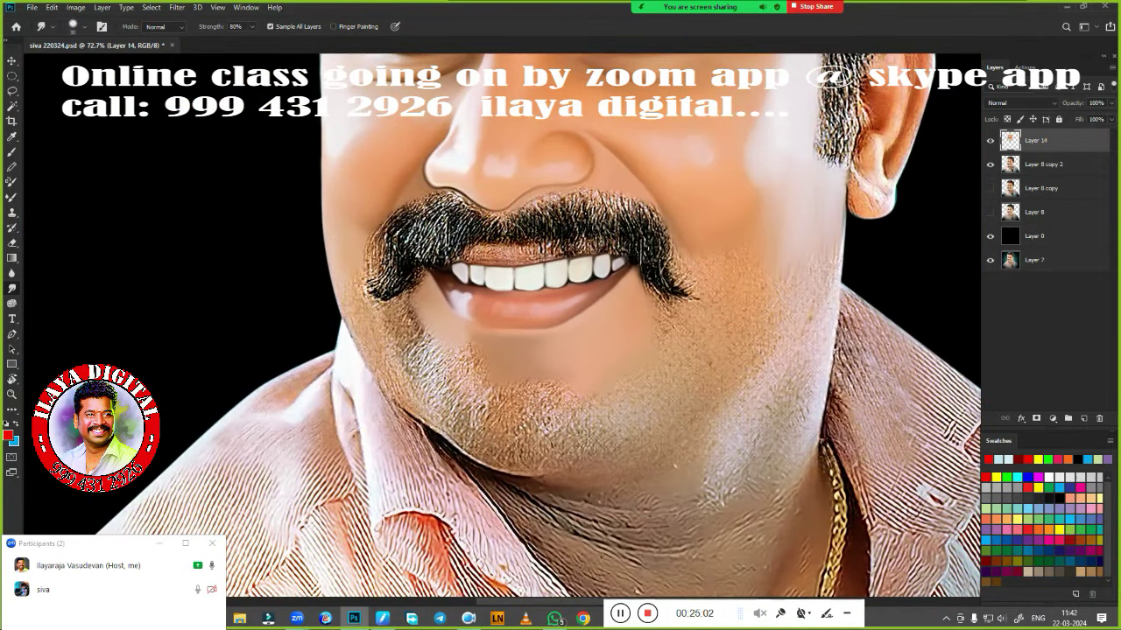
pyautogui.scroll(4, 656, 253)
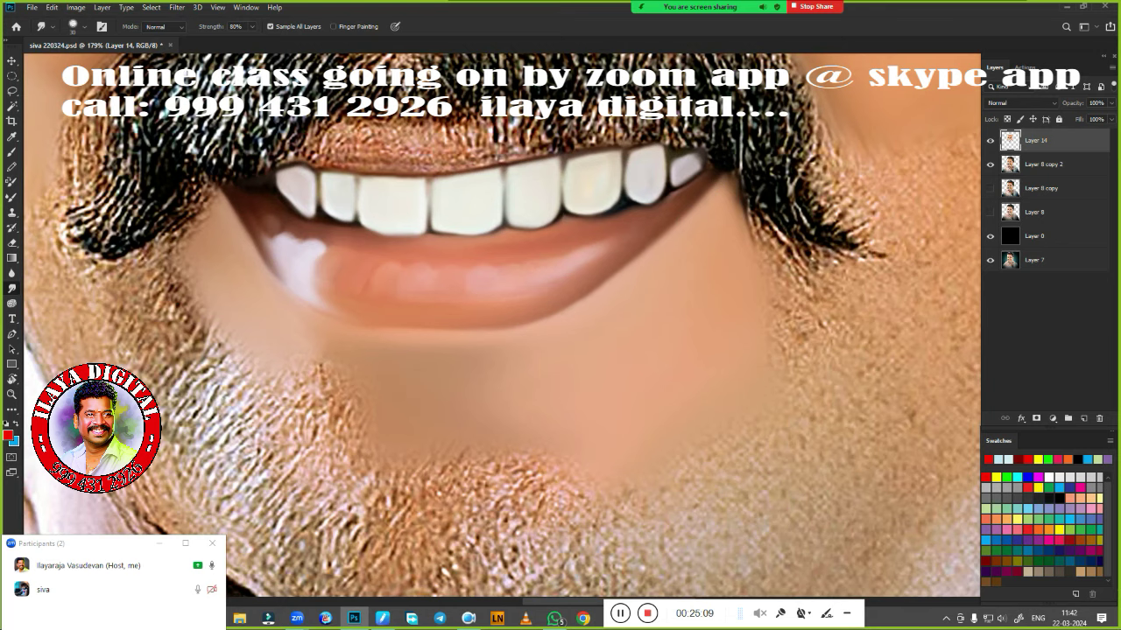
pyautogui.scroll(-3, 359, 172)
pyautogui.scroll(4, 360, 172)
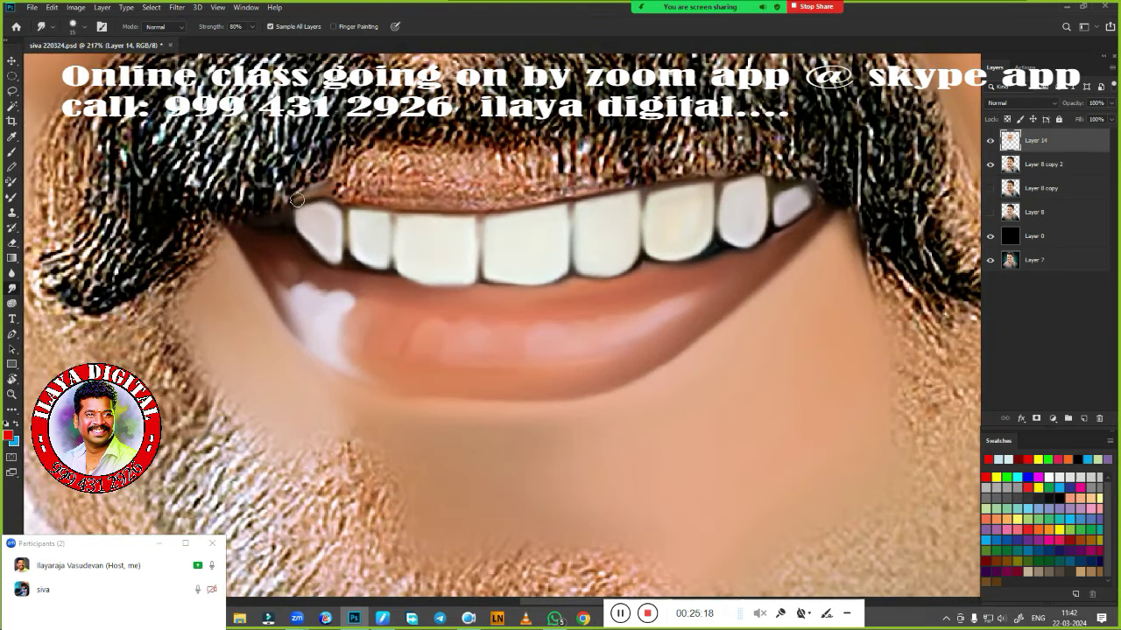
pyautogui.moveTo(360, 171)
pyautogui.mouseDown()
pyautogui.moveTo(473, 191)
pyautogui.moveTo(350, 189)
pyautogui.mouseUp()
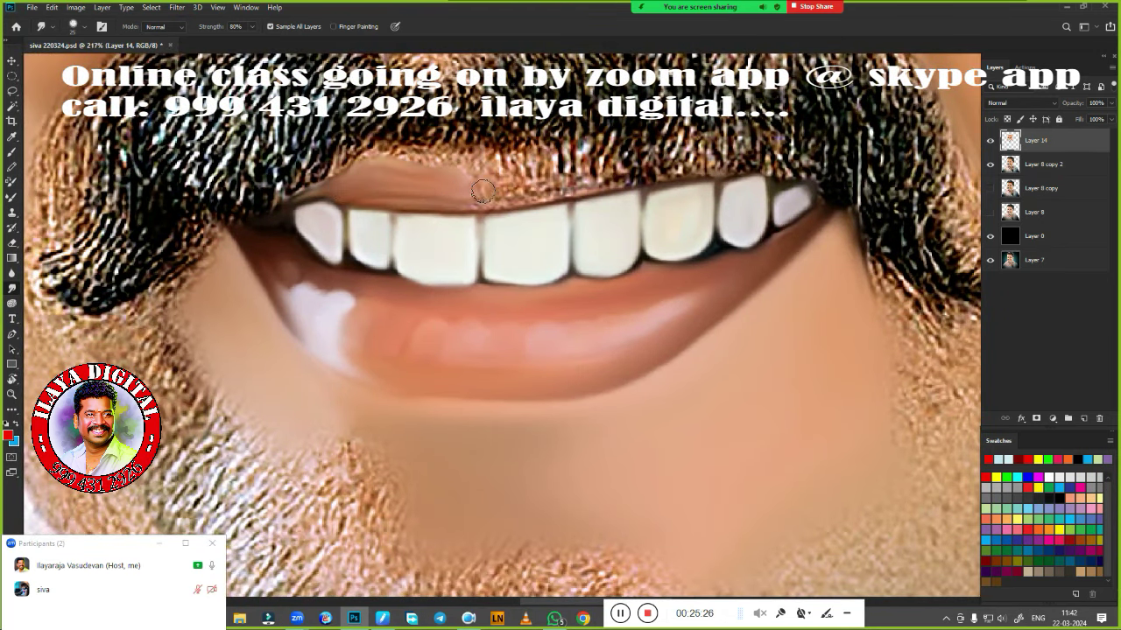
pyautogui.moveTo(483, 193); pyautogui.dragTo(761, 170)
pyautogui.moveTo(516, 194); pyautogui.dragTo(647, 182)
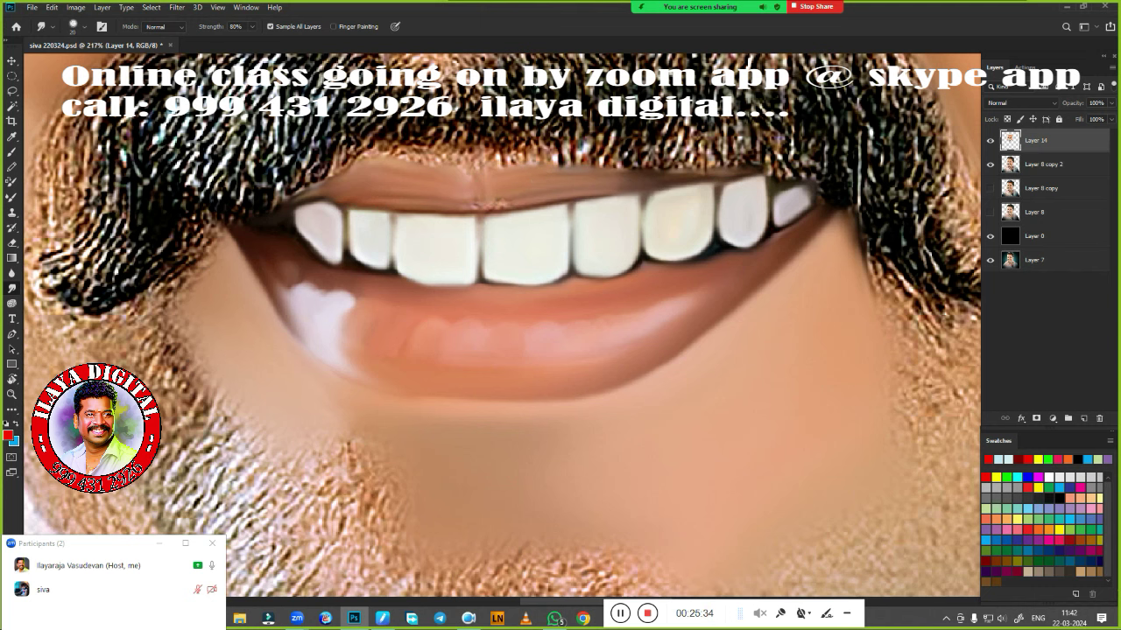
pyautogui.moveTo(477, 205)
pyautogui.mouseDown()
pyautogui.moveTo(521, 171)
pyautogui.moveTo(394, 166)
pyautogui.moveTo(499, 205)
pyautogui.mouseUp()
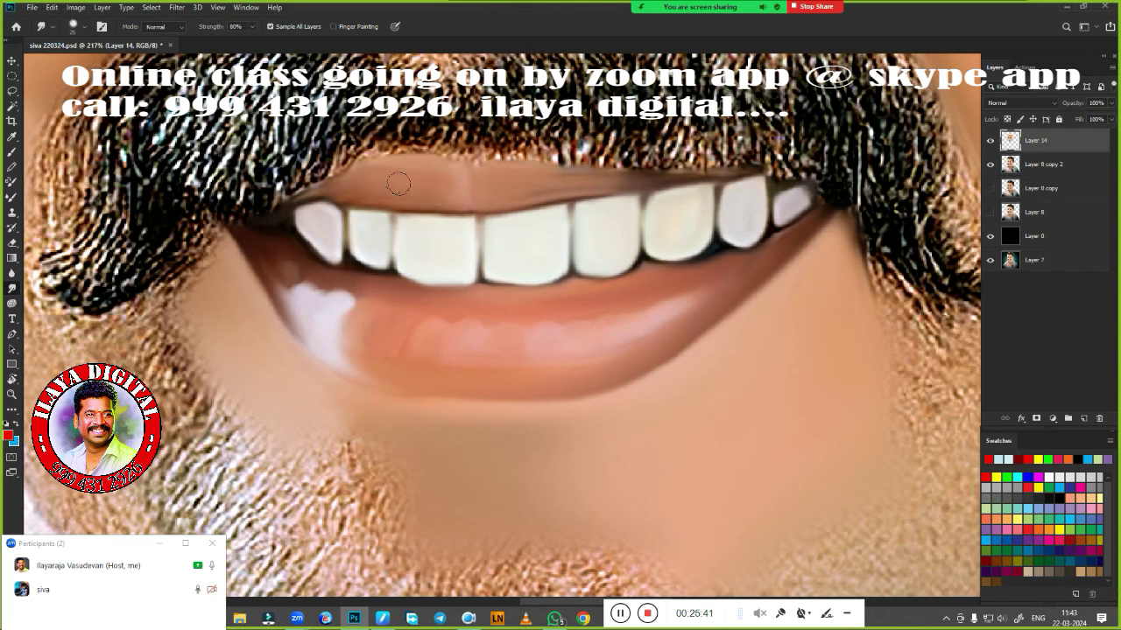
pyautogui.scroll(-5, 398, 183)
pyautogui.scroll(-3, 552, 362)
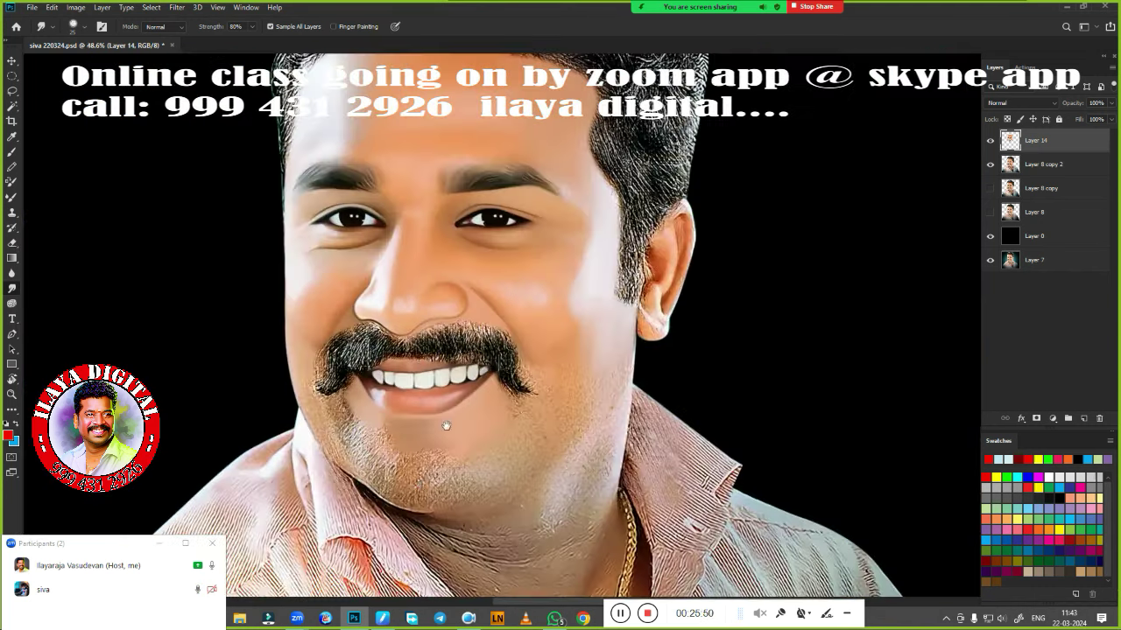
pyautogui.scroll(3, 552, 363)
# Erase along the right end of the moustache on Layer 14
pyautogui.scroll(-3, 552, 362)
pyautogui.press('e')
pyautogui.scroll(3, 552, 362)
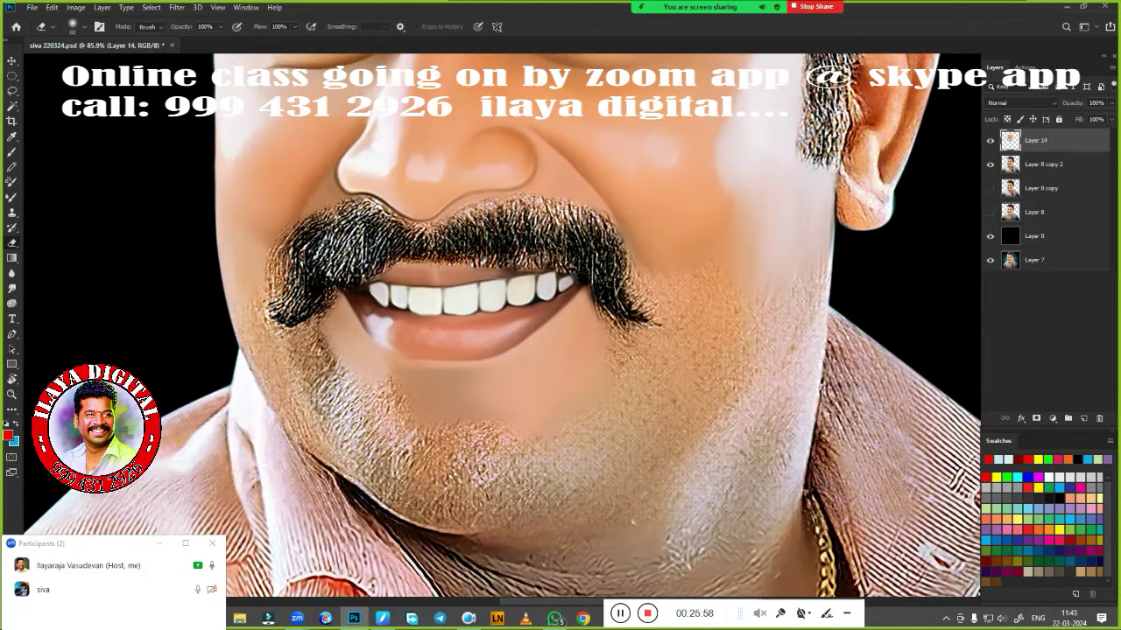
pyautogui.moveTo(589, 212); pyautogui.dragTo(652, 284)
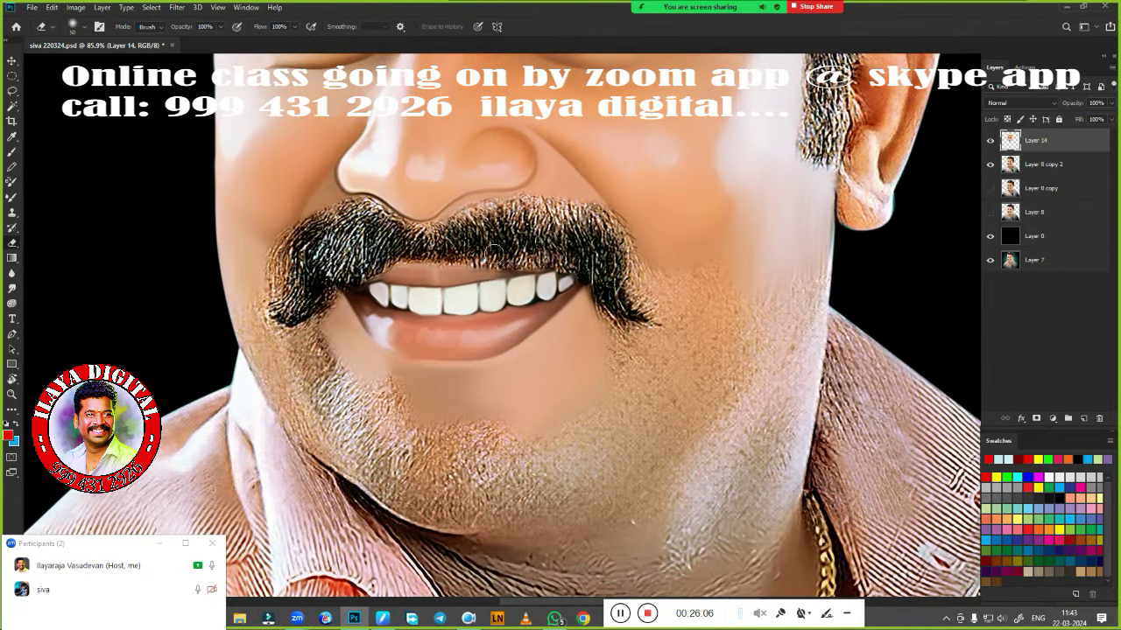
pyautogui.scroll(-5, 526, 403)
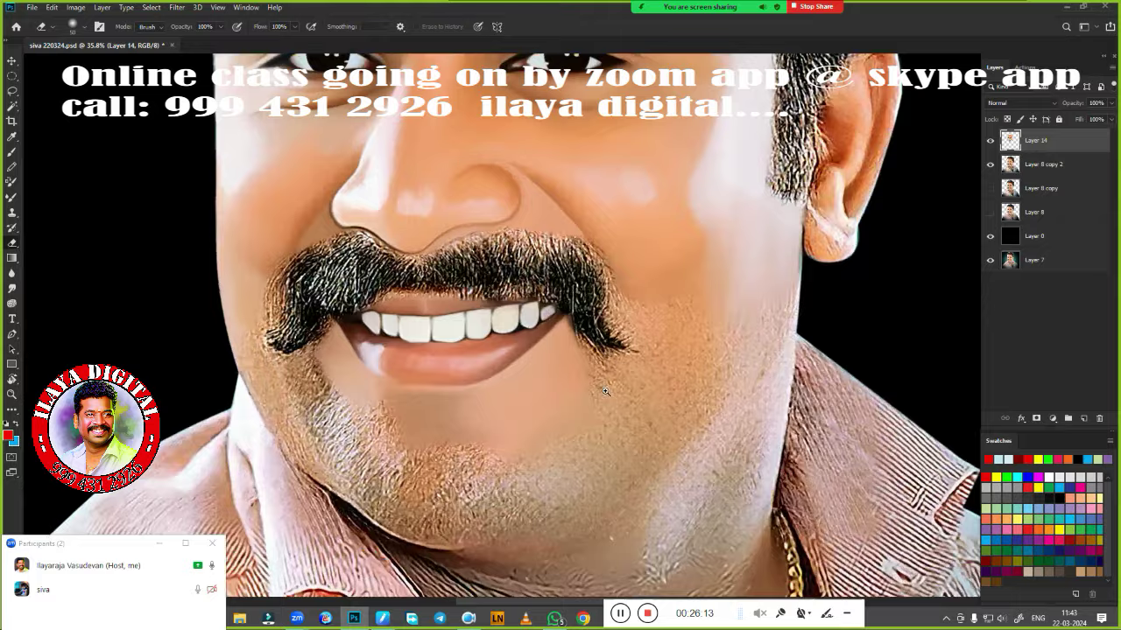
pyautogui.scroll(5, 512, 360)
pyautogui.press('r')
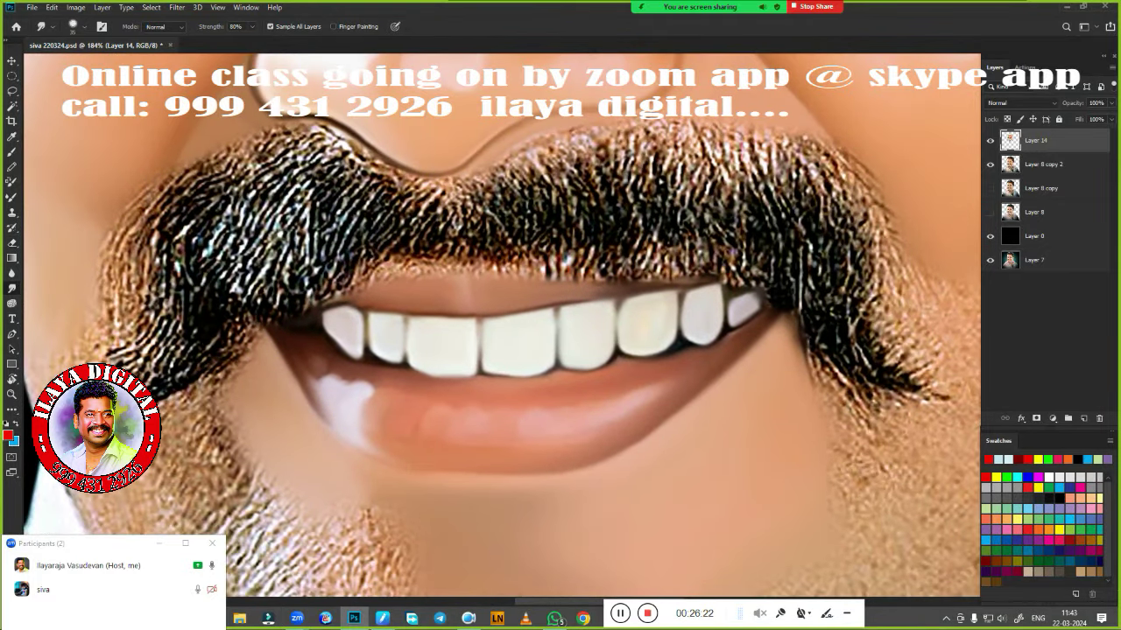
# Smudge the right moustache hairs into soft streaks and smooth the grainy cheek around its tip
pyautogui.moveTo(469, 212); pyautogui.dragTo(815, 267)
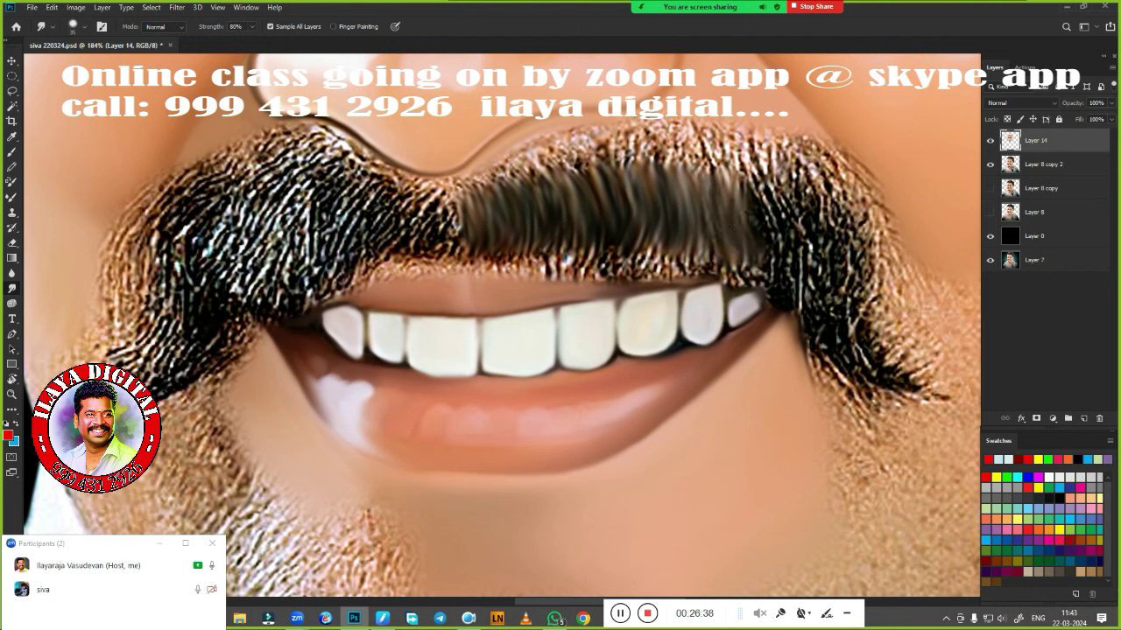
pyautogui.moveTo(470, 209)
pyautogui.mouseDown()
pyautogui.moveTo(578, 140)
pyautogui.moveTo(625, 166)
pyautogui.moveTo(665, 132)
pyautogui.moveTo(801, 167)
pyautogui.moveTo(718, 175)
pyautogui.moveTo(821, 169)
pyautogui.moveTo(871, 210)
pyautogui.moveTo(868, 242)
pyautogui.moveTo(881, 183)
pyautogui.moveTo(836, 140)
pyautogui.mouseUp()
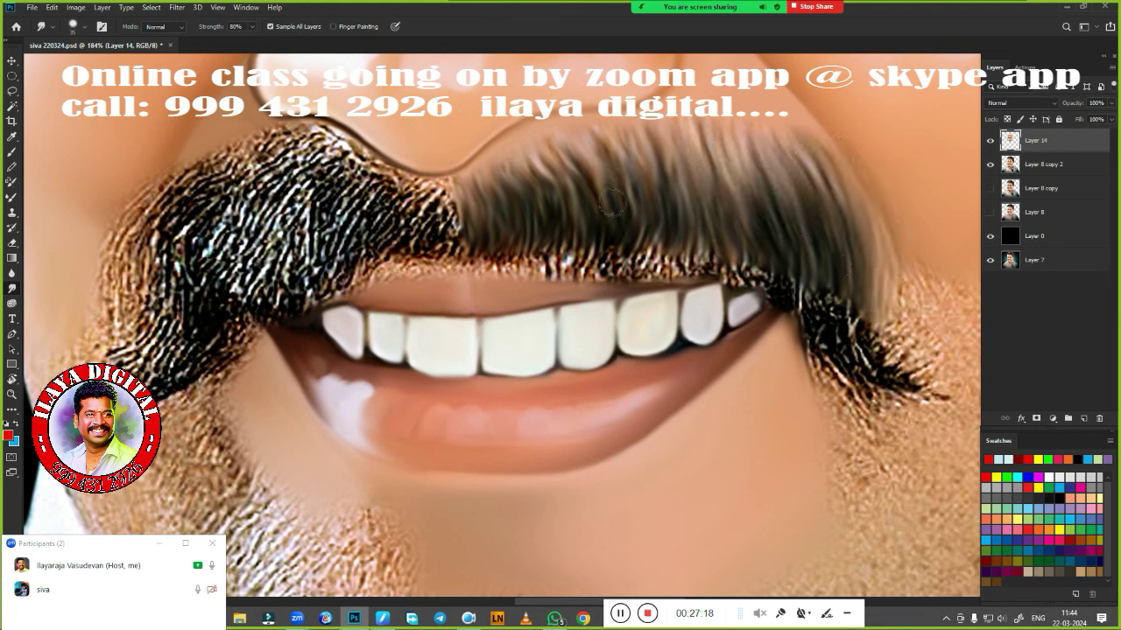
pyautogui.moveTo(460, 228)
pyautogui.mouseDown()
pyautogui.moveTo(298, 219)
pyautogui.moveTo(329, 262)
pyautogui.moveTo(412, 253)
pyautogui.moveTo(470, 277)
pyautogui.moveTo(565, 258)
pyautogui.moveTo(626, 285)
pyautogui.moveTo(762, 386)
pyautogui.moveTo(666, 351)
pyautogui.moveTo(771, 389)
pyautogui.moveTo(742, 398)
pyautogui.mouseUp()
pyautogui.scroll(-3, 741, 398)
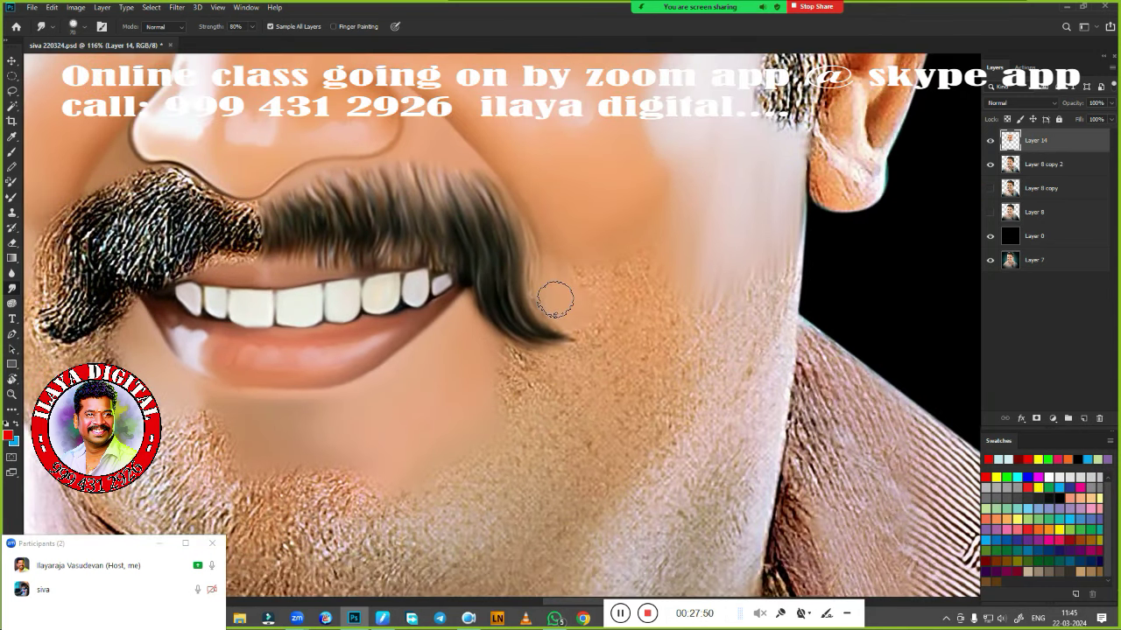
pyautogui.moveTo(613, 262)
pyautogui.mouseDown()
pyautogui.moveTo(633, 292)
pyautogui.moveTo(500, 380)
pyautogui.moveTo(493, 403)
pyautogui.moveTo(492, 351)
pyautogui.mouseUp()
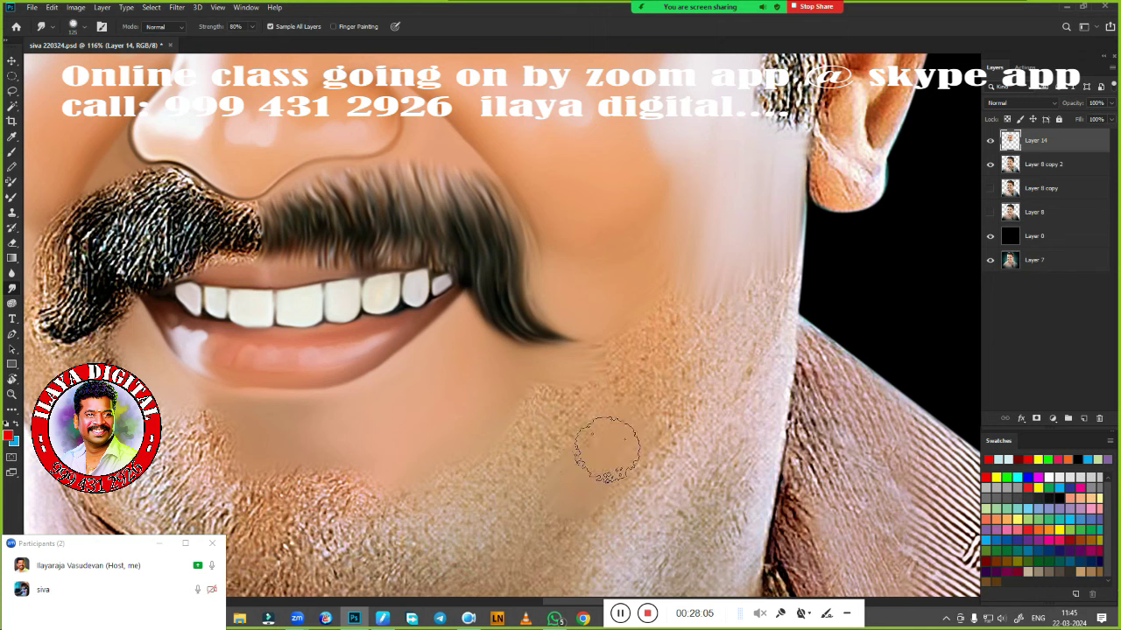
pyautogui.moveTo(608, 450)
pyautogui.mouseDown()
pyautogui.moveTo(510, 440)
pyautogui.moveTo(658, 370)
pyautogui.moveTo(675, 299)
pyautogui.mouseUp()
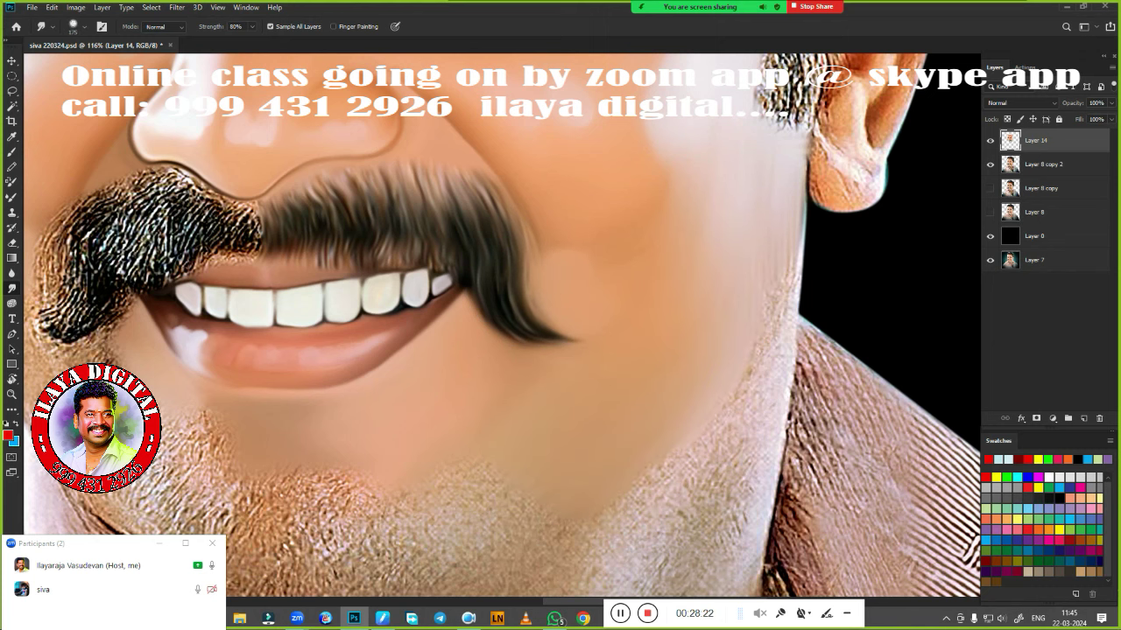
pyautogui.scroll(-5, 705, 289)
# Blend the left moustache into smooth dark hair and taper its lower-left tip toward the cheek
pyautogui.scroll(5, 497, 286)
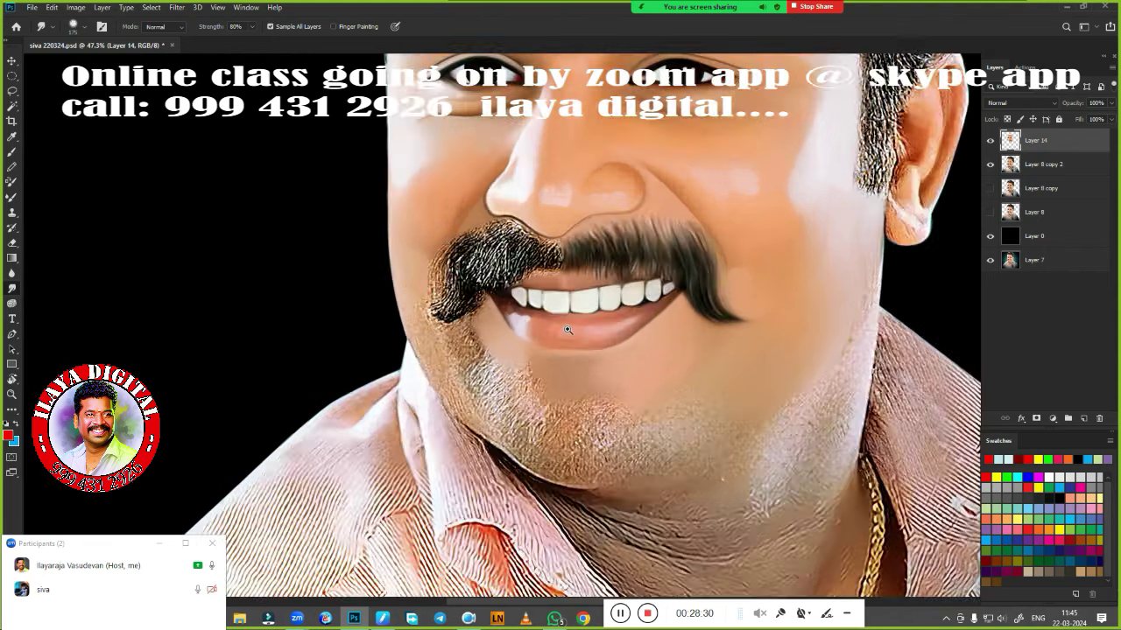
pyautogui.moveTo(491, 263); pyautogui.dragTo(619, 296)
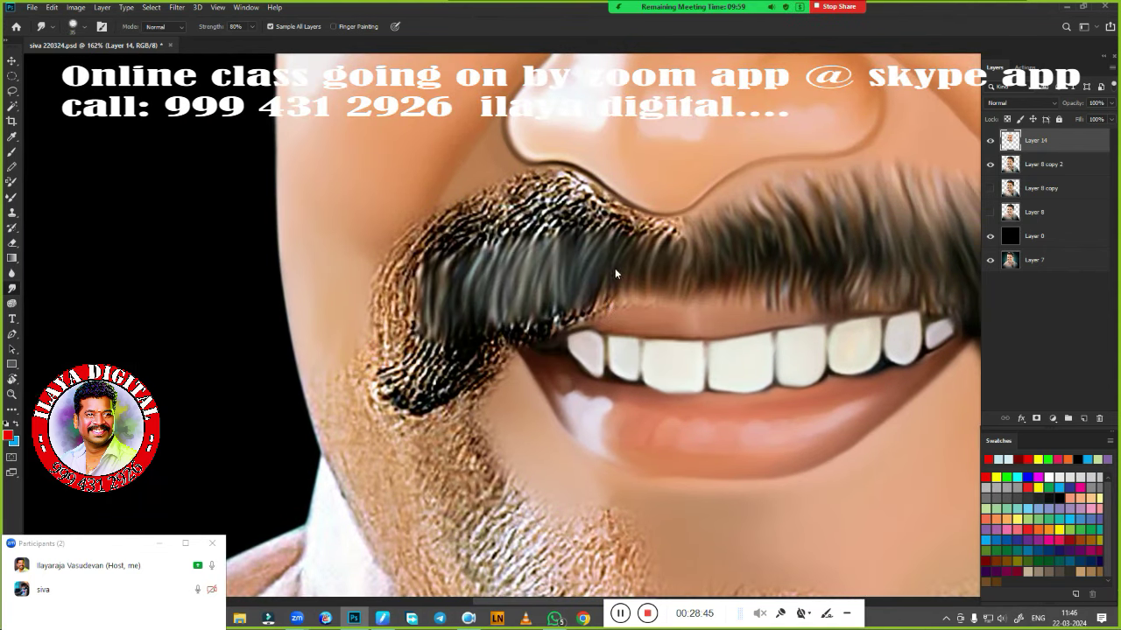
pyautogui.moveTo(403, 337)
pyautogui.mouseDown()
pyautogui.moveTo(464, 245)
pyautogui.moveTo(547, 197)
pyautogui.moveTo(644, 223)
pyautogui.mouseUp()
pyautogui.moveTo(486, 200); pyautogui.dragTo(555, 187)
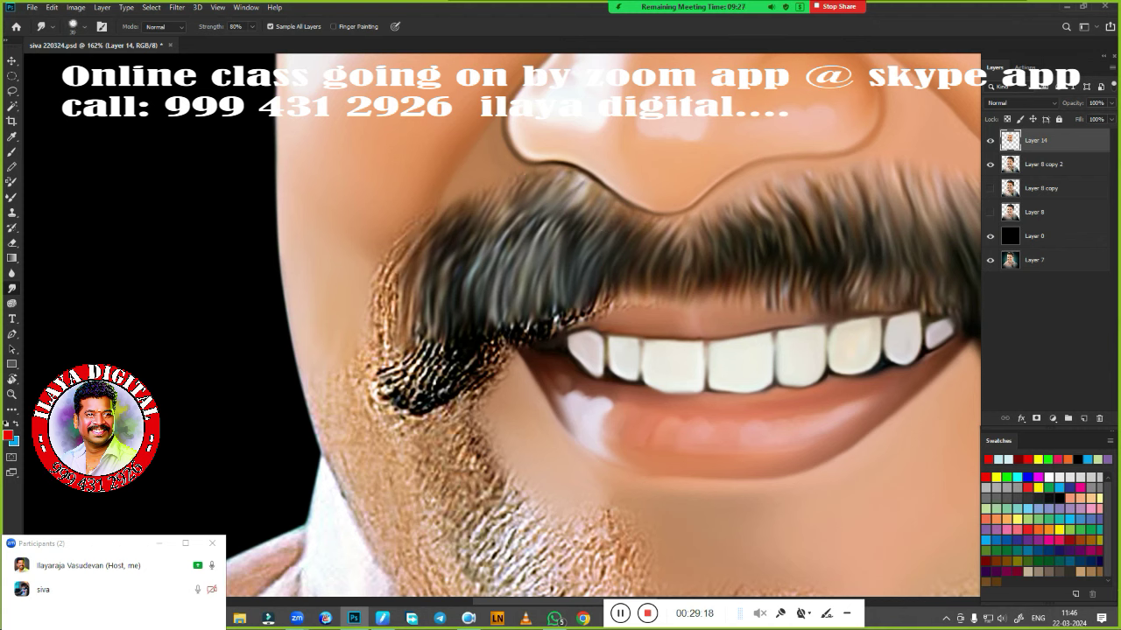
pyautogui.moveTo(424, 328); pyautogui.dragTo(367, 394)
pyautogui.moveTo(442, 350); pyautogui.dragTo(359, 401)
pyautogui.moveTo(468, 363); pyautogui.dragTo(402, 411)
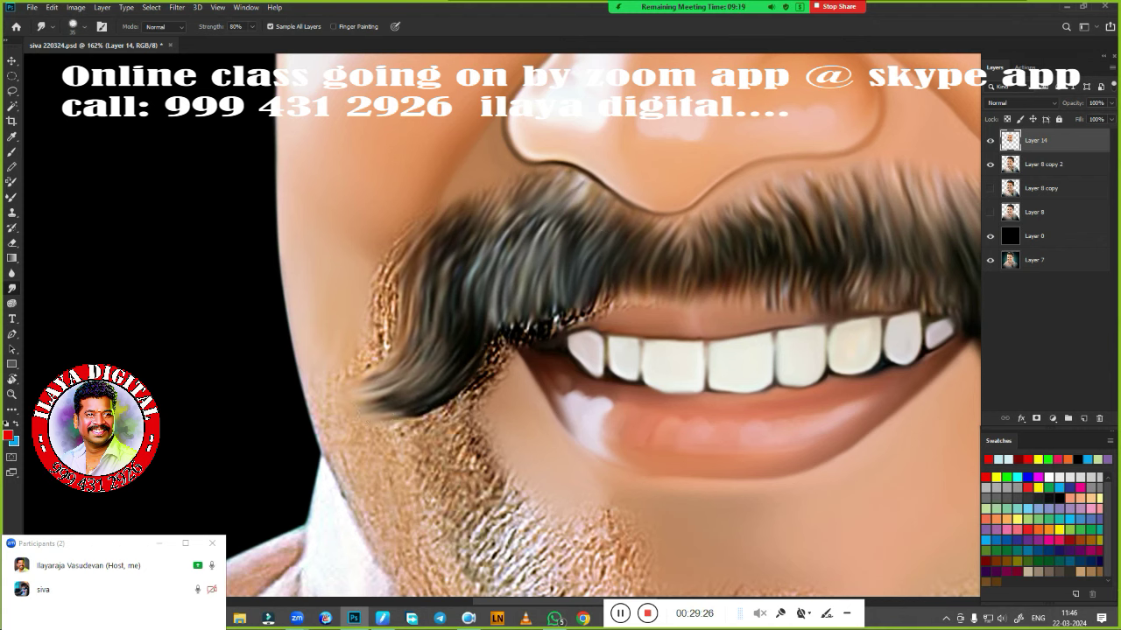
# Blend the stray moustache strands and the beard edge into the cheek and chin
pyautogui.moveTo(379, 305)
pyautogui.mouseDown()
pyautogui.moveTo(343, 368)
pyautogui.moveTo(390, 289)
pyautogui.mouseUp()
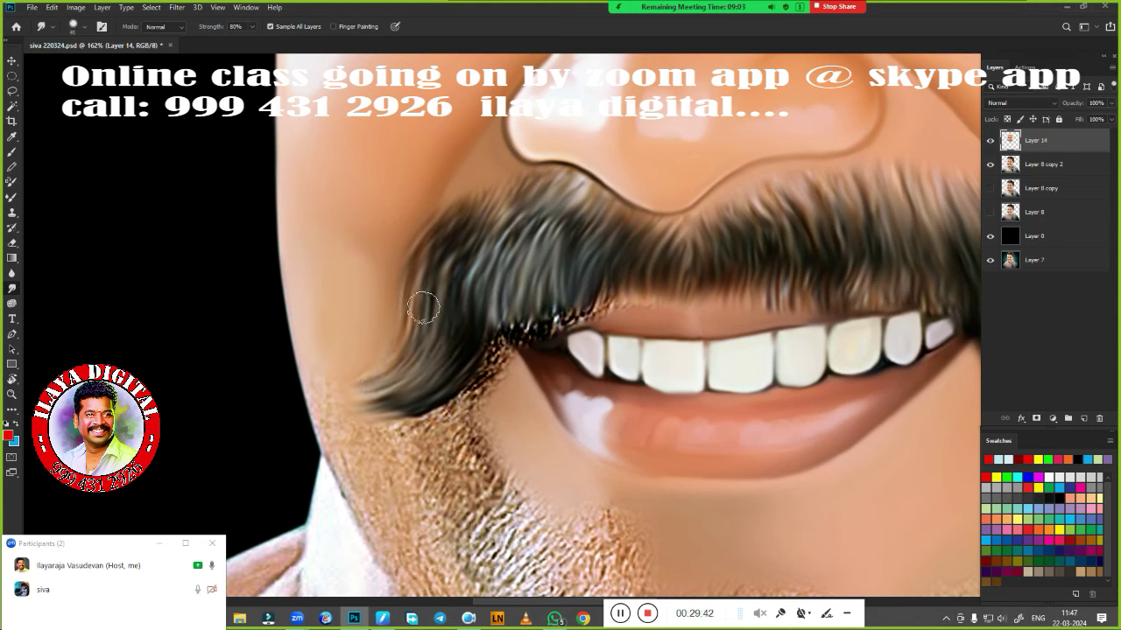
pyautogui.moveTo(506, 326); pyautogui.dragTo(445, 407)
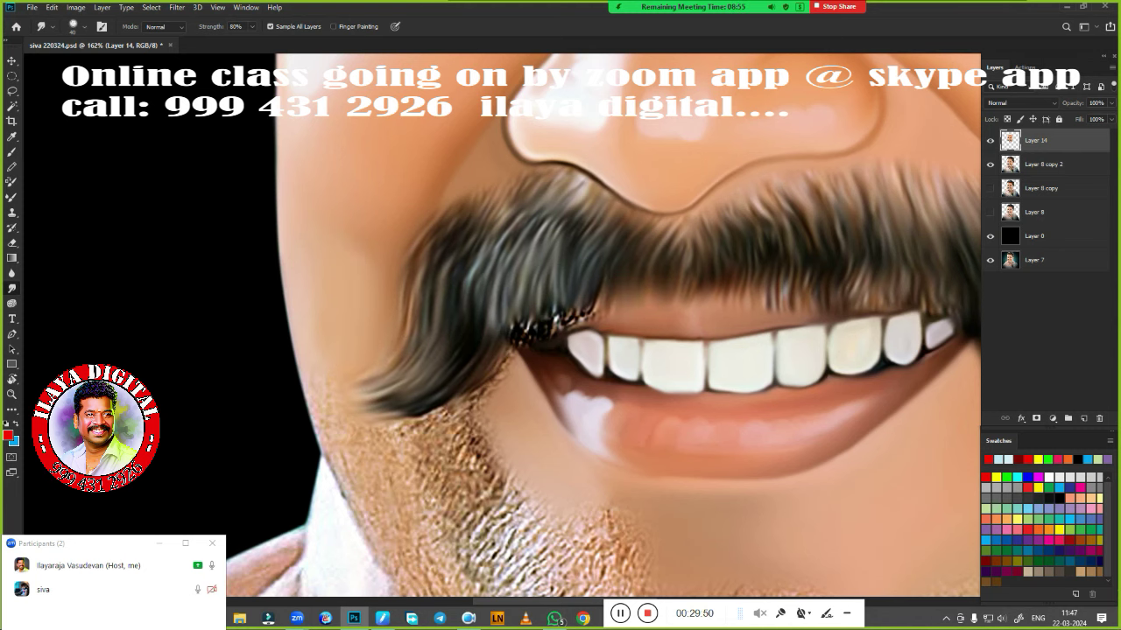
pyautogui.moveTo(540, 337); pyautogui.dragTo(616, 316)
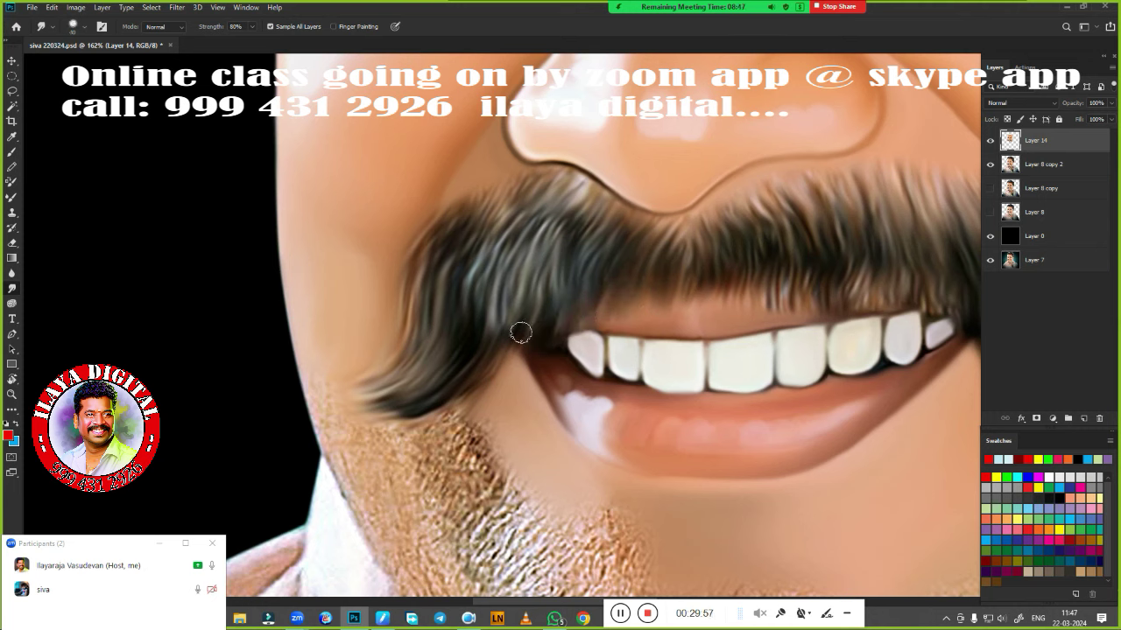
pyautogui.moveTo(491, 398); pyautogui.dragTo(429, 464)
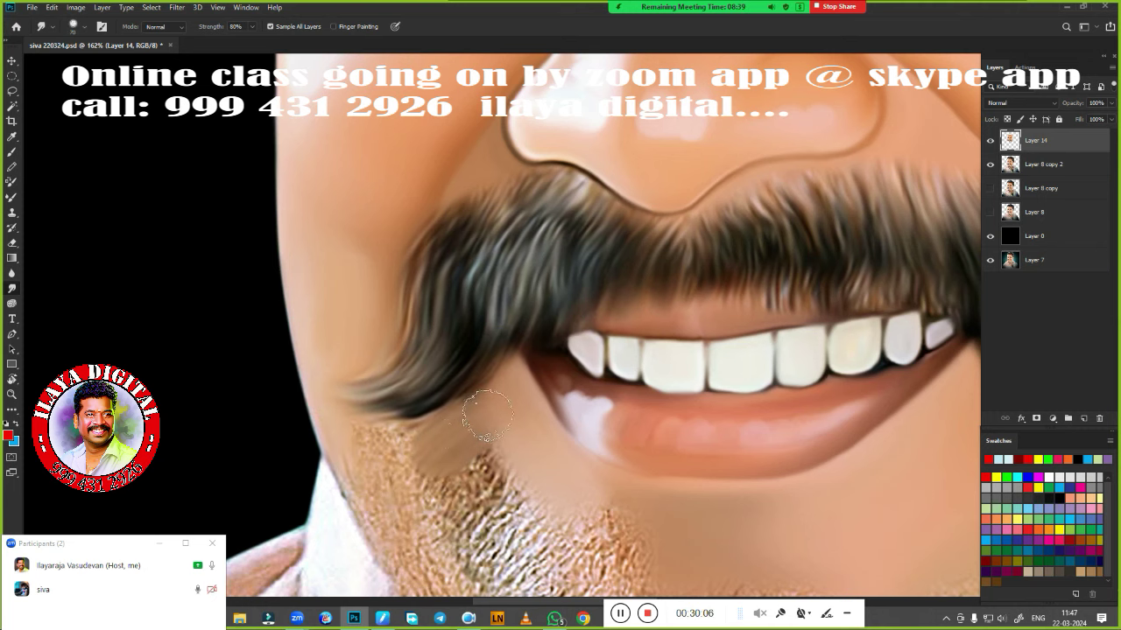
pyautogui.moveTo(368, 438); pyautogui.dragTo(439, 429)
pyautogui.moveTo(359, 516)
pyautogui.mouseDown()
pyautogui.moveTo(426, 463)
pyautogui.moveTo(516, 464)
pyautogui.mouseUp()
pyautogui.scroll(-10, 505, 345)
pyautogui.scroll(2, 505, 345)
pyautogui.scroll(5, 525, 262)
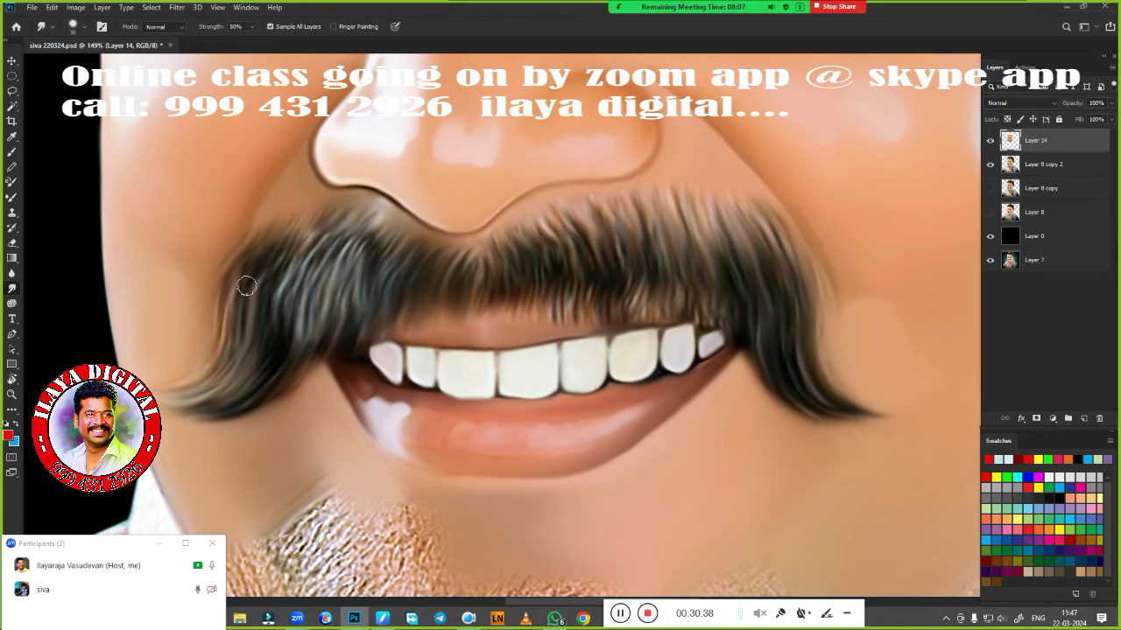
pyautogui.scroll(-5, 529, 359)
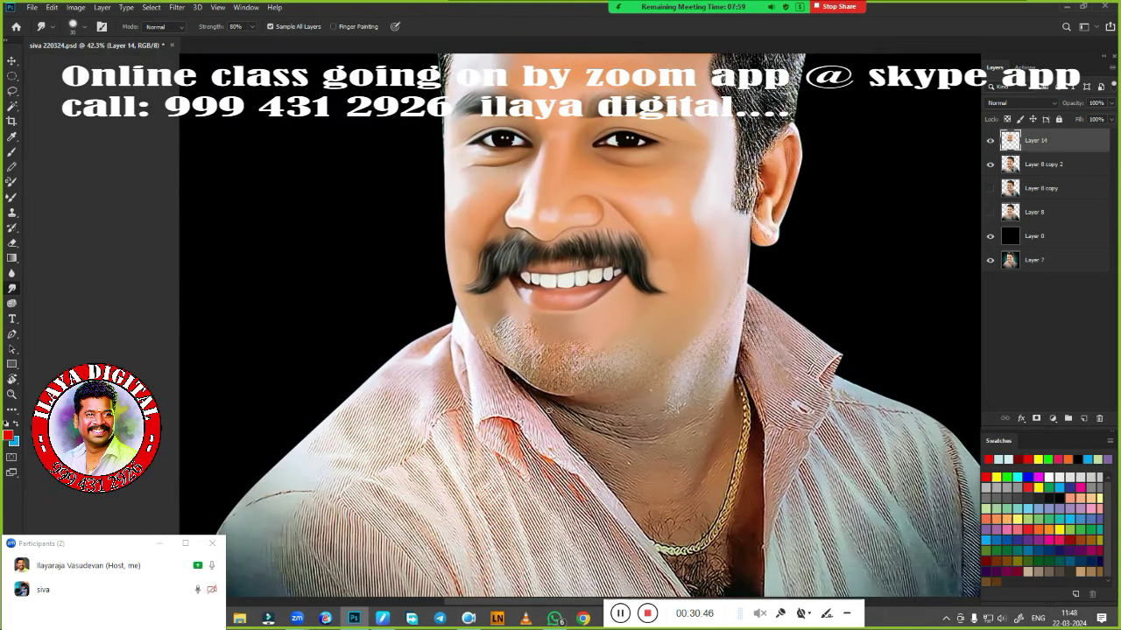
# Undo the last stroke and toggle Layer 8 copy 2 visibility to compare the painting
pyautogui.hotkey('ctrl', 'z')
pyautogui.hotkey('ctrl', 'z')
pyautogui.hotkey('ctrl', 'z')
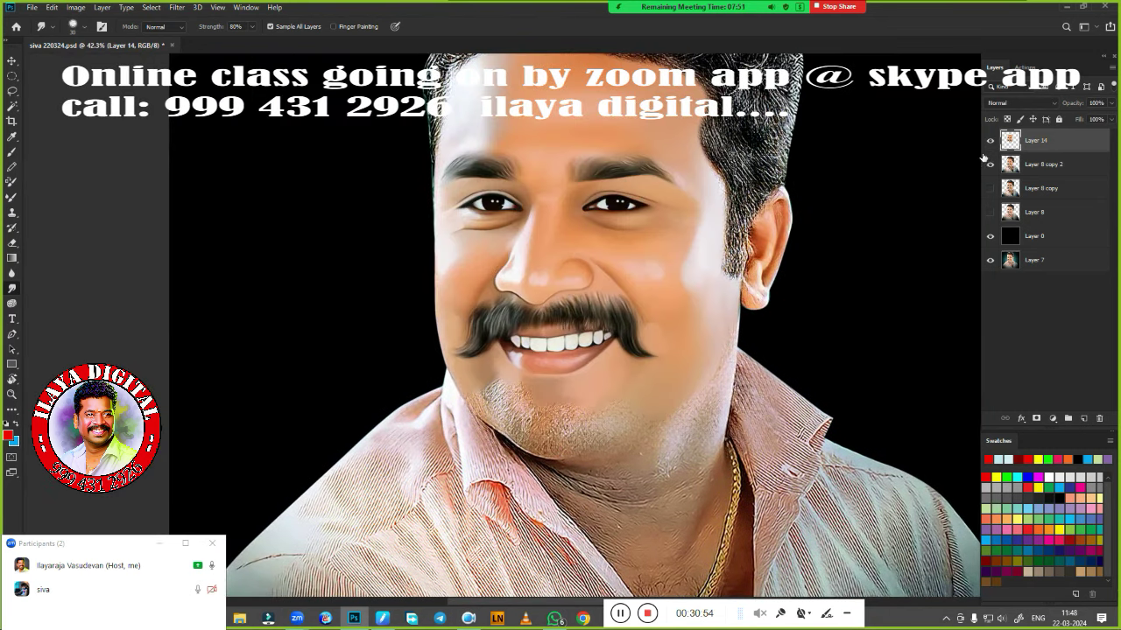
pyautogui.click(990, 164)
pyautogui.click(990, 164)
pyautogui.click(990, 141)
# Zoom in on the chin and smudge the chin and jaw stubble into smooth skin
pyautogui.moveTo(583, 357); pyautogui.dragTo(687, 383)
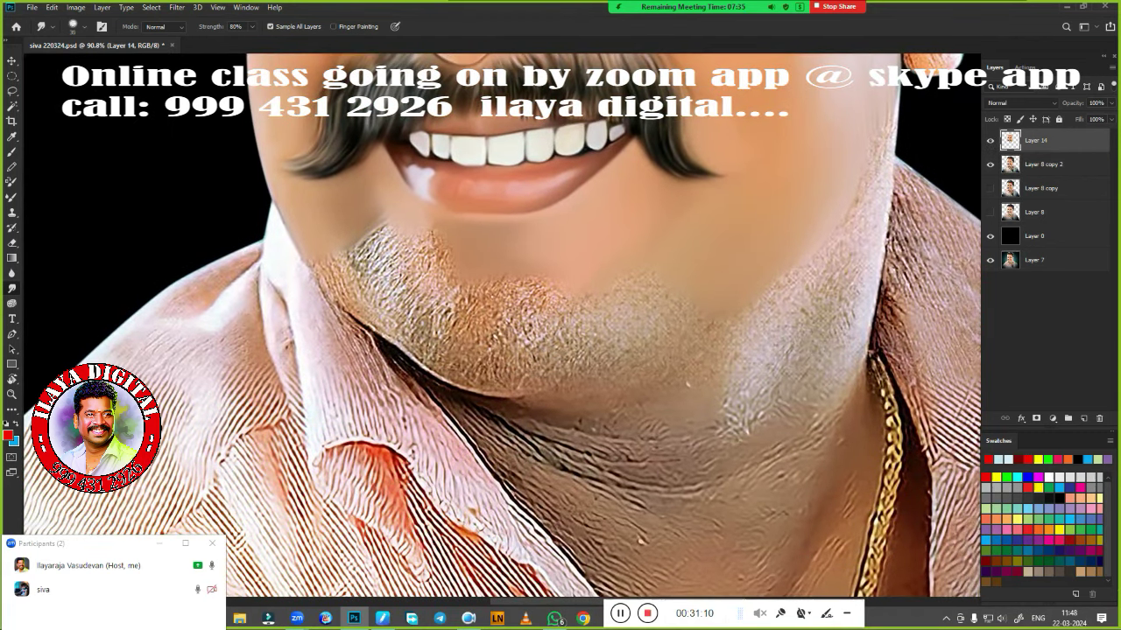
pyautogui.moveTo(393, 328)
pyautogui.mouseDown()
pyautogui.moveTo(618, 297)
pyautogui.moveTo(511, 354)
pyautogui.mouseUp()
pyautogui.moveTo(565, 297)
pyautogui.mouseDown()
pyautogui.moveTo(345, 246)
pyautogui.moveTo(488, 334)
pyautogui.mouseUp()
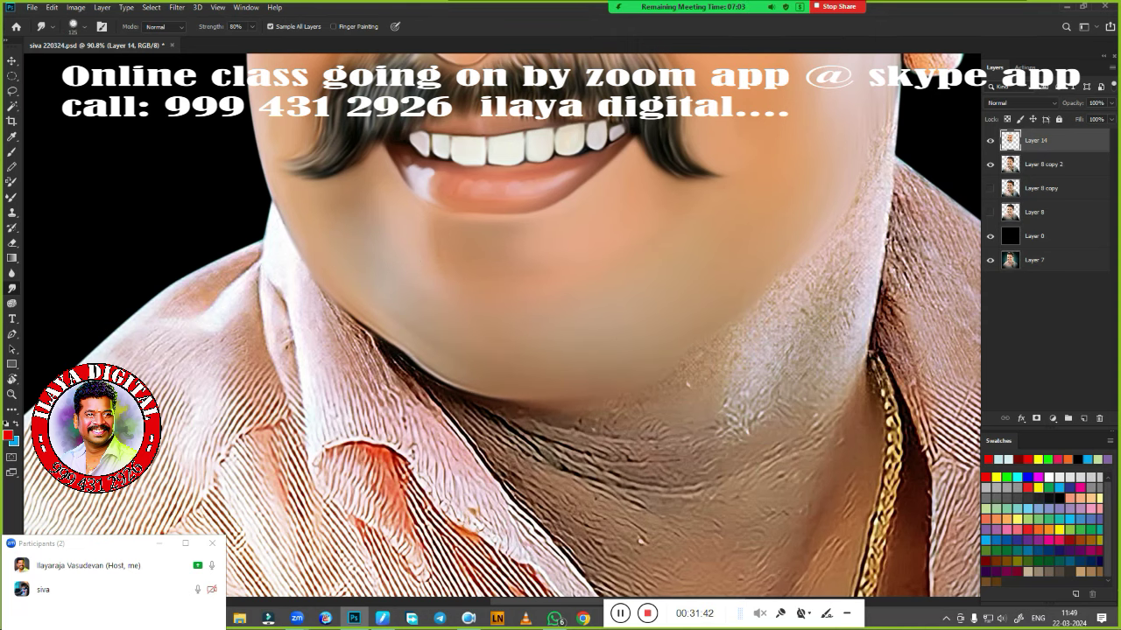
pyautogui.moveTo(564, 240); pyautogui.dragTo(456, 356)
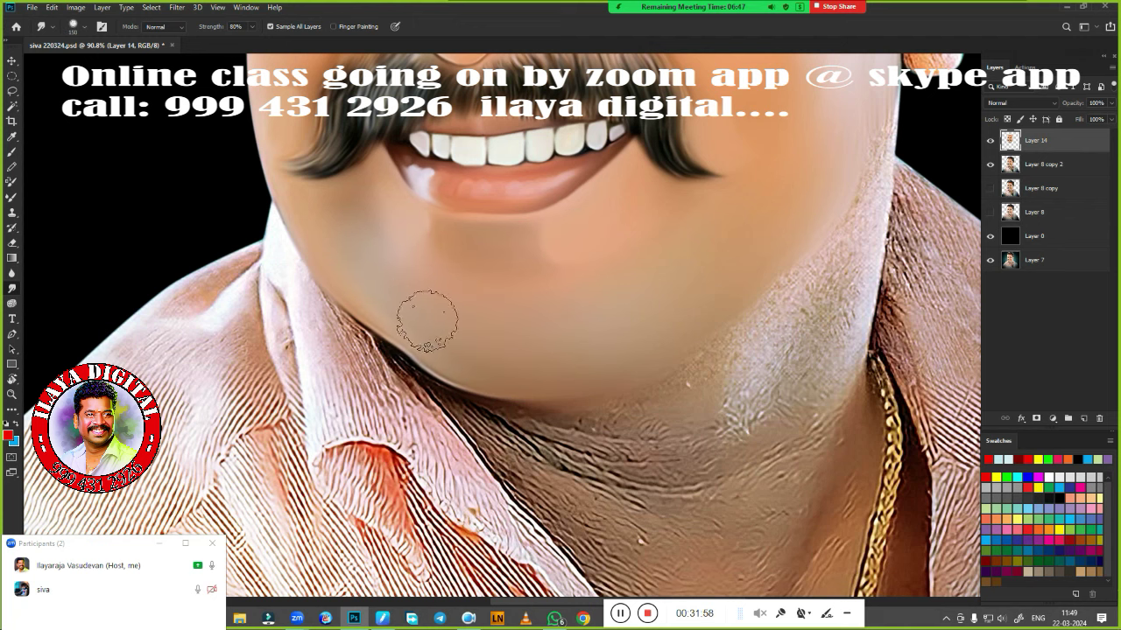
# Zoom out to 54.3% and smudge the neck, neck crease and chest skin toward the gold chain
pyautogui.scroll(-3, 426, 319)
pyautogui.scroll(-1, 705, 251)
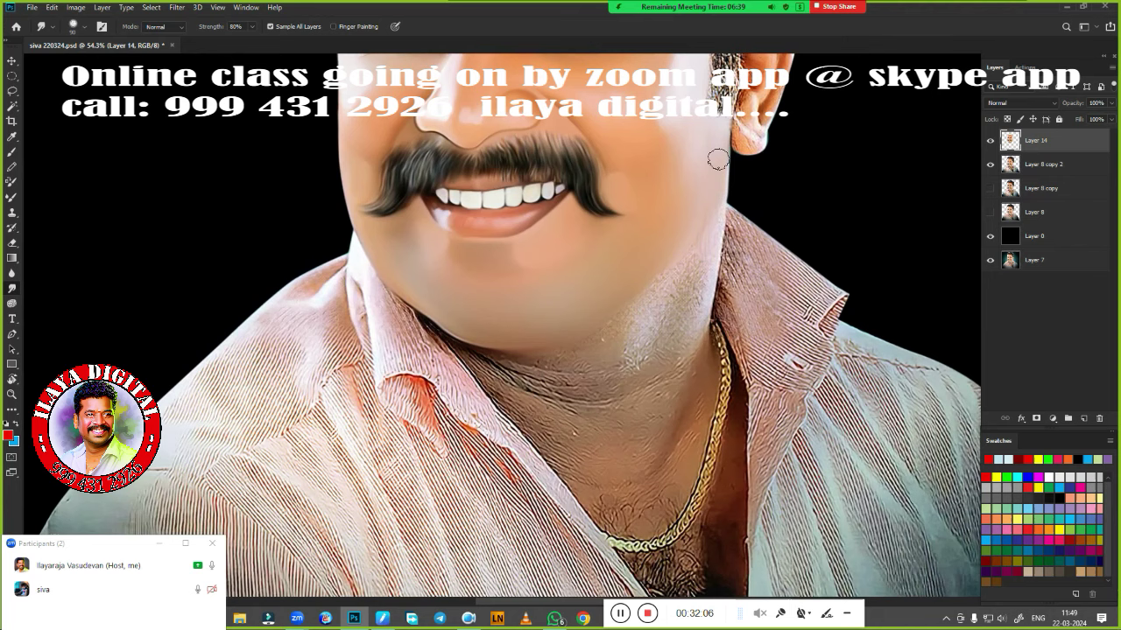
pyautogui.moveTo(681, 368); pyautogui.dragTo(688, 291)
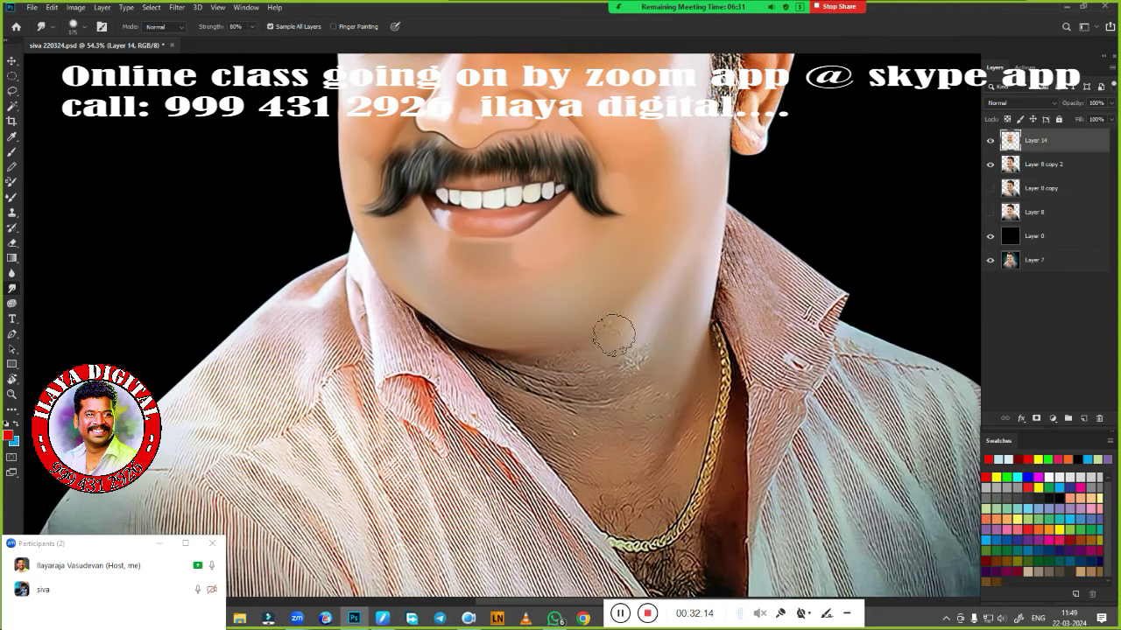
pyautogui.moveTo(614, 335); pyautogui.dragTo(645, 404)
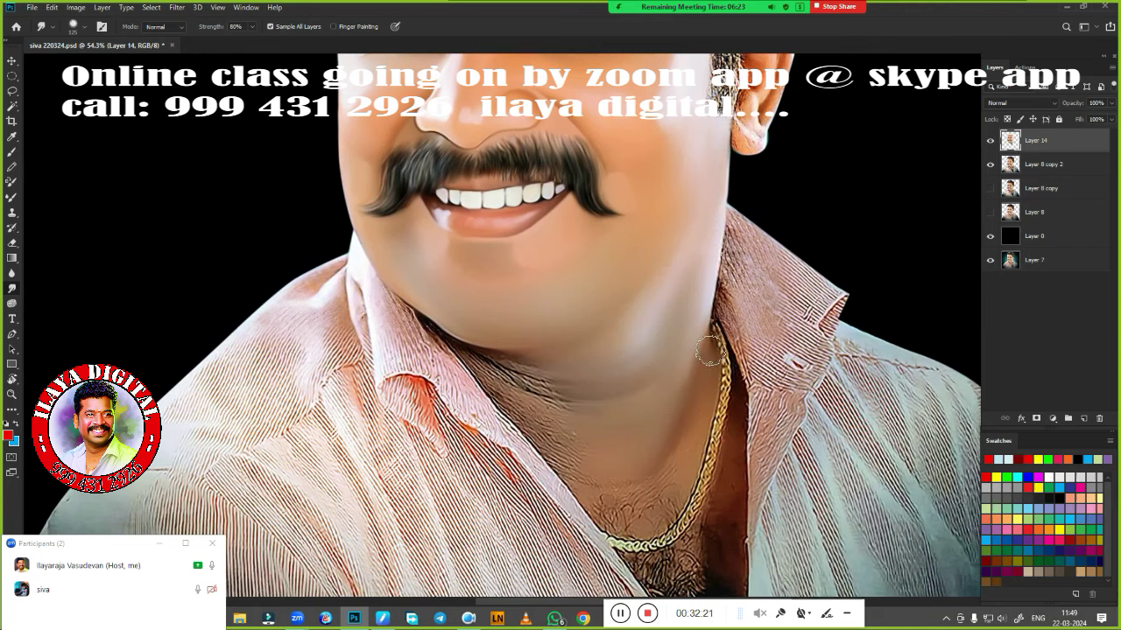
pyautogui.moveTo(505, 391); pyautogui.dragTo(527, 422)
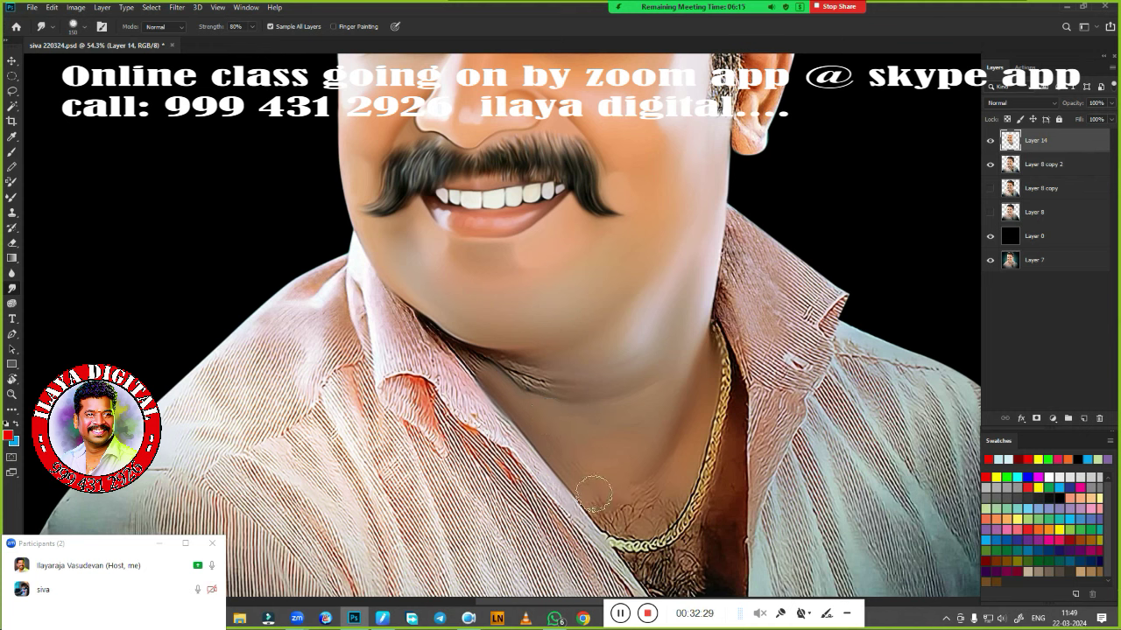
pyautogui.moveTo(593, 495); pyautogui.dragTo(632, 522)
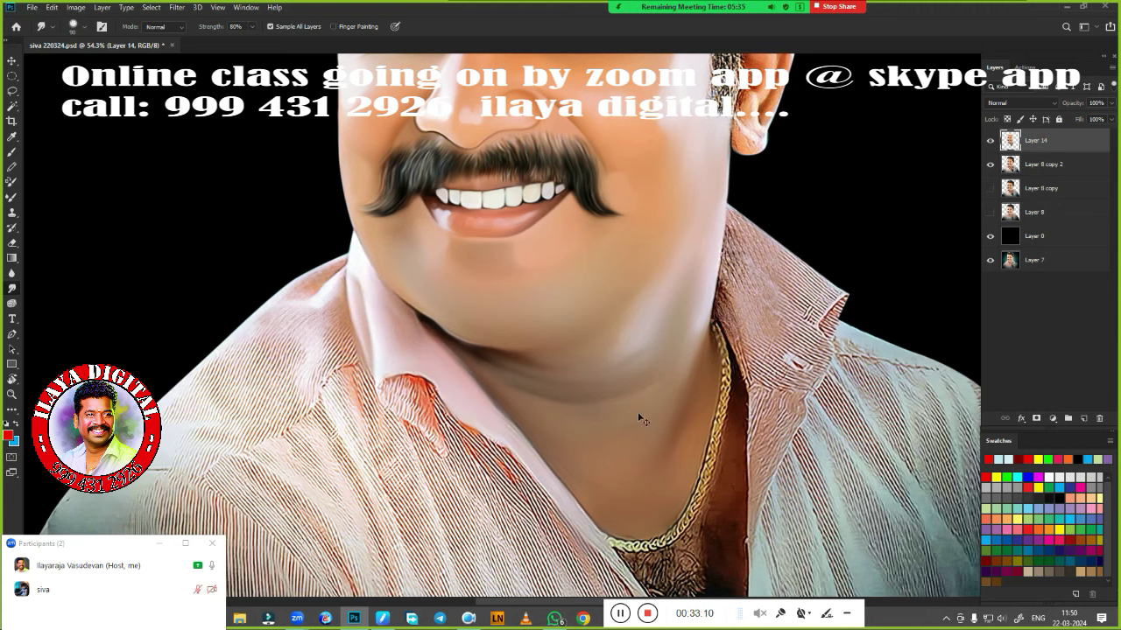
pyautogui.scroll(-3, 639, 420)
pyautogui.scroll(5, 718, 282)
pyautogui.scroll(-2, 718, 283)
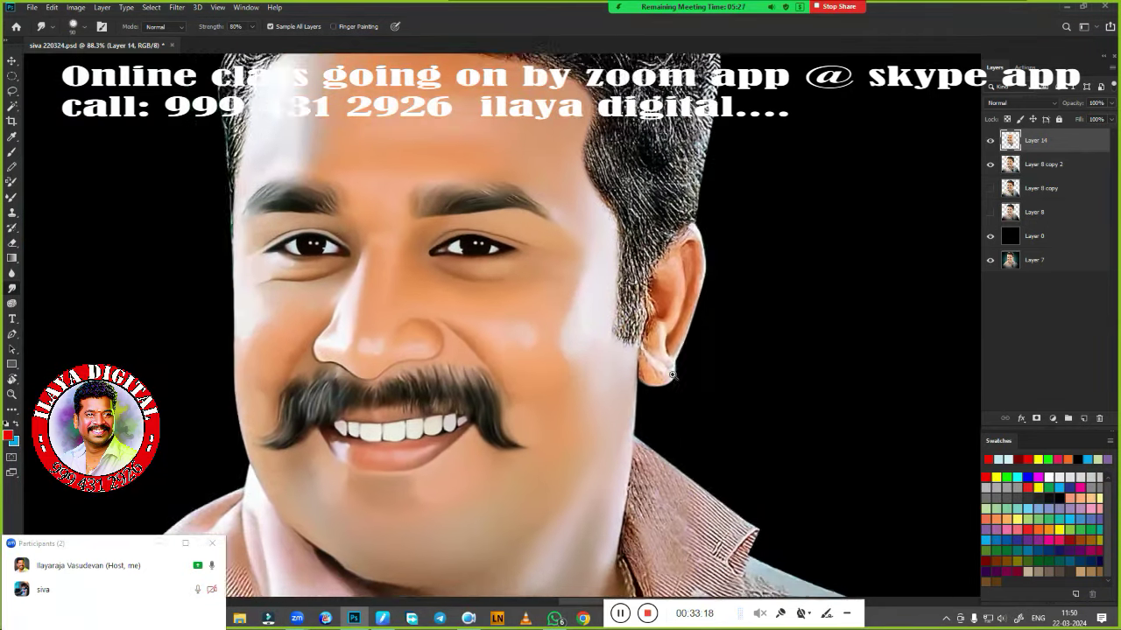
pyautogui.scroll(1, 718, 283)
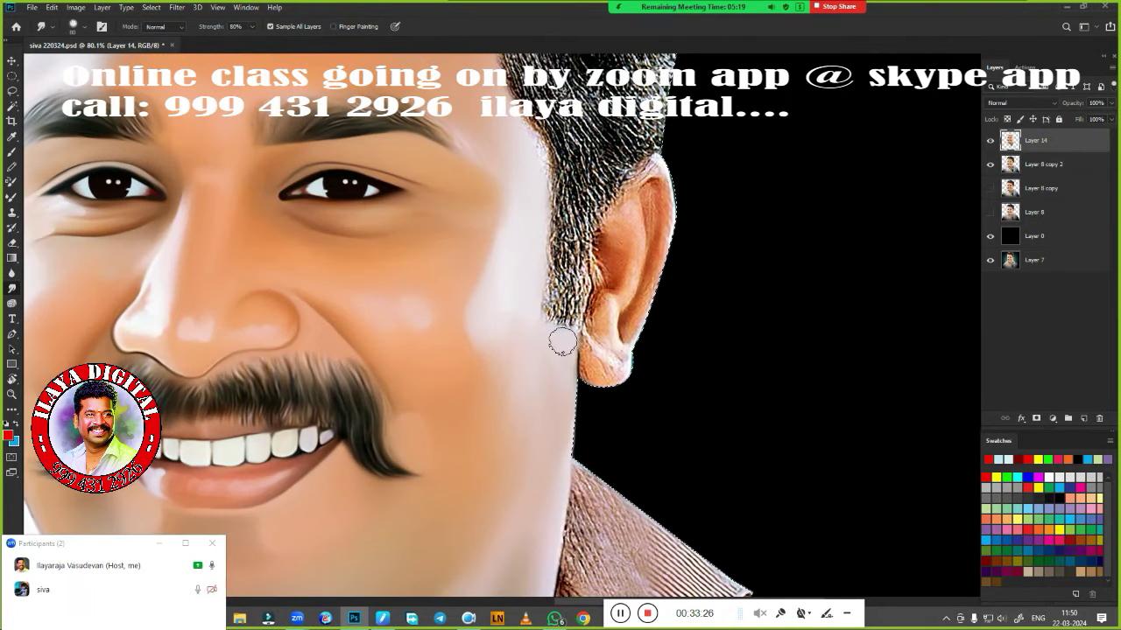
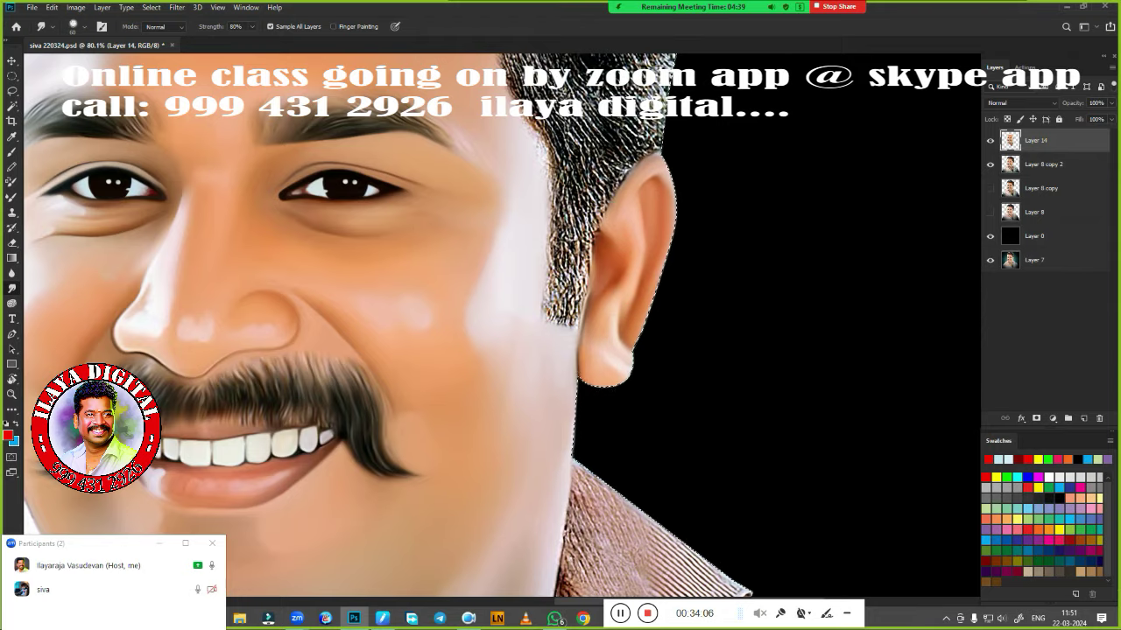
# Smudge the chest area beside the chain
pyautogui.scroll(-10, 665, 163)
pyautogui.scroll(-2, 666, 163)
pyautogui.scroll(-3, 666, 164)
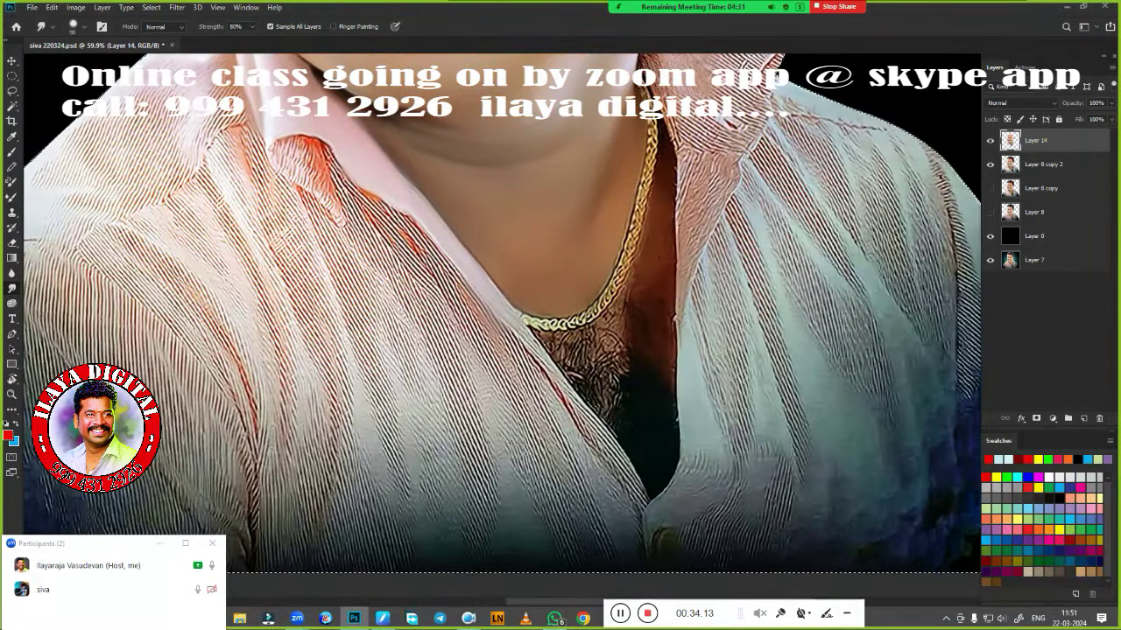
pyautogui.moveTo(667, 347); pyautogui.dragTo(621, 322)
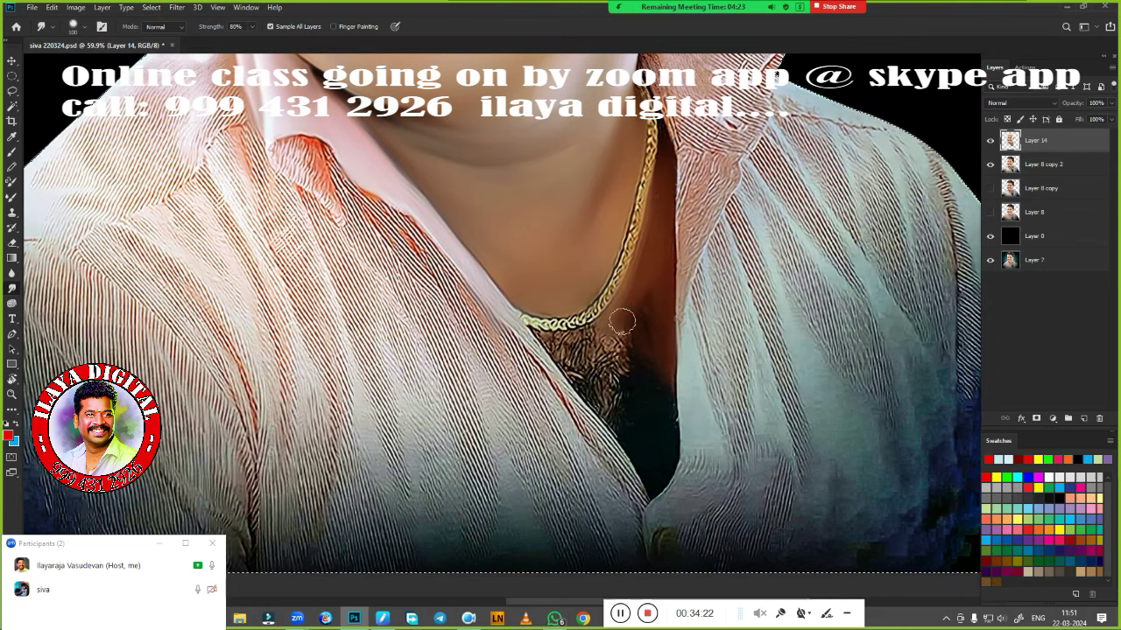
pyautogui.scroll(-3, 549, 310)
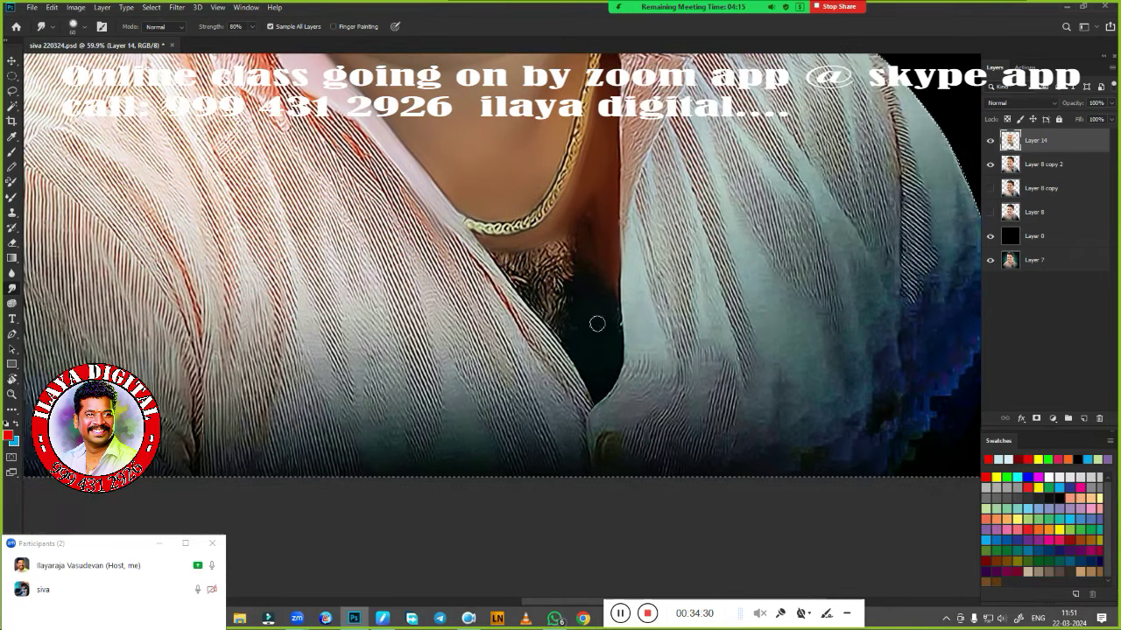
# Paint skin tone over the dark shirt gap with the Mixer Brush
pyautogui.press('b')
pyautogui.moveTo(573, 337)
pyautogui.mouseDown()
pyautogui.moveTo(578, 201)
pyautogui.moveTo(604, 337)
pyautogui.moveTo(604, 197)
pyautogui.mouseUp()
pyautogui.moveTo(605, 276); pyautogui.dragTo(605, 381)
pyautogui.moveTo(513, 254); pyautogui.dragTo(569, 350)
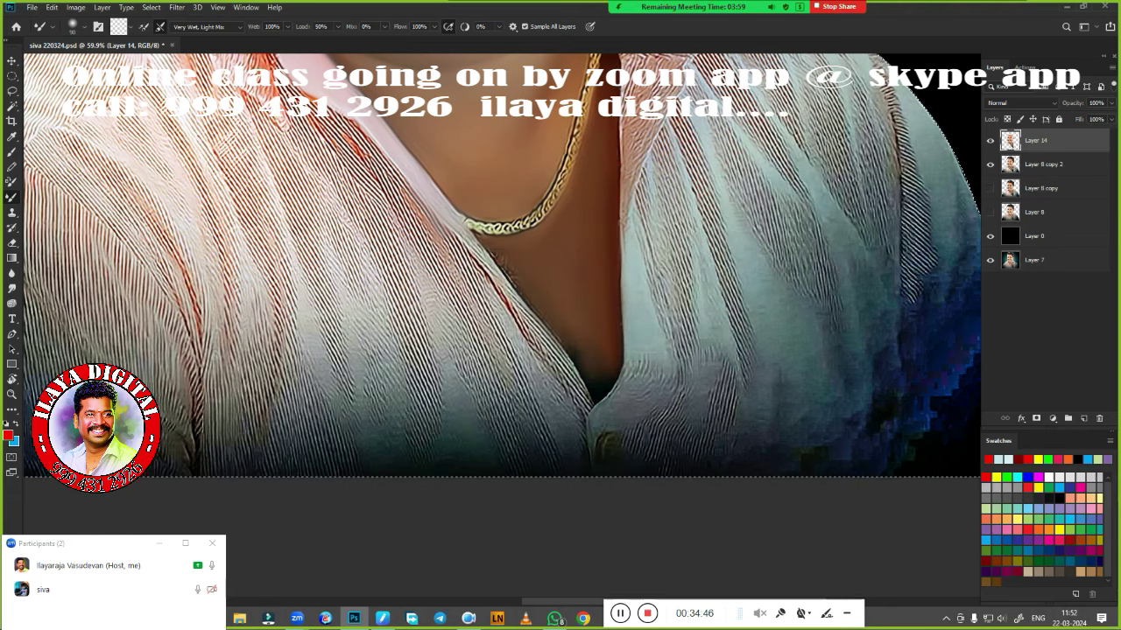
# Smudge the dark neckline fold smooth into a skin-toned wedge
pyautogui.press('r')
pyautogui.moveTo(490, 241); pyautogui.dragTo(604, 411)
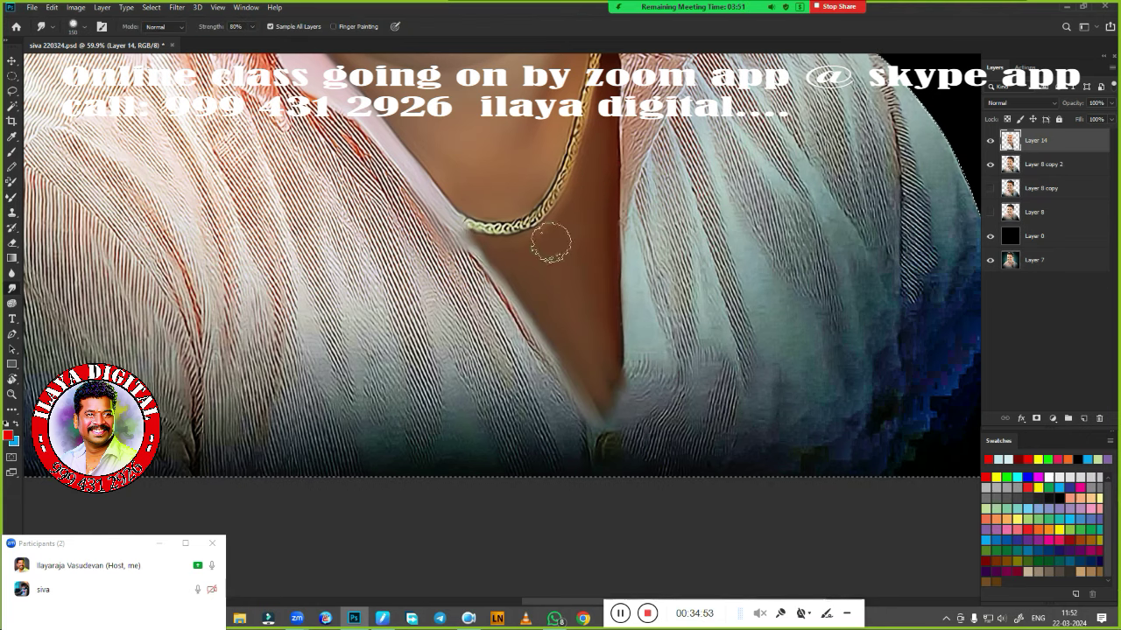
pyautogui.moveTo(626, 149); pyautogui.dragTo(626, 403)
# Erase along the V-neck to clean its left edge
pyautogui.press('e')
pyautogui.moveTo(633, 201)
pyautogui.mouseDown()
pyautogui.moveTo(629, 372)
pyautogui.moveTo(627, 273)
pyautogui.moveTo(633, 327)
pyautogui.mouseUp()
pyautogui.moveTo(457, 224); pyautogui.dragTo(611, 437)
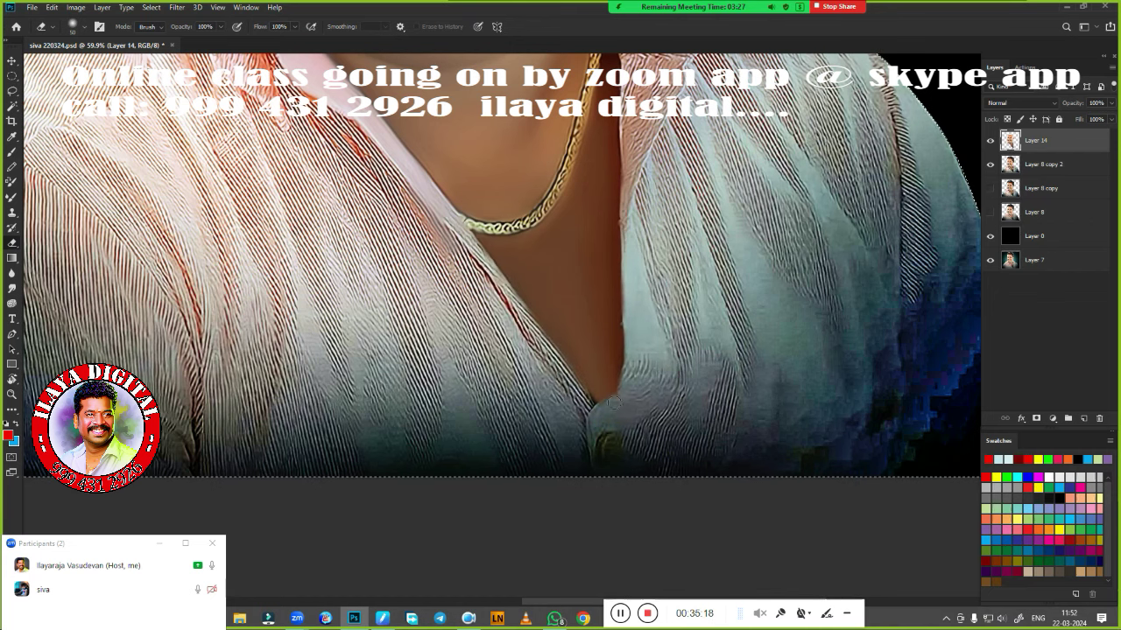
pyautogui.scroll(-3, 614, 403)
pyautogui.scroll(2, 624, 302)
# Smudge the reddish V-neck edge and the shirt folds below the neckline
pyautogui.scroll(2, 623, 301)
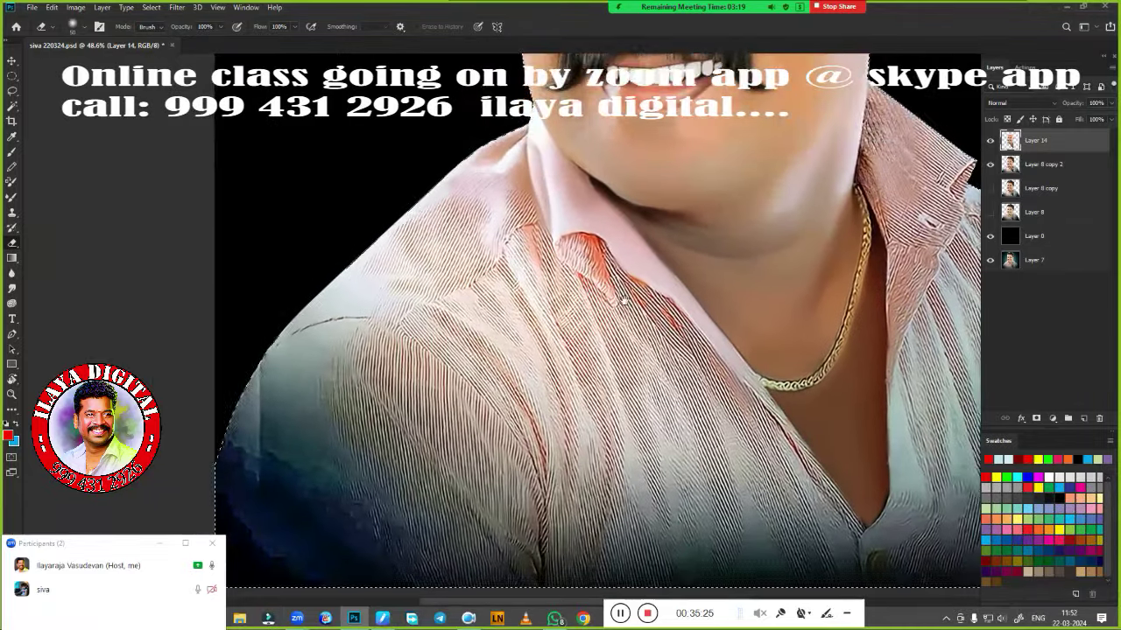
pyautogui.scroll(-1, 624, 302)
pyautogui.click(12, 273)
pyautogui.moveTo(779, 361); pyautogui.dragTo(794, 379)
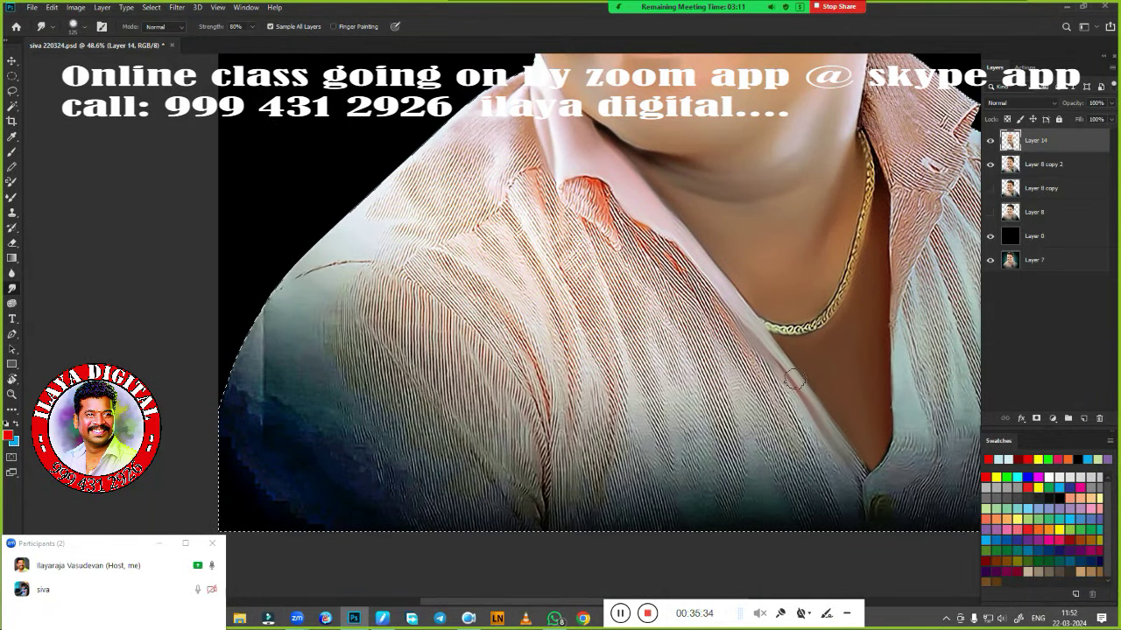
pyautogui.moveTo(665, 311); pyautogui.dragTo(823, 490)
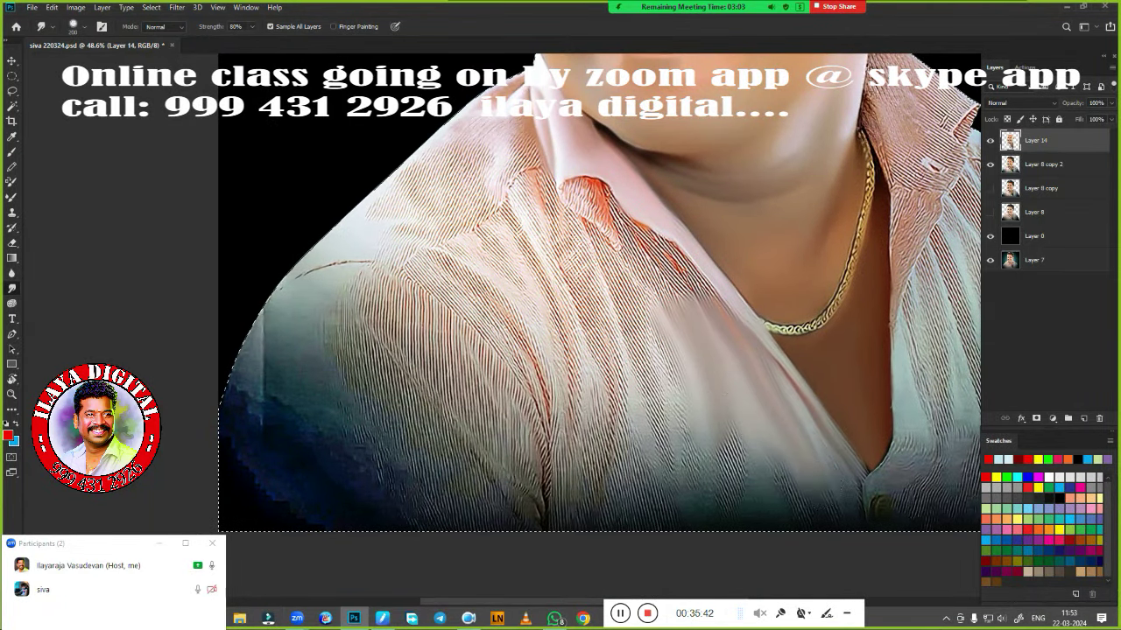
pyautogui.moveTo(728, 424); pyautogui.dragTo(760, 494)
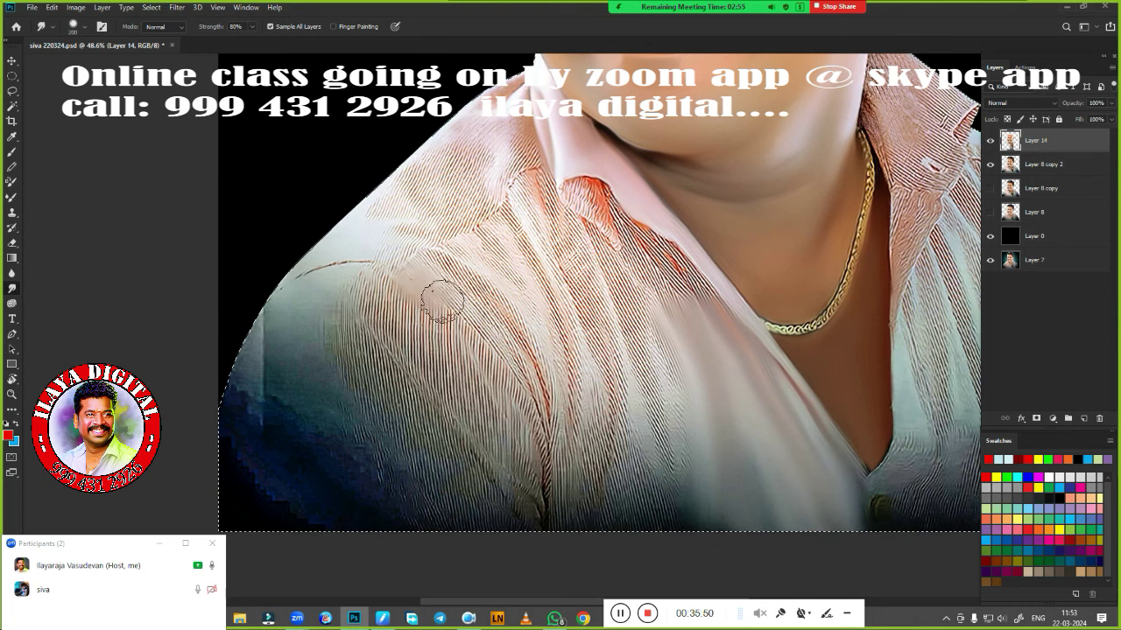
# Smooth the stripe texture in the shirt folds down to the bottom
pyautogui.moveTo(437, 300); pyautogui.dragTo(534, 403)
pyautogui.moveTo(508, 233); pyautogui.dragTo(543, 368)
pyautogui.moveTo(578, 263); pyautogui.dragTo(587, 464)
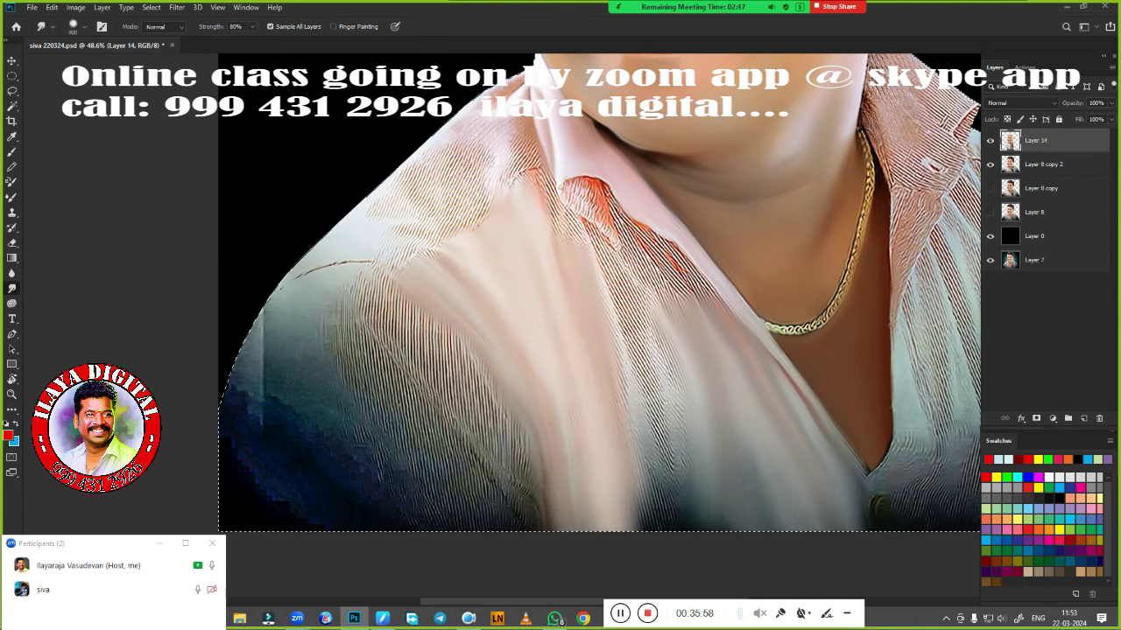
pyautogui.moveTo(648, 324); pyautogui.dragTo(653, 464)
pyautogui.moveTo(666, 368); pyautogui.dragTo(762, 464)
pyautogui.moveTo(779, 411); pyautogui.dragTo(746, 491)
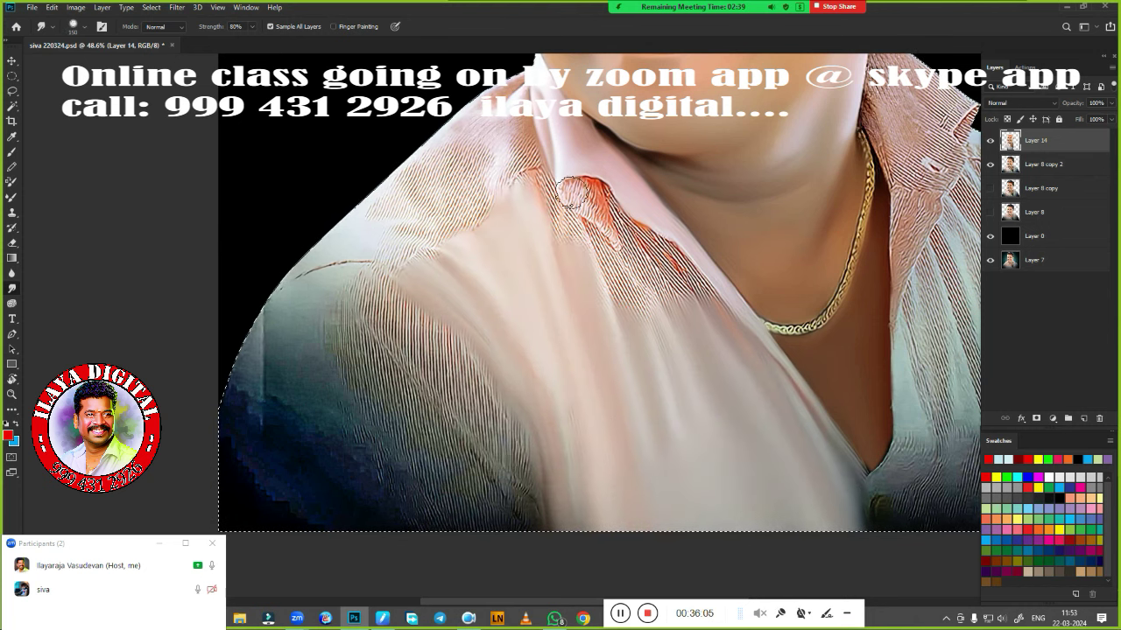
# Smooth the orange-striped collar fold and the left shoulder stripes
pyautogui.moveTo(570, 193); pyautogui.dragTo(692, 289)
pyautogui.moveTo(613, 245); pyautogui.dragTo(651, 338)
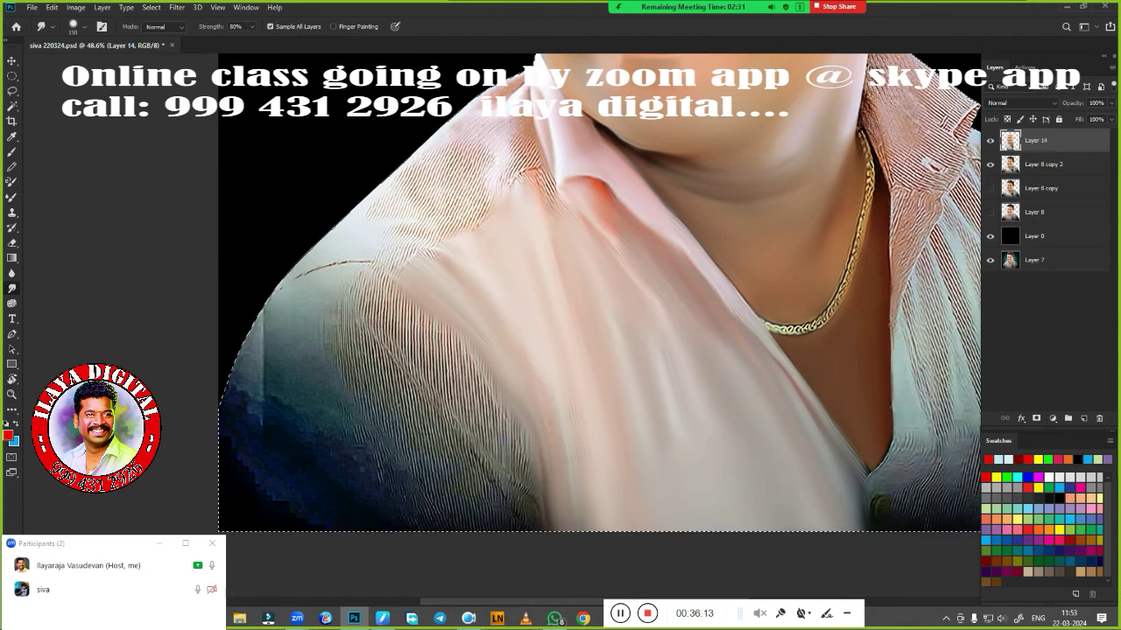
pyautogui.moveTo(379, 229)
pyautogui.mouseDown()
pyautogui.moveTo(491, 131)
pyautogui.moveTo(525, 183)
pyautogui.mouseUp()
pyautogui.moveTo(420, 246); pyautogui.dragTo(500, 170)
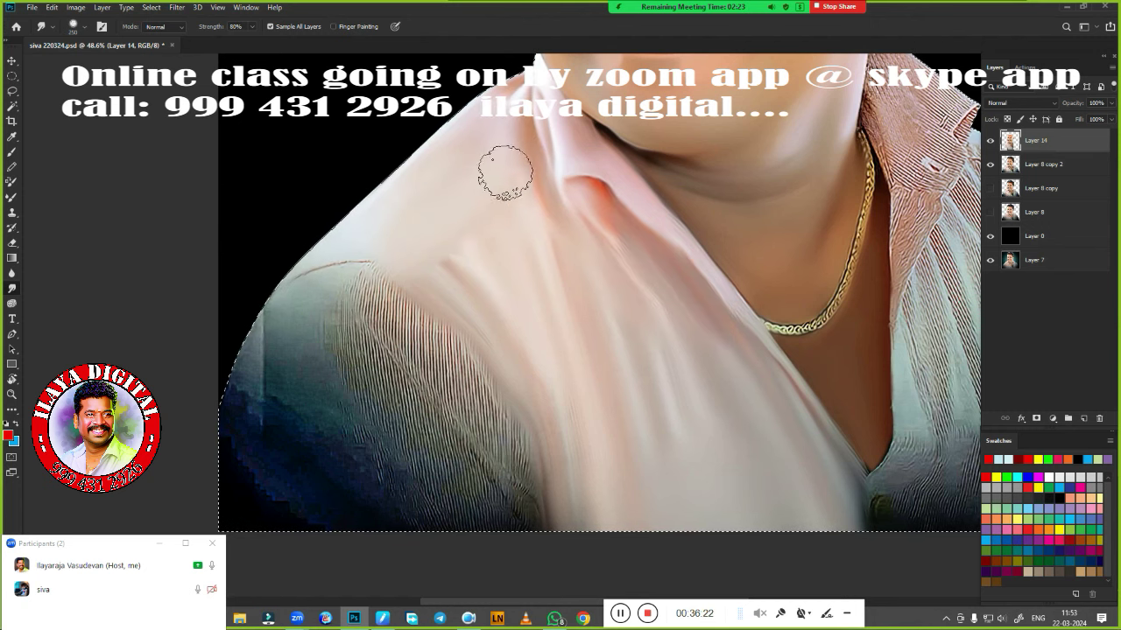
pyautogui.moveTo(315, 280); pyautogui.dragTo(254, 421)
# At brush size 400, smooth the lower-left stripes and brighten the dark lower shadow
pyautogui.moveTo(254, 368)
pyautogui.mouseDown()
pyautogui.moveTo(338, 450)
pyautogui.moveTo(262, 490)
pyautogui.mouseUp()
pyautogui.press(']')
pyautogui.moveTo(377, 298); pyautogui.dragTo(491, 438)
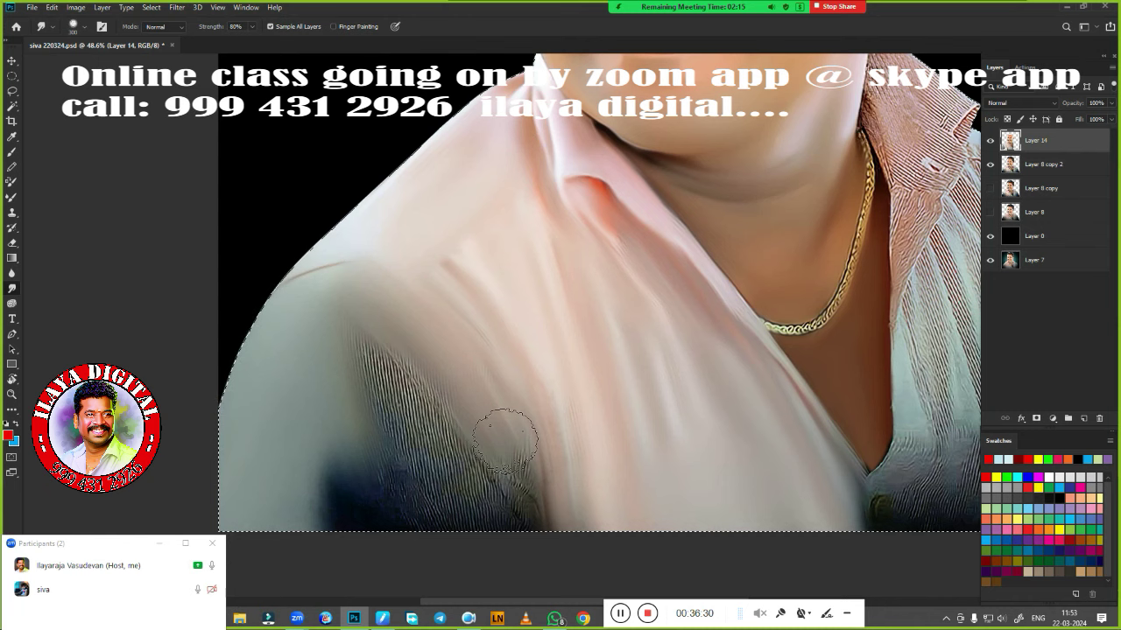
pyautogui.moveTo(368, 350)
pyautogui.mouseDown()
pyautogui.moveTo(508, 491)
pyautogui.moveTo(351, 455)
pyautogui.mouseUp()
pyautogui.moveTo(300, 350)
pyautogui.mouseDown()
pyautogui.moveTo(476, 464)
pyautogui.moveTo(536, 425)
pyautogui.moveTo(725, 500)
pyautogui.moveTo(841, 472)
pyautogui.mouseUp()
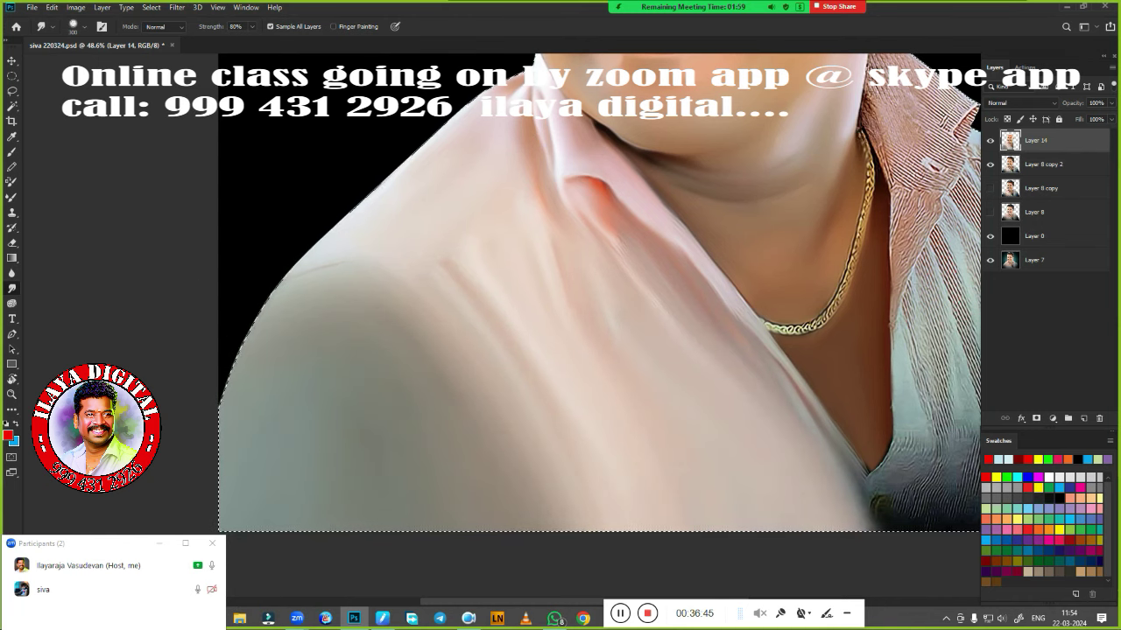
# Smudge the striped collar and the stripes just below it smooth
pyautogui.scroll(-3, 582, 405)
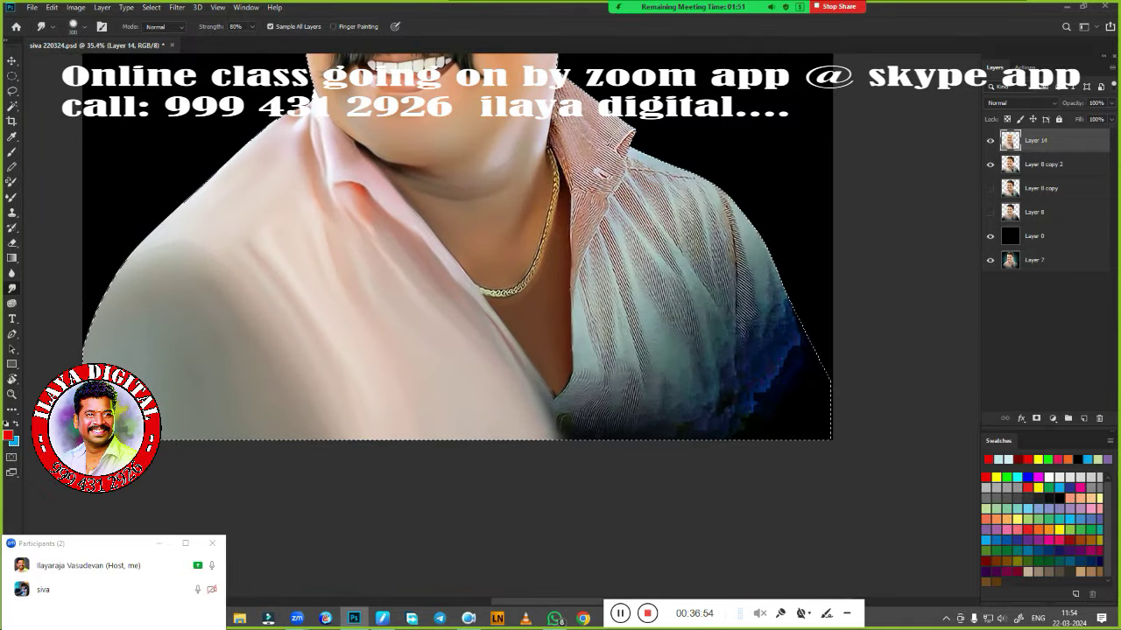
pyautogui.scroll(1, 503, 232)
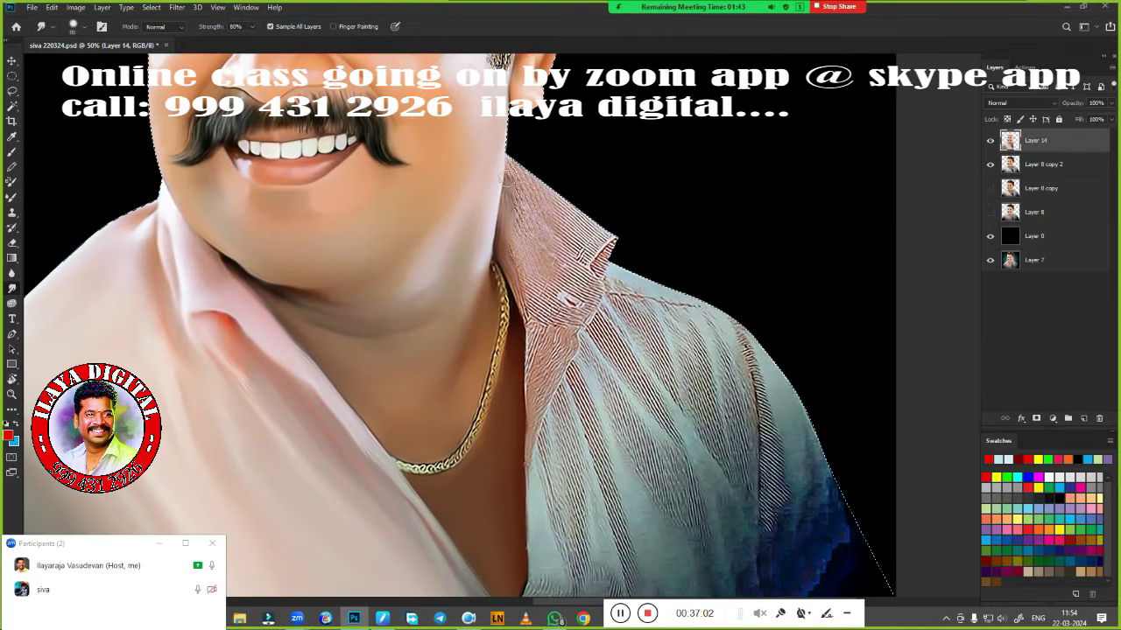
pyautogui.moveTo(504, 179)
pyautogui.mouseDown()
pyautogui.moveTo(595, 228)
pyautogui.moveTo(525, 219)
pyautogui.moveTo(535, 298)
pyautogui.moveTo(613, 241)
pyautogui.mouseUp()
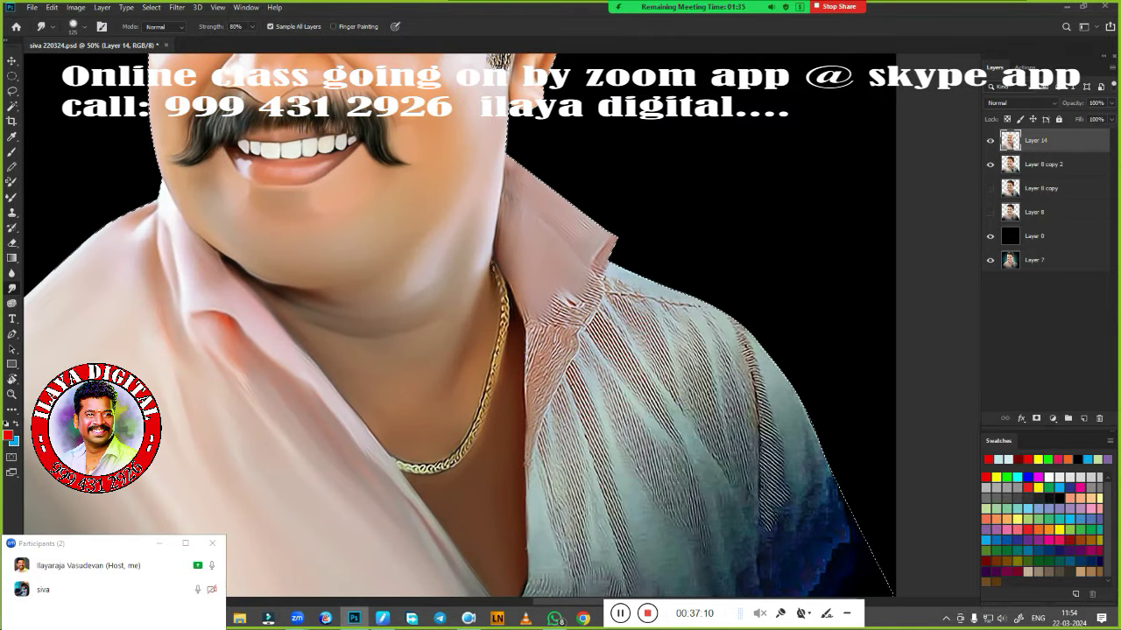
pyautogui.moveTo(591, 291)
pyautogui.mouseDown()
pyautogui.moveTo(547, 351)
pyautogui.moveTo(529, 412)
pyautogui.moveTo(560, 516)
pyautogui.moveTo(619, 482)
pyautogui.moveTo(646, 395)
pyautogui.moveTo(736, 490)
pyautogui.moveTo(633, 253)
pyautogui.moveTo(595, 350)
pyautogui.moveTo(748, 350)
pyautogui.moveTo(832, 513)
pyautogui.moveTo(657, 491)
pyautogui.moveTo(626, 312)
pyautogui.mouseUp()
pyautogui.moveTo(523, 177); pyautogui.dragTo(568, 230)
# Smudge away the blue lower-right patch and the stripes near the right shoulder
pyautogui.scroll(-2, 569, 294)
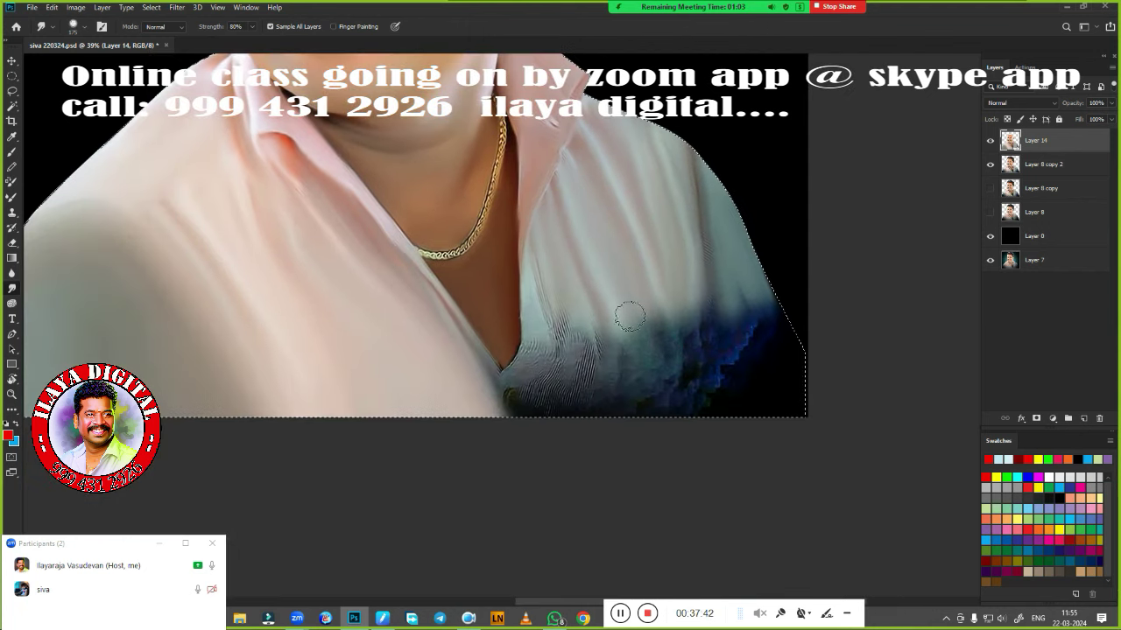
pyautogui.moveTo(555, 272)
pyautogui.mouseDown()
pyautogui.moveTo(630, 368)
pyautogui.moveTo(692, 377)
pyautogui.moveTo(788, 324)
pyautogui.mouseUp()
pyautogui.moveTo(711, 386); pyautogui.dragTo(777, 298)
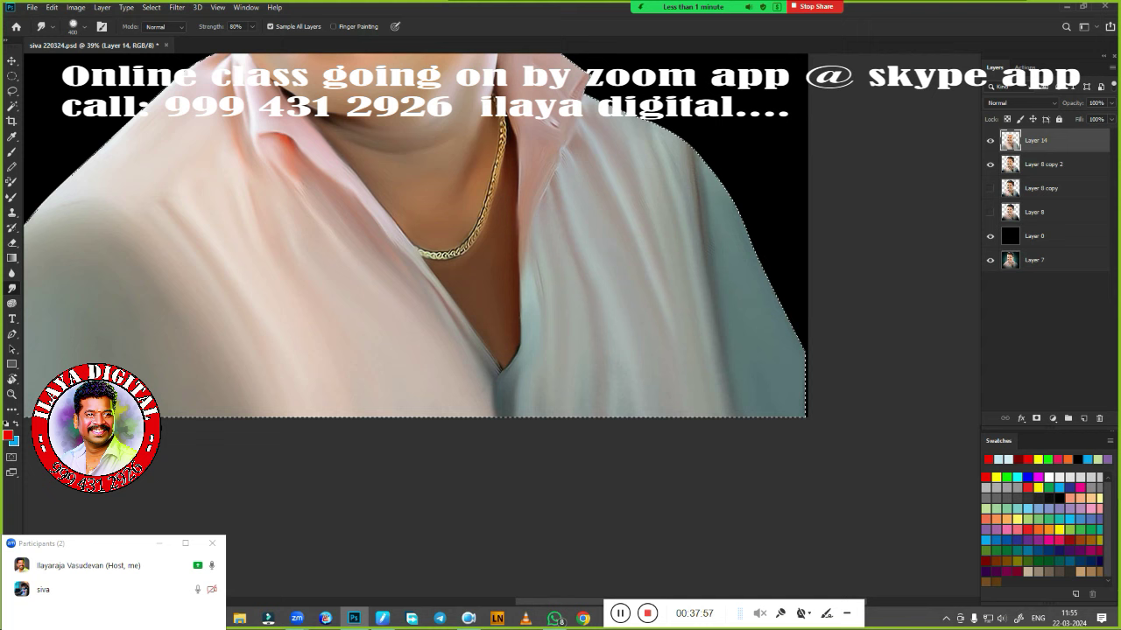
pyautogui.moveTo(692, 157)
pyautogui.mouseDown()
pyautogui.moveTo(718, 368)
pyautogui.moveTo(420, 394)
pyautogui.mouseUp()
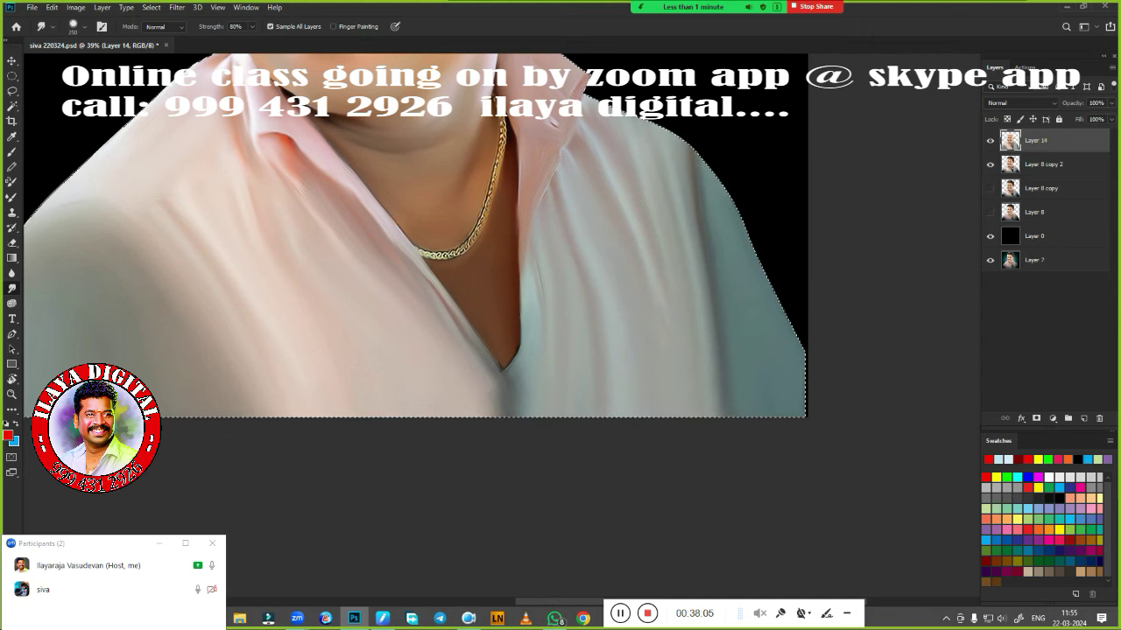
pyautogui.scroll(-3, 490, 385)
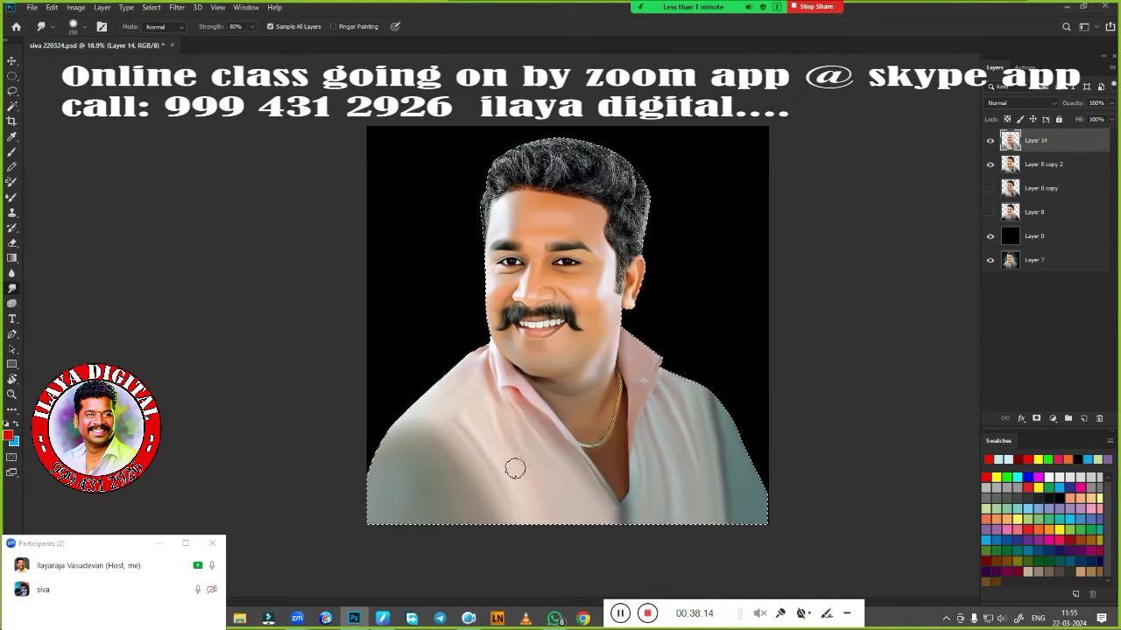
# Blend the lower-left shirt and bottom edge into light pink with the Mixer Brush, then save
pyautogui.press('b')
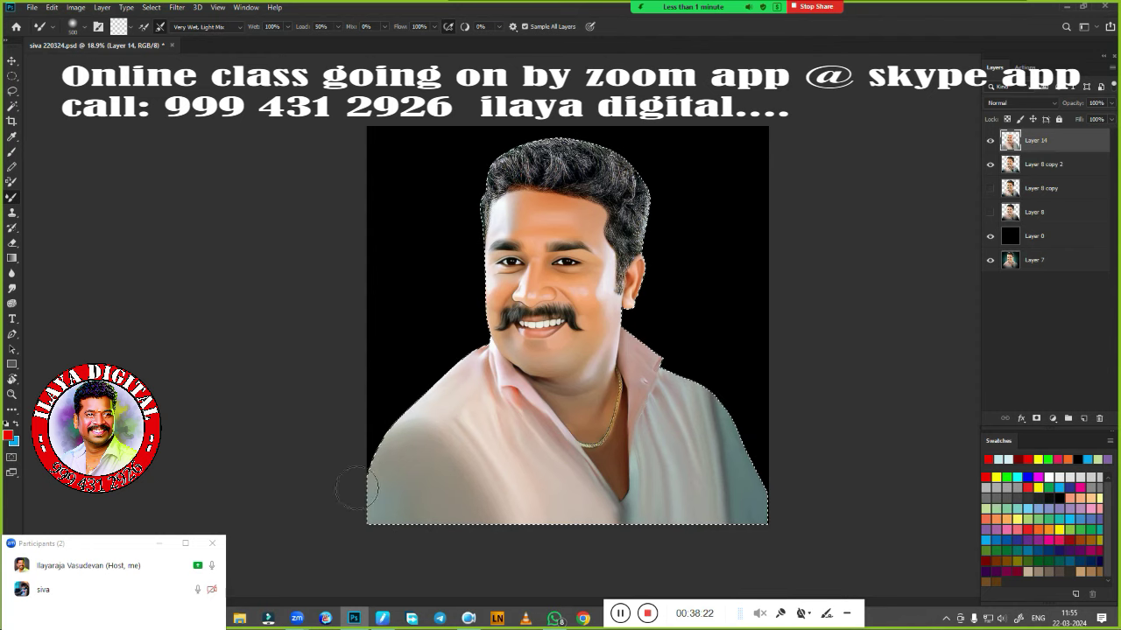
pyautogui.moveTo(356, 490); pyautogui.dragTo(455, 517)
pyautogui.moveTo(430, 412)
pyautogui.mouseDown()
pyautogui.moveTo(420, 522)
pyautogui.moveTo(744, 456)
pyautogui.mouseUp()
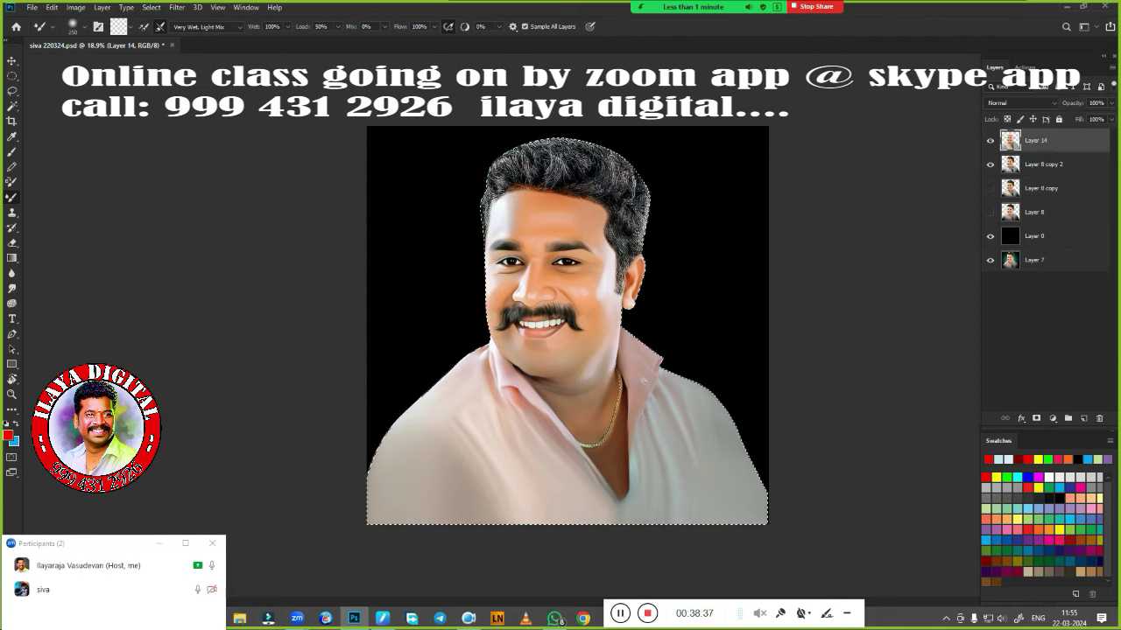
pyautogui.hotkey('ctrl', 'd')
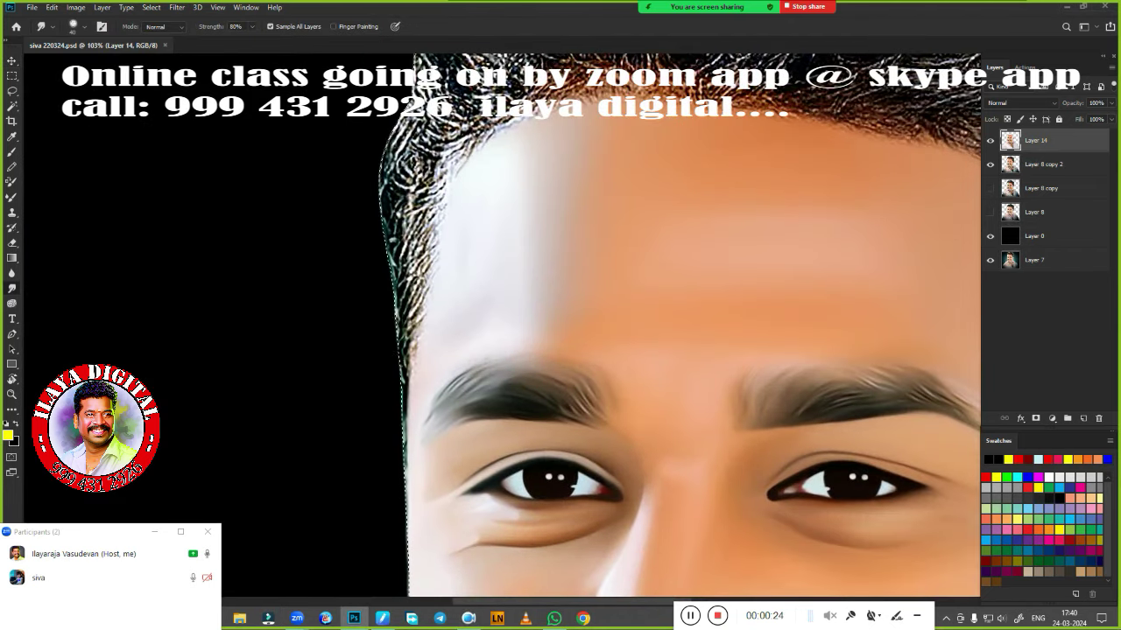
# Blend the white hair strands at the forehead edge into the skin
pyautogui.moveTo(439, 189)
pyautogui.mouseDown()
pyautogui.moveTo(394, 280)
pyautogui.moveTo(392, 417)
pyautogui.mouseUp()
pyautogui.scroll(3, 393, 501)
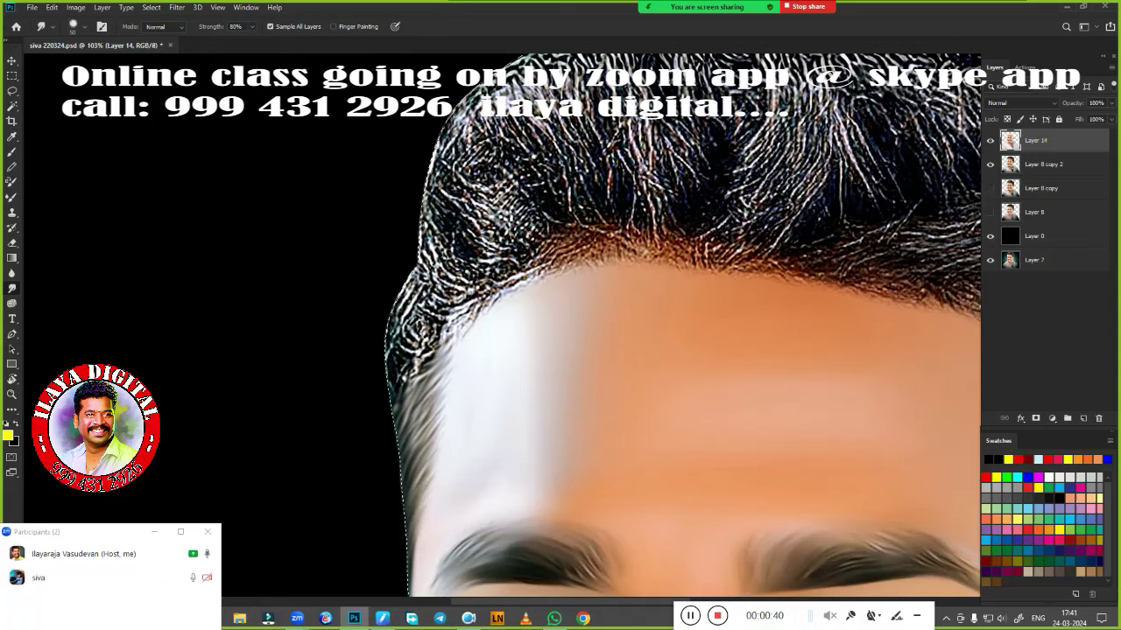
pyautogui.moveTo(411, 316); pyautogui.dragTo(387, 376)
pyautogui.moveTo(389, 333); pyautogui.dragTo(402, 412)
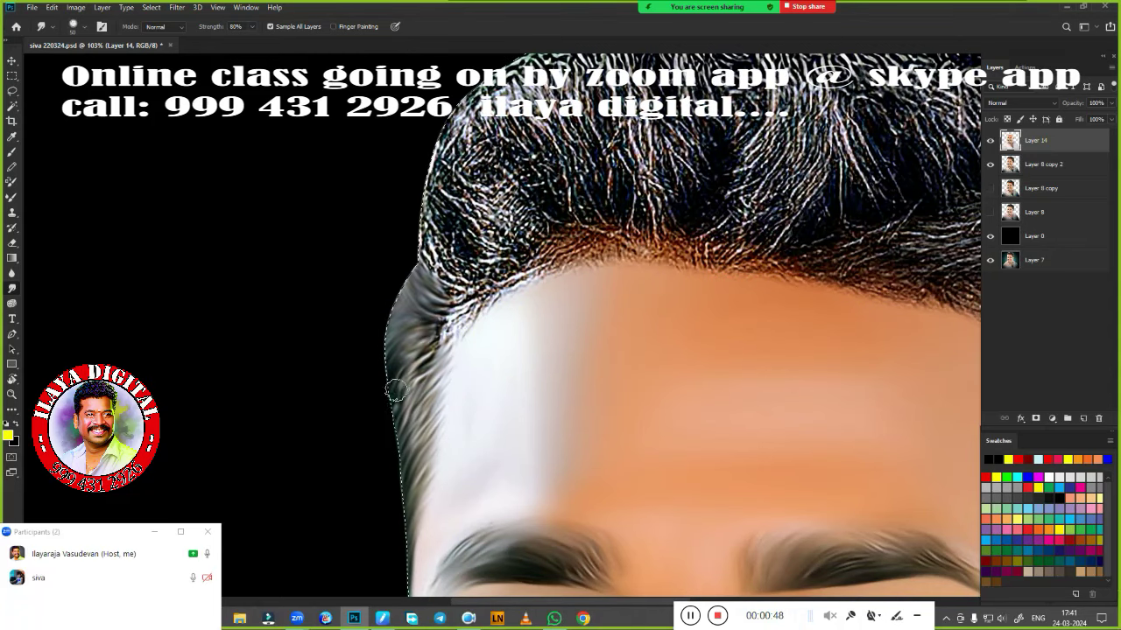
pyautogui.moveTo(420, 289); pyautogui.dragTo(458, 341)
pyautogui.scroll(2, 393, 458)
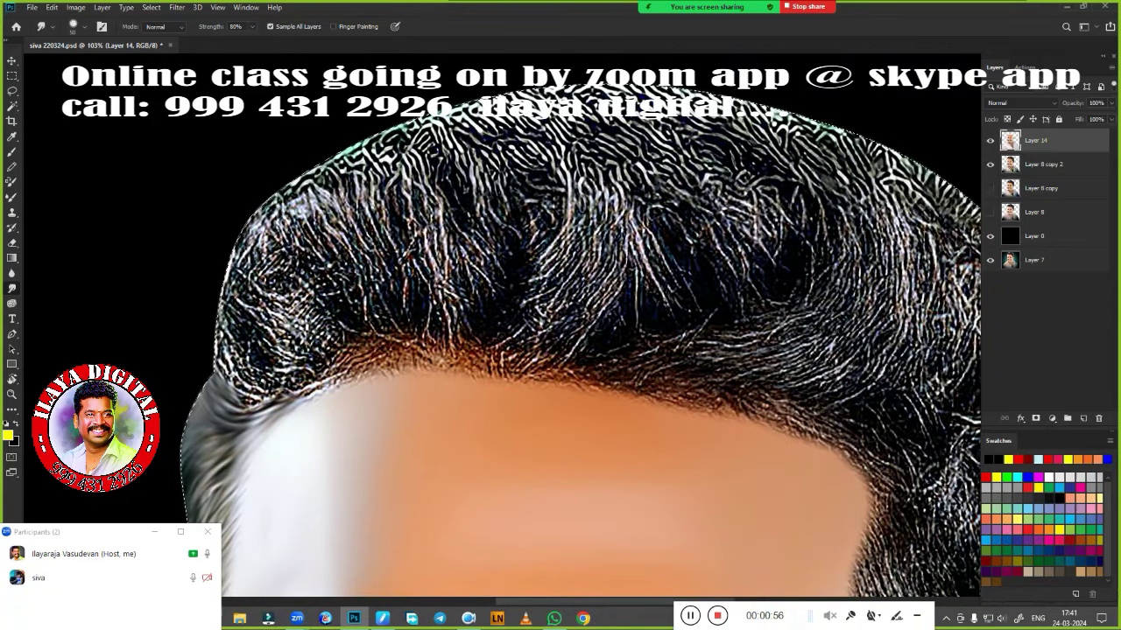
# Smear the textured hair above the forehead into smooth dark streaks
pyautogui.moveTo(456, 289)
pyautogui.mouseDown()
pyautogui.moveTo(495, 210)
pyautogui.moveTo(442, 337)
pyautogui.moveTo(490, 300)
pyautogui.mouseUp()
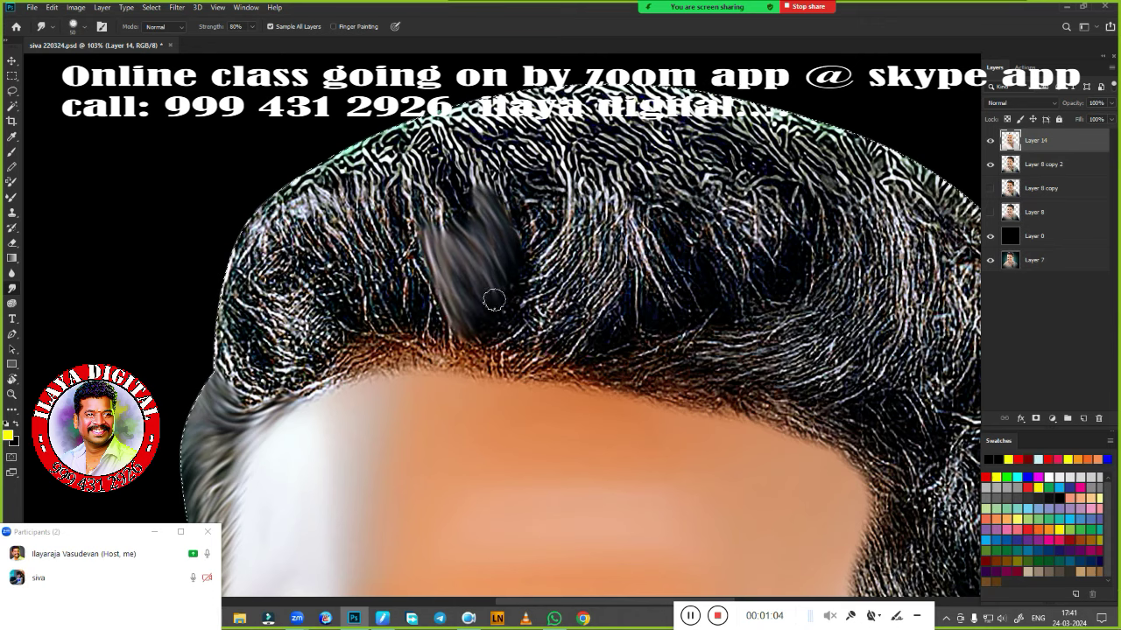
pyautogui.moveTo(341, 237)
pyautogui.mouseDown()
pyautogui.moveTo(401, 323)
pyautogui.moveTo(420, 287)
pyautogui.mouseUp()
pyautogui.moveTo(364, 324)
pyautogui.mouseDown()
pyautogui.moveTo(276, 263)
pyautogui.moveTo(289, 254)
pyautogui.moveTo(364, 302)
pyautogui.mouseUp()
pyautogui.moveTo(376, 359); pyautogui.dragTo(455, 341)
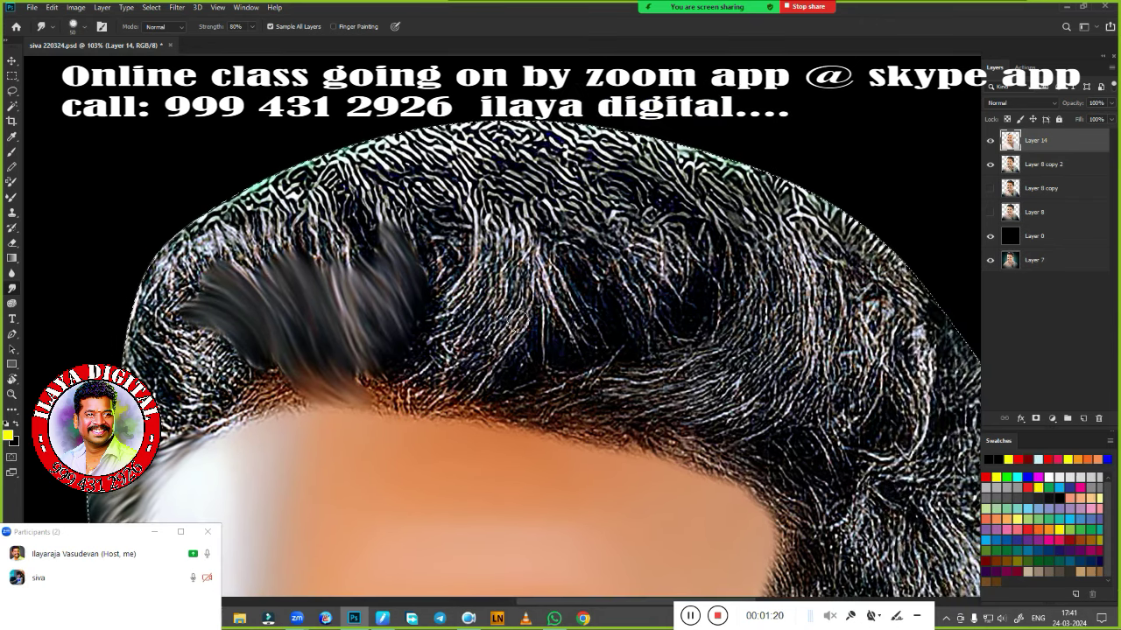
# Rotate the view to about -99° and smooth the hair into grey streaks
pyautogui.press('r')
pyautogui.moveTo(406, 294); pyautogui.dragTo(435, 291)
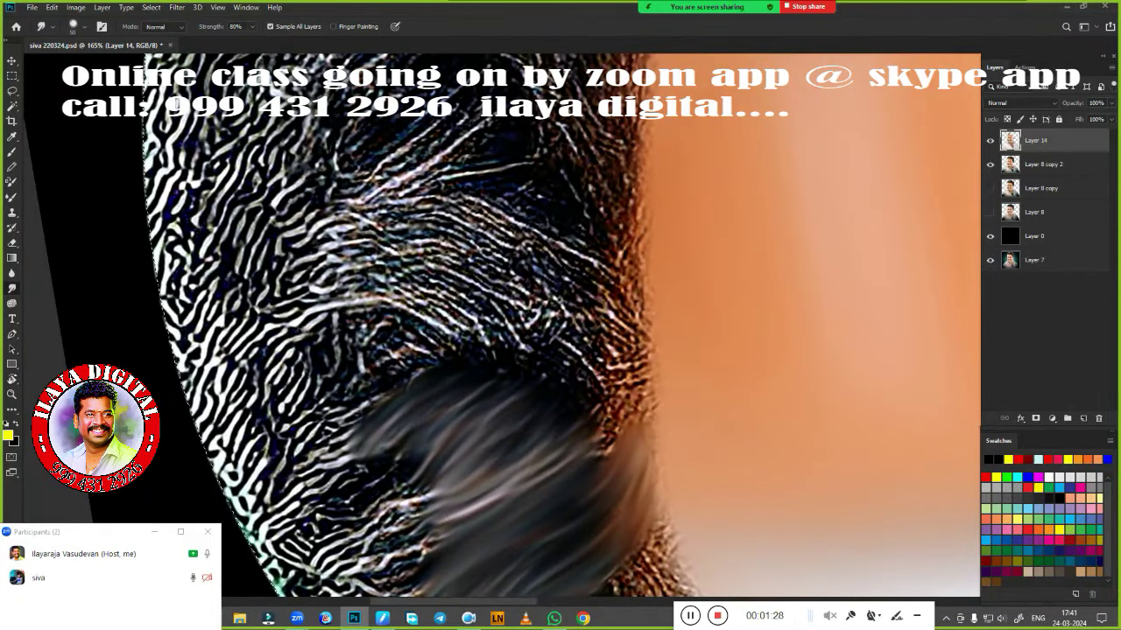
pyautogui.moveTo(320, 263); pyautogui.dragTo(517, 240)
pyautogui.moveTo(333, 236)
pyautogui.mouseDown()
pyautogui.moveTo(525, 211)
pyautogui.moveTo(394, 189)
pyautogui.mouseUp()
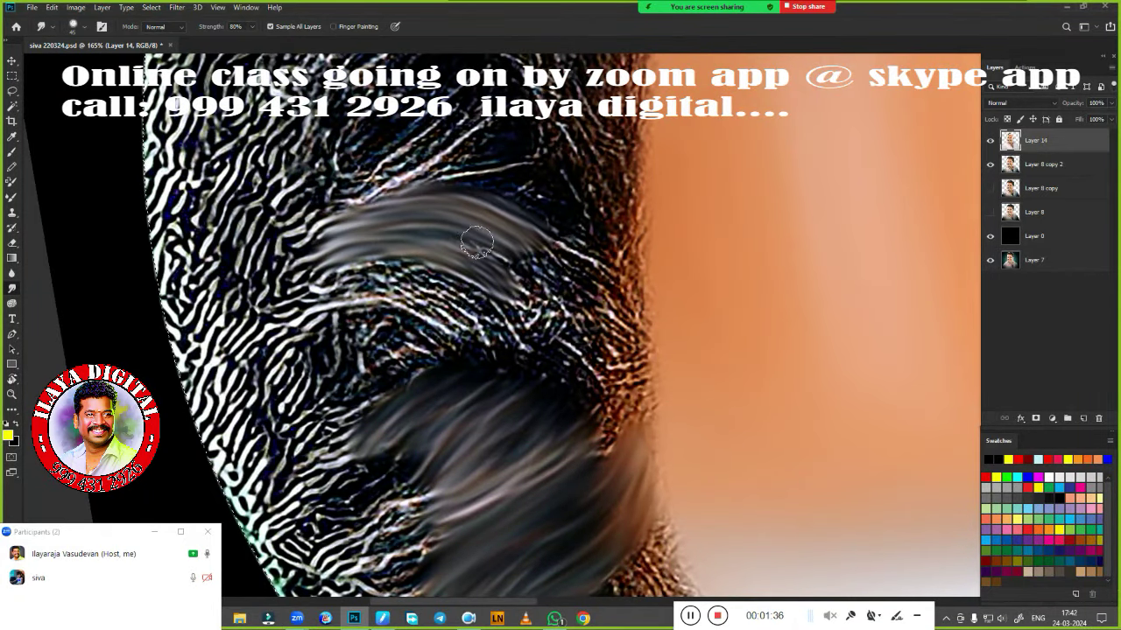
pyautogui.moveTo(525, 272); pyautogui.dragTo(315, 271)
pyautogui.moveTo(472, 306); pyautogui.dragTo(297, 294)
pyautogui.moveTo(485, 346)
pyautogui.mouseDown()
pyautogui.moveTo(325, 339)
pyautogui.moveTo(473, 357)
pyautogui.mouseUp()
# Blend more hair into smooth strands and soften the hairline over the forehead
pyautogui.hscroll(1, 421, 254)
pyautogui.moveTo(495, 281); pyautogui.dragTo(329, 262)
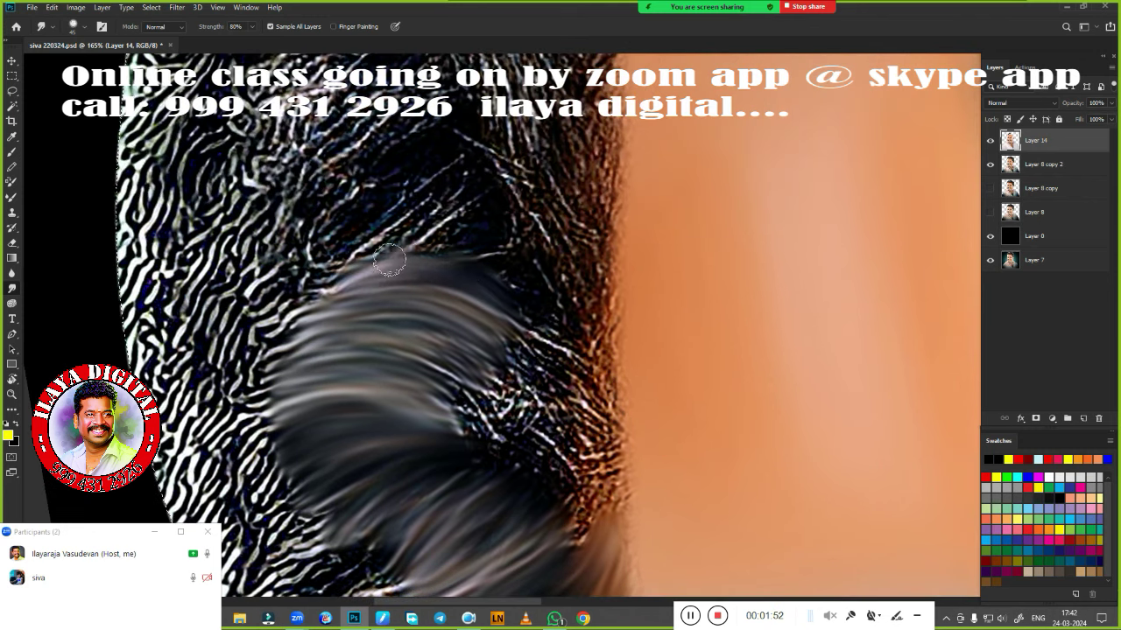
pyautogui.moveTo(516, 262); pyautogui.dragTo(341, 237)
pyautogui.moveTo(477, 254)
pyautogui.mouseDown()
pyautogui.moveTo(378, 228)
pyautogui.moveTo(458, 200)
pyautogui.mouseUp()
pyautogui.scroll(5, 458, 201)
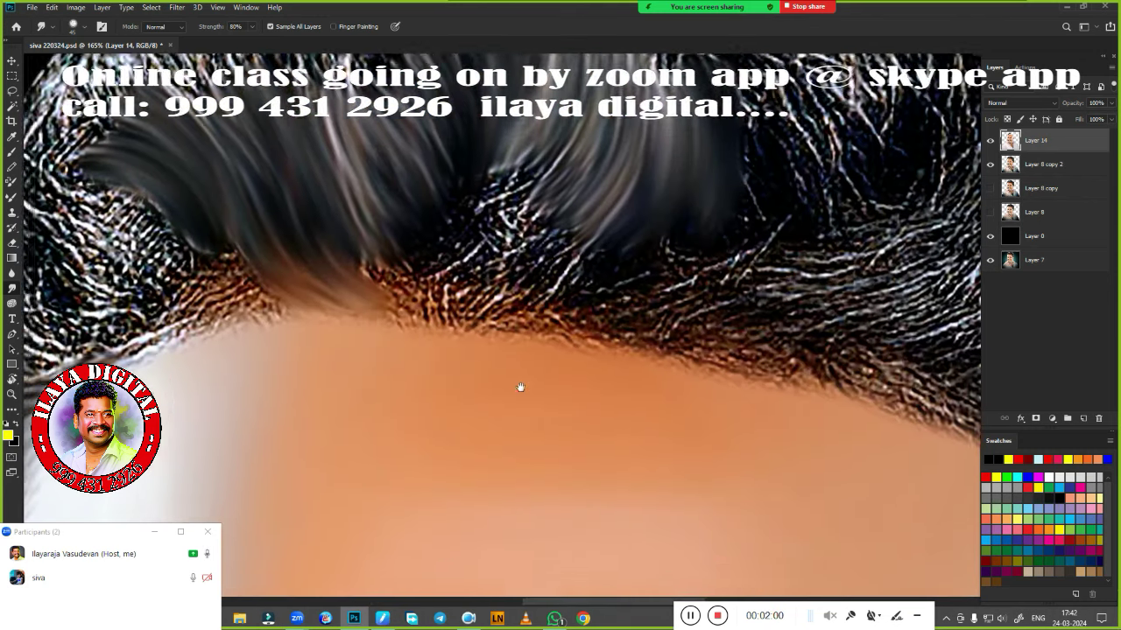
pyautogui.moveTo(368, 346)
pyautogui.mouseDown()
pyautogui.moveTo(485, 302)
pyautogui.moveTo(402, 355)
pyautogui.mouseUp()
pyautogui.moveTo(595, 280); pyautogui.dragTo(541, 313)
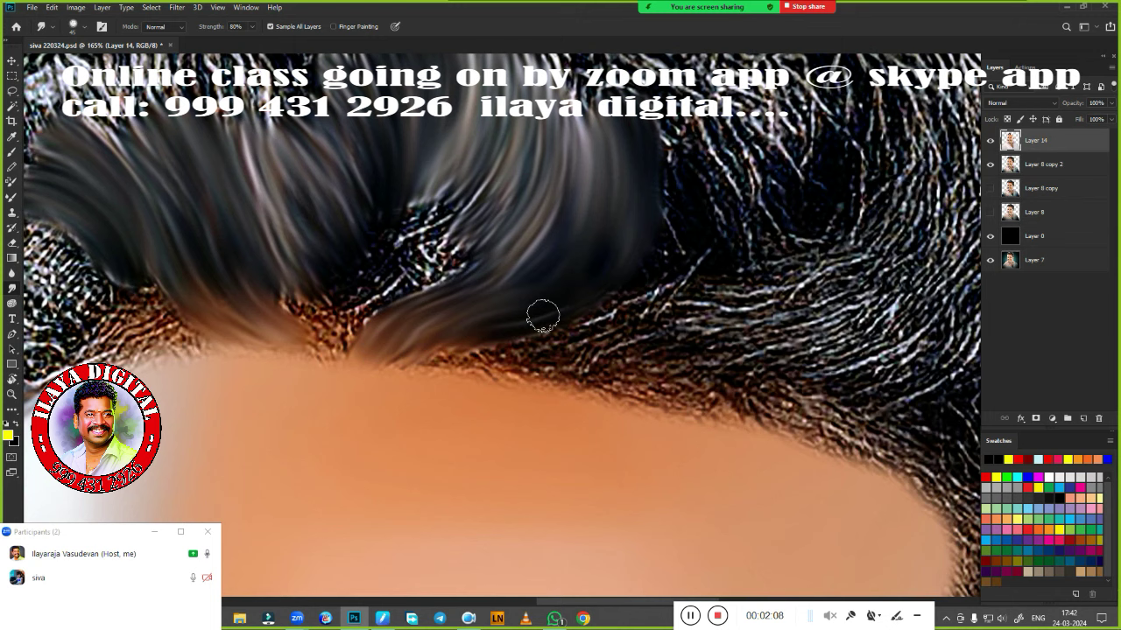
pyautogui.moveTo(639, 302)
pyautogui.mouseDown()
pyautogui.moveTo(438, 368)
pyautogui.moveTo(386, 368)
pyautogui.mouseUp()
# Smooth the left hair, cover the light textured patch, and pull a hair tip onto the forehead
pyautogui.hscroll(-5, 601, 315)
pyautogui.moveTo(478, 315)
pyautogui.mouseDown()
pyautogui.moveTo(407, 359)
pyautogui.moveTo(470, 208)
pyautogui.mouseUp()
pyautogui.moveTo(570, 306); pyautogui.dragTo(517, 184)
pyautogui.moveTo(569, 243); pyautogui.dragTo(575, 280)
pyautogui.moveTo(613, 228); pyautogui.dragTo(630, 298)
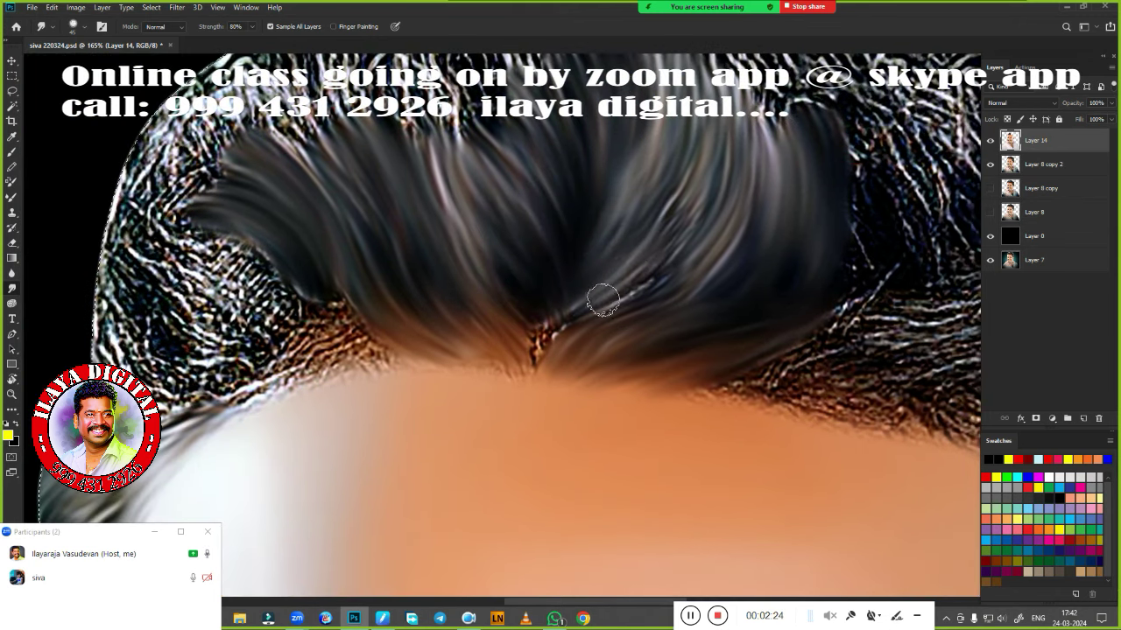
pyautogui.moveTo(665, 246); pyautogui.dragTo(525, 350)
pyautogui.moveTo(560, 315); pyautogui.dragTo(530, 398)
# Blend the textured hair at the left edge and smooth the hairline along the forehead
pyautogui.hscroll(-5, 530, 398)
pyautogui.moveTo(307, 394); pyautogui.dragTo(412, 324)
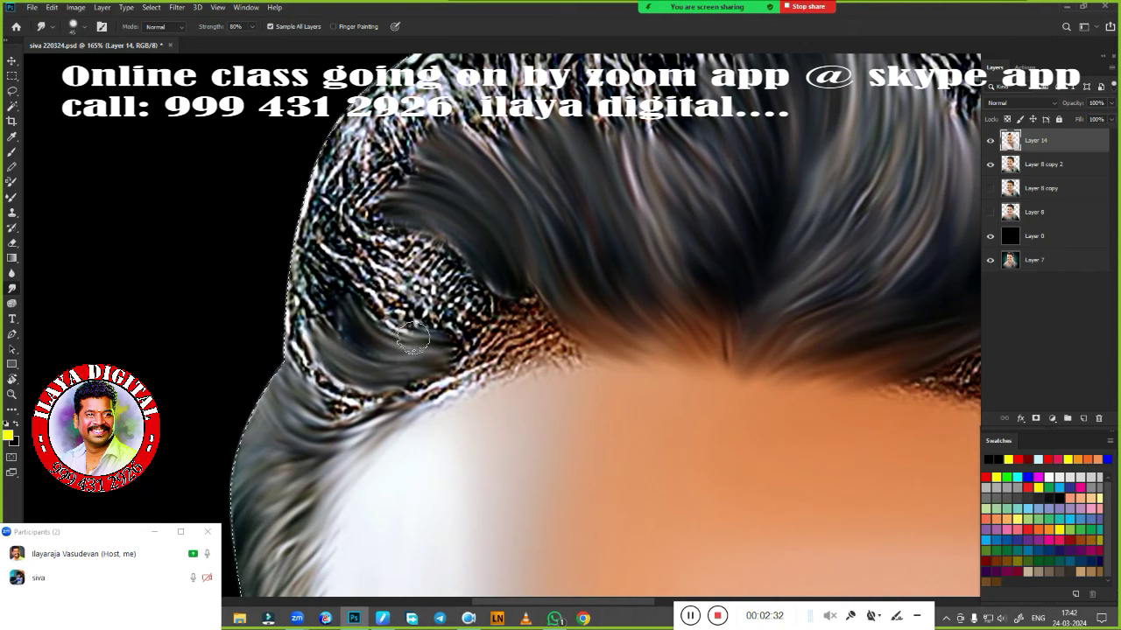
pyautogui.moveTo(337, 376); pyautogui.dragTo(460, 258)
pyautogui.moveTo(368, 324); pyautogui.dragTo(495, 228)
pyautogui.moveTo(307, 402)
pyautogui.mouseDown()
pyautogui.moveTo(400, 388)
pyautogui.moveTo(438, 413)
pyautogui.moveTo(525, 298)
pyautogui.moveTo(608, 346)
pyautogui.mouseUp()
pyautogui.moveTo(394, 359)
pyautogui.mouseDown()
pyautogui.moveTo(499, 338)
pyautogui.moveTo(578, 354)
pyautogui.mouseUp()
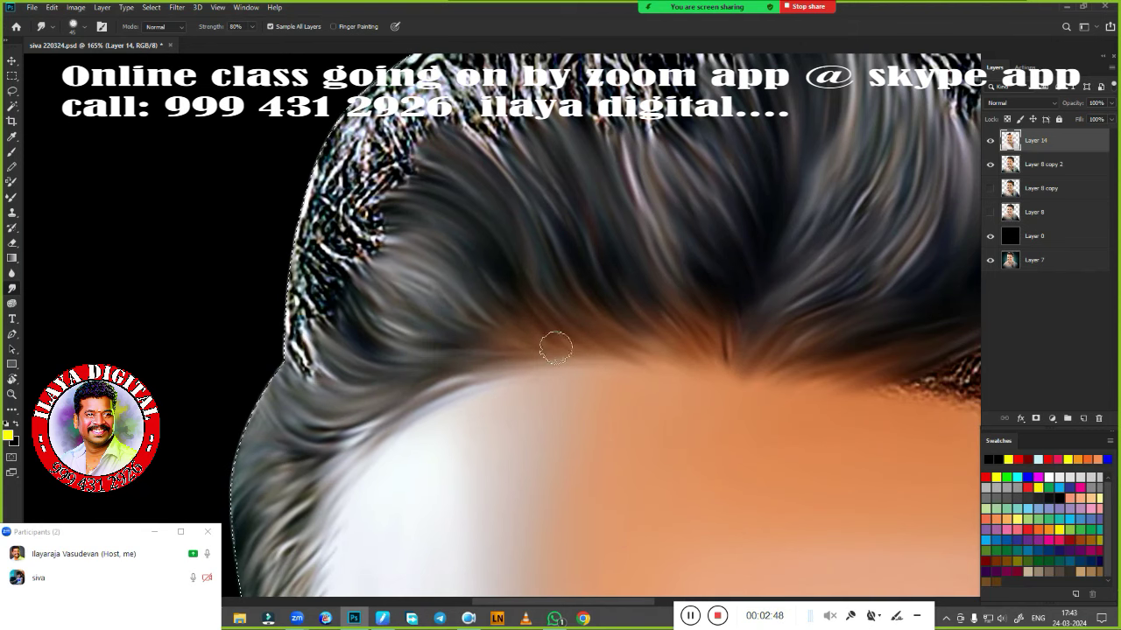
# Smooth the noisy hair along the outer and upper edges of the head
pyautogui.scroll(3, 560, 350)
pyautogui.moveTo(543, 153); pyautogui.dragTo(368, 263)
pyautogui.moveTo(472, 184); pyautogui.dragTo(337, 302)
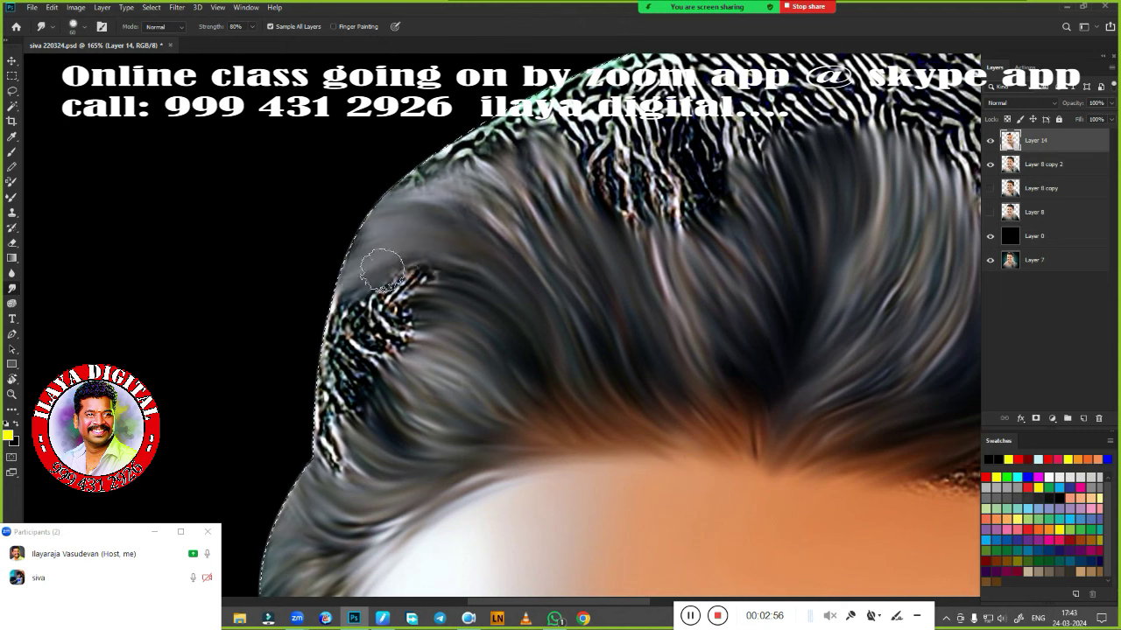
pyautogui.moveTo(446, 254); pyautogui.dragTo(320, 385)
pyautogui.moveTo(411, 346); pyautogui.dragTo(306, 473)
pyautogui.moveTo(517, 145); pyautogui.dragTo(358, 227)
# Blend the middle and top of the hair, removing the zebra artifact along the outline
pyautogui.scroll(3, 561, 350)
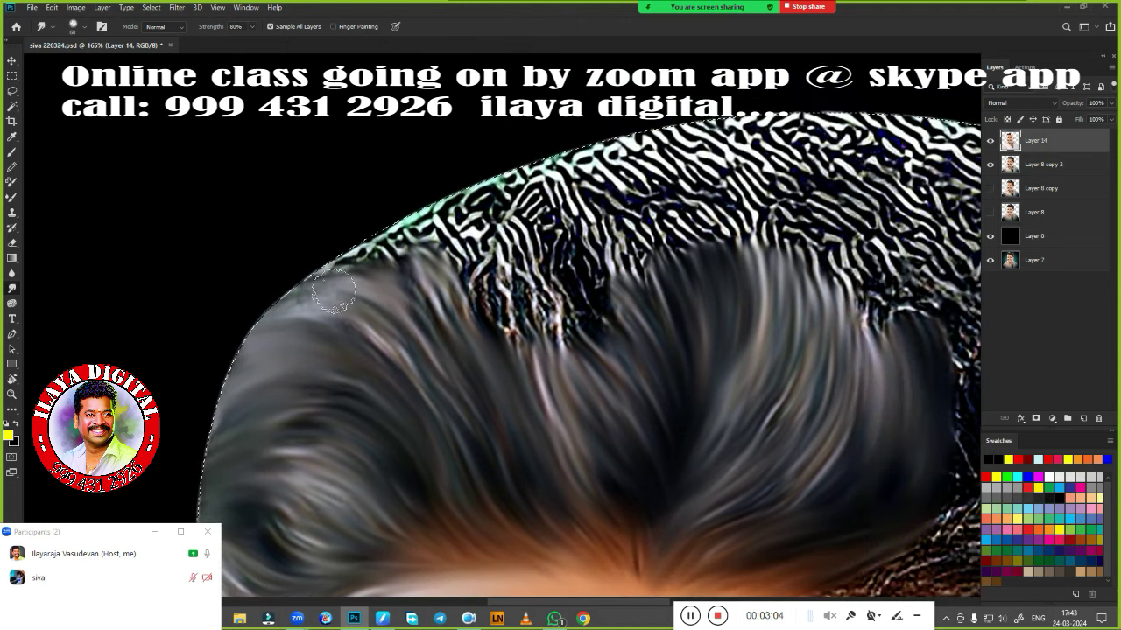
pyautogui.moveTo(551, 237); pyautogui.dragTo(456, 377)
pyautogui.moveTo(630, 202)
pyautogui.mouseDown()
pyautogui.moveTo(613, 267)
pyautogui.moveTo(718, 170)
pyautogui.mouseUp()
pyautogui.moveTo(691, 263); pyautogui.dragTo(831, 184)
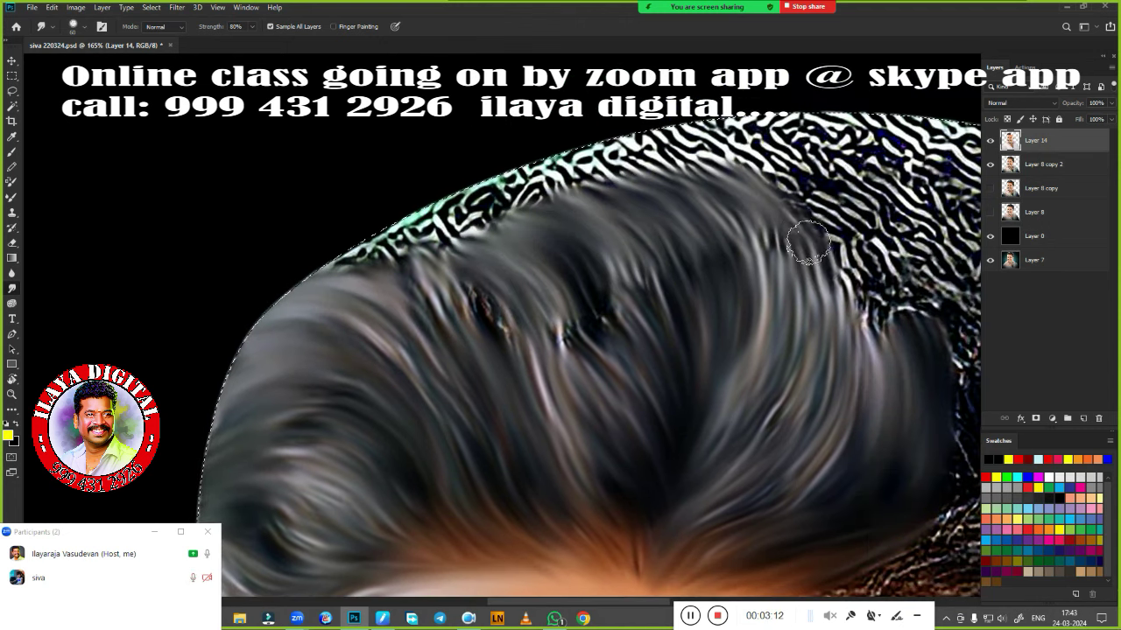
pyautogui.moveTo(858, 298); pyautogui.dragTo(691, 131)
pyautogui.moveTo(771, 127); pyautogui.dragTo(569, 176)
pyautogui.moveTo(609, 153)
pyautogui.mouseDown()
pyautogui.moveTo(426, 180)
pyautogui.moveTo(638, 242)
pyautogui.moveTo(488, 318)
pyautogui.moveTo(333, 259)
pyautogui.mouseUp()
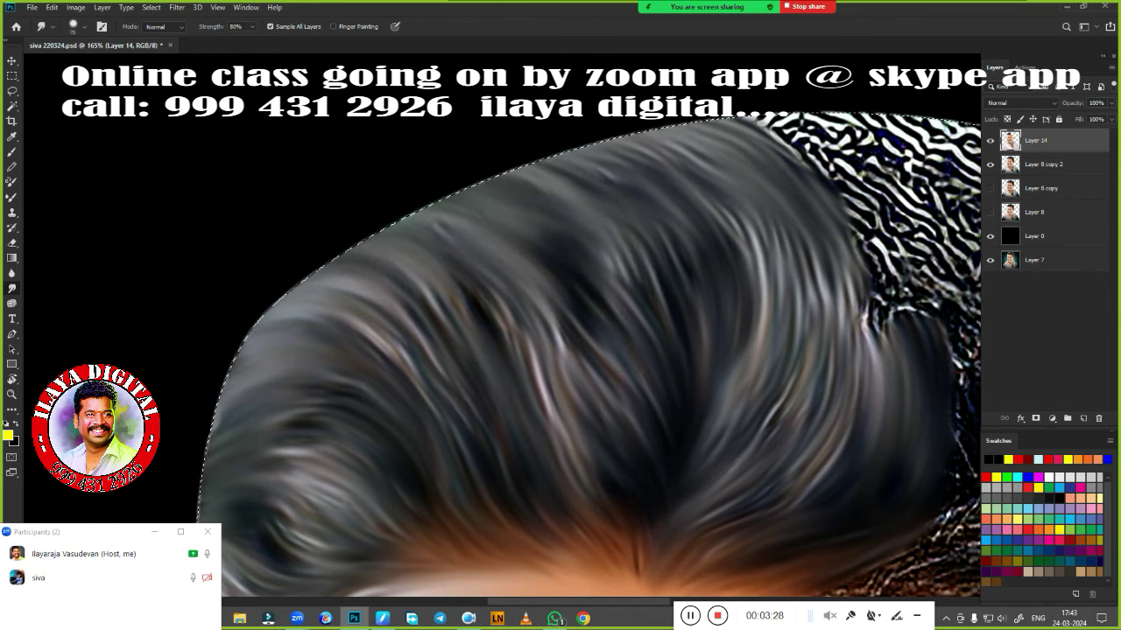
# Pull hair over the zebra-pattern area and smooth the hair's lower edge
pyautogui.hscroll(3, 320, 254)
pyautogui.scroll(-1, 319, 254)
pyautogui.hscroll(3, 319, 254)
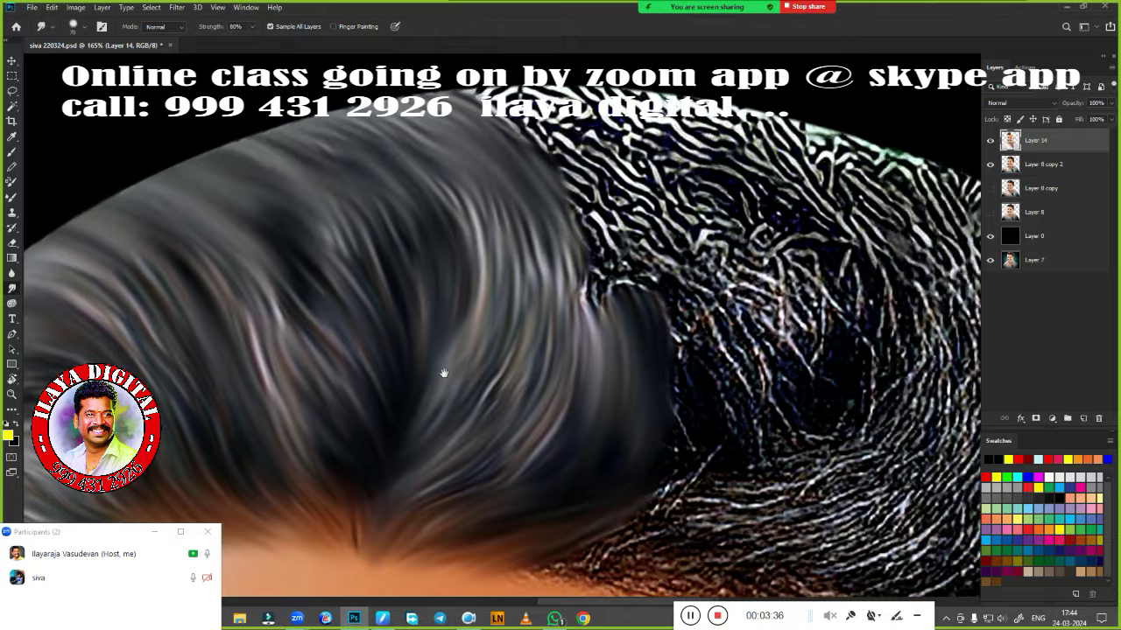
pyautogui.hscroll(3, 319, 254)
pyautogui.moveTo(526, 263)
pyautogui.mouseDown()
pyautogui.moveTo(625, 240)
pyautogui.moveTo(503, 261)
pyautogui.mouseUp()
pyautogui.scroll(-1, 504, 261)
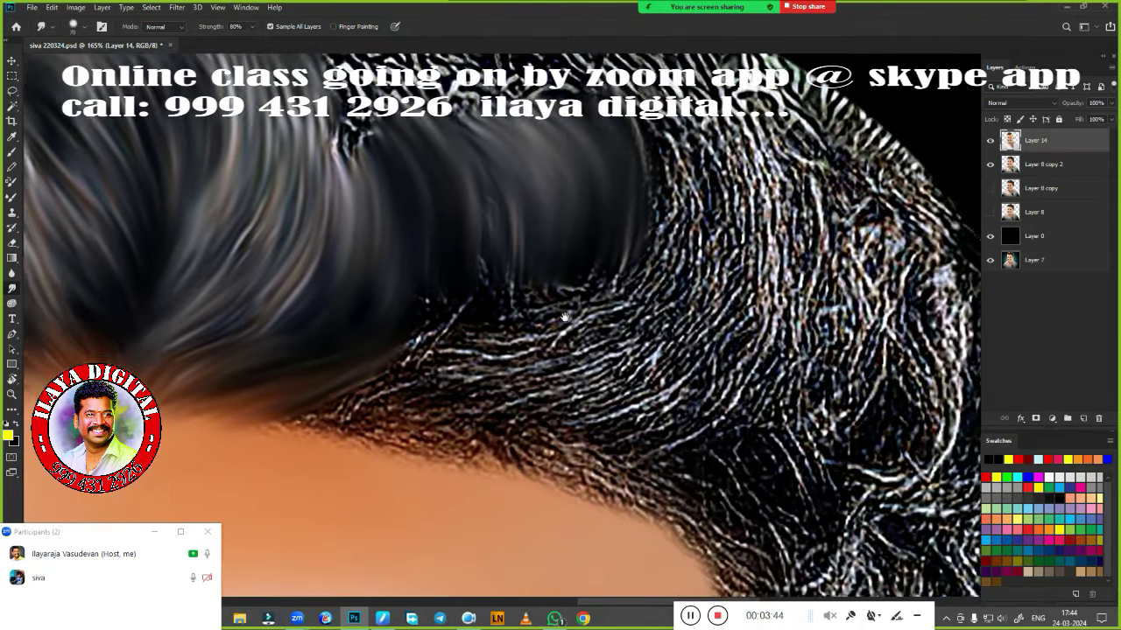
pyautogui.scroll(-1, 503, 261)
pyautogui.moveTo(412, 280)
pyautogui.mouseDown()
pyautogui.moveTo(570, 302)
pyautogui.moveTo(739, 368)
pyautogui.moveTo(563, 407)
pyautogui.mouseUp()
pyautogui.moveTo(486, 462)
pyautogui.mouseDown()
pyautogui.moveTo(700, 412)
pyautogui.moveTo(761, 412)
pyautogui.moveTo(823, 431)
pyautogui.mouseUp()
# Smear the remaining zebra stripes, including the top stripe, into grey strands
pyautogui.hscroll(-2, 823, 432)
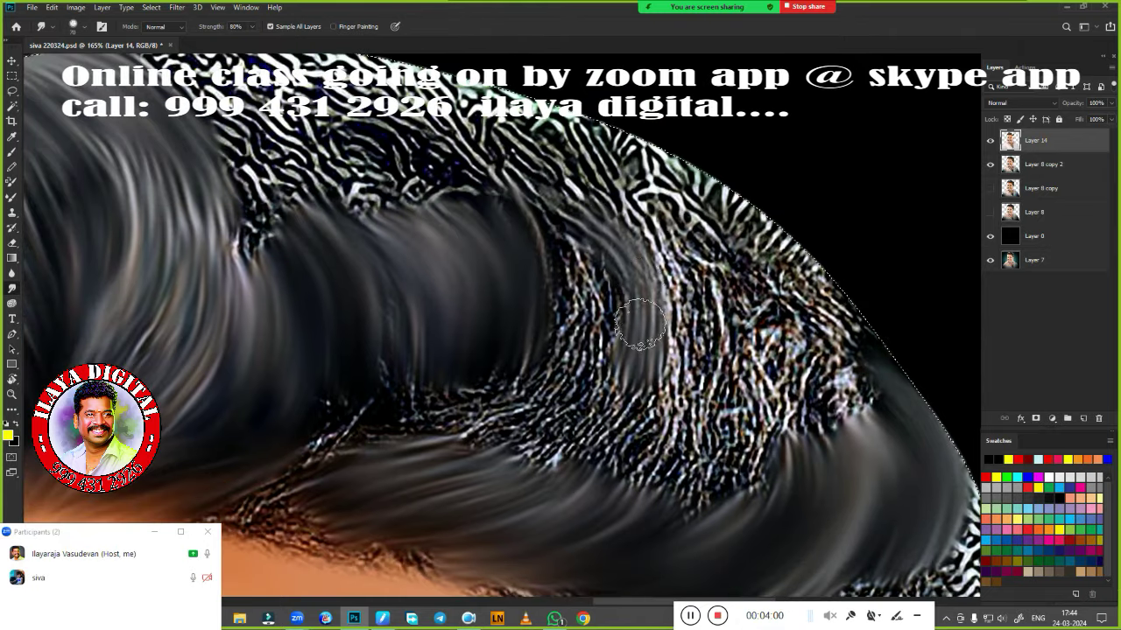
pyautogui.moveTo(613, 289)
pyautogui.mouseDown()
pyautogui.moveTo(712, 306)
pyautogui.moveTo(902, 385)
pyautogui.mouseUp()
pyautogui.moveTo(552, 248)
pyautogui.mouseDown()
pyautogui.moveTo(468, 470)
pyautogui.moveTo(498, 508)
pyautogui.moveTo(685, 398)
pyautogui.moveTo(740, 496)
pyautogui.moveTo(816, 375)
pyautogui.mouseUp()
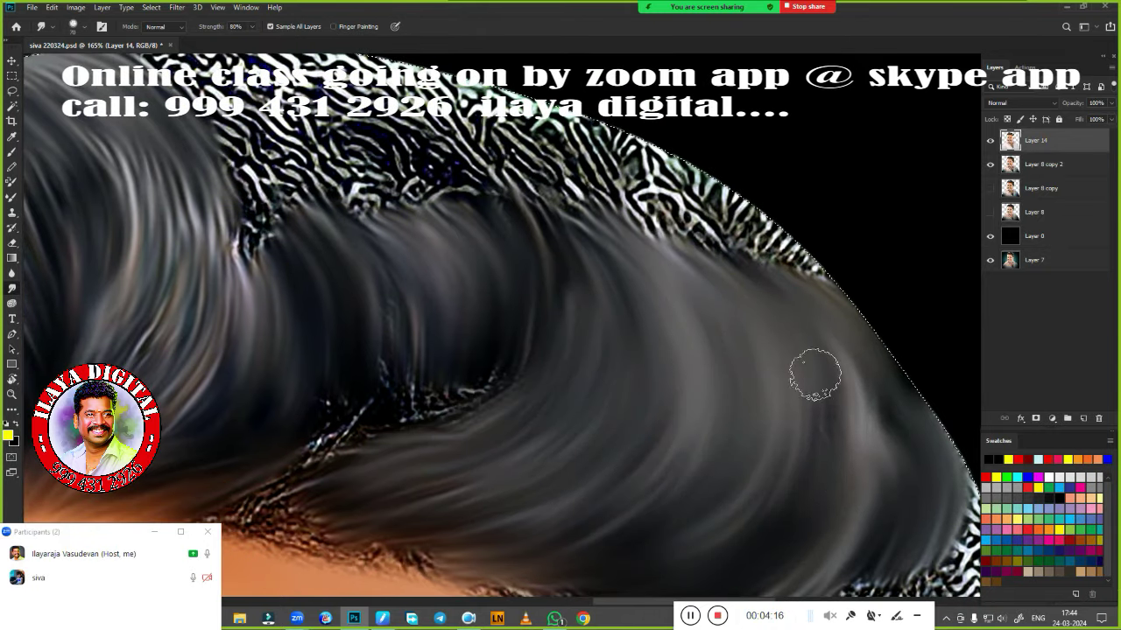
pyautogui.scroll(3, 733, 345)
pyautogui.moveTo(671, 201); pyautogui.dragTo(838, 306)
pyautogui.moveTo(367, 193)
pyautogui.mouseDown()
pyautogui.moveTo(490, 254)
pyautogui.moveTo(833, 320)
pyautogui.mouseUp()
pyautogui.hscroll(-3, 832, 321)
pyautogui.moveTo(473, 179)
pyautogui.mouseDown()
pyautogui.moveTo(675, 180)
pyautogui.moveTo(560, 288)
pyautogui.moveTo(817, 270)
pyautogui.moveTo(523, 261)
pyautogui.moveTo(633, 257)
pyautogui.mouseUp()
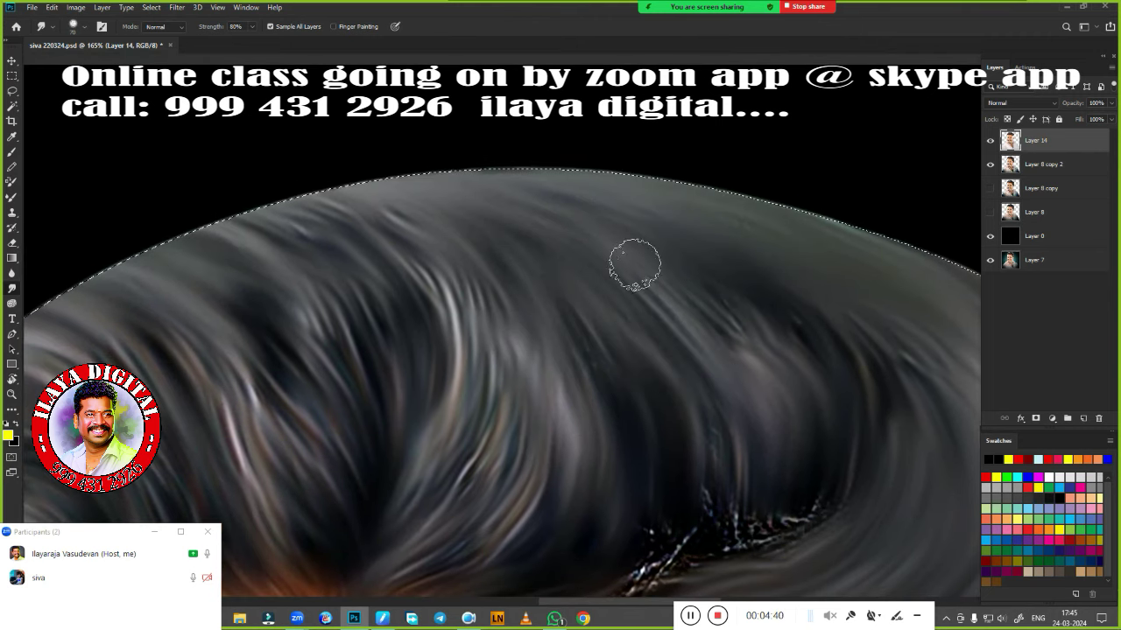
# Smooth the lower hairline into the skin and the strands near the forehead
pyautogui.scroll(-3, 633, 258)
pyautogui.hscroll(2, 633, 258)
pyautogui.moveTo(395, 458); pyautogui.dragTo(773, 533)
pyautogui.moveTo(531, 260)
pyautogui.mouseDown()
pyautogui.moveTo(528, 375)
pyautogui.moveTo(708, 207)
pyautogui.mouseUp()
pyautogui.scroll(-3, 623, 443)
pyautogui.scroll(2, 532, 303)
pyautogui.moveTo(531, 303)
pyautogui.mouseDown()
pyautogui.moveTo(371, 220)
pyautogui.moveTo(357, 295)
pyautogui.moveTo(367, 420)
pyautogui.moveTo(499, 356)
pyautogui.mouseUp()
# Pull dark hair over the textured sideburn and smooth it and nearby strands into grey
pyautogui.moveTo(470, 302)
pyautogui.mouseDown()
pyautogui.moveTo(735, 194)
pyautogui.moveTo(744, 315)
pyautogui.moveTo(715, 140)
pyautogui.mouseUp()
pyautogui.moveTo(512, 215)
pyautogui.mouseDown()
pyautogui.moveTo(613, 131)
pyautogui.moveTo(715, 150)
pyautogui.mouseUp()
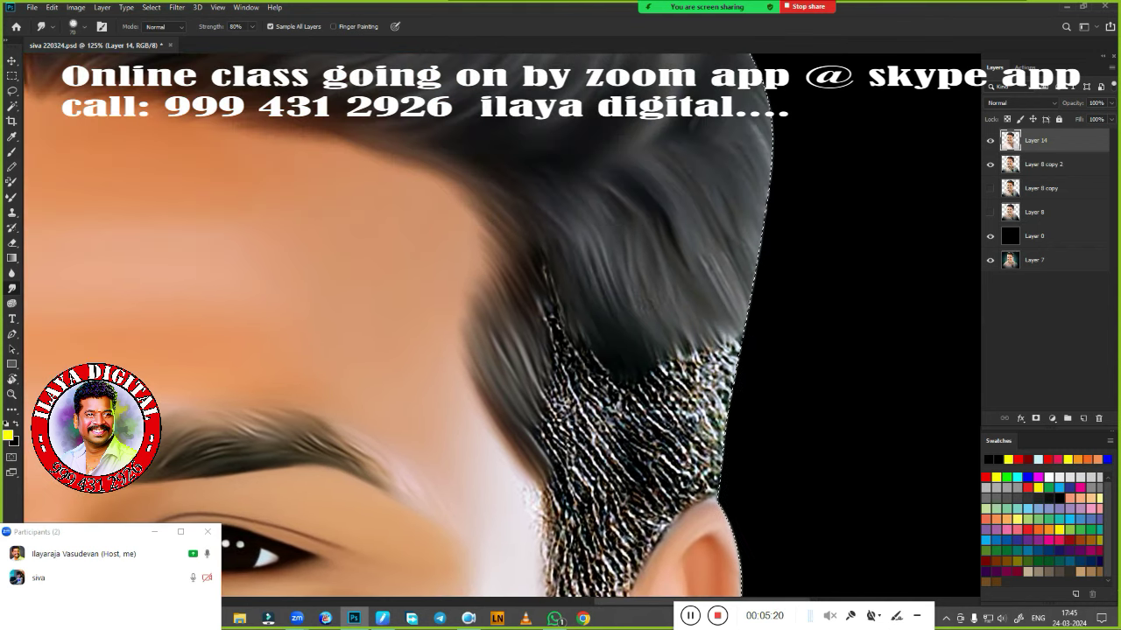
pyautogui.scroll(5, 715, 151)
pyautogui.scroll(-5, 525, 263)
pyautogui.moveTo(484, 276)
pyautogui.mouseDown()
pyautogui.moveTo(506, 399)
pyautogui.moveTo(494, 459)
pyautogui.mouseUp()
pyautogui.moveTo(525, 350); pyautogui.dragTo(508, 473)
pyautogui.moveTo(534, 263)
pyautogui.mouseDown()
pyautogui.moveTo(539, 300)
pyautogui.moveTo(613, 218)
pyautogui.moveTo(545, 325)
pyautogui.mouseUp()
pyautogui.scroll(3, 545, 325)
pyautogui.moveTo(520, 205)
pyautogui.mouseDown()
pyautogui.moveTo(537, 354)
pyautogui.moveTo(630, 324)
pyautogui.moveTo(674, 289)
pyautogui.moveTo(692, 394)
pyautogui.mouseUp()
pyautogui.scroll(-3, 785, 338)
# Delete Layer 8 copy 2 and toggle Layer 14's visibility to compare with the original photo
pyautogui.scroll(-3, 785, 338)
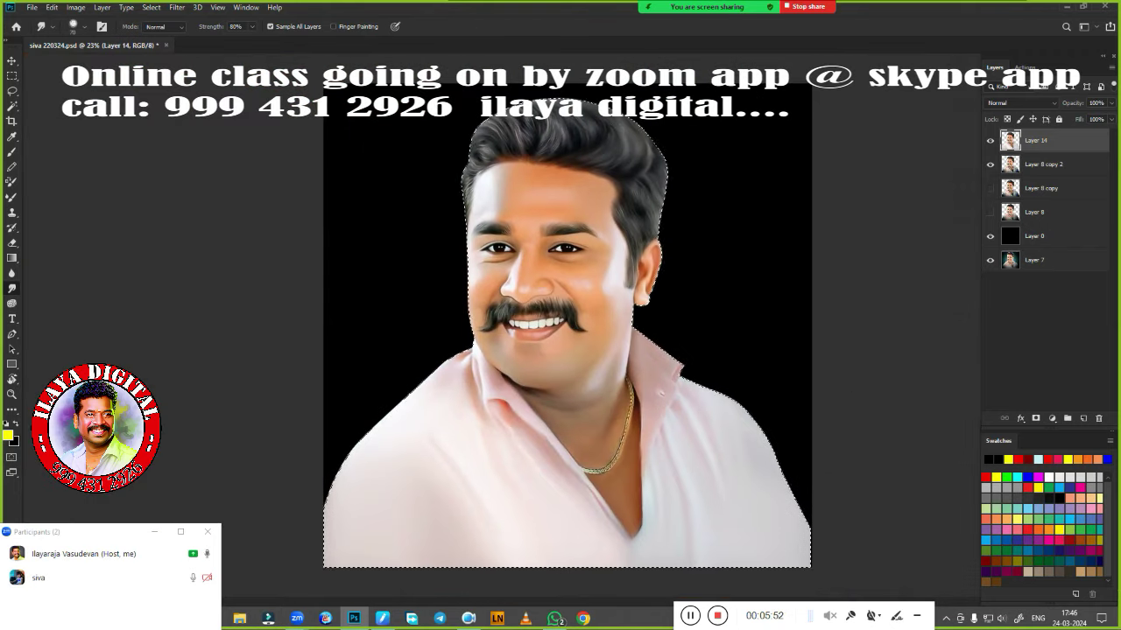
pyautogui.press('Delete')
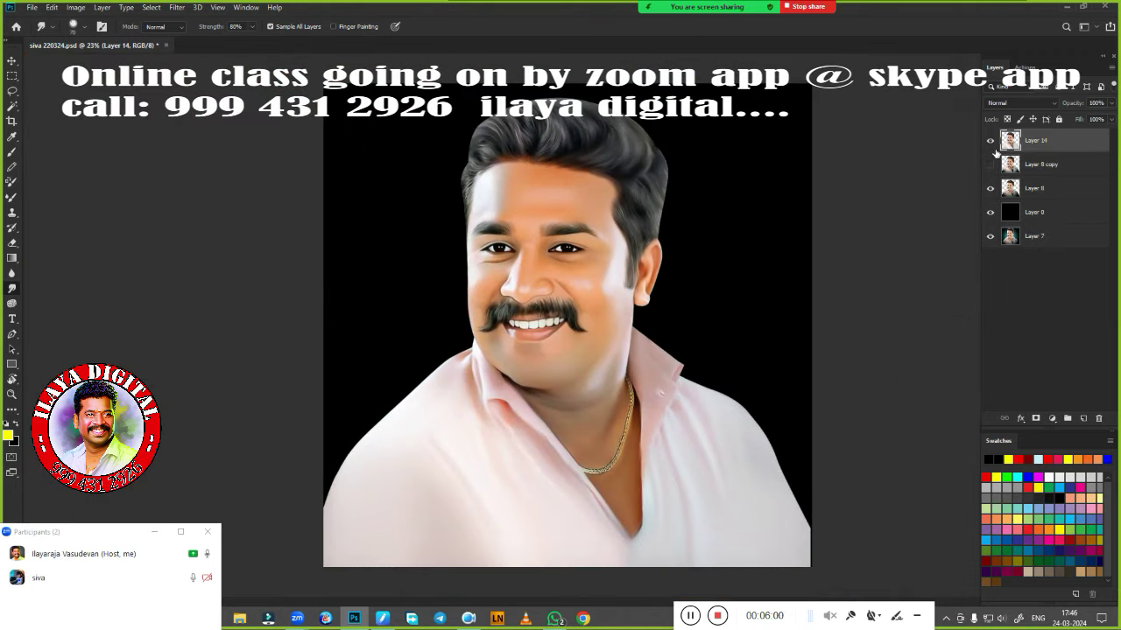
pyautogui.click(990, 141)
pyautogui.click(991, 141)
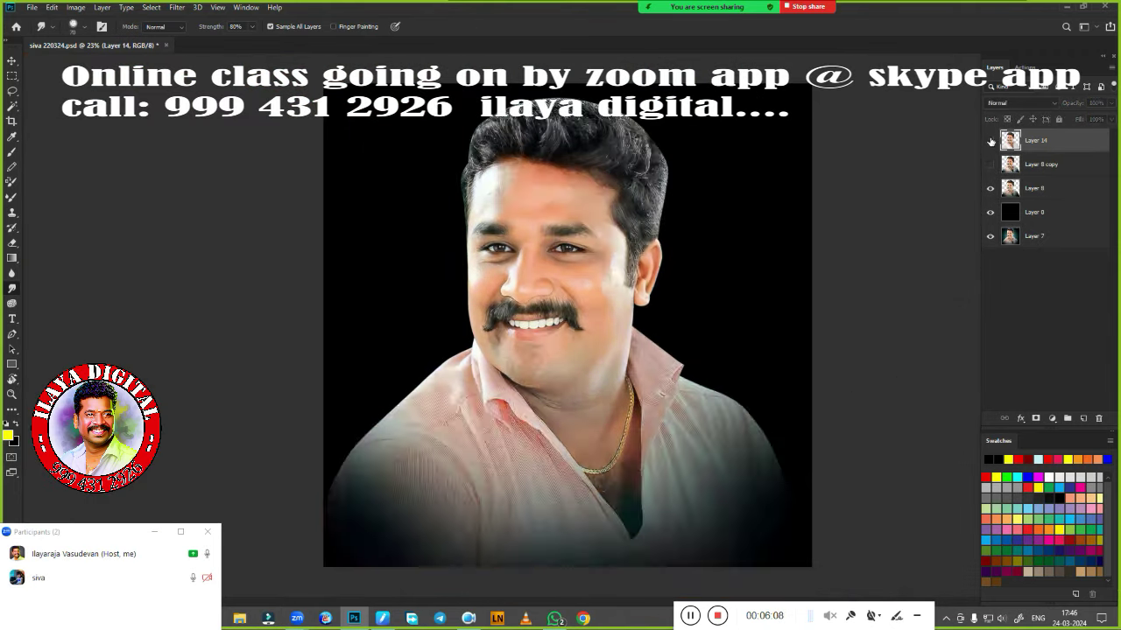
pyautogui.click(991, 141)
pyautogui.click(990, 141)
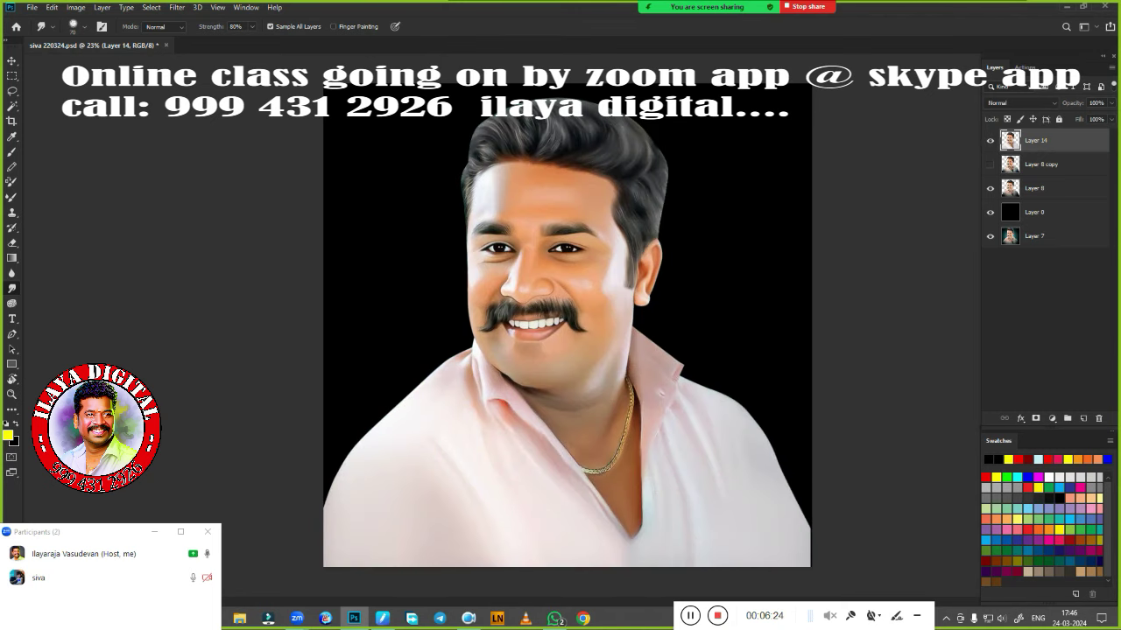
# Smudge the shirt's V-neckline edges, fit the portrait on screen, and duplicate Layer 14
pyautogui.scroll(2, 617, 315)
pyautogui.scroll(2, 617, 316)
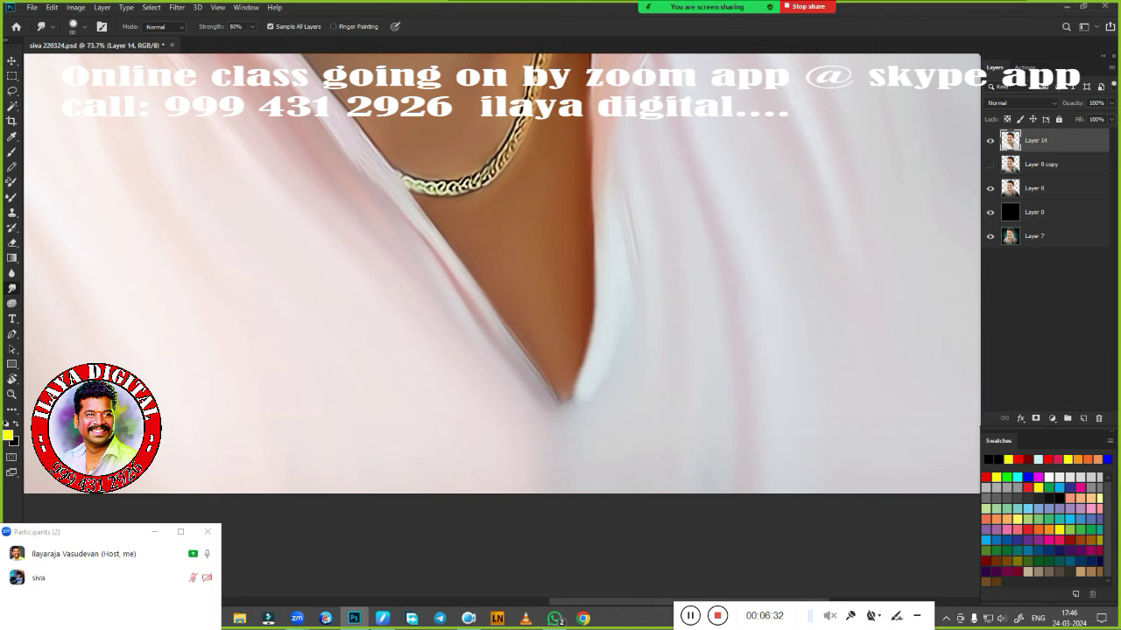
pyautogui.moveTo(604, 289); pyautogui.dragTo(570, 399)
pyautogui.moveTo(464, 289)
pyautogui.mouseDown()
pyautogui.moveTo(545, 395)
pyautogui.moveTo(526, 416)
pyautogui.mouseUp()
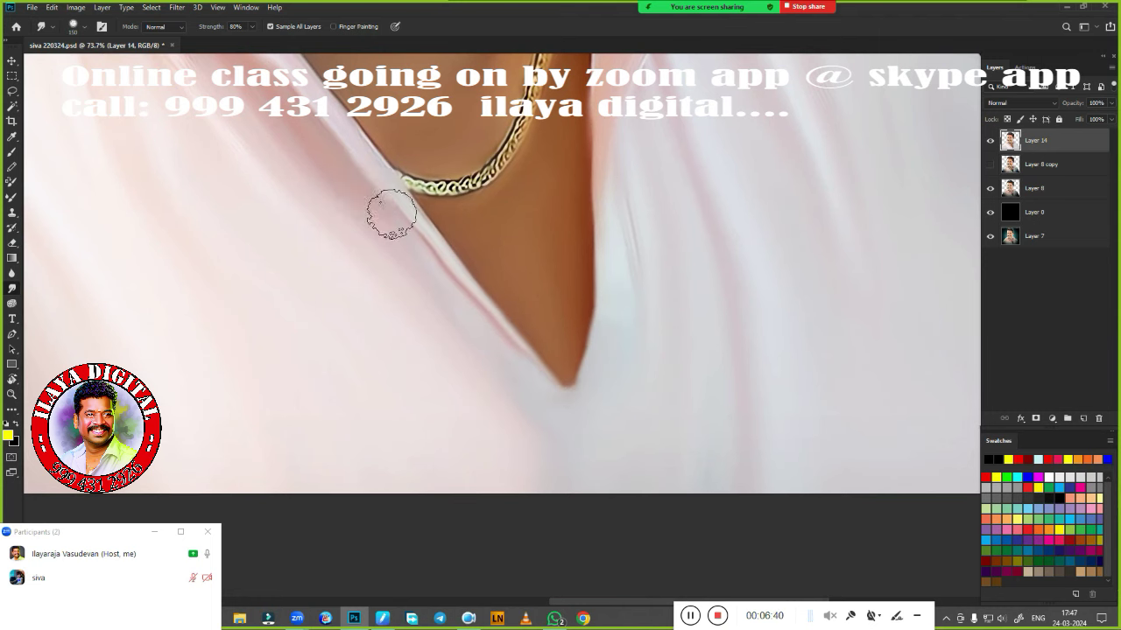
pyautogui.hotkey('ctrl', '0')
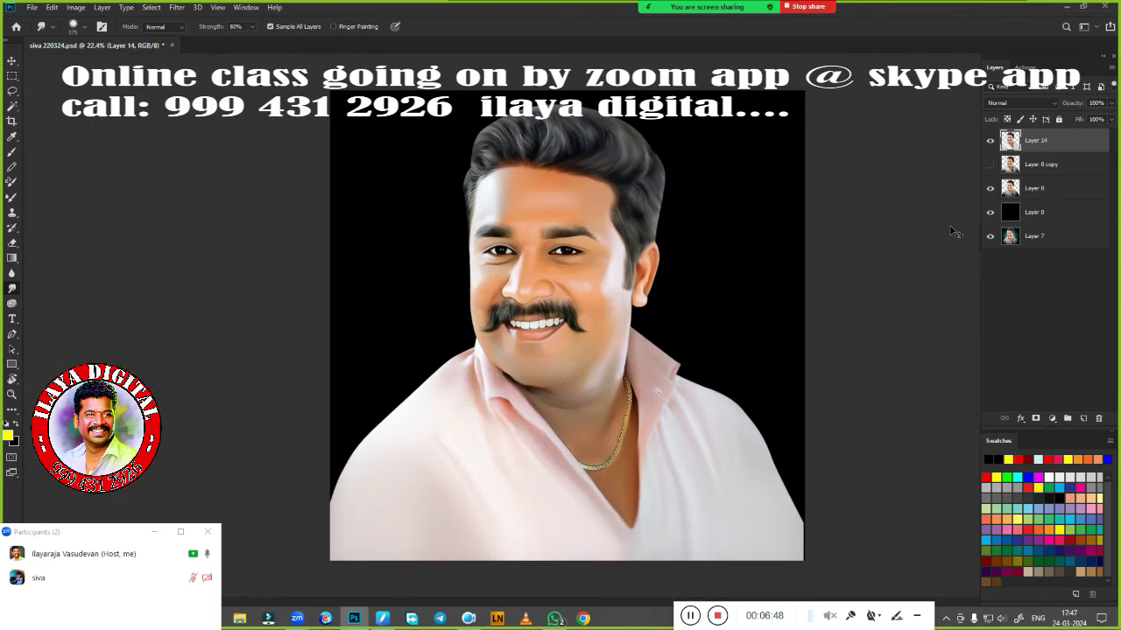
pyautogui.hotkey('ctrl', 'j')
pyautogui.keyDown('alt'); pyautogui.click(990, 260); pyautogui.keyUp('alt')
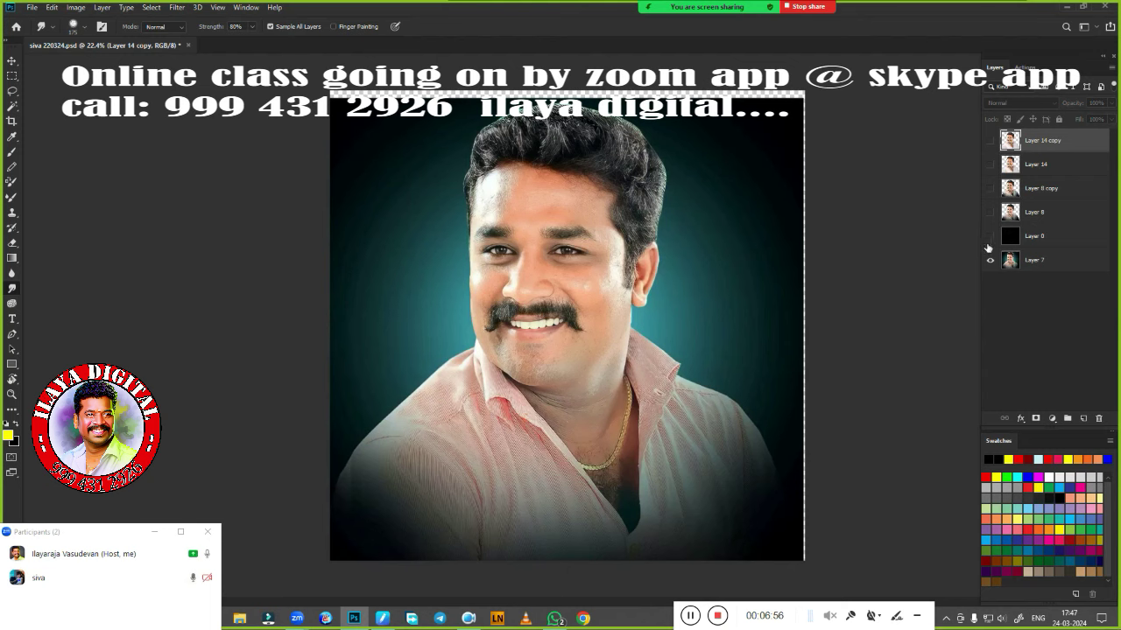
pyautogui.click(991, 236)
pyautogui.click(991, 212)
pyautogui.click(990, 188)
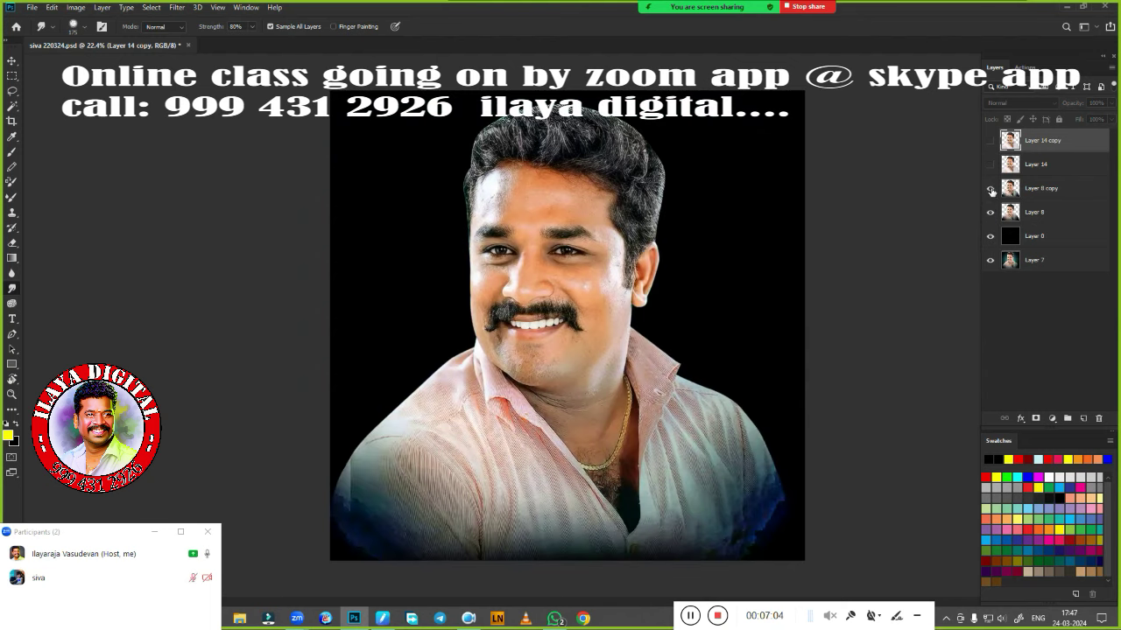
pyautogui.hotkey('ctrl', '+')
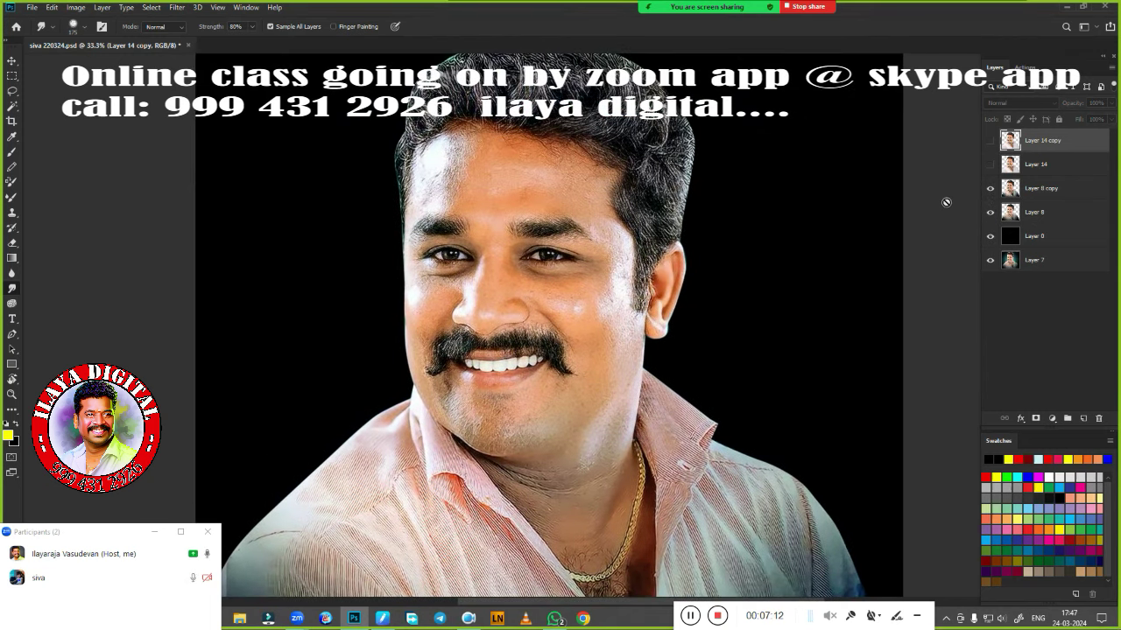
pyautogui.click(990, 189)
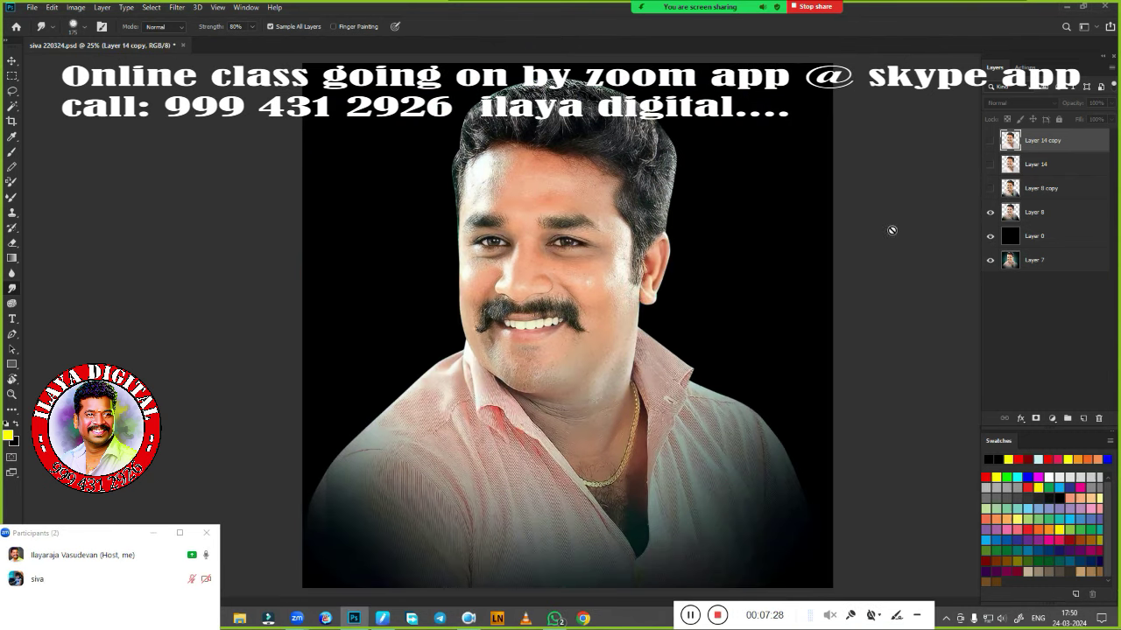
pyautogui.scroll(3, 891, 230)
pyautogui.click(990, 188)
pyautogui.click(990, 188)
pyautogui.click(990, 189)
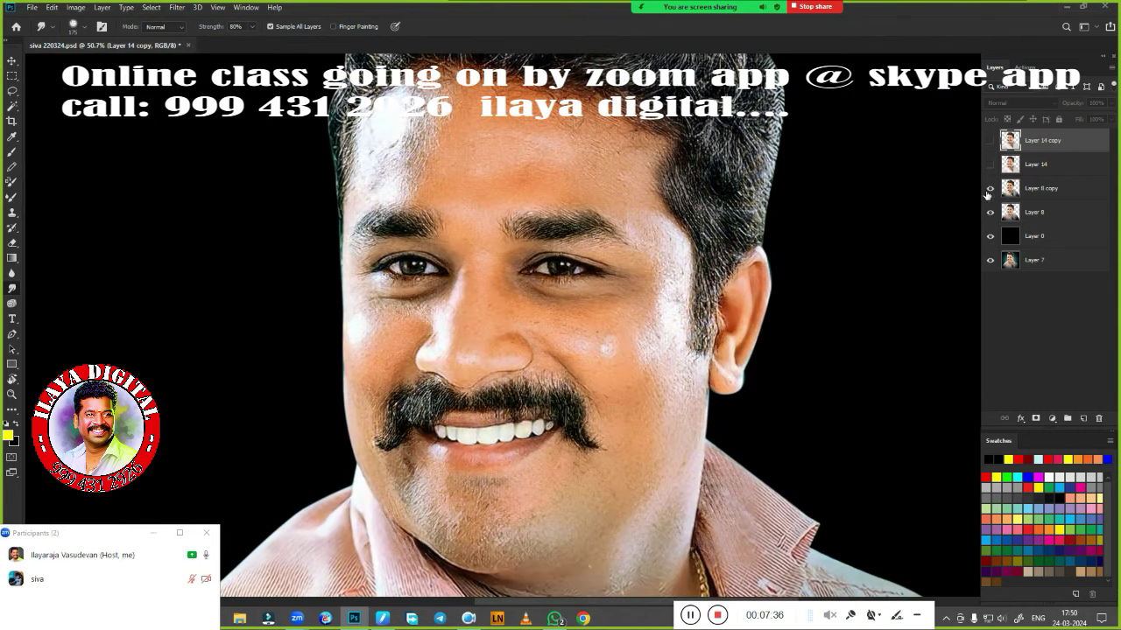
pyautogui.click(991, 188)
pyautogui.click(990, 165)
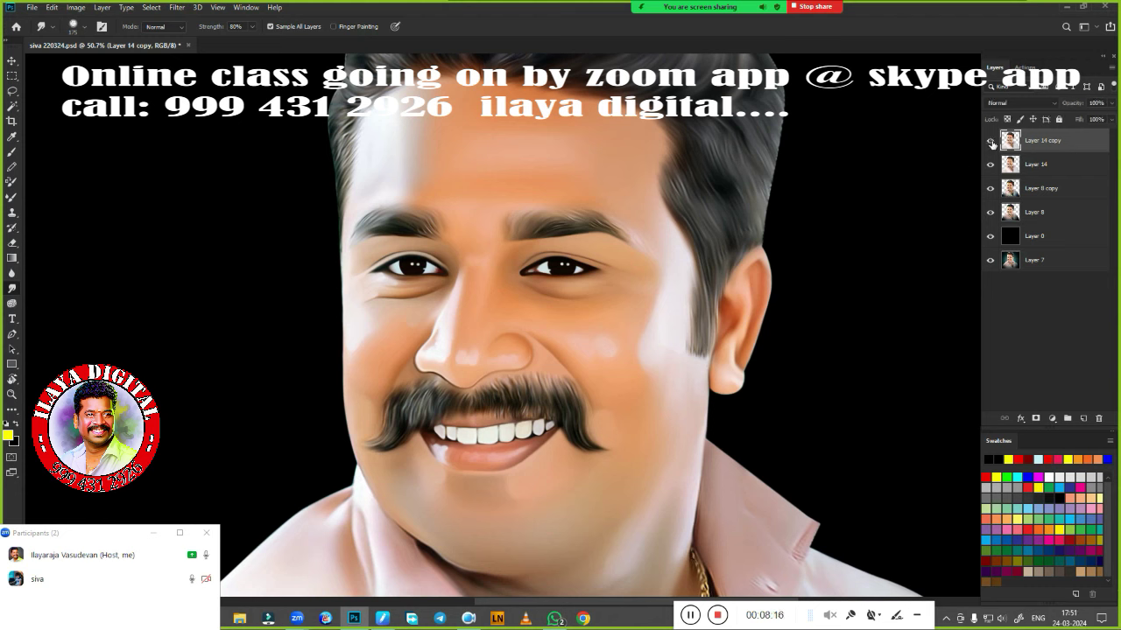
pyautogui.moveTo(992, 143); pyautogui.dragTo(997, 223)
pyautogui.click(990, 190)
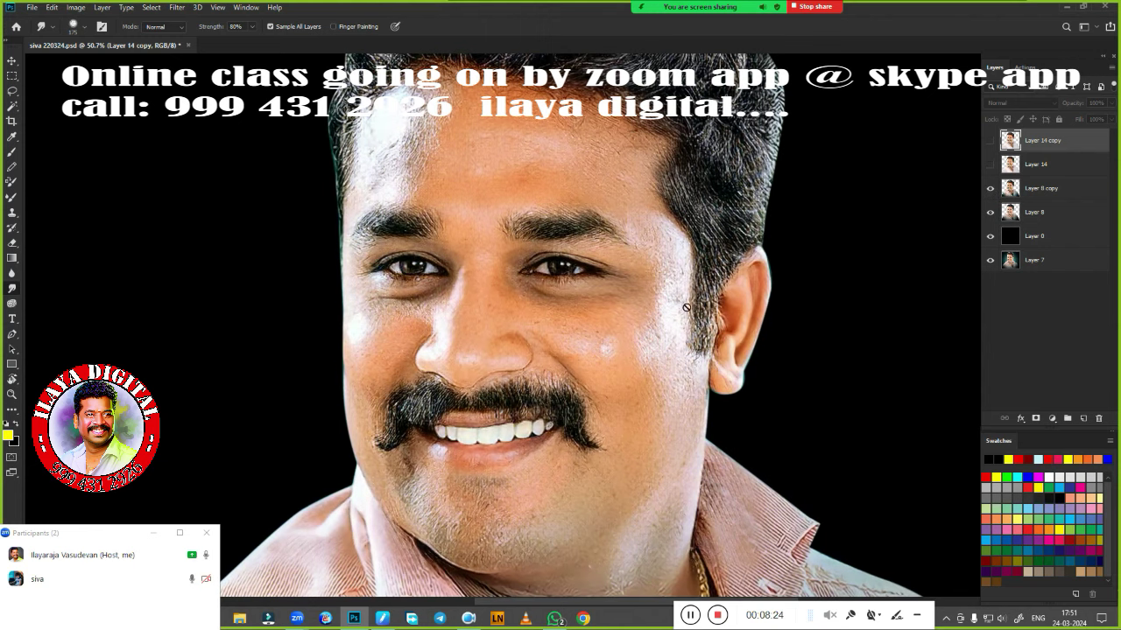
pyautogui.click(990, 165)
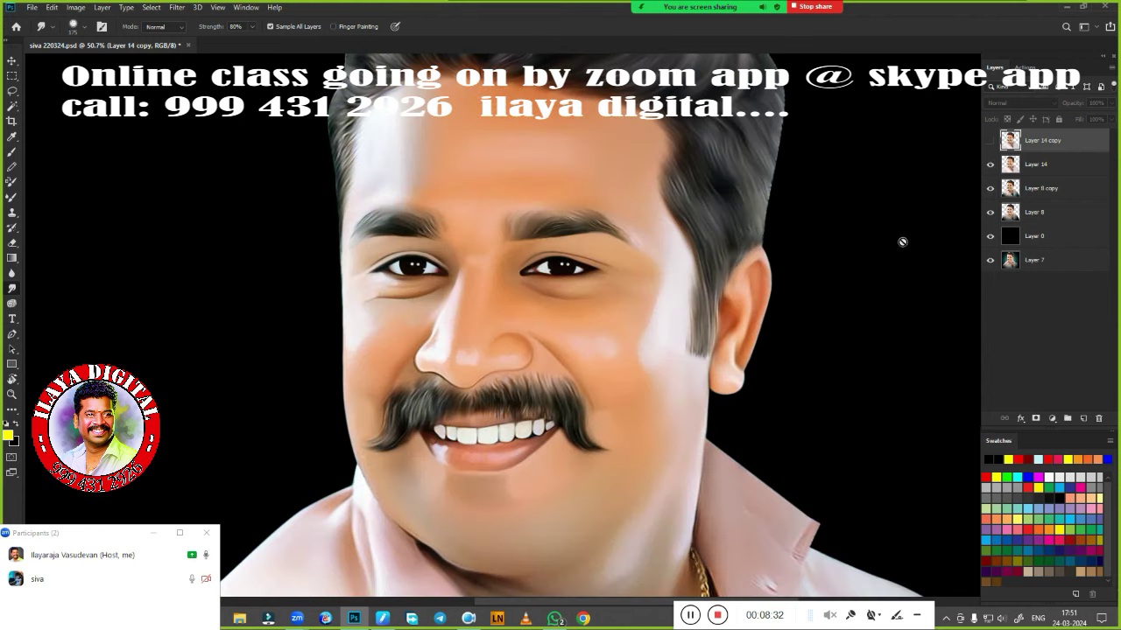
pyautogui.click(990, 141)
pyautogui.hotkey('ctrl', '0')
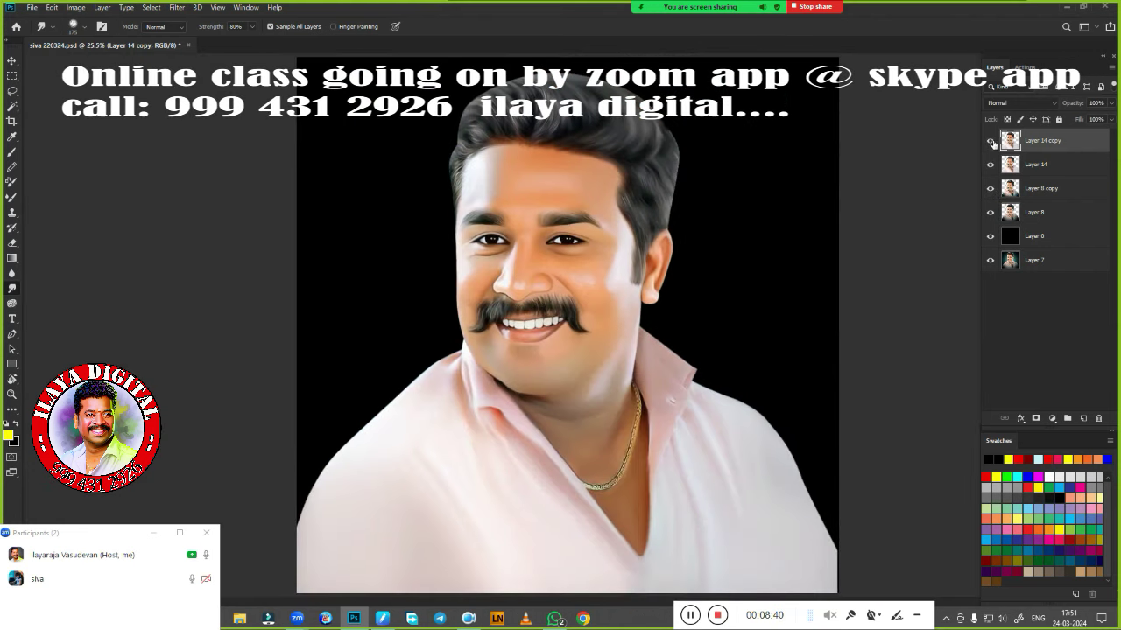
pyautogui.click(990, 141)
pyautogui.click(990, 141)
# Warm the portrait with Color Balance: more red and yellow in midtones, less blue in highlights
pyautogui.hotkey('ctrl', 'b')
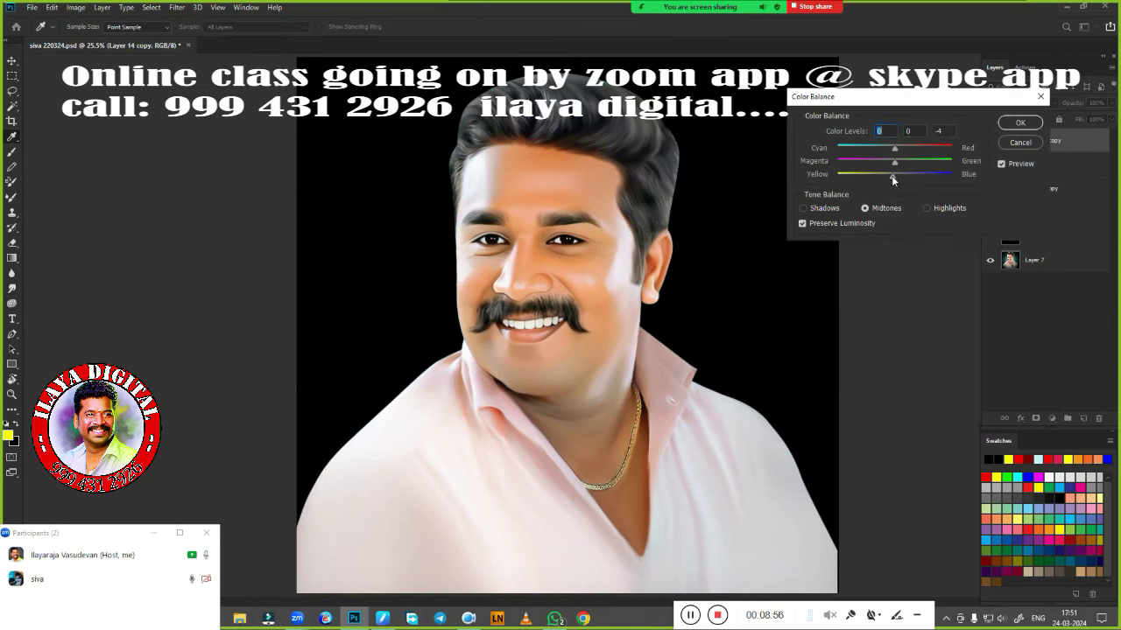
pyautogui.moveTo(902, 162); pyautogui.dragTo(897, 162)
pyautogui.moveTo(909, 149); pyautogui.dragTo(903, 147)
pyautogui.moveTo(891, 175); pyautogui.dragTo(928, 175)
pyautogui.click(926, 208)
pyautogui.moveTo(954, 176)
pyautogui.mouseDown()
pyautogui.moveTo(899, 180)
pyautogui.moveTo(925, 178)
pyautogui.mouseUp()
pyautogui.click(1020, 122)
# Reduce cyan and magenta in the Reds with Selective Color
pyautogui.click(75, 7)
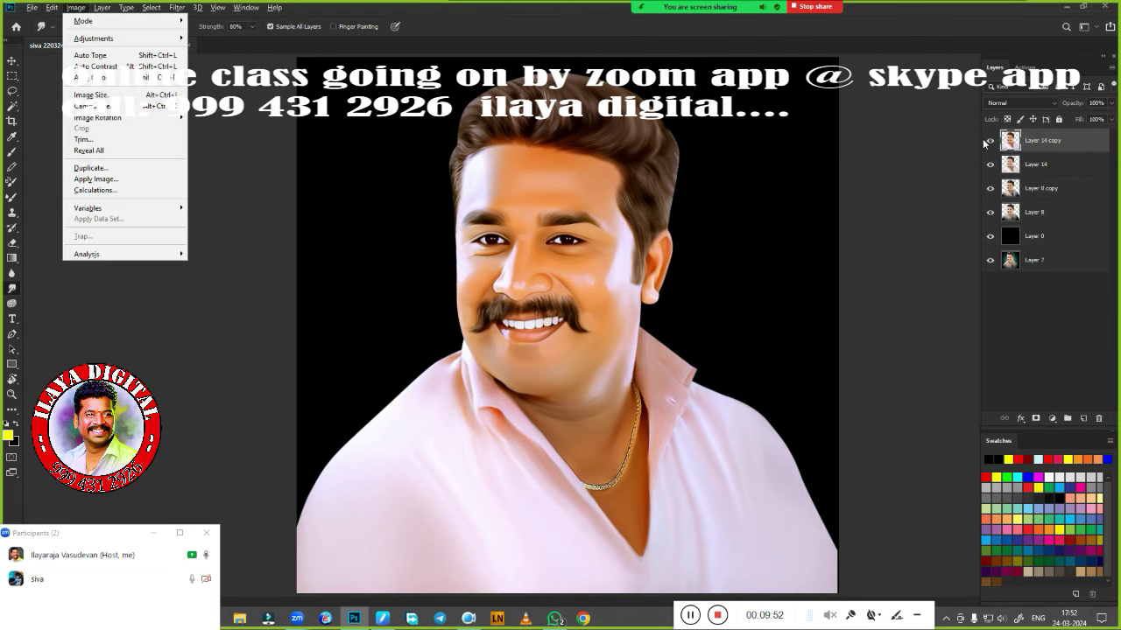
pyautogui.click(228, 249)
pyautogui.moveTo(94, 38)
pyautogui.click(993, 173)
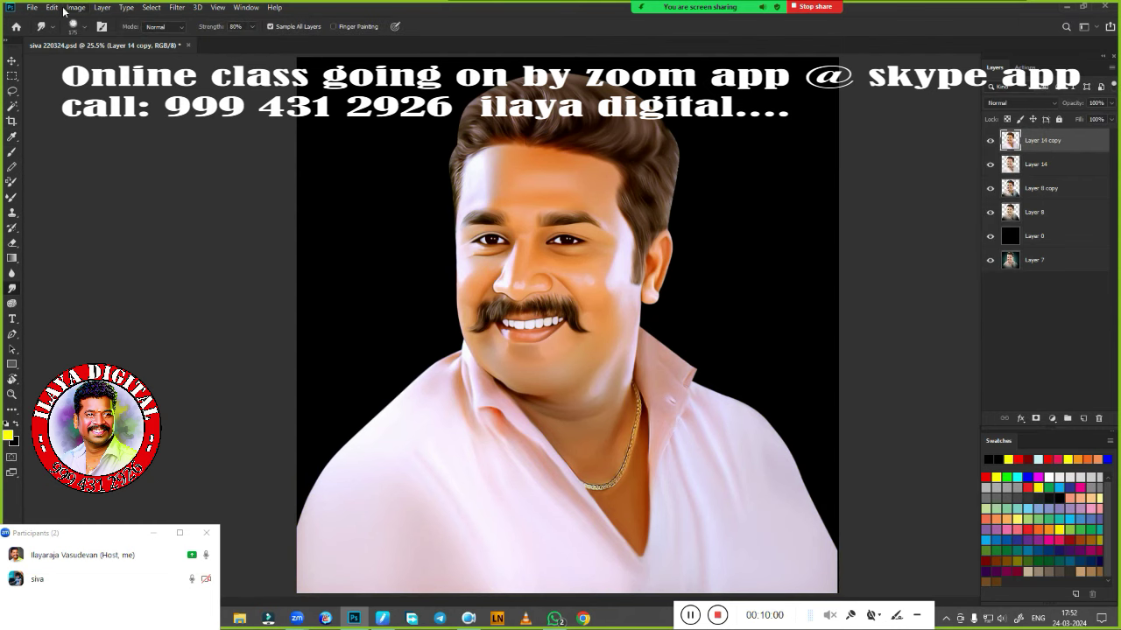
pyautogui.click(75, 7)
pyautogui.click(220, 217)
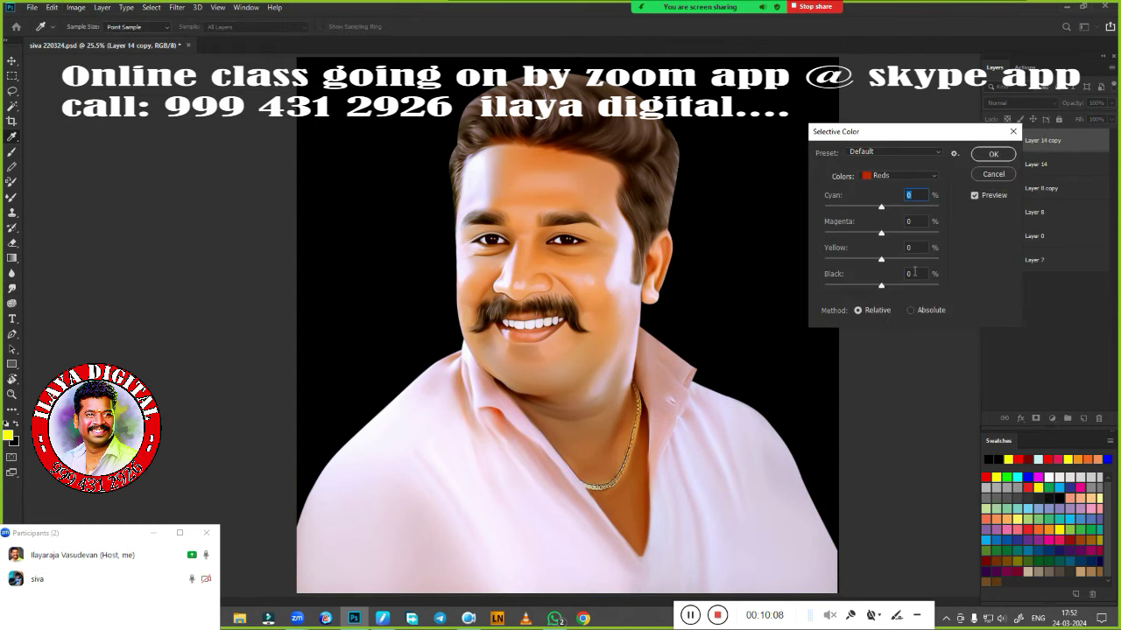
pyautogui.moveTo(882, 234); pyautogui.dragTo(864, 208)
pyautogui.moveTo(889, 260); pyautogui.dragTo(886, 286)
# Adjust the Whites and deepen the Blacks in Selective Color, then bring up Hue/Saturation
pyautogui.click(898, 175)
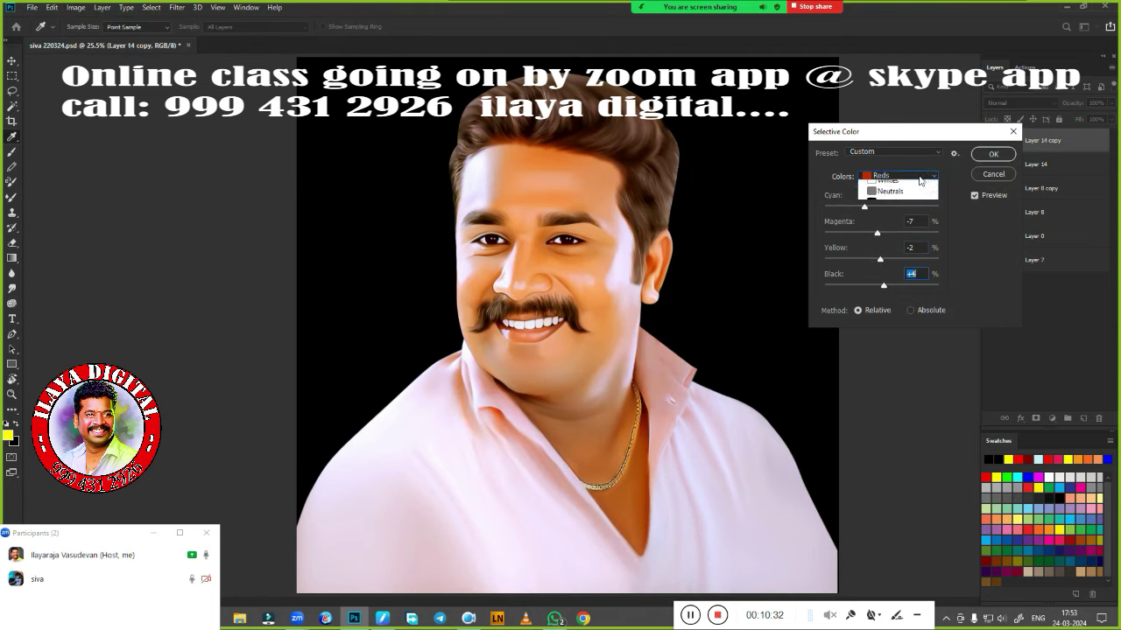
pyautogui.click(885, 255)
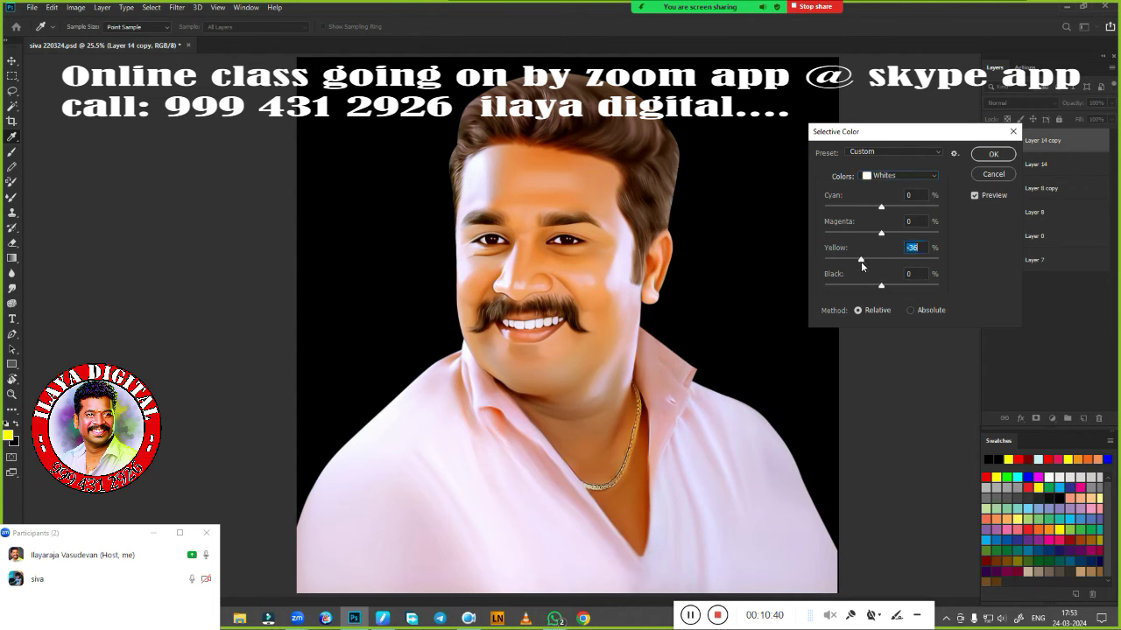
pyautogui.click(897, 175)
pyautogui.click(885, 202)
pyautogui.moveTo(884, 288)
pyautogui.mouseDown()
pyautogui.moveTo(906, 293)
pyautogui.moveTo(892, 293)
pyautogui.mouseUp()
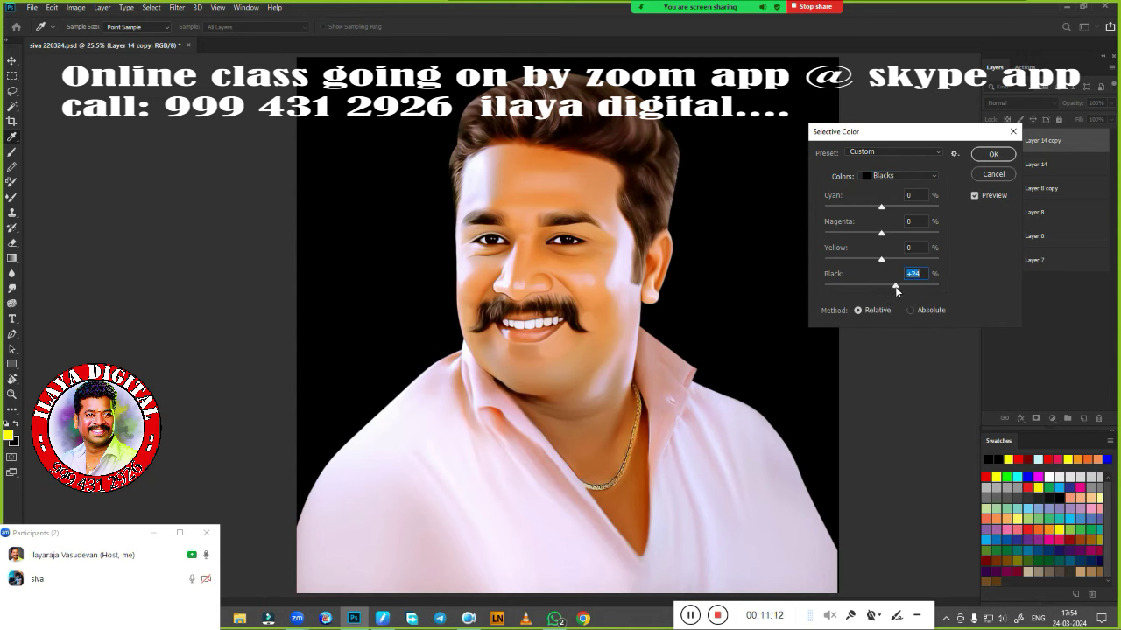
pyautogui.press('Return')
pyautogui.hotkey('ctrl', 'u')
# Reset Hue/Saturation saturation from -100 to 0, then raise it to about +19
pyautogui.write('-100')
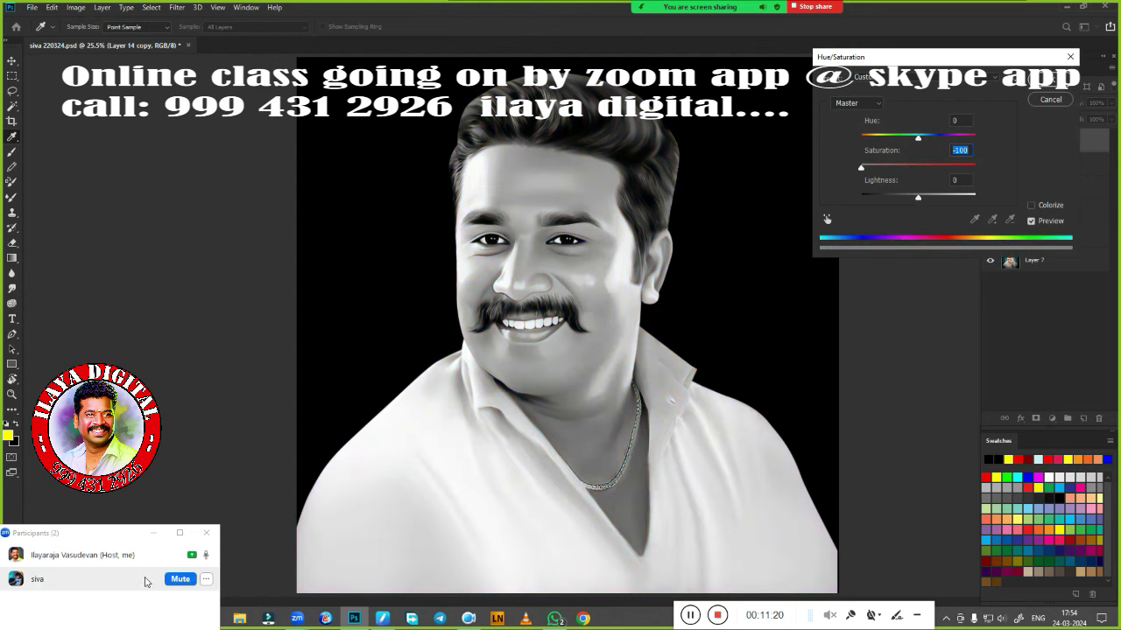
pyautogui.scroll(3, 610, 369)
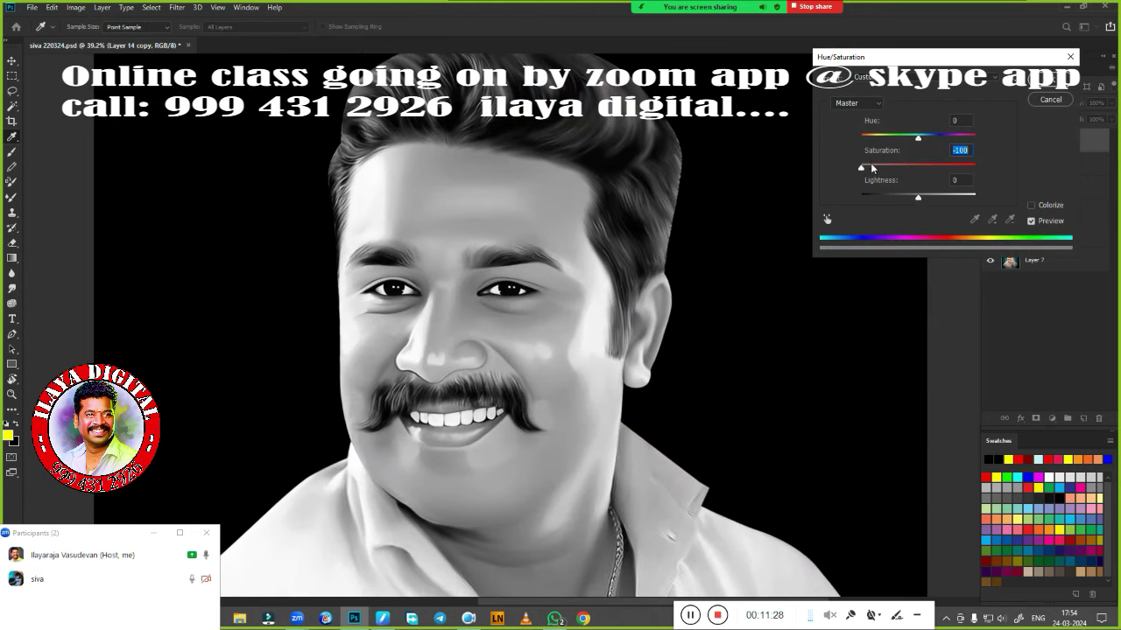
pyautogui.write('0')
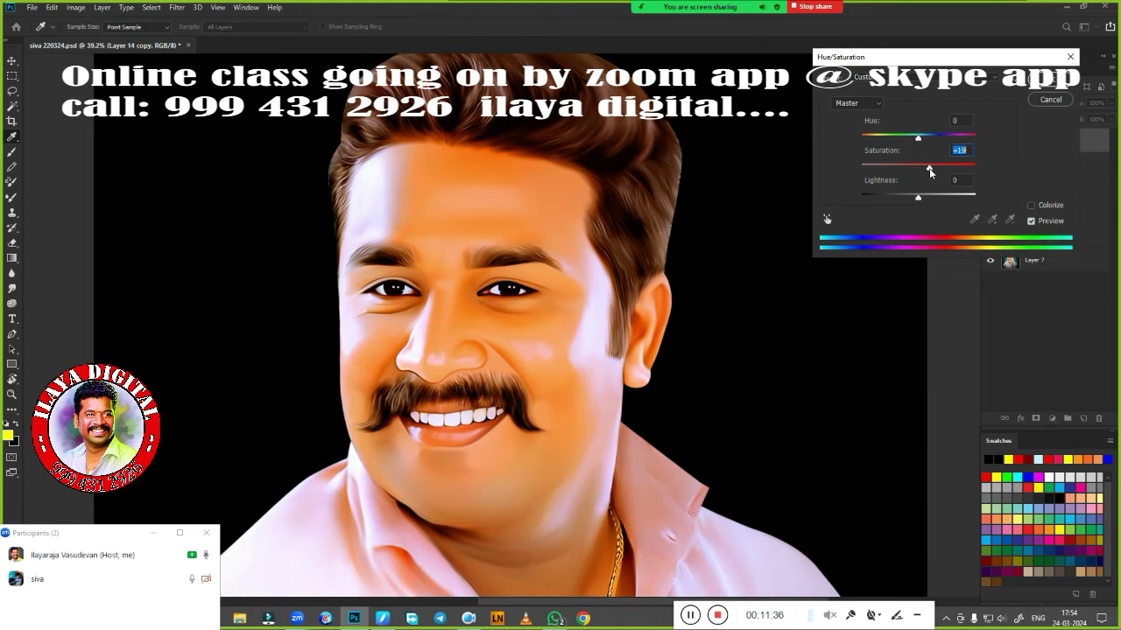
pyautogui.moveTo(929, 168); pyautogui.dragTo(926, 166)
pyautogui.moveTo(917, 138); pyautogui.dragTo(922, 141)
pyautogui.click(1053, 84)
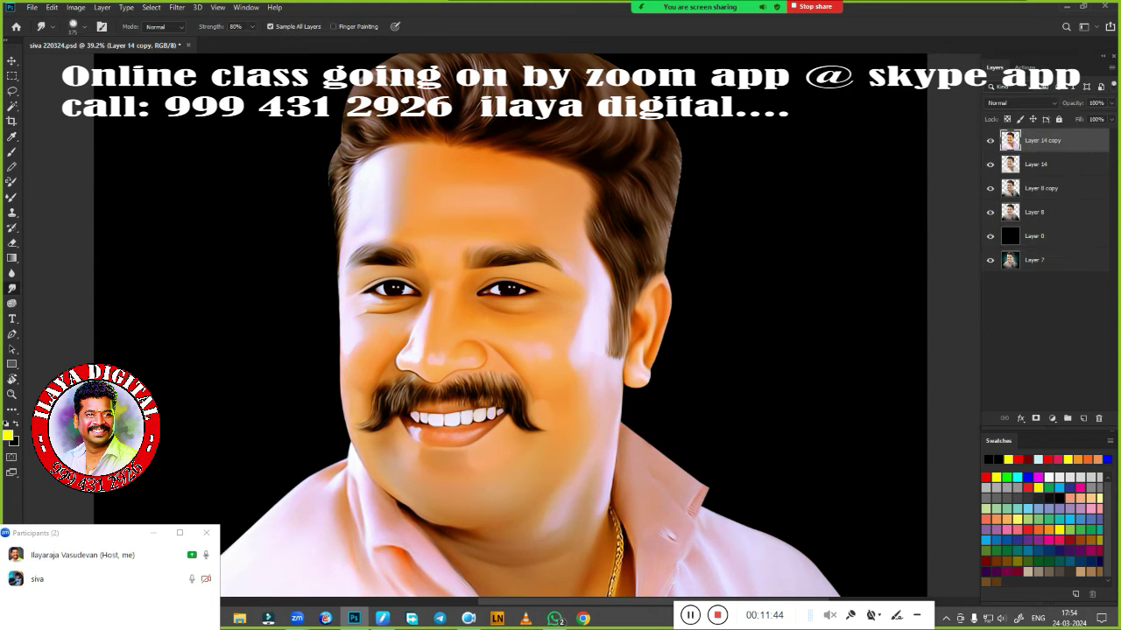
# Lower yellow in the Selective Color Reds to about -16 and fit the portrait in view
pyautogui.moveTo(881, 261)
pyautogui.mouseDown()
pyautogui.moveTo(871, 262)
pyautogui.moveTo(923, 258)
pyautogui.mouseUp()
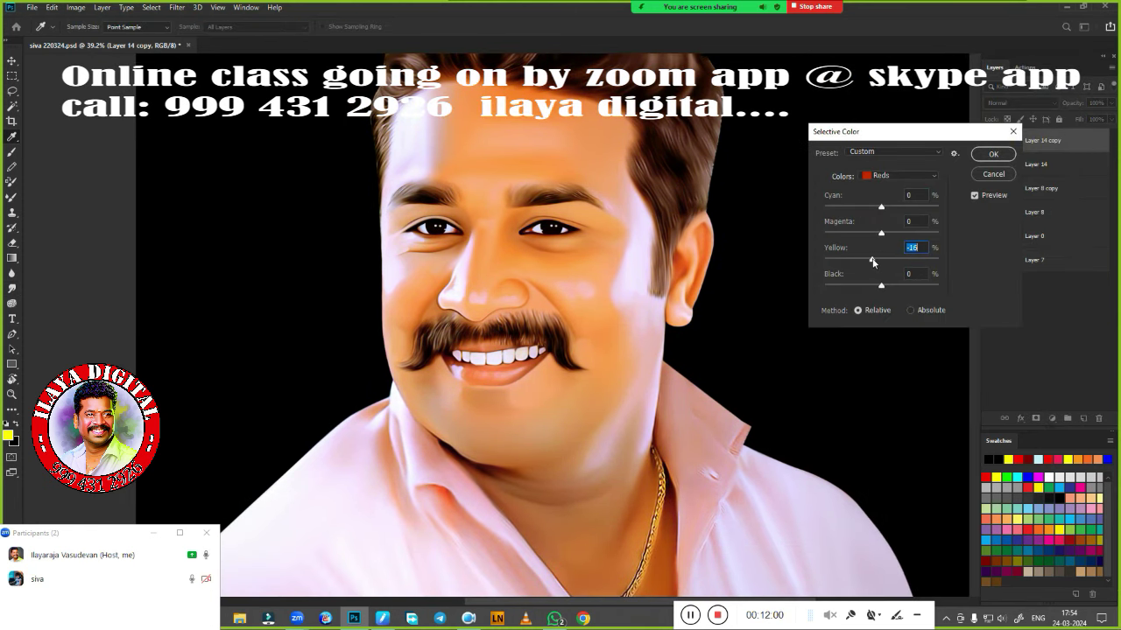
pyautogui.click(992, 155)
pyautogui.hotkey('ctrl', '0')
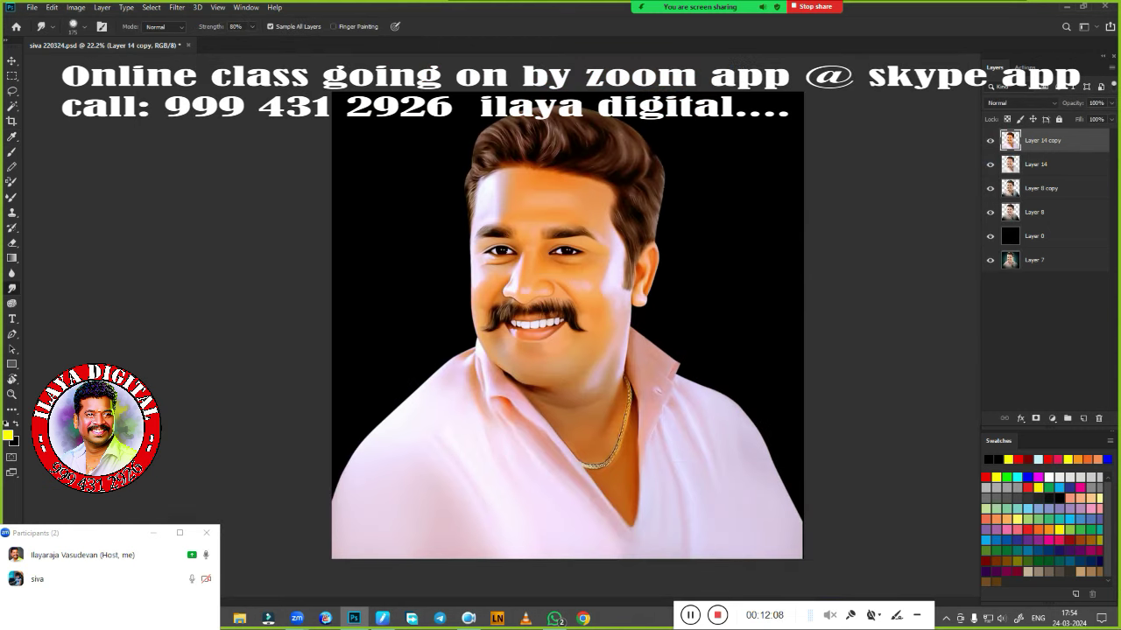
# Lasso the teeth and lower lip, feather 50 px, and copy them to a new layer
pyautogui.press('l')
pyautogui.scroll(5, 528, 326)
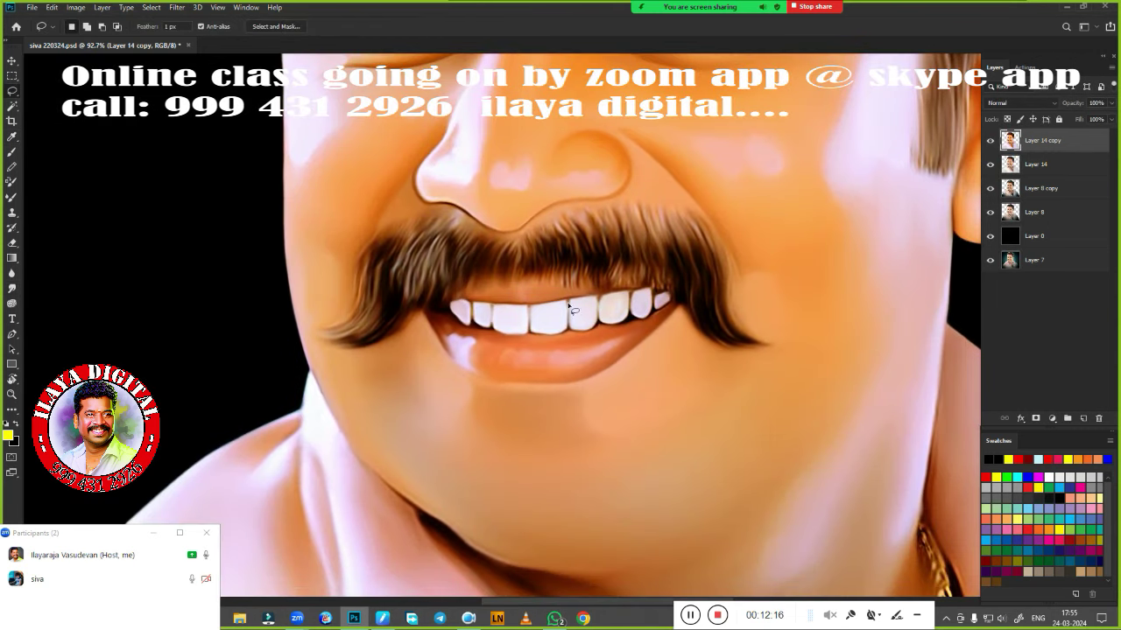
pyautogui.moveTo(622, 295); pyautogui.dragTo(623, 294)
pyautogui.moveTo(425, 311); pyautogui.dragTo(648, 330)
pyautogui.hotkey('shift', 'F6')
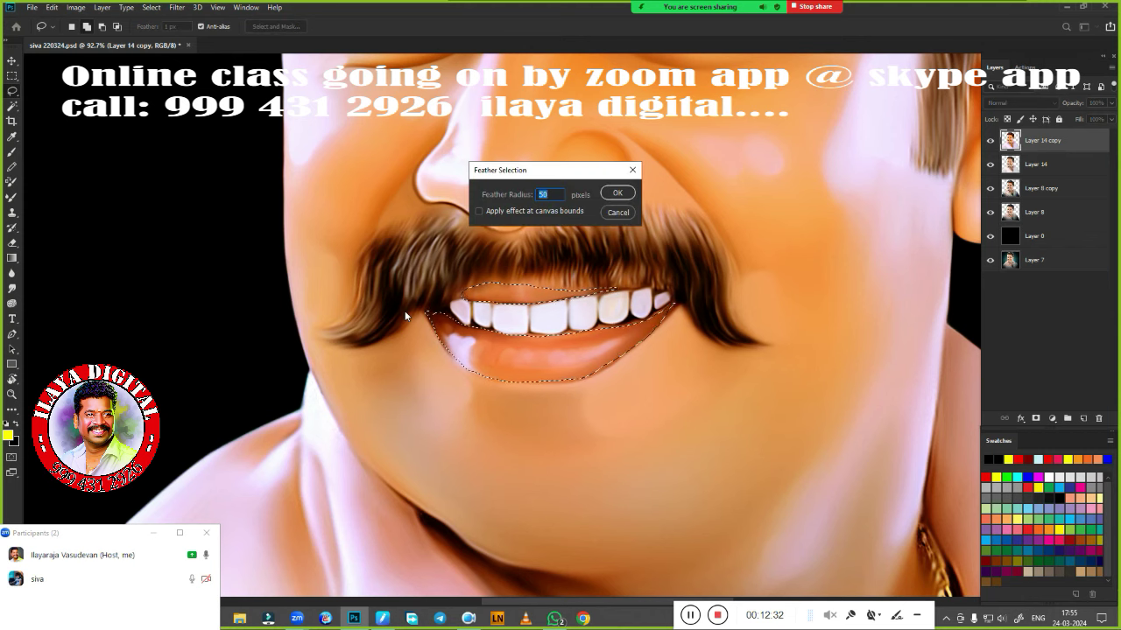
pyautogui.press('Return')
pyautogui.hotkey('ctrl', 'j')
# Boost the lip layer's saturation with Hue/Saturation
pyautogui.scroll(-3, 404, 310)
pyautogui.hotkey('ctrl', 'm')
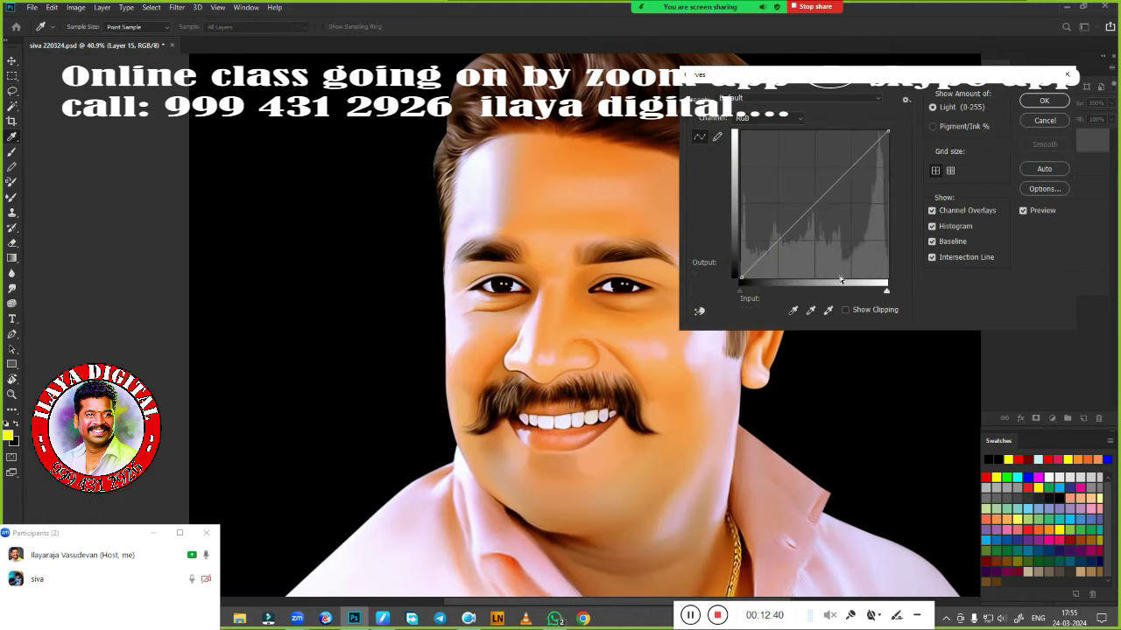
pyautogui.press('Escape')
pyautogui.hotkey('ctrl', 'u')
pyautogui.moveTo(917, 167)
pyautogui.mouseDown()
pyautogui.moveTo(936, 167)
pyautogui.moveTo(916, 140)
pyautogui.mouseUp()
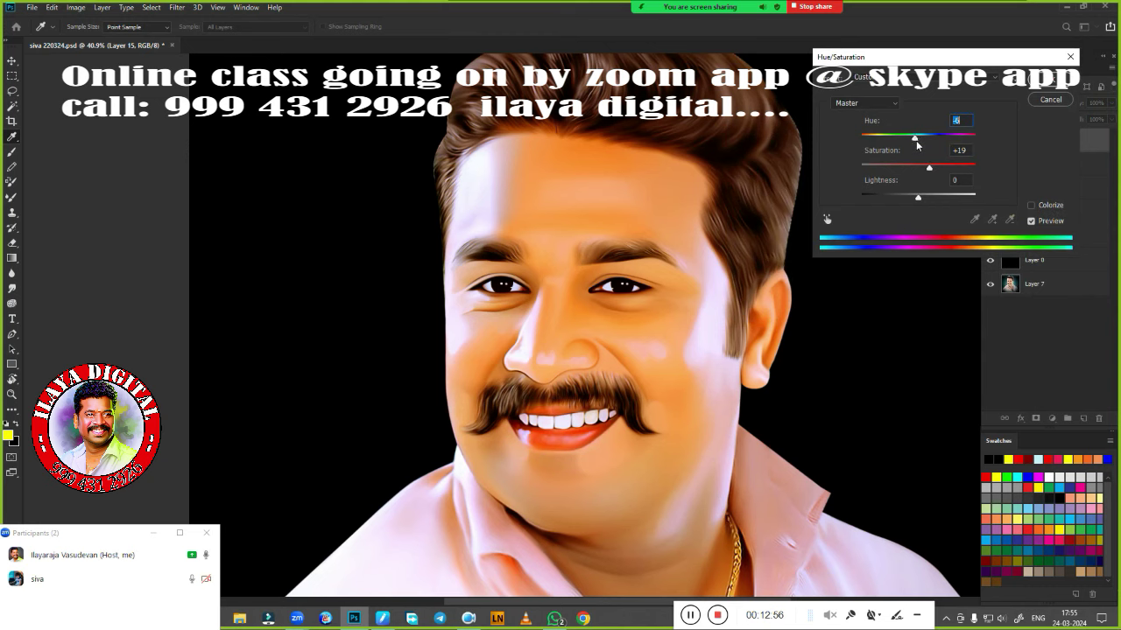
pyautogui.click(1050, 79)
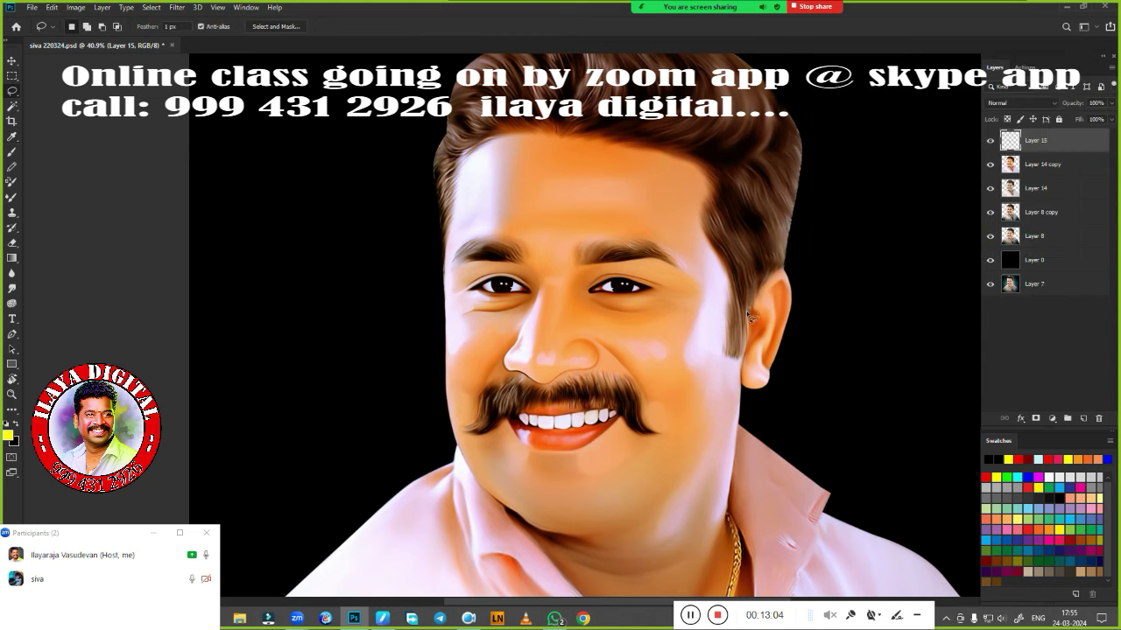
# Compare the lip layer at different opacity, then merge it into Layer 14 copy
pyautogui.hotkey('ctrl', '0')
pyautogui.moveTo(690, 341); pyautogui.dragTo(561, 311)
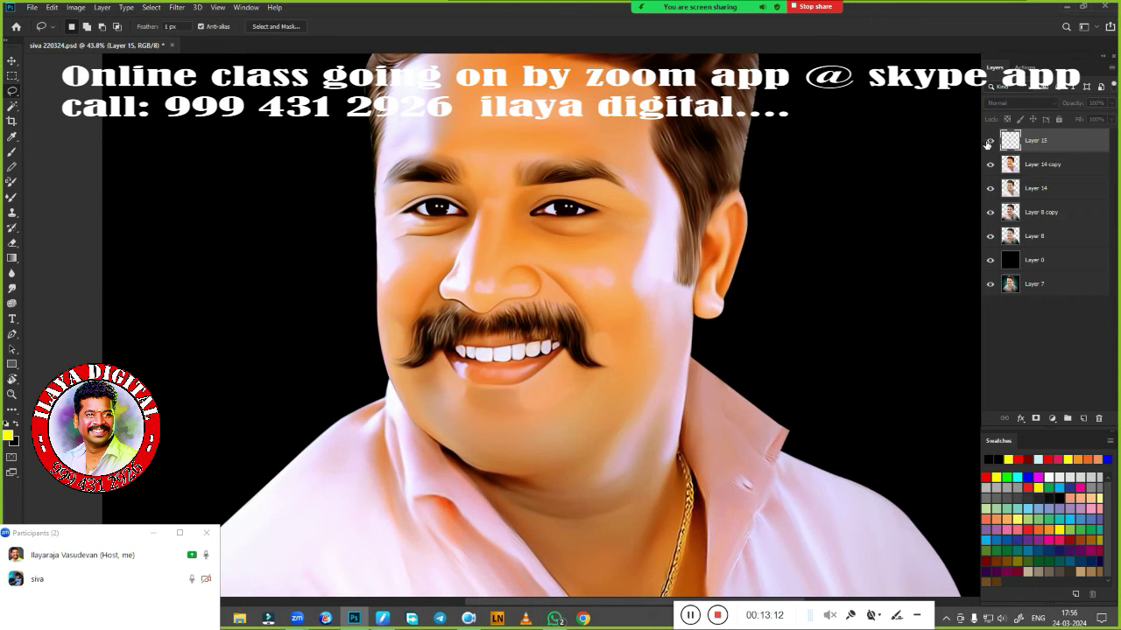
pyautogui.moveTo(1113, 119); pyautogui.dragTo(448, 390)
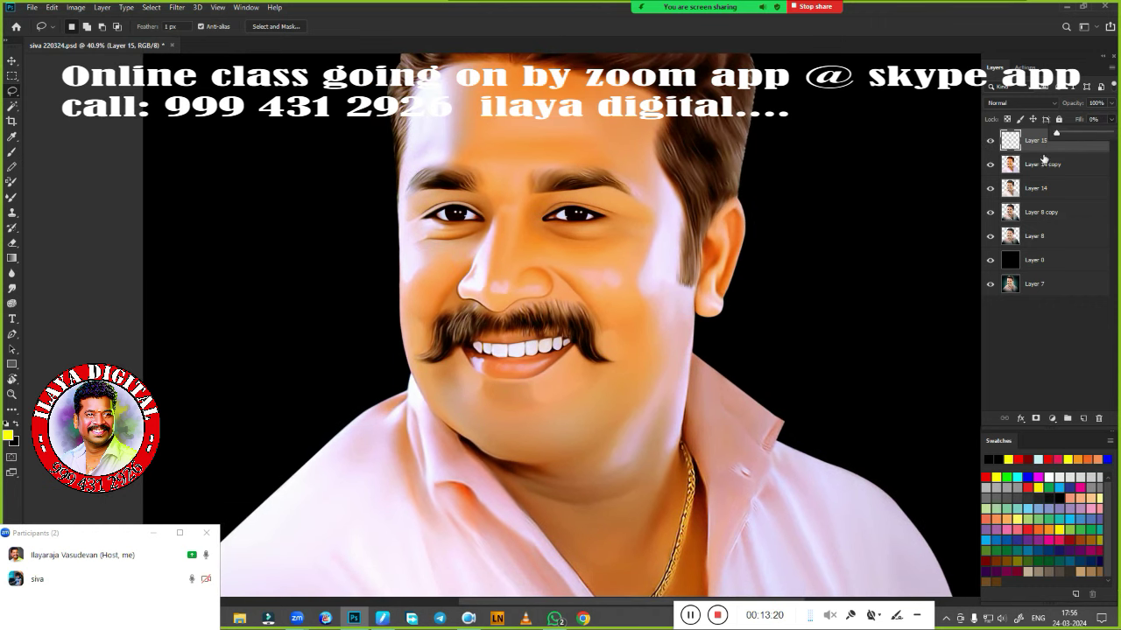
pyautogui.moveTo(1057, 134)
pyautogui.mouseDown()
pyautogui.moveTo(1118, 133)
pyautogui.moveTo(1081, 137)
pyautogui.mouseUp()
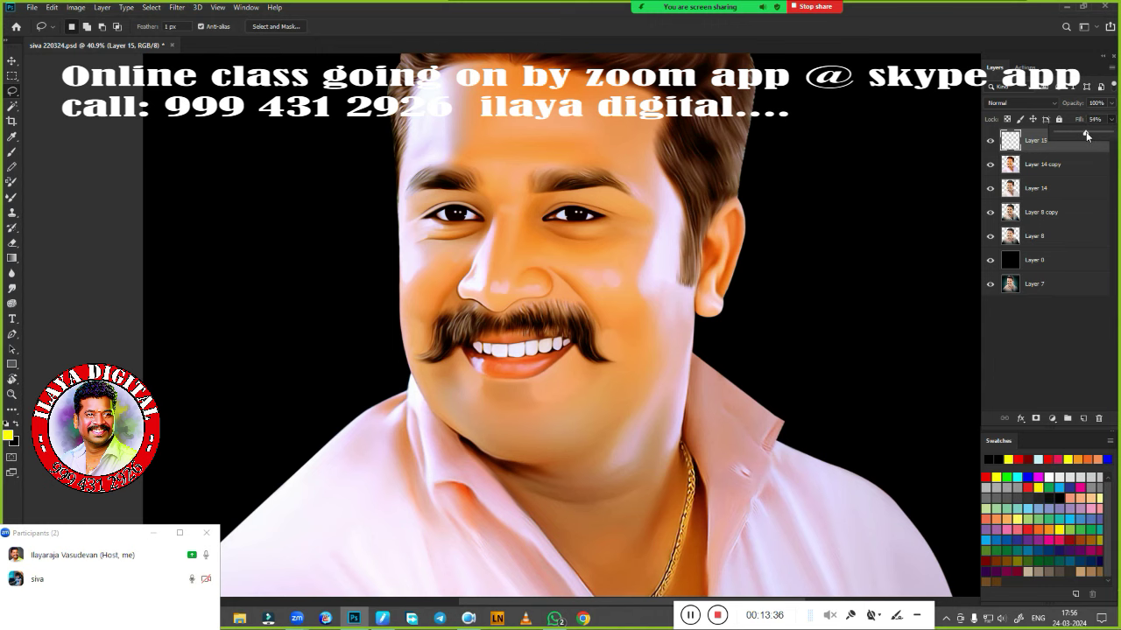
pyautogui.hotkey('ctrl', 'e')
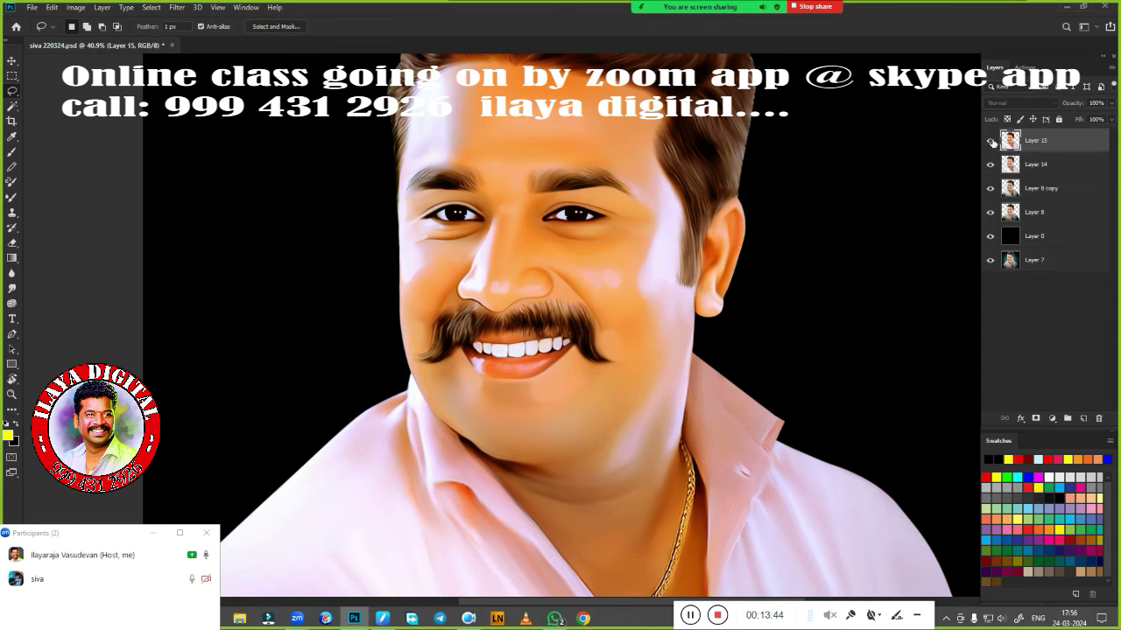
# Lasso the forehead, eyes and cheeks, feather 75 px, and copy them to a new layer
pyautogui.scroll(1, 600, 353)
pyautogui.moveTo(500, 345)
pyautogui.mouseDown()
pyautogui.moveTo(447, 374)
pyautogui.moveTo(569, 399)
pyautogui.mouseUp()
pyautogui.hotkey('shift', 'F6')
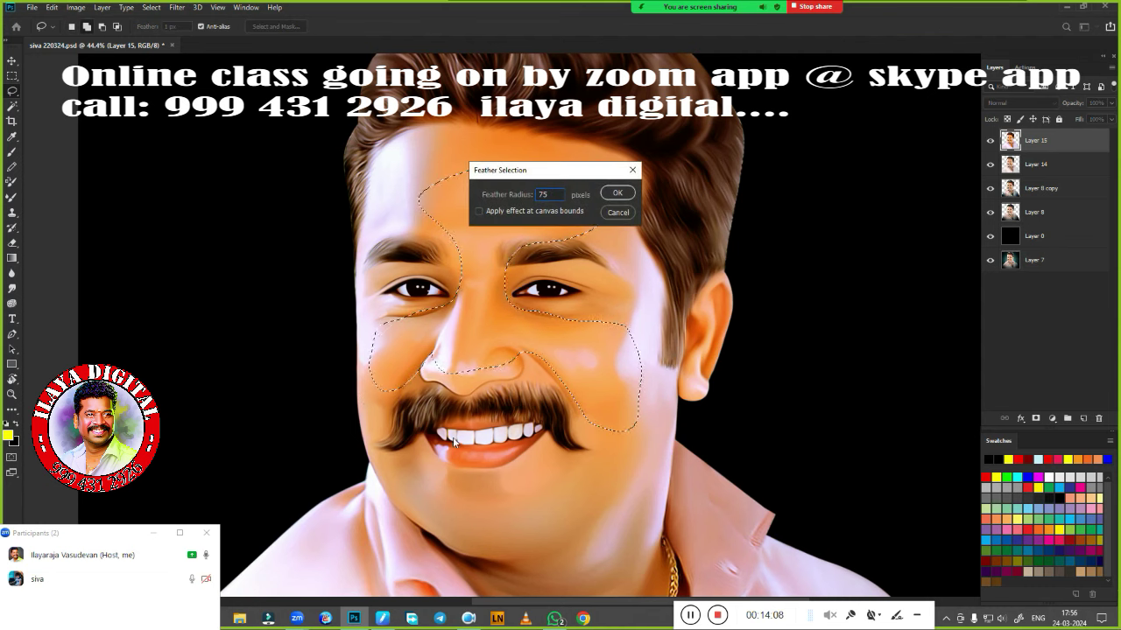
pyautogui.press('Return')
pyautogui.hotkey('ctrl', 'j')
# Shift the copied face area's colour balance and boost its saturation
pyautogui.hotkey('ctrl', 'b')
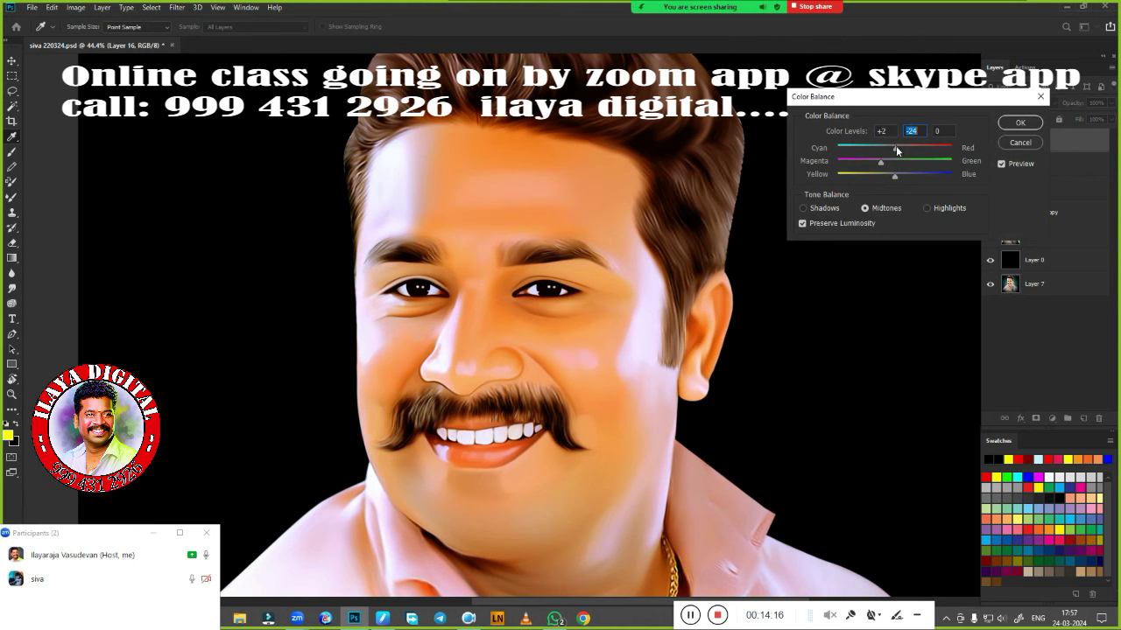
pyautogui.moveTo(896, 151)
pyautogui.mouseDown()
pyautogui.moveTo(886, 151)
pyautogui.moveTo(927, 167)
pyautogui.moveTo(917, 135)
pyautogui.moveTo(925, 167)
pyautogui.mouseUp()
pyautogui.press('Return')
pyautogui.hotkey('ctrl', '0')
pyautogui.hotkey('ctrl', 'u')
pyautogui.press('l')
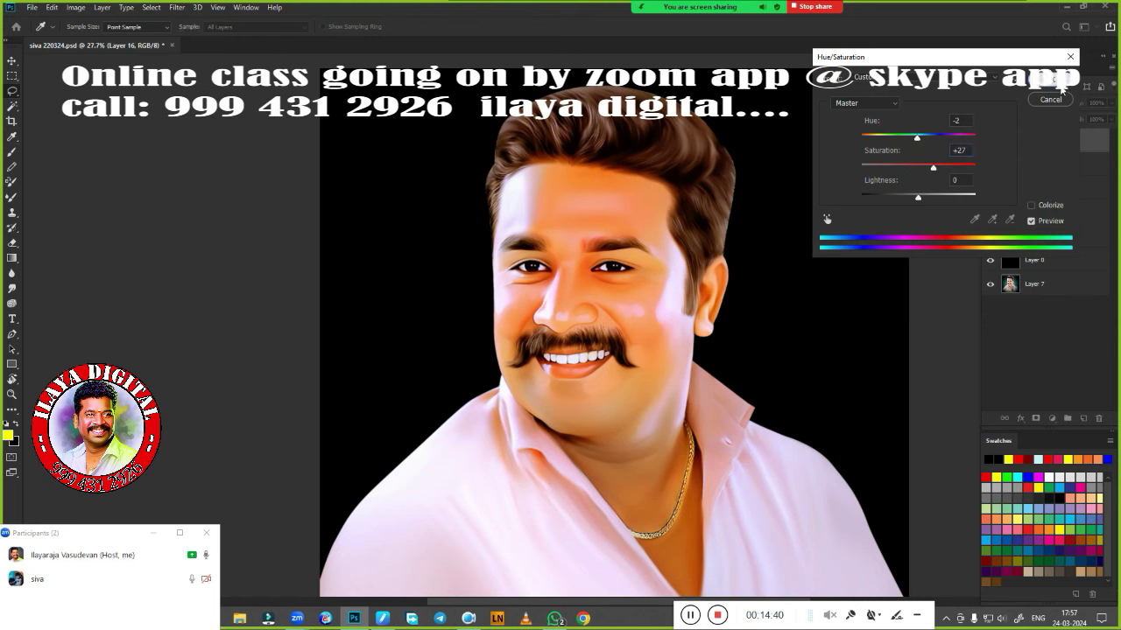
pyautogui.press('Return')
# Reduce Layer 16's fill, erase excess paint with a 250 px eraser, and merge it down
pyautogui.scroll(3, 648, 319)
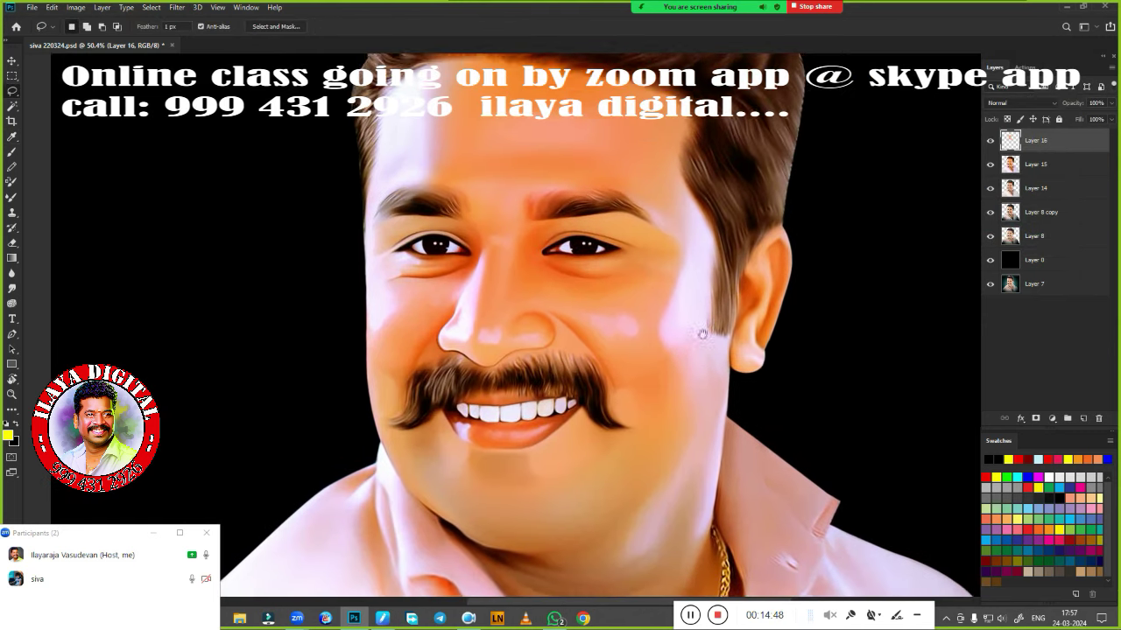
pyautogui.moveTo(1111, 120); pyautogui.dragTo(1094, 136)
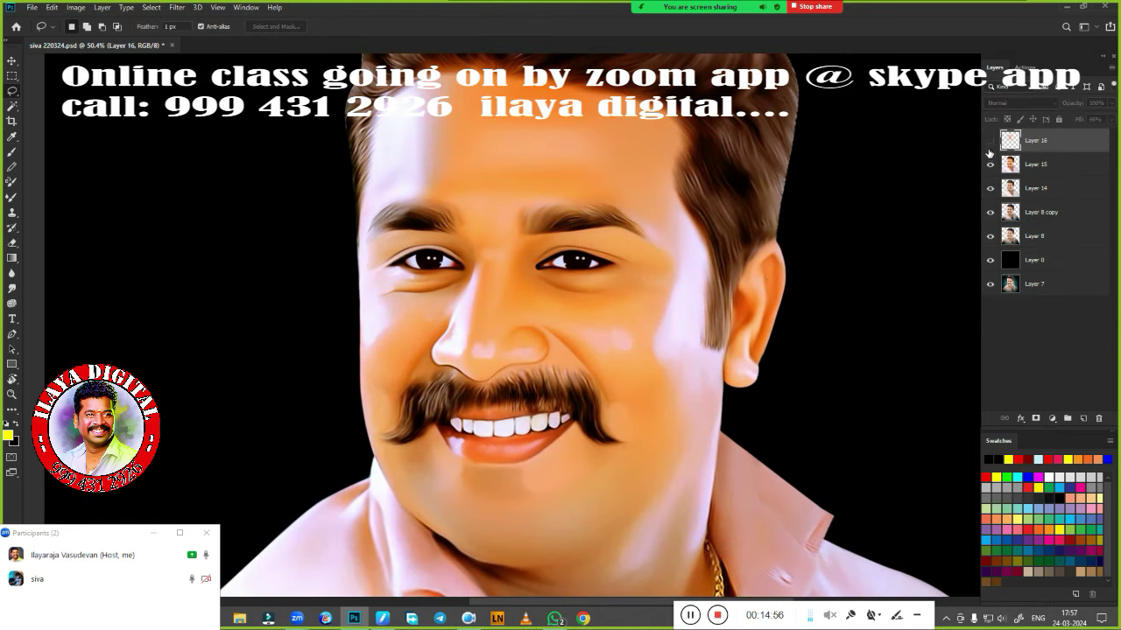
pyautogui.click(990, 142)
pyautogui.click(1111, 120)
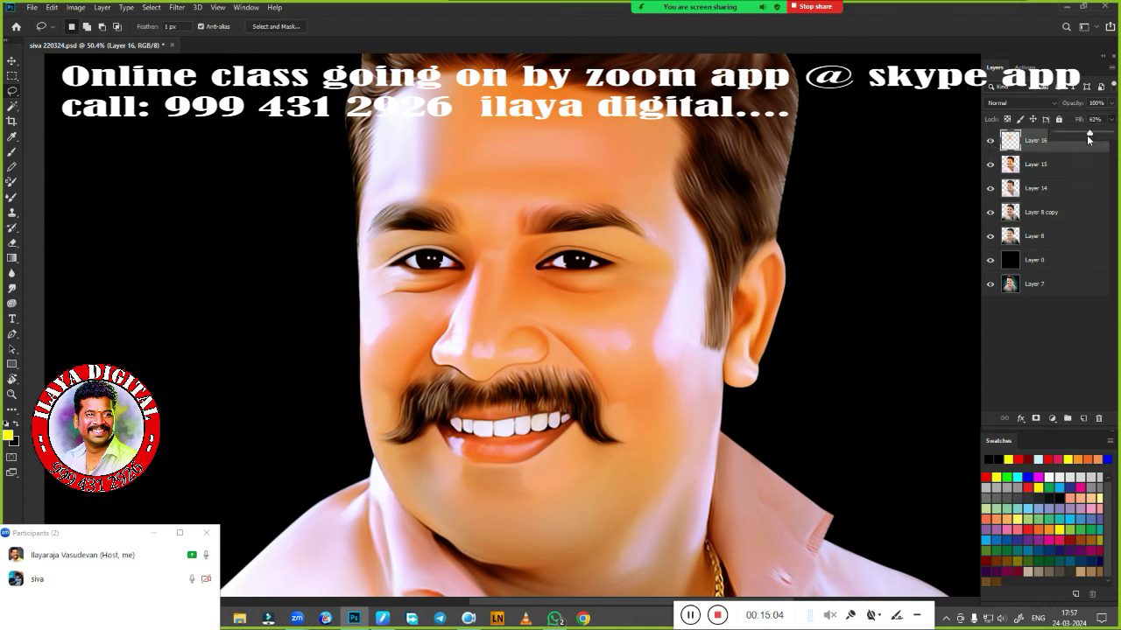
pyautogui.click(12, 242)
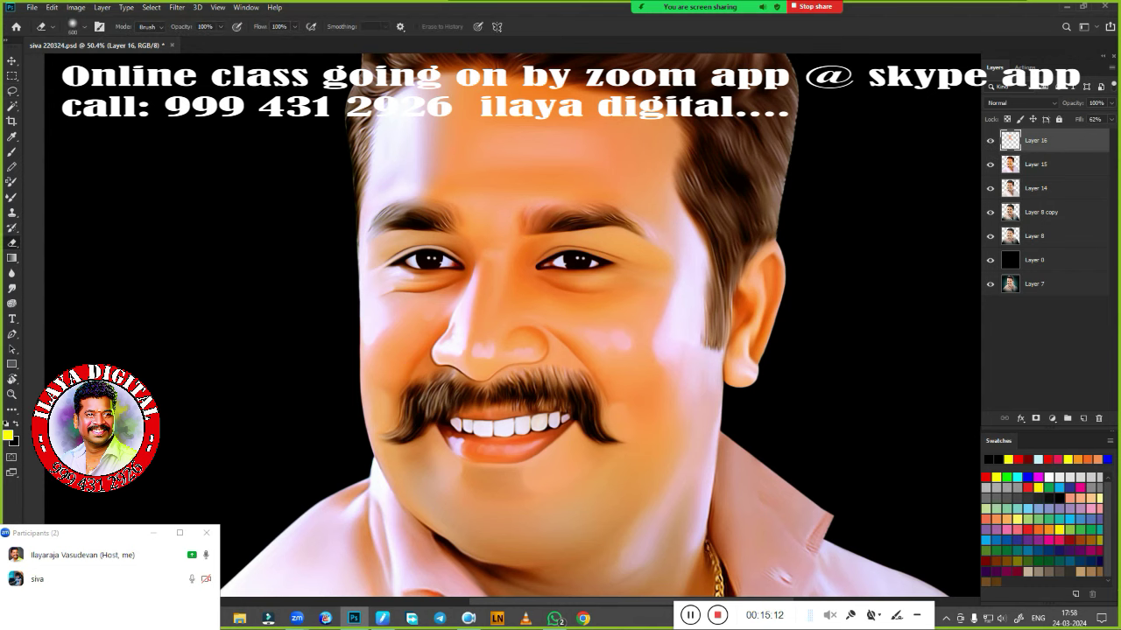
pyautogui.press(']')
pyautogui.press(']')
pyautogui.hotkey('ctrl', '0')
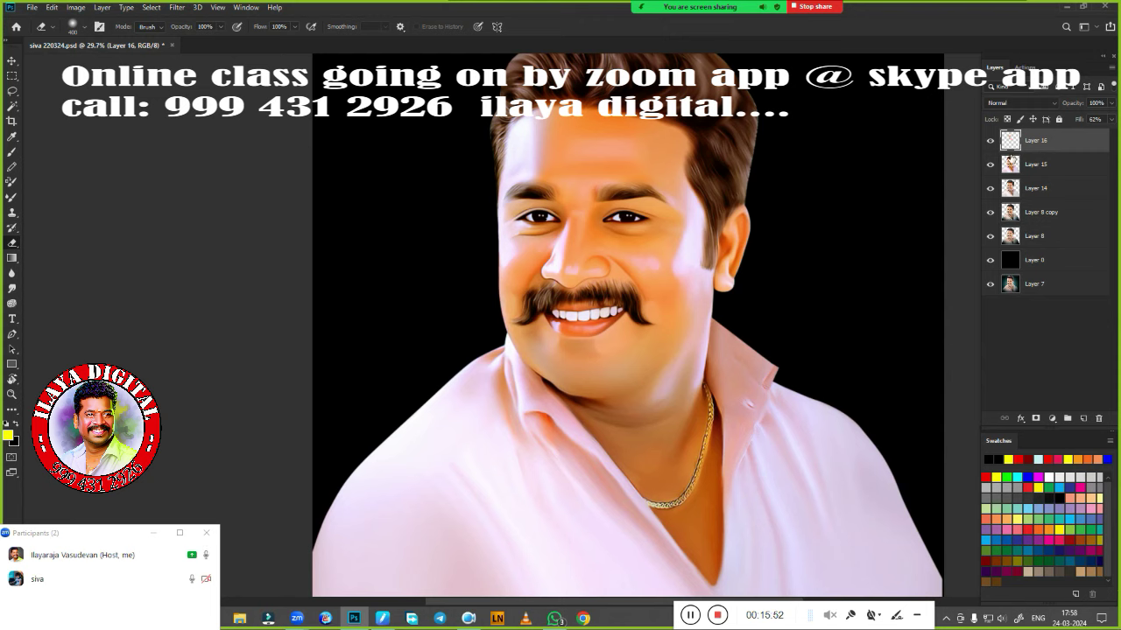
pyautogui.hotkey('ctrl', 'e')
# Lasso the jaw and cheek below the moustache and copy it to a new layer
pyautogui.press('l')
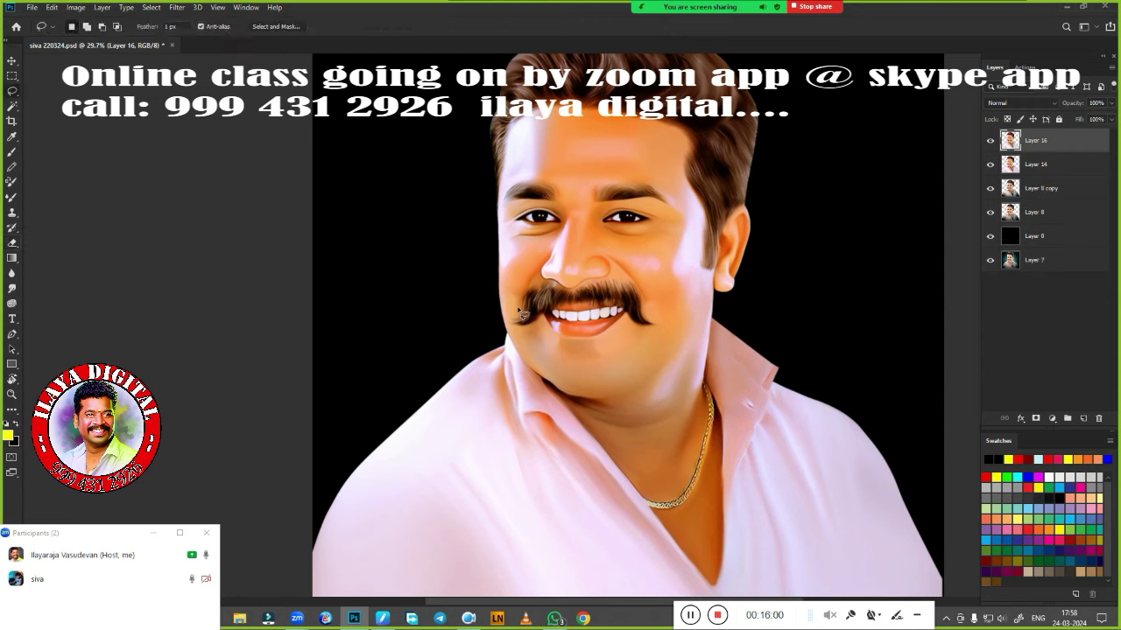
pyautogui.moveTo(518, 313); pyautogui.dragTo(507, 333)
pyautogui.moveTo(580, 404); pyautogui.dragTo(517, 331)
pyautogui.moveTo(516, 330); pyautogui.dragTo(529, 302)
pyautogui.hotkey('ctrl', 'j')
# Shift the patch's midtones toward green, lower its fill to 59%, and pick the Eraser
pyautogui.hotkey('ctrl', 'b')
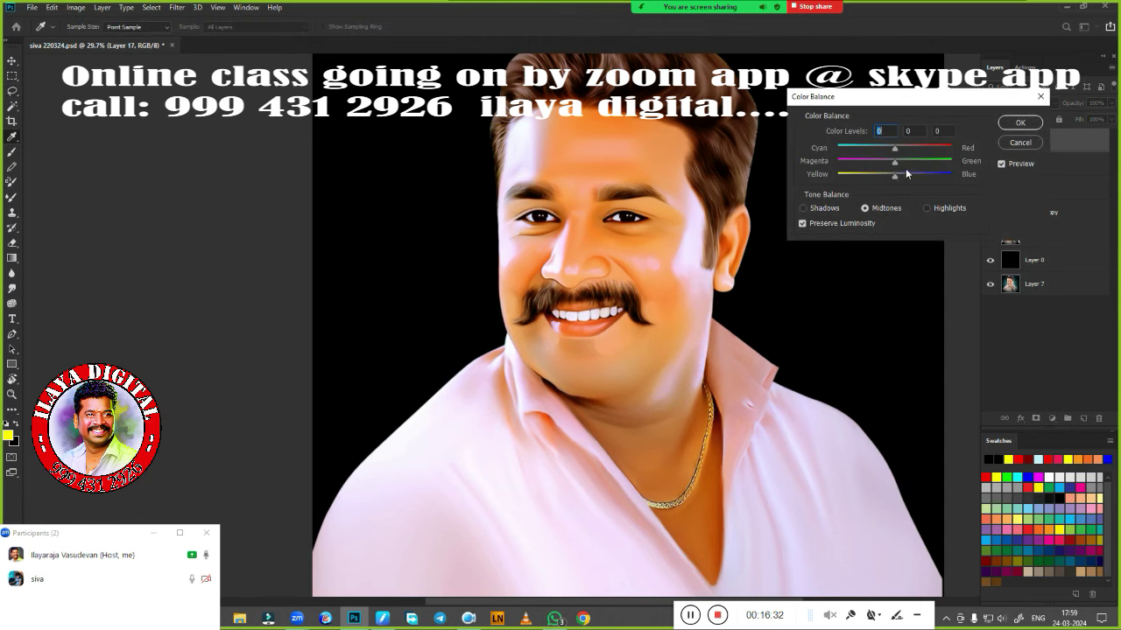
pyautogui.moveTo(895, 161); pyautogui.dragTo(913, 163)
pyautogui.press('Return')
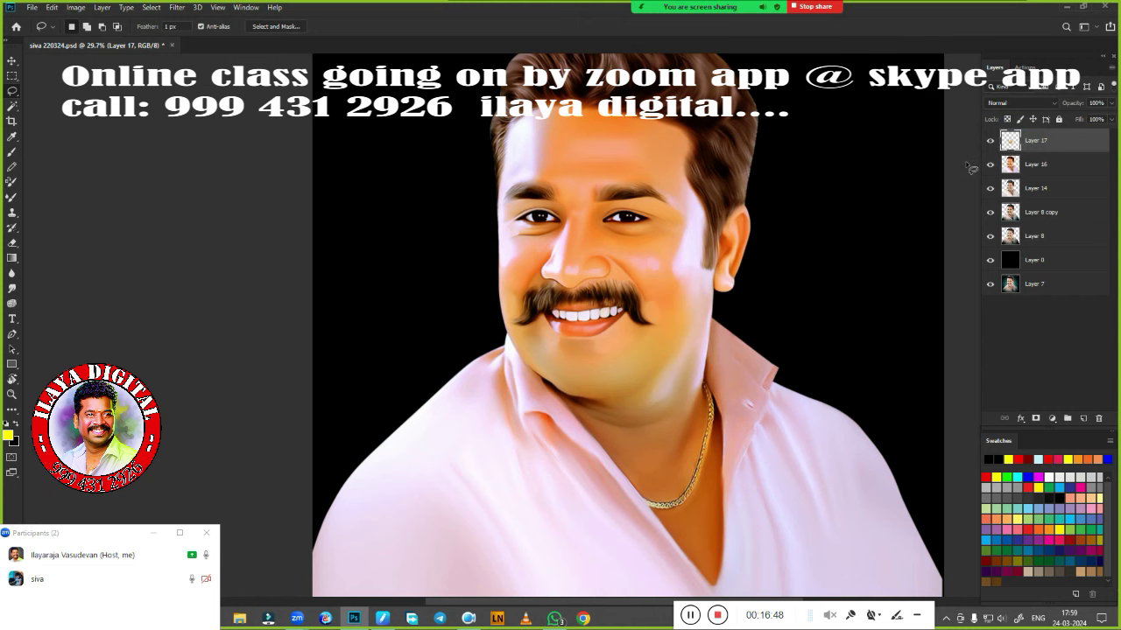
pyautogui.scroll(-2, 701, 368)
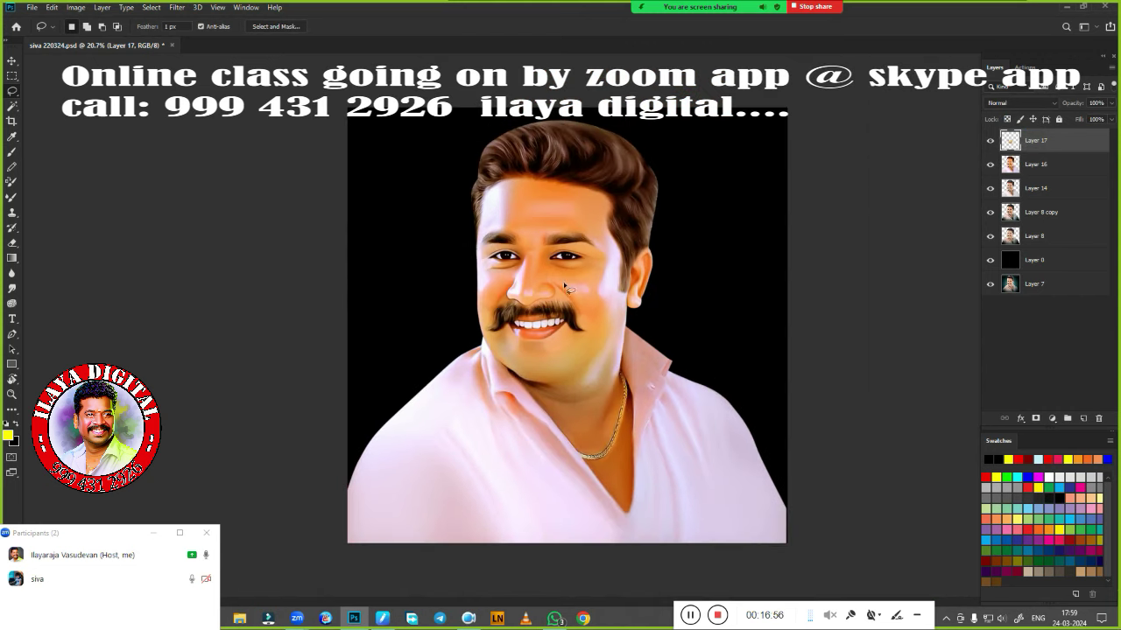
pyautogui.scroll(4, 565, 342)
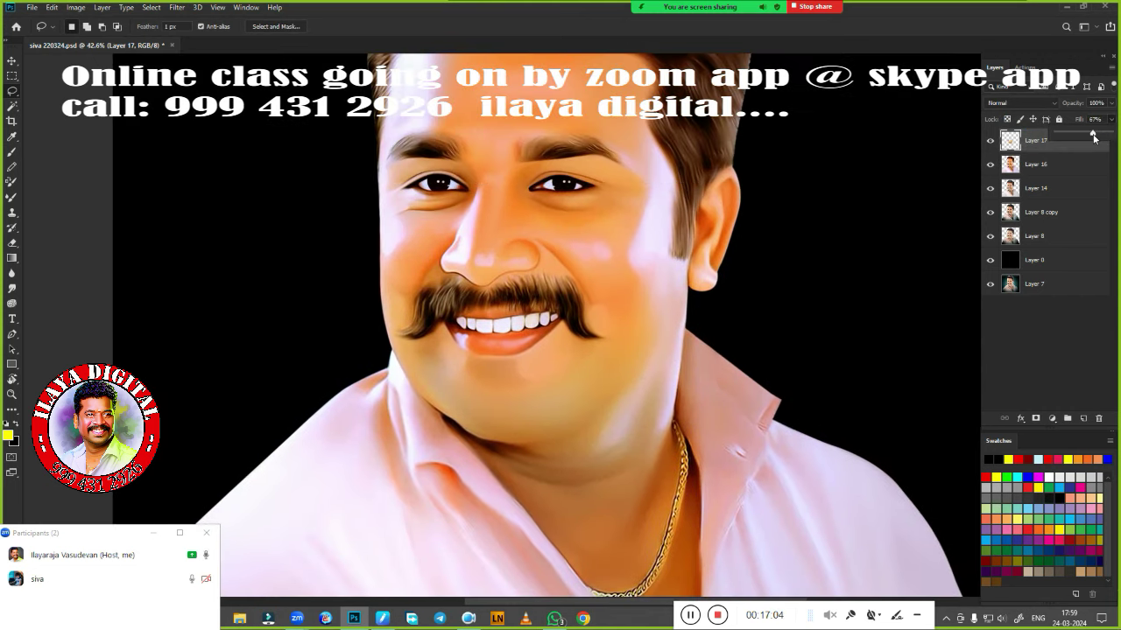
pyautogui.moveTo(1093, 140); pyautogui.dragTo(1085, 140)
pyautogui.press('e')
pyautogui.scroll(2, 755, 336)
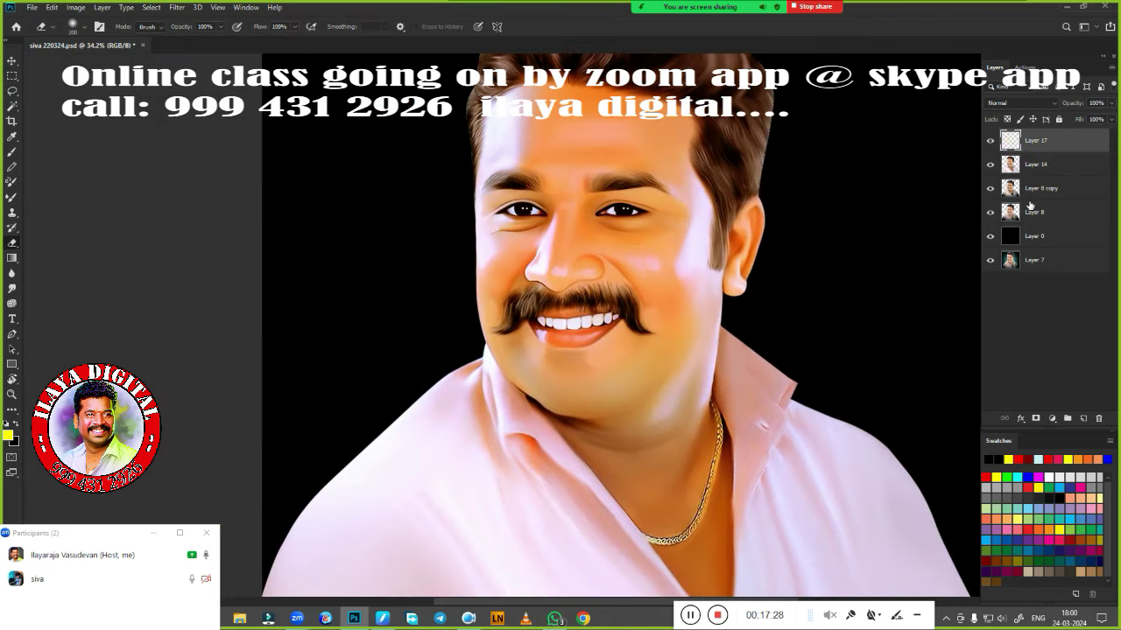
# Toggle layer visibility to compare the painted portrait with the original
pyautogui.scroll(-3, 565, 324)
pyautogui.click(991, 140)
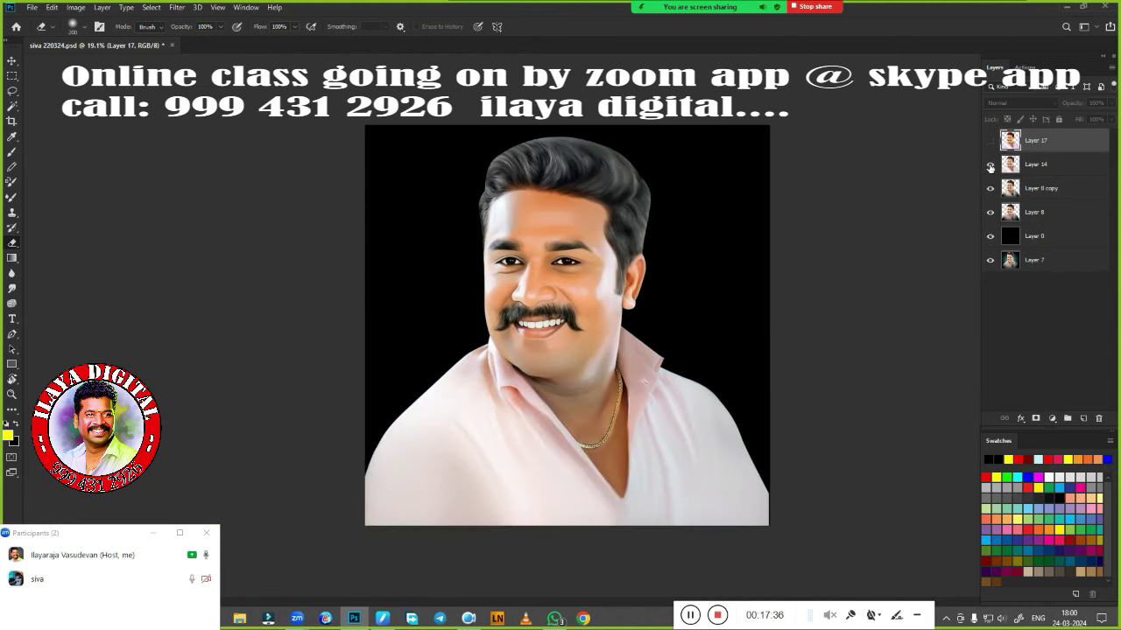
pyautogui.click(990, 140)
pyautogui.click(990, 140)
pyautogui.click(990, 140)
pyautogui.click(990, 164)
pyautogui.click(990, 140)
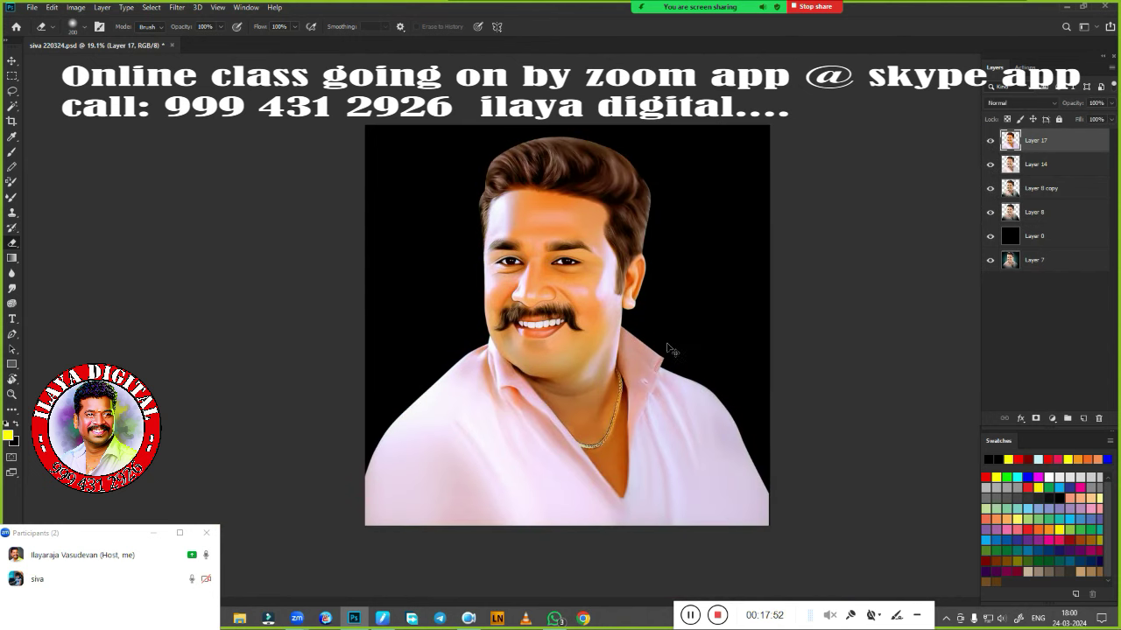
# Slightly lower the copied layer's saturation and add a new empty Layer 18 on top
pyautogui.hotkey('ctrl', 'u')
pyautogui.moveTo(918, 167)
pyautogui.mouseDown()
pyautogui.moveTo(945, 167)
pyautogui.moveTo(919, 169)
pyautogui.mouseUp()
pyautogui.scroll(3, 604, 355)
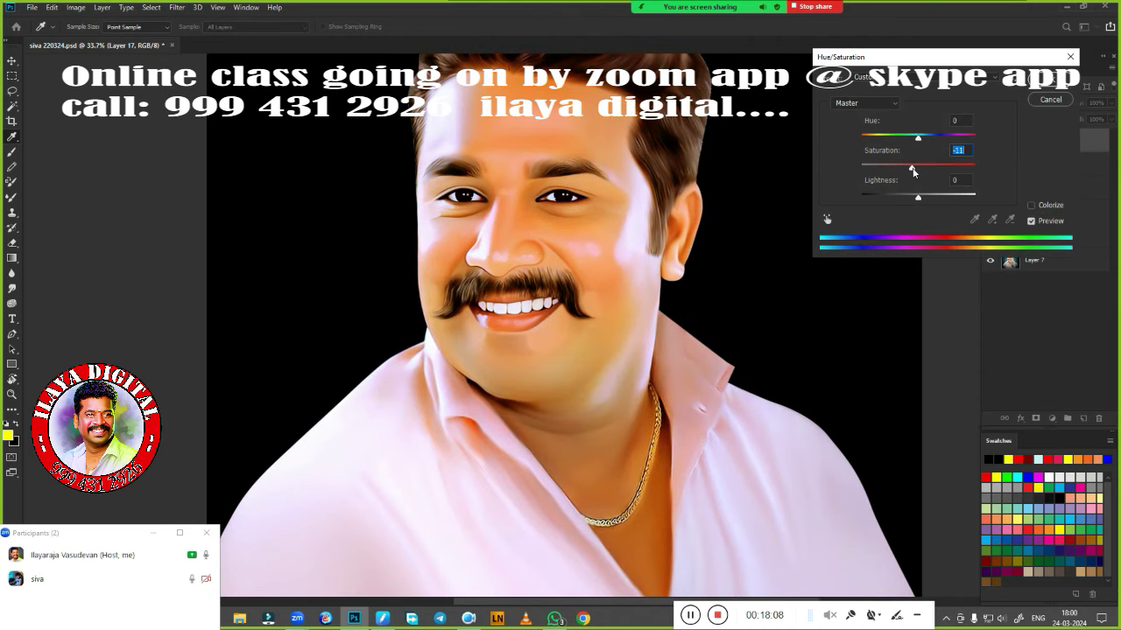
pyautogui.scroll(-2, 776, 309)
pyautogui.click(1042, 96)
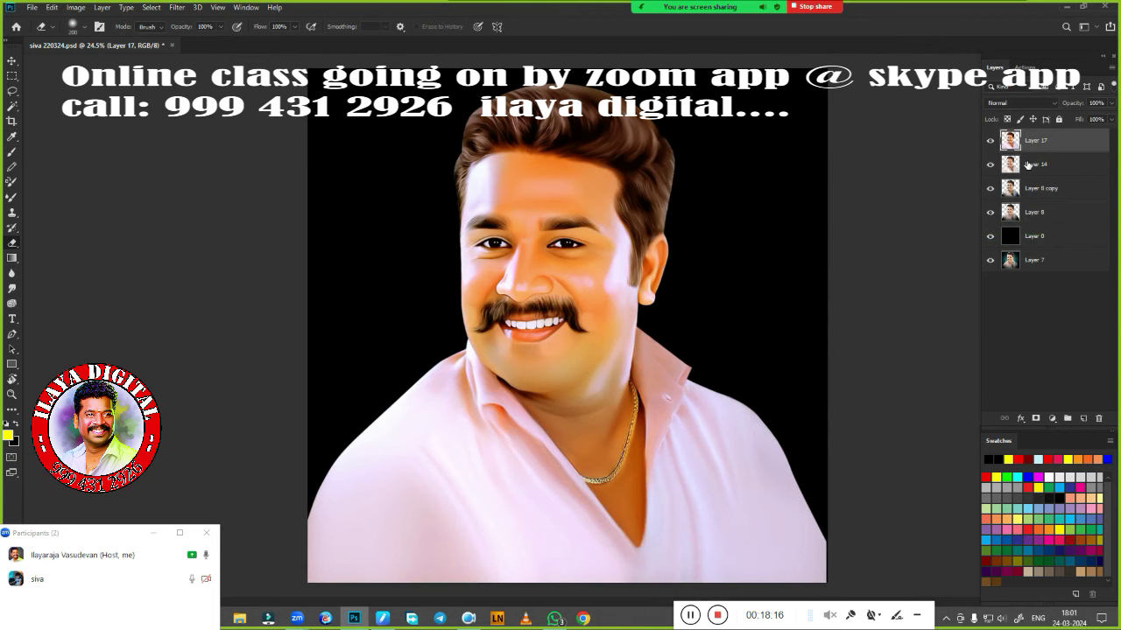
pyautogui.hotkey('ctrl', 'u')
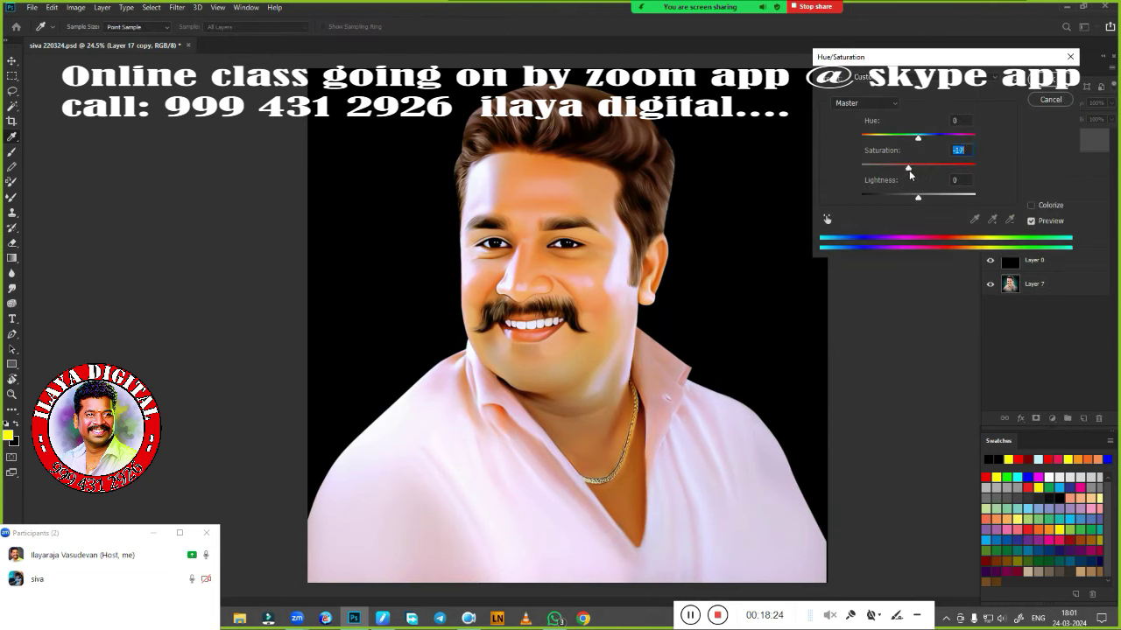
pyautogui.press('Return')
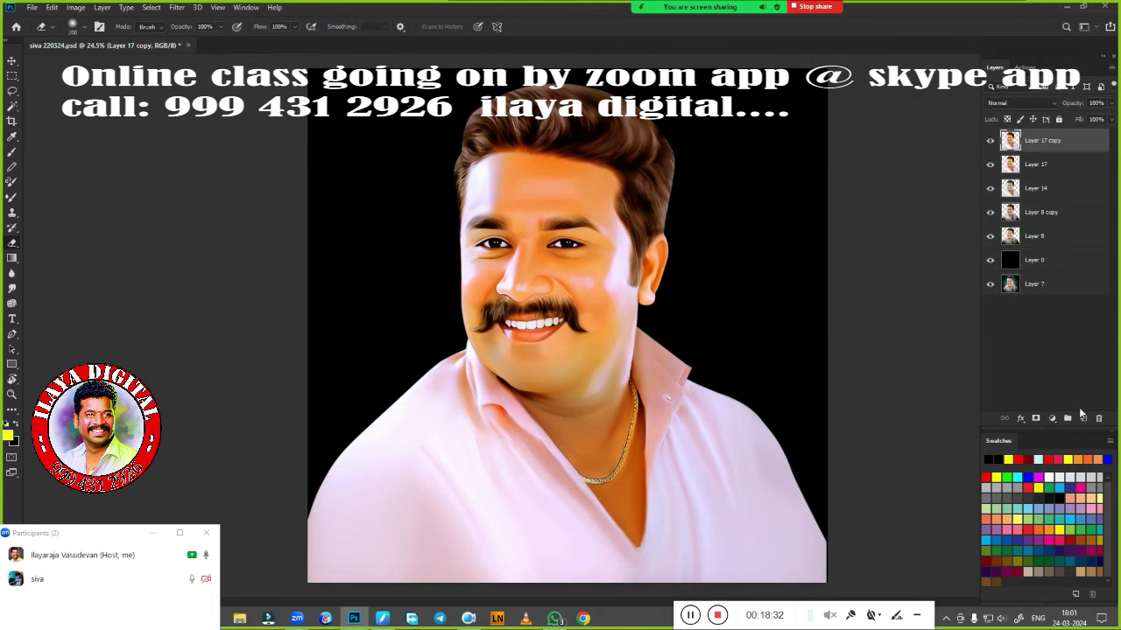
pyautogui.hotkey('ctrl', 'shift', 'alt', 'n')
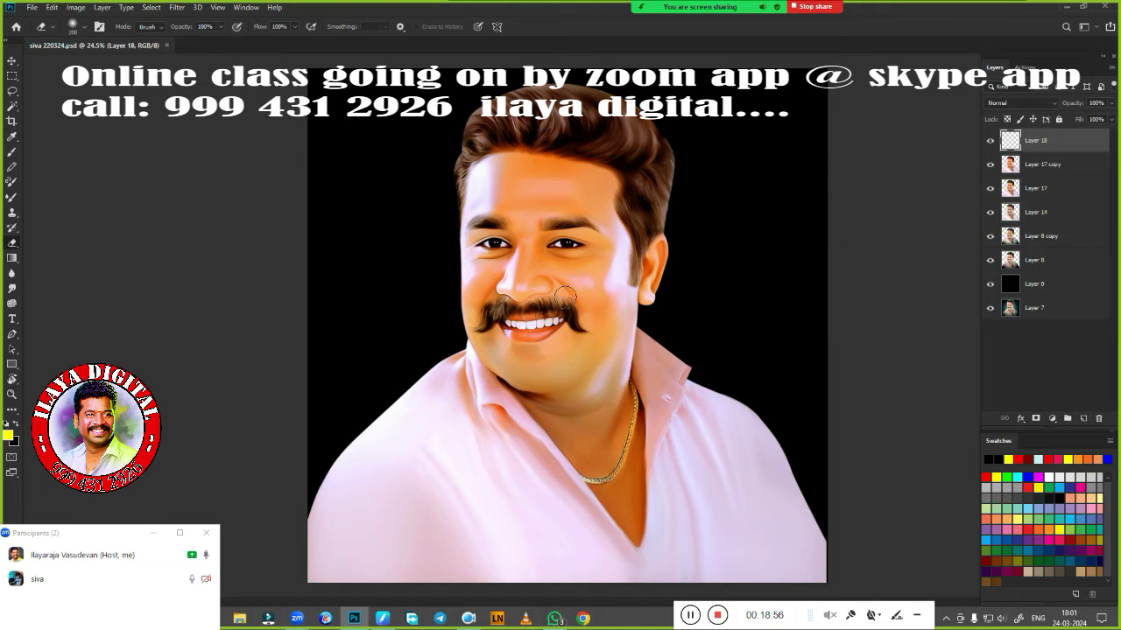
# Choose a Very Wet, Light Mix mixer brush and zoom into the hairline
pyautogui.rightClick(665, 382)
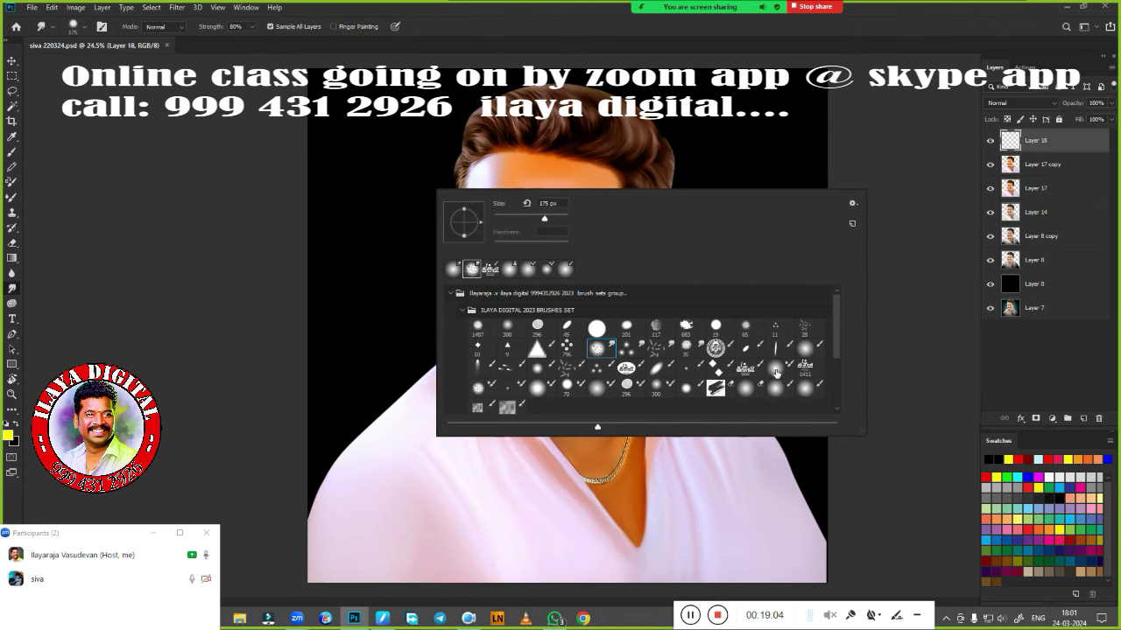
pyautogui.press('b')
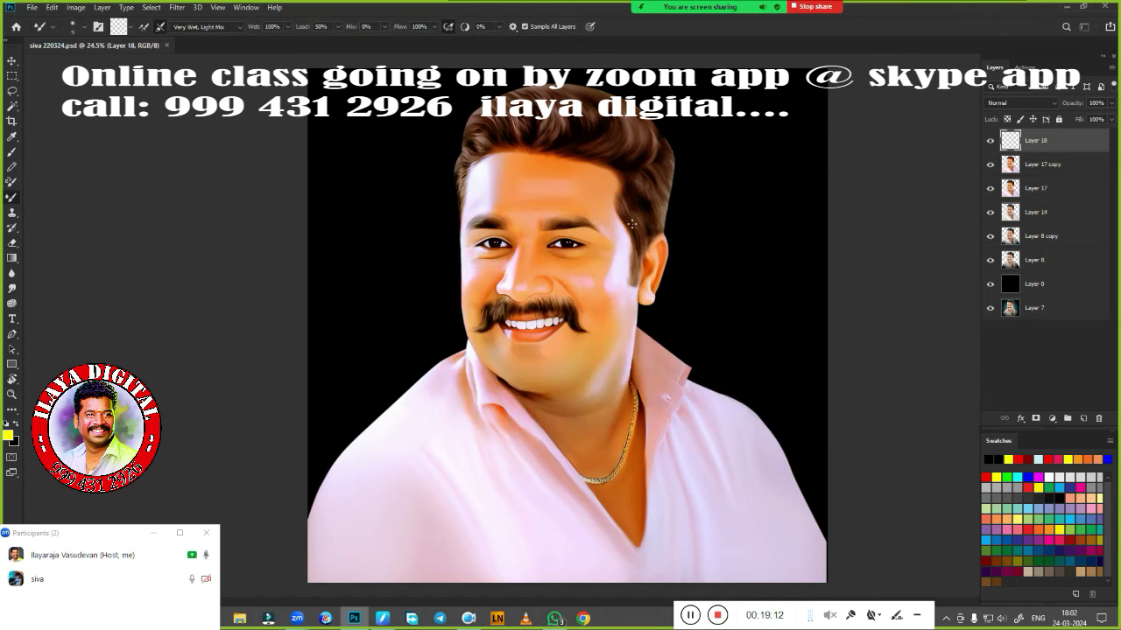
pyautogui.scroll(5, 565, 230)
pyautogui.moveTo(508, 288); pyautogui.dragTo(395, 385)
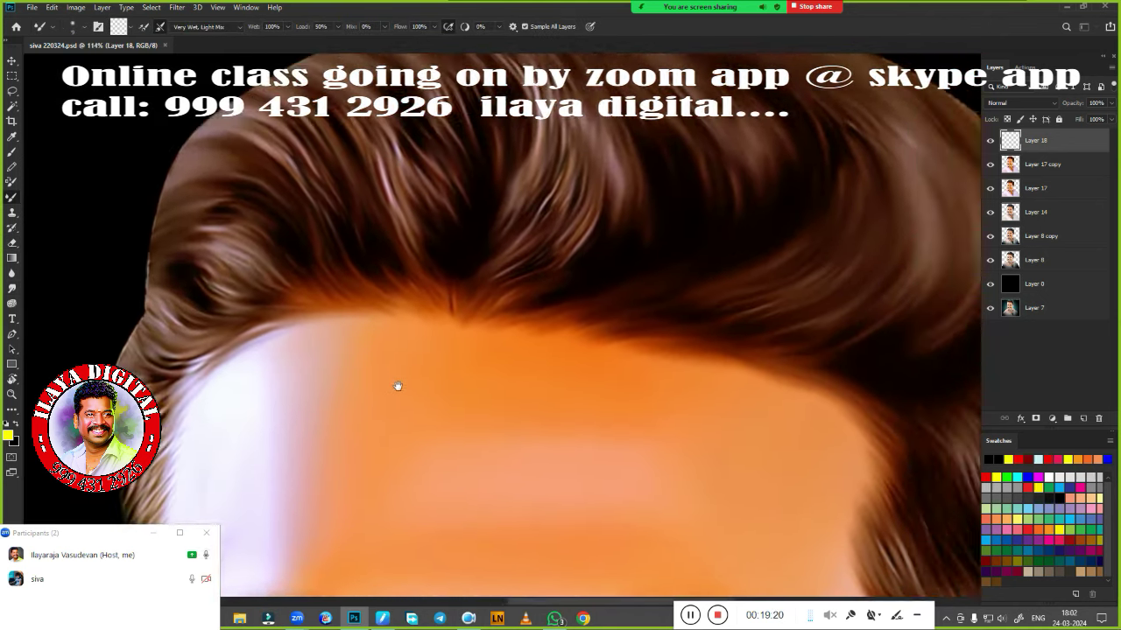
# Rotate the canvas to follow the hair strands and bring up the tablet pressure settings
pyautogui.press('r')
pyautogui.moveTo(616, 458)
pyautogui.mouseDown()
pyautogui.moveTo(521, 298)
pyautogui.moveTo(588, 367)
pyautogui.mouseUp()
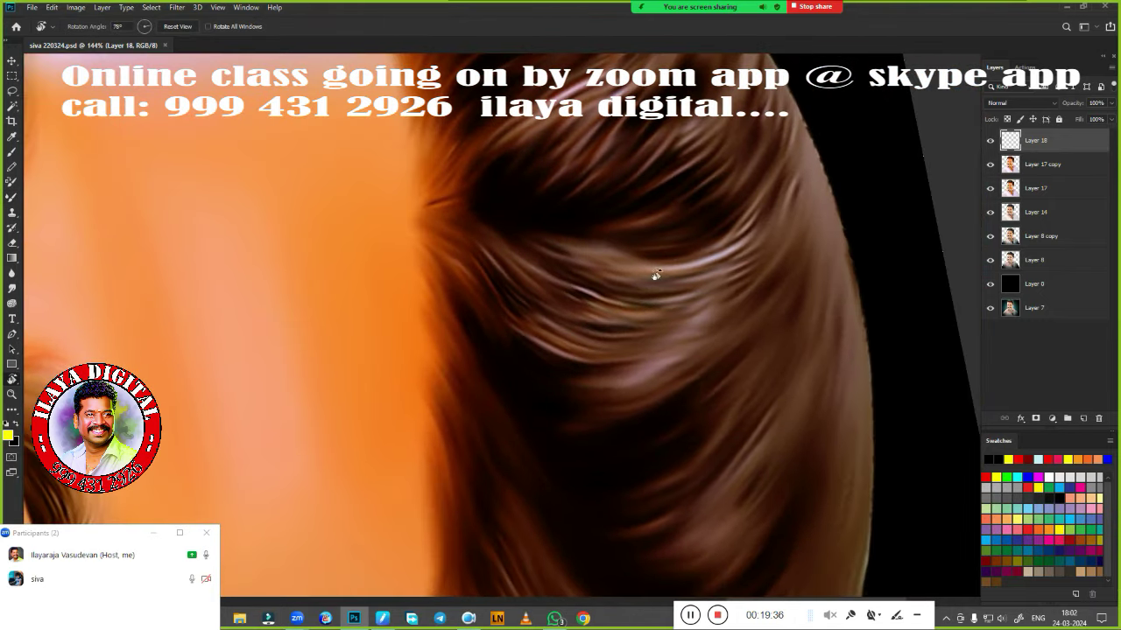
pyautogui.scroll(3, 456, 361)
pyautogui.click(395, 622)
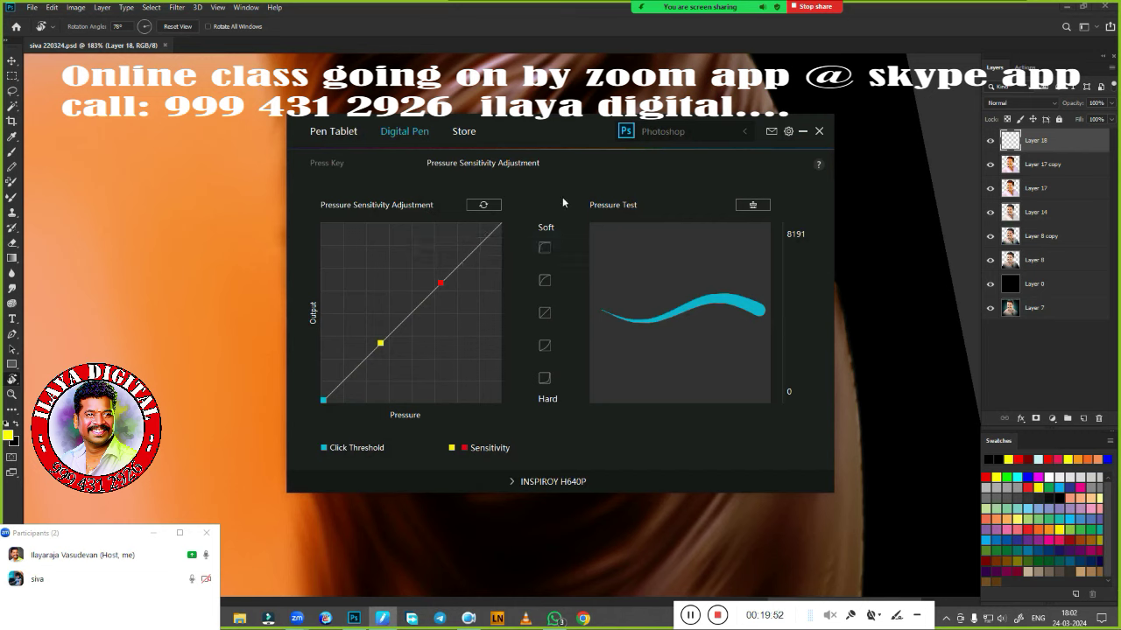
# Set the INSPIROY H640P pen pressure curve to the Hard preset
pyautogui.click(544, 378)
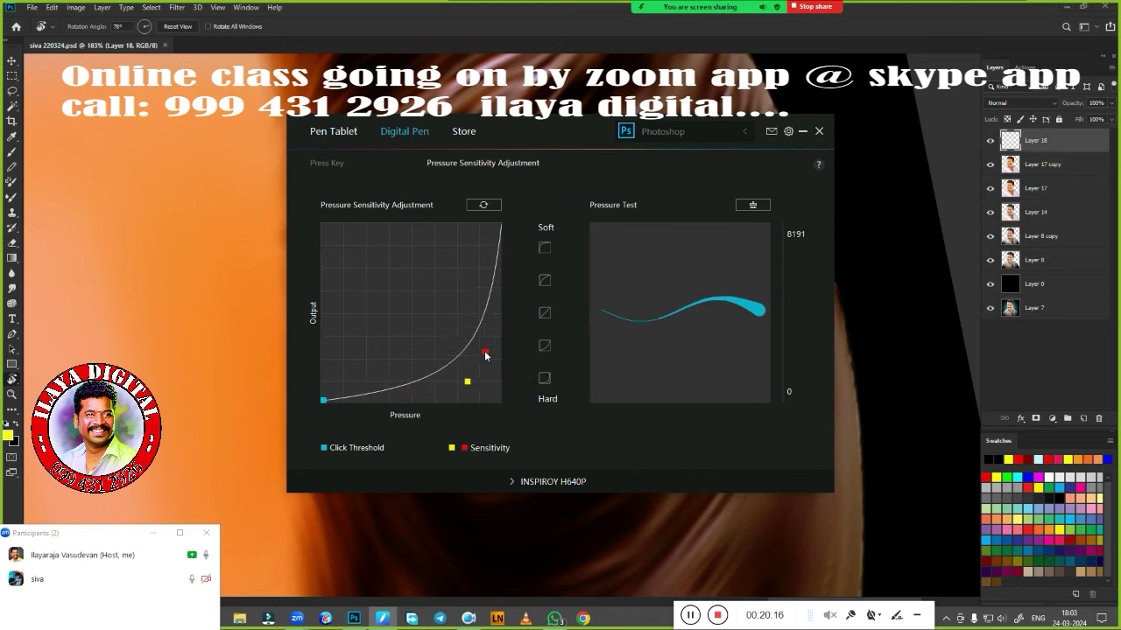
# Return to the Brush tool and choose the 700 px hair strand brush preset
pyautogui.press('Escape')
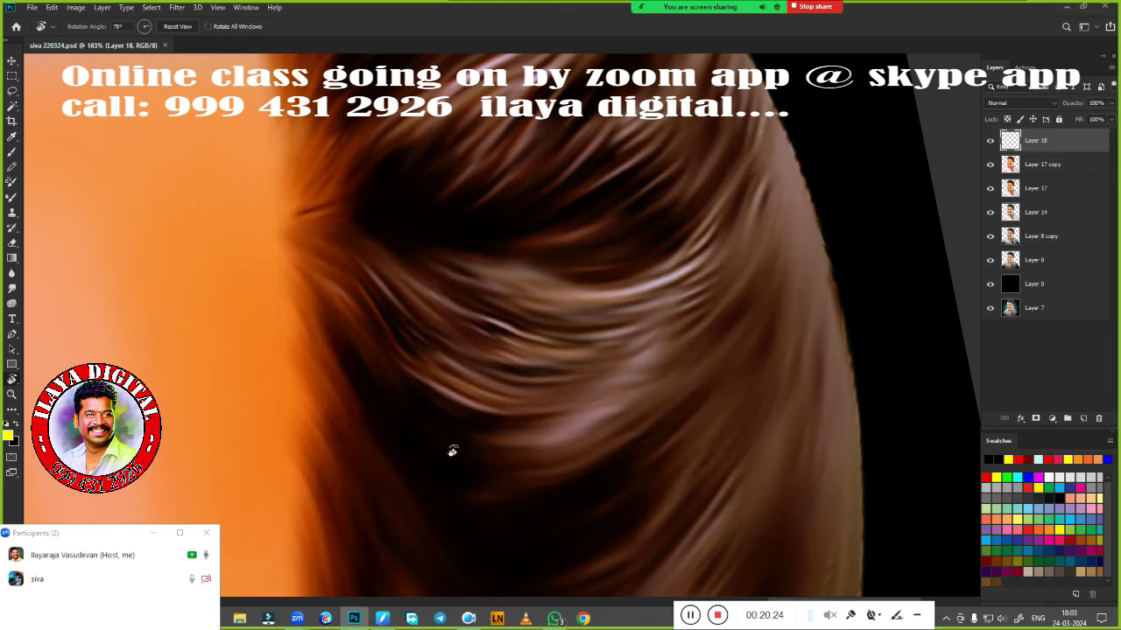
pyautogui.press('b')
pyautogui.rightClick(672, 557)
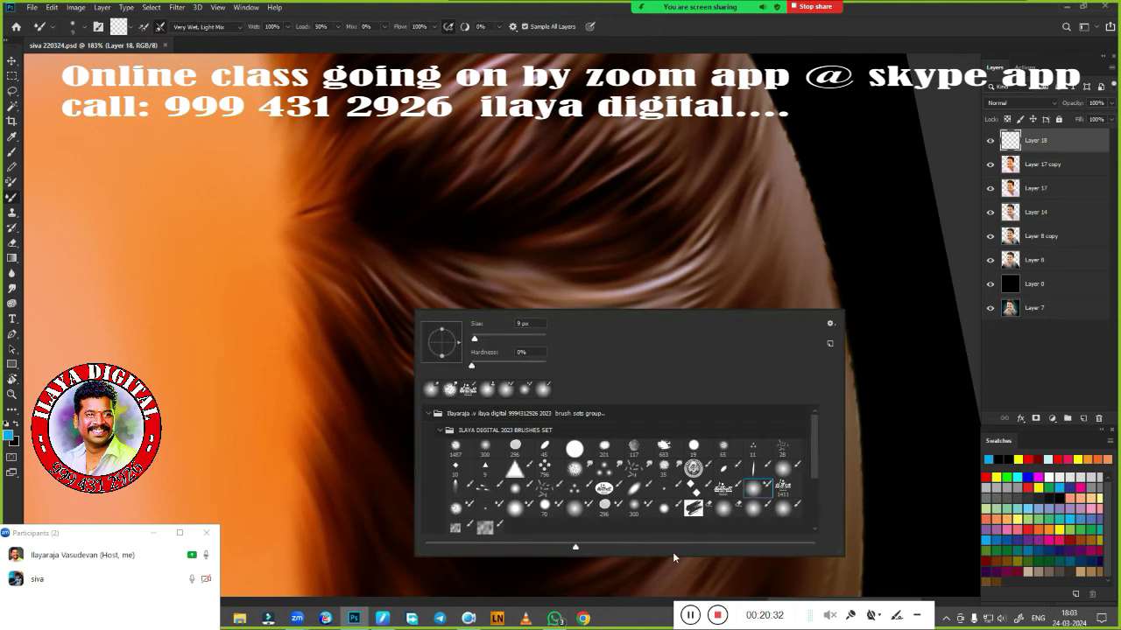
pyautogui.click(455, 529)
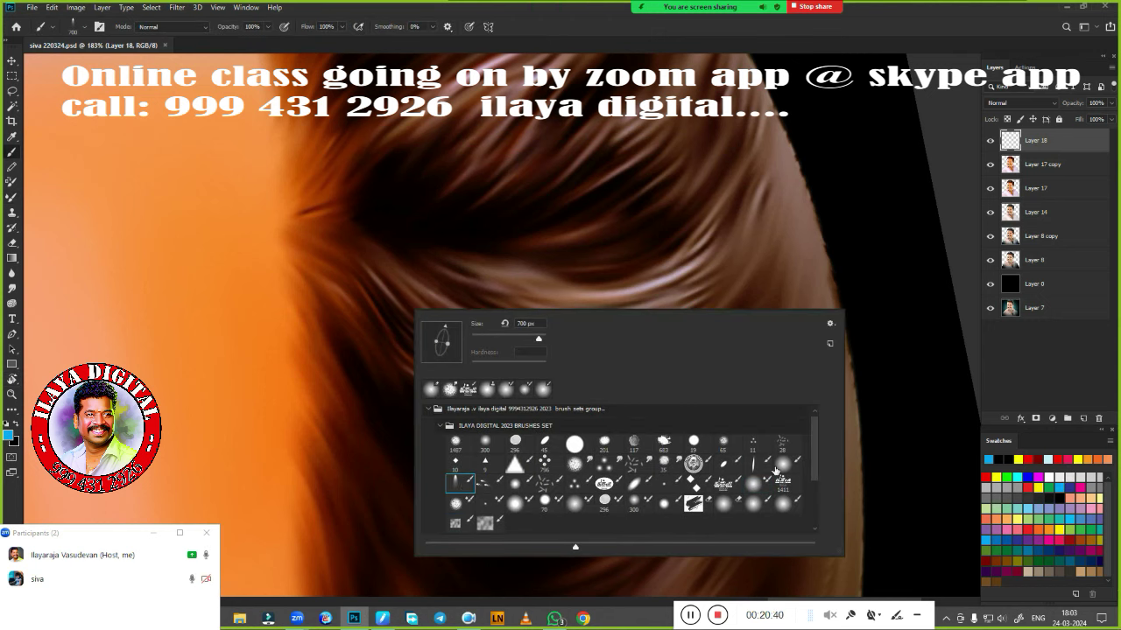
pyautogui.doubleClick(456, 484)
pyautogui.rightClick(558, 439)
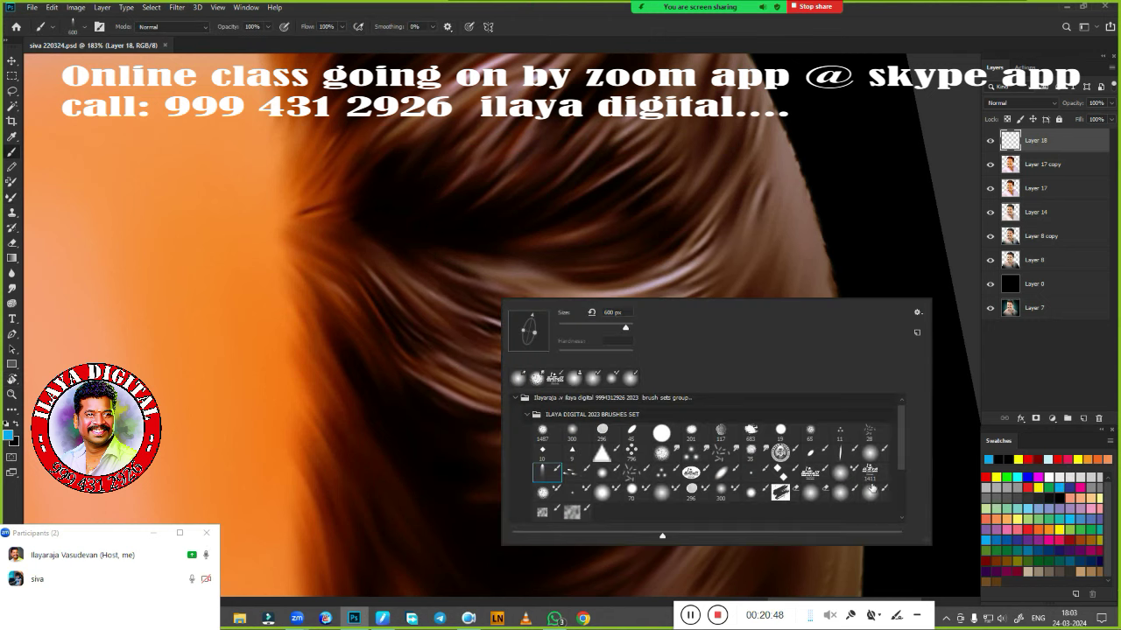
pyautogui.press('Escape')
# Undo the last blue stroke and repaint blue highlights along the hair strands
pyautogui.scroll(2, 454, 384)
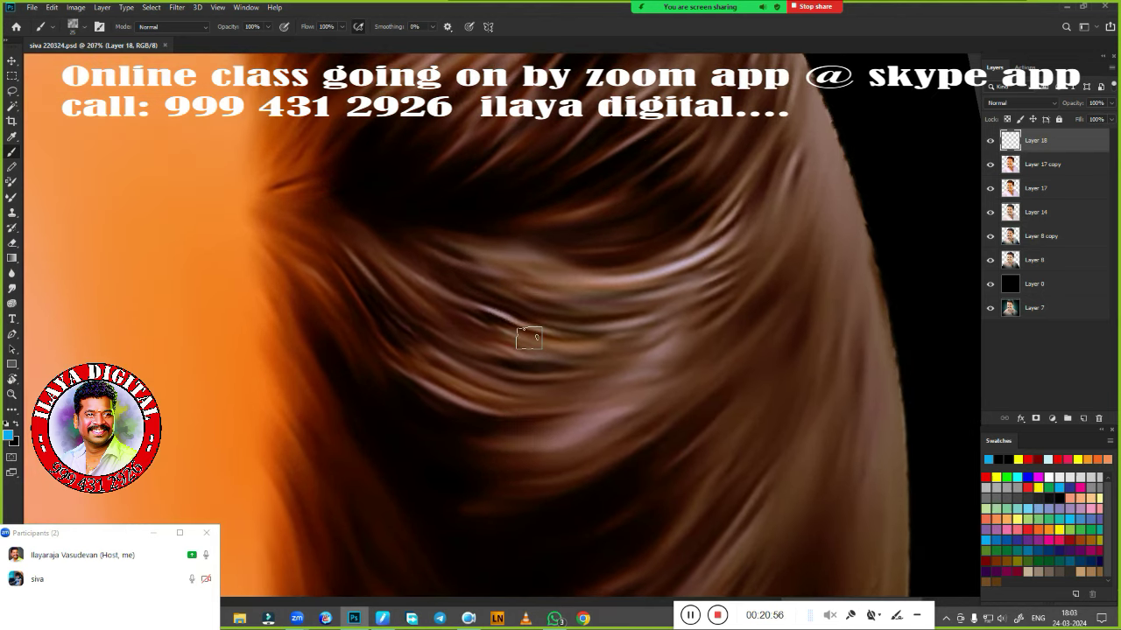
pyautogui.scroll(-1, 526, 333)
pyautogui.rightClick(340, 222)
pyautogui.press('Escape')
pyautogui.scroll(2, 493, 371)
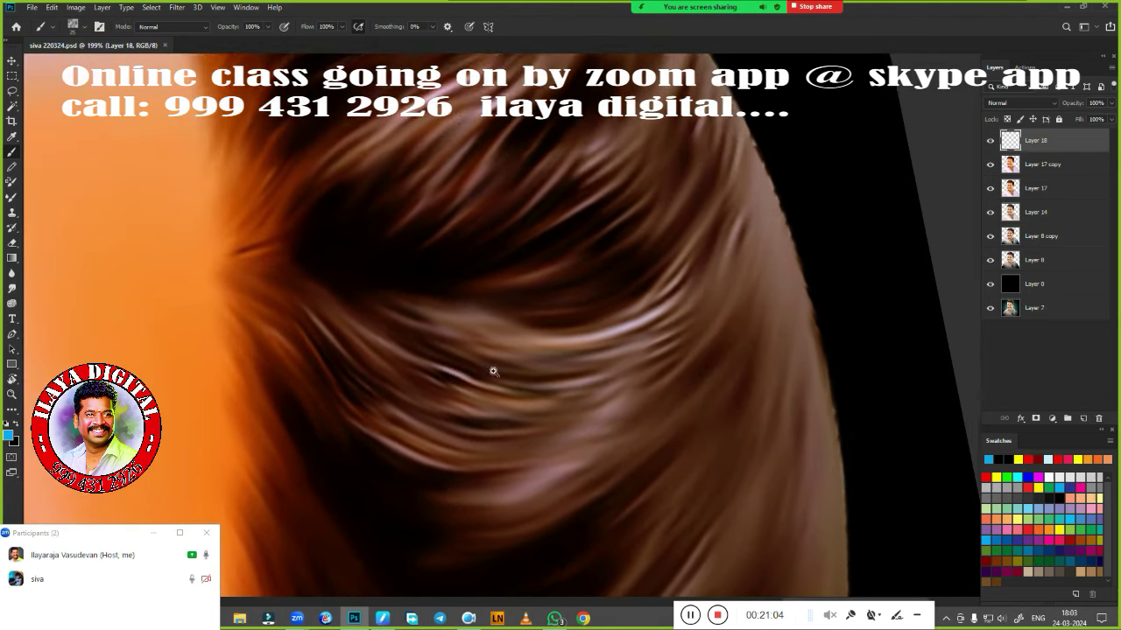
pyautogui.scroll(1, 506, 358)
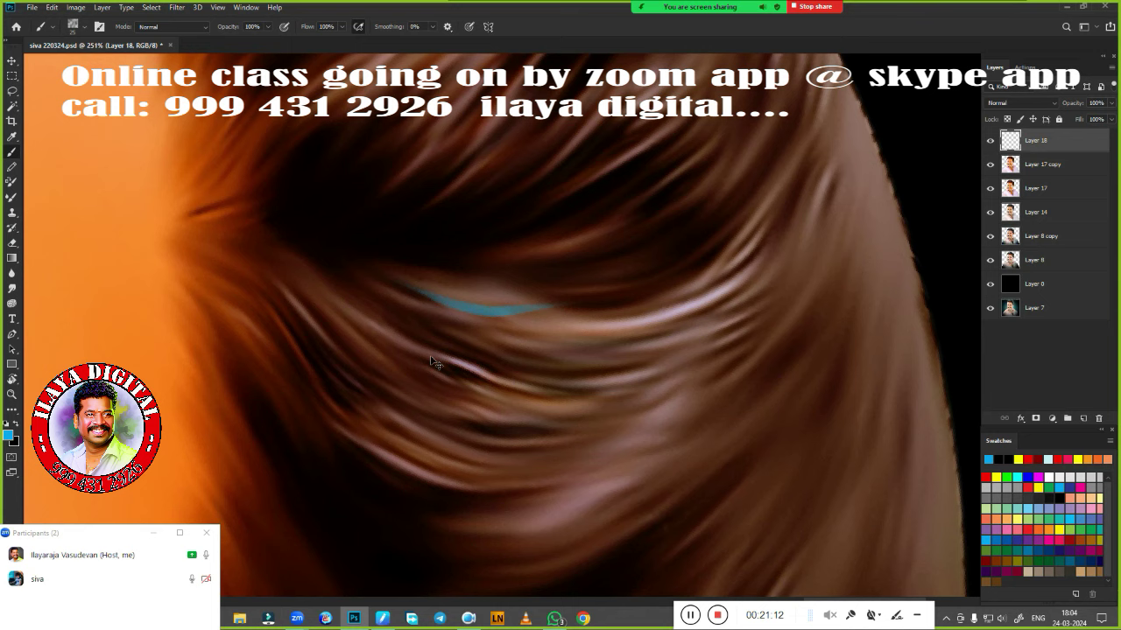
pyautogui.hotkey('ctrl', 'z')
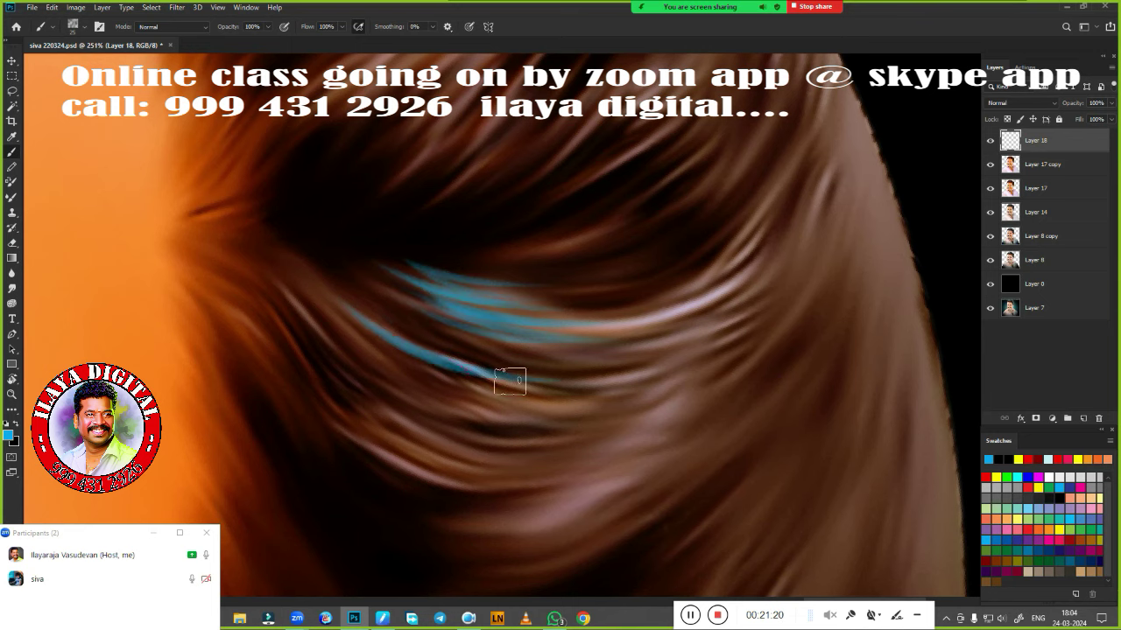
pyautogui.moveTo(403, 331); pyautogui.dragTo(573, 385)
pyautogui.moveTo(368, 372); pyautogui.dragTo(604, 442)
pyautogui.moveTo(433, 377); pyautogui.dragTo(617, 411)
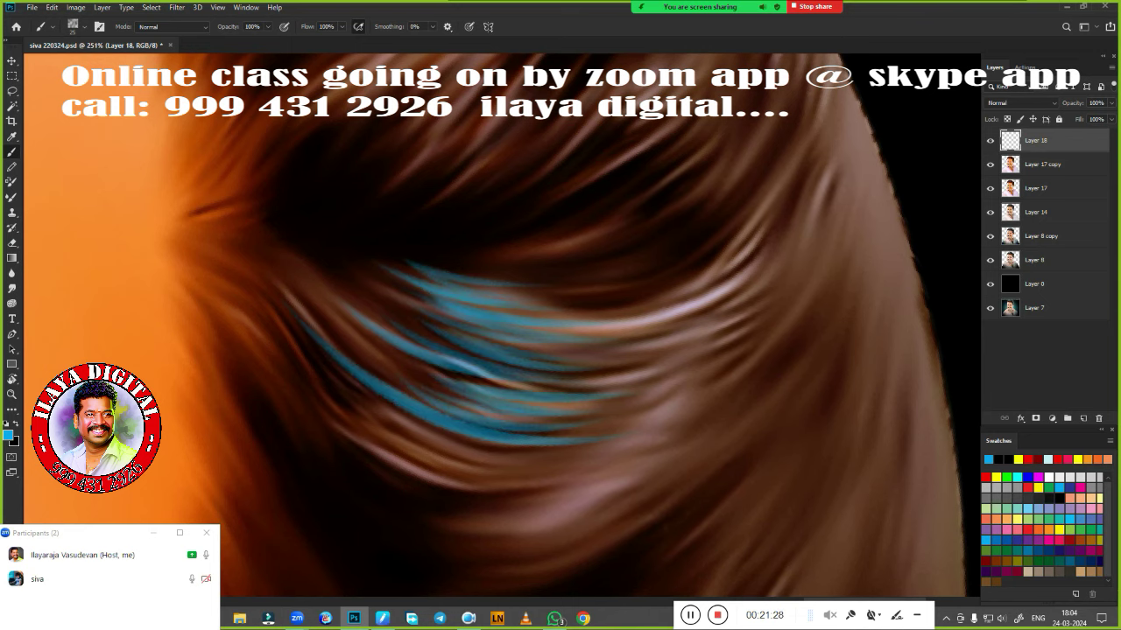
pyautogui.moveTo(303, 398); pyautogui.dragTo(560, 495)
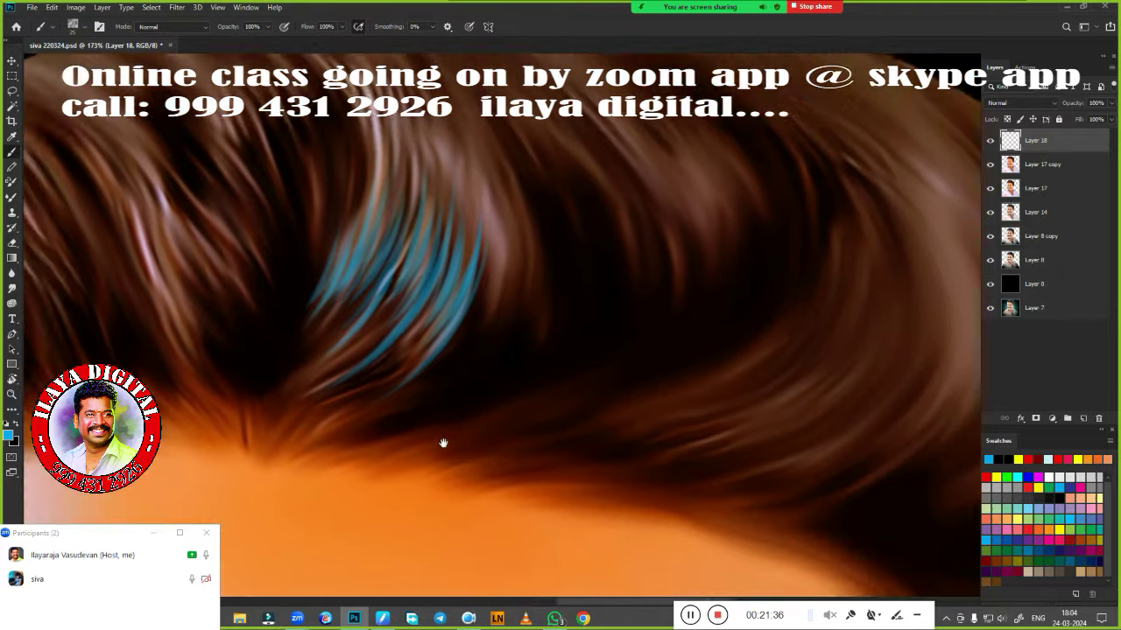
pyautogui.moveTo(560, 368); pyautogui.dragTo(488, 440)
# Bring Lazy Nezumi back up and select its 'smoothing - massive' preset
pyautogui.click(495, 615)
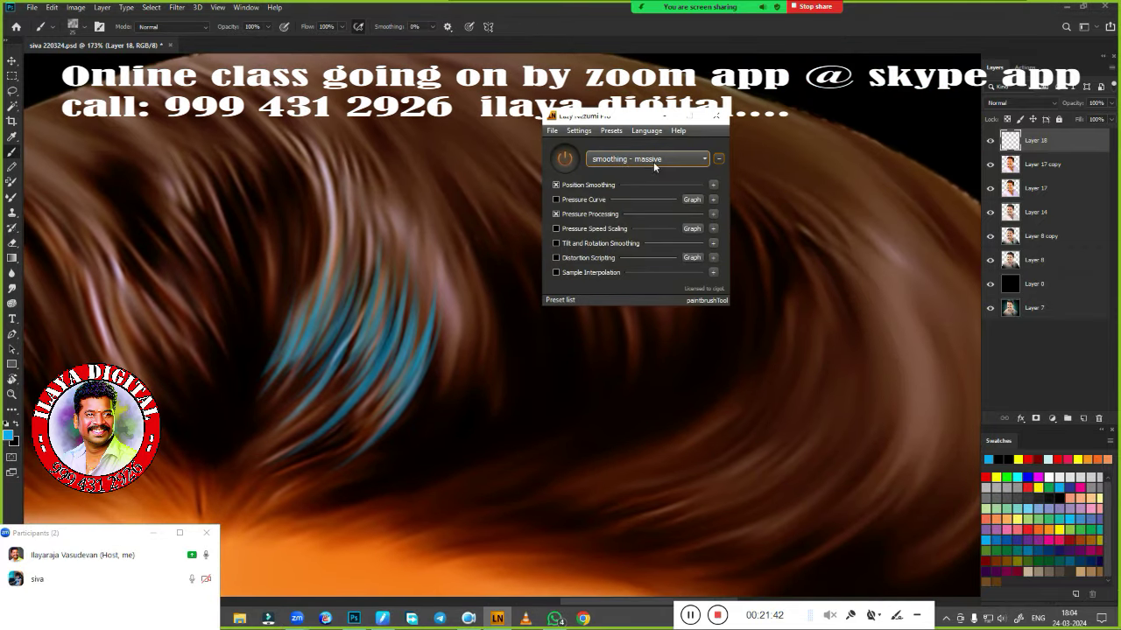
pyautogui.click(716, 115)
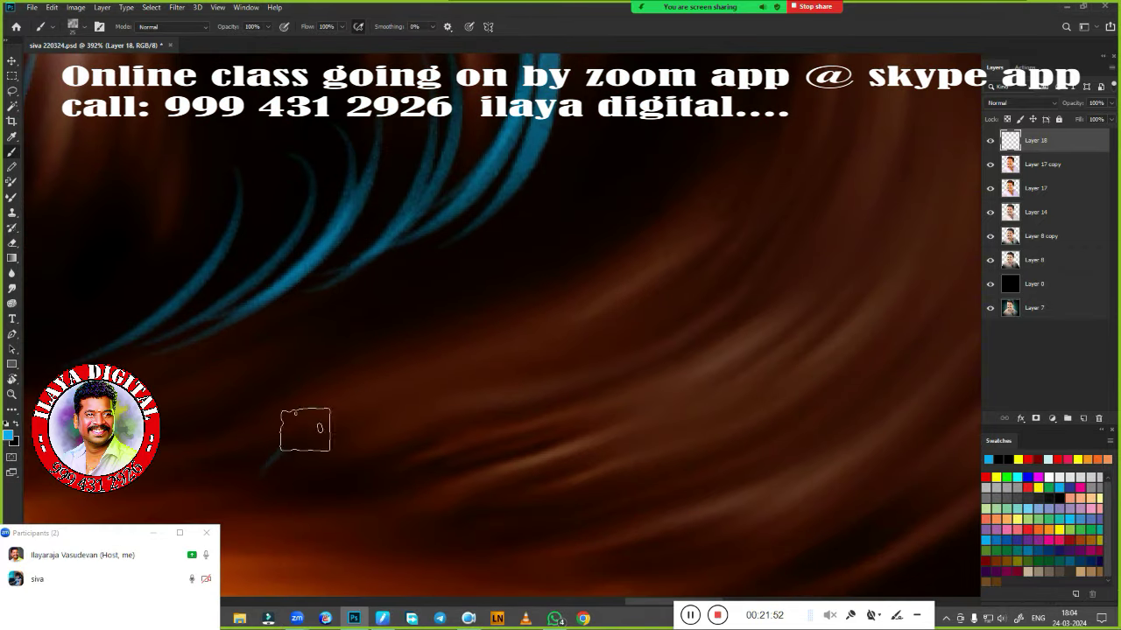
pyautogui.moveTo(300, 430); pyautogui.dragTo(500, 388)
pyautogui.rightClick(514, 220)
pyautogui.click(575, 42)
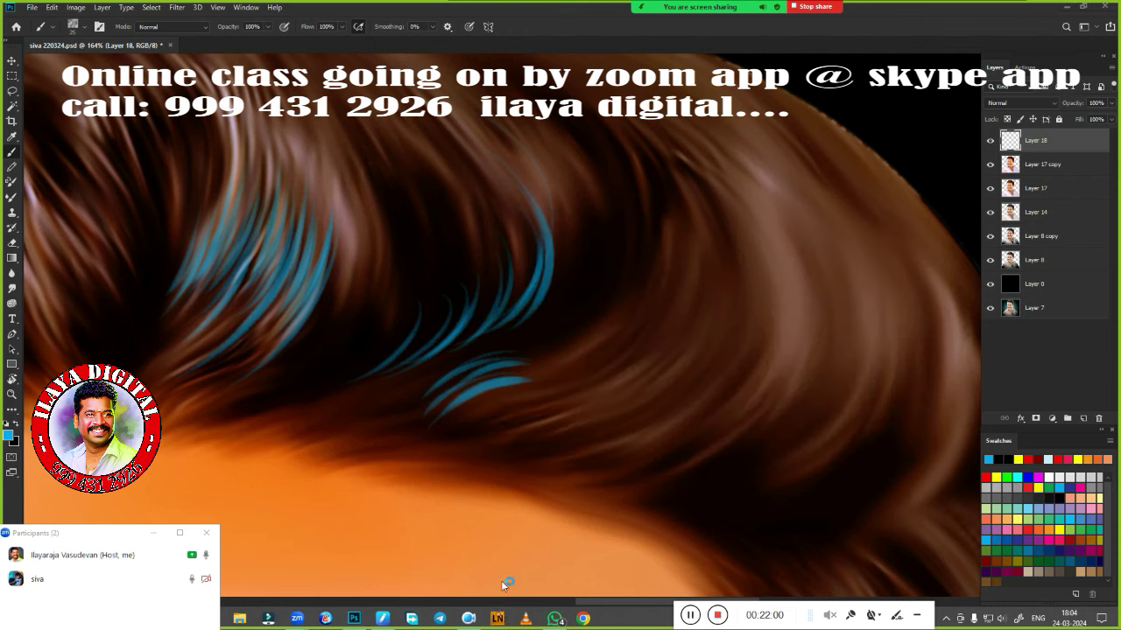
pyautogui.click(497, 618)
pyautogui.click(648, 159)
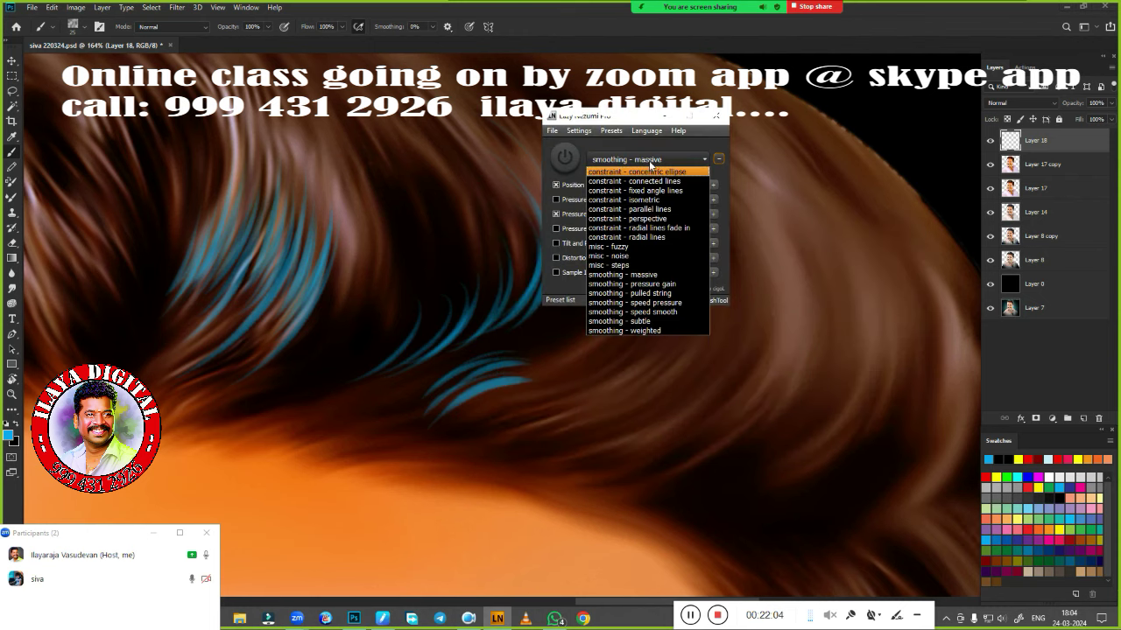
# Minimize Lazy Nezumi, rotate the canvas to the hair flow, and undo the last stroke
pyautogui.click(665, 119)
pyautogui.scroll(-3, 560, 378)
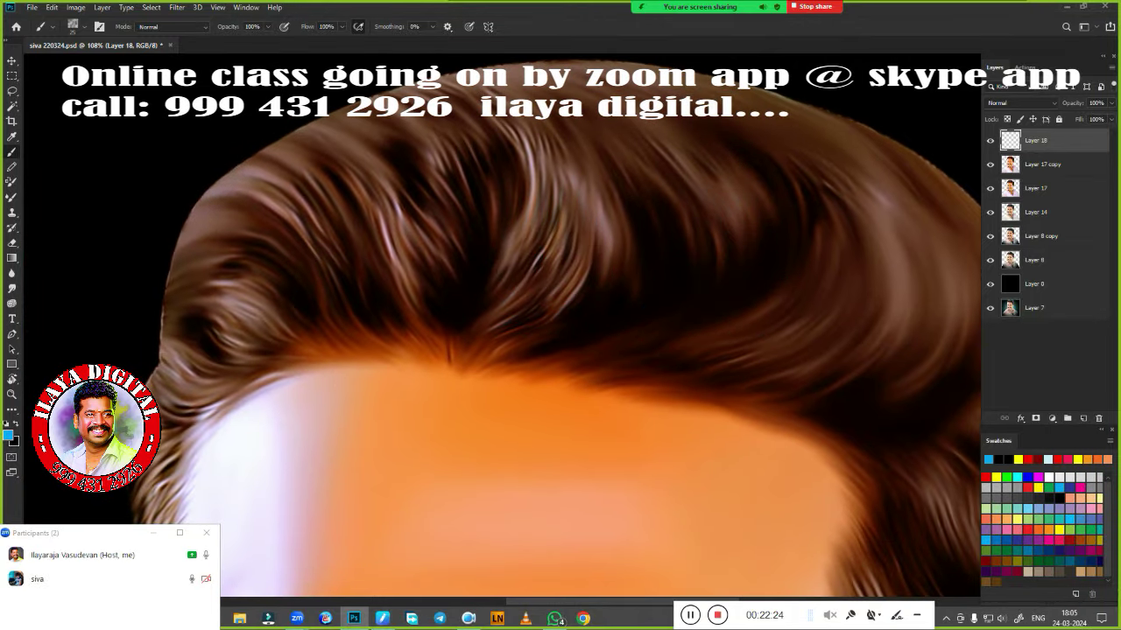
pyautogui.press('r')
pyautogui.scroll(3, 350, 467)
pyautogui.moveTo(350, 467)
pyautogui.mouseDown()
pyautogui.moveTo(527, 279)
pyautogui.moveTo(452, 471)
pyautogui.mouseUp()
pyautogui.scroll(3, 453, 470)
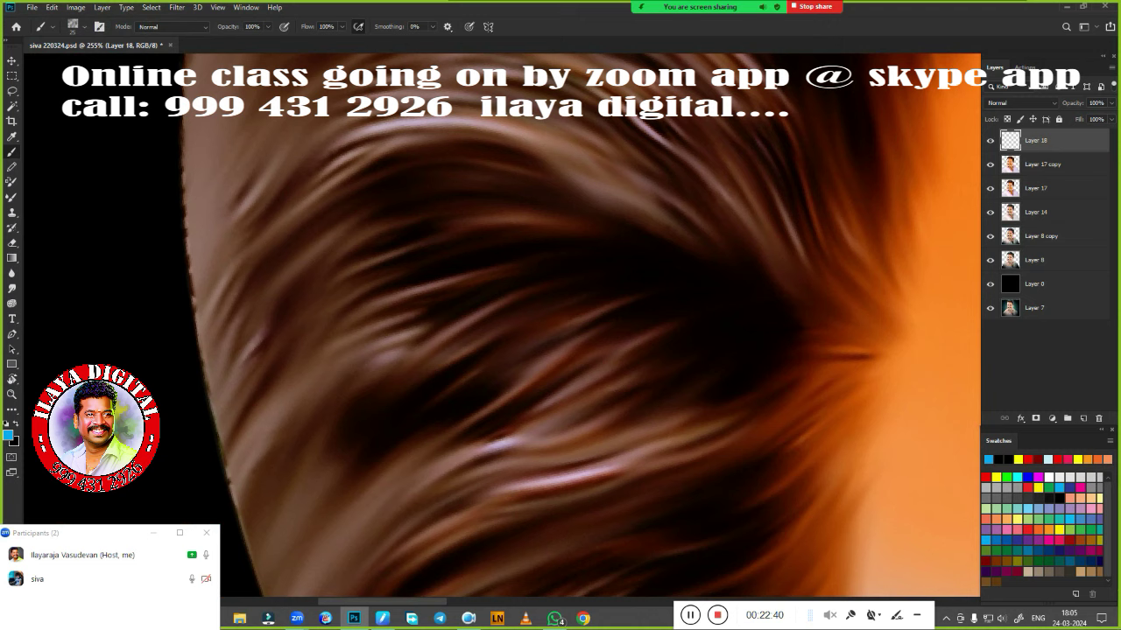
pyautogui.hotkey('ctrl', 'z')
# Paint several blue strands up through the swept-back and upper hair
pyautogui.moveTo(293, 446); pyautogui.dragTo(436, 332)
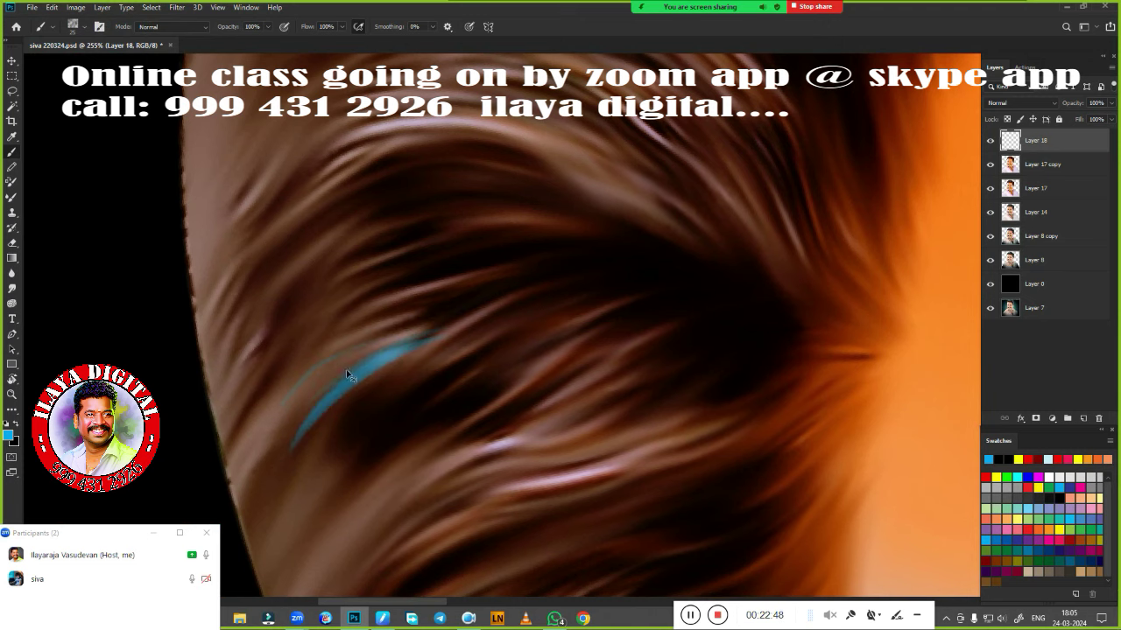
pyautogui.moveTo(302, 399); pyautogui.dragTo(503, 254)
pyautogui.moveTo(368, 289)
pyautogui.mouseDown()
pyautogui.moveTo(492, 195)
pyautogui.moveTo(402, 92)
pyautogui.mouseUp()
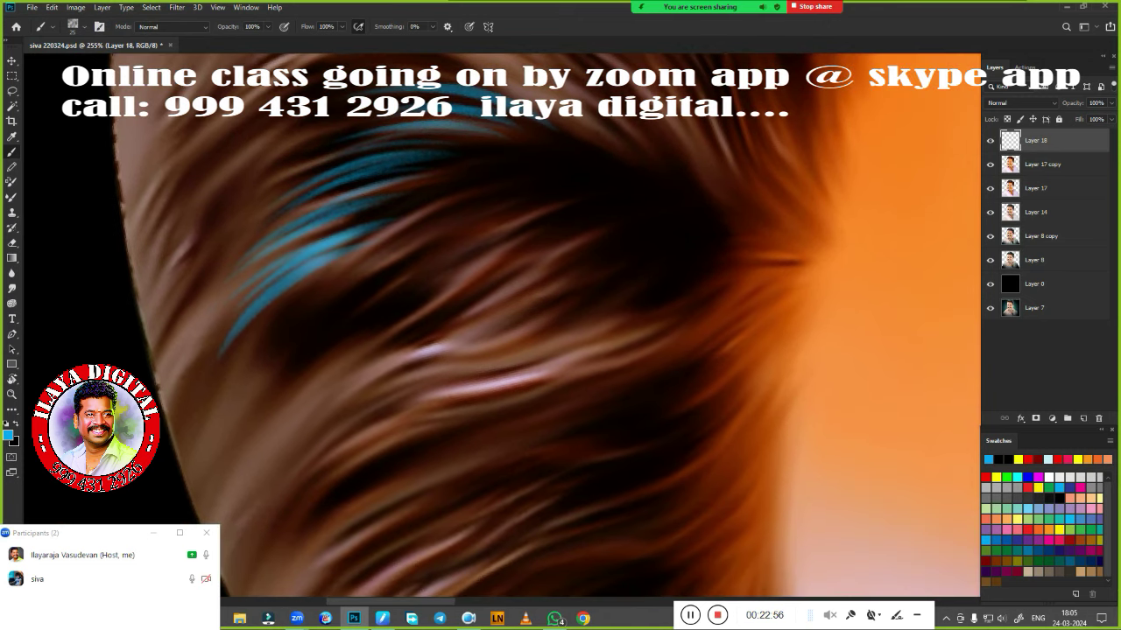
pyautogui.moveTo(626, 223); pyautogui.dragTo(505, 237)
pyautogui.scroll(2, 561, 300)
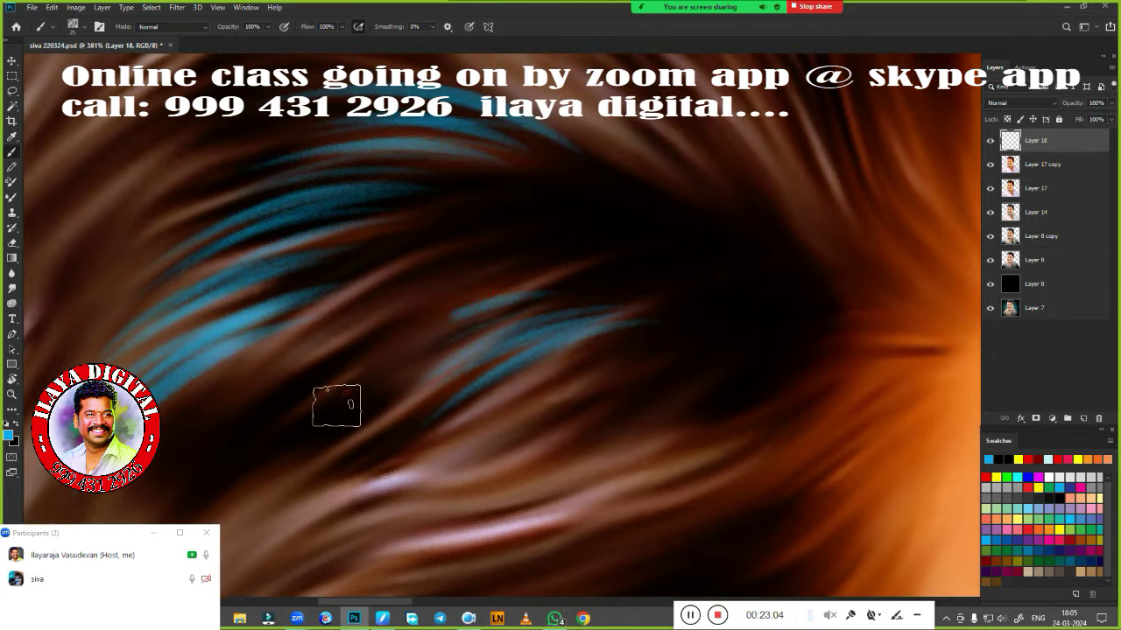
pyautogui.moveTo(335, 406)
pyautogui.mouseDown()
pyautogui.moveTo(572, 511)
pyautogui.moveTo(377, 345)
pyautogui.moveTo(576, 365)
pyautogui.moveTo(517, 286)
pyautogui.mouseUp()
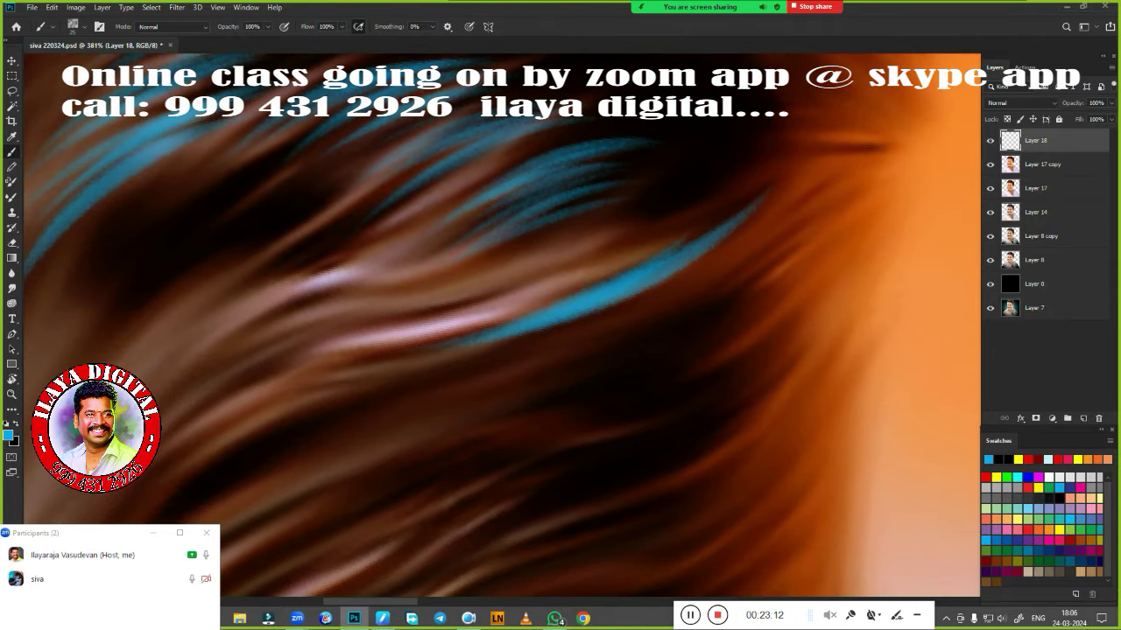
pyautogui.moveTo(350, 363); pyautogui.dragTo(608, 350)
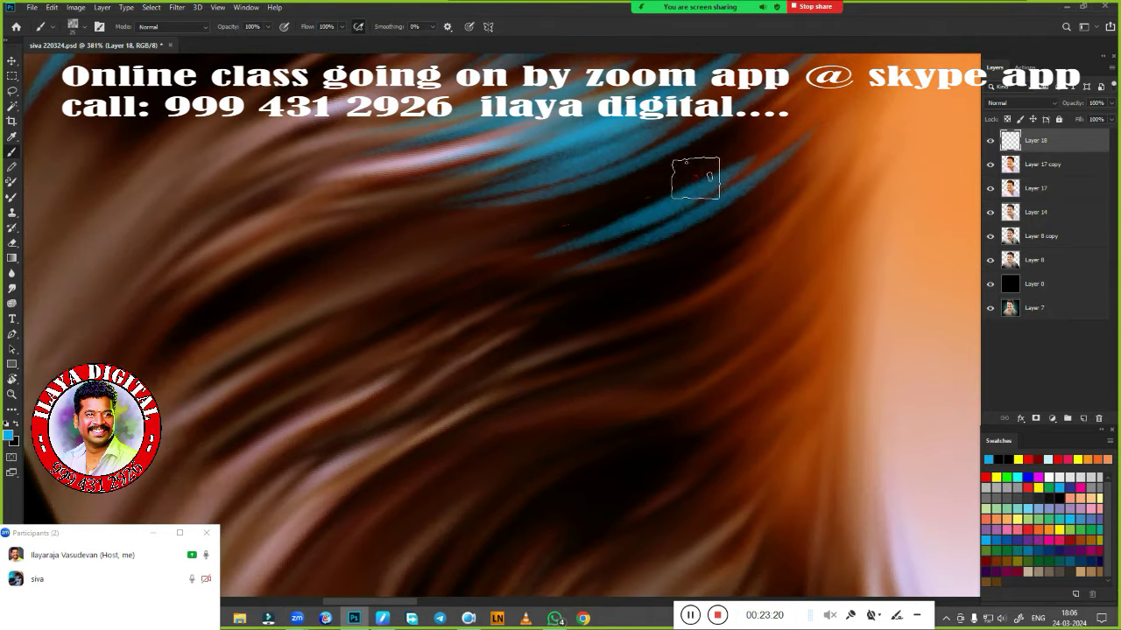
pyautogui.moveTo(693, 178); pyautogui.dragTo(542, 298)
# Reset the canvas rotation and return to the Brush tool
pyautogui.moveTo(711, 374); pyautogui.dragTo(503, 370)
pyautogui.press('r')
pyautogui.moveTo(670, 386)
pyautogui.mouseDown()
pyautogui.moveTo(689, 304)
pyautogui.moveTo(613, 296)
pyautogui.mouseUp()
pyautogui.press('Escape')
pyautogui.press('b')
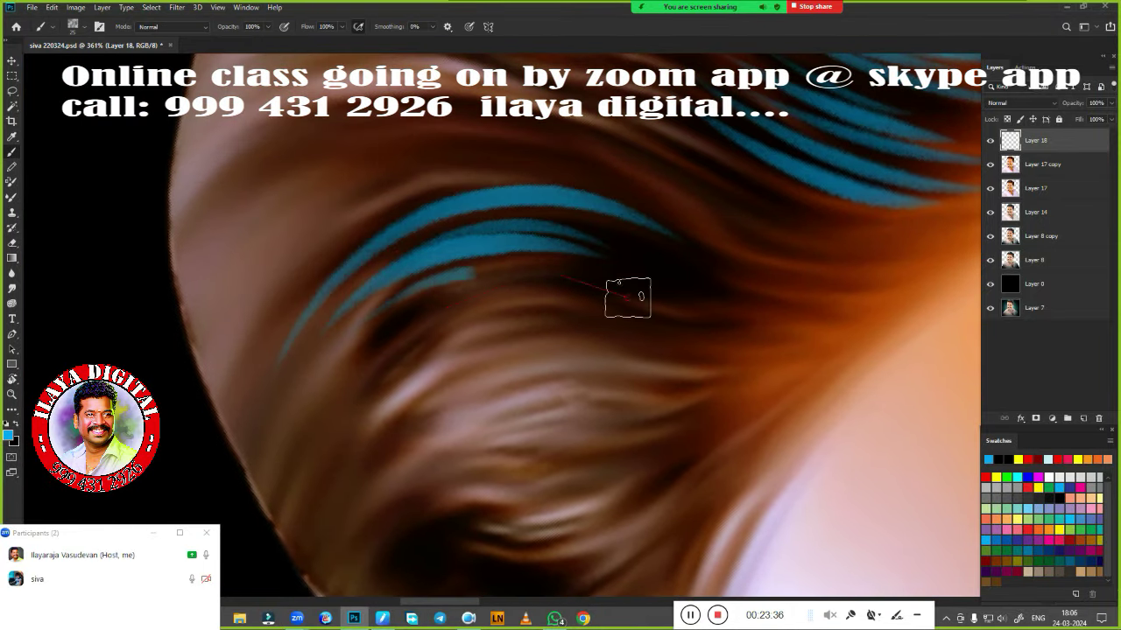
pyautogui.scroll(2, 463, 225)
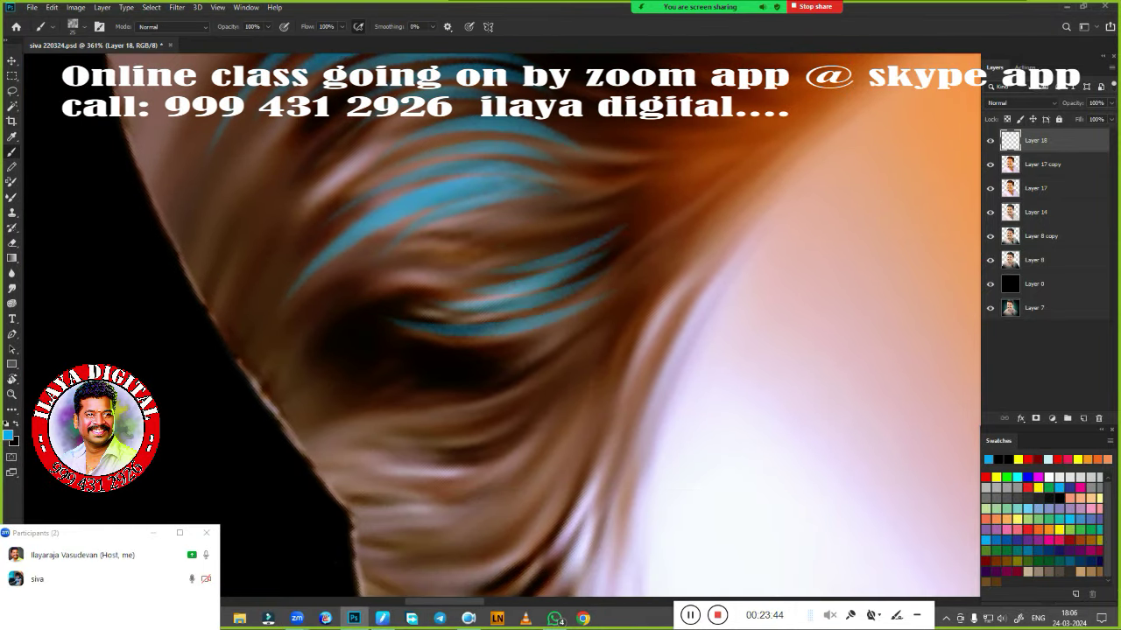
pyautogui.scroll(2, 421, 279)
# Paint five blue strands across the lower hair
pyautogui.moveTo(480, 289); pyautogui.dragTo(604, 253)
pyautogui.moveTo(407, 389); pyautogui.dragTo(560, 343)
pyautogui.moveTo(421, 352); pyautogui.dragTo(569, 310)
pyautogui.moveTo(403, 472); pyautogui.dragTo(534, 454)
pyautogui.moveTo(446, 442); pyautogui.dragTo(569, 368)
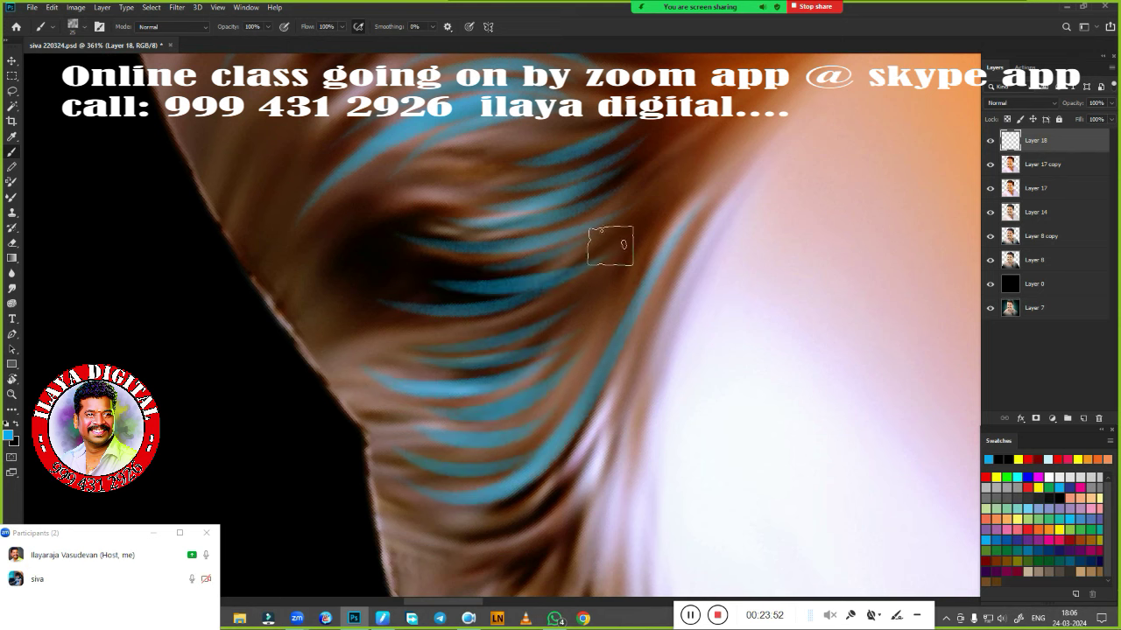
pyautogui.scroll(2, 696, 284)
# Add blue strands mid-hair and along the hair curl
pyautogui.moveTo(499, 307); pyautogui.dragTo(683, 289)
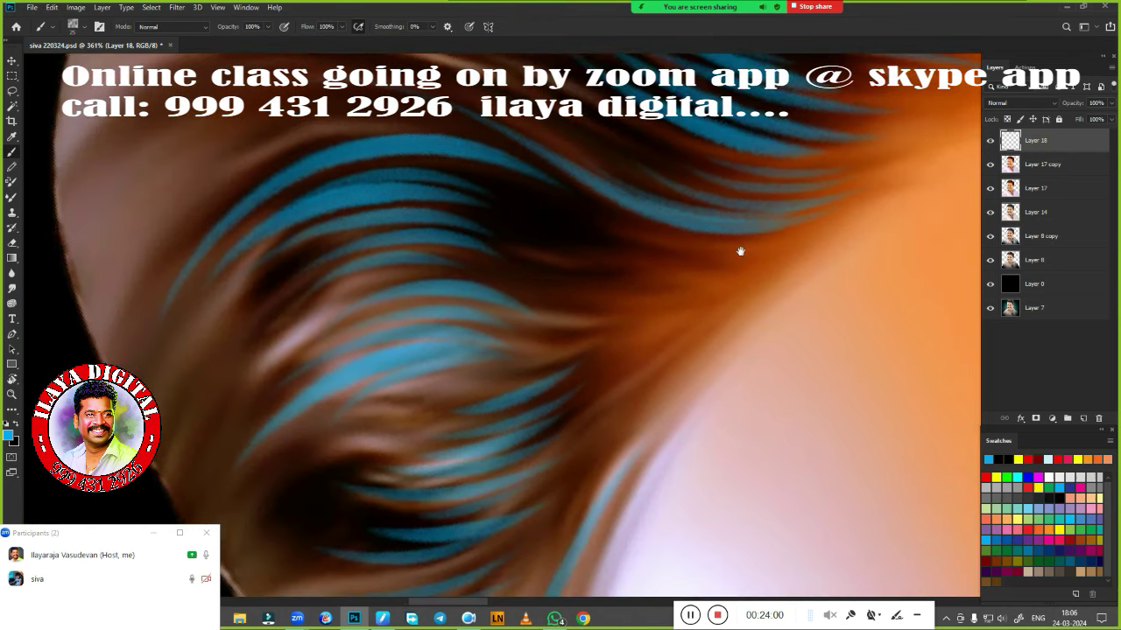
pyautogui.scroll(2, 738, 251)
pyautogui.moveTo(525, 287); pyautogui.dragTo(735, 298)
pyautogui.scroll(2, 609, 362)
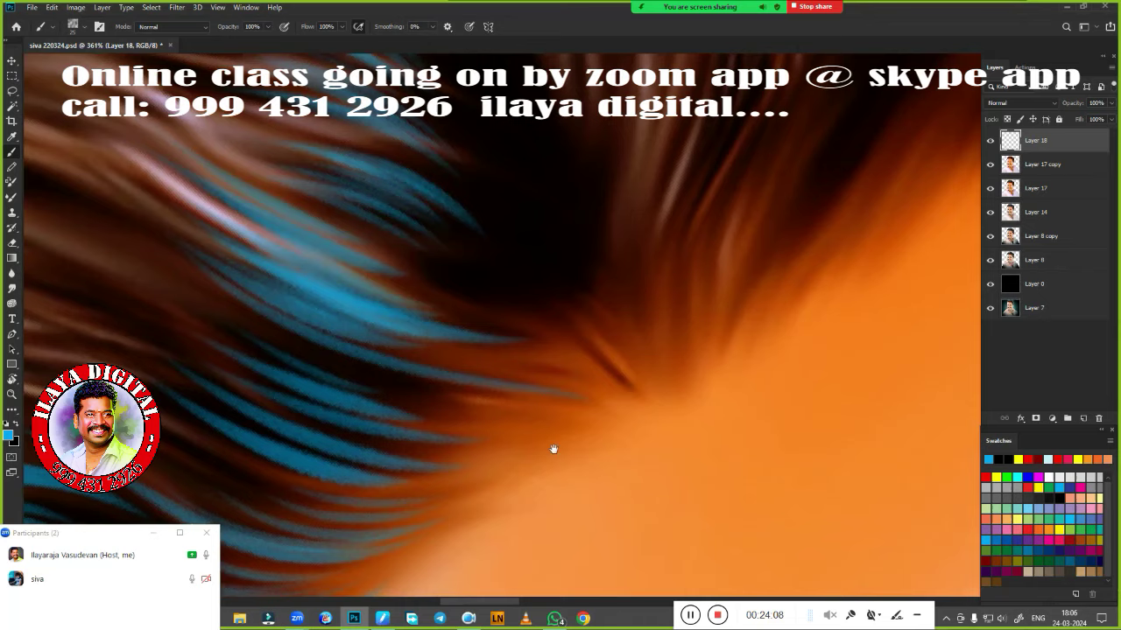
pyautogui.scroll(1, 553, 450)
pyautogui.press('r')
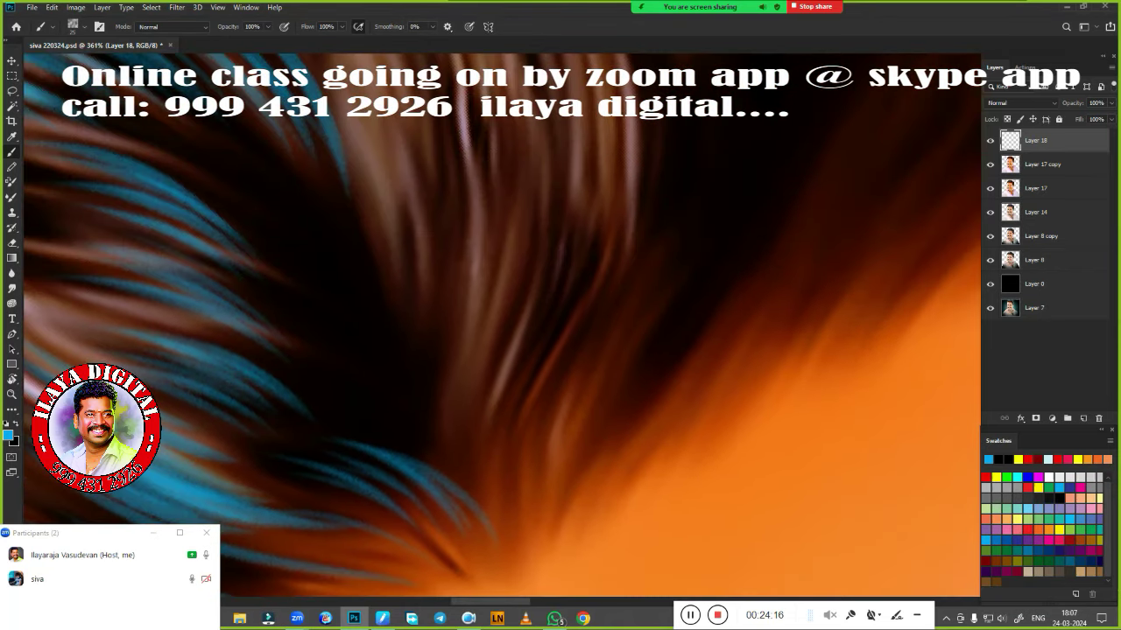
pyautogui.moveTo(613, 491)
pyautogui.mouseDown()
pyautogui.moveTo(776, 380)
pyautogui.moveTo(658, 450)
pyautogui.mouseUp()
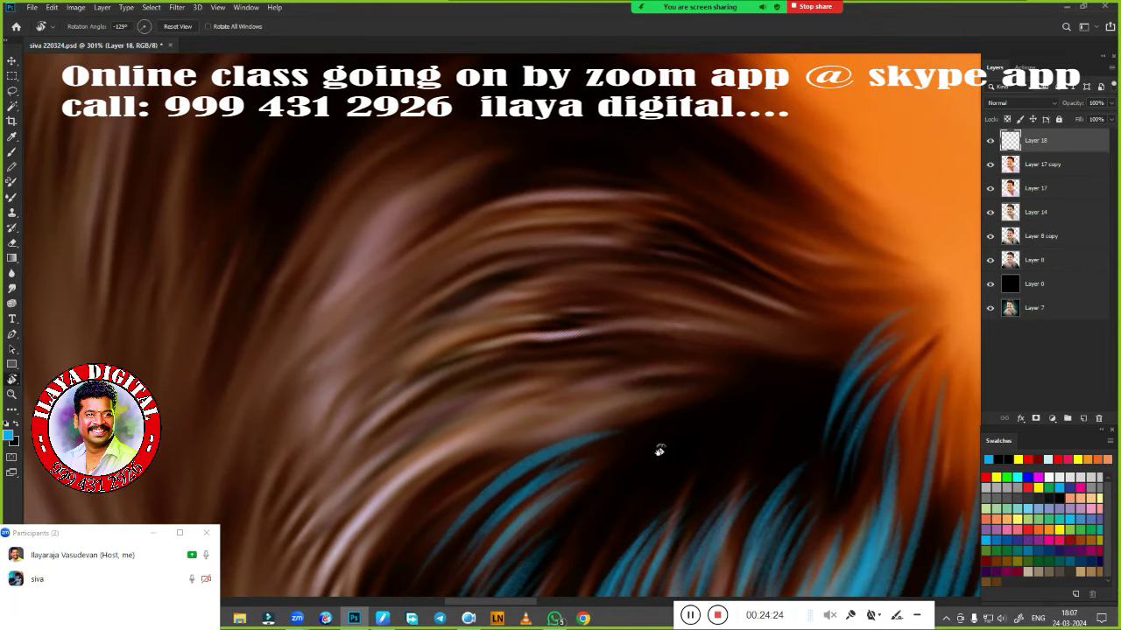
# Paint curved blue strands down the side curl and around the lower curl
pyautogui.press('b')
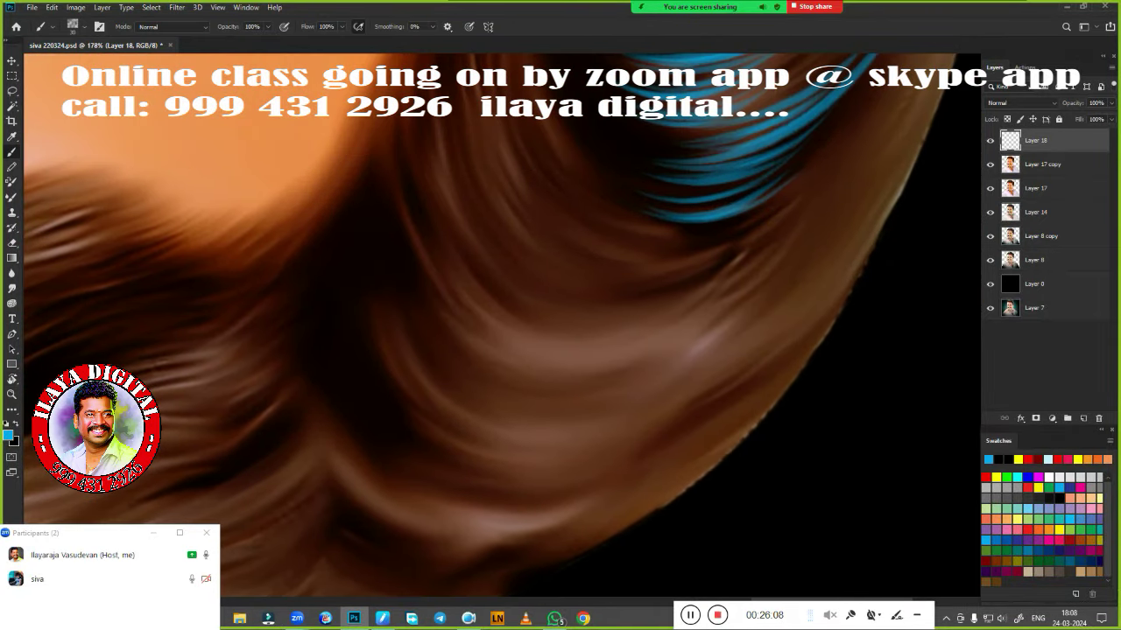
pyautogui.moveTo(364, 315); pyautogui.dragTo(581, 463)
pyautogui.moveTo(375, 203); pyautogui.dragTo(526, 438)
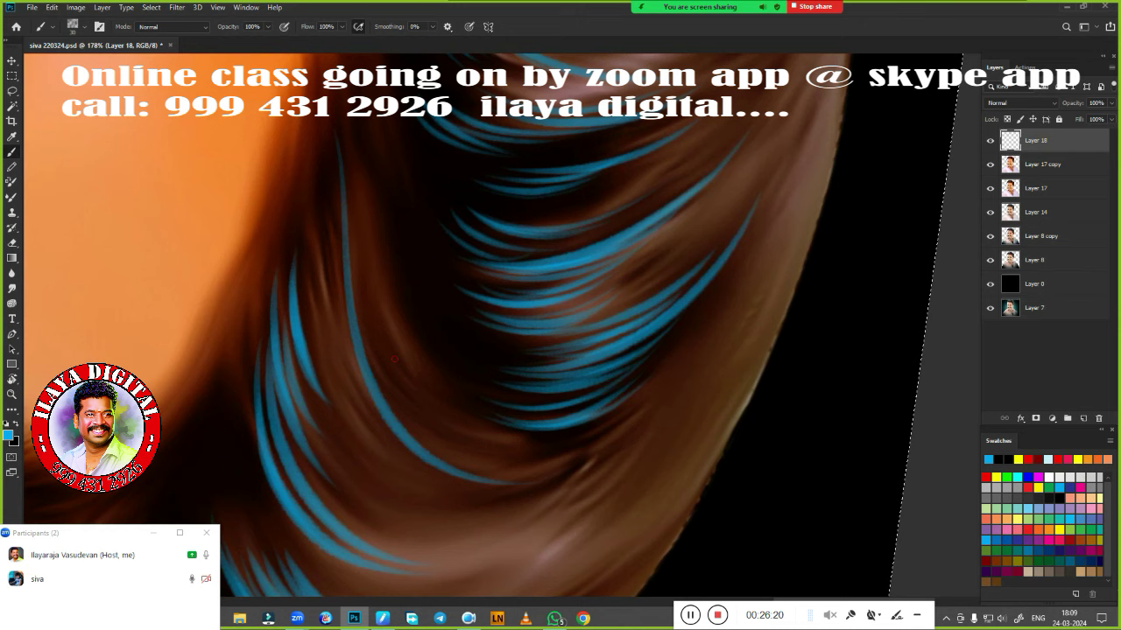
pyautogui.moveTo(421, 386); pyautogui.dragTo(532, 453)
pyautogui.moveTo(357, 122)
pyautogui.mouseDown()
pyautogui.moveTo(353, 247)
pyautogui.moveTo(380, 131)
pyautogui.mouseUp()
pyautogui.moveTo(418, 407); pyautogui.dragTo(401, 346)
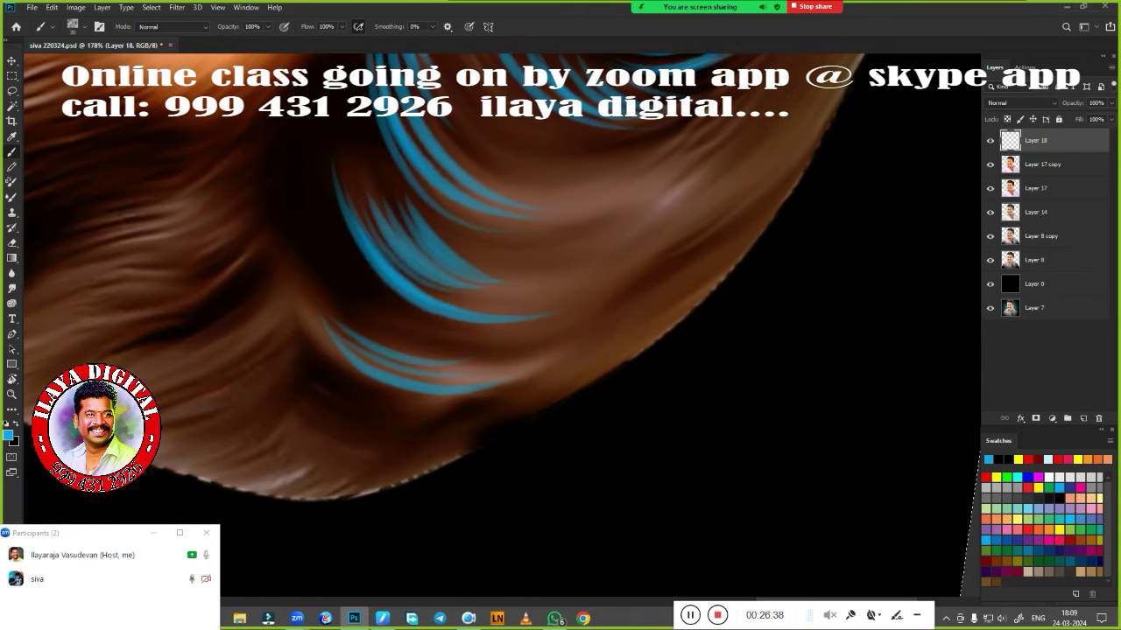
pyautogui.moveTo(311, 253); pyautogui.dragTo(438, 324)
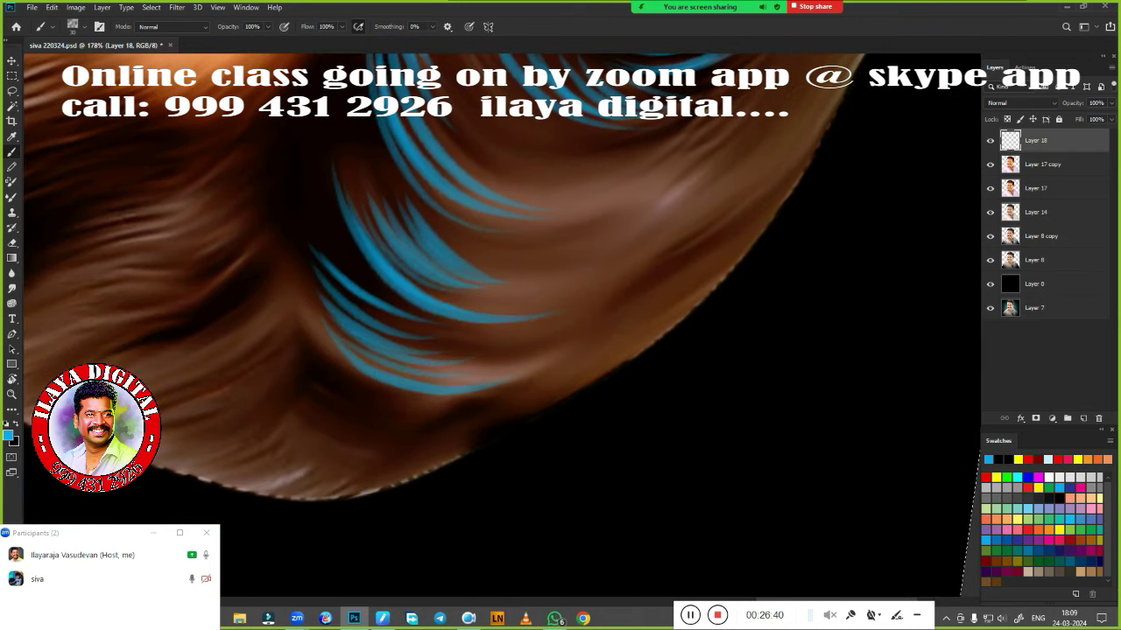
pyautogui.moveTo(331, 377); pyautogui.dragTo(525, 404)
pyautogui.moveTo(320, 403); pyautogui.dragTo(534, 412)
pyautogui.moveTo(342, 420); pyautogui.dragTo(470, 440)
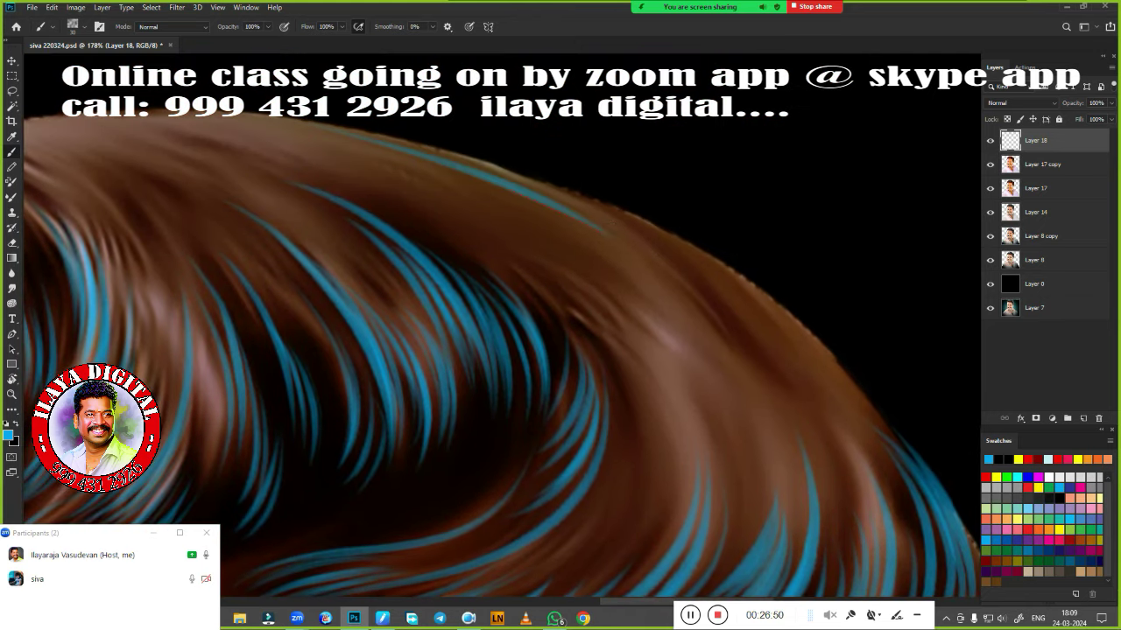
# Paint four blue strands across the upper curl
pyautogui.moveTo(377, 131); pyautogui.dragTo(735, 289)
pyautogui.moveTo(604, 214); pyautogui.dragTo(880, 425)
pyautogui.moveTo(437, 350); pyautogui.dragTo(525, 219)
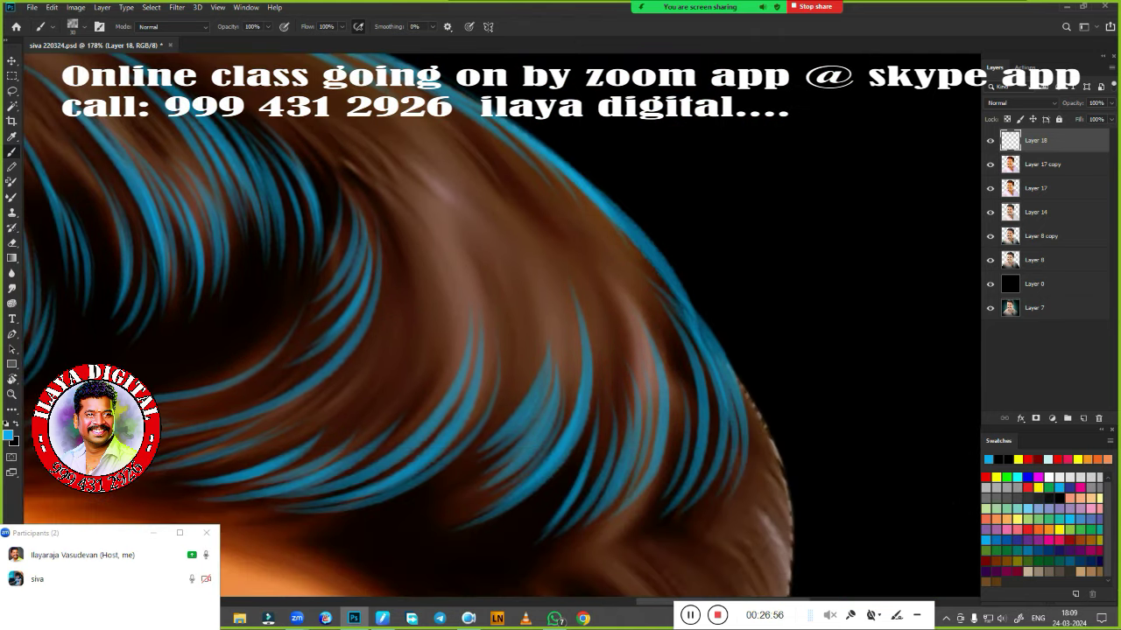
pyautogui.moveTo(350, 394)
pyautogui.mouseDown()
pyautogui.moveTo(429, 262)
pyautogui.moveTo(500, 513)
pyautogui.mouseUp()
pyautogui.moveTo(475, 305); pyautogui.dragTo(376, 254)
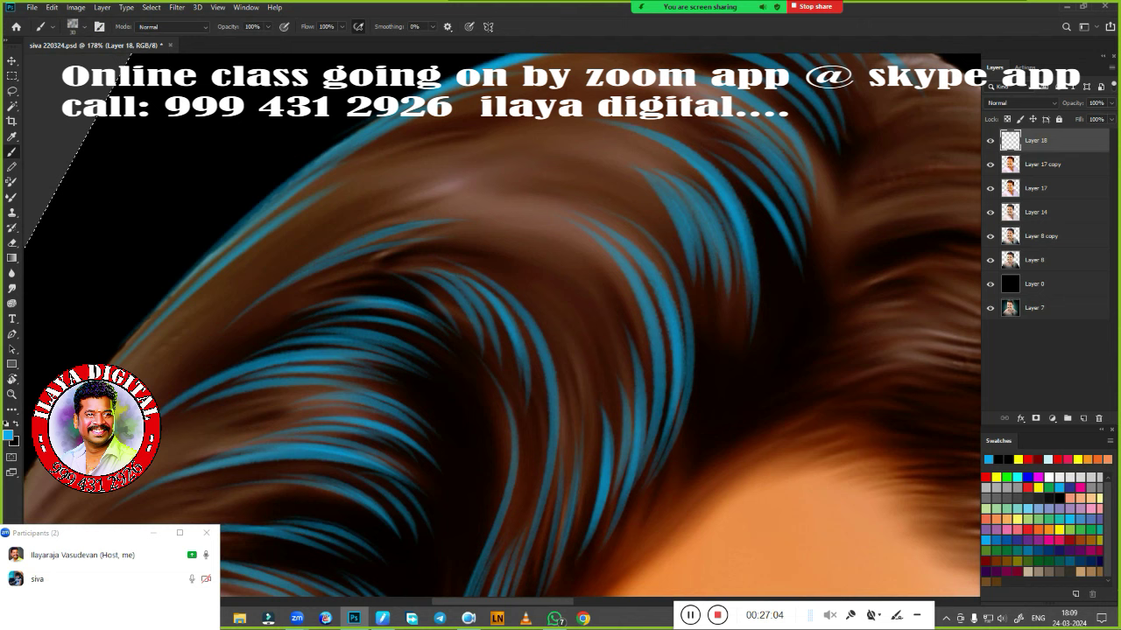
pyautogui.moveTo(493, 128); pyautogui.dragTo(612, 194)
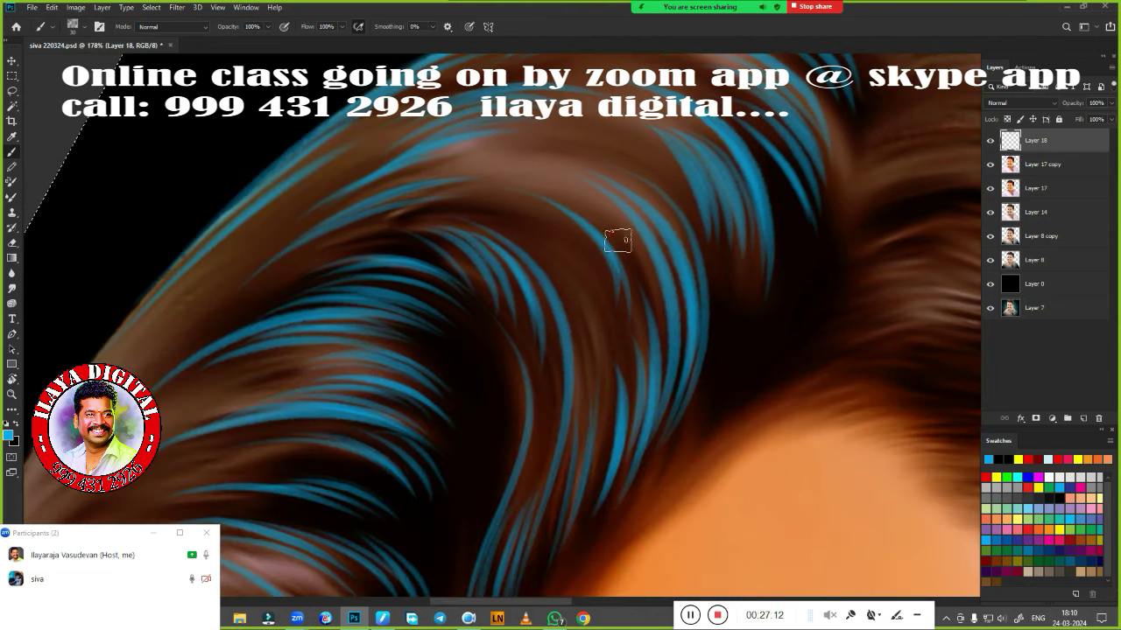
pyautogui.moveTo(608, 345); pyautogui.dragTo(521, 275)
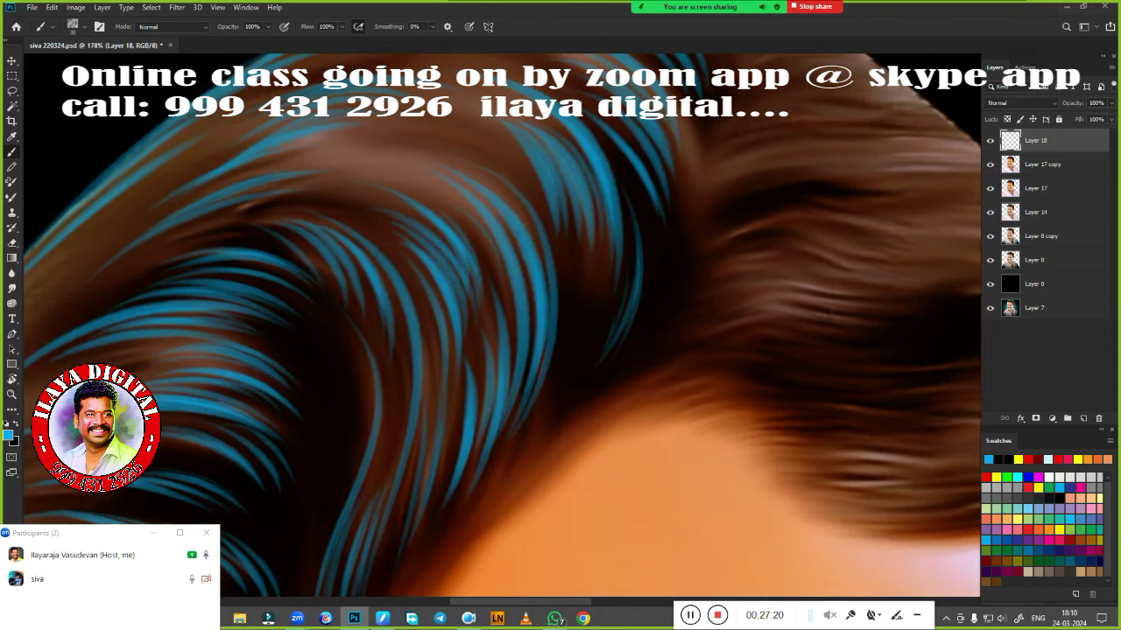
pyautogui.moveTo(535, 438)
pyautogui.mouseDown()
pyautogui.moveTo(688, 231)
pyautogui.moveTo(672, 367)
pyautogui.moveTo(563, 283)
pyautogui.moveTo(560, 474)
pyautogui.mouseUp()
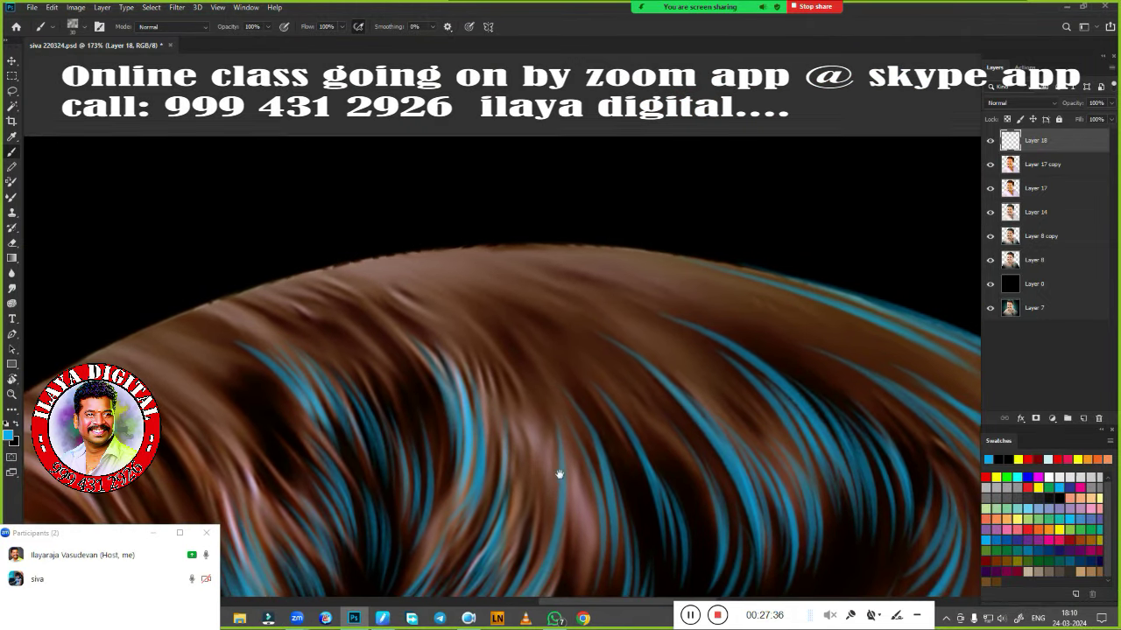
# Paint blue strands along the top of the hair from several canvas angles
pyautogui.moveTo(505, 240); pyautogui.dragTo(589, 243)
pyautogui.moveTo(411, 280); pyautogui.dragTo(523, 270)
pyautogui.moveTo(452, 292); pyautogui.dragTo(588, 256)
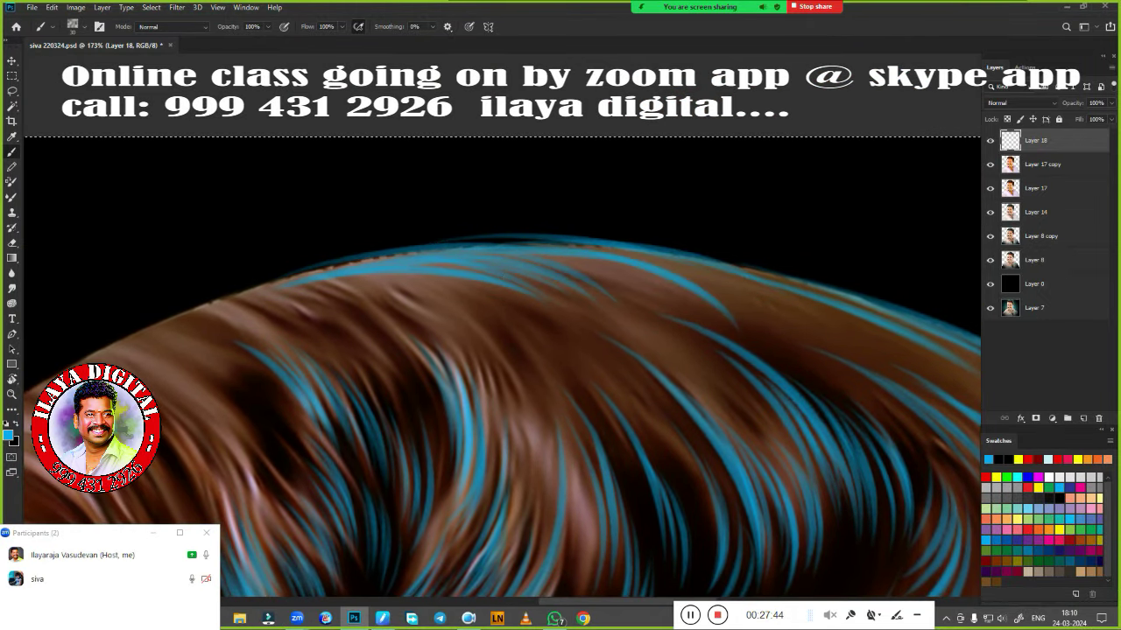
pyautogui.moveTo(672, 289); pyautogui.dragTo(807, 263)
pyautogui.moveTo(514, 240)
pyautogui.mouseDown()
pyautogui.moveTo(588, 295)
pyautogui.moveTo(505, 247)
pyautogui.mouseUp()
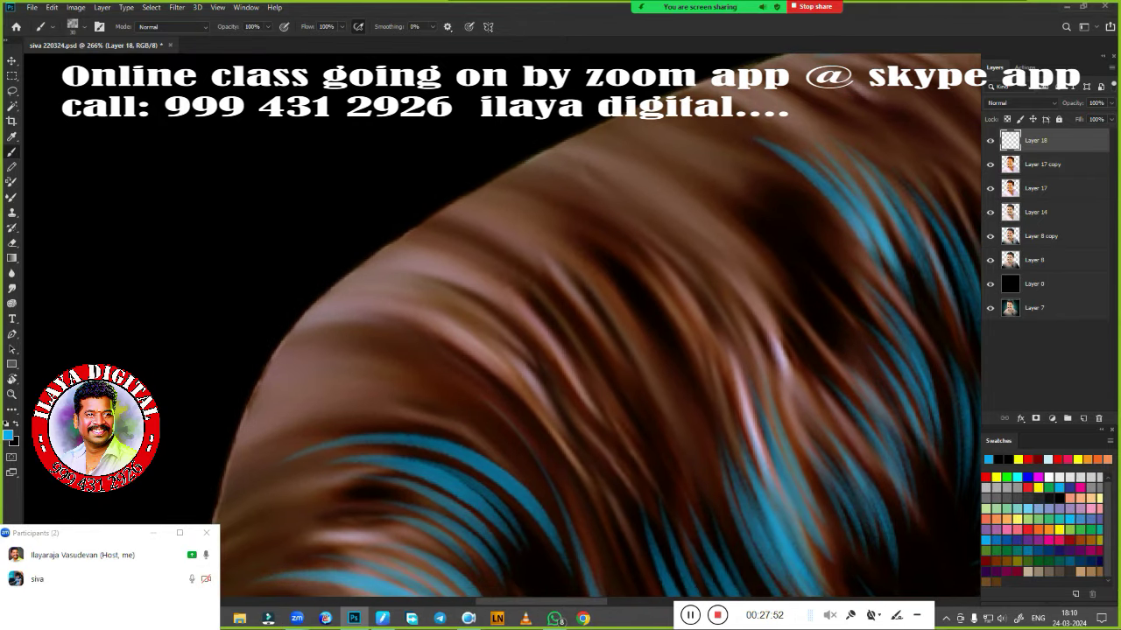
pyautogui.moveTo(561, 333); pyautogui.dragTo(491, 262)
pyautogui.moveTo(195, 380); pyautogui.dragTo(368, 263)
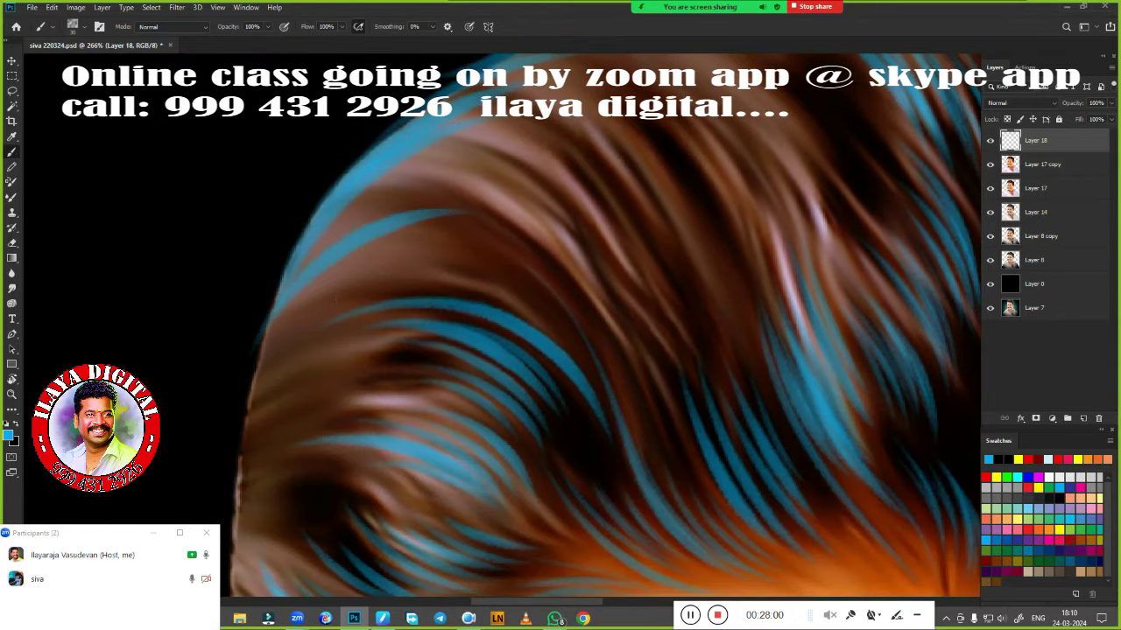
pyautogui.moveTo(402, 210)
pyautogui.mouseDown()
pyautogui.moveTo(426, 300)
pyautogui.moveTo(685, 335)
pyautogui.moveTo(576, 293)
pyautogui.moveTo(671, 332)
pyautogui.moveTo(613, 289)
pyautogui.mouseUp()
# Soften the hair's outer edge against the dark background with light strokes
pyautogui.moveTo(621, 338)
pyautogui.mouseDown()
pyautogui.moveTo(453, 380)
pyautogui.moveTo(533, 363)
pyautogui.moveTo(533, 304)
pyautogui.mouseUp()
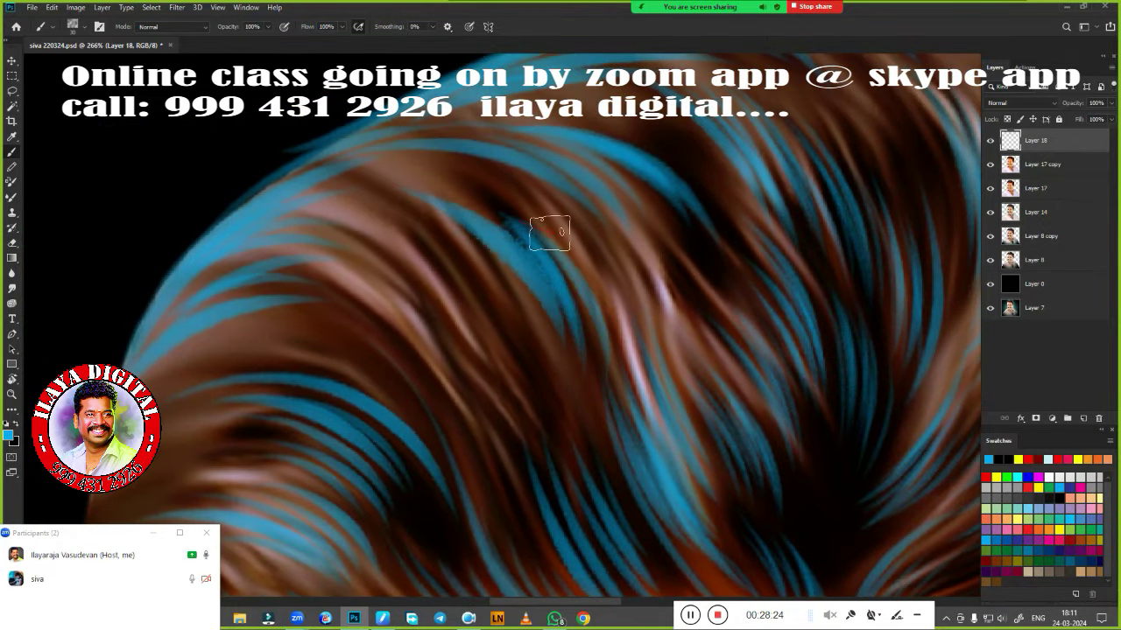
pyautogui.moveTo(549, 232)
pyautogui.mouseDown()
pyautogui.moveTo(370, 282)
pyautogui.moveTo(613, 162)
pyautogui.moveTo(603, 201)
pyautogui.moveTo(495, 237)
pyautogui.moveTo(517, 371)
pyautogui.mouseUp()
pyautogui.moveTo(709, 285)
pyautogui.mouseDown()
pyautogui.moveTo(538, 418)
pyautogui.moveTo(426, 367)
pyautogui.moveTo(543, 365)
pyautogui.mouseUp()
pyautogui.scroll(3, 453, 375)
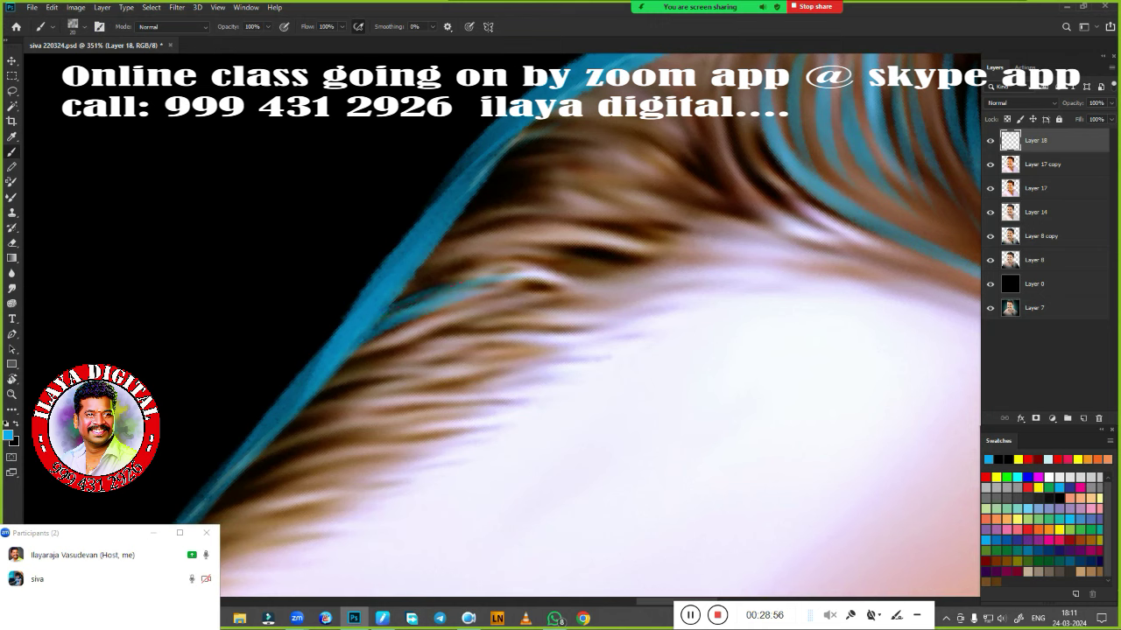
pyautogui.moveTo(422, 268)
pyautogui.mouseDown()
pyautogui.moveTo(741, 137)
pyautogui.moveTo(490, 289)
pyautogui.moveTo(423, 348)
pyautogui.mouseUp()
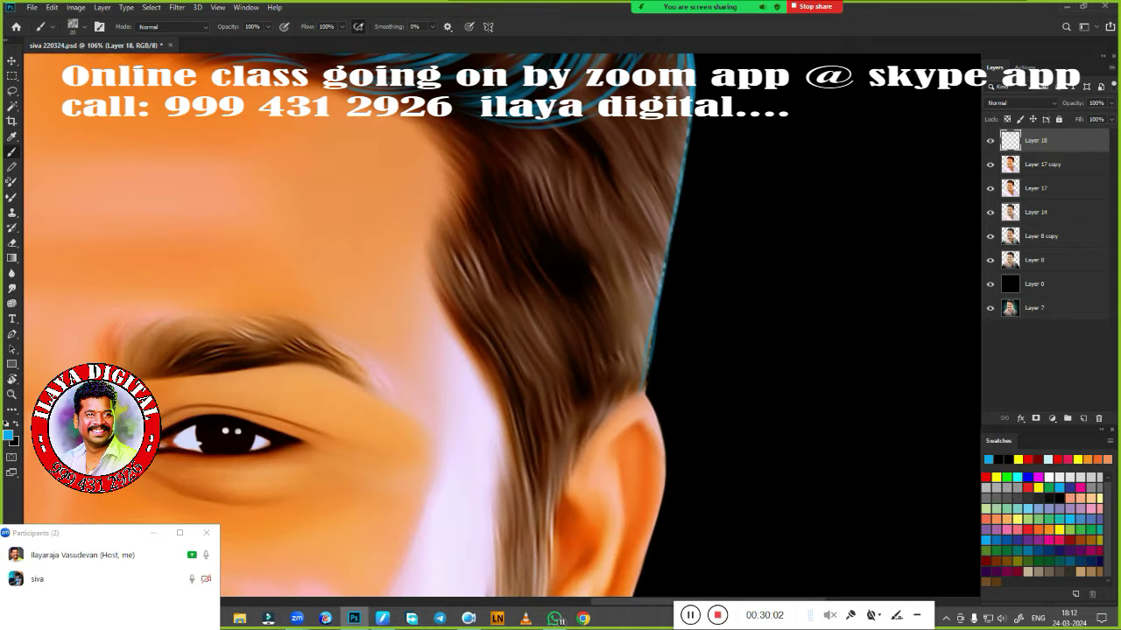
pyautogui.press('r')
pyautogui.moveTo(531, 400)
pyautogui.mouseDown()
pyautogui.moveTo(428, 451)
pyautogui.moveTo(683, 220)
pyautogui.mouseUp()
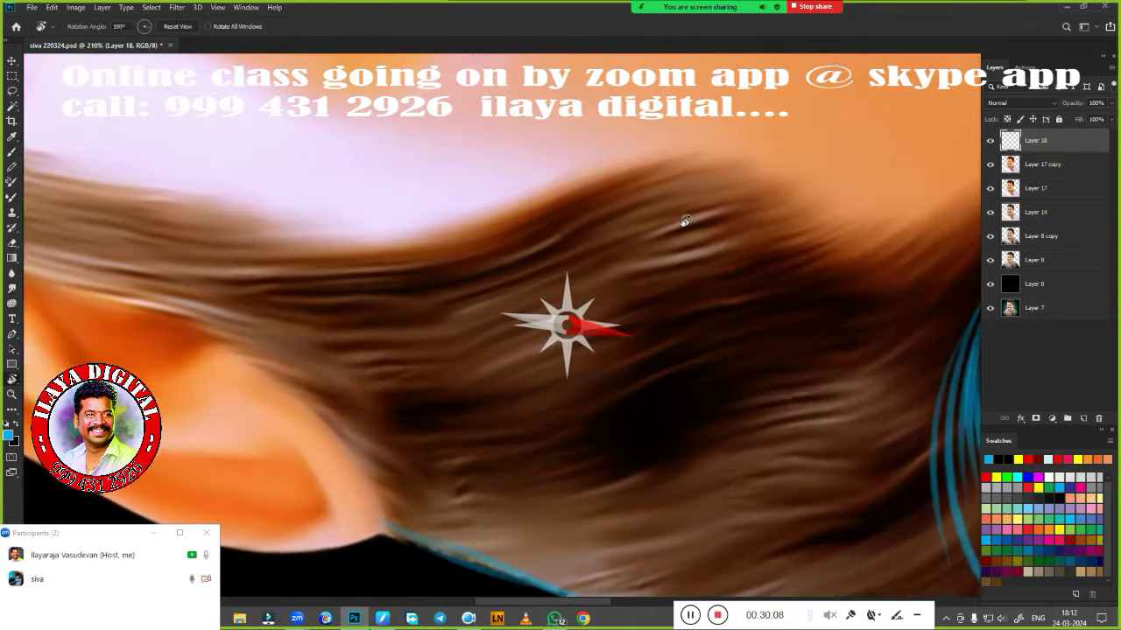
# Return to the Brush and paint blue strands across the hair, including the darker area
pyautogui.scroll(2, 526, 306)
pyautogui.press('b')
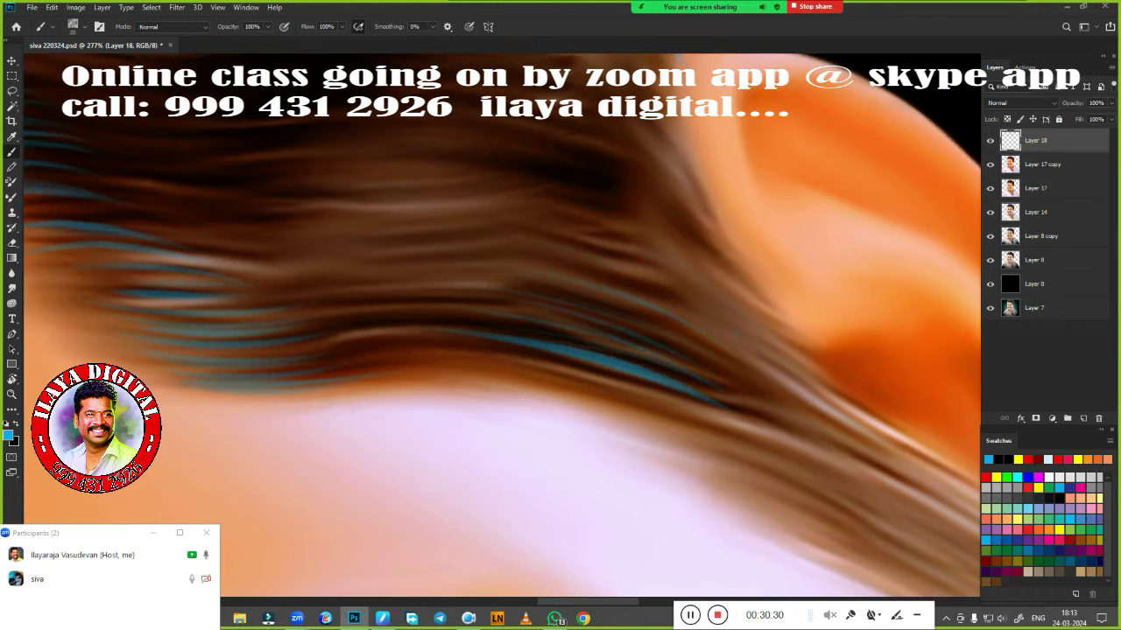
pyautogui.moveTo(526, 254); pyautogui.dragTo(735, 333)
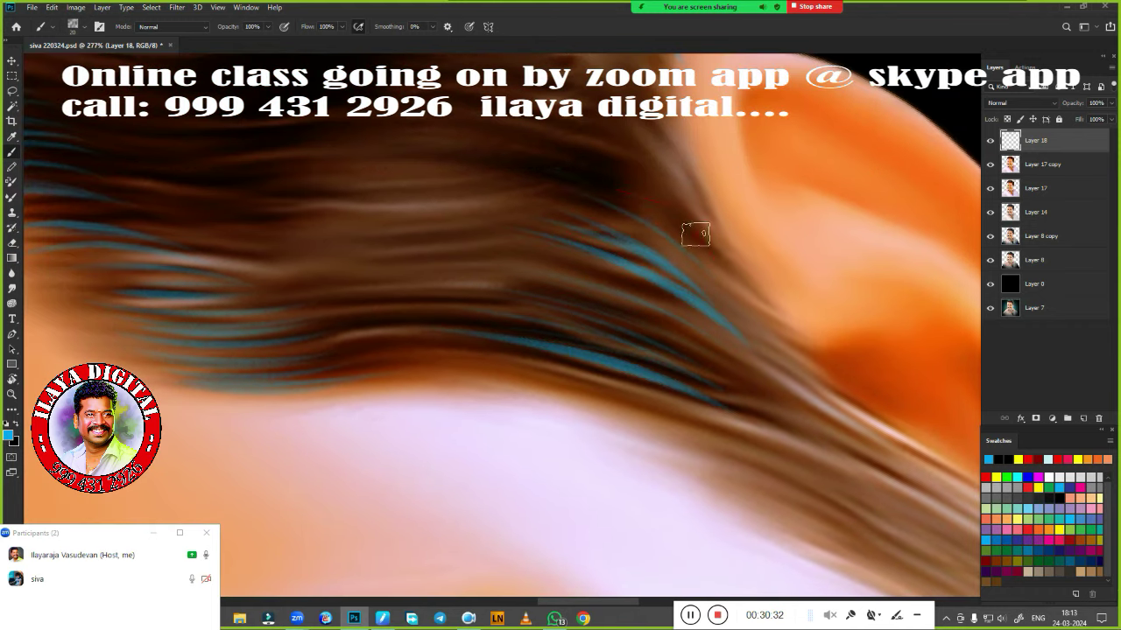
pyautogui.moveTo(525, 157); pyautogui.dragTo(700, 229)
pyautogui.moveTo(487, 263); pyautogui.dragTo(686, 336)
pyautogui.moveTo(456, 289); pyautogui.dragTo(679, 411)
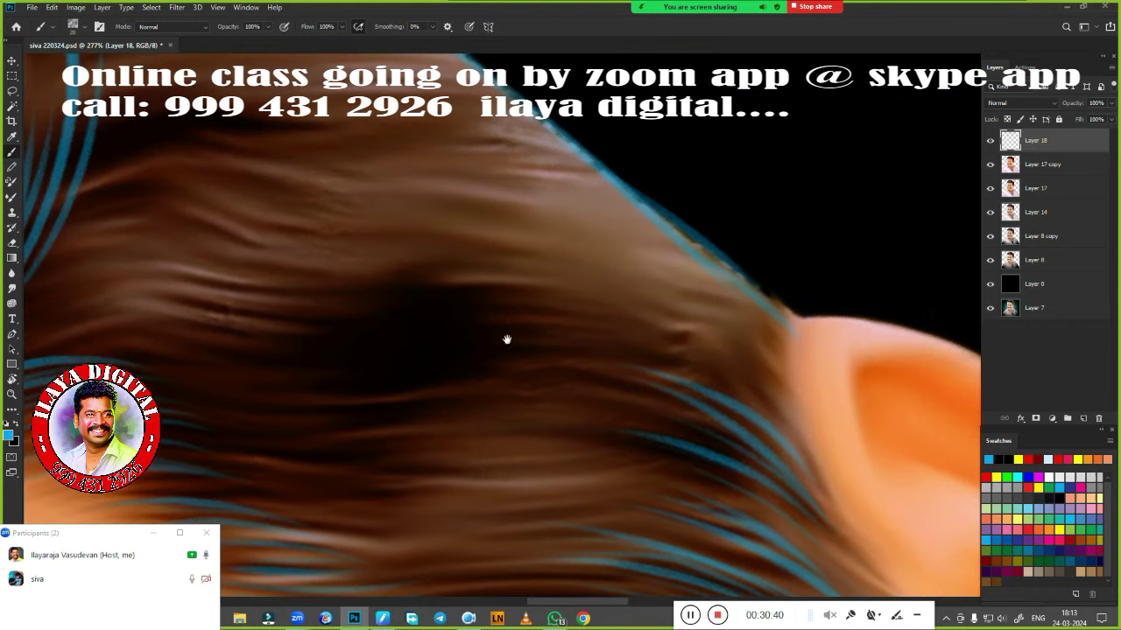
pyautogui.moveTo(506, 338); pyautogui.dragTo(744, 372)
pyautogui.moveTo(576, 250); pyautogui.dragTo(753, 333)
pyautogui.moveTo(633, 195); pyautogui.dragTo(770, 420)
# Brush a further run of blue highlight strands across the hair
pyautogui.moveTo(378, 366); pyautogui.dragTo(667, 308)
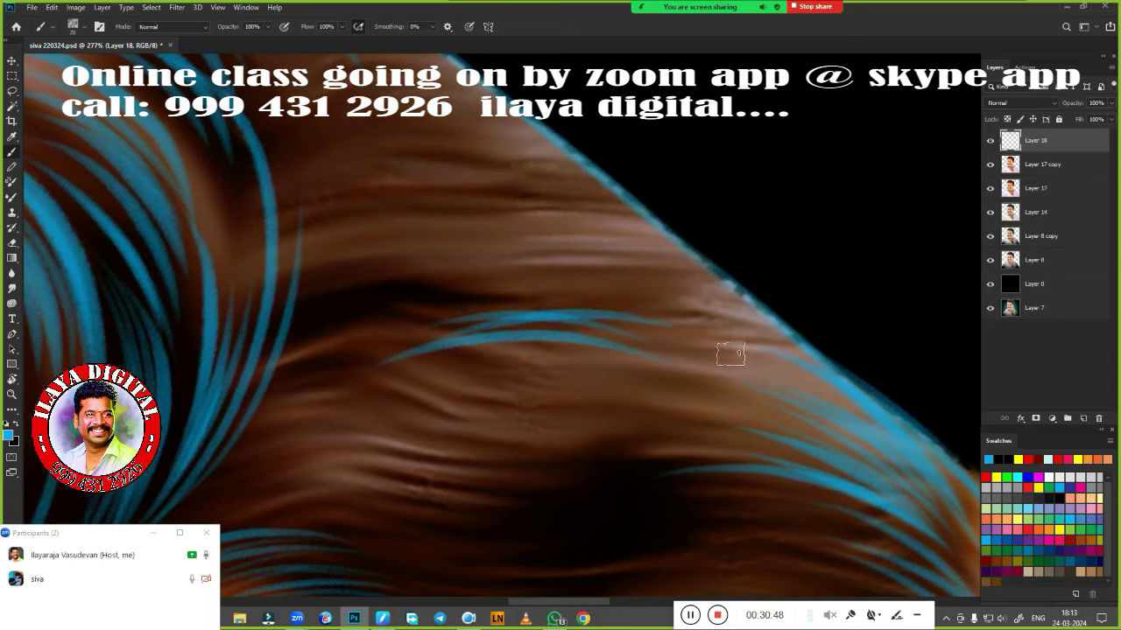
pyautogui.moveTo(462, 311); pyautogui.dragTo(686, 263)
pyautogui.moveTo(477, 284); pyautogui.dragTo(714, 215)
pyautogui.moveTo(506, 350); pyautogui.dragTo(665, 320)
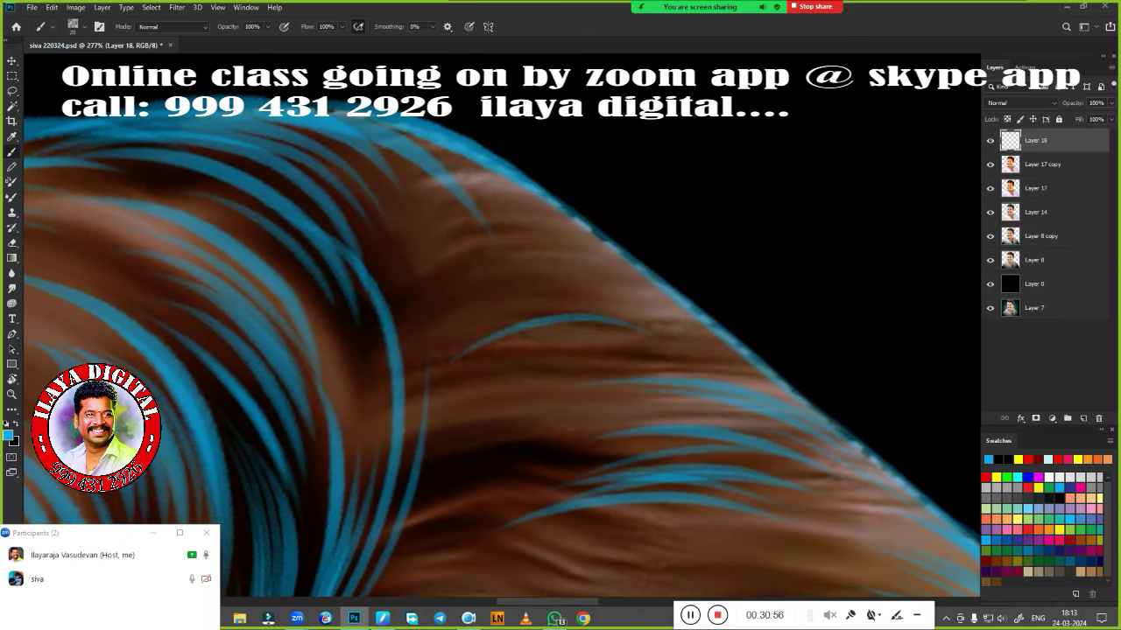
pyautogui.moveTo(504, 332); pyautogui.dragTo(672, 280)
pyautogui.moveTo(467, 262); pyautogui.dragTo(596, 233)
pyautogui.moveTo(433, 234)
pyautogui.mouseDown()
pyautogui.moveTo(581, 188)
pyautogui.moveTo(542, 317)
pyautogui.moveTo(370, 306)
pyautogui.mouseUp()
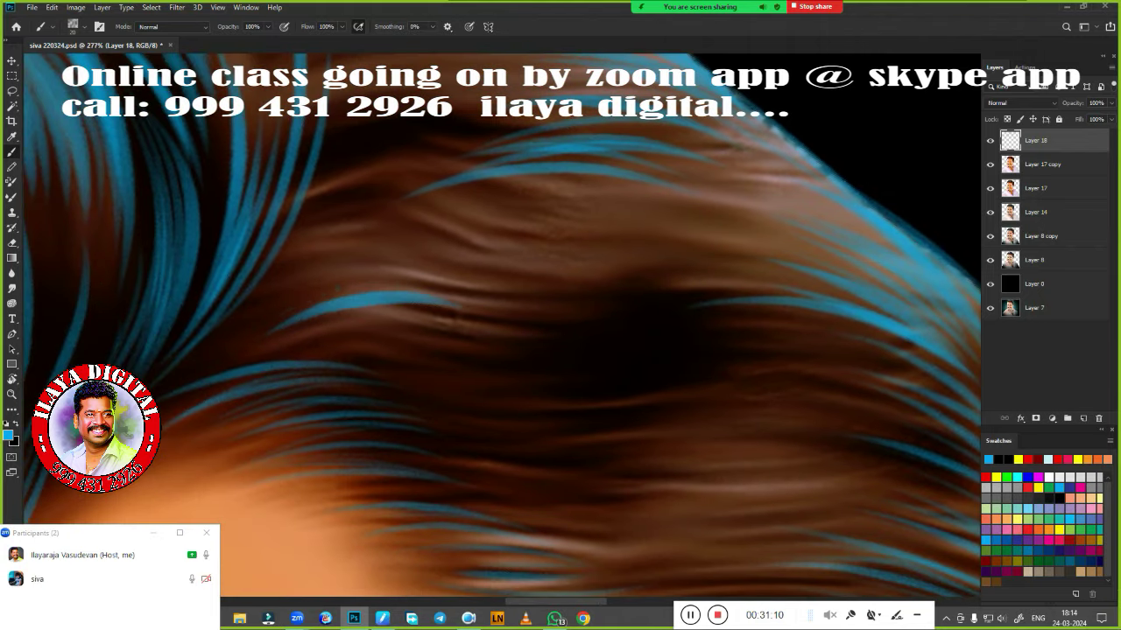
pyautogui.moveTo(298, 302); pyautogui.dragTo(477, 273)
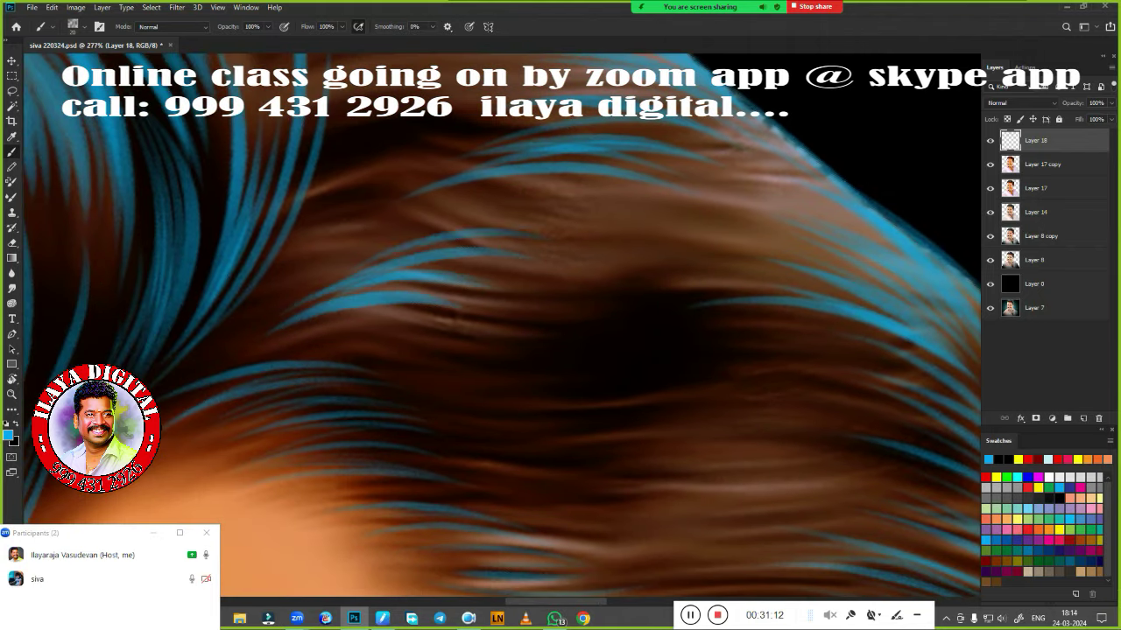
pyautogui.moveTo(359, 263); pyautogui.dragTo(595, 199)
pyautogui.moveTo(411, 429); pyautogui.dragTo(482, 210)
pyautogui.moveTo(438, 376); pyautogui.dragTo(399, 206)
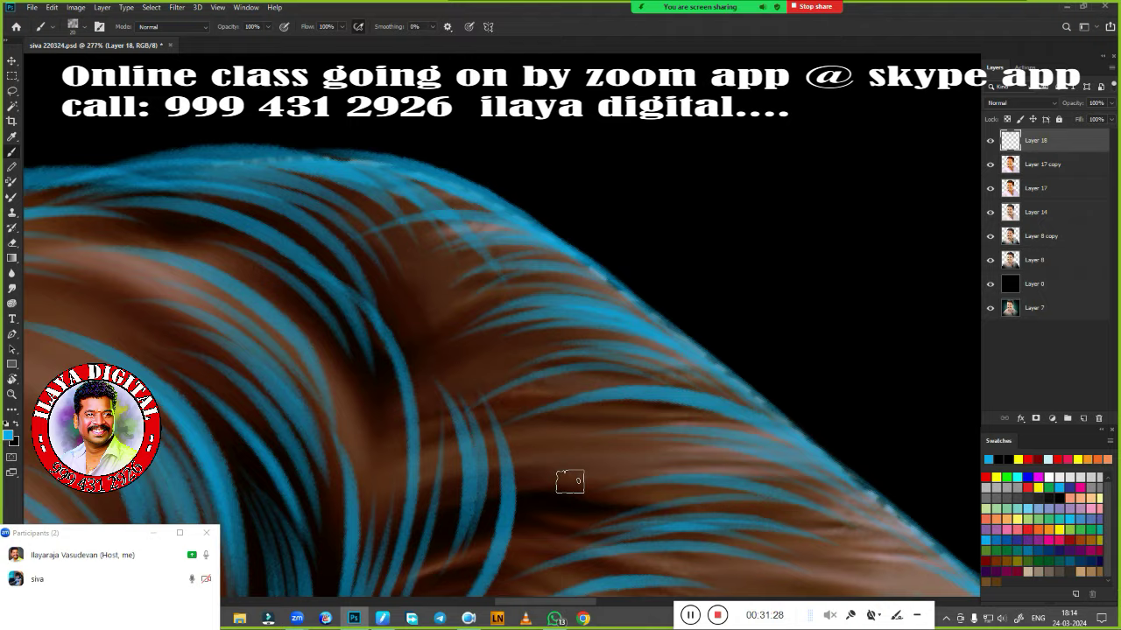
# Retouch blue and brown strokes above the ear and down to the sideburn
pyautogui.moveTo(569, 480)
pyautogui.mouseDown()
pyautogui.moveTo(566, 306)
pyautogui.moveTo(350, 170)
pyautogui.mouseUp()
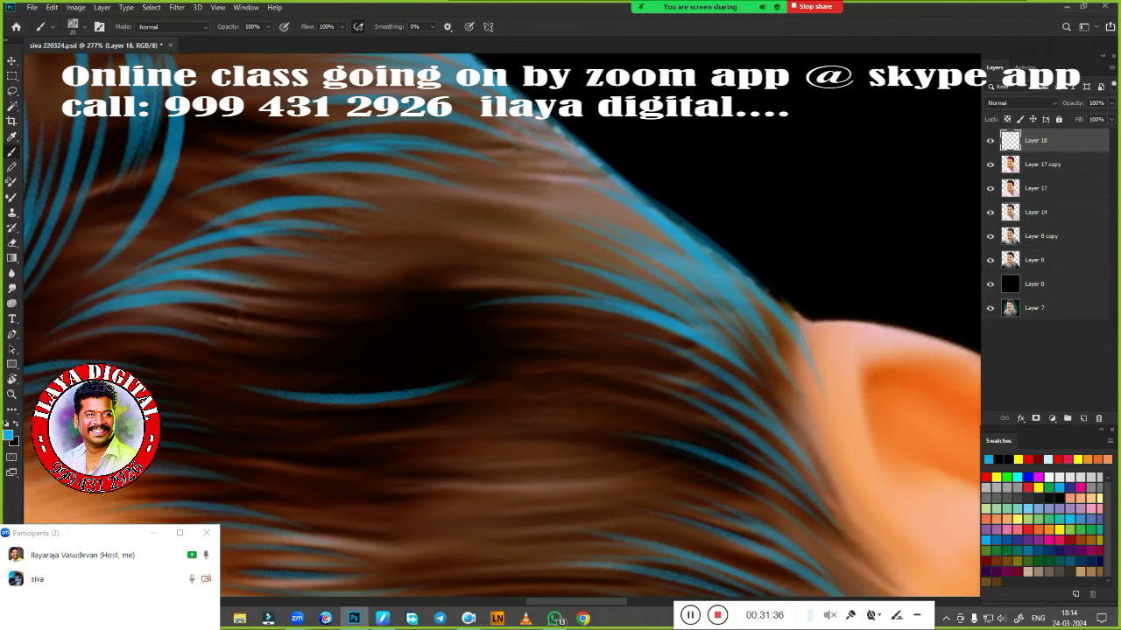
pyautogui.moveTo(310, 392); pyautogui.dragTo(482, 359)
pyautogui.moveTo(548, 445); pyautogui.dragTo(574, 535)
pyautogui.moveTo(394, 359)
pyautogui.mouseDown()
pyautogui.moveTo(543, 320)
pyautogui.moveTo(552, 342)
pyautogui.moveTo(520, 437)
pyautogui.moveTo(413, 403)
pyautogui.moveTo(543, 374)
pyautogui.mouseUp()
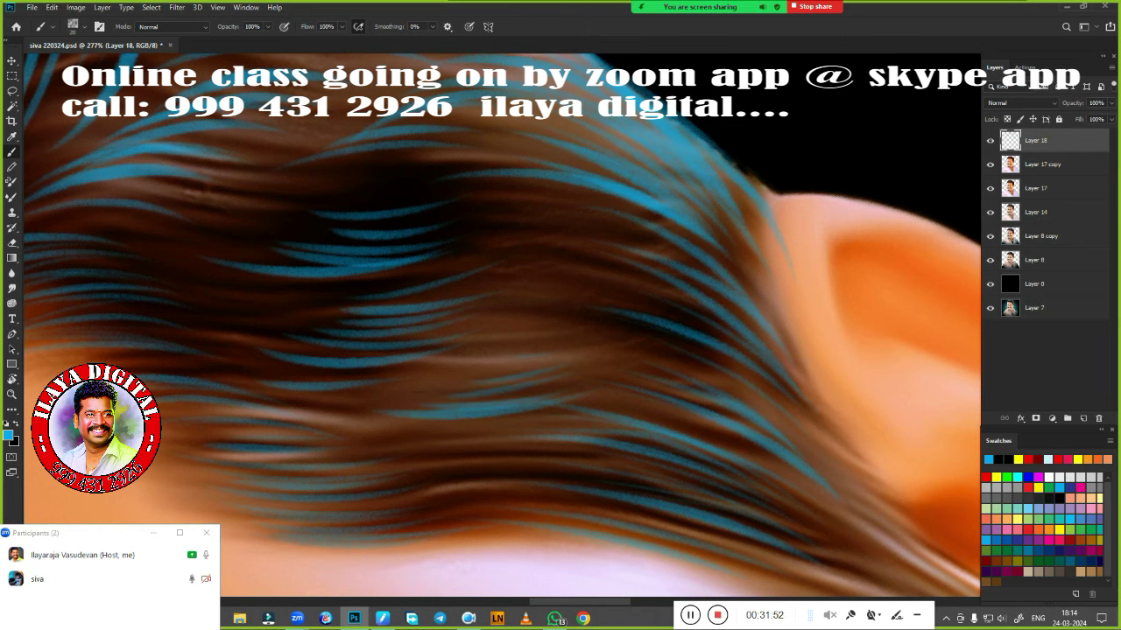
pyautogui.moveTo(638, 231)
pyautogui.mouseDown()
pyautogui.moveTo(613, 158)
pyautogui.moveTo(507, 283)
pyautogui.moveTo(525, 368)
pyautogui.mouseUp()
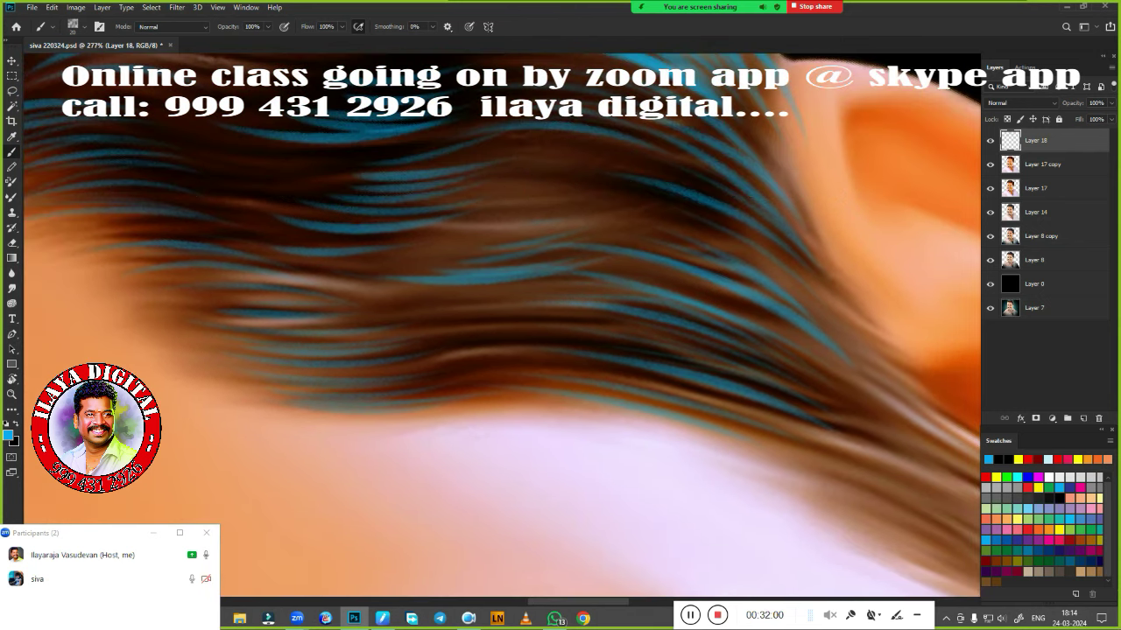
pyautogui.moveTo(613, 368)
pyautogui.mouseDown()
pyautogui.moveTo(622, 418)
pyautogui.moveTo(565, 380)
pyautogui.moveTo(583, 438)
pyautogui.moveTo(670, 447)
pyautogui.moveTo(578, 420)
pyautogui.mouseUp()
pyautogui.moveTo(526, 520); pyautogui.dragTo(547, 342)
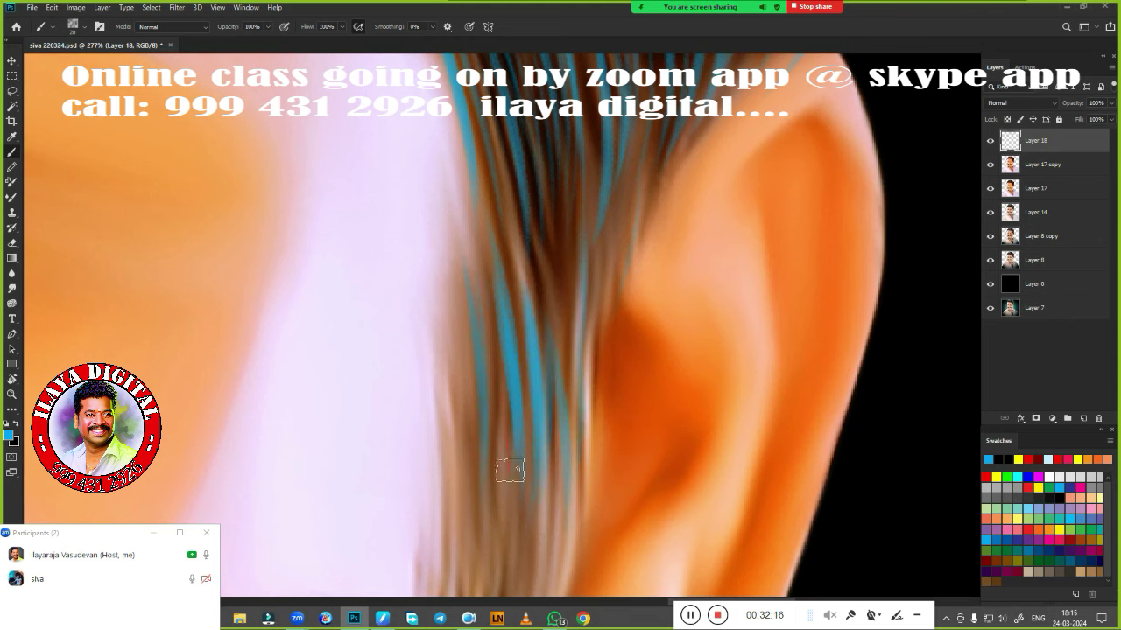
pyautogui.moveTo(510, 470); pyautogui.dragTo(598, 222)
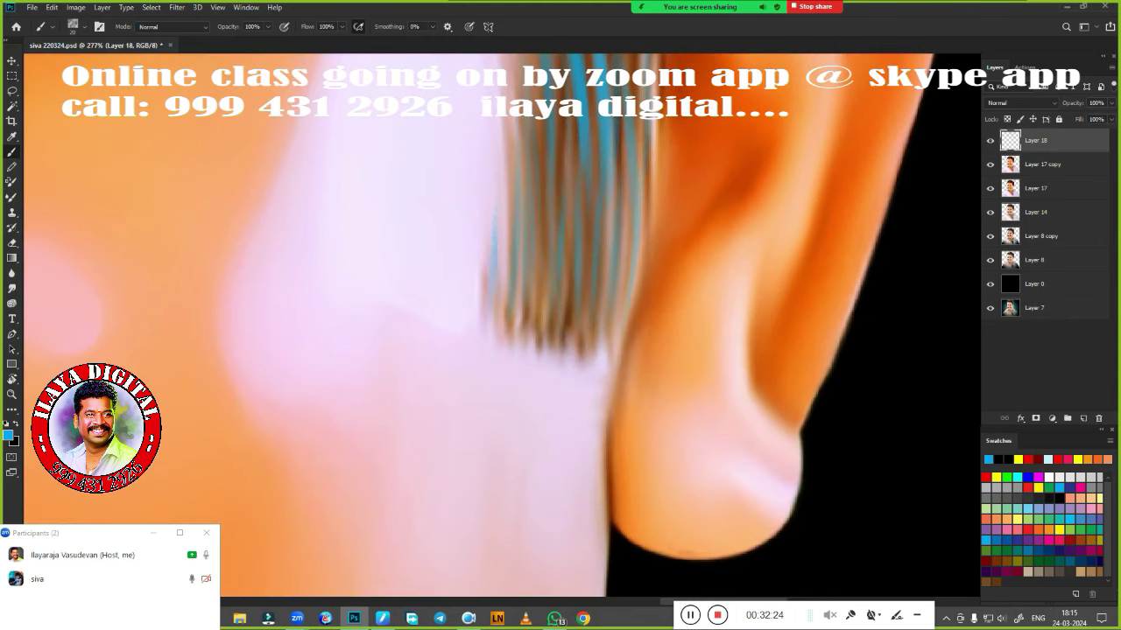
# Zoom and pan back up to the top of the hair to review the strands
pyautogui.scroll(-2, 578, 386)
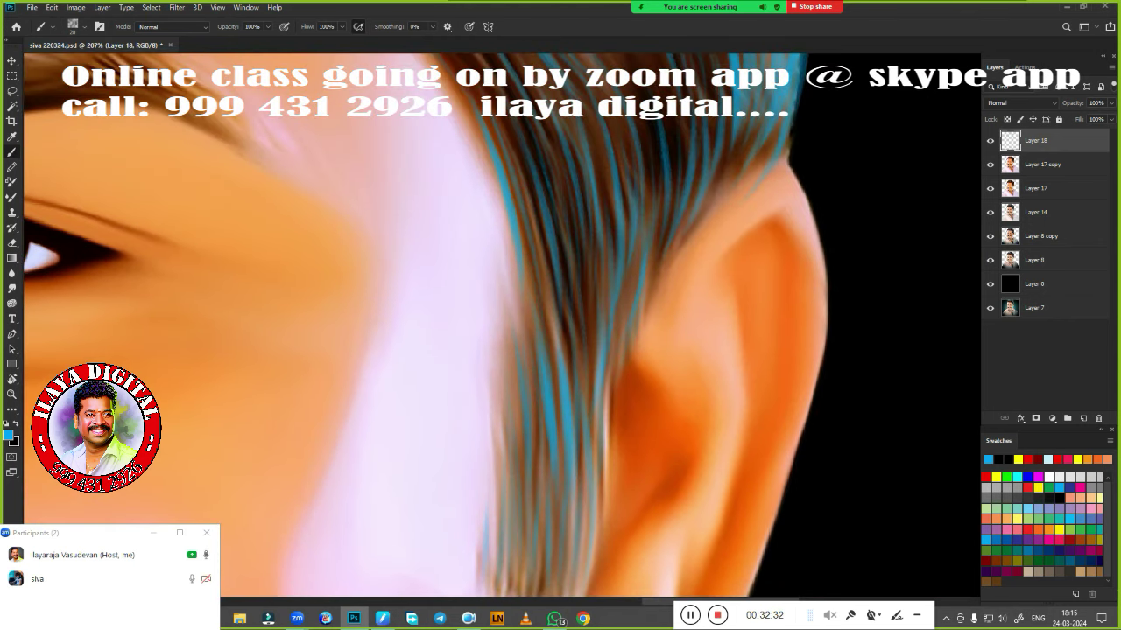
pyautogui.scroll(-3, 636, 447)
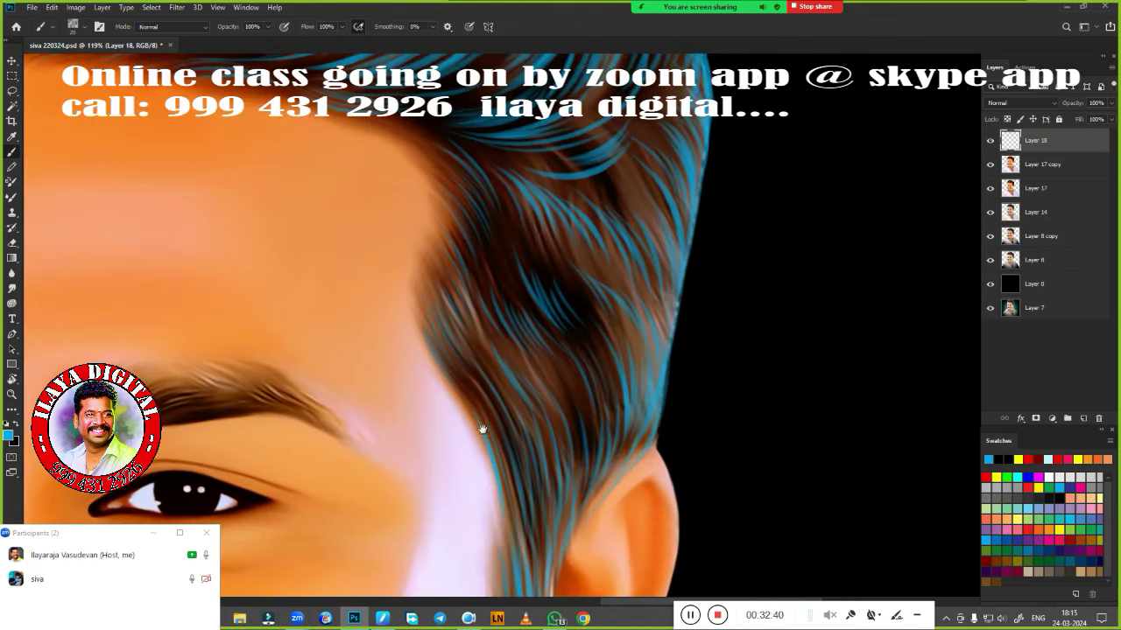
pyautogui.moveTo(619, 232); pyautogui.dragTo(490, 420)
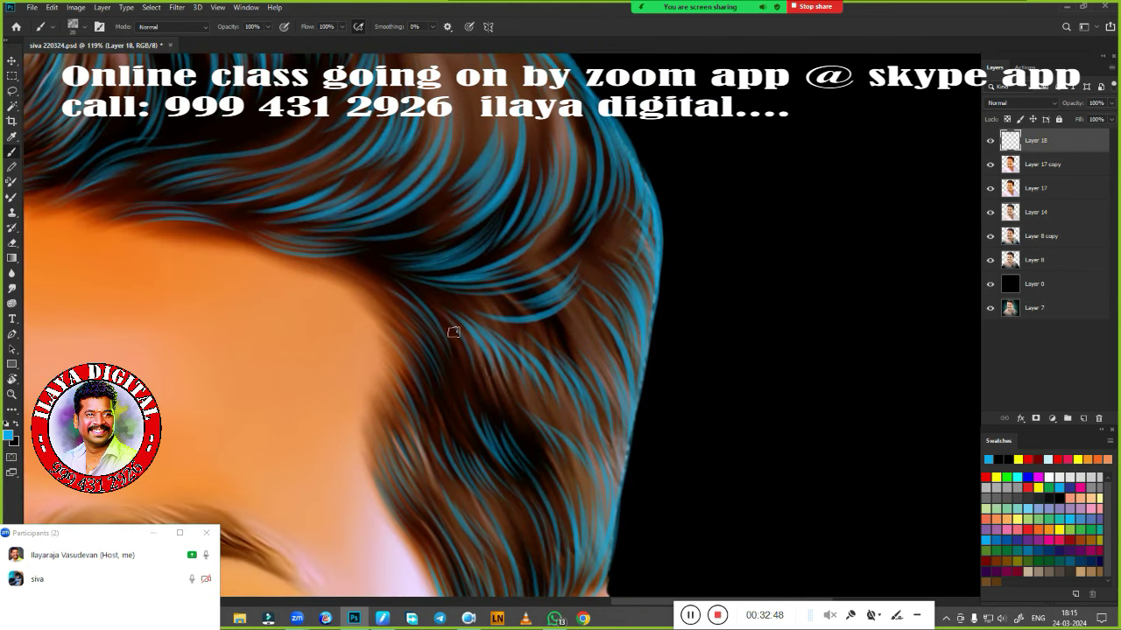
pyautogui.moveTo(450, 325); pyautogui.dragTo(525, 490)
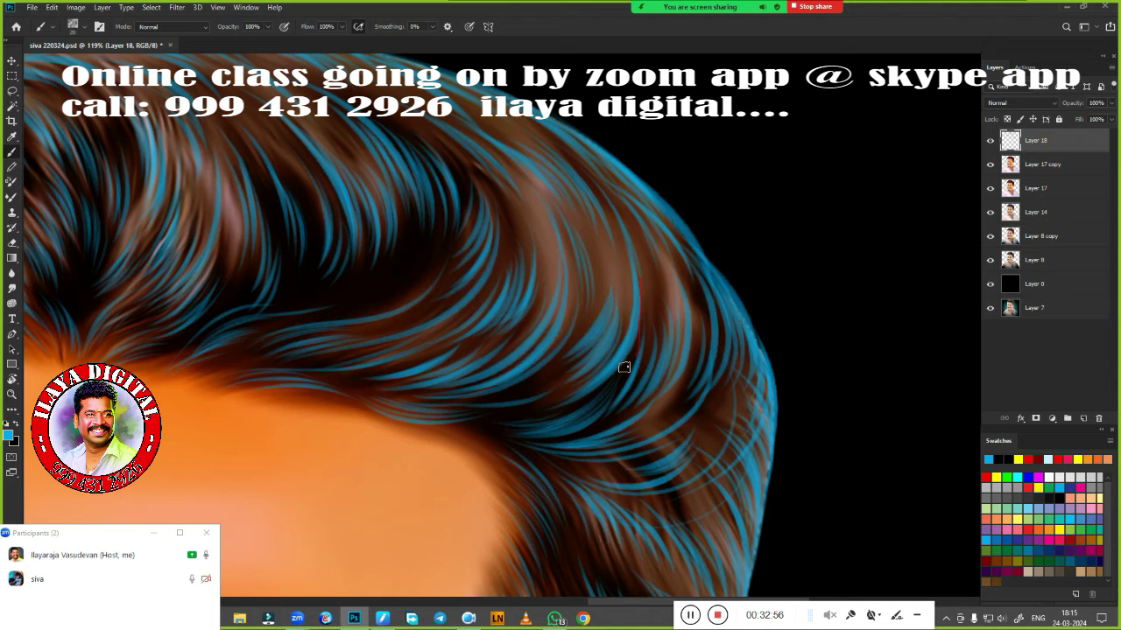
pyautogui.scroll(-1, 626, 370)
pyautogui.scroll(-2, 555, 408)
pyautogui.scroll(5, 400, 275)
pyautogui.scroll(-1, 528, 412)
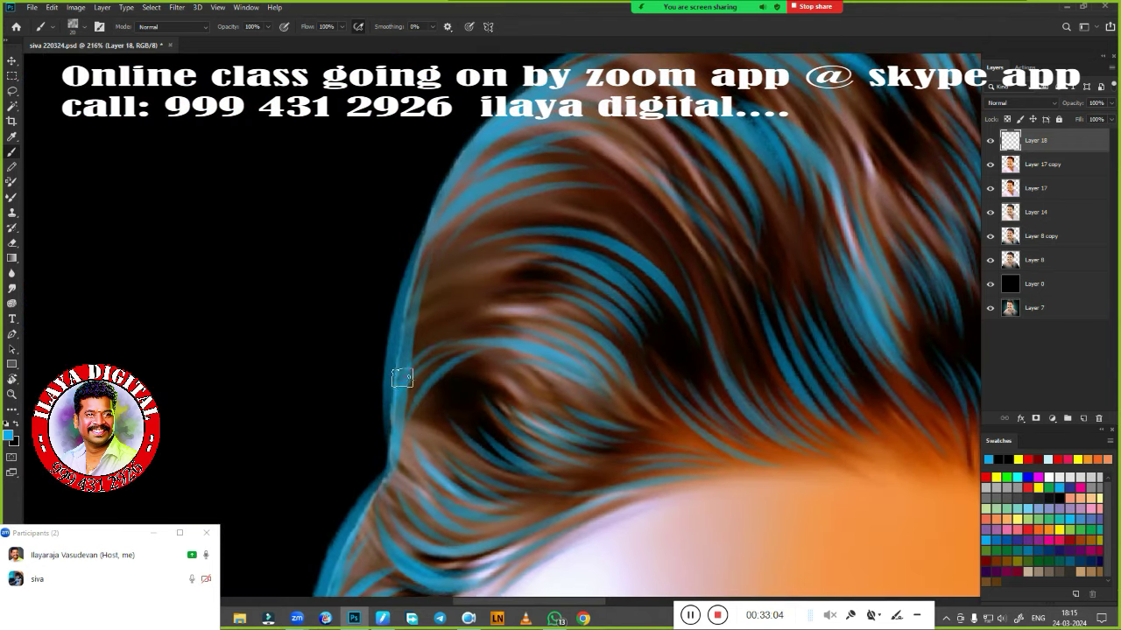
pyautogui.scroll(-2, 474, 178)
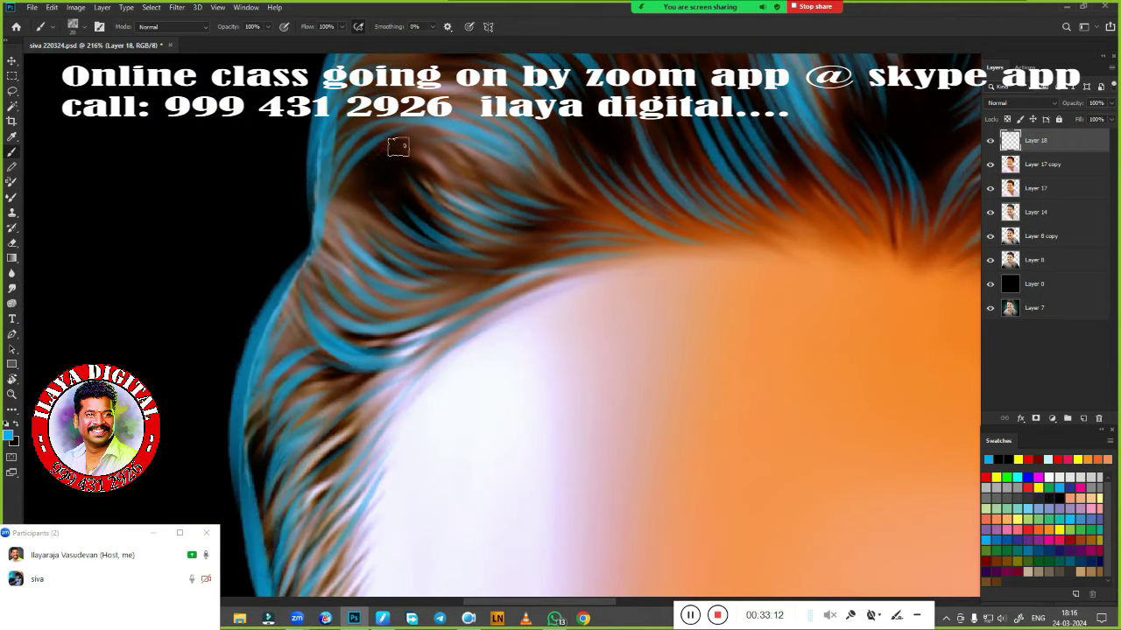
pyautogui.scroll(-2, 463, 293)
pyautogui.scroll(-1, 648, 375)
pyautogui.scroll(2, 604, 270)
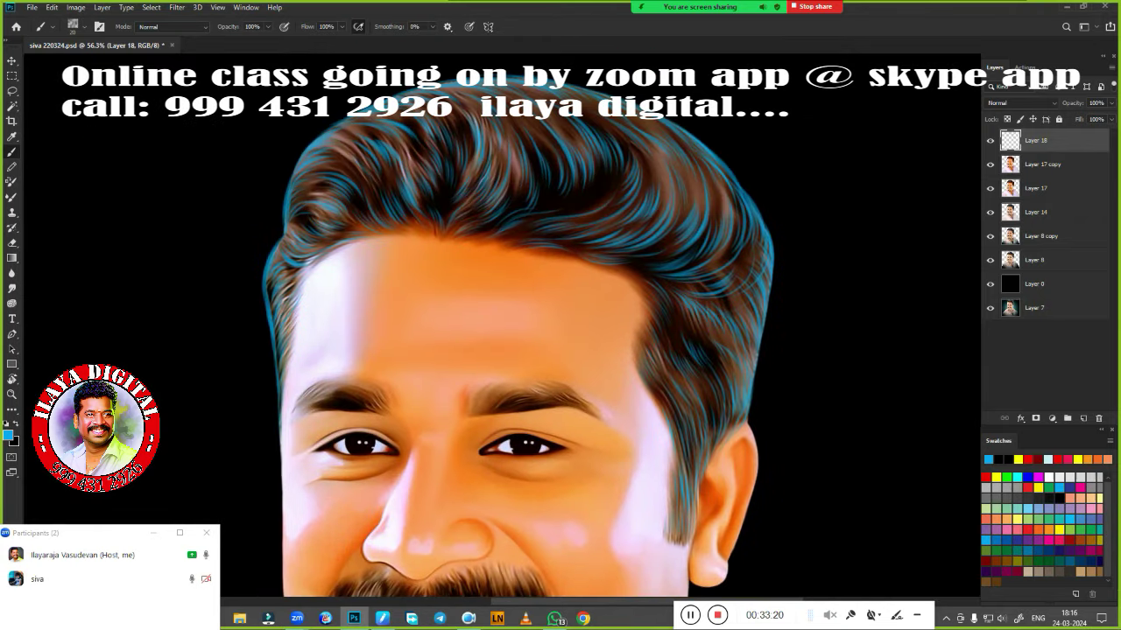
# Hide Layer 18, then lasso the hair region, including the side hair, on Layer 17 copy
pyautogui.click(991, 140)
pyautogui.click(1041, 165)
pyautogui.press('l')
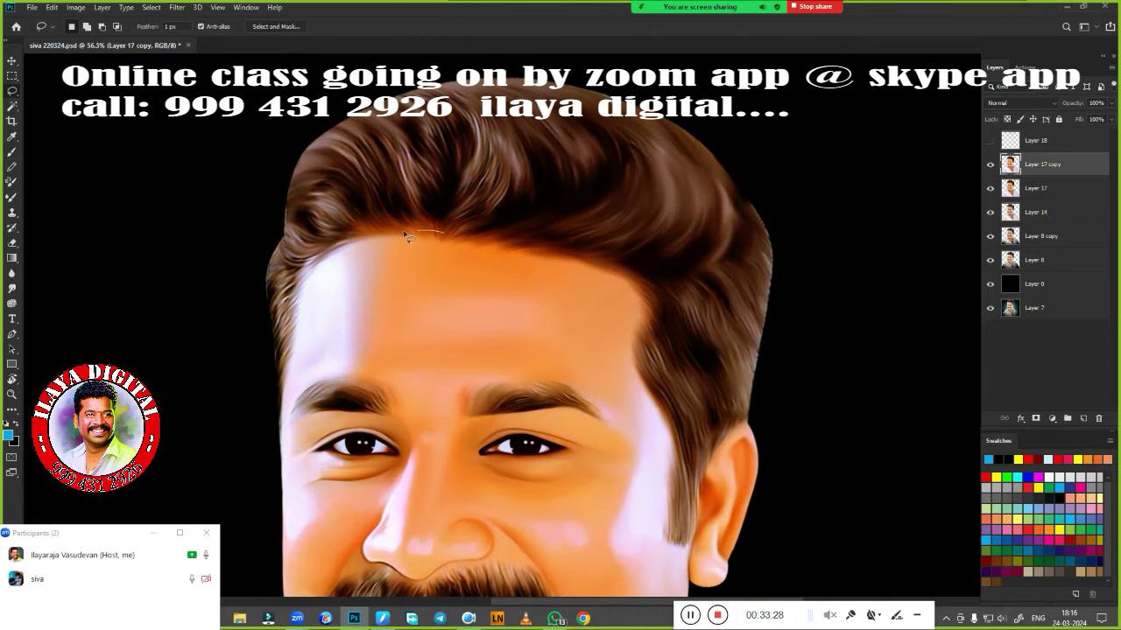
pyautogui.moveTo(282, 421); pyautogui.dragTo(642, 285)
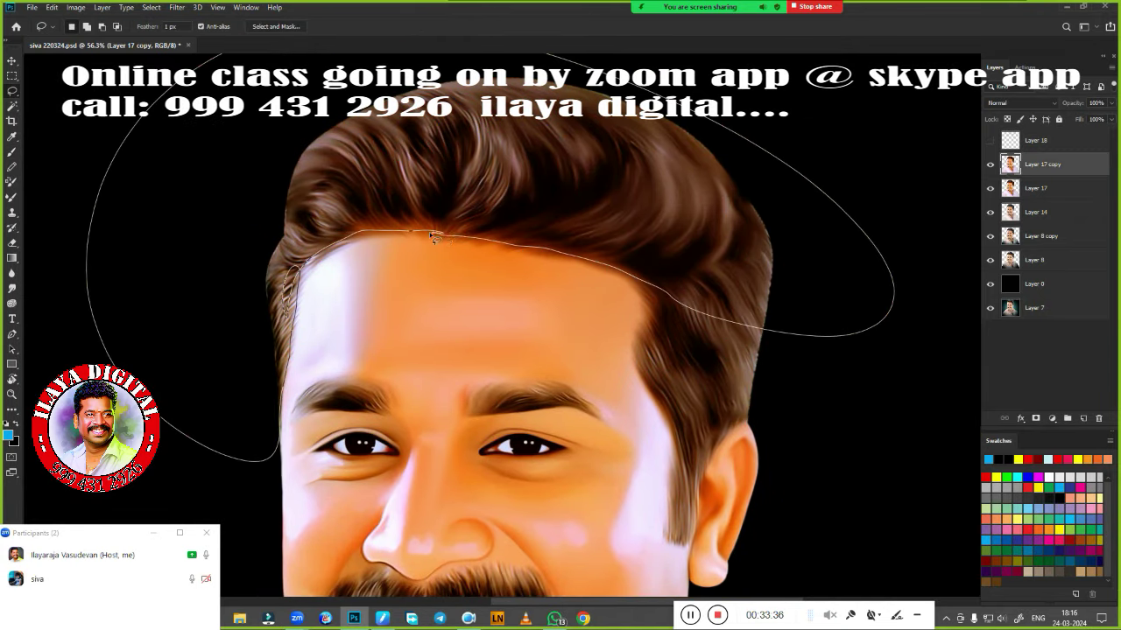
pyautogui.moveTo(434, 237)
pyautogui.mouseDown()
pyautogui.moveTo(644, 282)
pyautogui.moveTo(646, 346)
pyautogui.mouseUp()
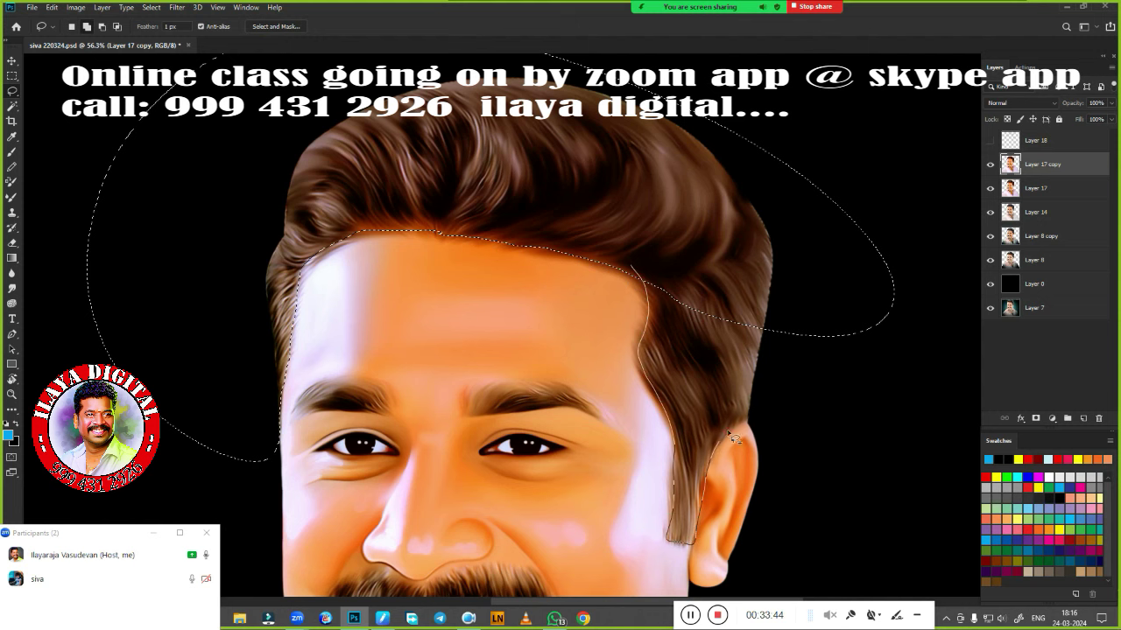
pyautogui.moveTo(734, 438); pyautogui.dragTo(671, 238)
pyautogui.scroll(-3, 733, 325)
# Feather the hair selection by 50 pixels and copy it to a new Layer 19
pyautogui.hotkey('shift', 'F6')
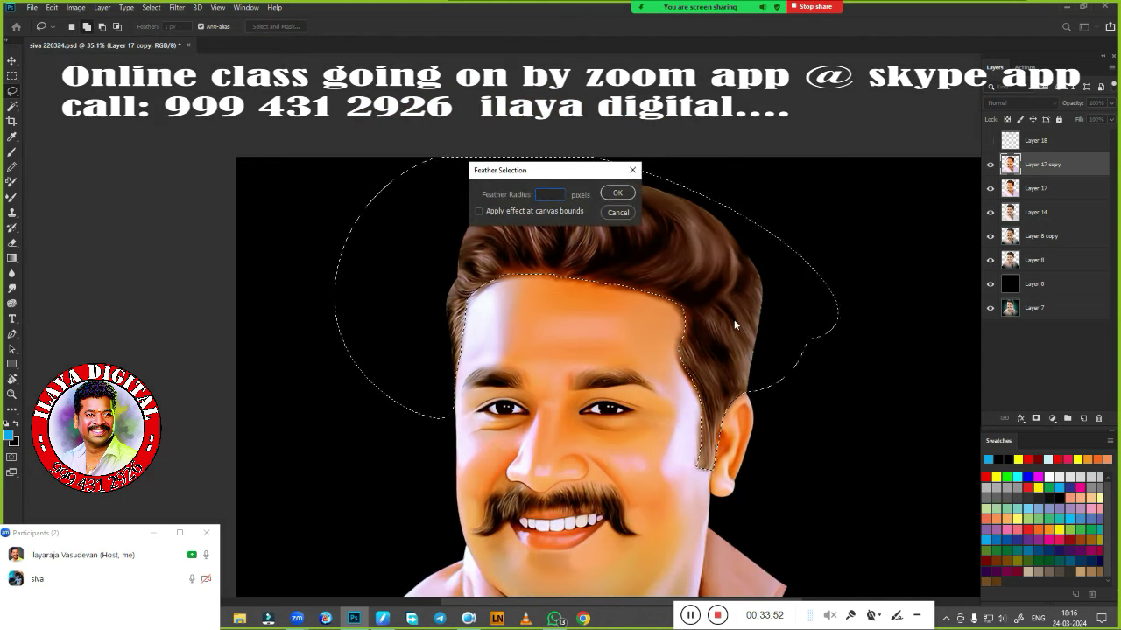
pyautogui.write('3050')
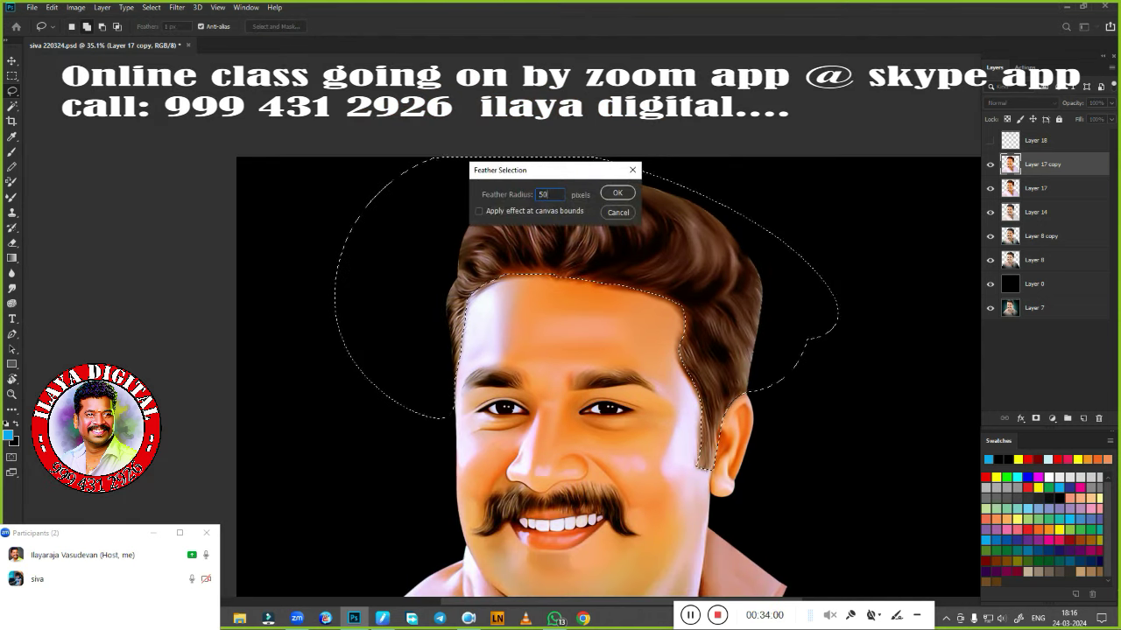
pyautogui.press('Return')
pyautogui.hotkey('ctrl', 'j')
pyautogui.hotkey('ctrl', 'k')
pyautogui.press('Escape')
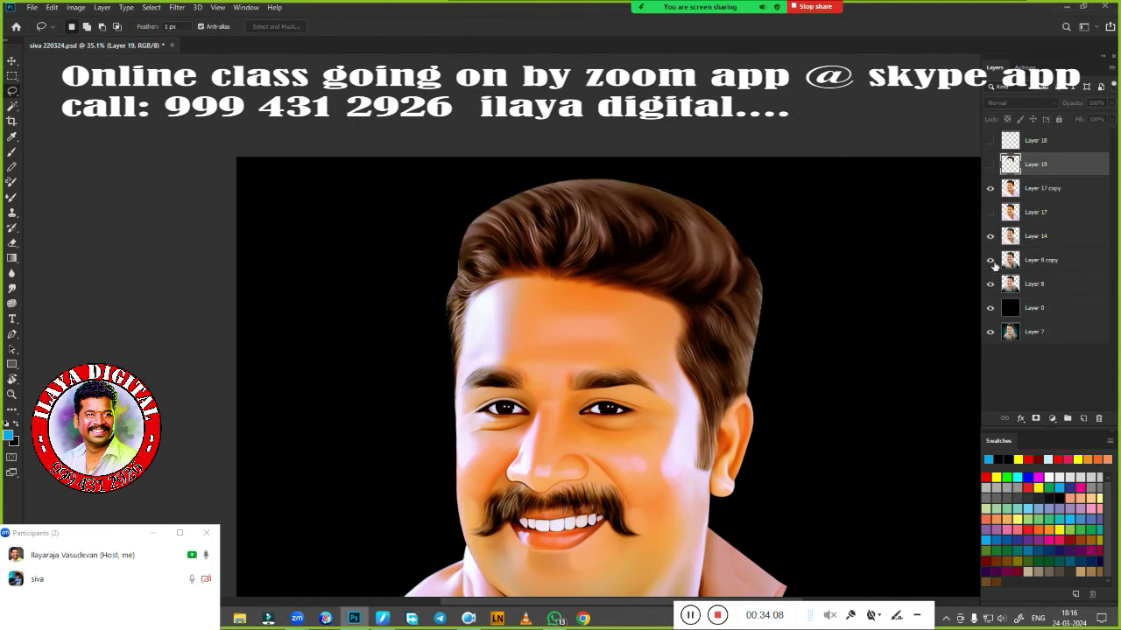
# Hide the face layers to view the hair alone, then show them again
pyautogui.moveTo(992, 265); pyautogui.dragTo(990, 188)
pyautogui.click(1033, 307)
pyautogui.click(947, 217)
pyautogui.click(990, 164)
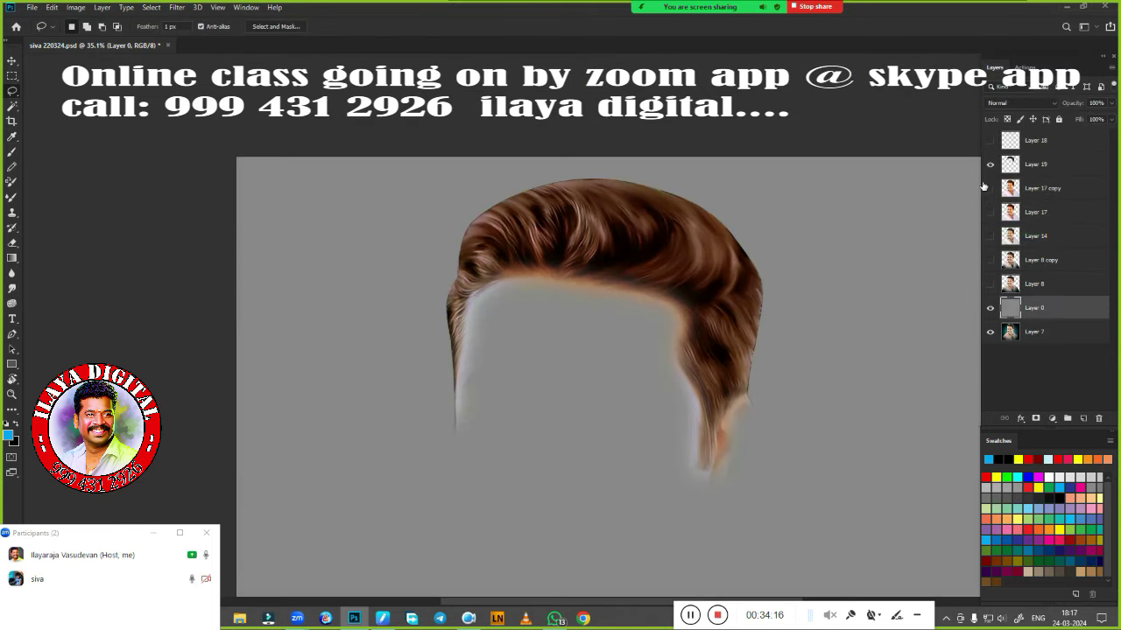
pyautogui.click(991, 187)
pyautogui.click(990, 140)
pyautogui.click(990, 212)
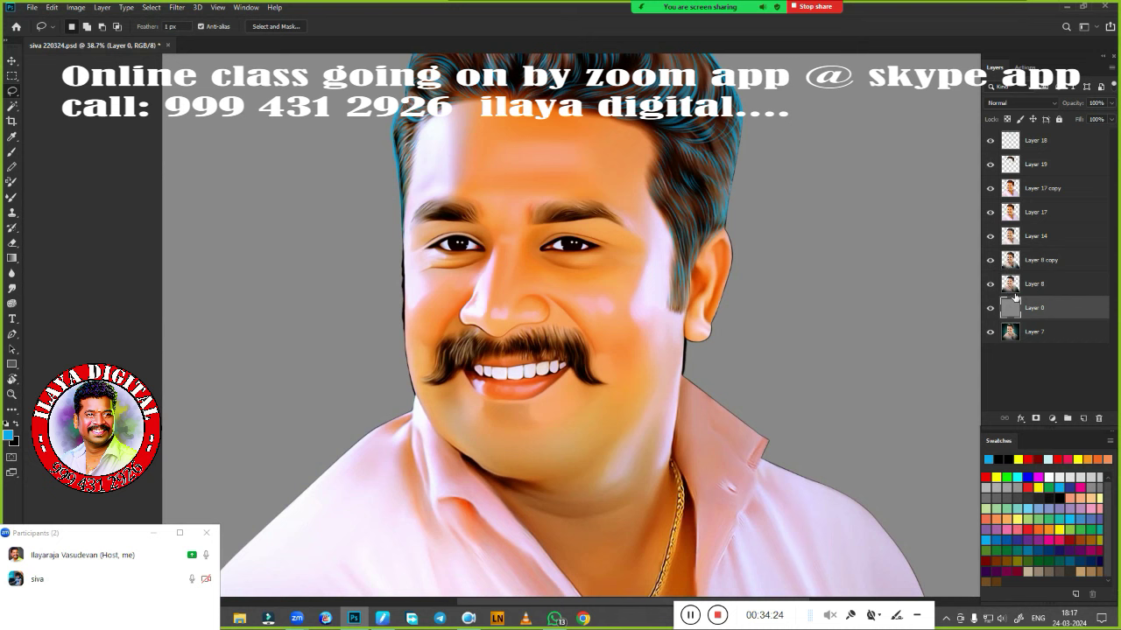
# Make Layer 19 active, hide Layers 17 and 14, and briefly view the hair on its own
pyautogui.keyDown('ctrl'); pyautogui.click(1010, 283); pyautogui.keyUp('ctrl')
pyautogui.click(1051, 261)
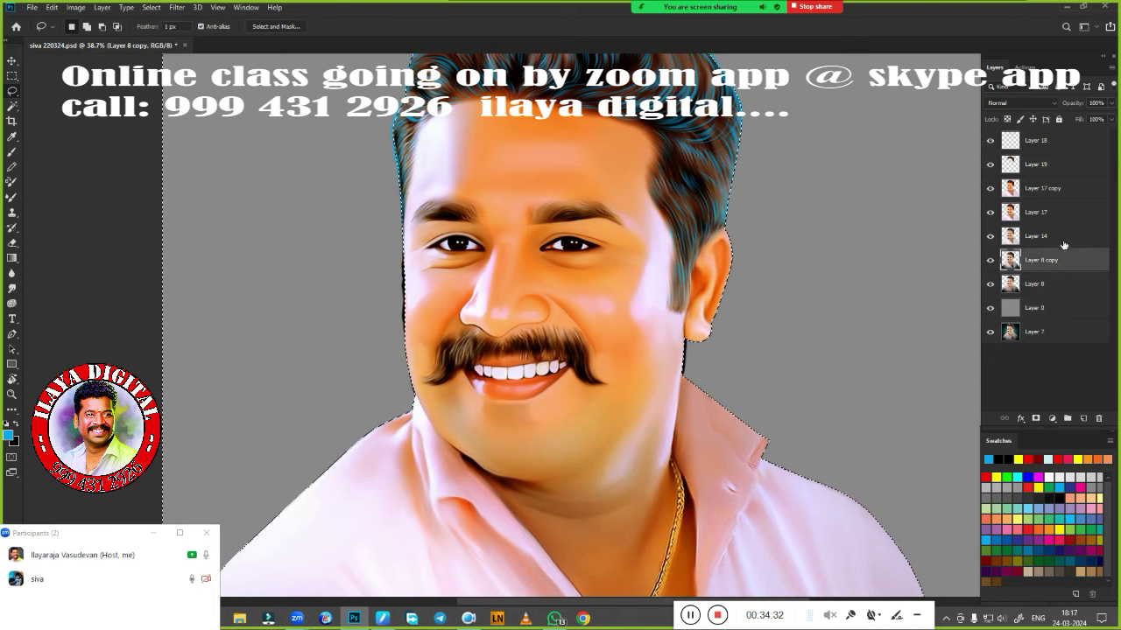
pyautogui.hotkey('ctrl', 'd')
pyautogui.click(1041, 163)
pyautogui.moveTo(991, 212); pyautogui.dragTo(990, 284)
pyautogui.scroll(-1, 516, 195)
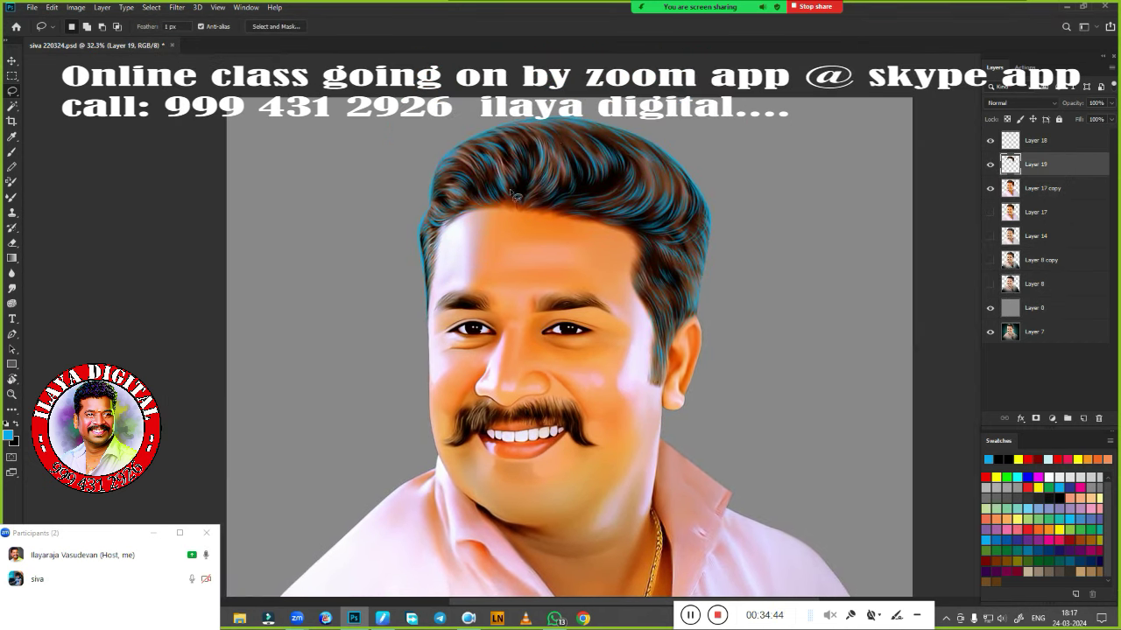
pyautogui.keyDown('alt'); pyautogui.click(990, 164); pyautogui.keyUp('alt')
pyautogui.scroll(3, 582, 260)
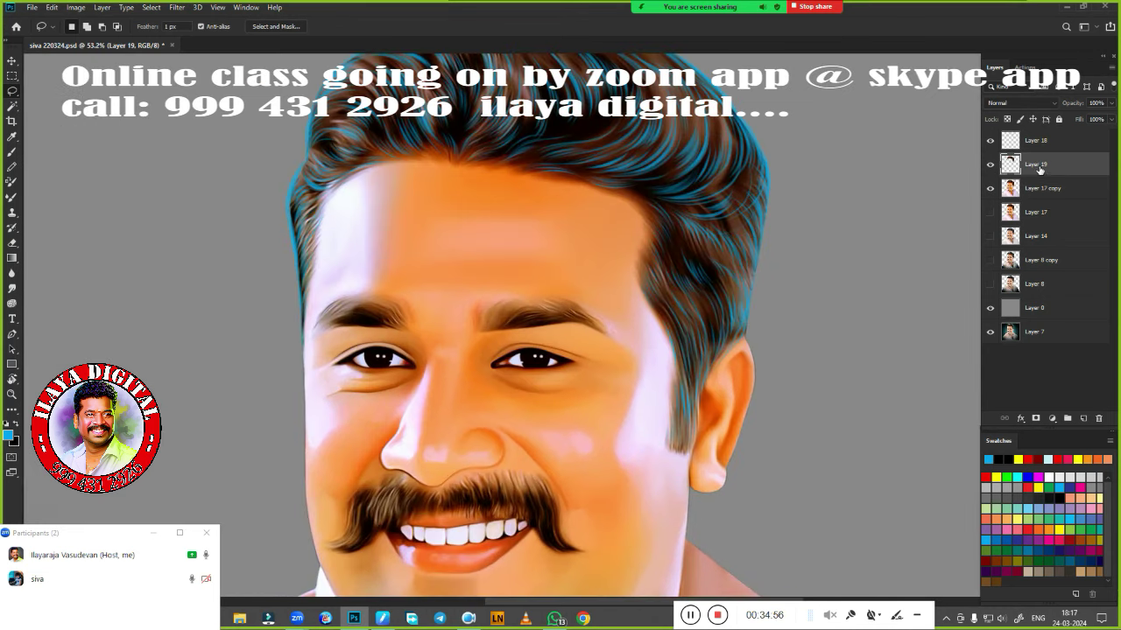
# Try a Hue/Saturation desaturation on Layer 19's hair, then cancel it
pyautogui.hotkey('ctrl', 'u')
pyautogui.scroll(-1, 709, 283)
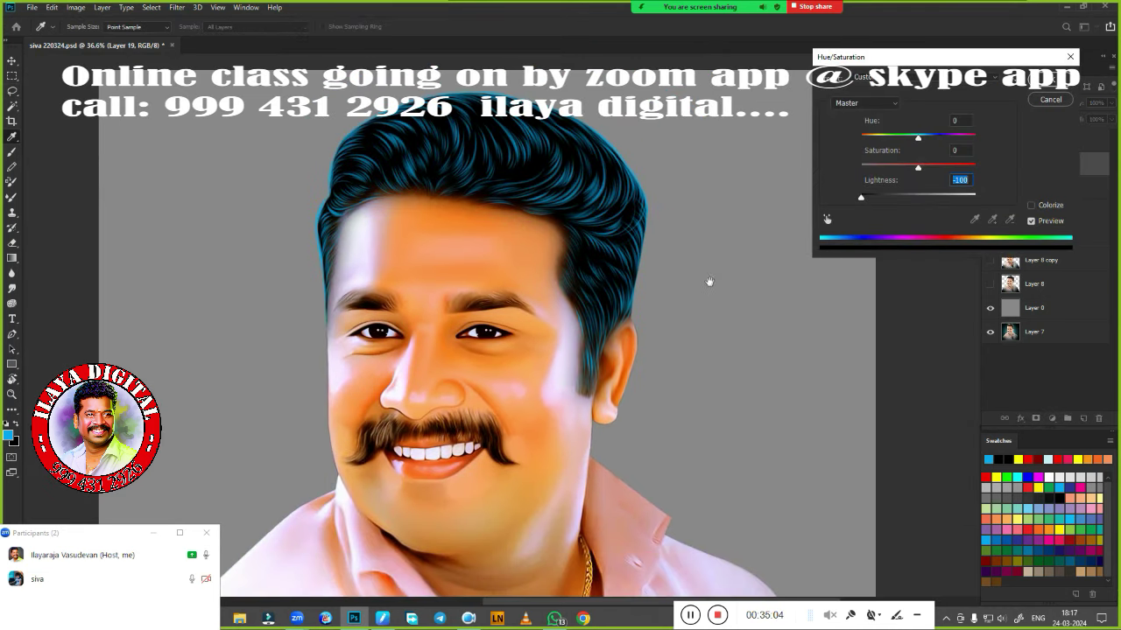
pyautogui.scroll(-1, 733, 273)
pyautogui.write('0')
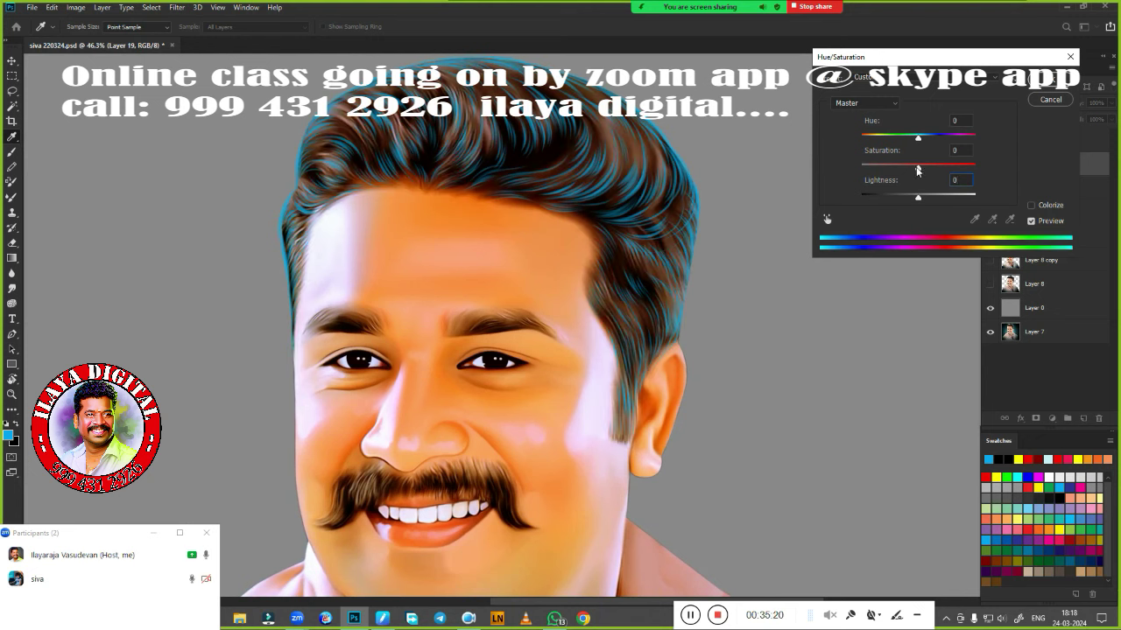
pyautogui.press('Up')
pyautogui.moveTo(918, 168); pyautogui.dragTo(763, 321)
pyautogui.click(1049, 99)
# Test desaturating and darkening Layer 17 copy, then discard the adjustment
pyautogui.click(1037, 175)
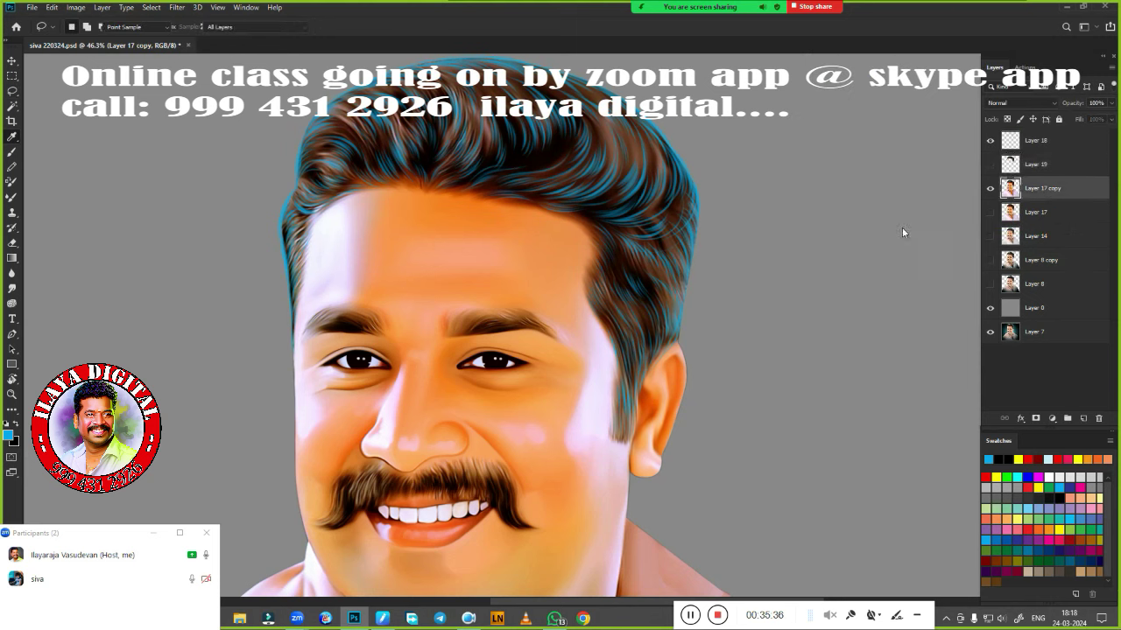
pyautogui.hotkey('ctrl', 'u')
pyautogui.moveTo(919, 167)
pyautogui.mouseDown()
pyautogui.moveTo(933, 169)
pyautogui.moveTo(702, 415)
pyautogui.mouseUp()
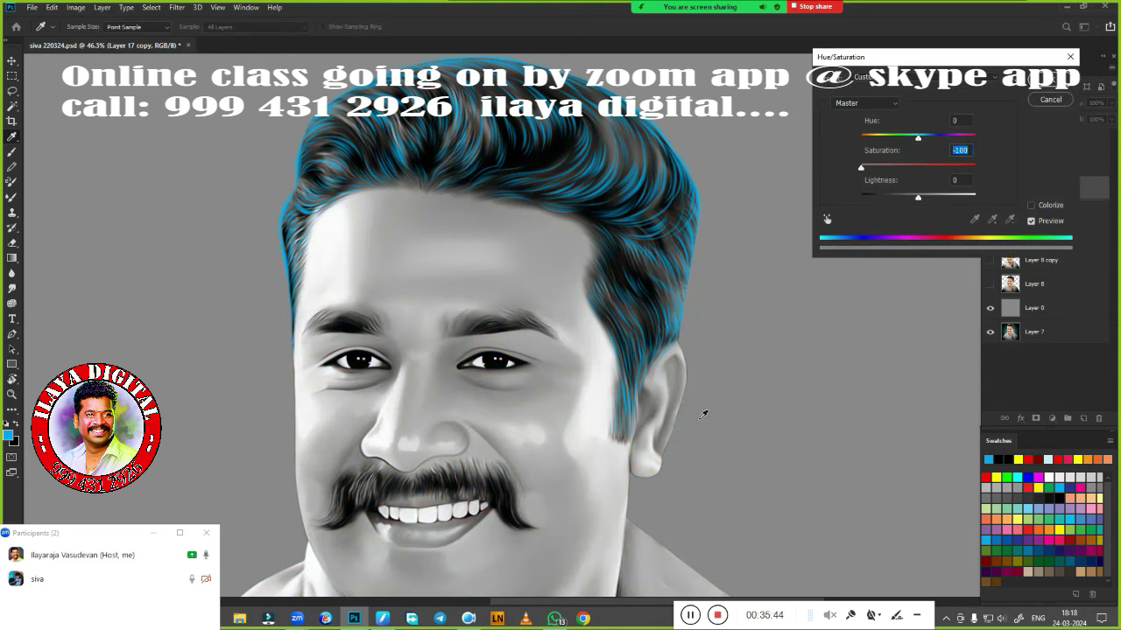
pyautogui.moveTo(870, 184)
pyautogui.mouseDown()
pyautogui.moveTo(873, 171)
pyautogui.moveTo(919, 168)
pyautogui.moveTo(839, 215)
pyautogui.mouseUp()
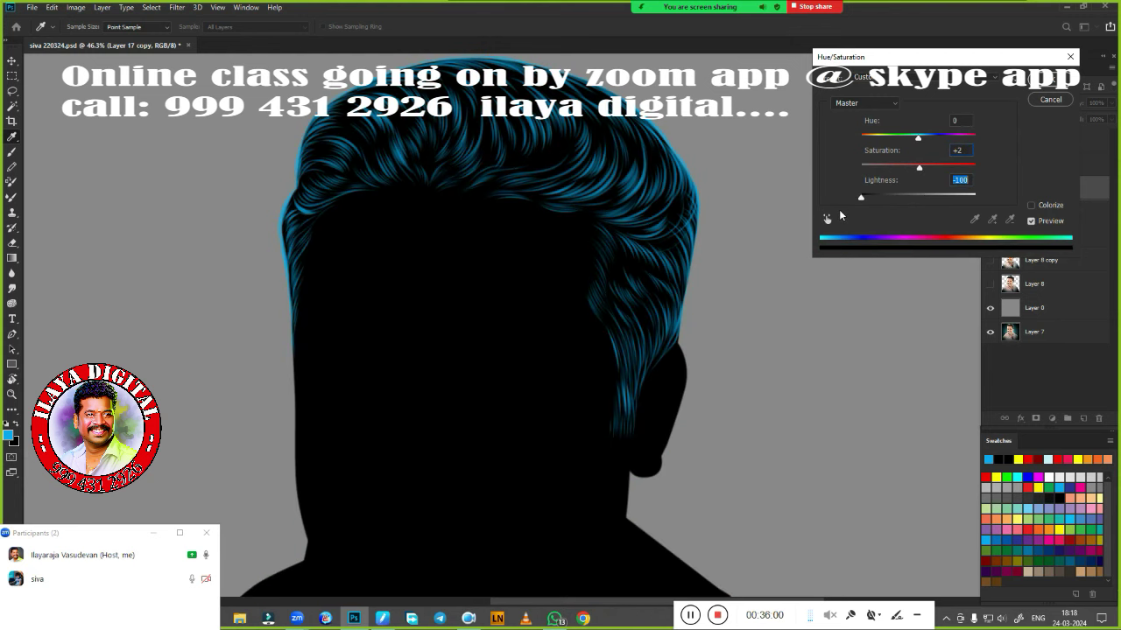
pyautogui.press('Escape')
# Apply Hue/Saturation to Layer 19 with Saturation -100 and Lightness -80
pyautogui.click(1042, 165)
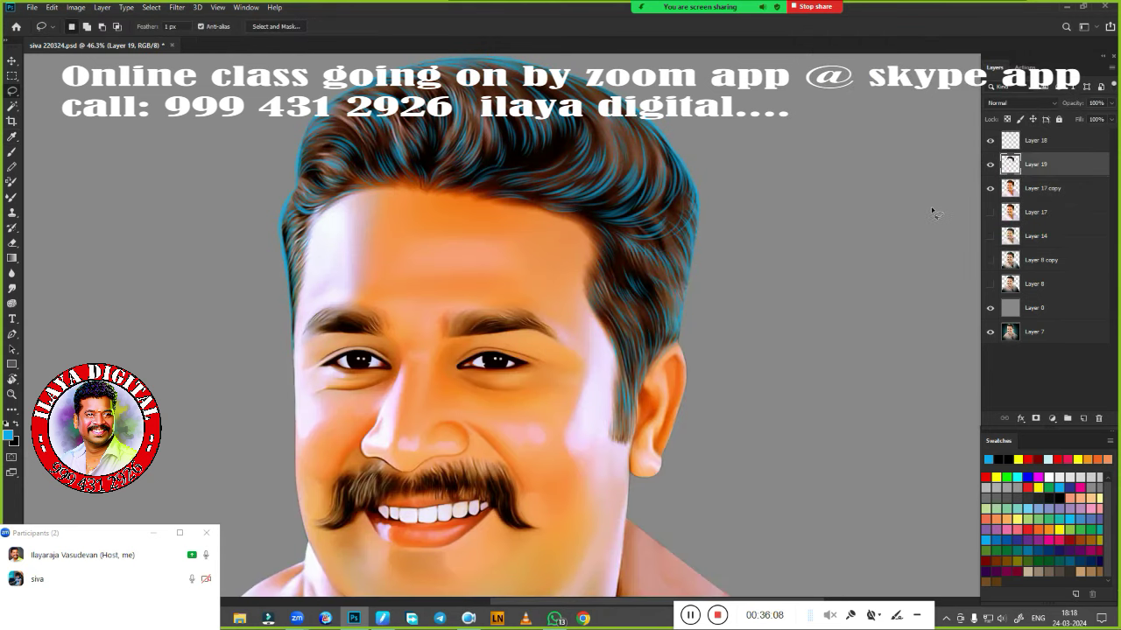
pyautogui.hotkey('ctrl', 'u')
pyautogui.write('-100')
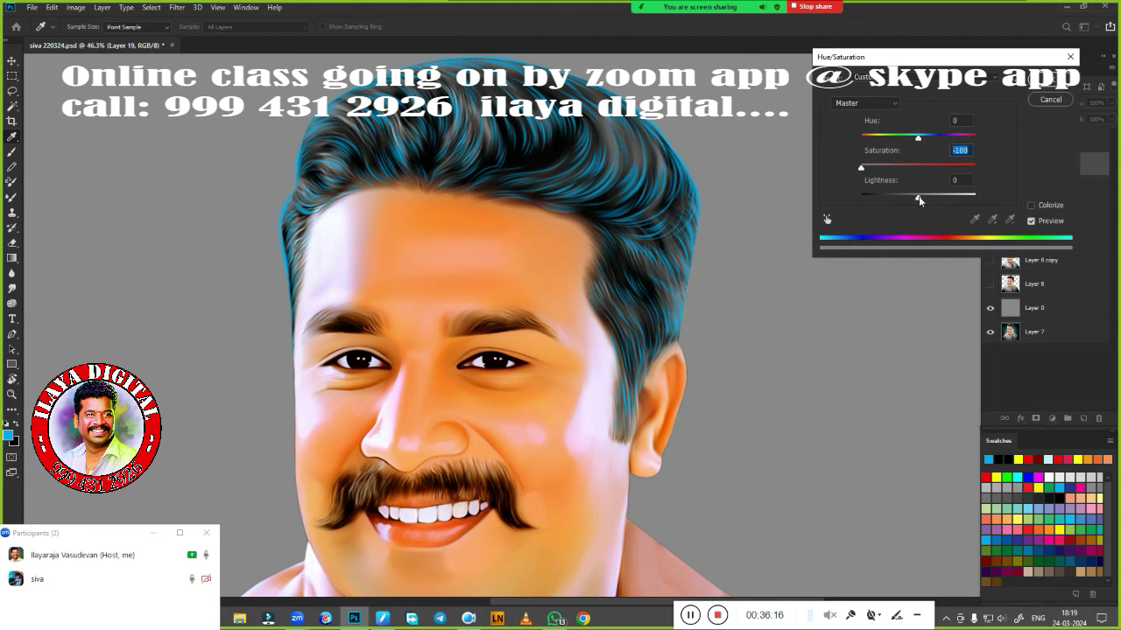
pyautogui.moveTo(919, 199); pyautogui.dragTo(718, 212)
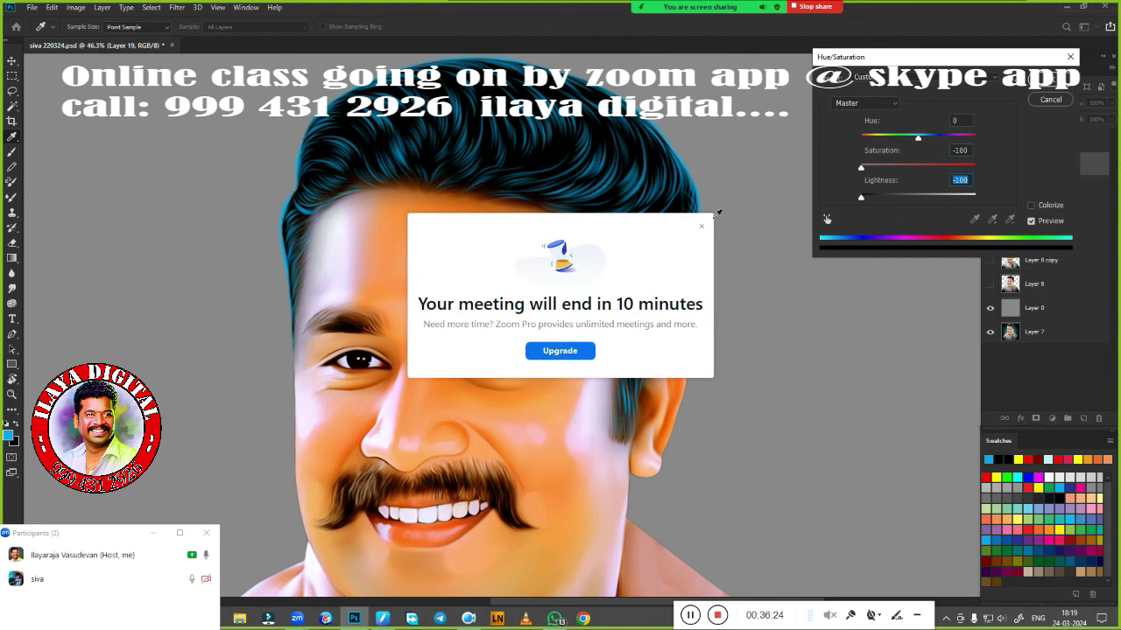
pyautogui.moveTo(898, 197); pyautogui.dragTo(863, 201)
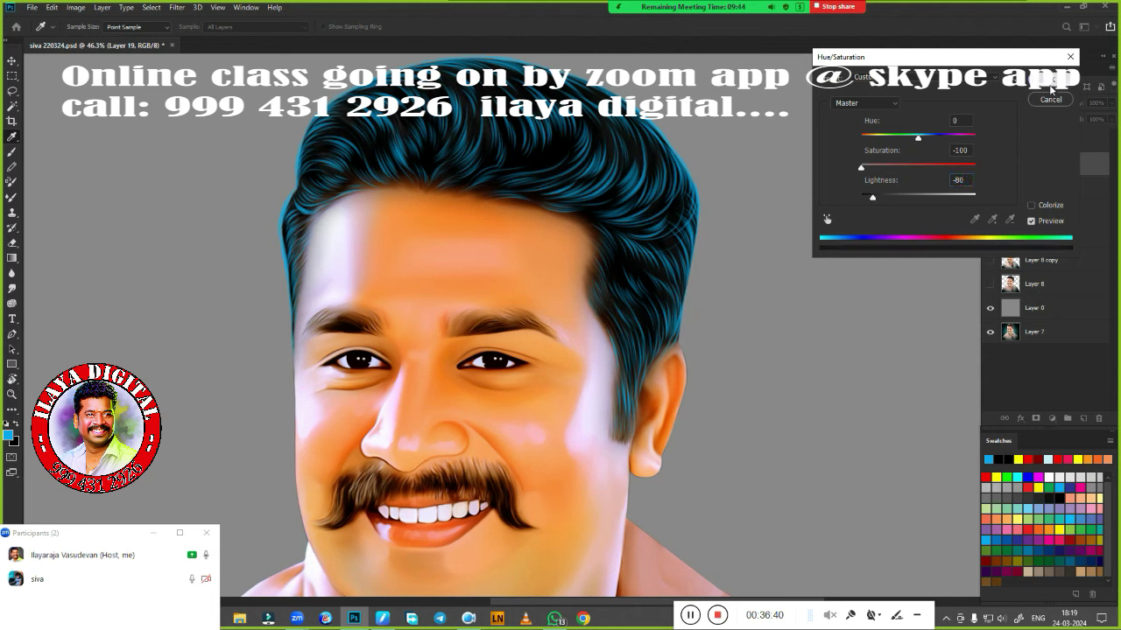
pyautogui.press('Return')
pyautogui.click(16, 245)
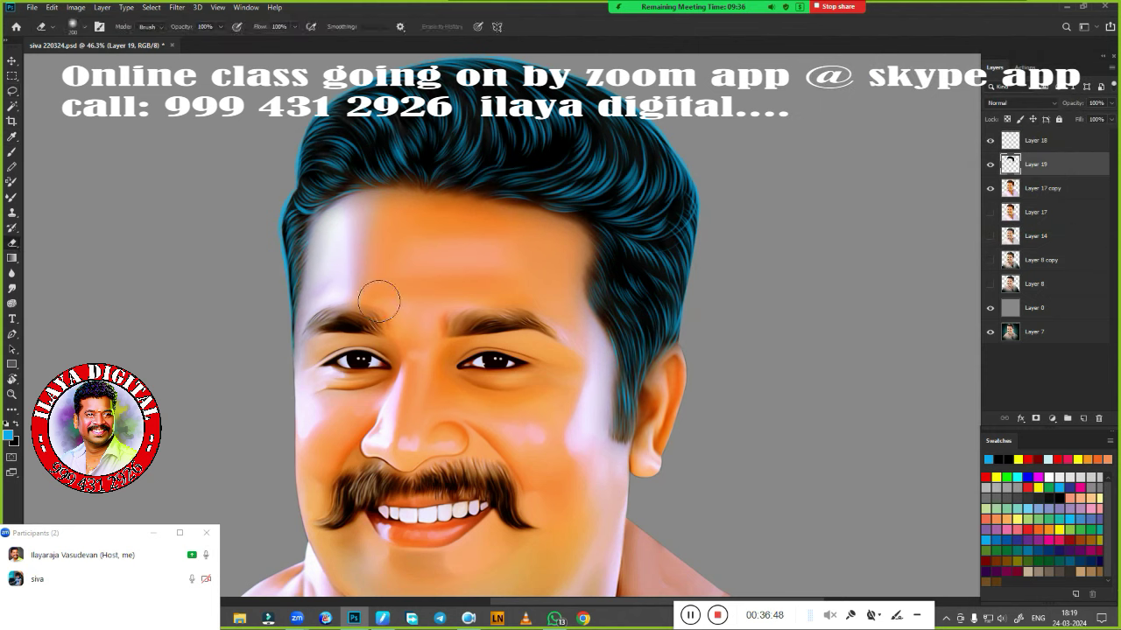
# Erase the hair layer over the forehead and raise its fill to 89%
pyautogui.moveTo(379, 302); pyautogui.dragTo(313, 393)
pyautogui.press(']')
pyautogui.press(']')
pyautogui.moveTo(350, 283)
pyautogui.mouseDown()
pyautogui.moveTo(526, 312)
pyautogui.moveTo(604, 438)
pyautogui.mouseUp()
pyautogui.press('[')
pyautogui.press('[')
pyautogui.scroll(-3, 795, 374)
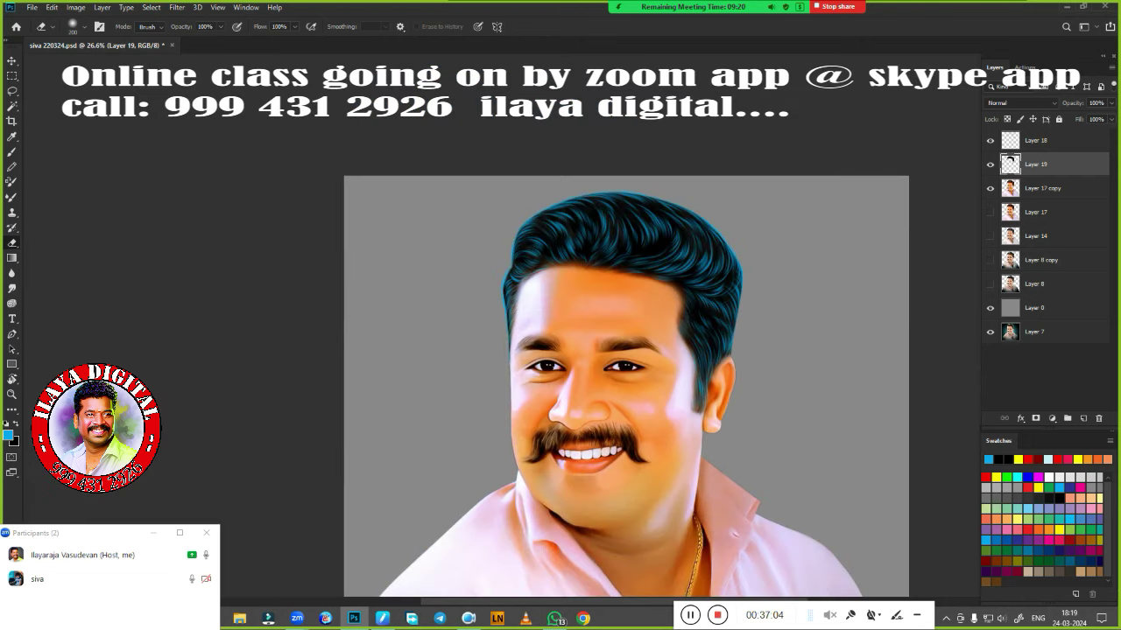
pyautogui.moveTo(1101, 138); pyautogui.dragTo(1105, 146)
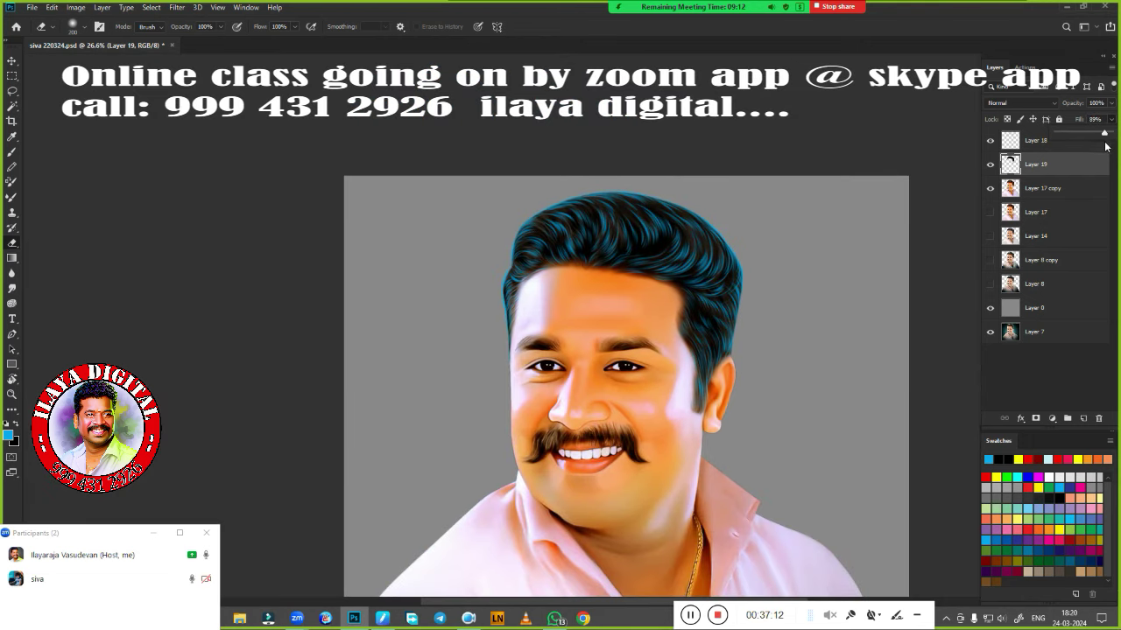
# Add a new Layer 20 and paint dark strands along the hairline with a soft brush
pyautogui.hotkey('ctrl', 'shift', 'alt', 'n')
pyautogui.rightClick(550, 308)
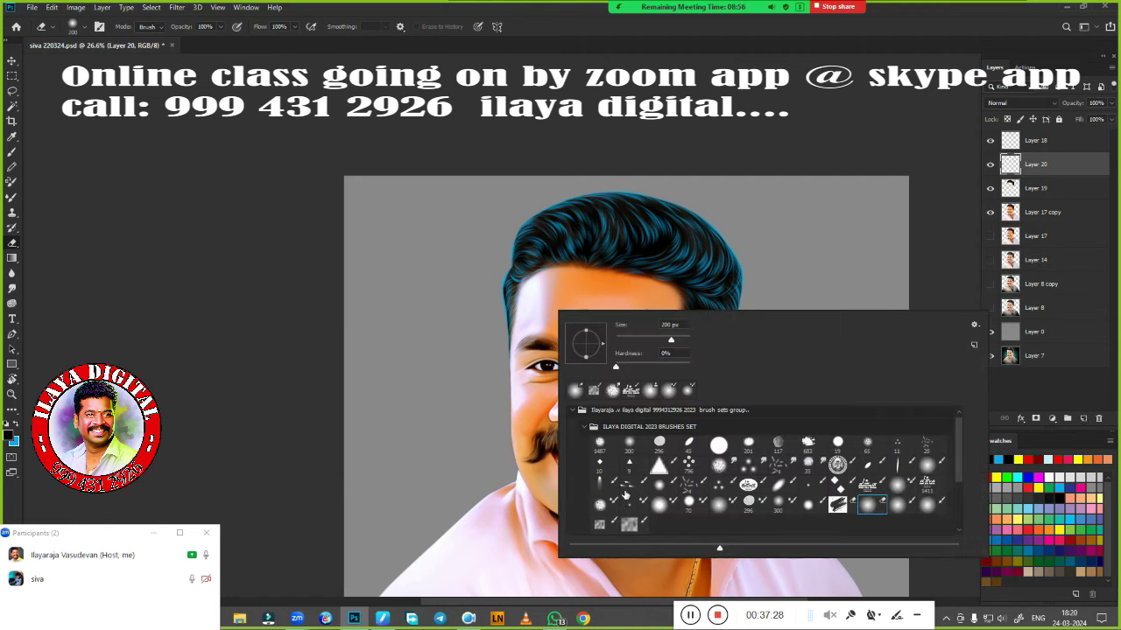
pyautogui.press('b')
pyautogui.press('Escape')
pyautogui.scroll(6, 540, 331)
pyautogui.scroll(2, 540, 331)
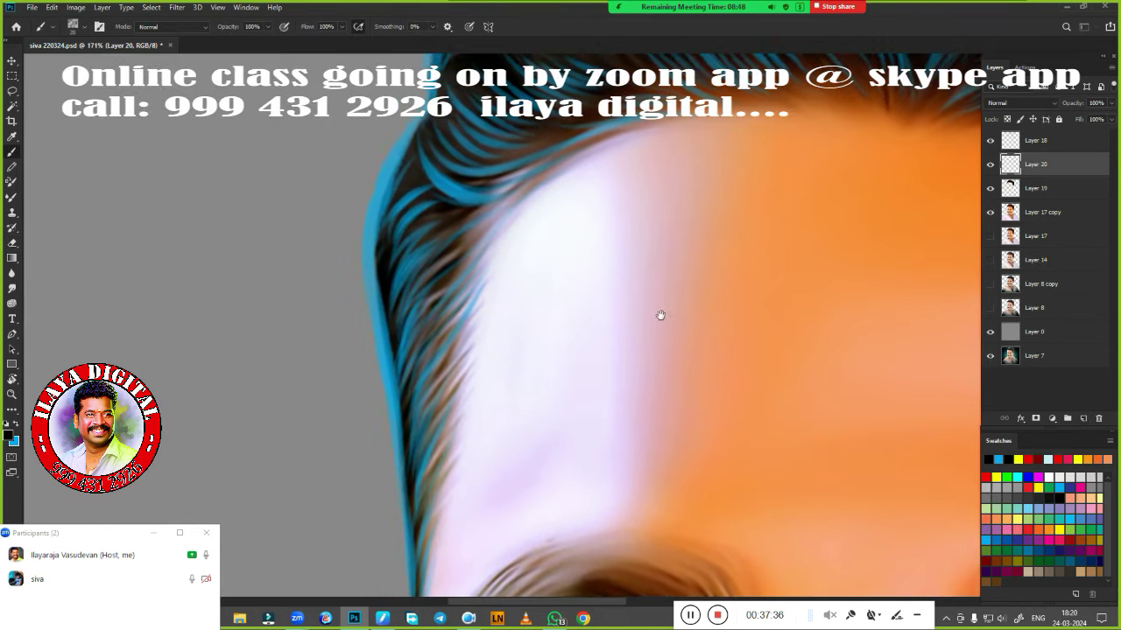
pyautogui.moveTo(515, 230); pyautogui.dragTo(639, 181)
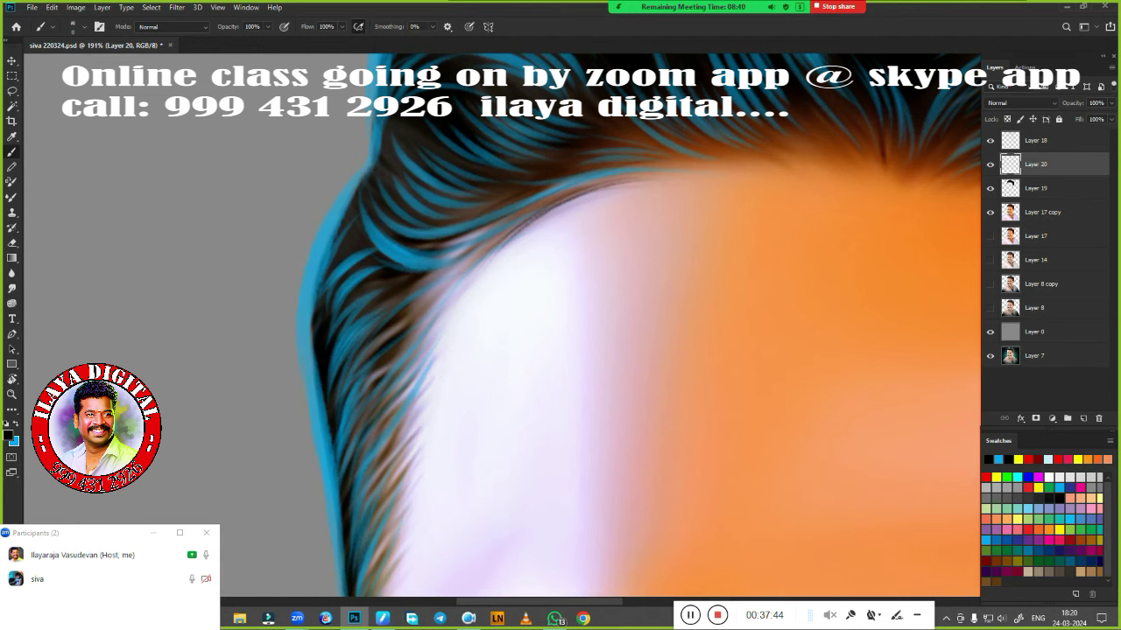
pyautogui.moveTo(500, 246); pyautogui.dragTo(390, 412)
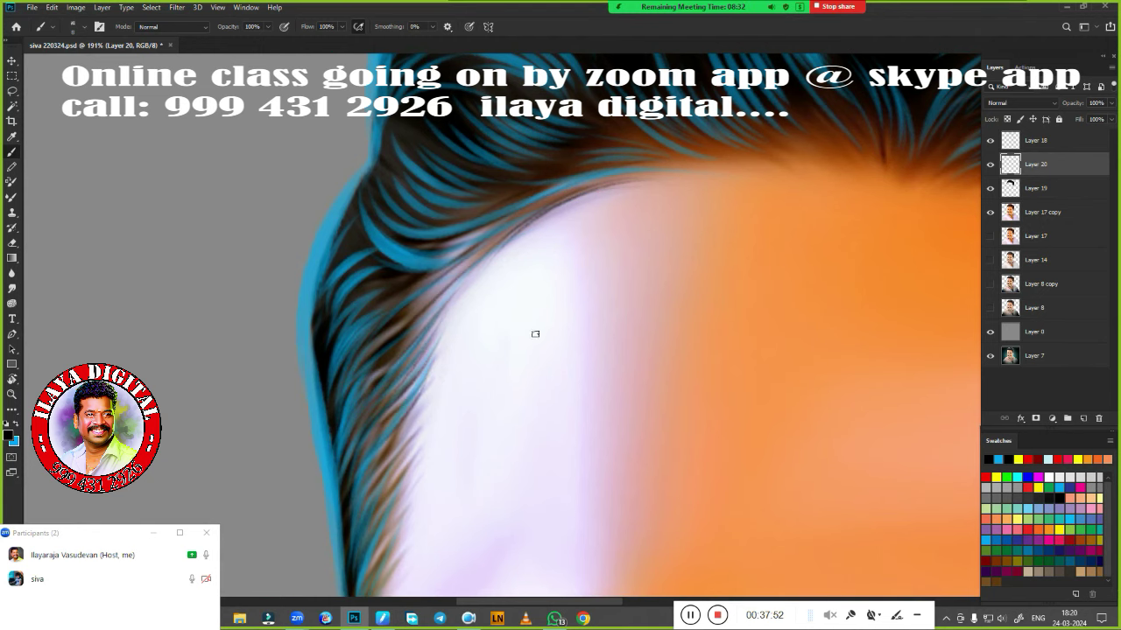
# Make Layer 19 active and pan across the top and right side of the hair
pyautogui.hotkey('alt', '[')
pyautogui.scroll(-2, 435, 303)
pyautogui.moveTo(435, 303)
pyautogui.mouseDown()
pyautogui.moveTo(527, 256)
pyautogui.moveTo(506, 386)
pyautogui.moveTo(548, 298)
pyautogui.mouseUp()
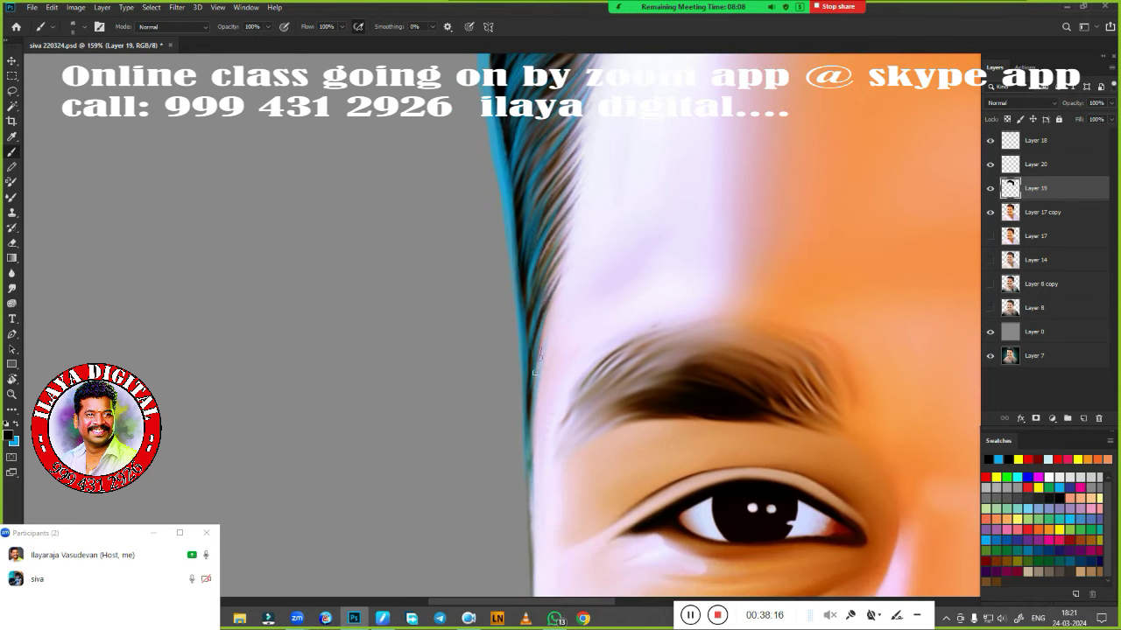
pyautogui.moveTo(538, 348); pyautogui.dragTo(492, 522)
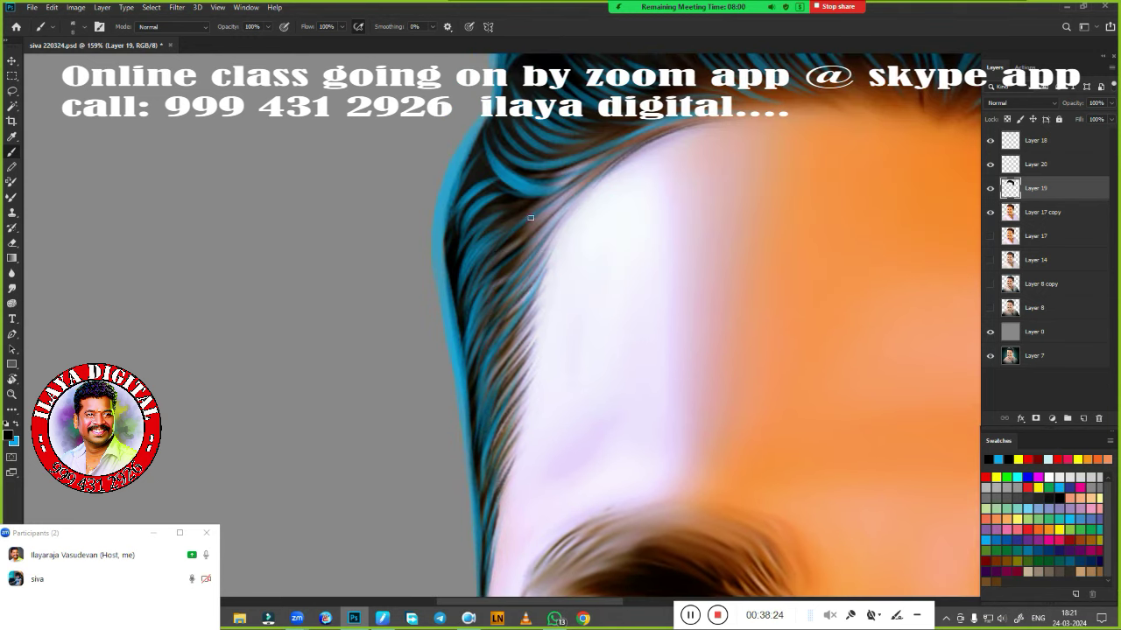
pyautogui.moveTo(528, 353); pyautogui.dragTo(441, 368)
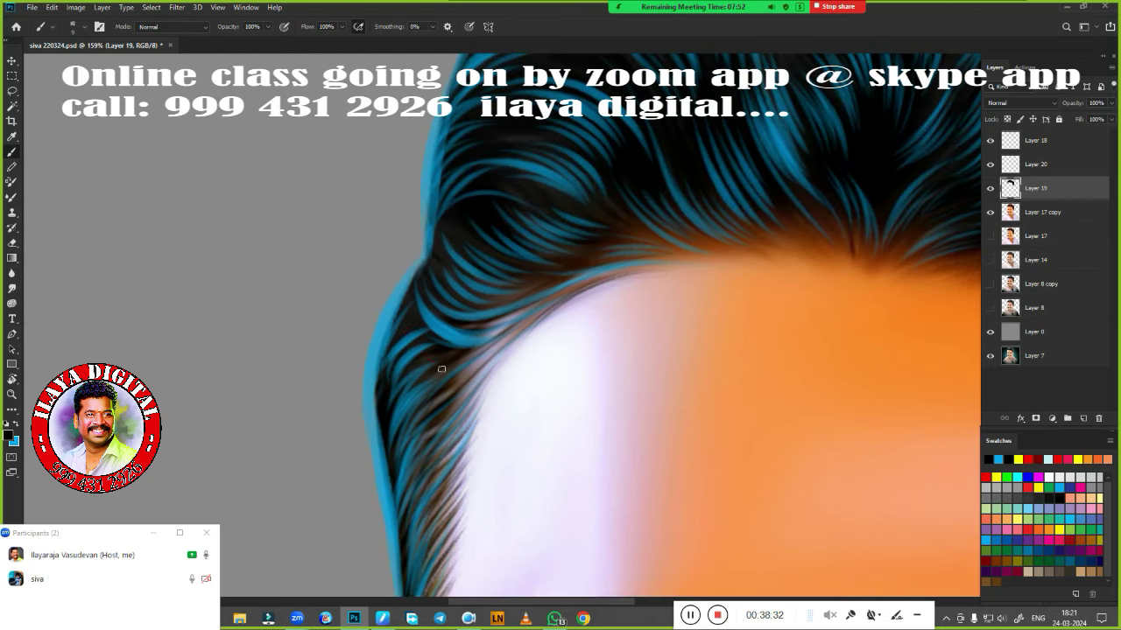
pyautogui.moveTo(511, 333); pyautogui.dragTo(405, 394)
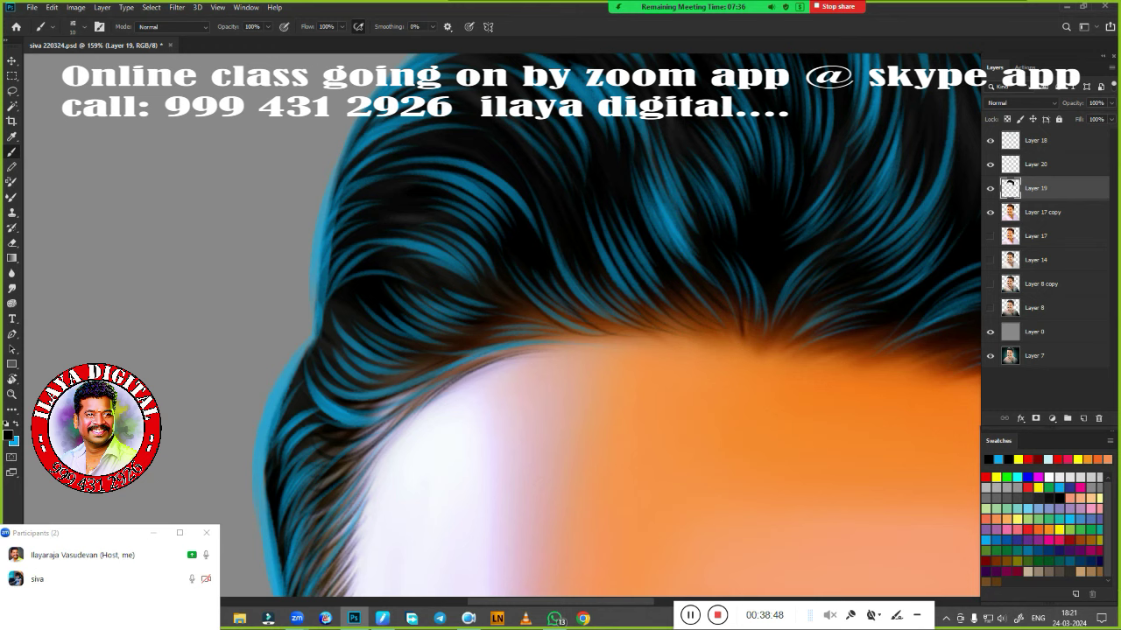
pyautogui.hscroll(5, 565, 331)
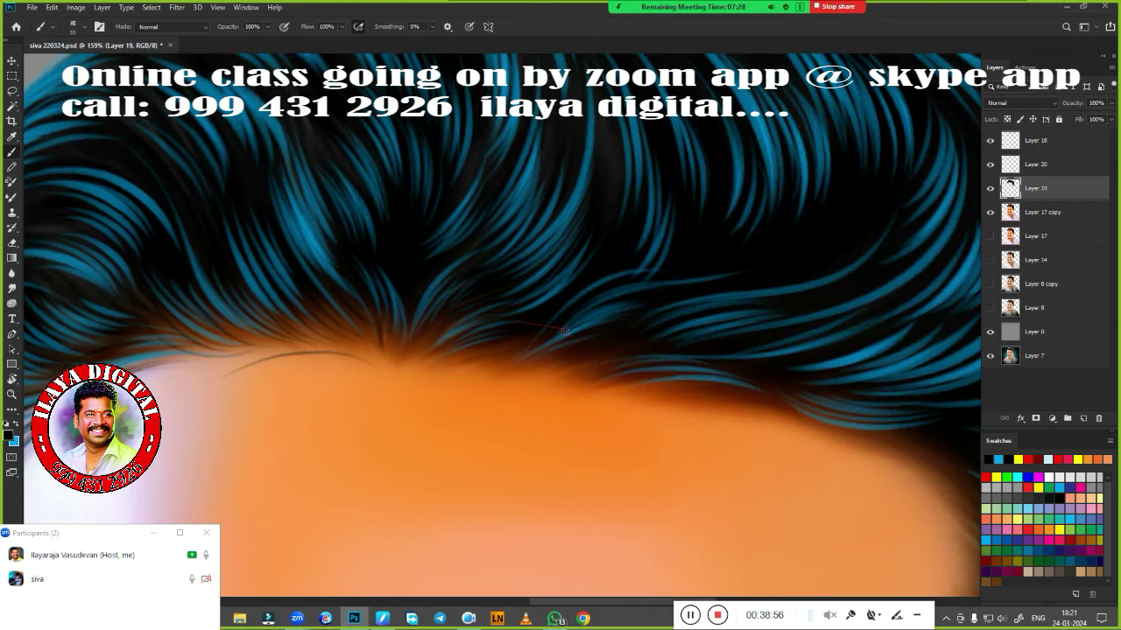
pyautogui.moveTo(535, 367); pyautogui.dragTo(359, 254)
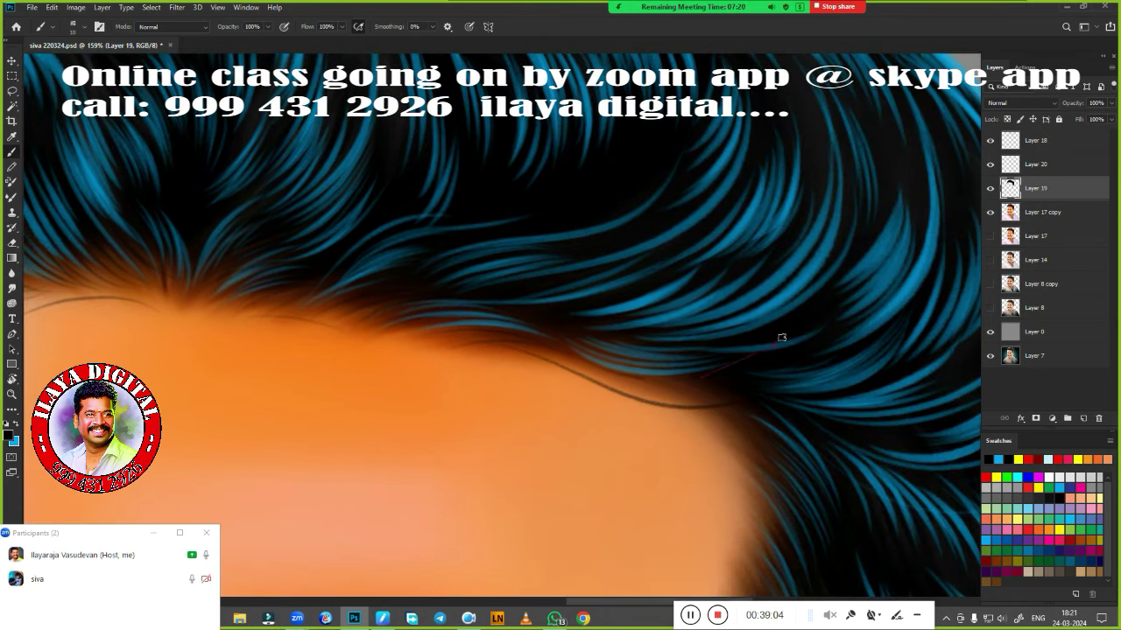
pyautogui.moveTo(578, 367); pyautogui.dragTo(359, 280)
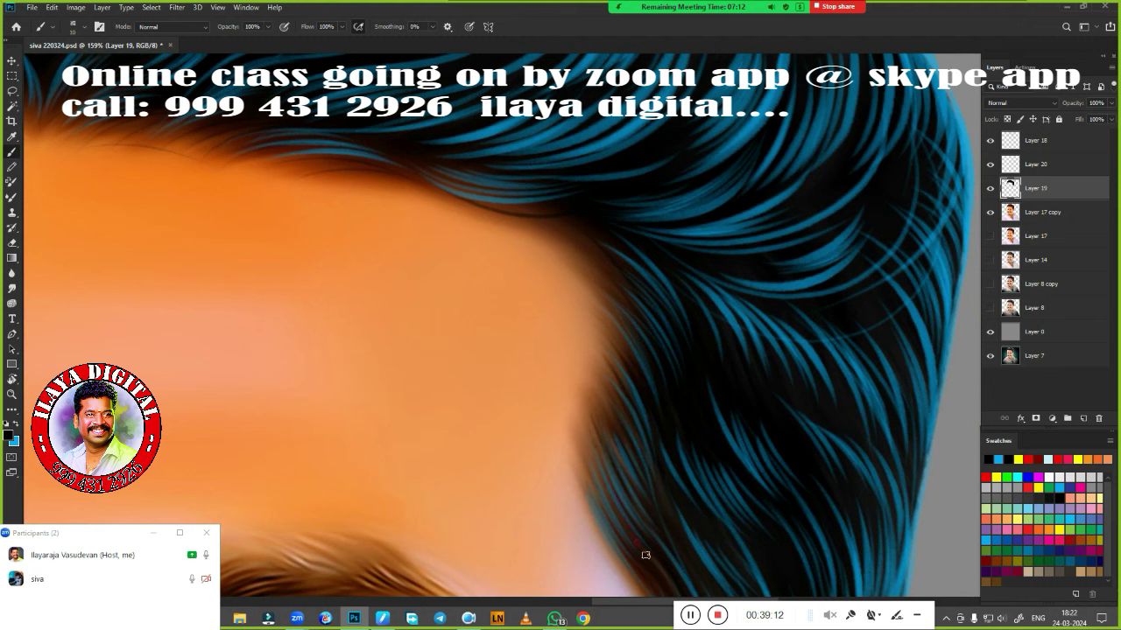
pyautogui.moveTo(646, 554); pyautogui.dragTo(576, 423)
# Switch to a different brush preset and paint dark strands along the side hairline
pyautogui.rightClick(604, 320)
pyautogui.press('Escape')
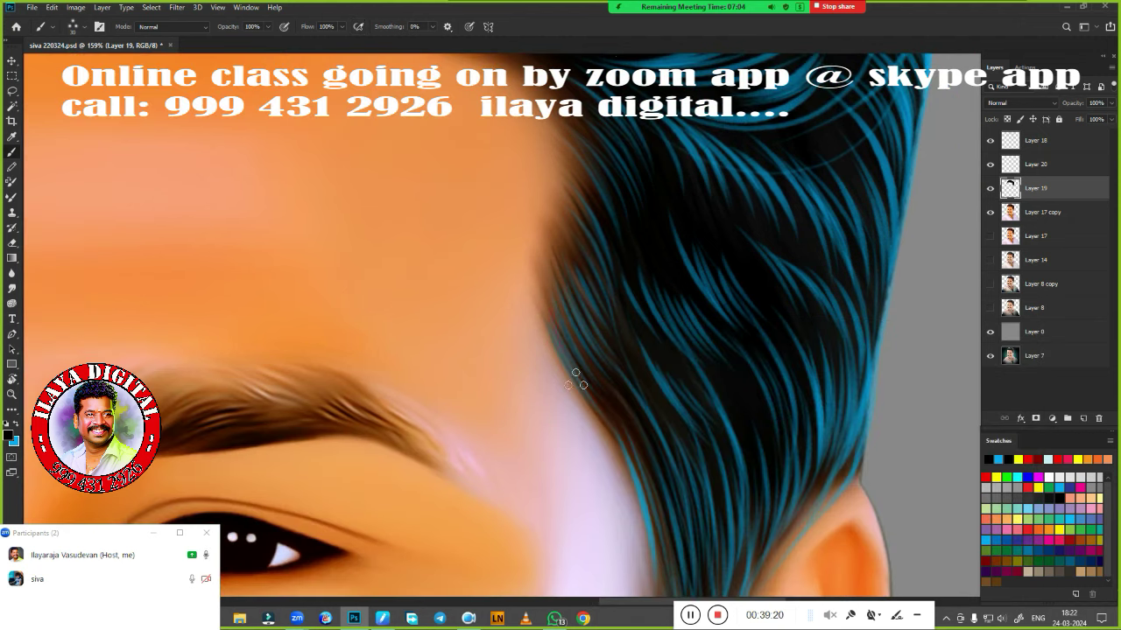
pyautogui.moveTo(575, 379); pyautogui.dragTo(563, 225)
pyautogui.moveTo(646, 317); pyautogui.dragTo(717, 442)
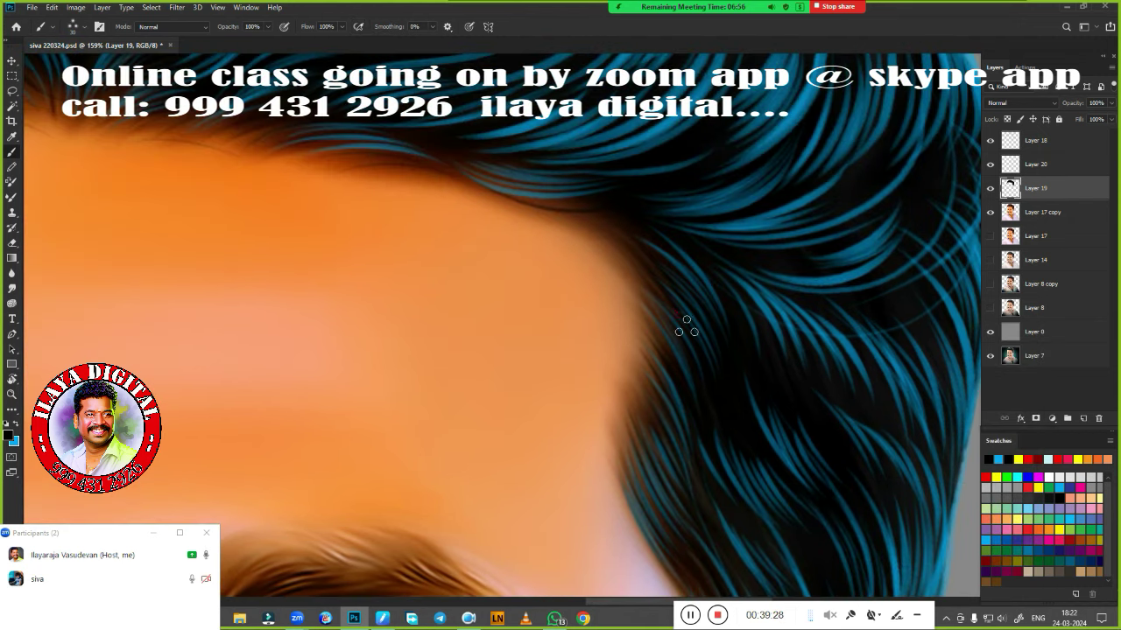
pyautogui.moveTo(650, 400); pyautogui.dragTo(675, 230)
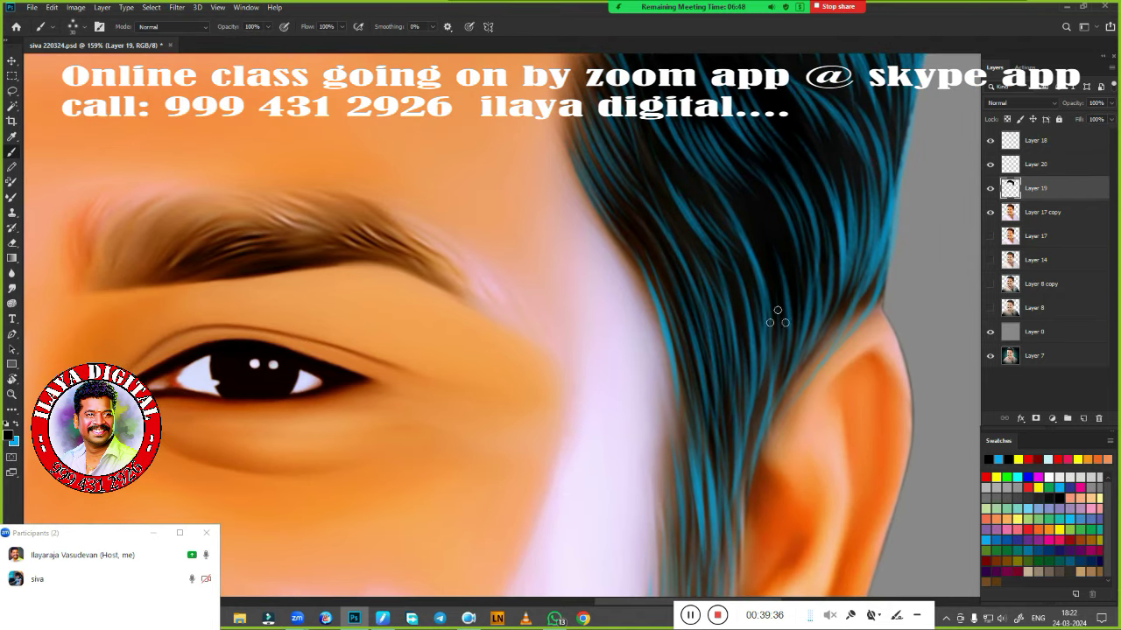
# Paint dark strands down the hairline by the ear and across the blue hair
pyautogui.moveTo(842, 291); pyautogui.dragTo(858, 159)
pyautogui.moveTo(766, 317); pyautogui.dragTo(746, 446)
pyautogui.moveTo(716, 233); pyautogui.dragTo(701, 451)
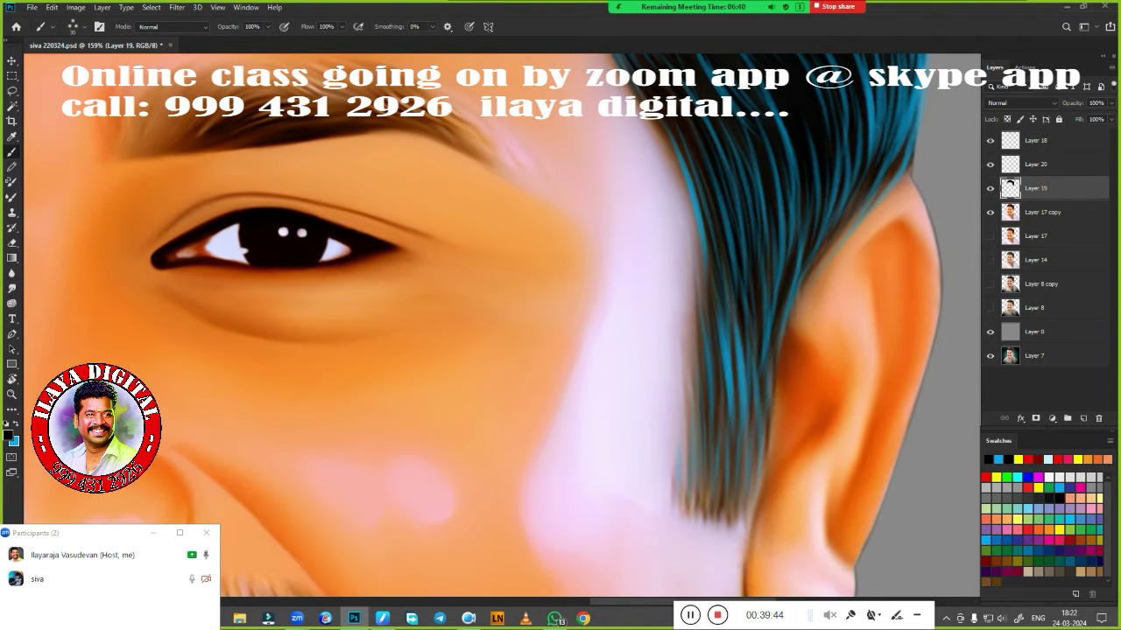
pyautogui.moveTo(693, 346); pyautogui.dragTo(680, 502)
pyautogui.moveTo(700, 263); pyautogui.dragTo(690, 432)
pyautogui.moveTo(765, 345); pyautogui.dragTo(756, 483)
pyautogui.moveTo(746, 333); pyautogui.dragTo(735, 495)
pyautogui.moveTo(725, 308); pyautogui.dragTo(697, 503)
pyautogui.moveTo(689, 424); pyautogui.dragTo(674, 517)
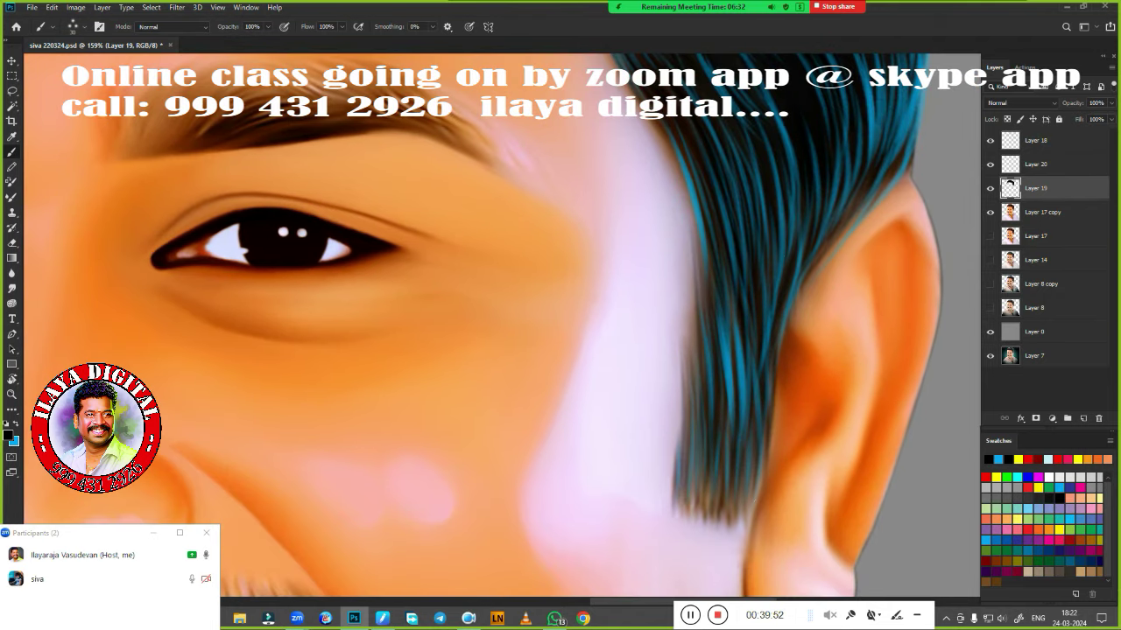
pyautogui.moveTo(728, 375); pyautogui.dragTo(700, 496)
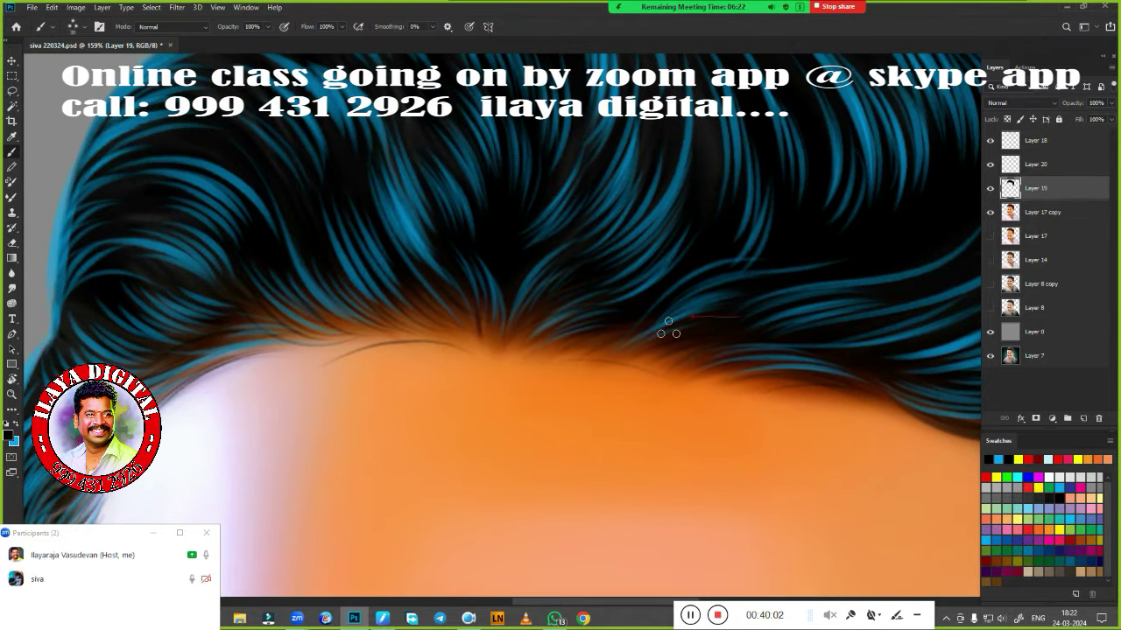
pyautogui.moveTo(668, 328); pyautogui.dragTo(639, 368)
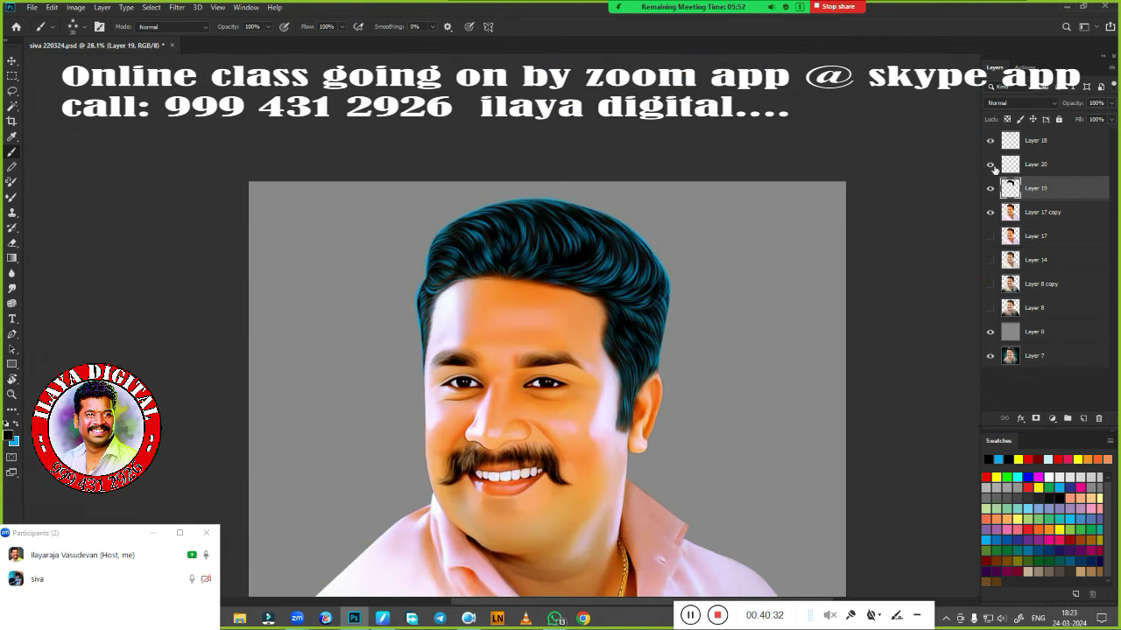
# Show Layer 20, move it to the top of the stack, and choose a soft highlight brush
pyautogui.click(1033, 164)
pyautogui.click(990, 165)
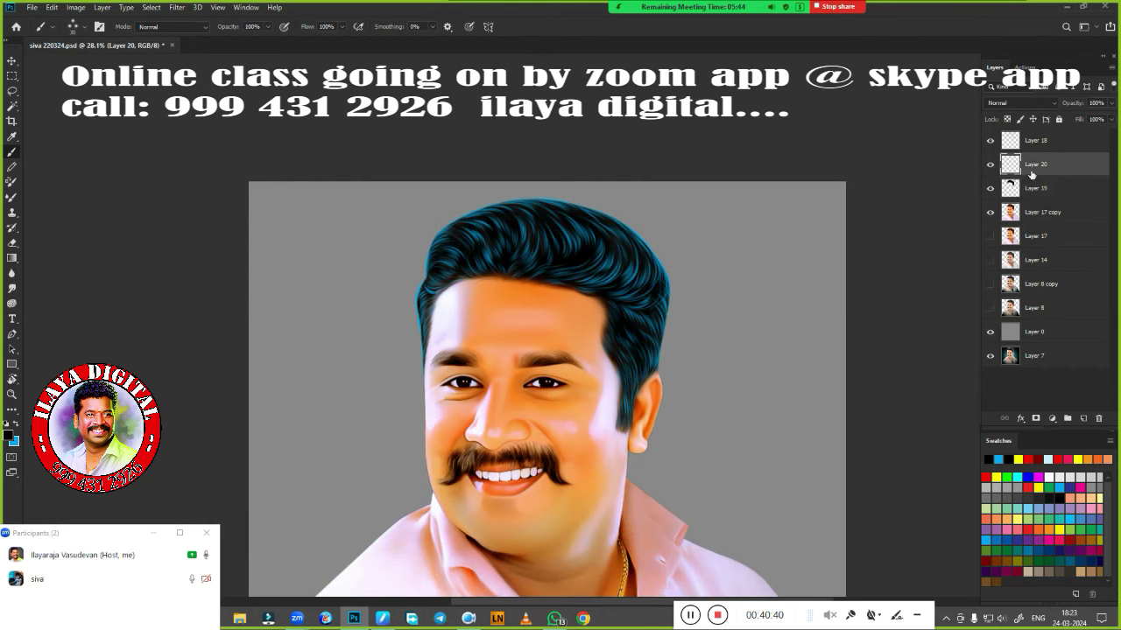
pyautogui.moveTo(1033, 164); pyautogui.dragTo(1033, 136)
pyautogui.rightClick(412, 352)
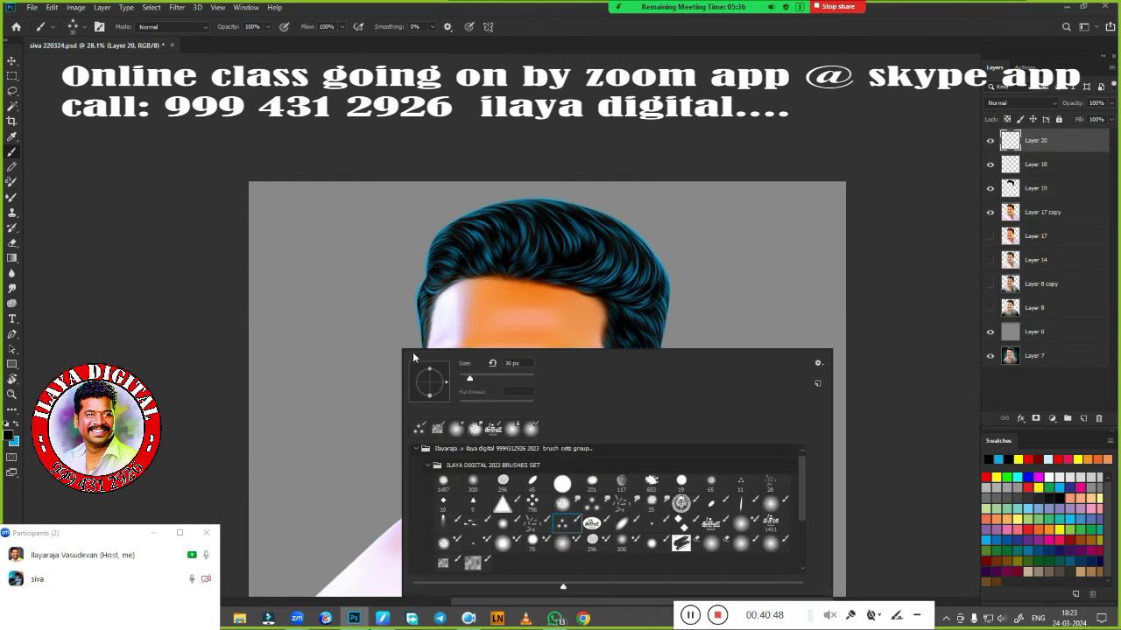
pyautogui.doubleClick(746, 541)
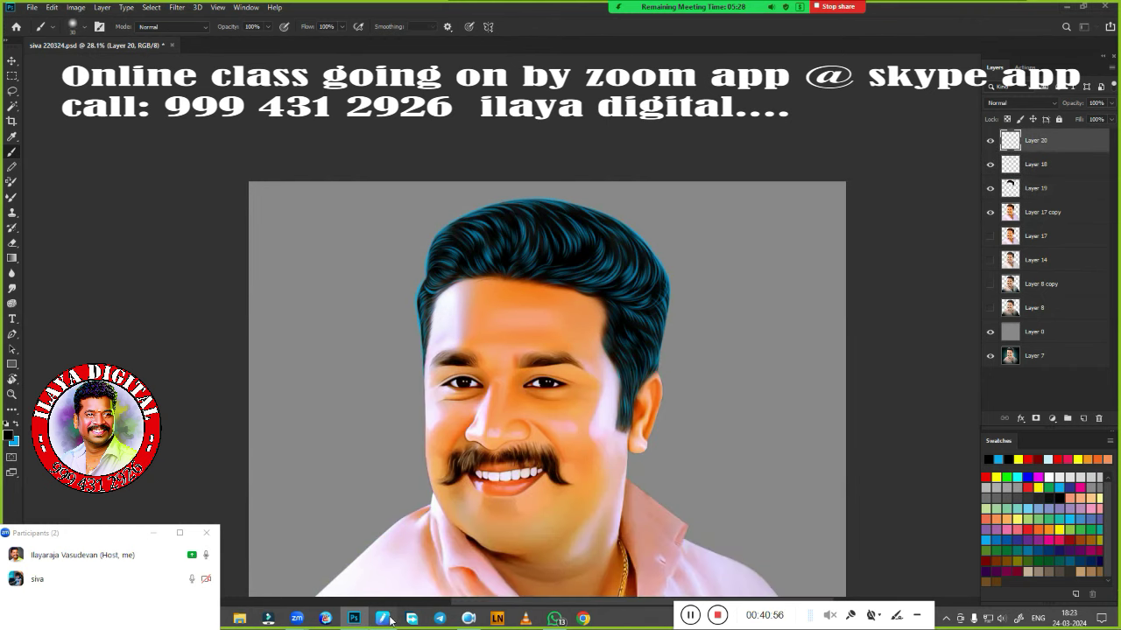
pyautogui.click(383, 618)
pyautogui.scroll(1, 583, 342)
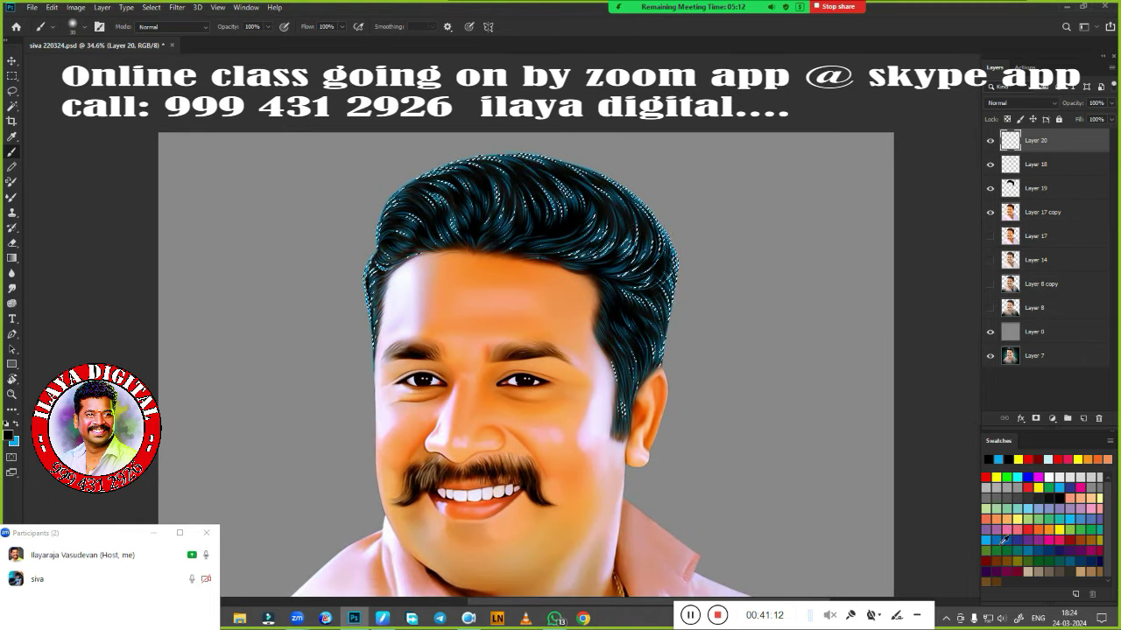
# Tint the upper-left hair pinkish-magenta and the right hair edge green
pyautogui.click(1027, 526)
pyautogui.moveTo(415, 167); pyautogui.dragTo(473, 205)
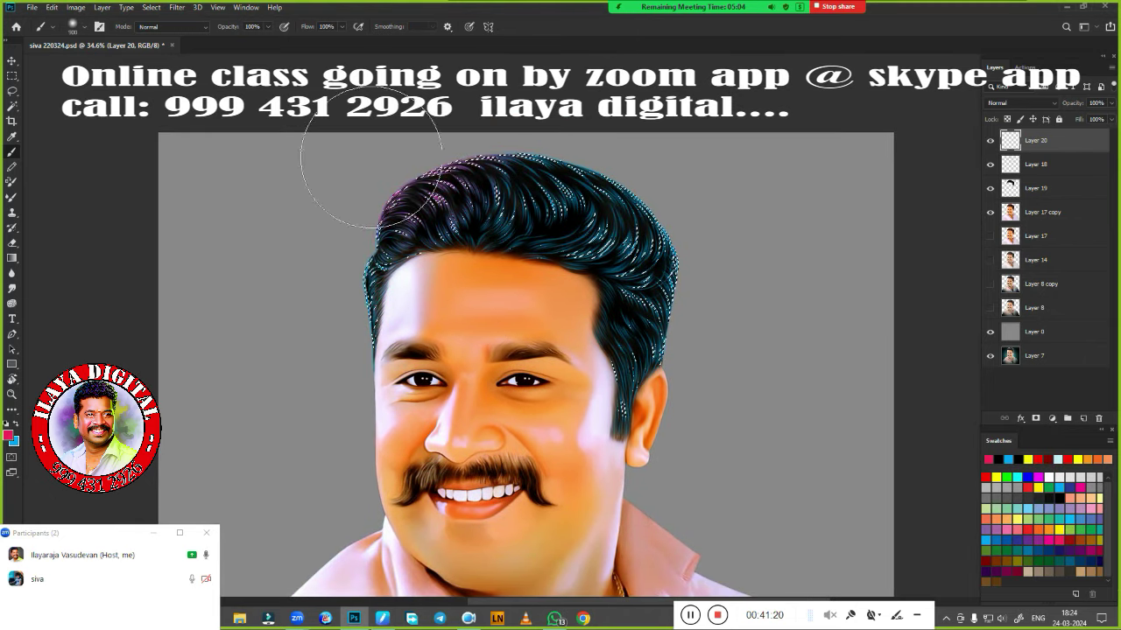
pyautogui.click(1066, 534)
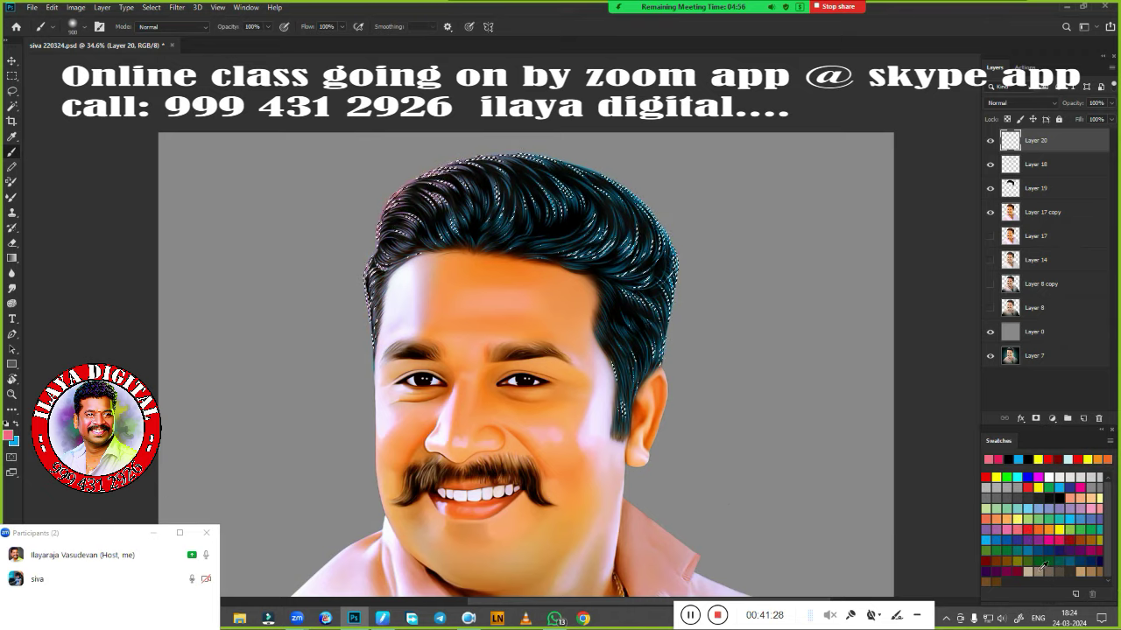
pyautogui.click(1047, 526)
pyautogui.moveTo(692, 193); pyautogui.dragTo(683, 280)
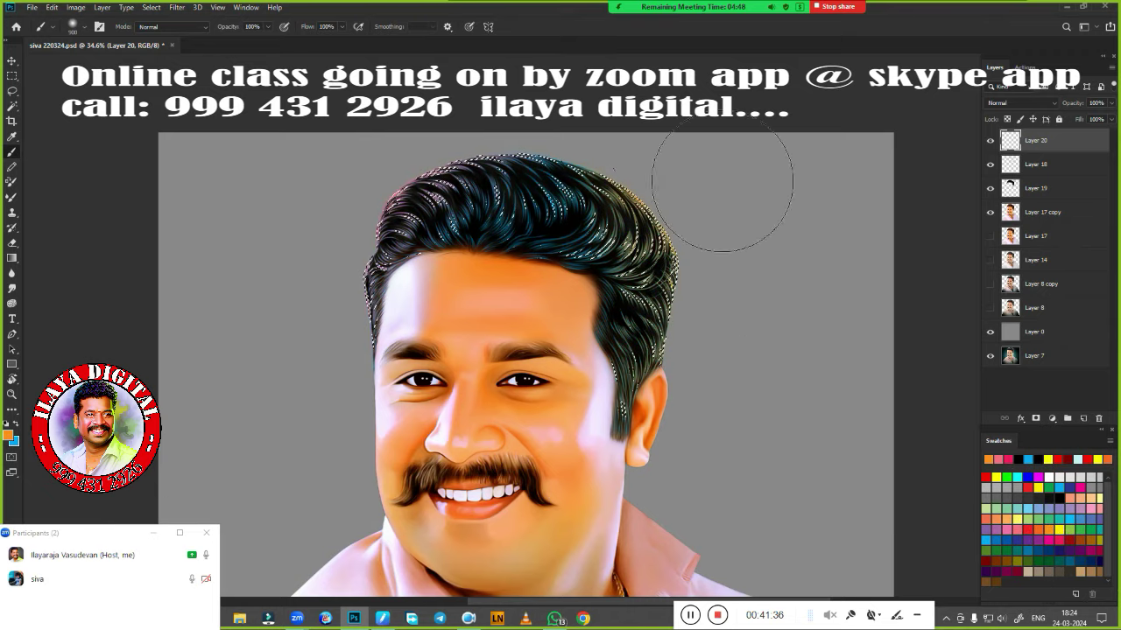
# Cycle swatch colours through green, yellow, red, blue, cyan and light purple, ending on red
pyautogui.click(1003, 477)
pyautogui.click(997, 477)
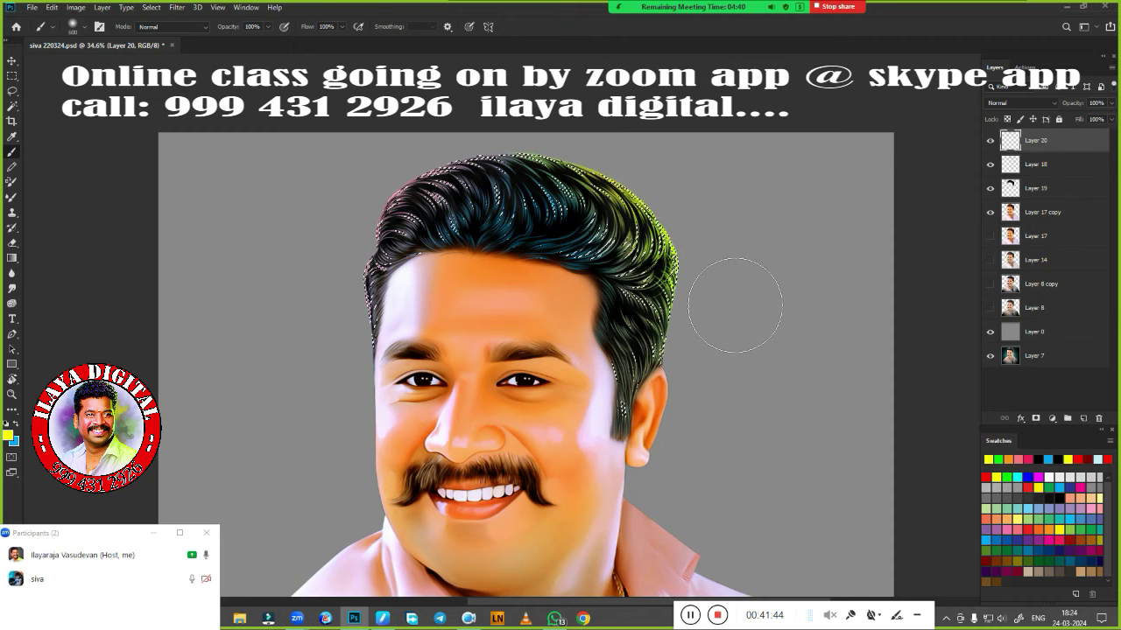
pyautogui.click(1029, 488)
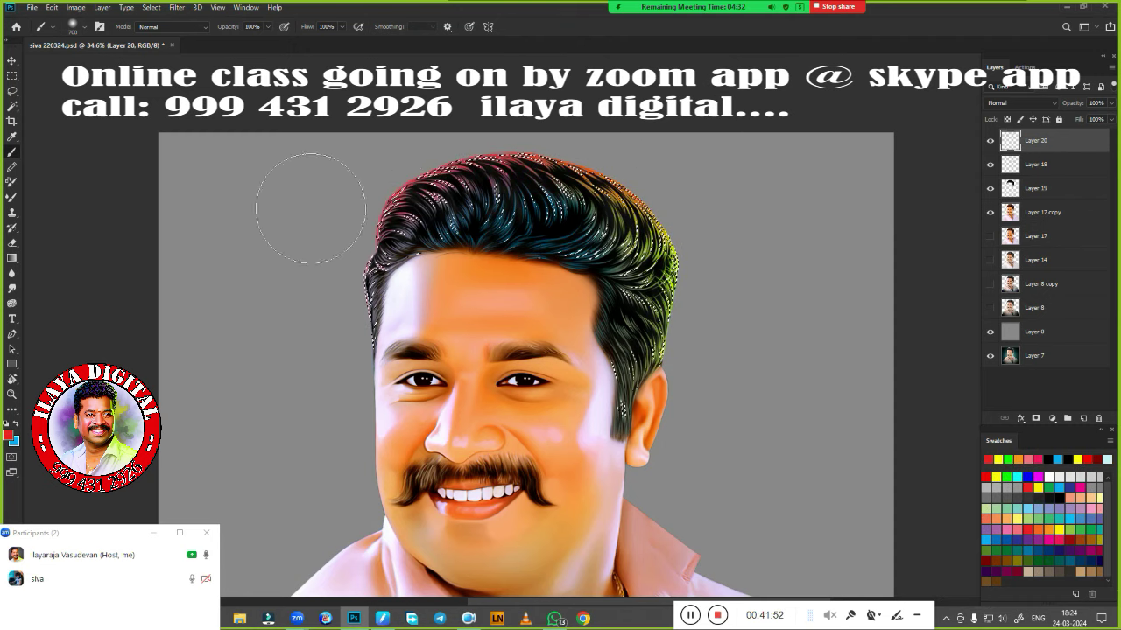
pyautogui.click(1028, 477)
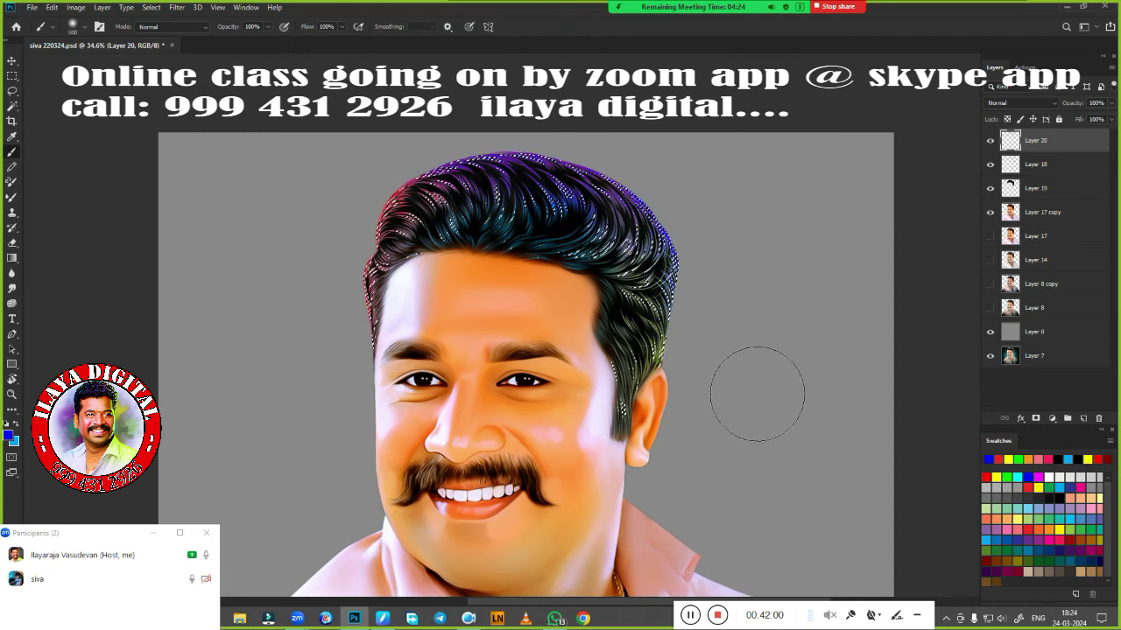
pyautogui.click(1017, 477)
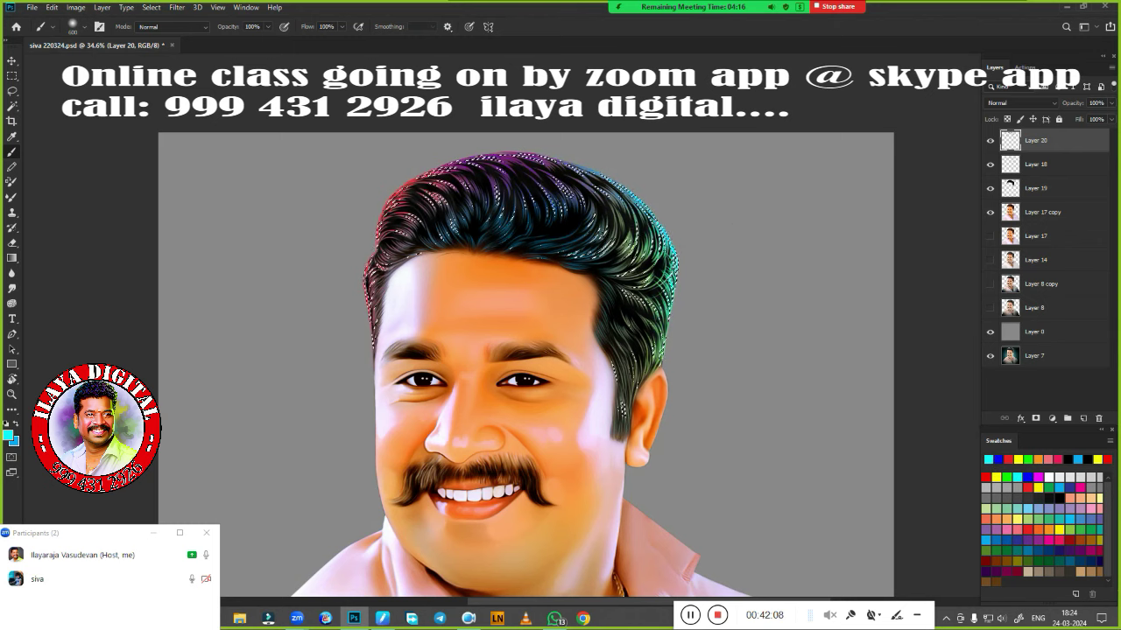
pyautogui.click(1007, 523)
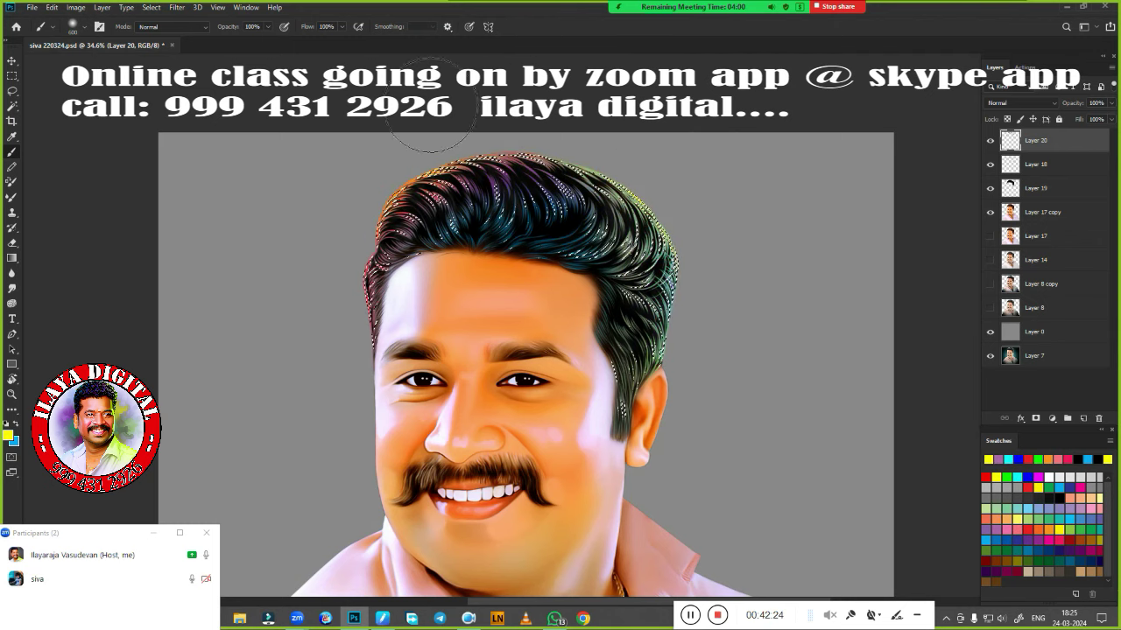
pyautogui.click(986, 477)
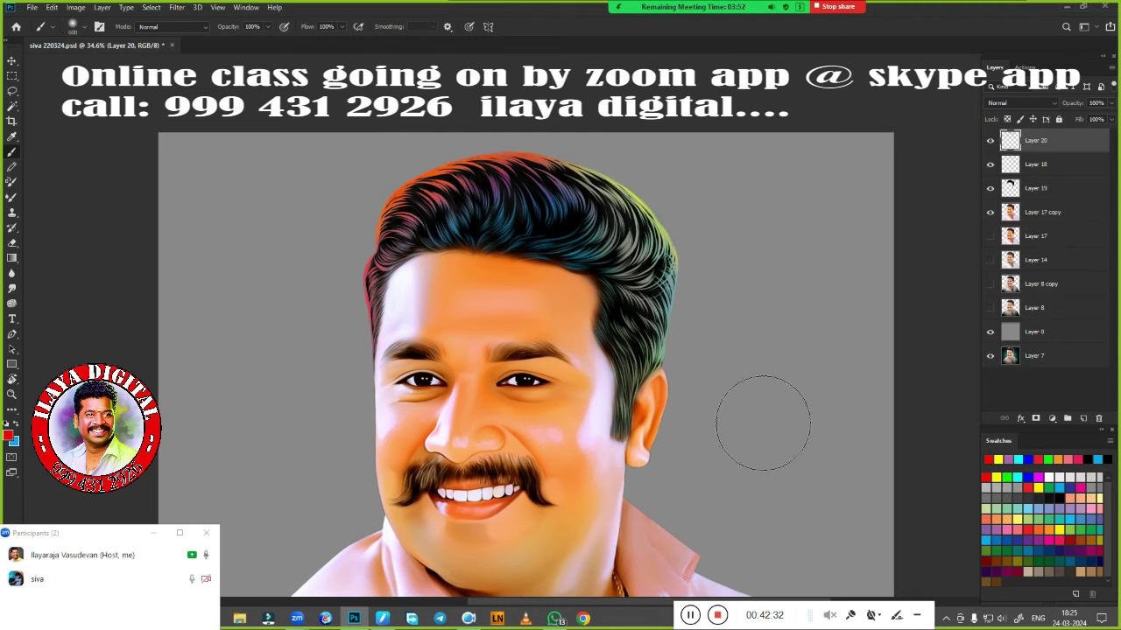
pyautogui.scroll(2, 763, 423)
pyautogui.scroll(-1, 763, 422)
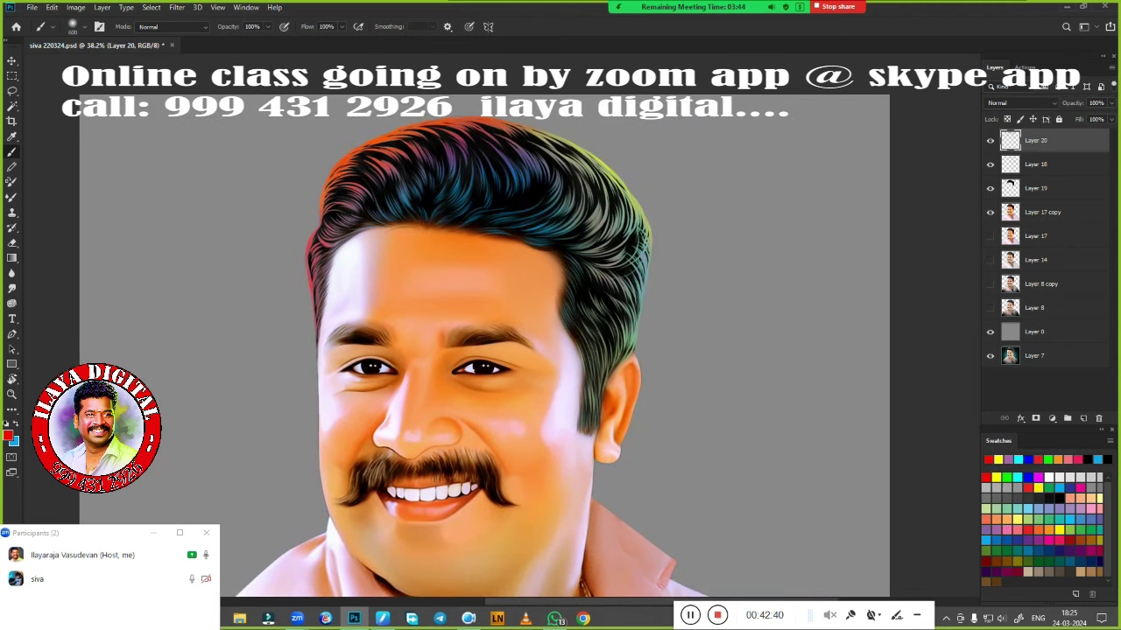
pyautogui.scroll(-2, 768, 288)
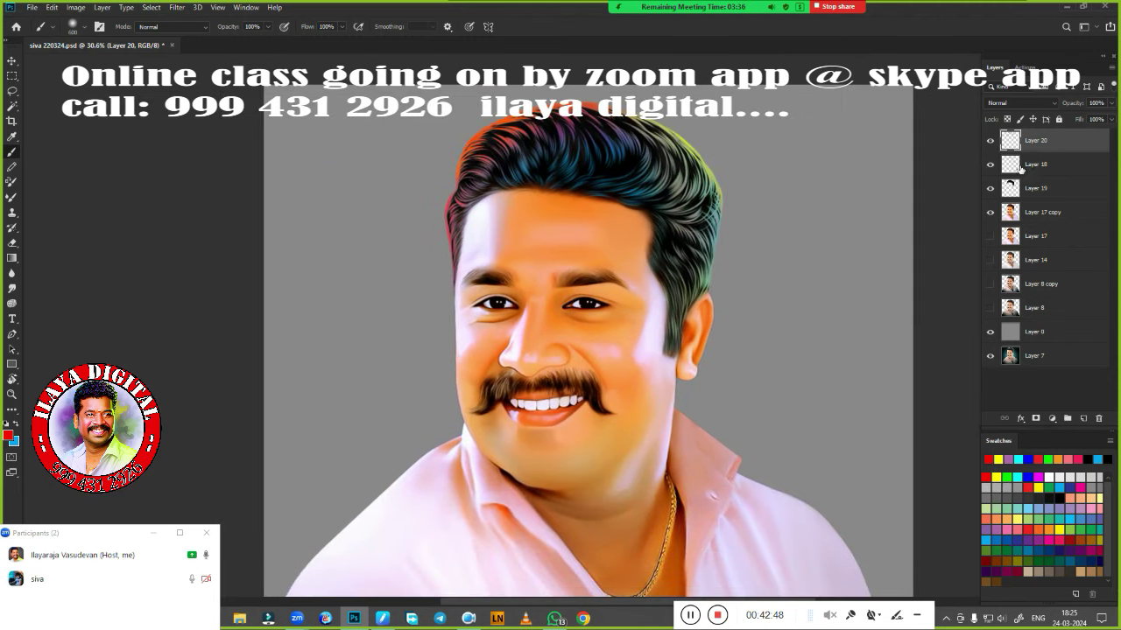
# Lower the fill of Layer 18 to 68% and reduce Layer 20's fill
pyautogui.moveTo(990, 140); pyautogui.dragTo(991, 167)
pyautogui.click(1051, 167)
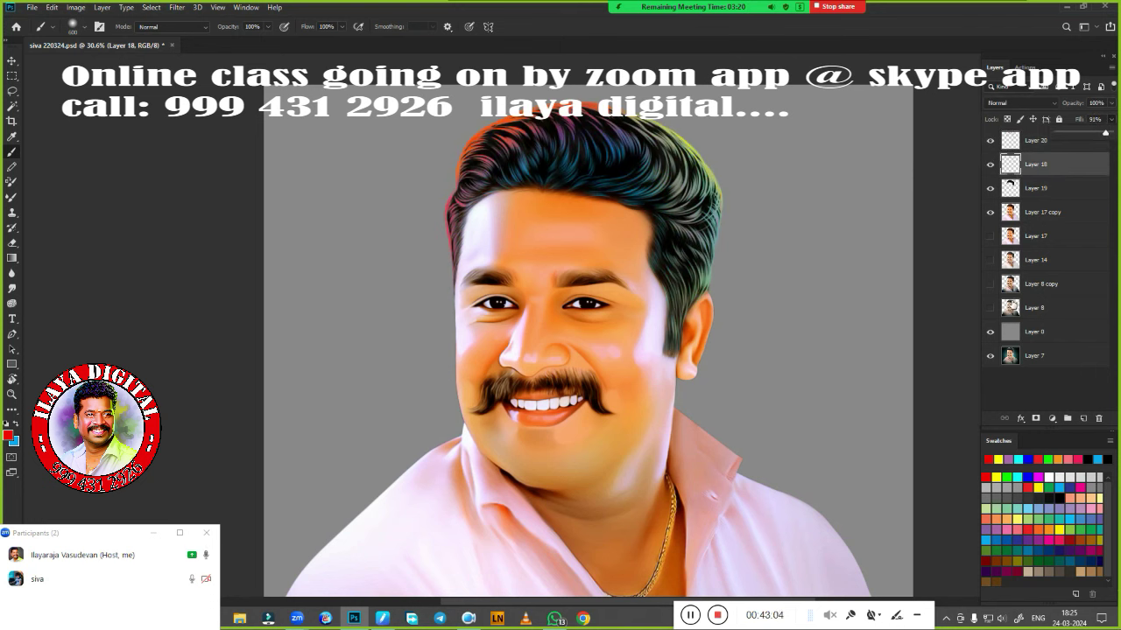
pyautogui.moveTo(1096, 140); pyautogui.dragTo(1083, 146)
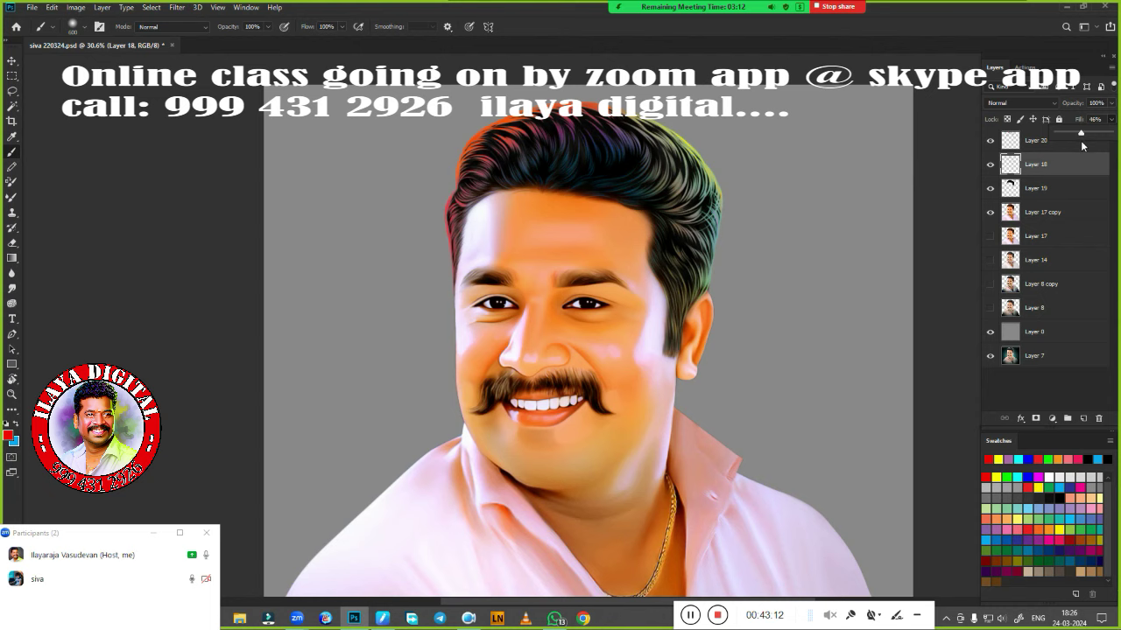
pyautogui.moveTo(1098, 146)
pyautogui.mouseDown()
pyautogui.moveTo(1081, 152)
pyautogui.moveTo(1100, 138)
pyautogui.mouseUp()
pyautogui.click(1041, 142)
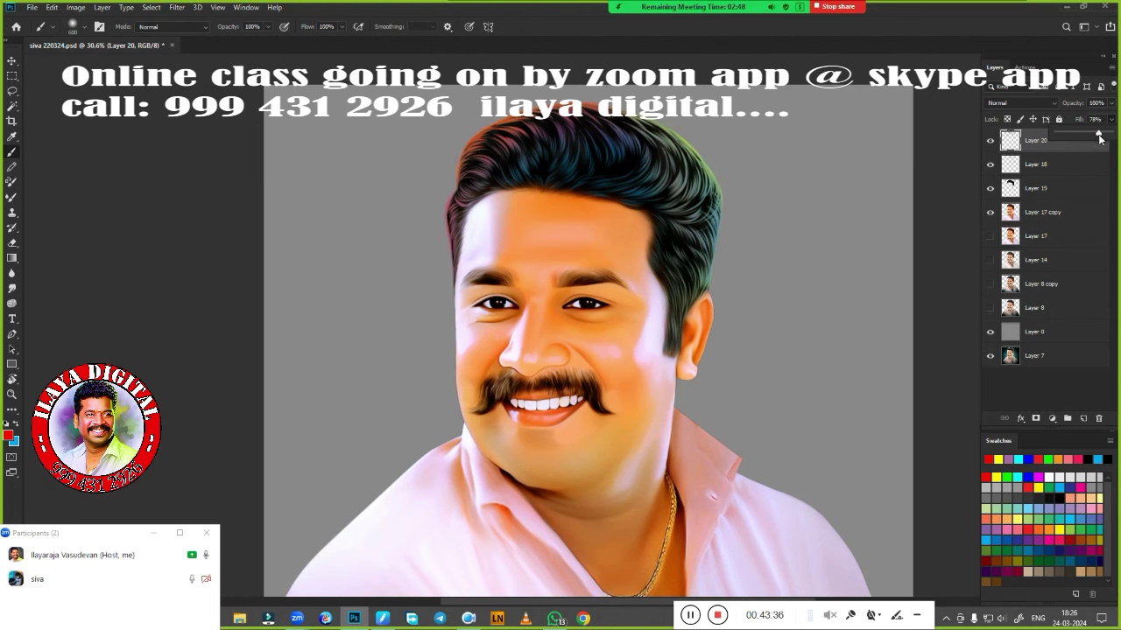
pyautogui.click(1060, 165)
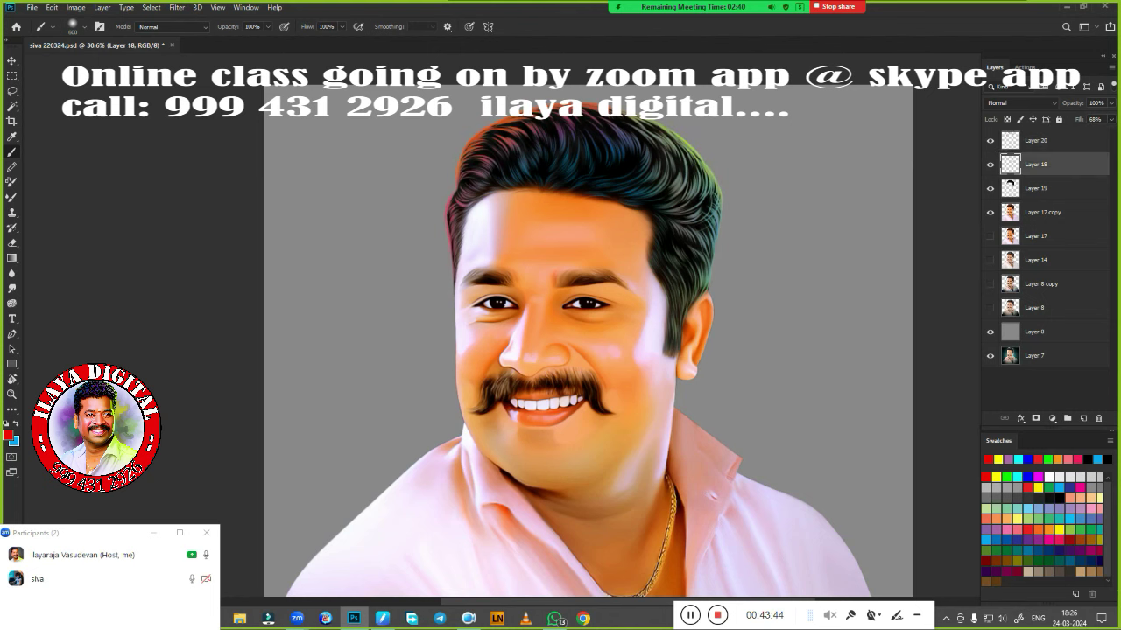
# Shift the hue of Layer 20's highlights in Hue/Saturation
pyautogui.click(1042, 141)
pyautogui.hotkey('ctrl', 'u')
pyautogui.scroll(2, 874, 284)
pyautogui.moveTo(918, 137)
pyautogui.mouseDown()
pyautogui.moveTo(866, 147)
pyautogui.moveTo(976, 138)
pyautogui.moveTo(862, 151)
pyautogui.mouseUp()
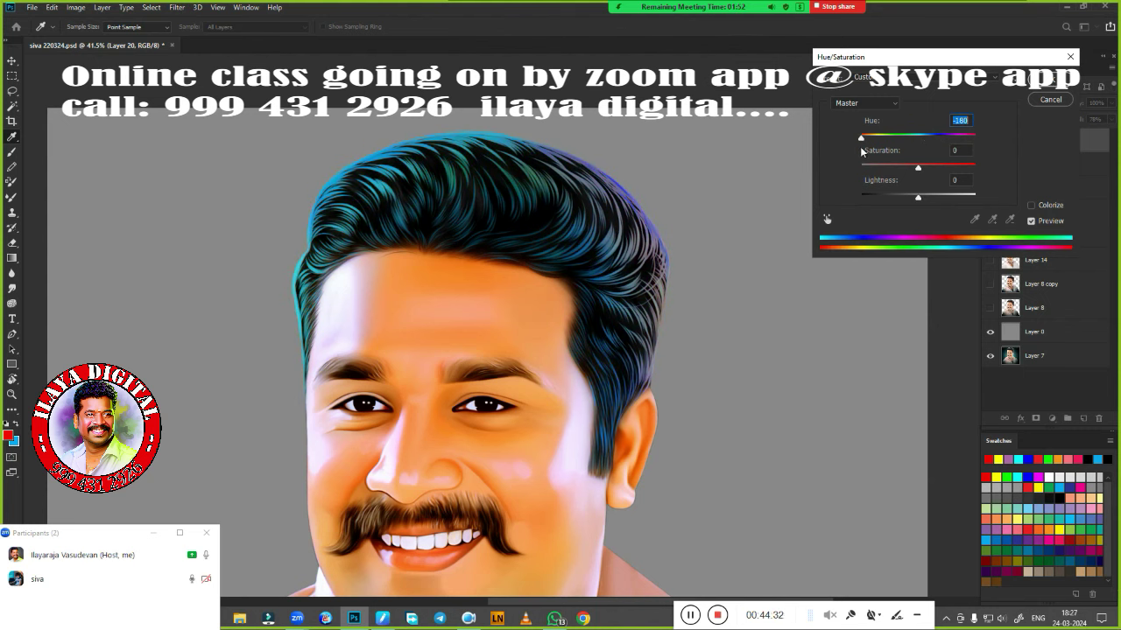
# Shift Layer 20's highlights toward red and purple, then reopen Hue/Saturation and reset Hue to 0
pyautogui.moveTo(862, 152)
pyautogui.mouseDown()
pyautogui.moveTo(918, 144)
pyautogui.moveTo(908, 145)
pyautogui.mouseUp()
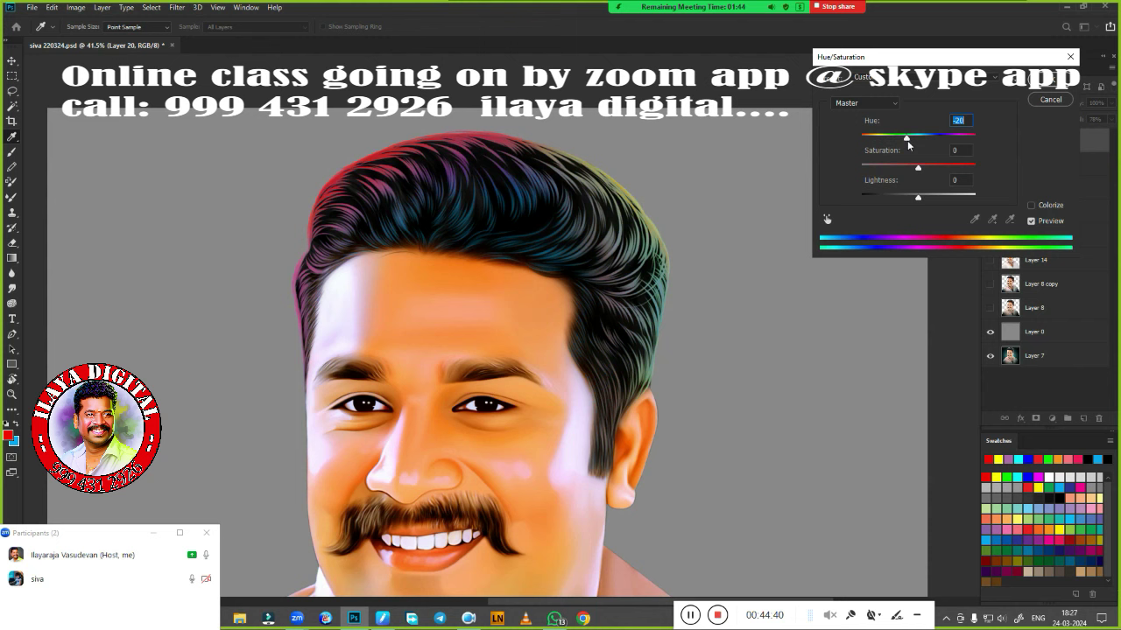
pyautogui.click(1054, 80)
pyautogui.hotkey('ctrl', '0')
pyautogui.press('b')
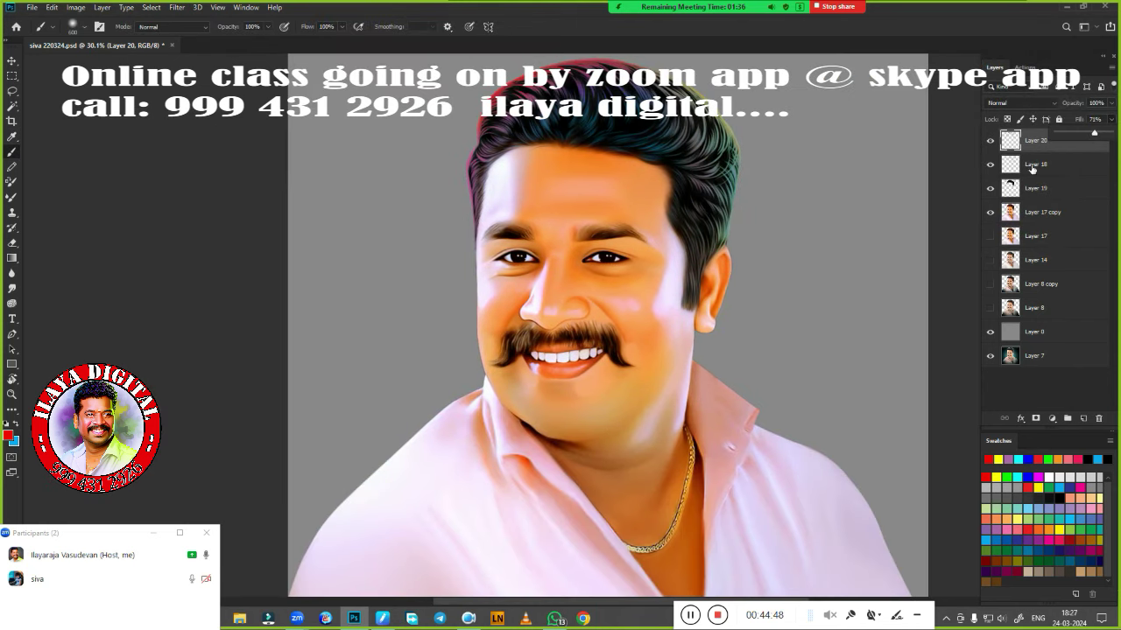
pyautogui.hotkey('ctrl', 'u')
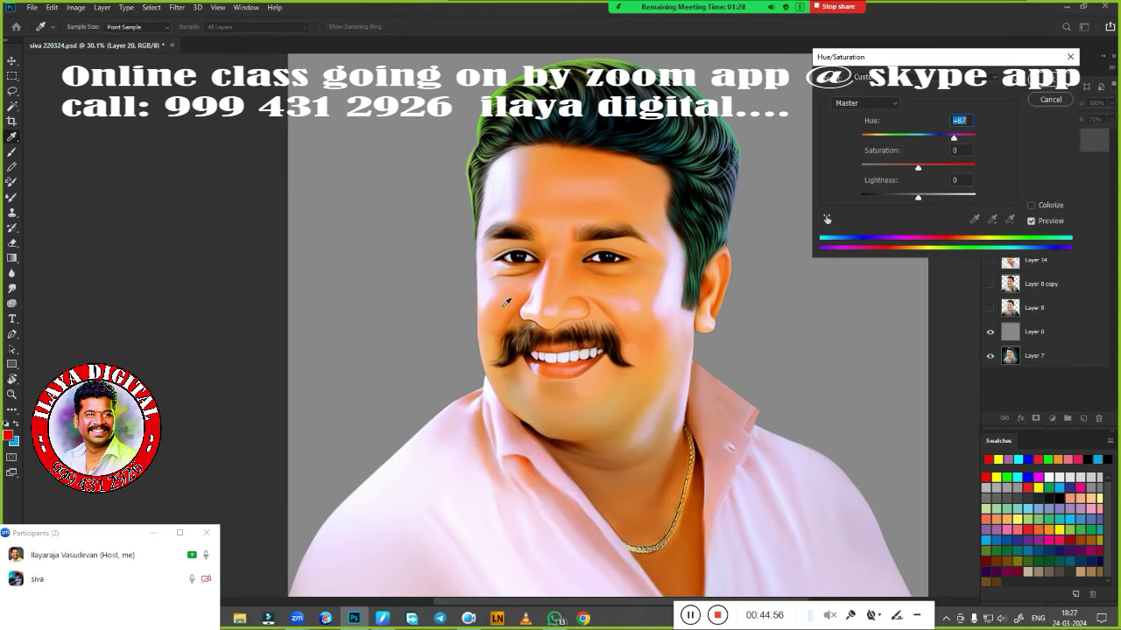
pyautogui.moveTo(939, 148); pyautogui.dragTo(919, 154)
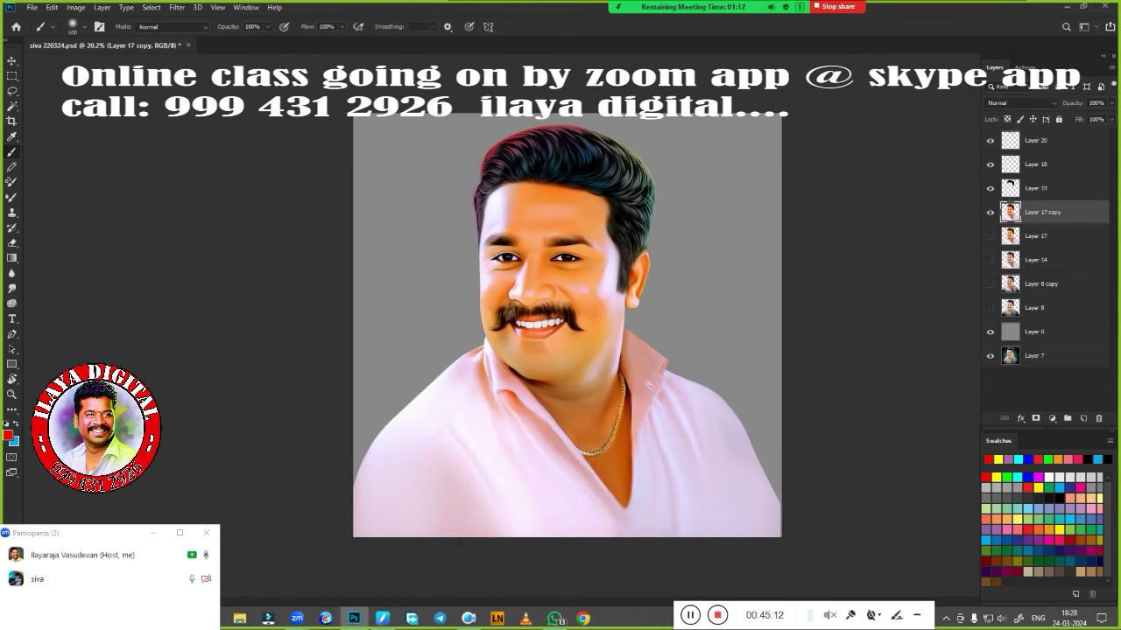
# Lasso the hair and face edge, apply Color Balance, then select the head's right side and collar
pyautogui.press('l')
pyautogui.moveTo(519, 194); pyautogui.dragTo(547, 420)
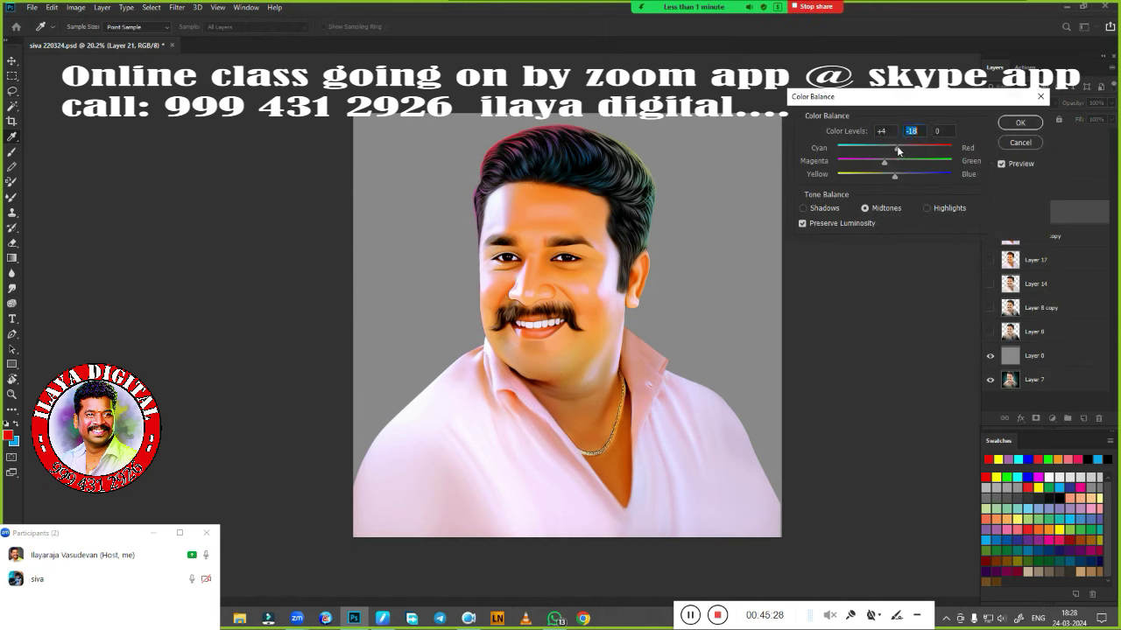
pyautogui.click(1020, 123)
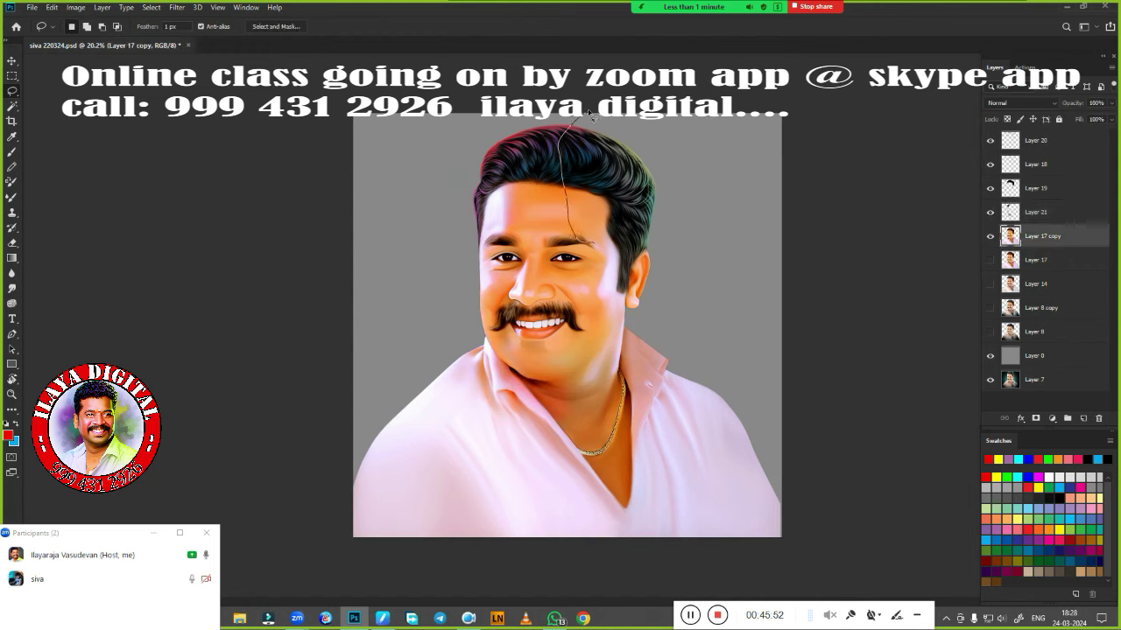
pyautogui.moveTo(574, 119); pyautogui.dragTo(565, 131)
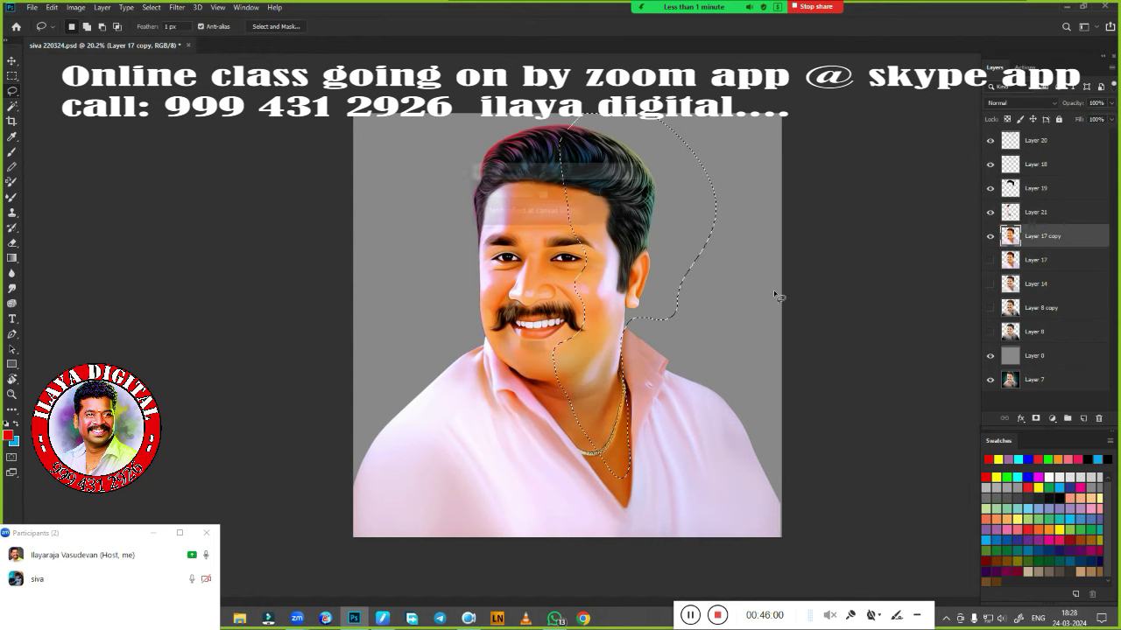
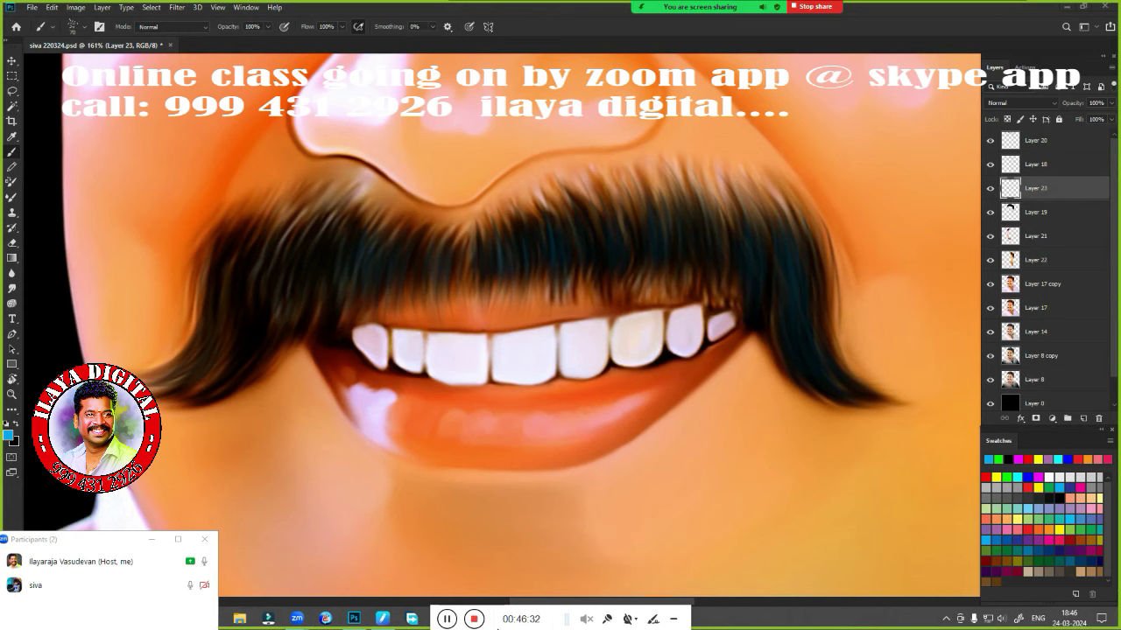
# Raise Layer 23's Fill so the eyebrow strokes become more opaque
pyautogui.moveTo(497, 627); pyautogui.dragTo(718, 610)
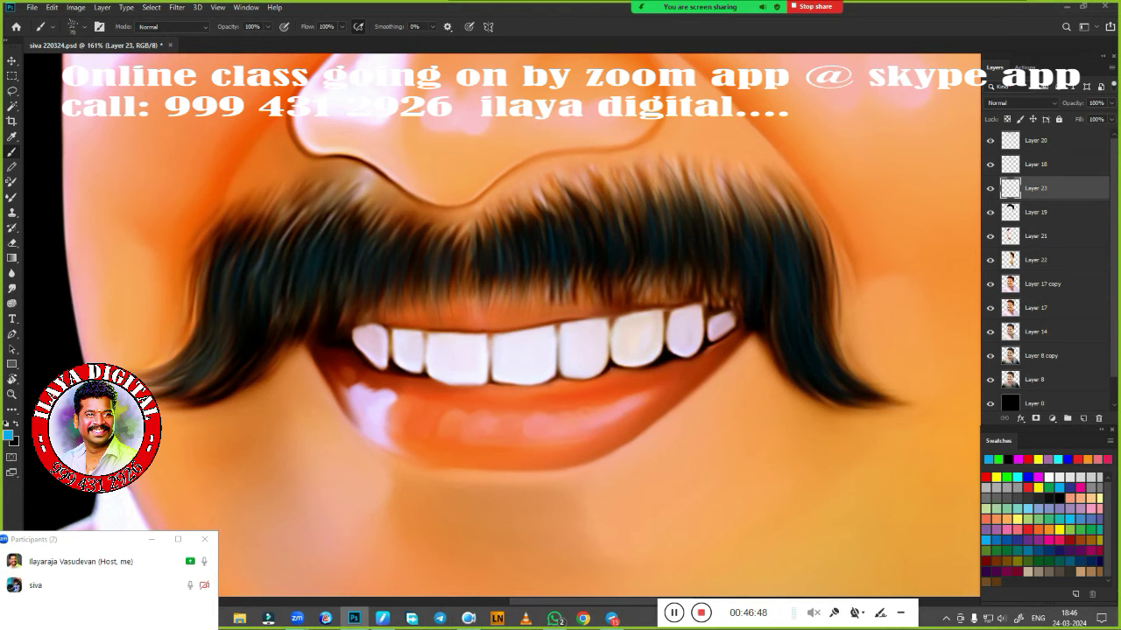
pyautogui.hotkey('ctrl', '0')
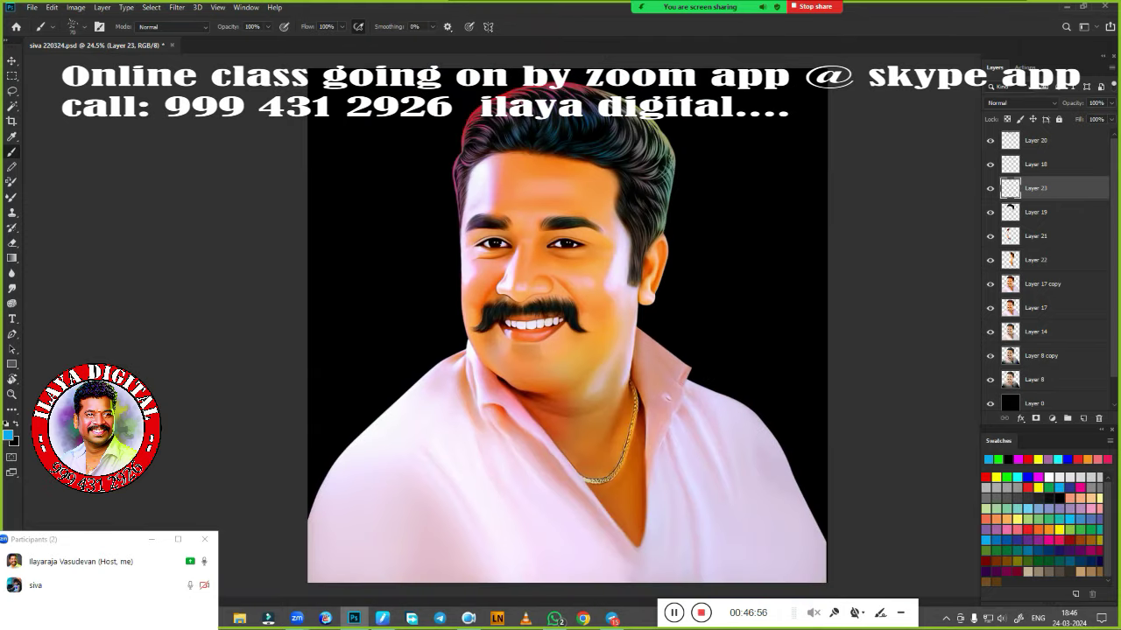
pyautogui.scroll(3, 604, 192)
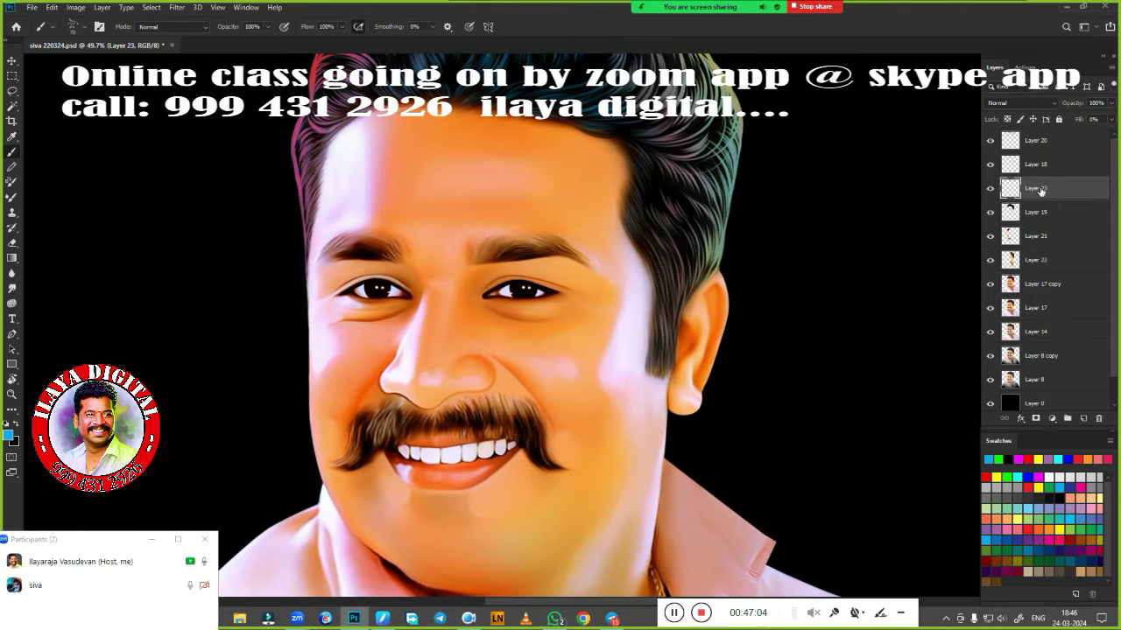
pyautogui.moveTo(1064, 136); pyautogui.dragTo(1097, 138)
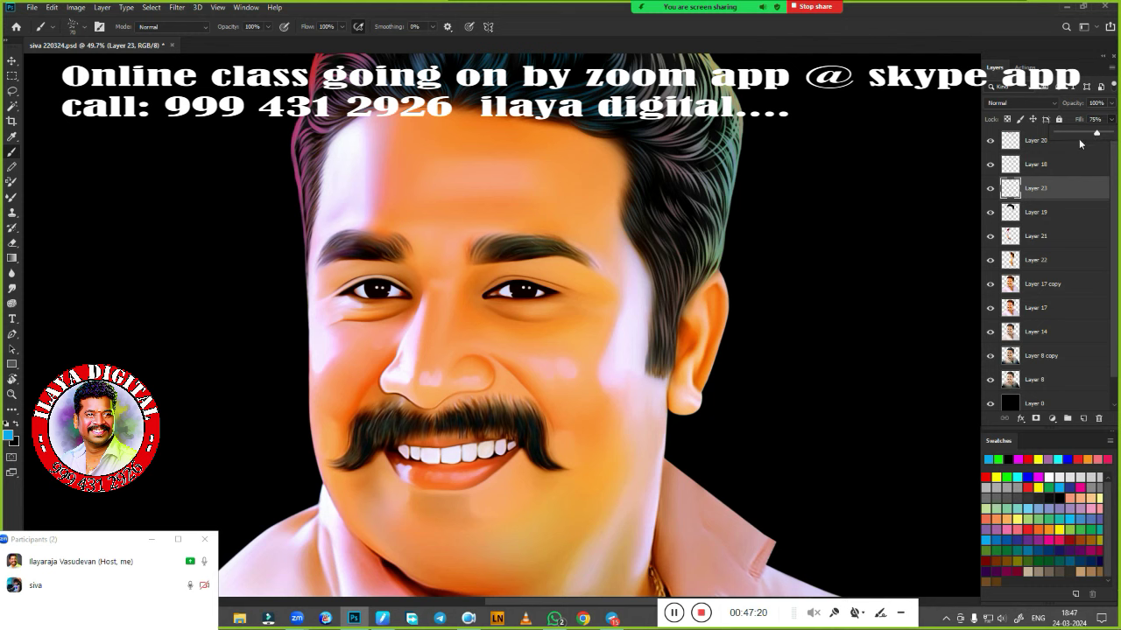
# Merge Layer 22 and Layer 17 copy into Layer 21, then add empty Layer 24 above
pyautogui.scroll(-2, 816, 353)
pyautogui.scroll(2, 660, 365)
pyautogui.click(1035, 236)
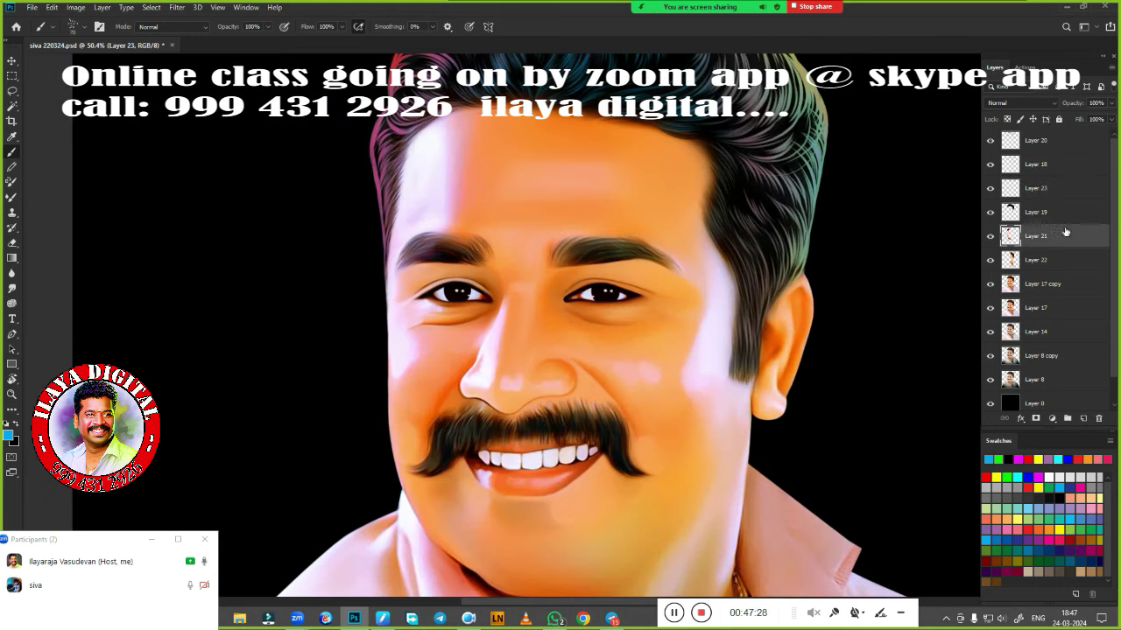
pyautogui.keyDown('shift'); pyautogui.click(1042, 283); pyautogui.keyUp('shift')
pyautogui.hotkey('ctrl', 'e')
pyautogui.click(1084, 420)
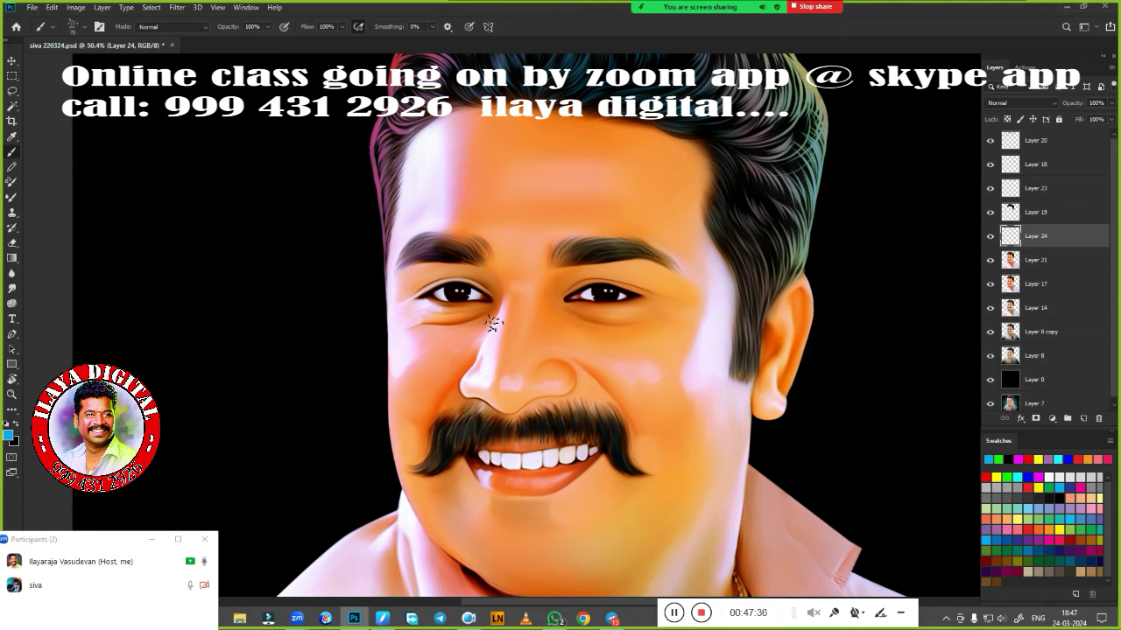
# Pick a soft round brush and hide the lower portrait layers
pyautogui.rightClick(561, 282)
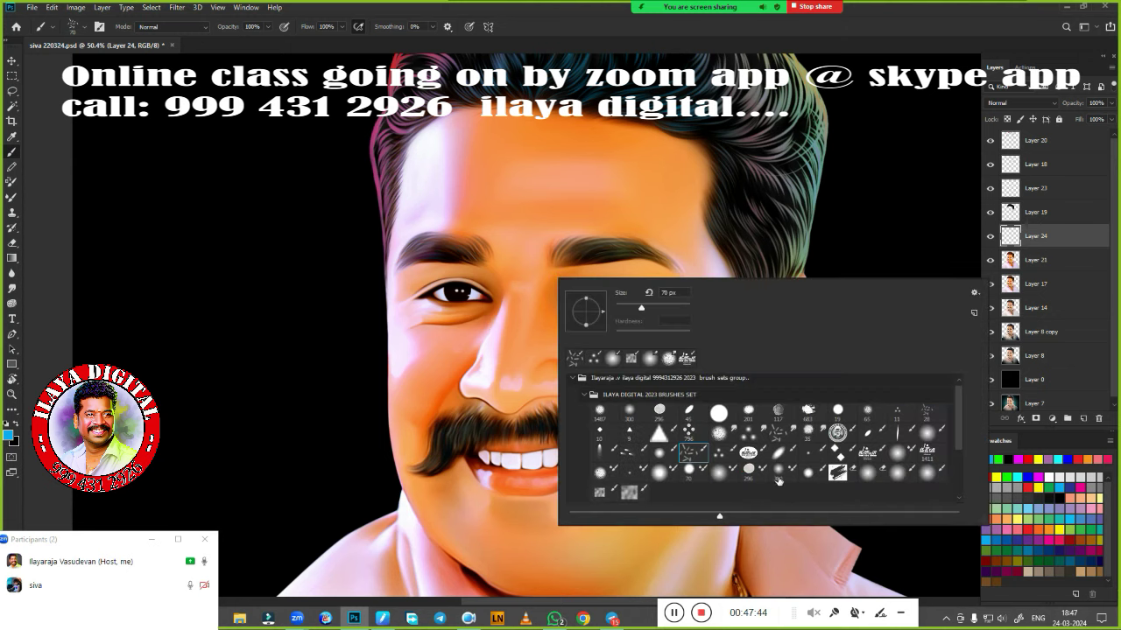
pyautogui.click(807, 472)
pyautogui.click(594, 46)
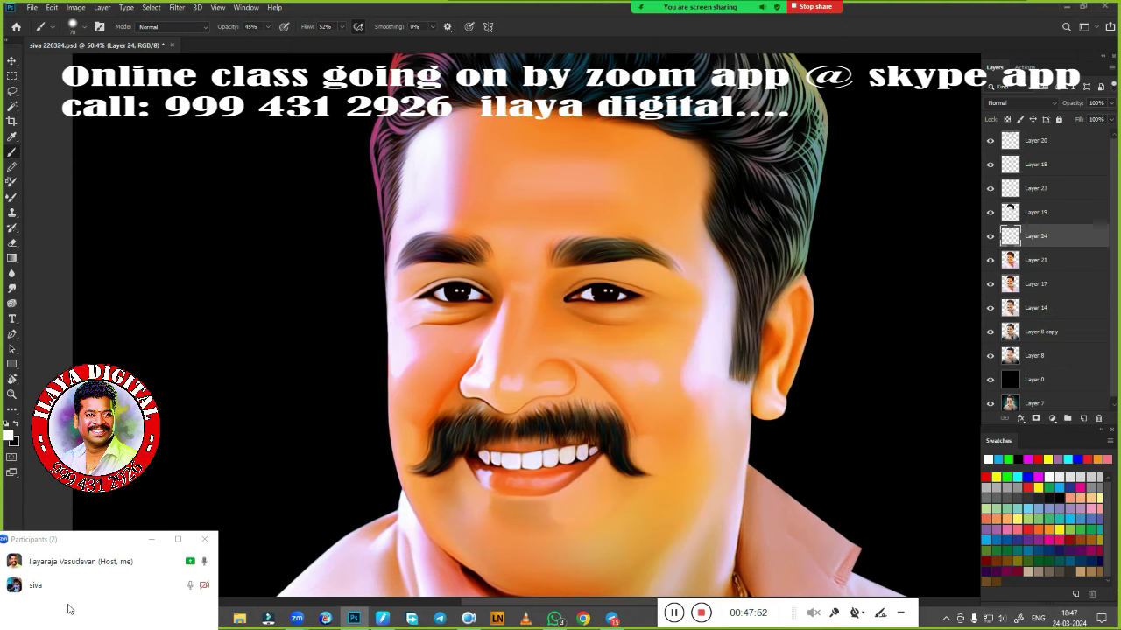
pyautogui.scroll(3, 504, 457)
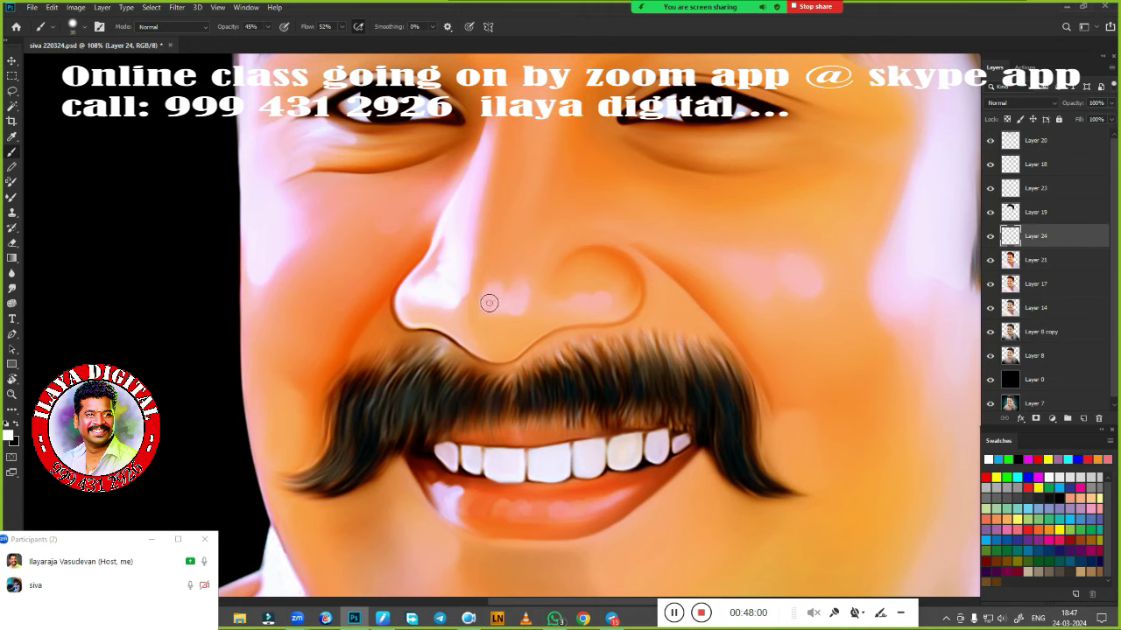
pyautogui.moveTo(991, 283); pyautogui.dragTo(991, 355)
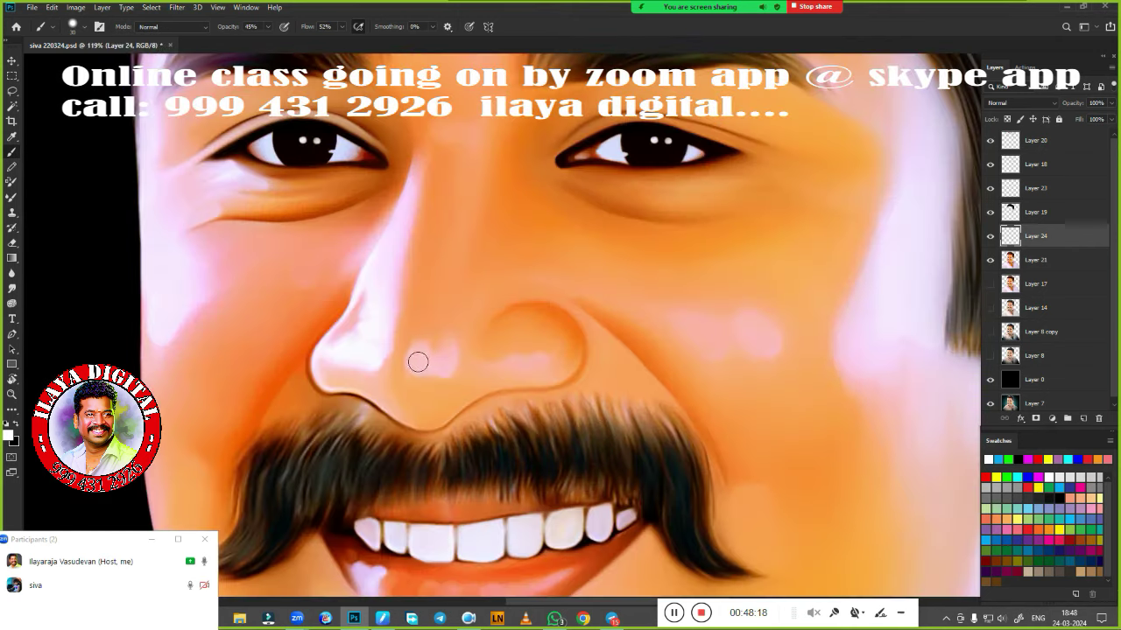
# Dab two white highlights on the nose tip and resize the brush for the cheek and eye
pyautogui.click(418, 362)
pyautogui.click(446, 360)
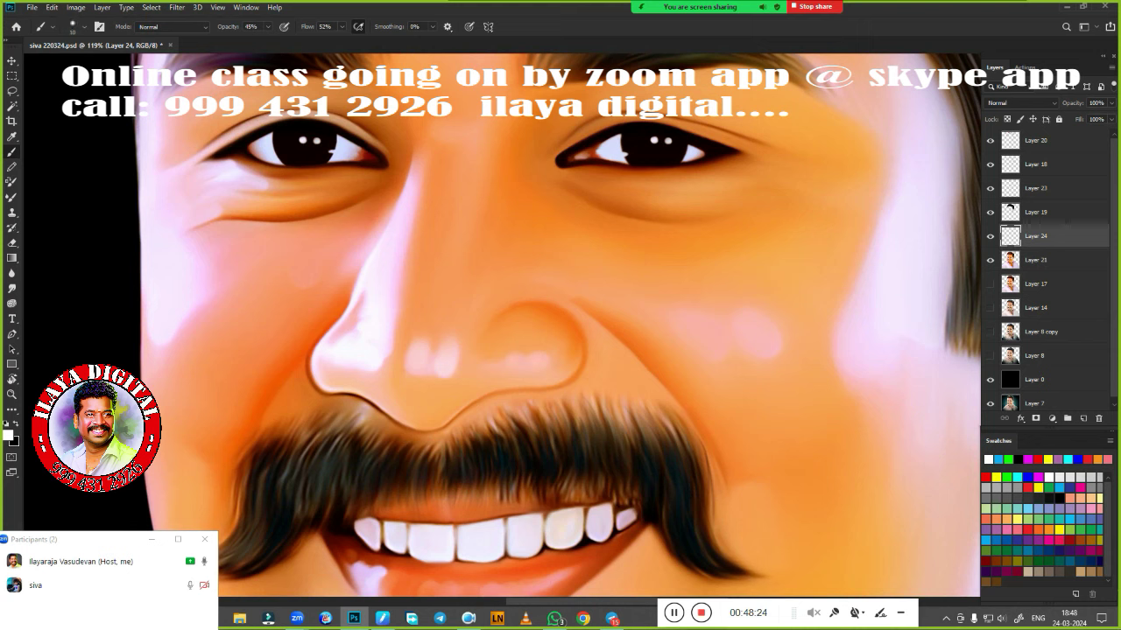
pyautogui.press(']')
pyautogui.press(']')
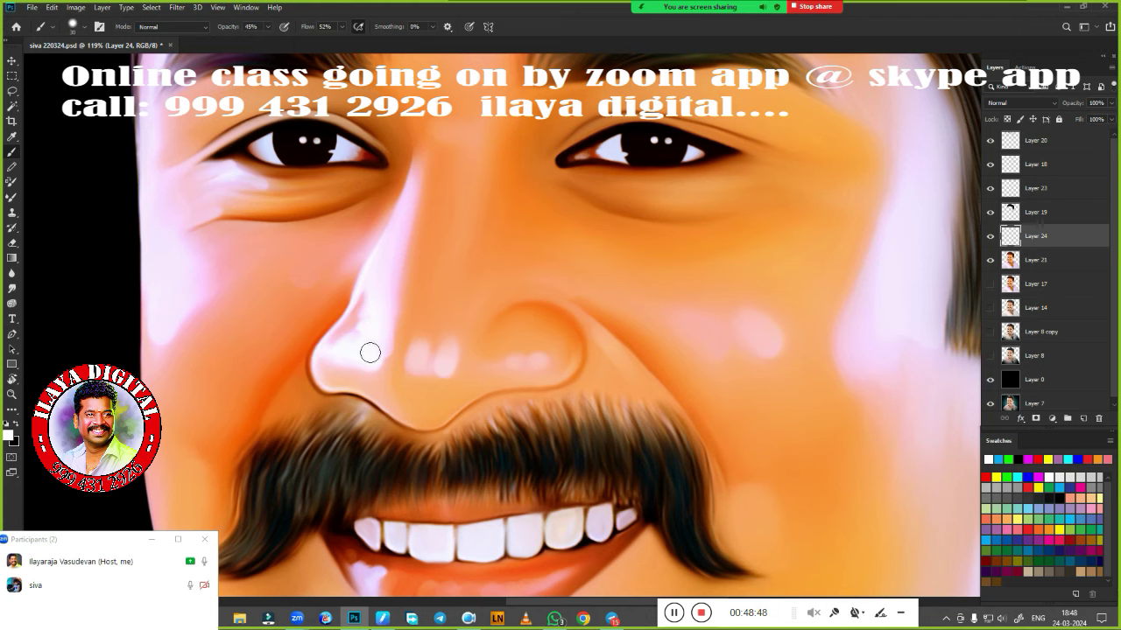
pyautogui.moveTo(466, 135)
pyautogui.mouseDown()
pyautogui.moveTo(543, 317)
pyautogui.moveTo(776, 339)
pyautogui.mouseUp()
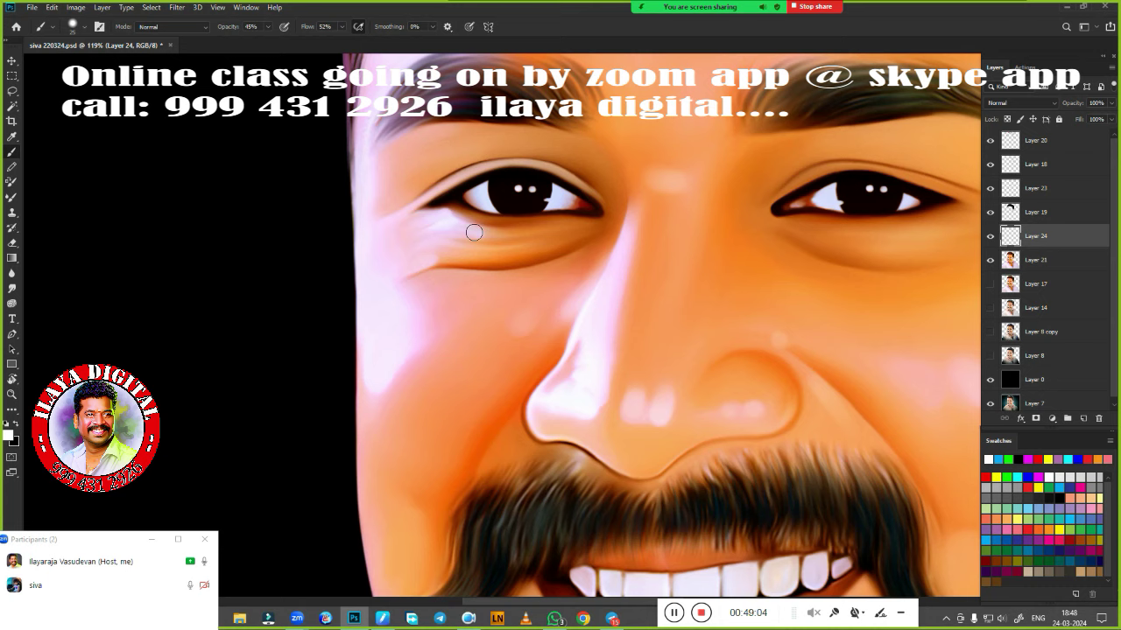
pyautogui.press('[')
pyautogui.press('[')
pyautogui.press('[')
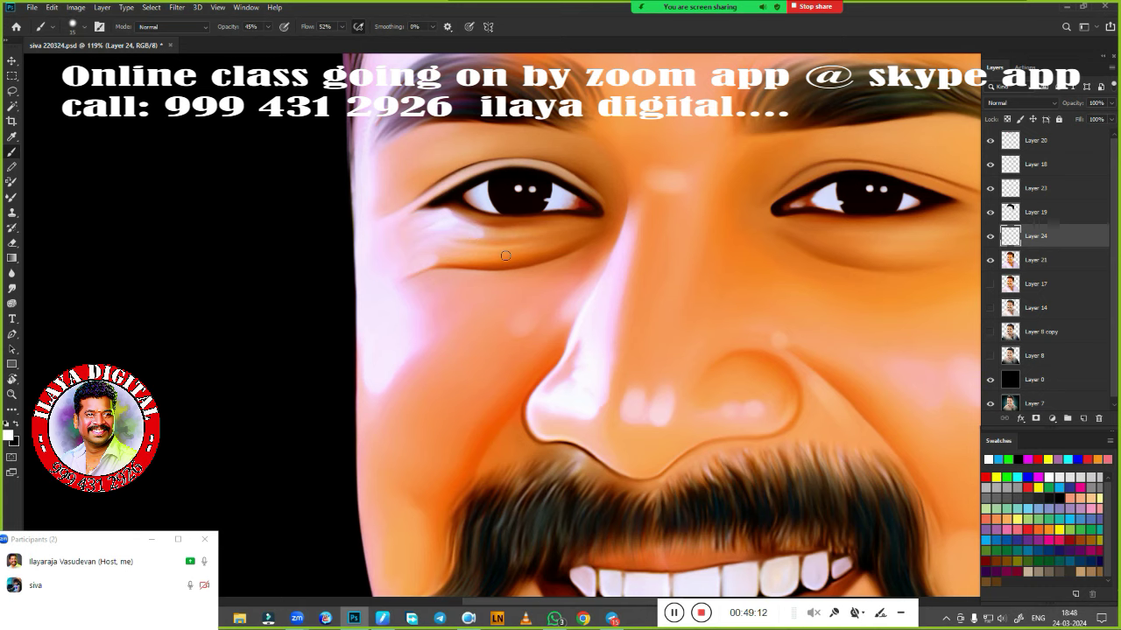
pyautogui.press(']')
pyautogui.press(']')
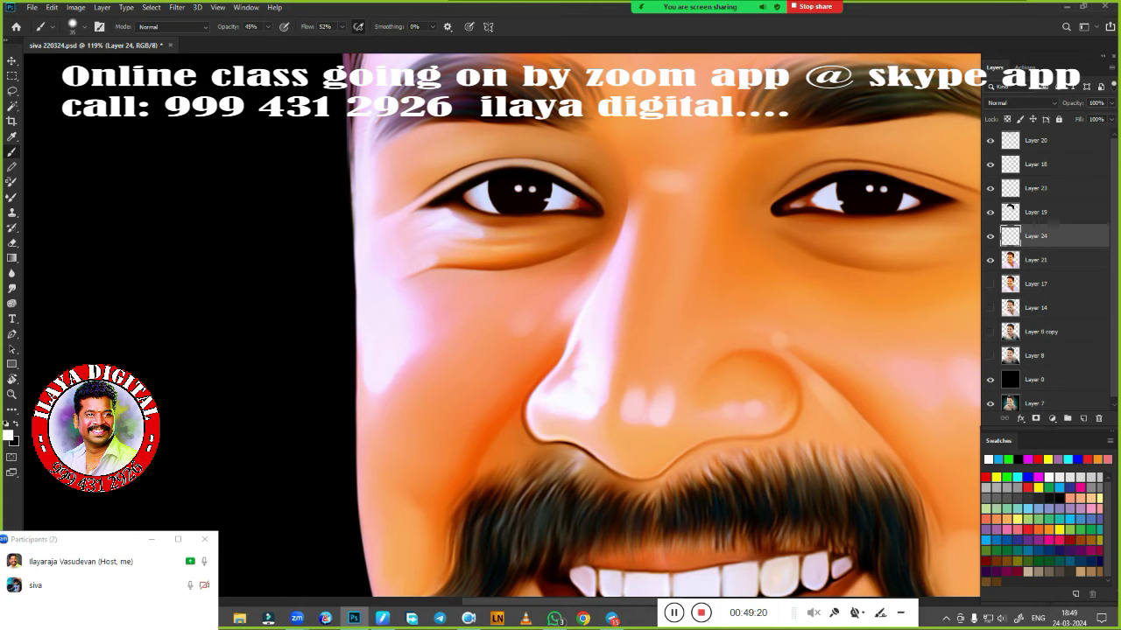
pyautogui.moveTo(505, 446); pyautogui.dragTo(146, 482)
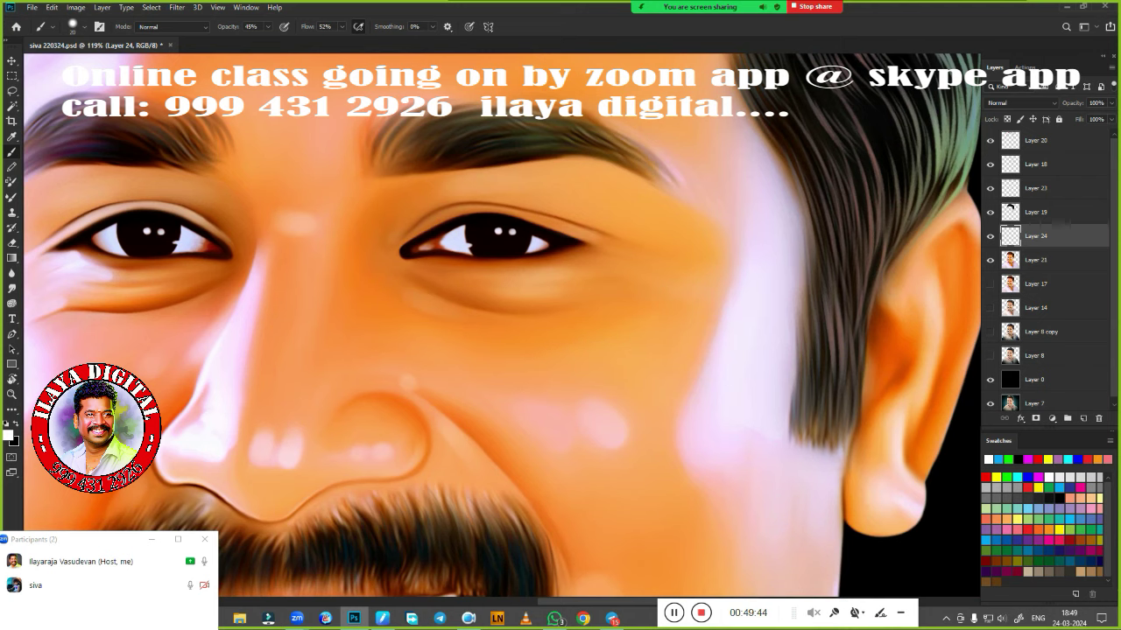
pyautogui.scroll(3, 630, 225)
# Lighten the forehead and soften the shadows below the lower lip and under the chin
pyautogui.moveTo(606, 182); pyautogui.dragTo(483, 186)
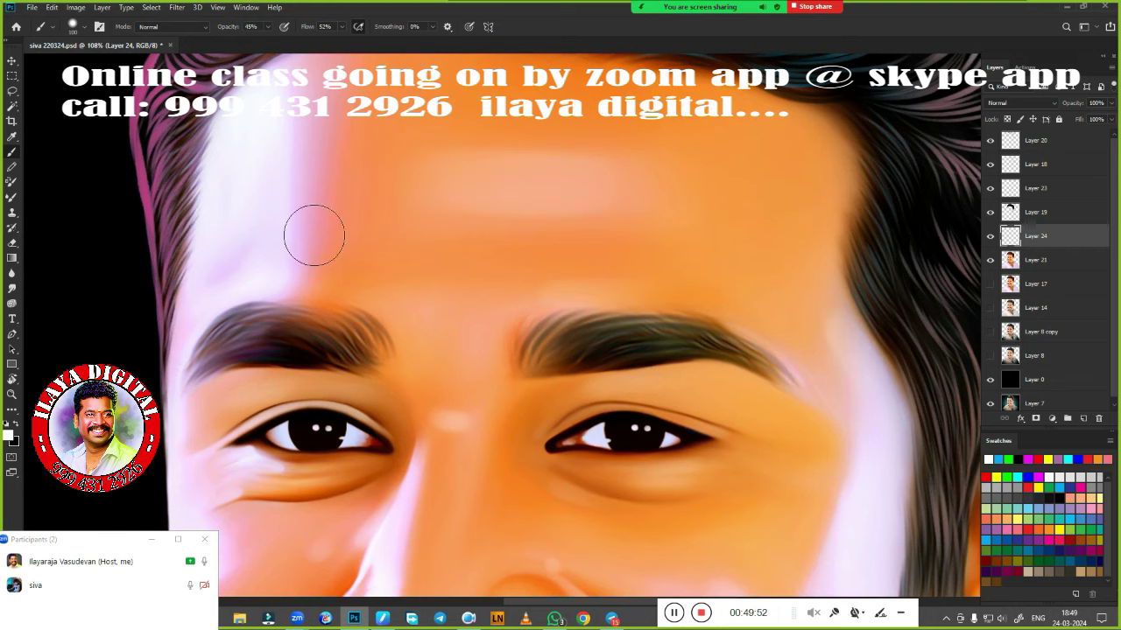
pyautogui.scroll(-5, 400, 338)
pyautogui.scroll(-4, 400, 338)
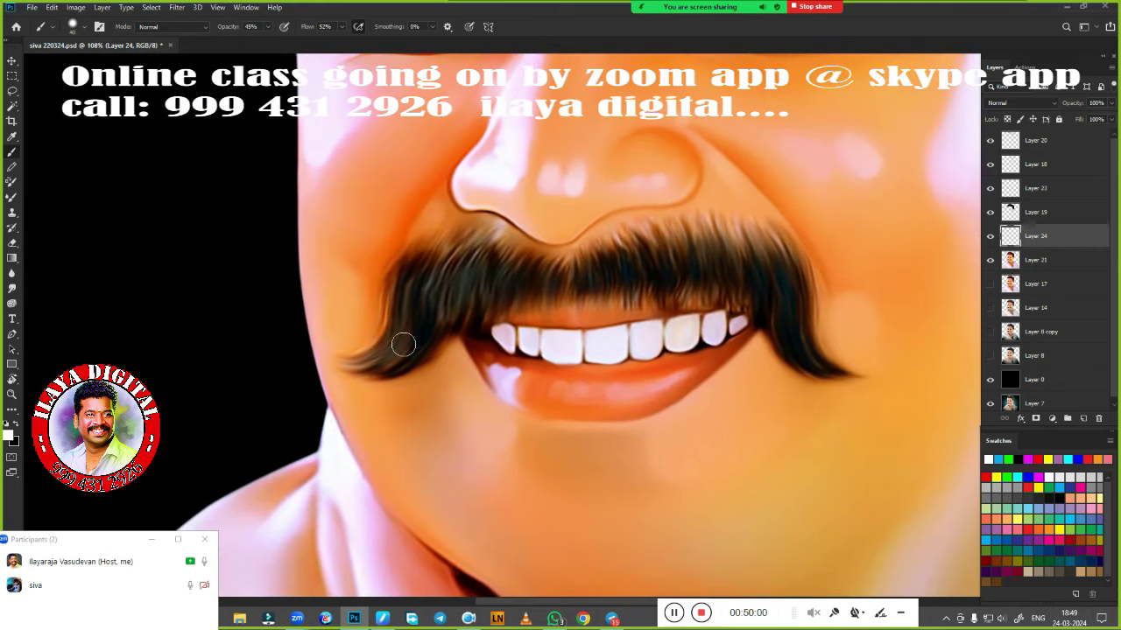
pyautogui.moveTo(499, 437); pyautogui.dragTo(486, 429)
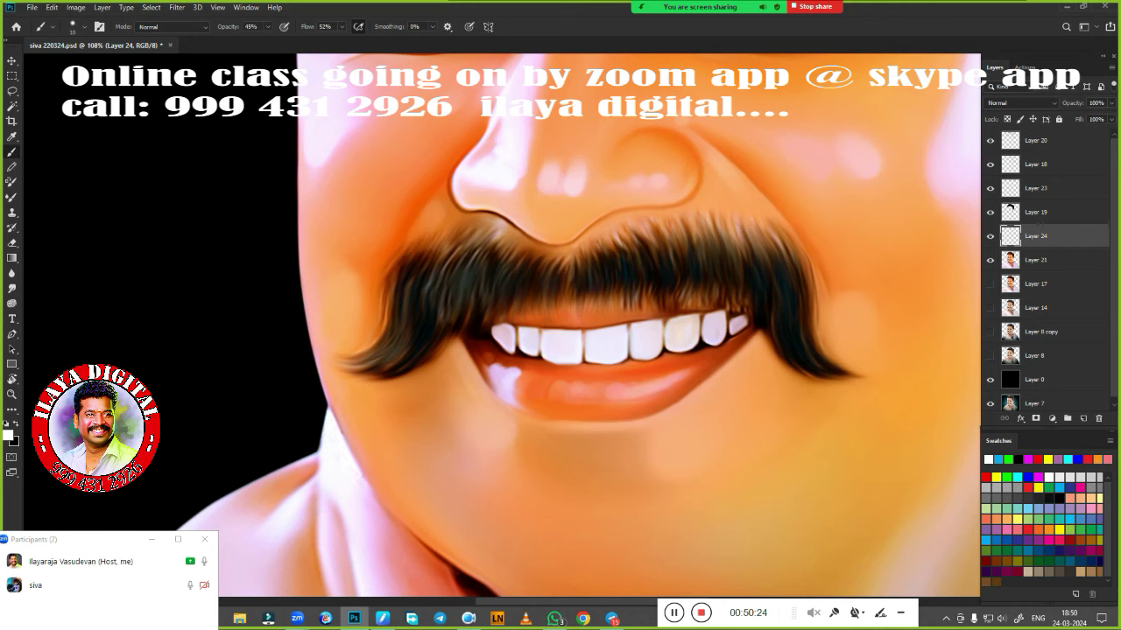
pyautogui.scroll(-2, 502, 330)
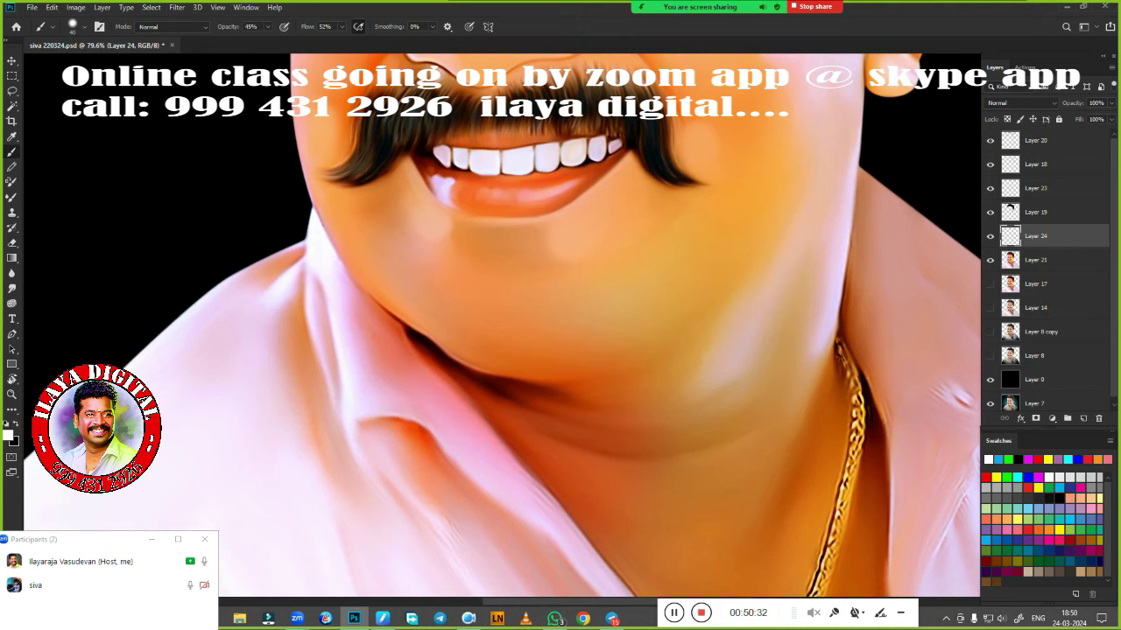
pyautogui.moveTo(428, 329); pyautogui.dragTo(501, 366)
# Paint soft light strokes over the right side of the pink shirt and both collars
pyautogui.scroll(-5, 680, 220)
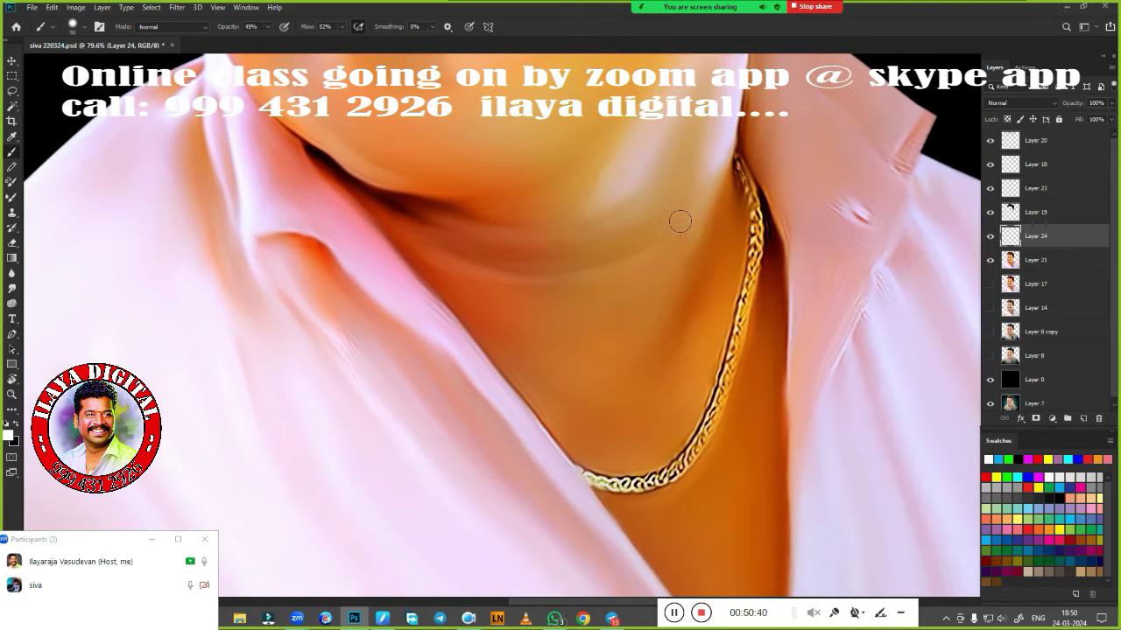
pyautogui.scroll(-3, 680, 220)
pyautogui.scroll(-3, 608, 488)
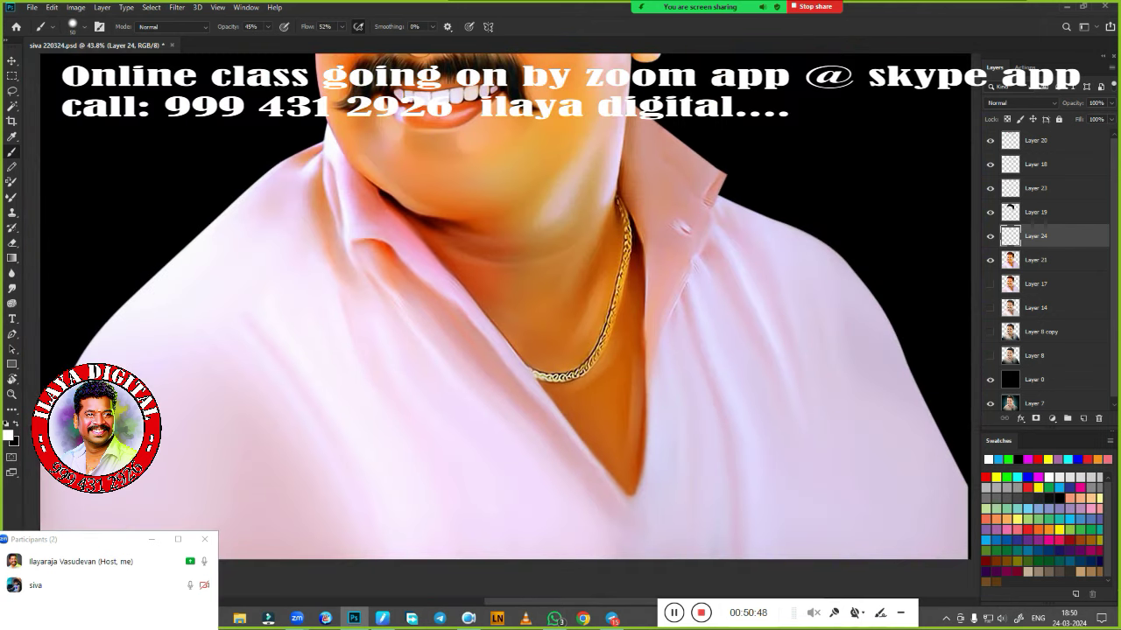
pyautogui.moveTo(663, 385); pyautogui.dragTo(661, 460)
pyautogui.moveTo(731, 341); pyautogui.dragTo(740, 466)
pyautogui.moveTo(884, 294); pyautogui.dragTo(902, 407)
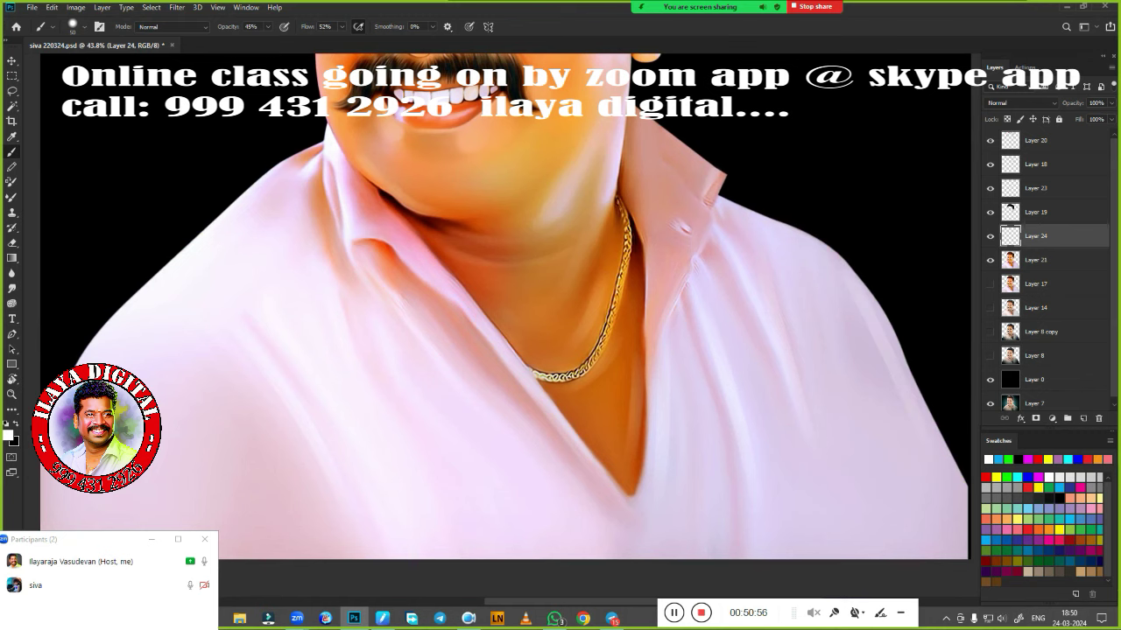
pyautogui.moveTo(711, 171); pyautogui.dragTo(675, 180)
pyautogui.moveTo(692, 219); pyautogui.dragTo(670, 342)
pyautogui.moveTo(348, 180); pyautogui.dragTo(319, 228)
pyautogui.scroll(5, 367, 166)
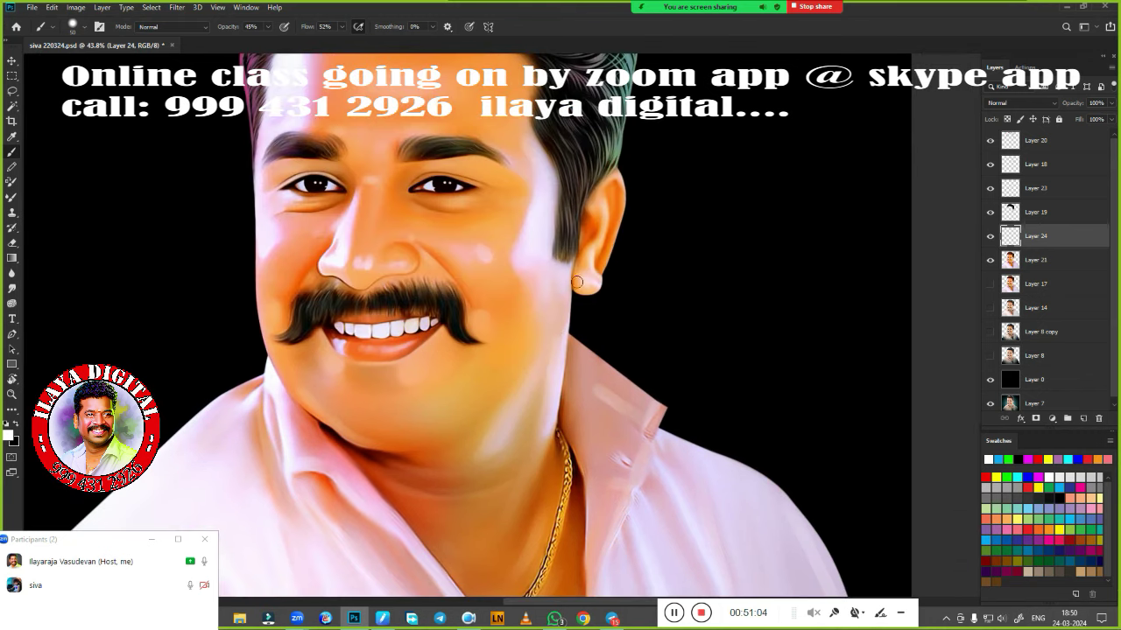
pyautogui.scroll(3, 578, 280)
pyautogui.scroll(-3, 506, 305)
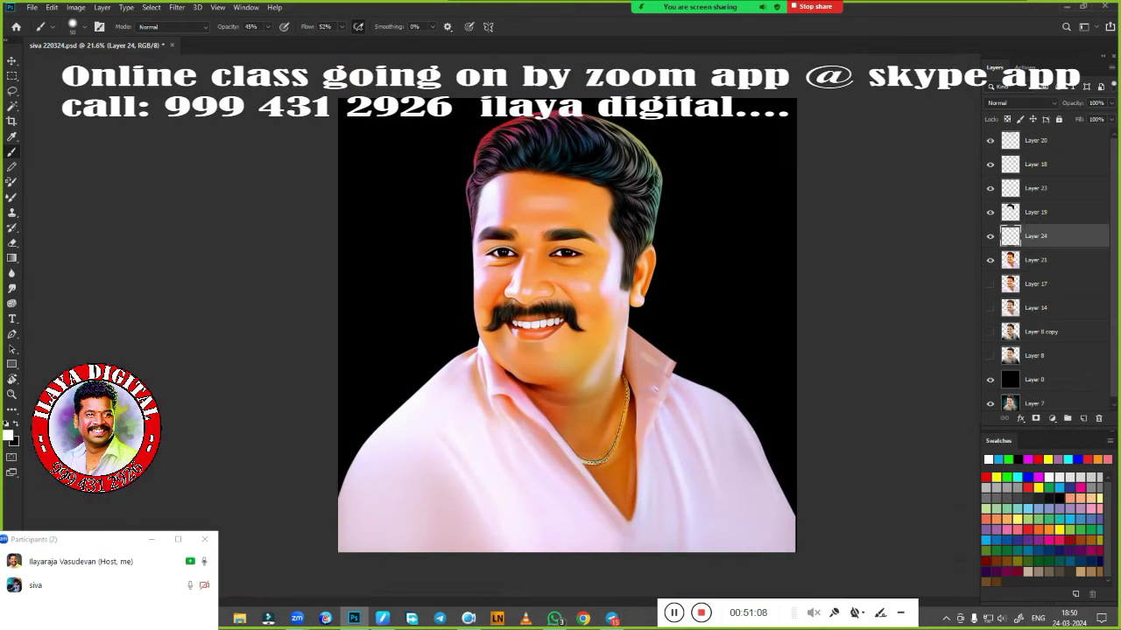
# Toggle visibility of Layer 21 and hair-stroke Layers 20, 18, 23, 19 and 24 to check them
pyautogui.click(990, 267)
pyautogui.scroll(1, 742, 368)
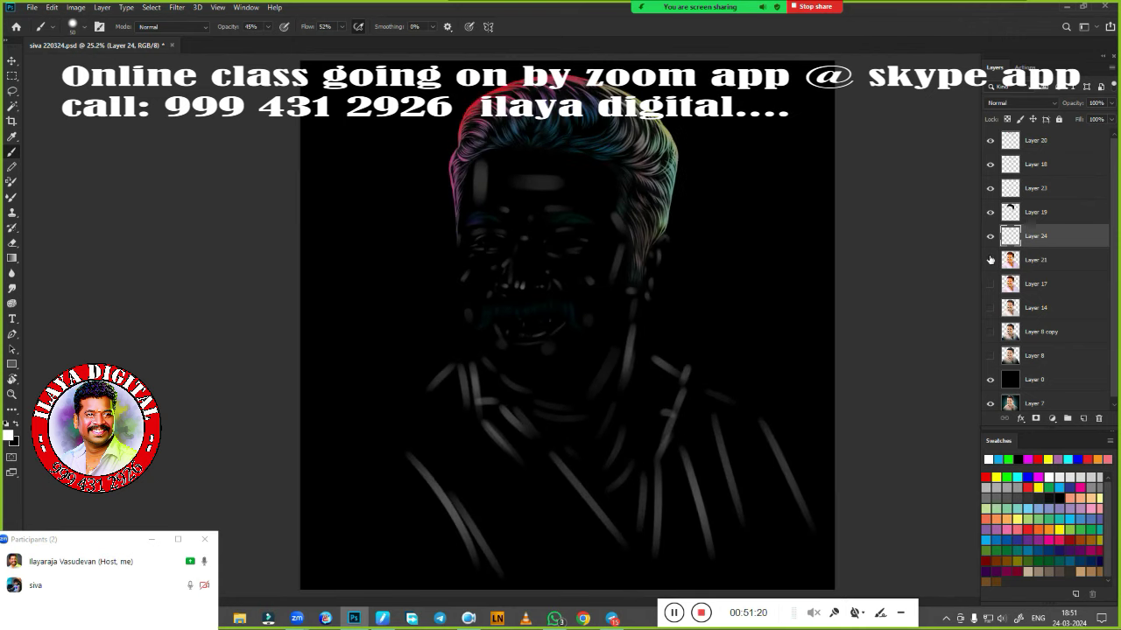
pyautogui.click(990, 260)
pyautogui.click(1038, 164)
pyautogui.moveTo(991, 140); pyautogui.dragTo(990, 260)
pyautogui.moveTo(990, 188); pyautogui.dragTo(990, 141)
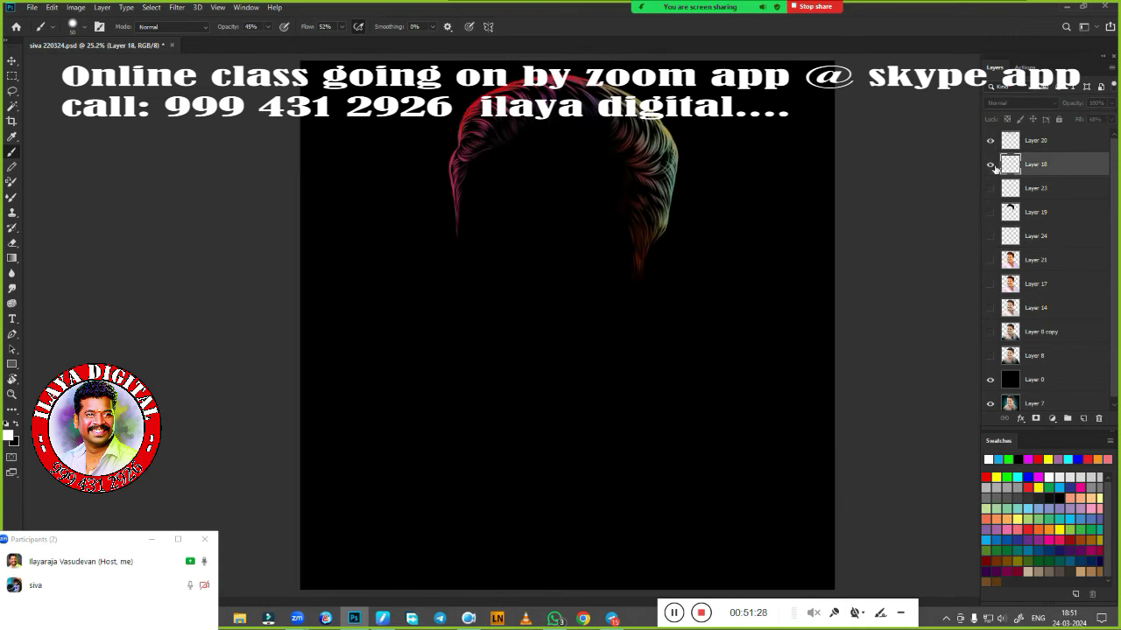
pyautogui.moveTo(990, 212); pyautogui.dragTo(990, 260)
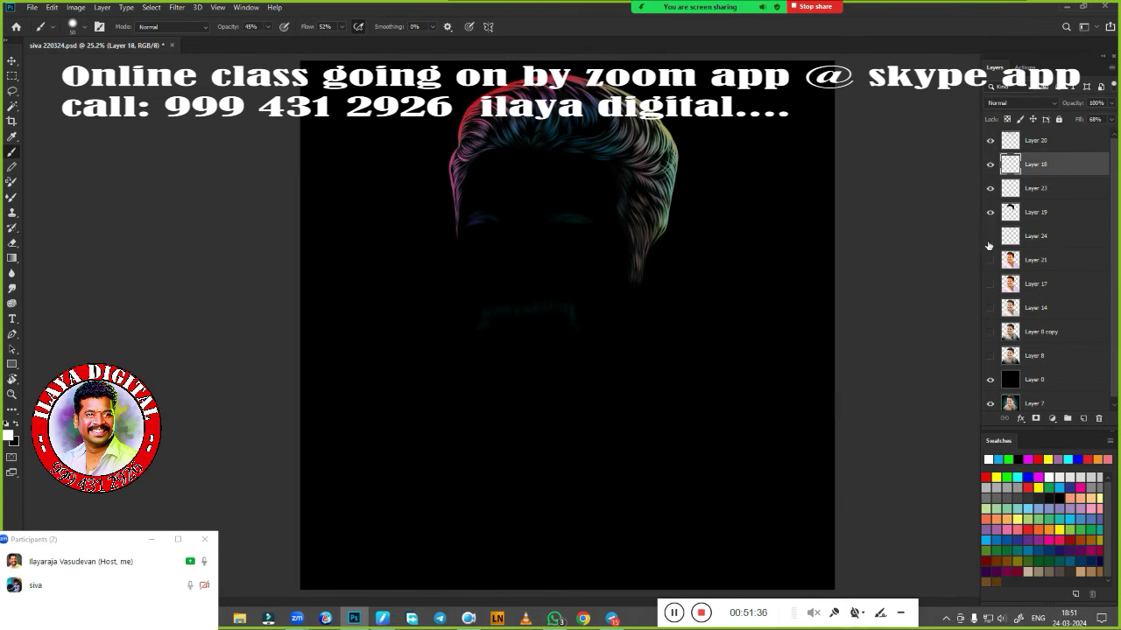
pyautogui.scroll(-3, 588, 319)
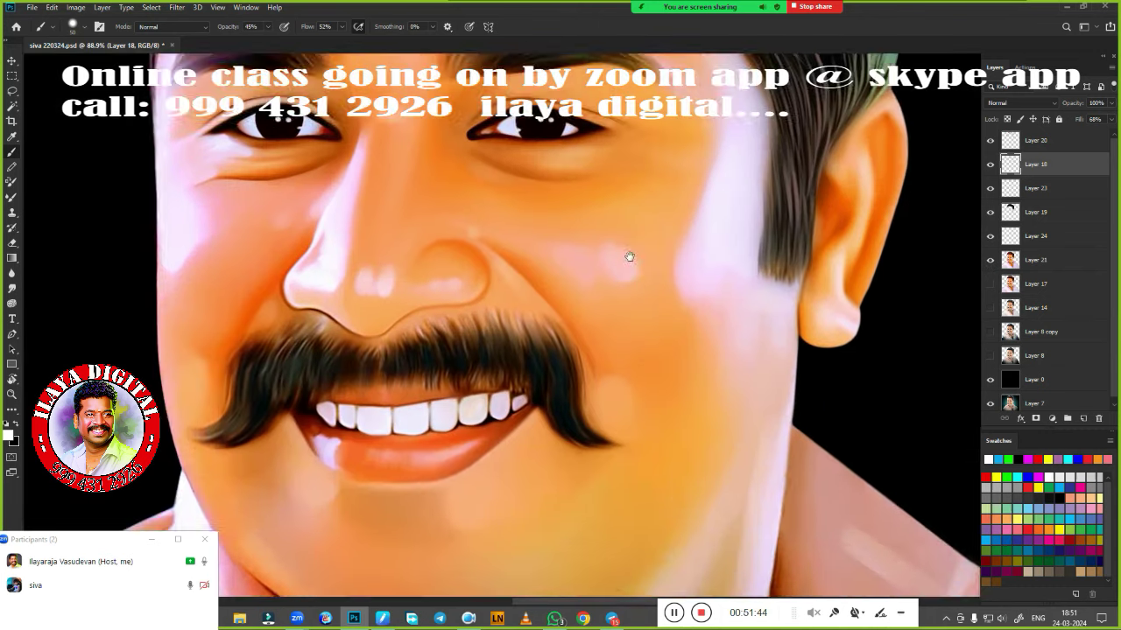
pyautogui.scroll(5, 565, 316)
# Add a new layer above Layer 24 and paint brown tone onto the left iris
pyautogui.click(1038, 235)
pyautogui.click(1083, 418)
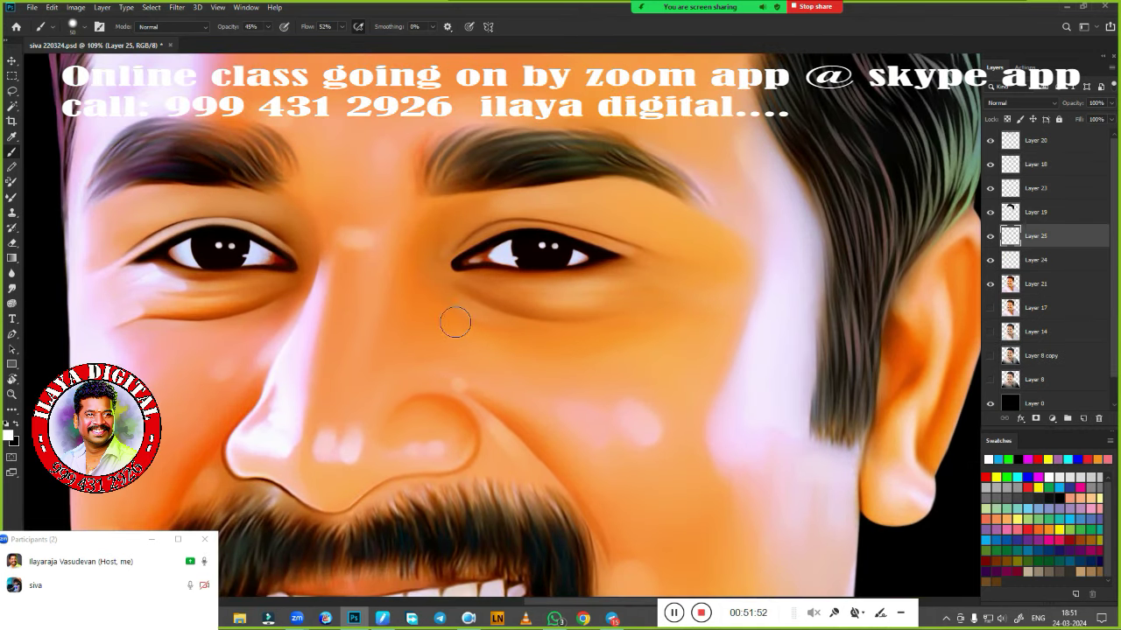
pyautogui.rightClick(455, 322)
pyautogui.press('Escape')
pyautogui.scroll(2, 345, 324)
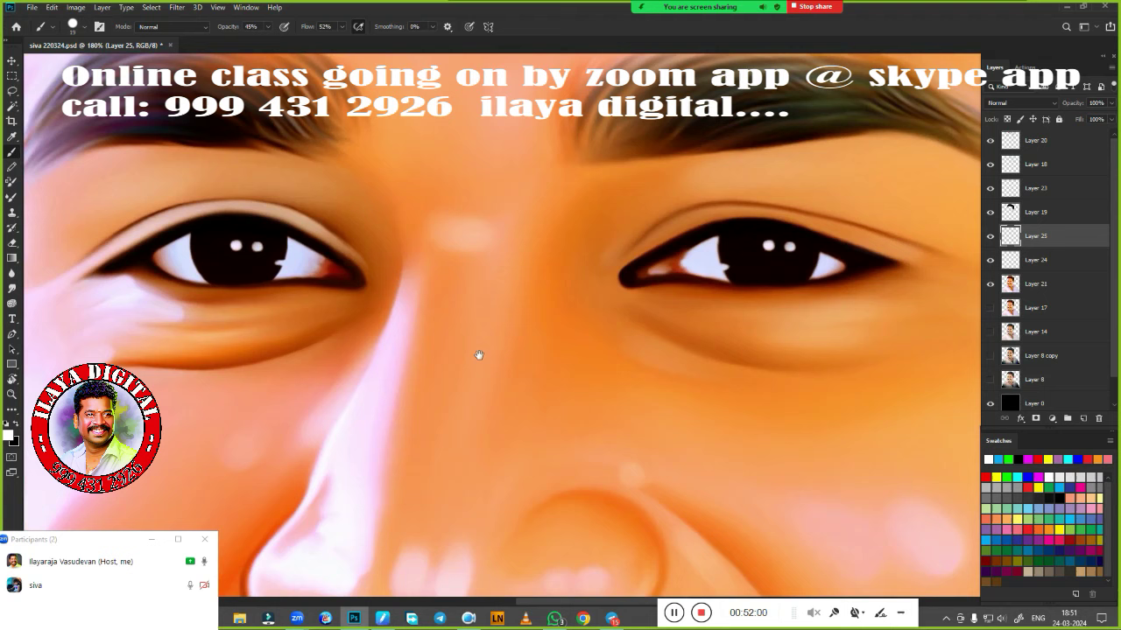
pyautogui.press(']')
pyautogui.moveTo(210, 263)
pyautogui.mouseDown()
pyautogui.moveTo(263, 295)
pyautogui.moveTo(256, 277)
pyautogui.mouseUp()
# Duplicate the iris layer and position the copied strokes over the right eye
pyautogui.hotkey('ctrl', 'j')
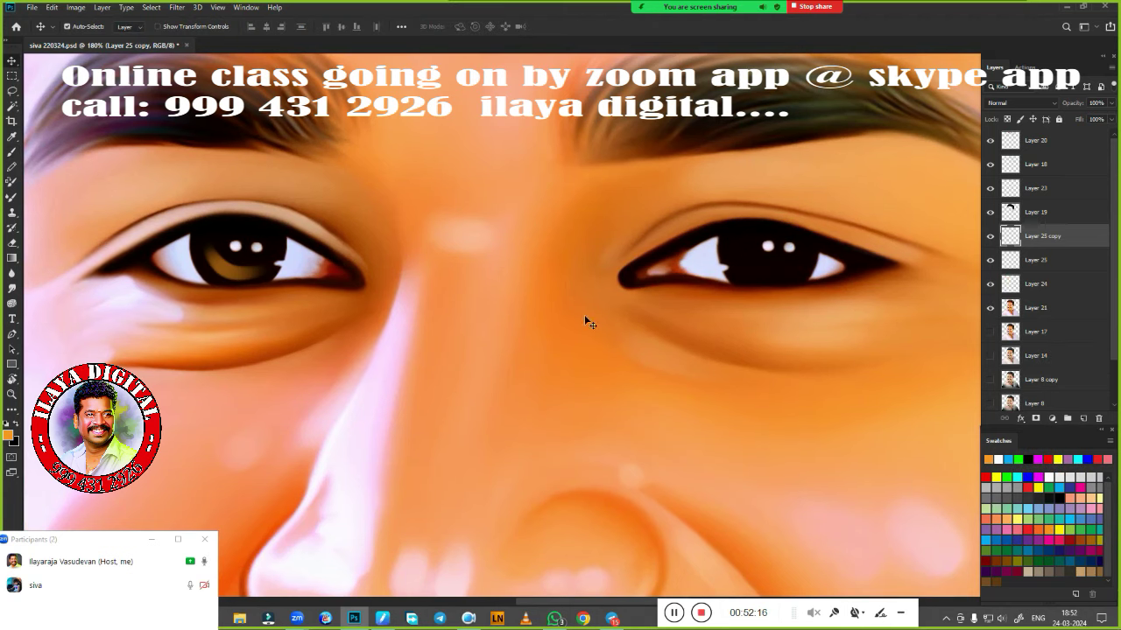
pyautogui.moveTo(287, 324); pyautogui.dragTo(772, 379)
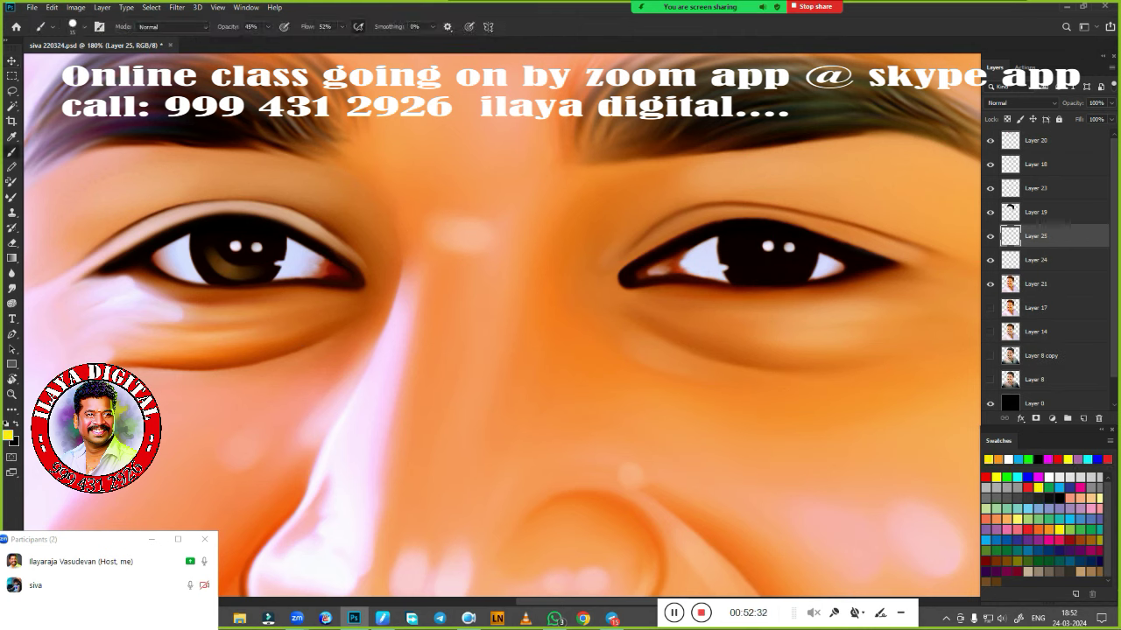
pyautogui.click(987, 477)
pyautogui.click(995, 477)
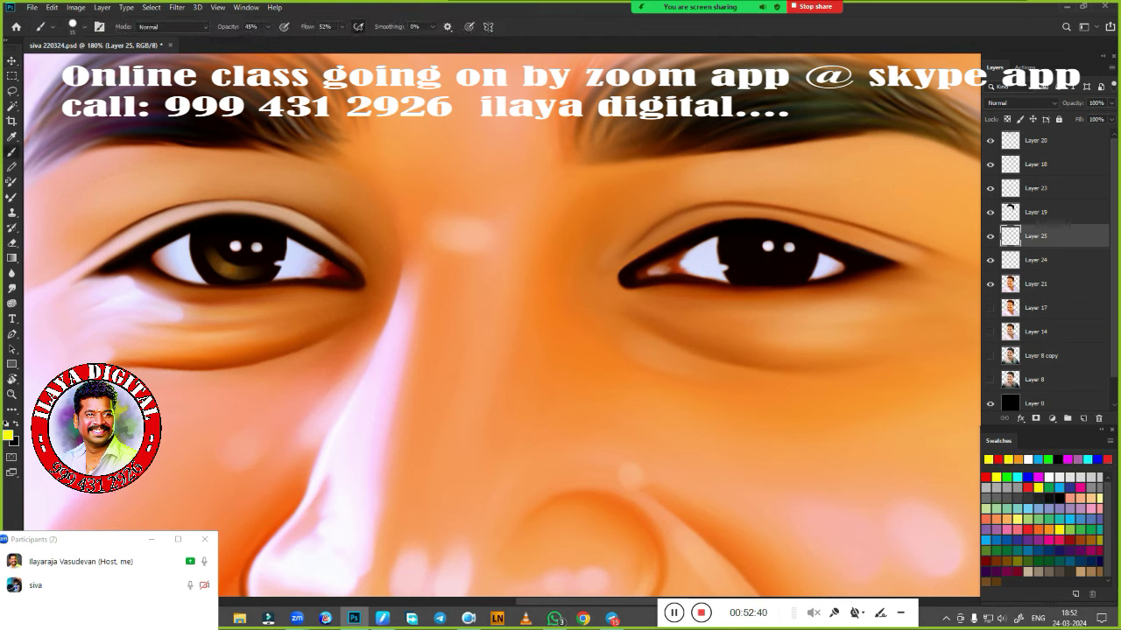
pyautogui.click(1036, 458)
pyautogui.hotkey('ctrl', 'j')
pyautogui.press('v')
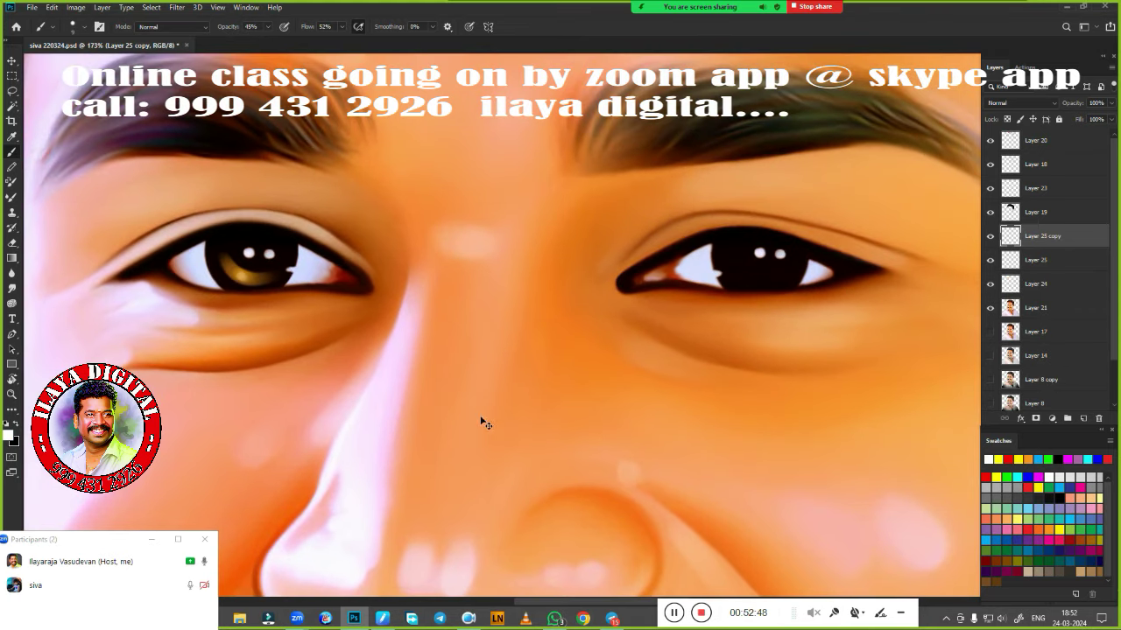
pyautogui.moveTo(226, 271); pyautogui.dragTo(764, 311)
# Shift the Layer 25 copy iris hue with Hue/Saturation and lower its layer fill
pyautogui.scroll(-5, 762, 311)
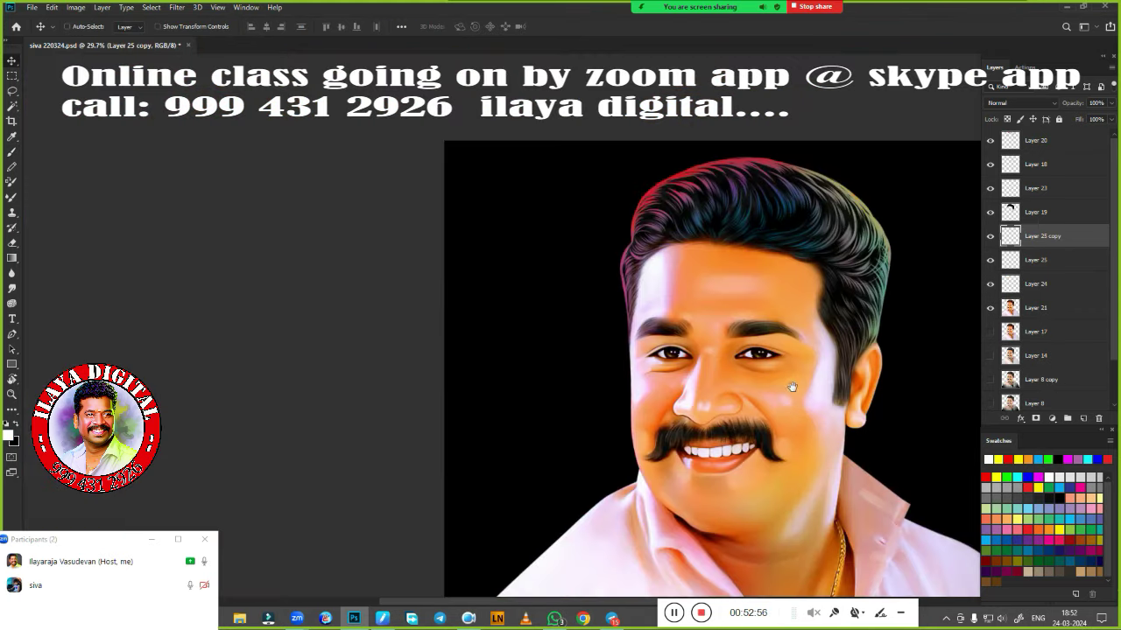
pyautogui.scroll(2, 770, 401)
pyautogui.click(991, 237)
pyautogui.hotkey('ctrl', 'u')
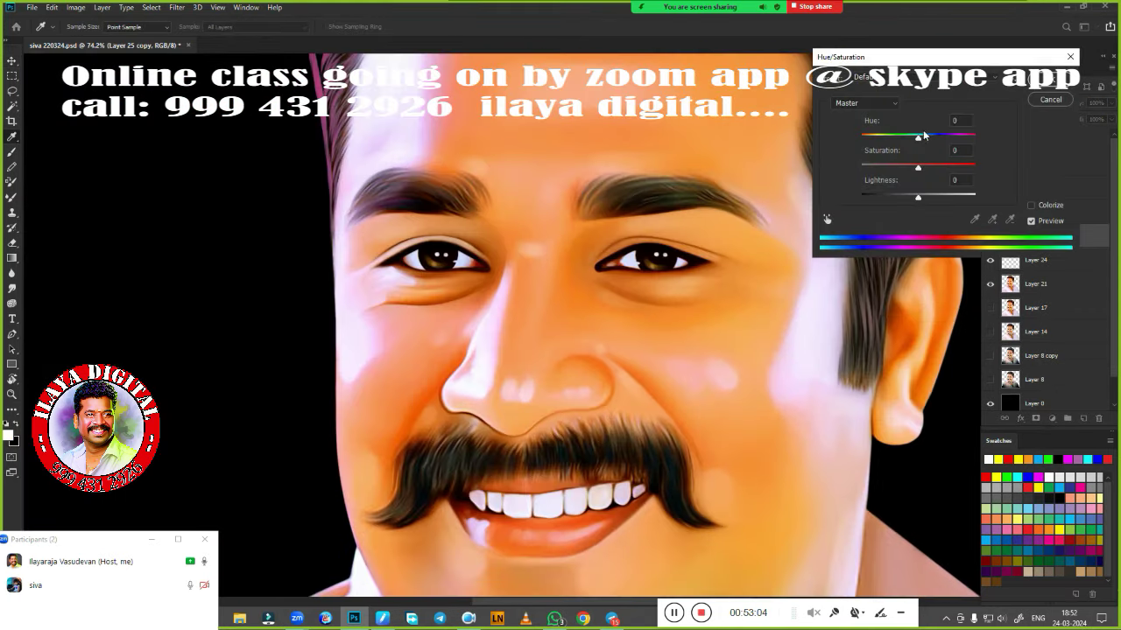
pyautogui.moveTo(918, 137)
pyautogui.mouseDown()
pyautogui.moveTo(880, 141)
pyautogui.moveTo(897, 138)
pyautogui.mouseUp()
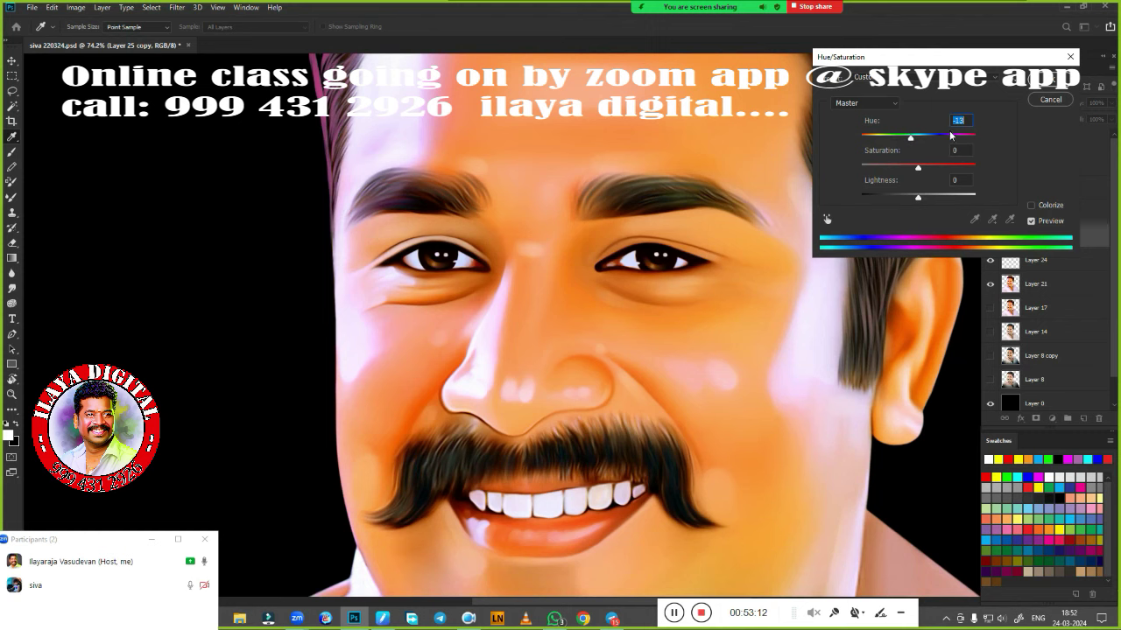
pyautogui.press('Return')
pyautogui.click(1111, 119)
pyautogui.moveTo(1111, 133)
pyautogui.mouseDown()
pyautogui.moveTo(1084, 136)
pyautogui.moveTo(1105, 137)
pyautogui.moveTo(1050, 356)
pyautogui.mouseUp()
pyautogui.scroll(-5, 813, 321)
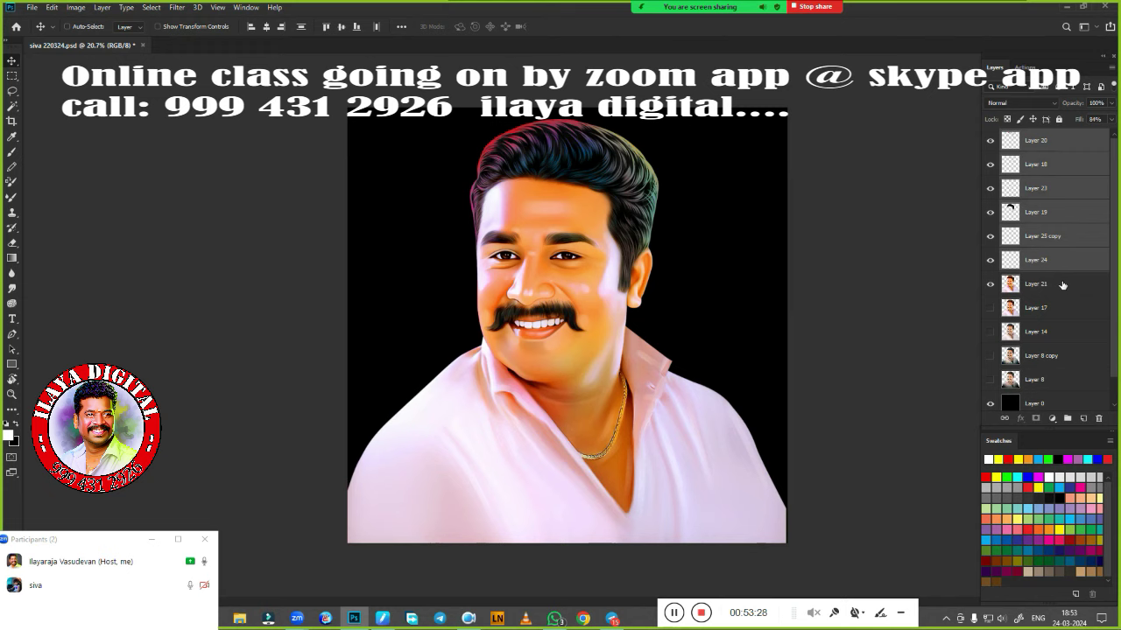
# Group Layer 20 through Layer 8 copy and create a merged Group 1 copy
pyautogui.hotkey('ctrl', 'g')
pyautogui.hotkey('ctrl', 'j')
pyautogui.hotkey('ctrl', 'e')
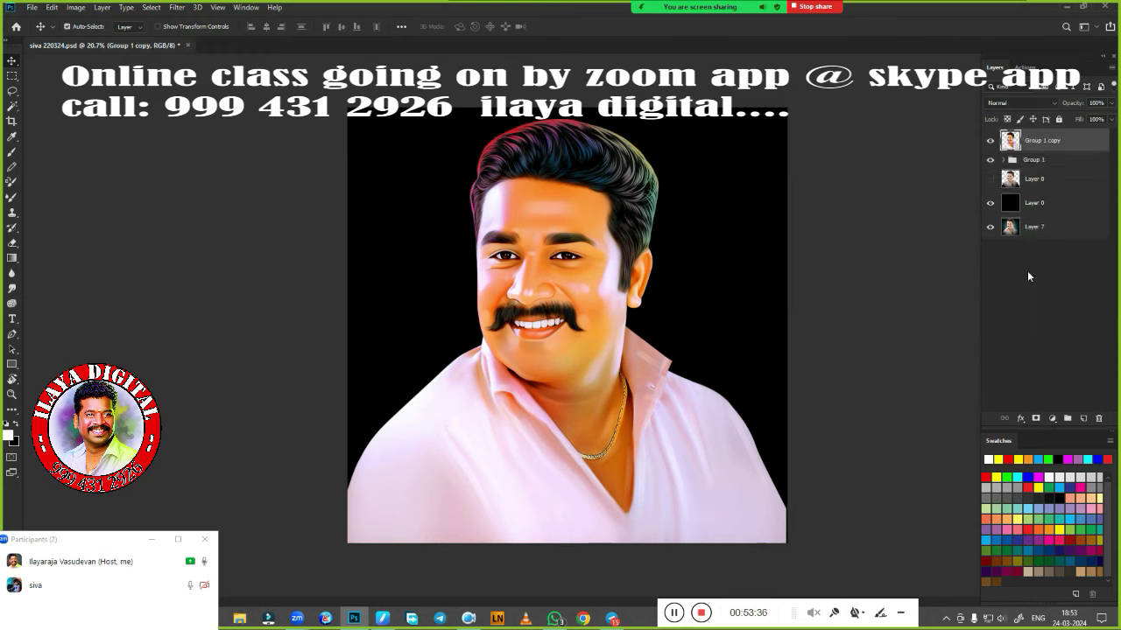
pyautogui.click(990, 140)
# Toggle visibility of Group 1, Layer 8 and black Layer 0, keeping Group 1 copy active
pyautogui.click(1004, 159)
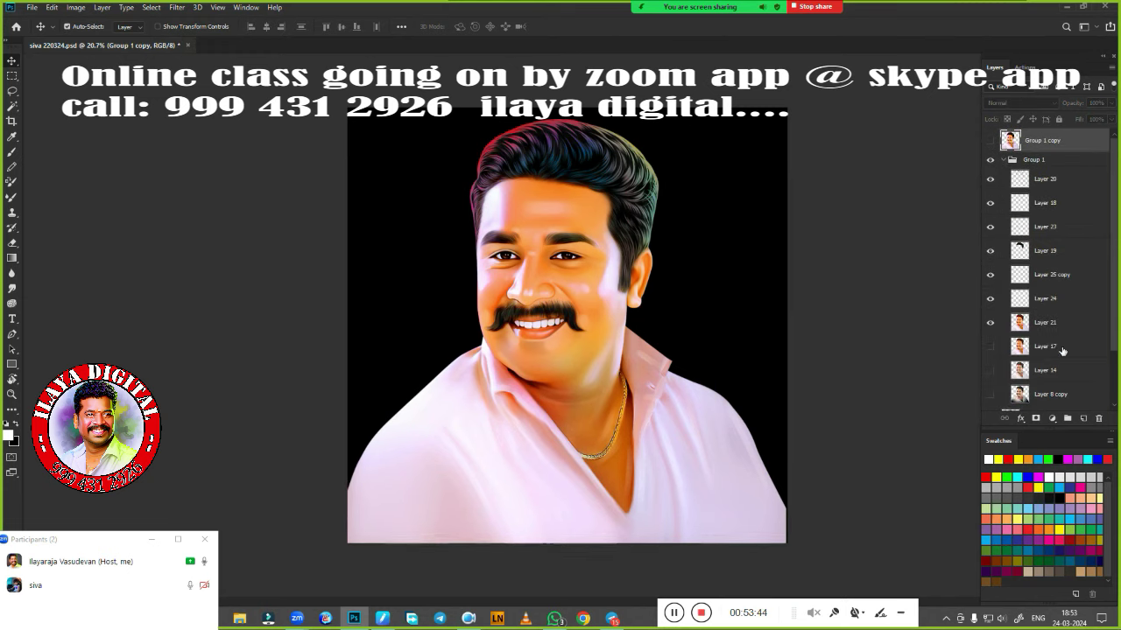
pyautogui.click(1005, 159)
pyautogui.click(1004, 160)
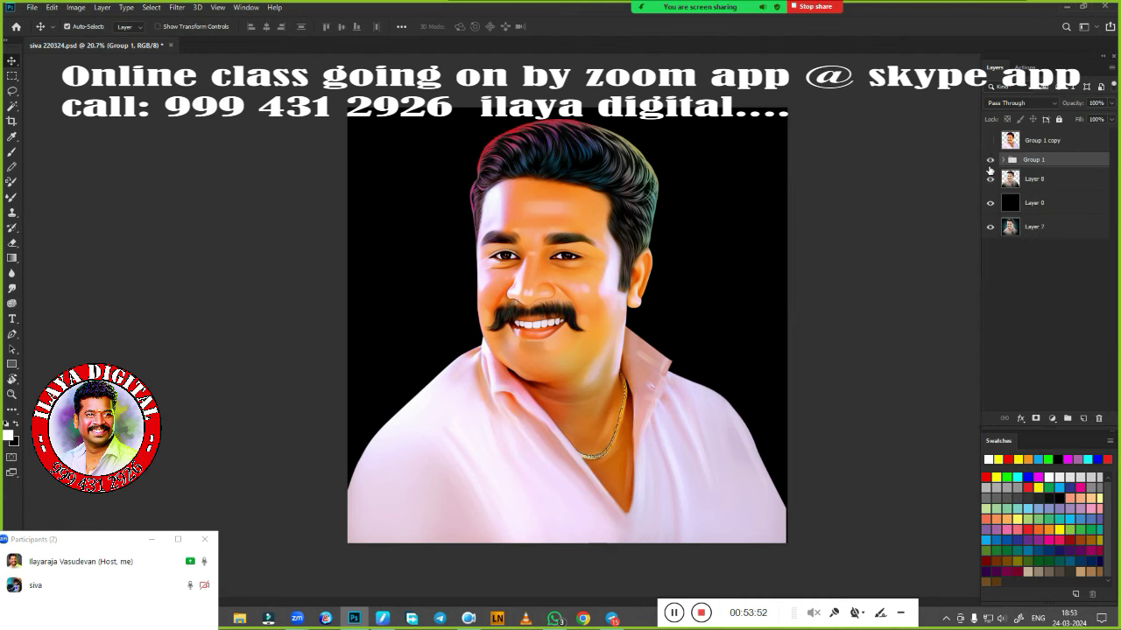
pyautogui.moveTo(990, 169); pyautogui.dragTo(990, 202)
pyautogui.click(990, 140)
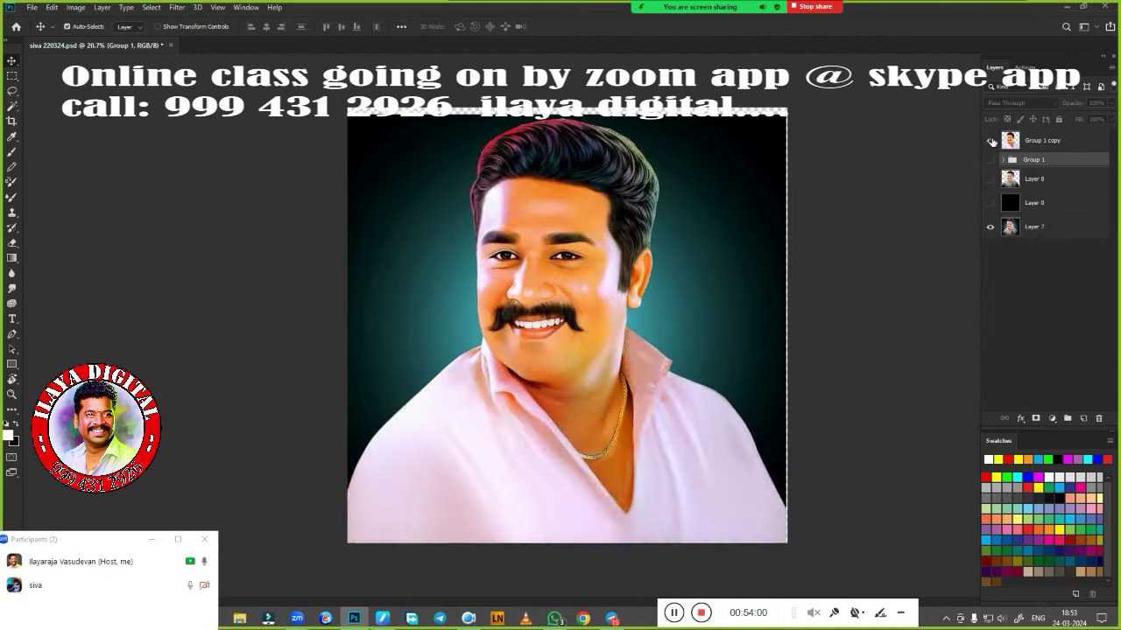
pyautogui.click(990, 202)
pyautogui.click(1042, 140)
# Fit the image on screen and add a white border frame with the F2 action
pyautogui.hotkey('ctrl', '0')
pyautogui.hotkey('ctrl', '-')
pyautogui.press('m')
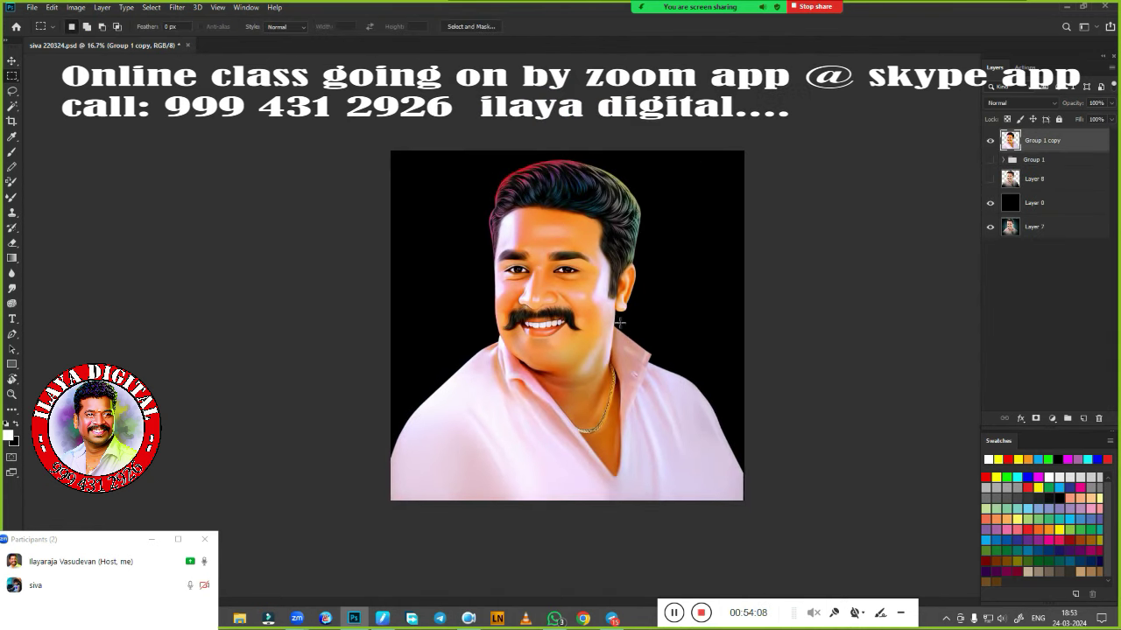
pyautogui.press('F2')
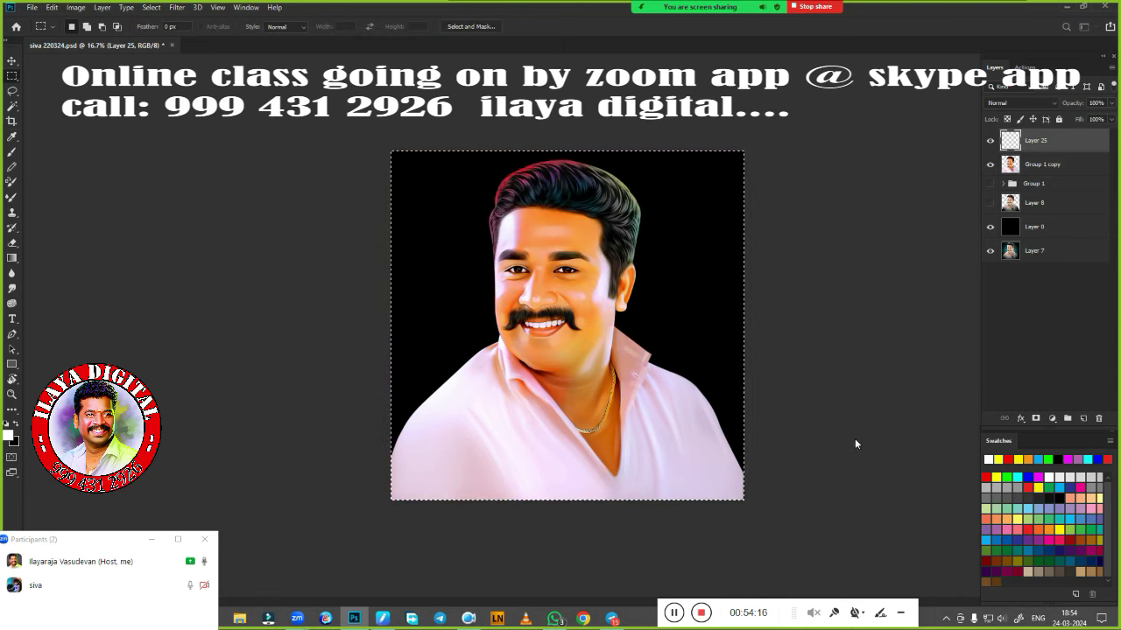
# Scale Group 1 copy, Layer 8 and Layer 7 to about 90% inside the white frame
pyautogui.click(1042, 163)
pyautogui.keyDown('ctrl'); pyautogui.click(1042, 202); pyautogui.keyUp('ctrl')
pyautogui.keyDown('ctrl'); pyautogui.click(1042, 251); pyautogui.keyUp('ctrl')
pyautogui.hotkey('ctrl', 't')
pyautogui.moveTo(743, 151); pyautogui.dragTo(726, 176)
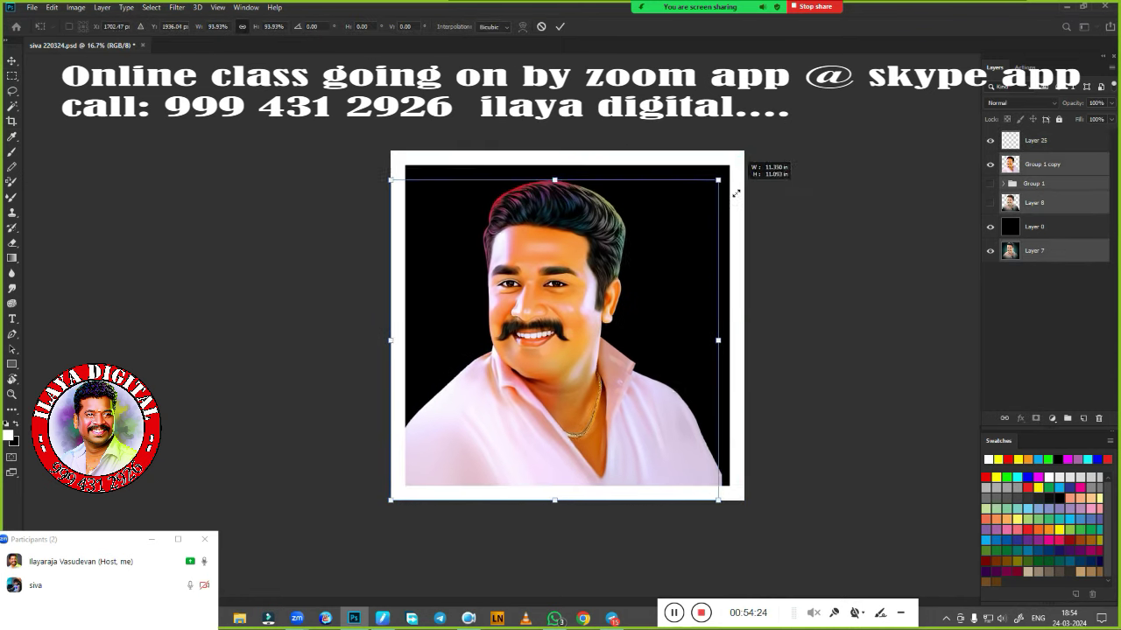
pyautogui.moveTo(663, 262)
pyautogui.mouseDown()
pyautogui.moveTo(677, 263)
pyautogui.moveTo(677, 245)
pyautogui.mouseUp()
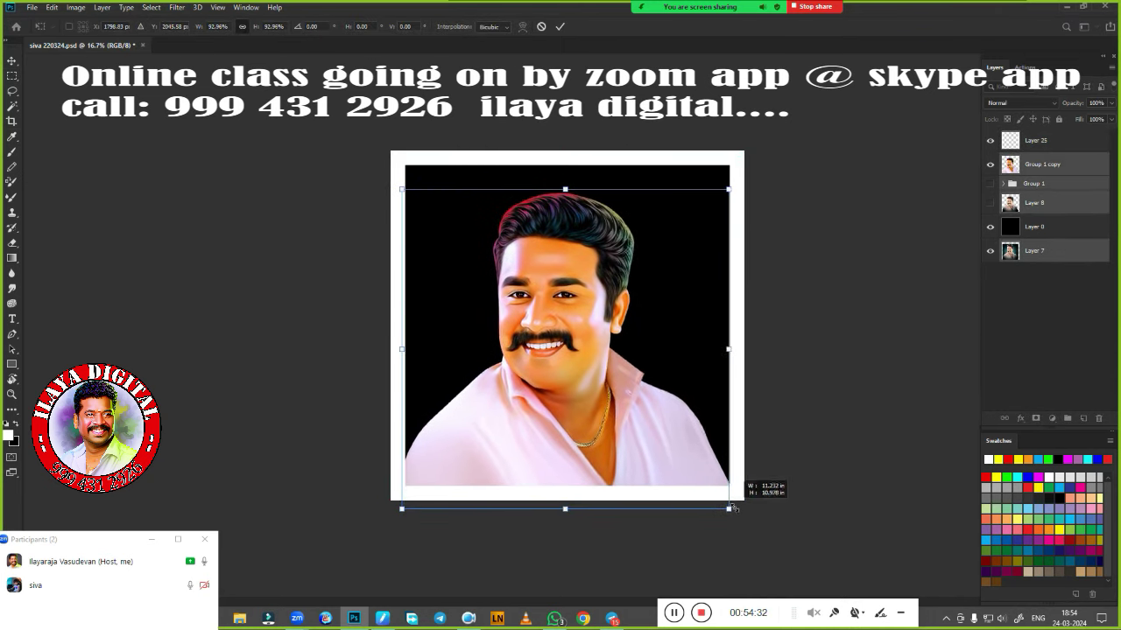
pyautogui.moveTo(726, 500); pyautogui.dragTo(732, 487)
pyautogui.click(1062, 224)
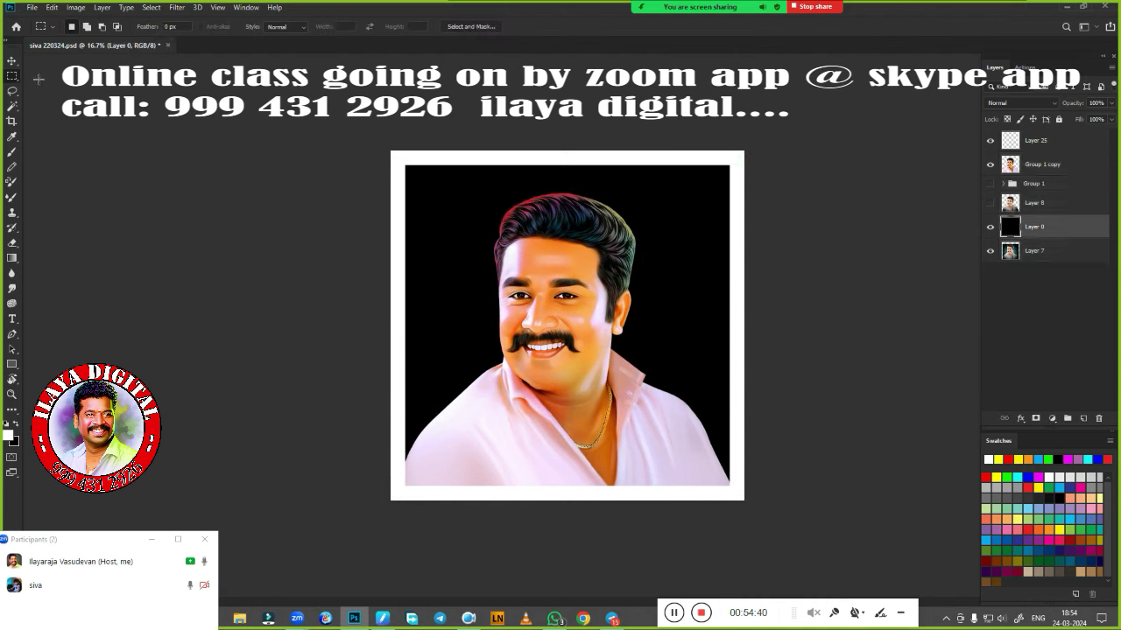
# Undo the frame and stroke the whole canvas with a 150 px white inside border
pyautogui.hotkey('ctrl', 'z')
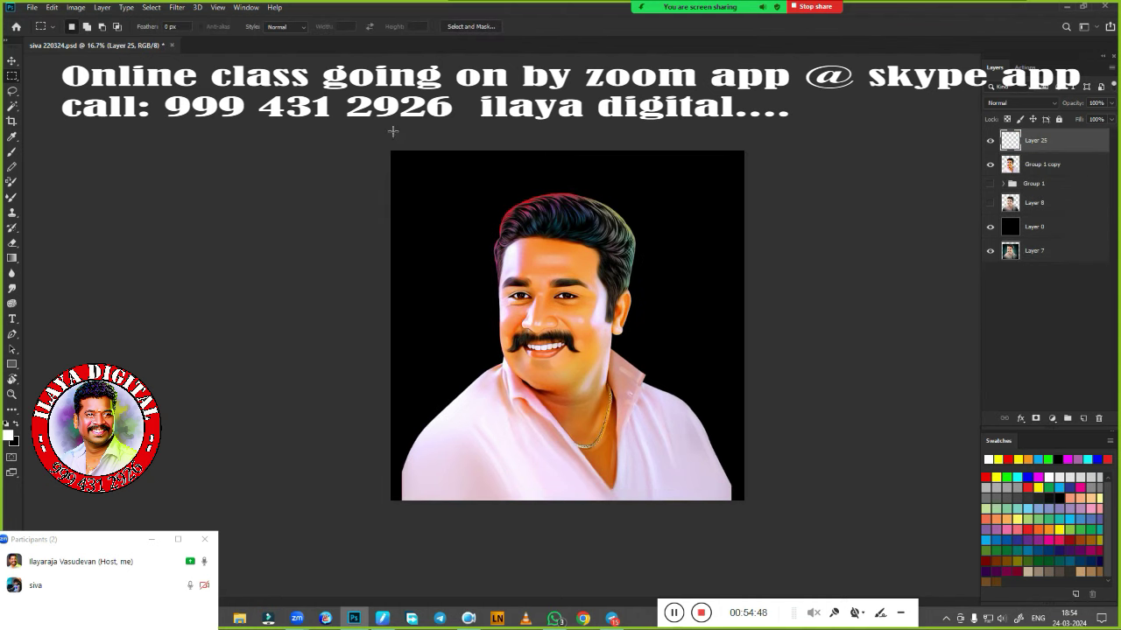
pyautogui.hotkey('ctrl', 'a')
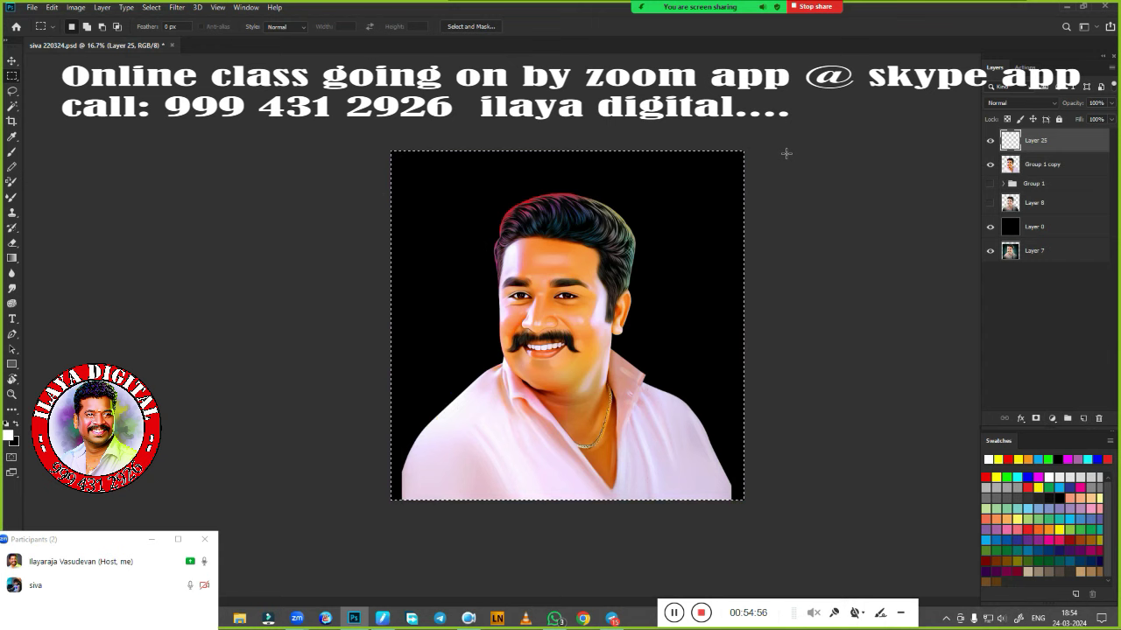
pyautogui.rightClick(620, 185)
pyautogui.rightClick(441, 184)
pyautogui.click(473, 334)
pyautogui.click(517, 183)
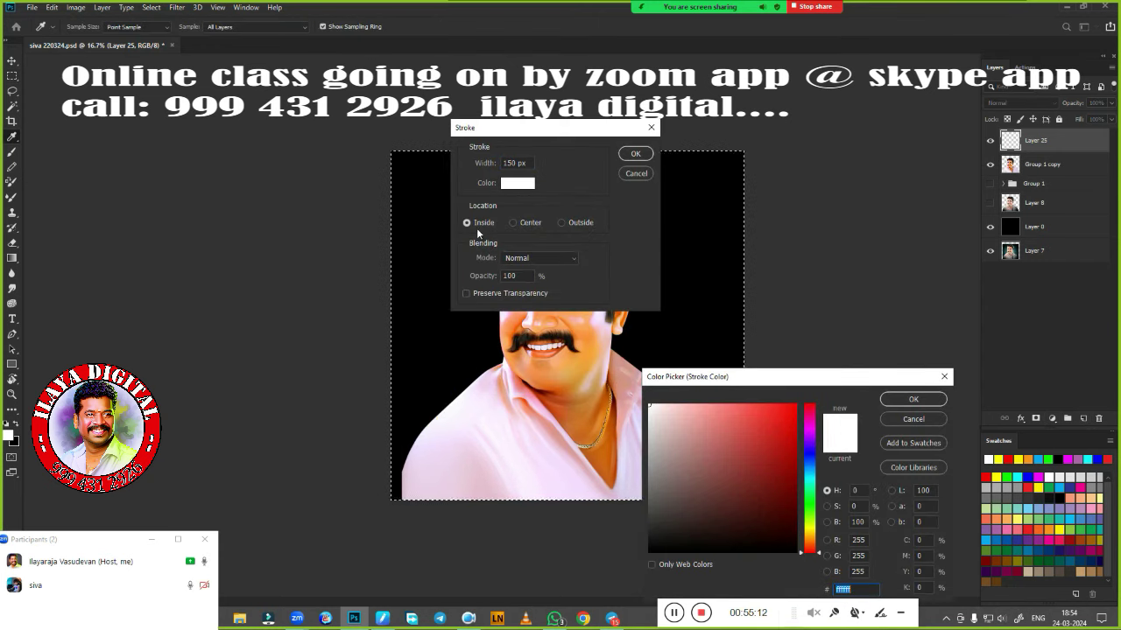
pyautogui.press('Return')
pyautogui.click(635, 155)
# Start opening the ilaya watercolor image via File > Open
pyautogui.press('v')
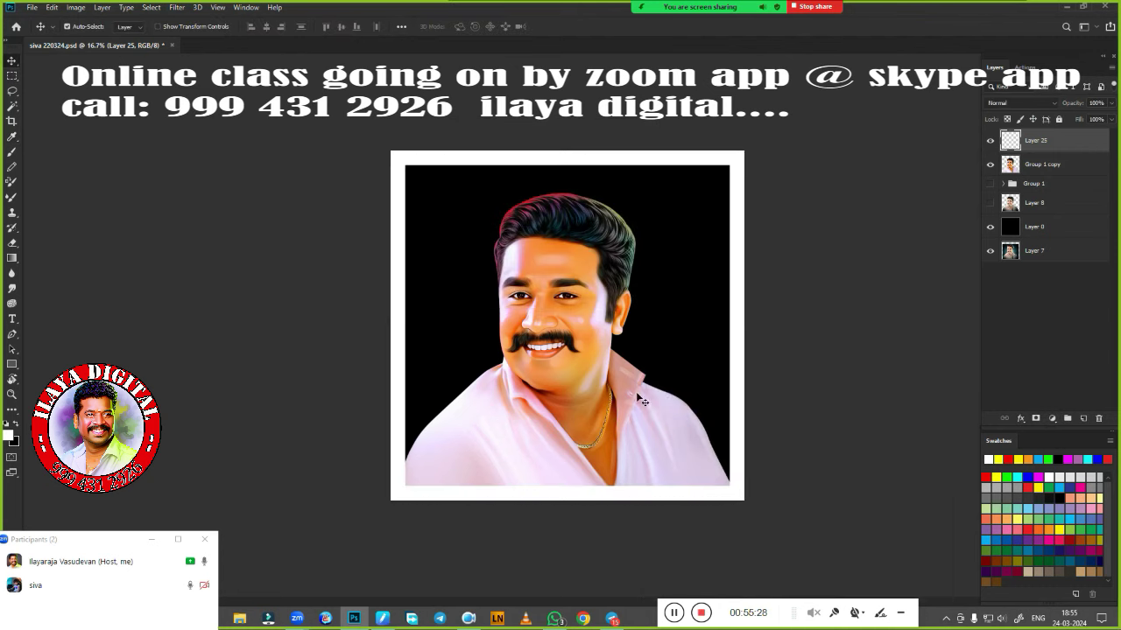
pyautogui.click(31, 7)
pyautogui.click(59, 33)
# Bring the ilaya watercolor into the portrait, flipped and stretched over the canvas, behind the portrait
pyautogui.click(578, 162)
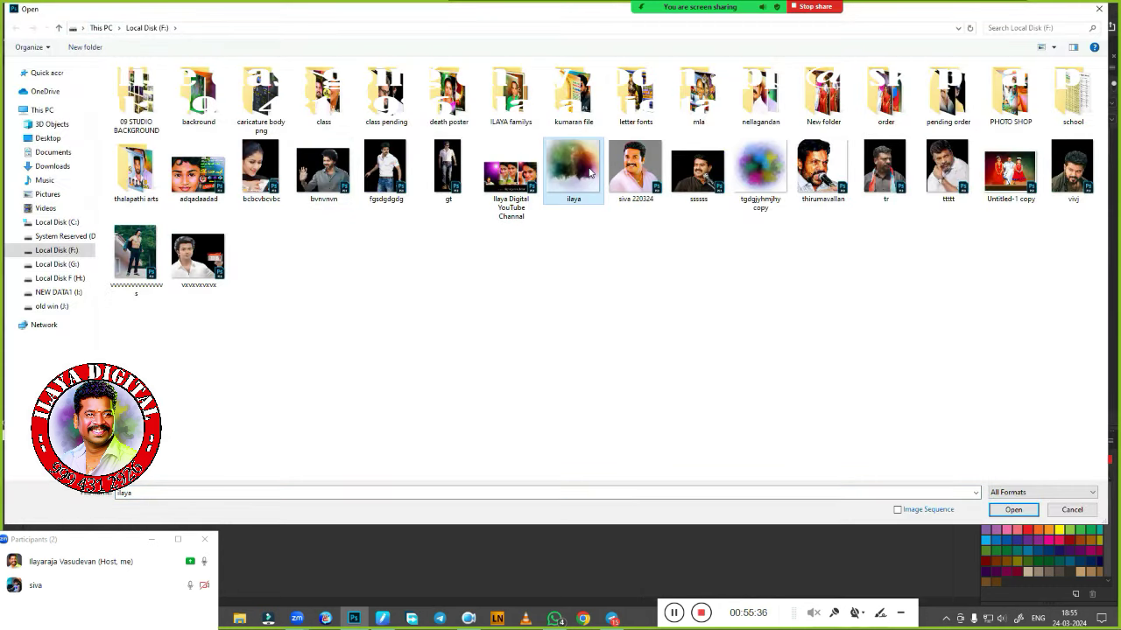
pyautogui.press('Escape')
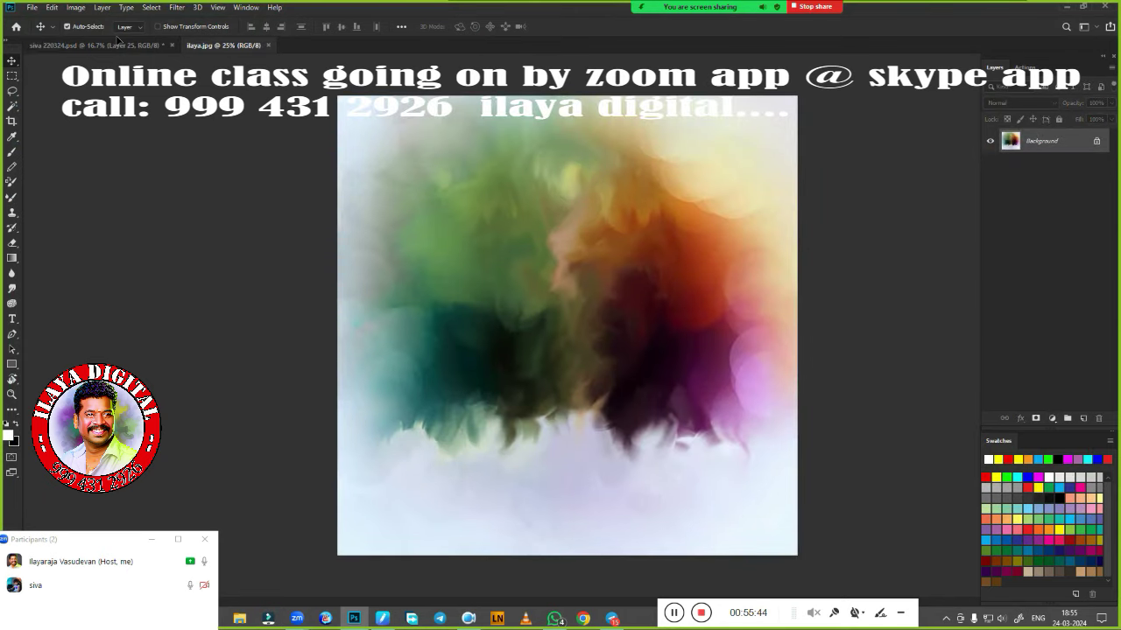
pyautogui.moveTo(117, 39); pyautogui.dragTo(561, 315)
pyautogui.hotkey('ctrl', 't')
pyautogui.moveTo(688, 313); pyautogui.dragTo(736, 312)
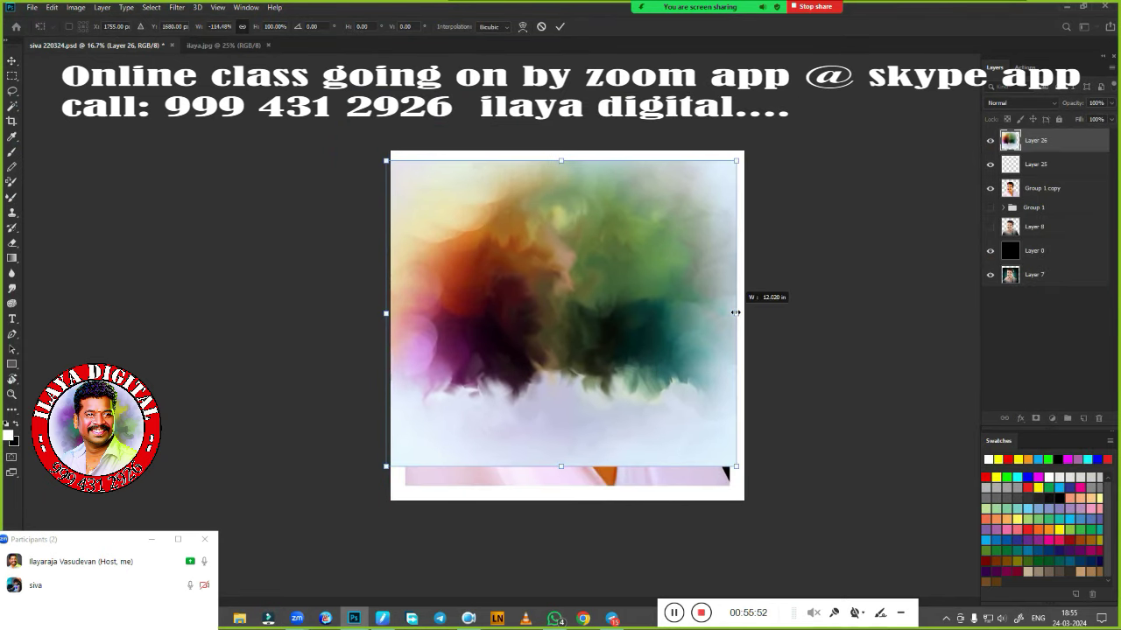
pyautogui.moveTo(561, 466); pyautogui.dragTo(561, 555)
pyautogui.press('Return')
pyautogui.hotkey('ctrl', '[')
pyautogui.hotkey('ctrl', '[')
pyautogui.hotkey('ctrl', '[')
pyautogui.hotkey('ctrl', '[')
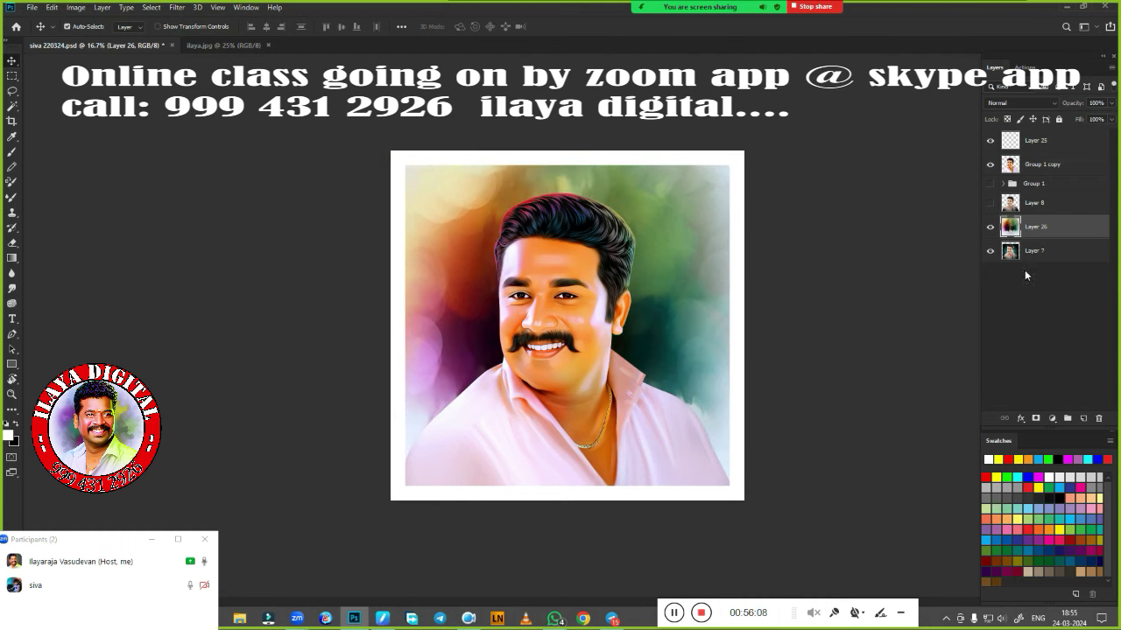
# Recolor the watercolor to purple and green with Hue -92 and Lightness -21
pyautogui.hotkey('ctrl', 'u')
pyautogui.hotkey('shift', 'Down')
pyautogui.hotkey('shift', 'Down')
pyautogui.hotkey('shift', 'Down')
pyautogui.hotkey('shift', 'Down')
pyautogui.hotkey('shift', 'Down')
pyautogui.hotkey('shift', 'Down')
pyautogui.hotkey('shift', 'Down')
pyautogui.hotkey('shift', 'Down')
pyautogui.hotkey('shift', 'Down')
pyautogui.press('Down')
pyautogui.press('Down')
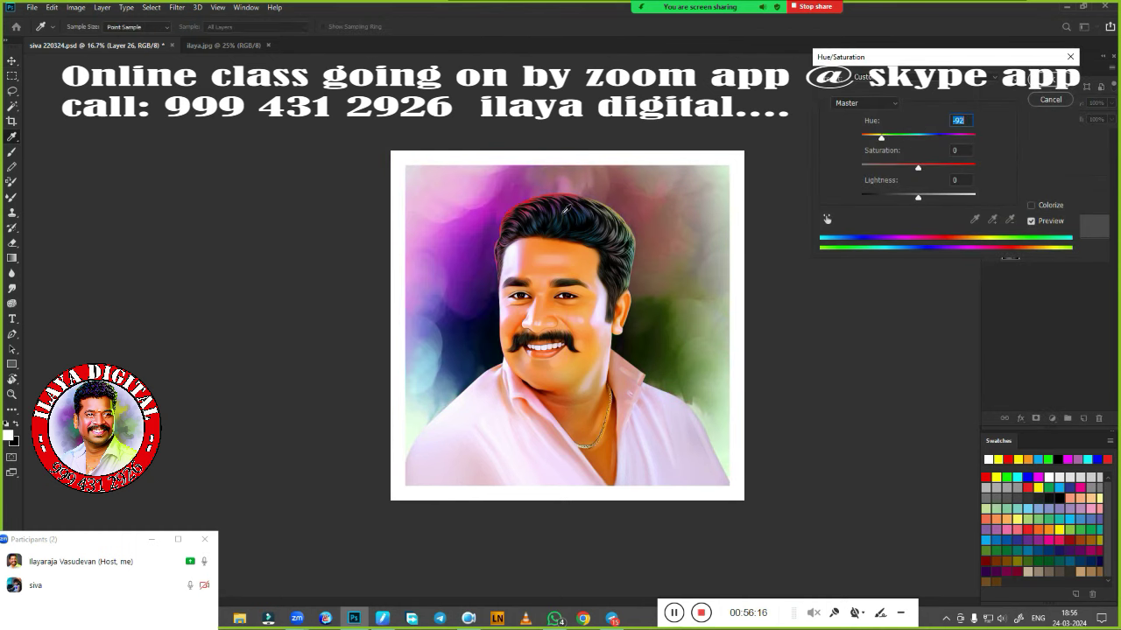
pyautogui.moveTo(918, 199)
pyautogui.mouseDown()
pyautogui.moveTo(893, 200)
pyautogui.moveTo(1024, 173)
pyautogui.moveTo(918, 167)
pyautogui.mouseUp()
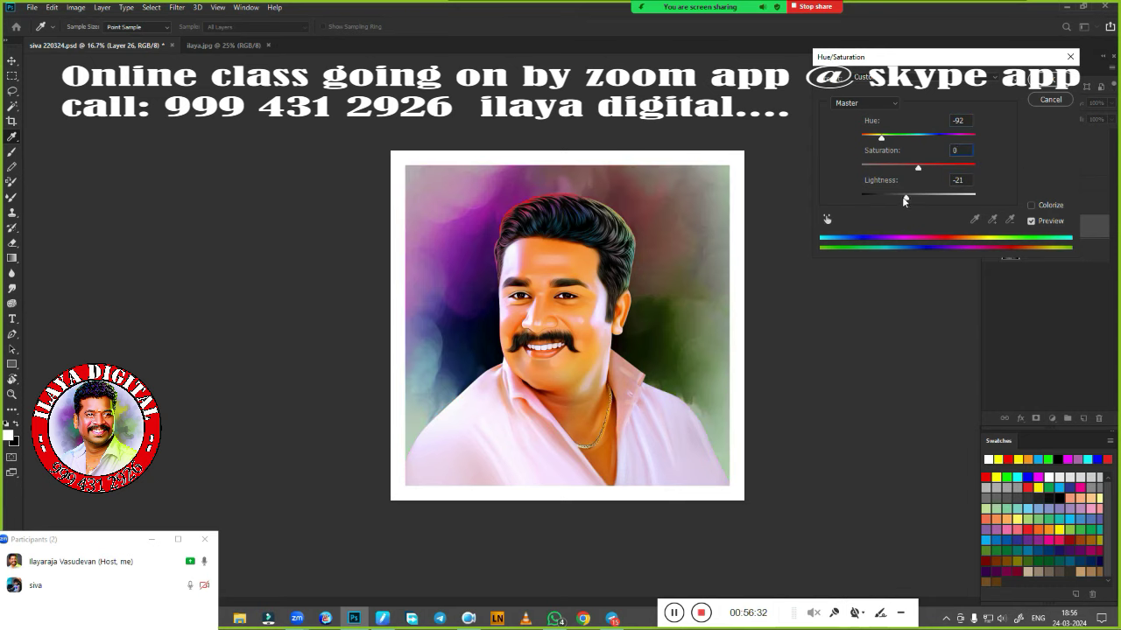
pyautogui.press('Tab')
pyautogui.hotkey('shift', 'Down')
pyautogui.press('Down')
pyautogui.press('Down')
pyautogui.press('Down')
pyautogui.press('Return')
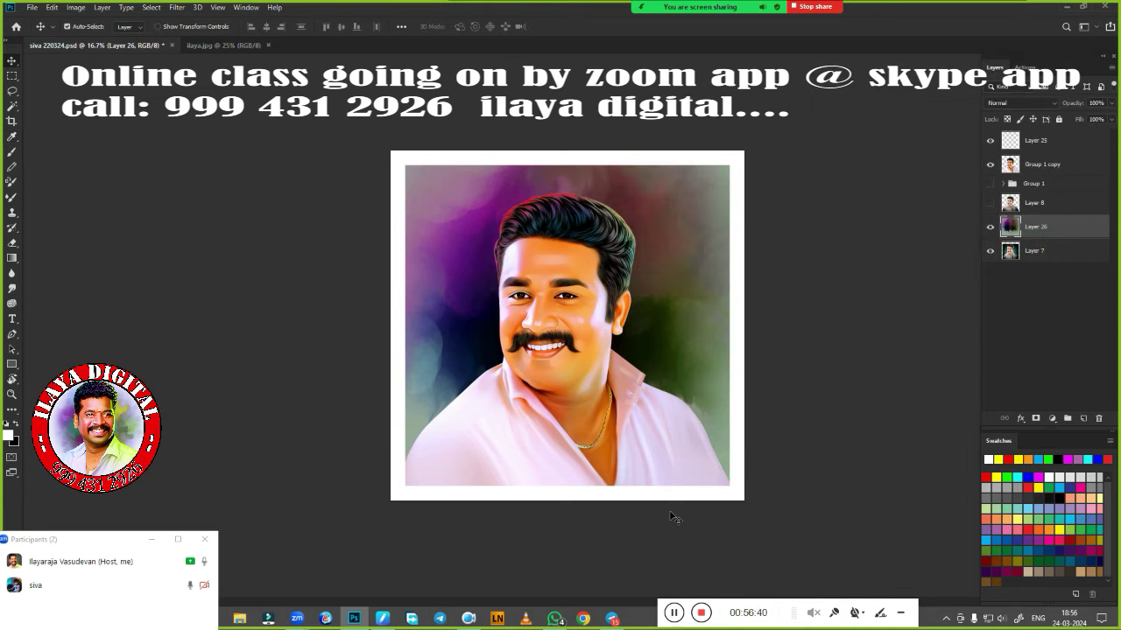
pyautogui.hotkey('ctrl', 'alt', 'i')
# Confirm the new image size and force-close the unresponsive Zoom Meetings window
pyautogui.click(873, 290)
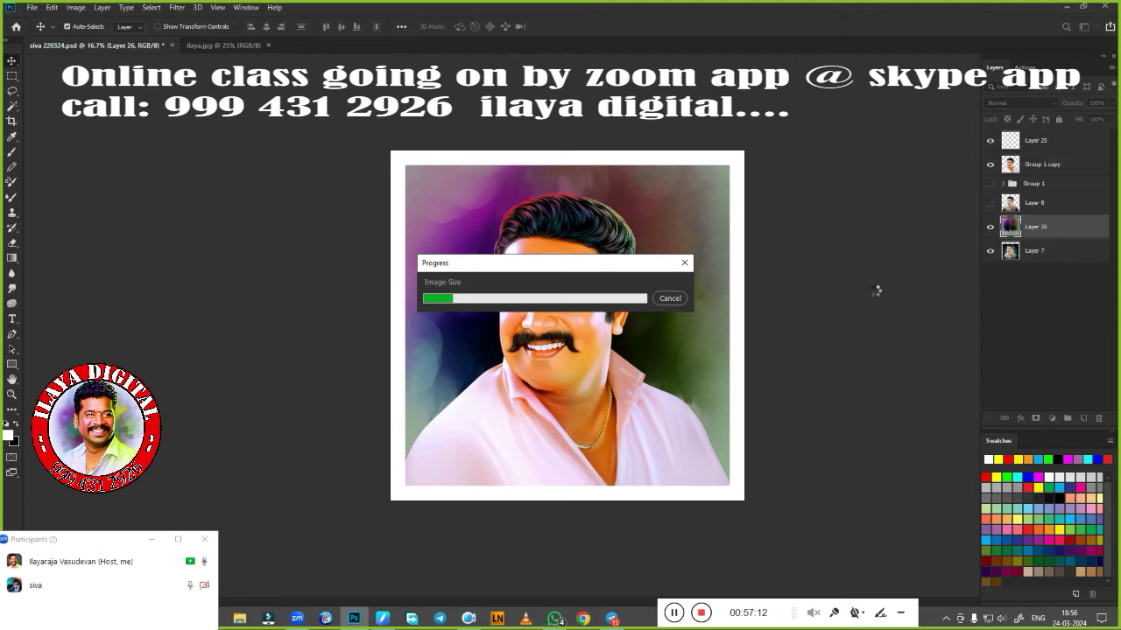
pyautogui.click(814, 7)
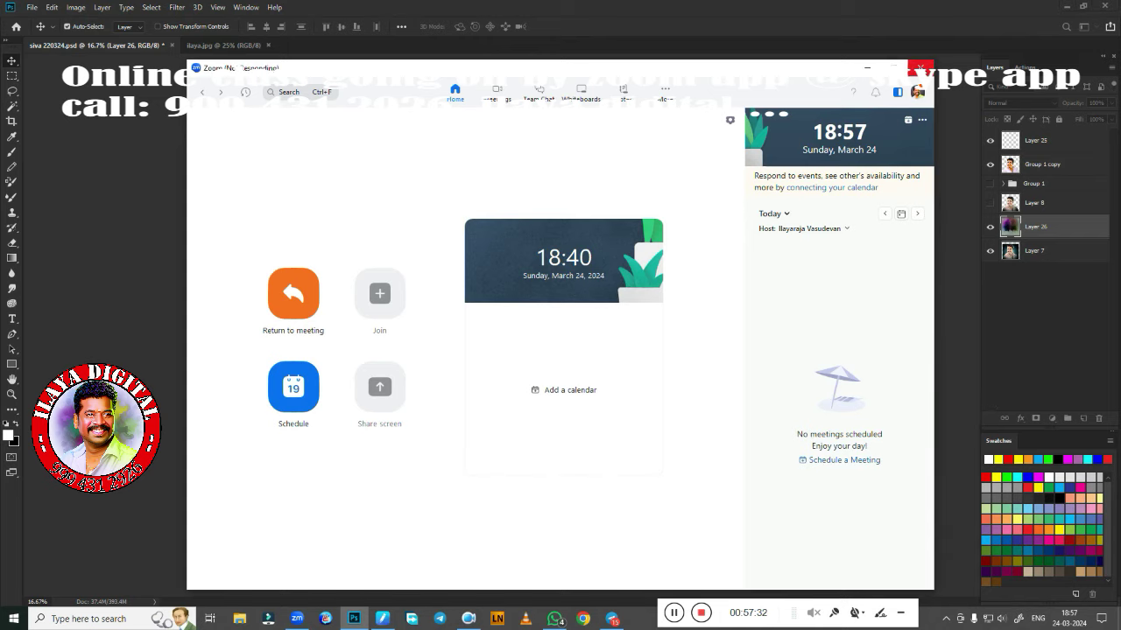
pyautogui.click(920, 68)
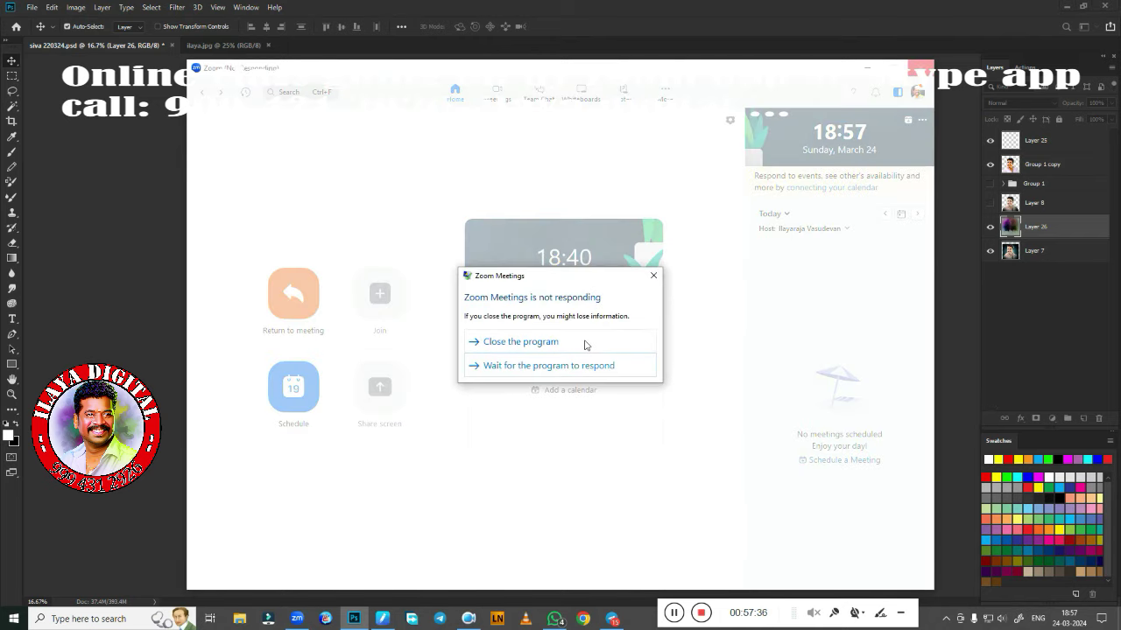
pyautogui.click(586, 342)
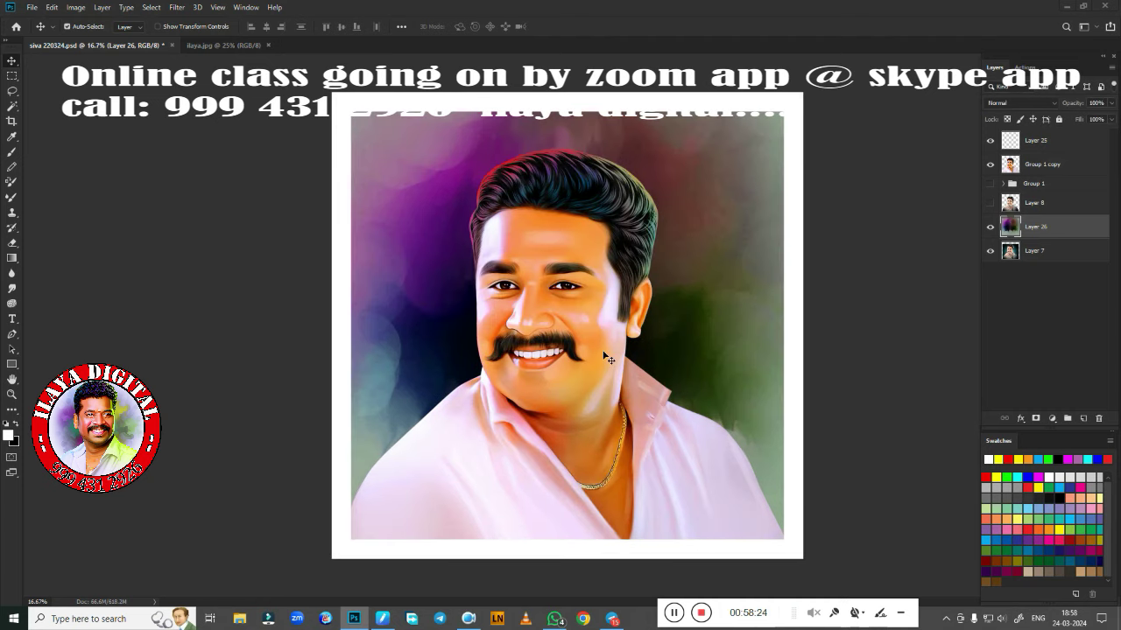
# On a new layer, stamp the yellow logo brush watermark at the portrait's upper left
pyautogui.hotkey('ctrl', 'shift', 's')
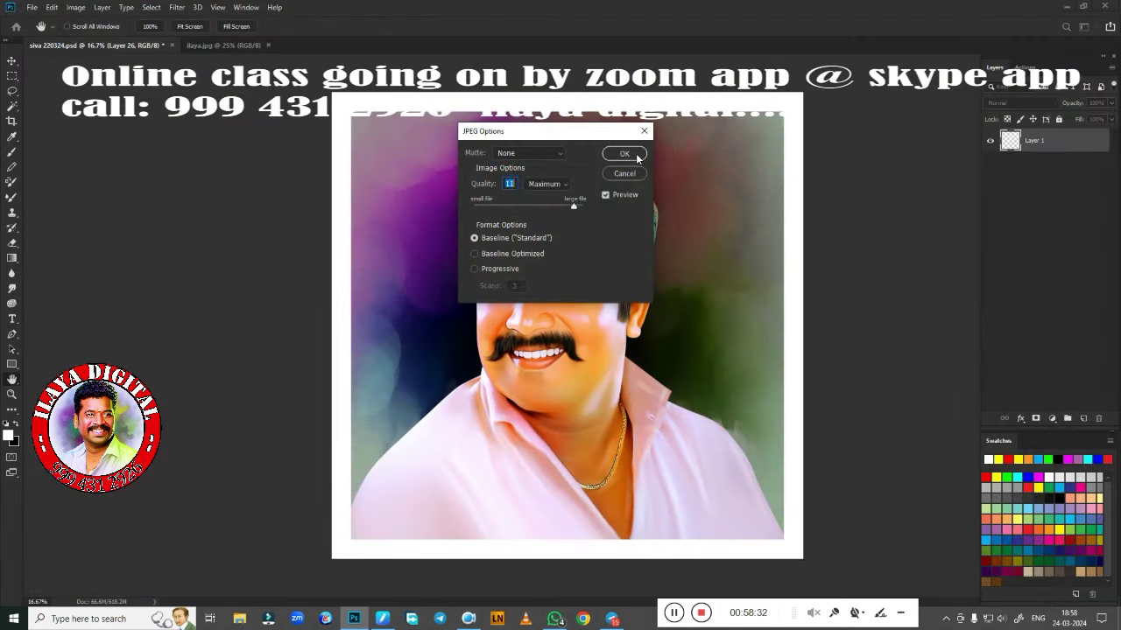
pyautogui.click(1085, 418)
pyautogui.press('b')
pyautogui.rightClick(680, 351)
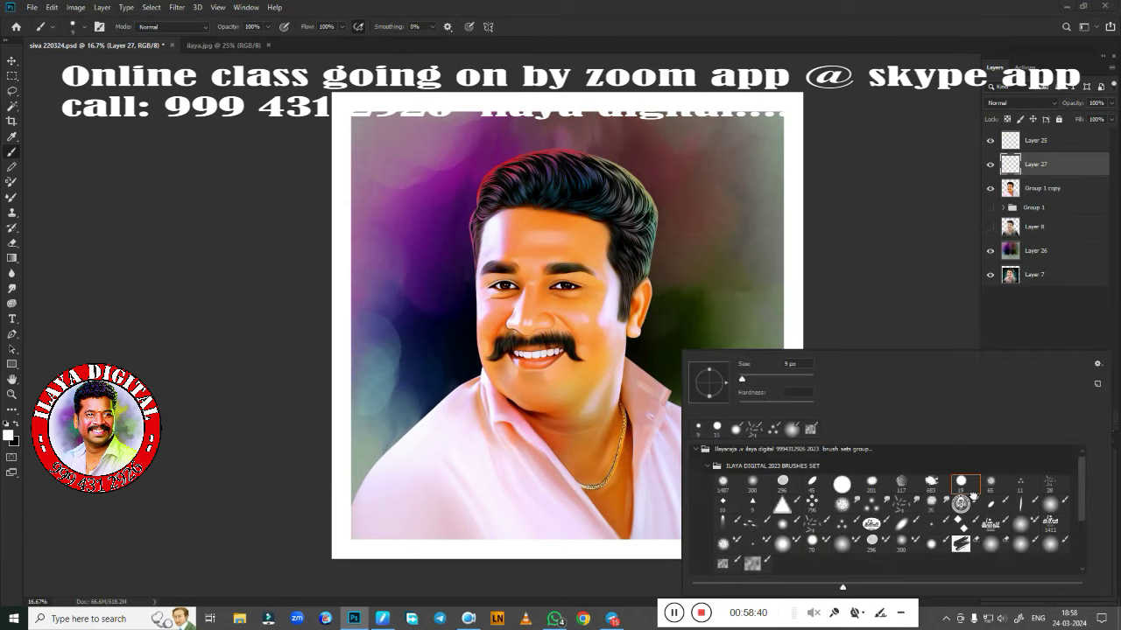
pyautogui.click(422, 169)
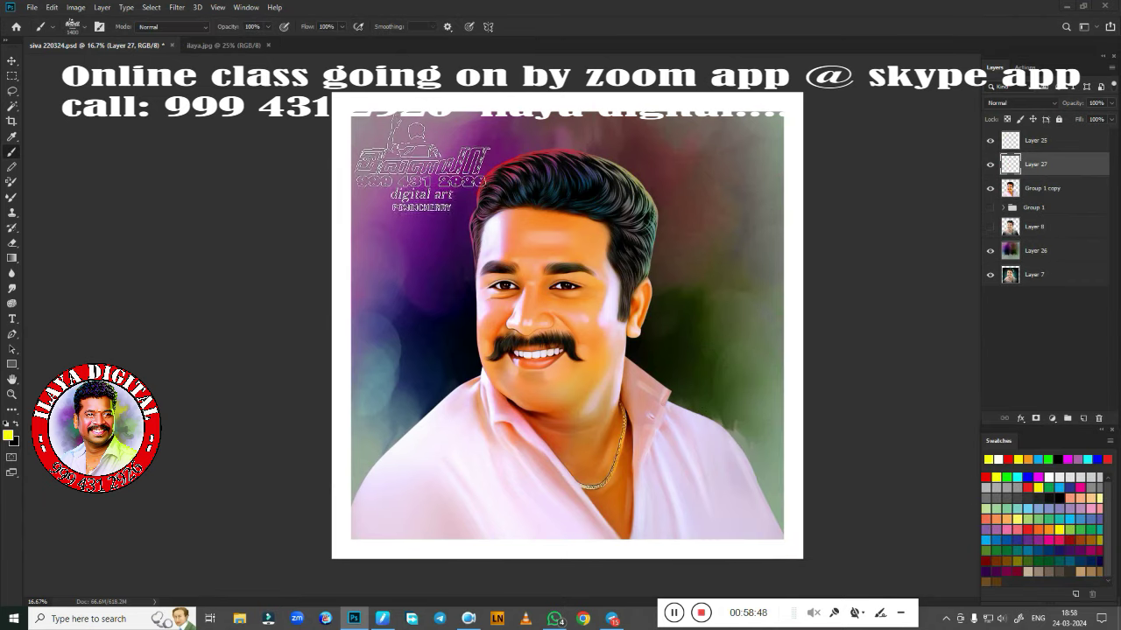
pyautogui.click(677, 544)
pyautogui.hotkey('ctrl', 'shift', 's')
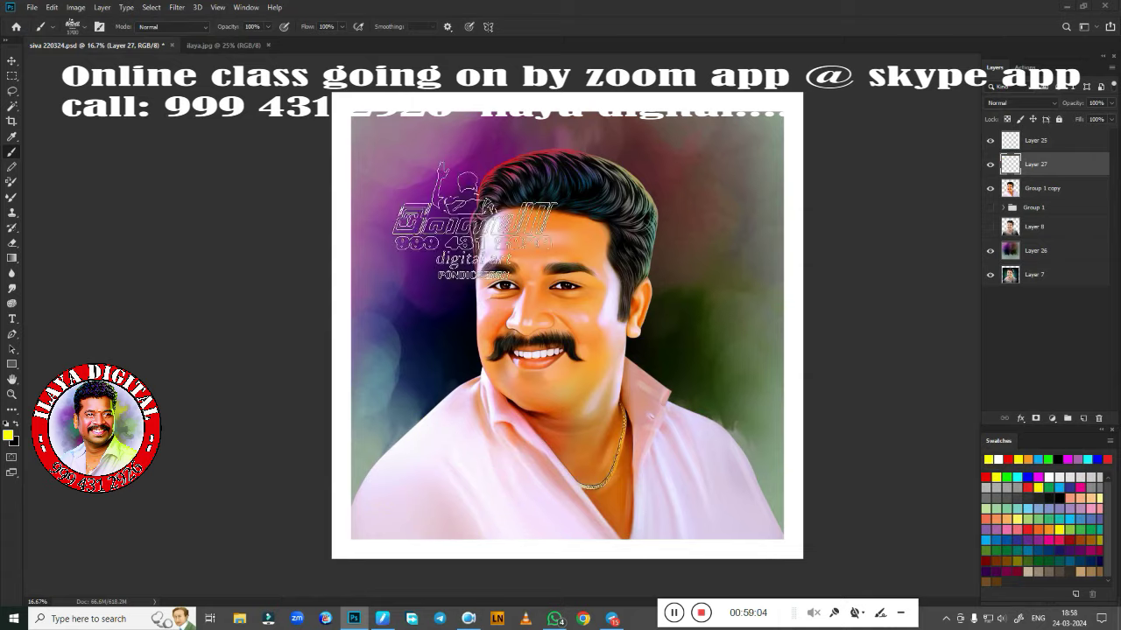
pyautogui.click(405, 200)
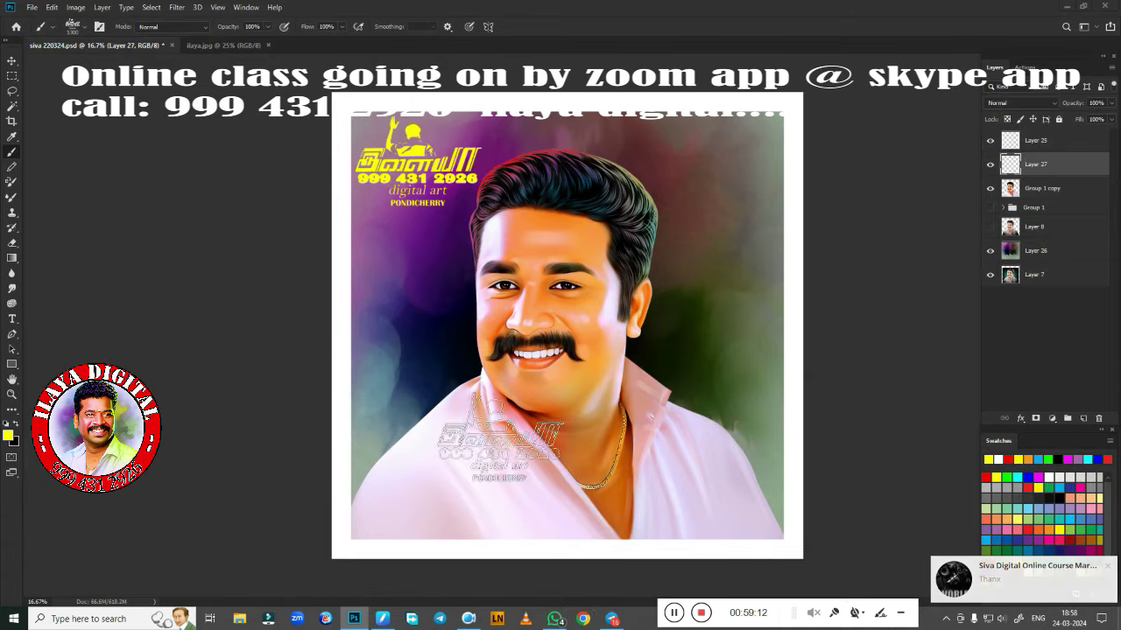
# Save the finished portrait to the Desktop as a maximum-quality JPEG
pyautogui.hotkey('ctrl', 'shift', 's')
pyautogui.click(48, 138)
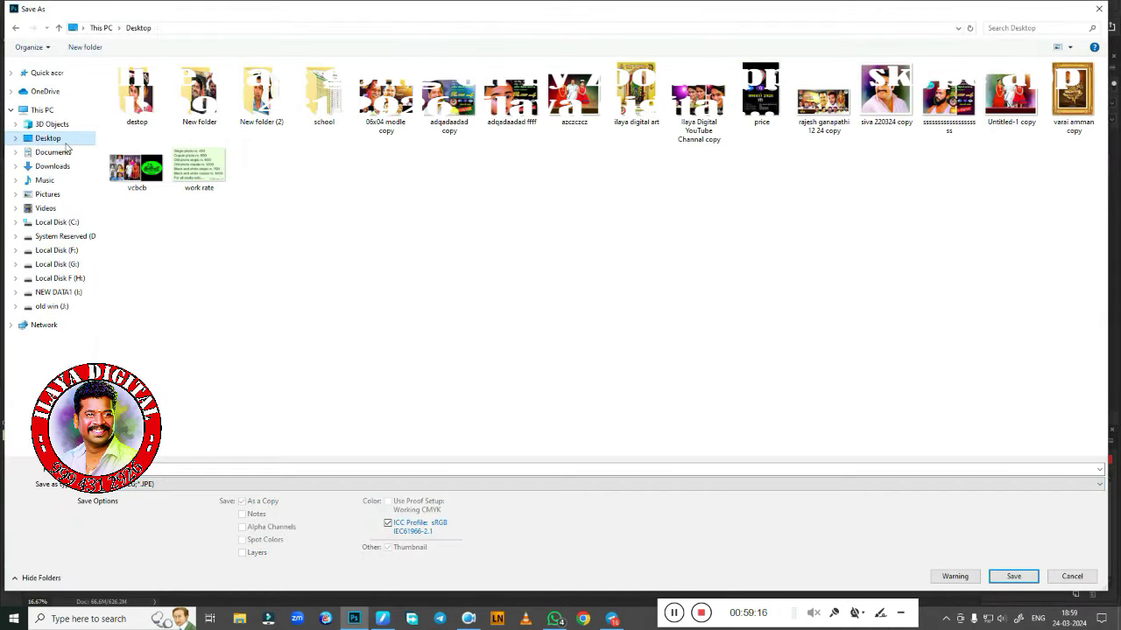
pyautogui.click(1033, 580)
pyautogui.press('Return')
pyautogui.click(439, 619)
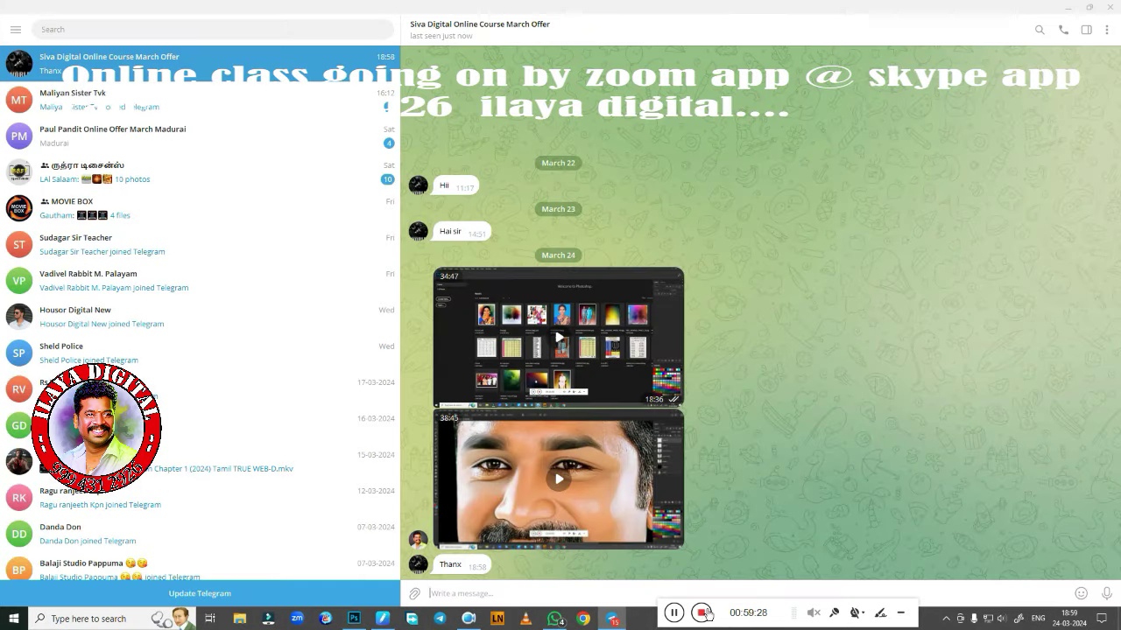